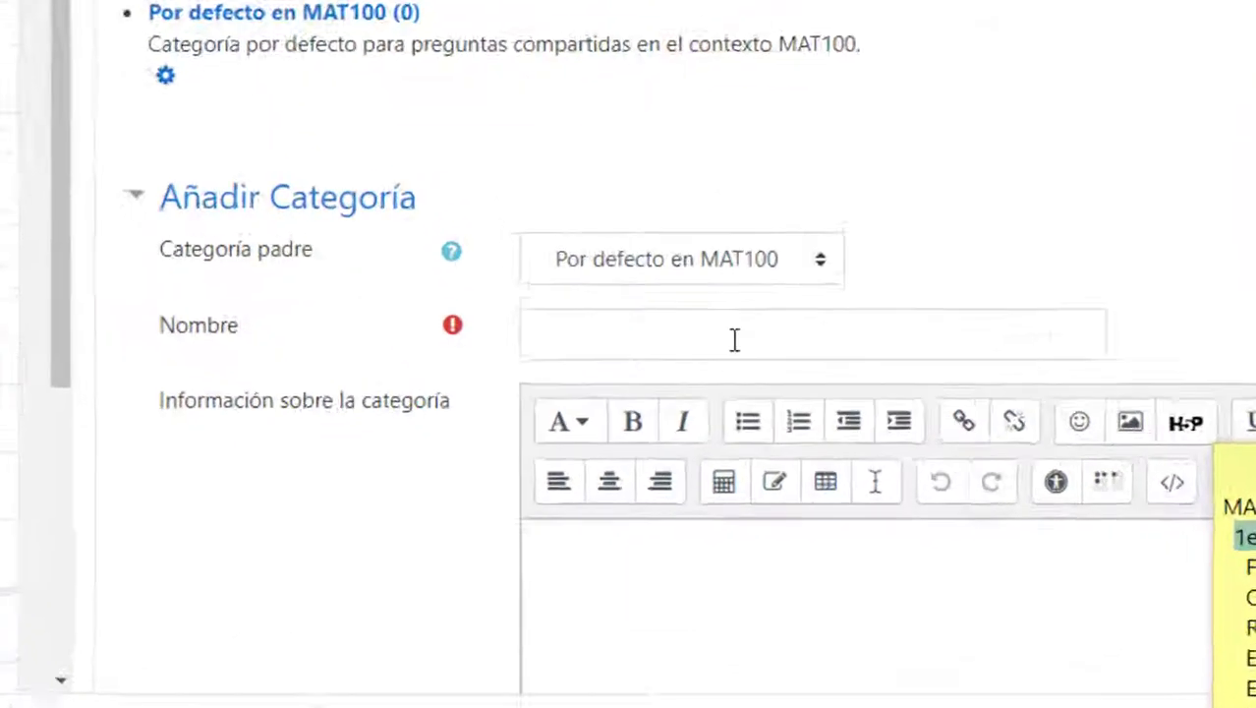
Step: Add a question category named 1er Parcial under the parent category Por defecto en MAT100
click(684, 433)
text(1er Parcial)
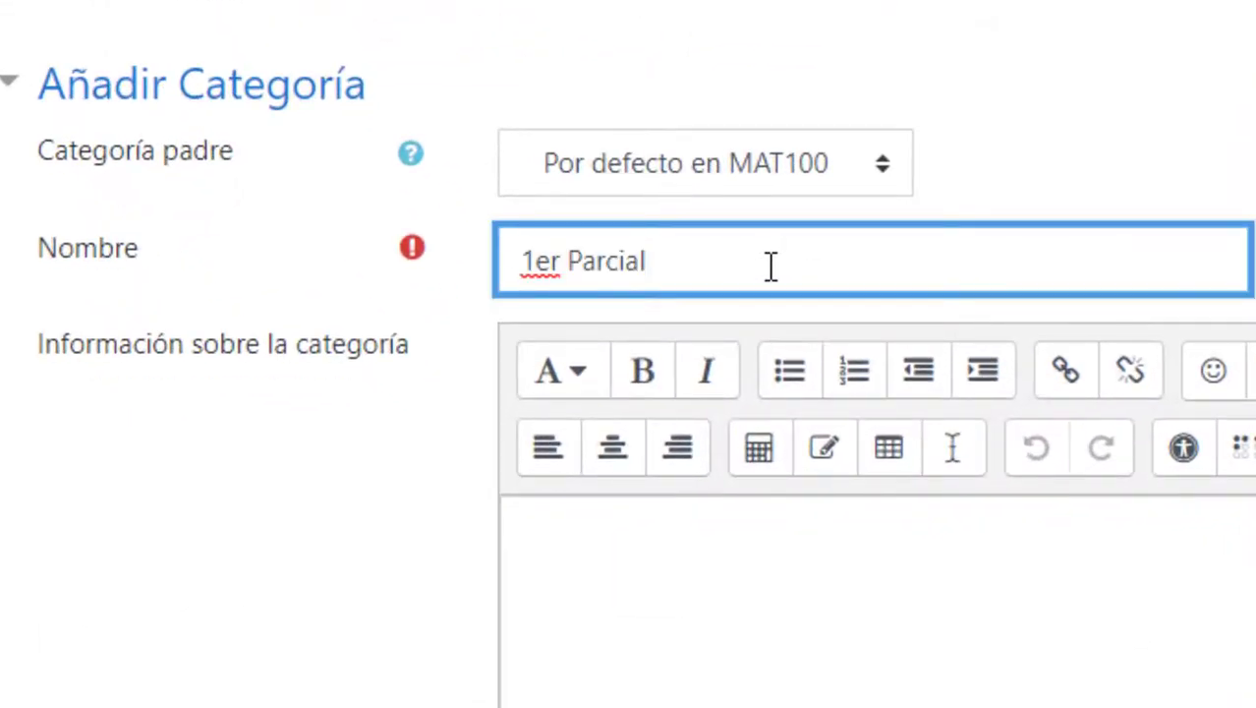
scroll(772, 265, down, 5)
click(665, 518)
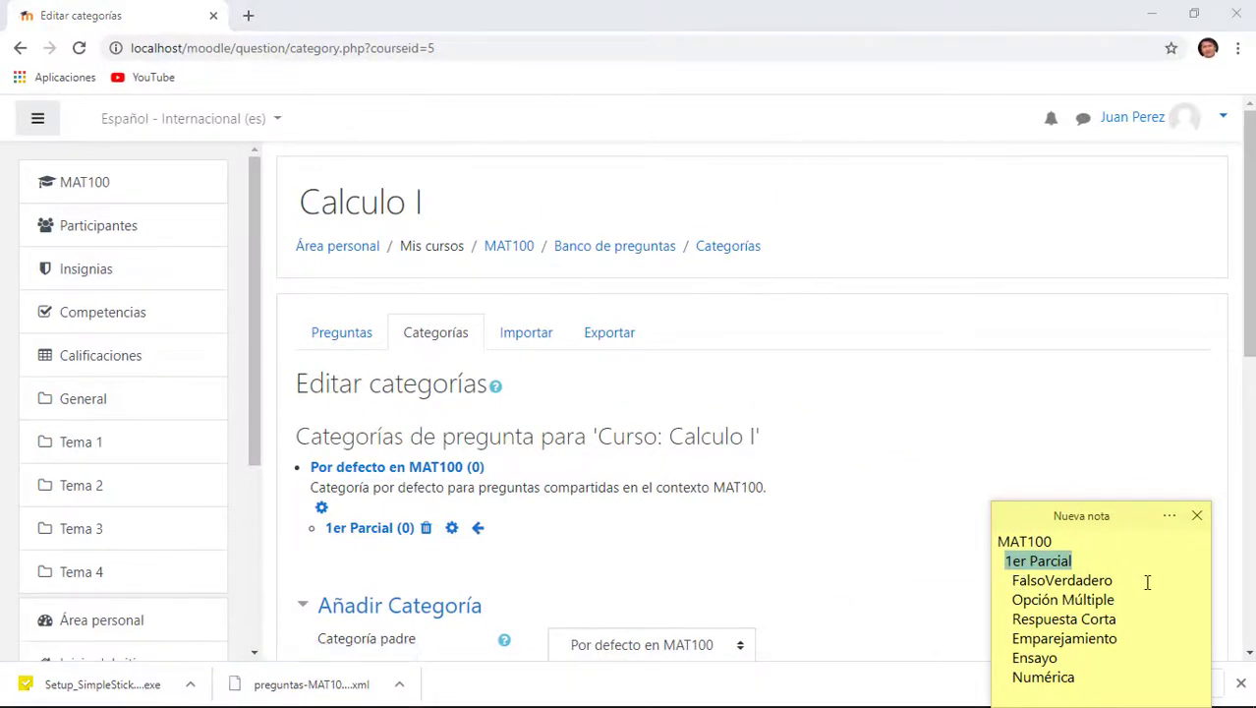
Step: Copy the name FalsoVerdadero from the sticky note's category list
shift+click(1118, 581)
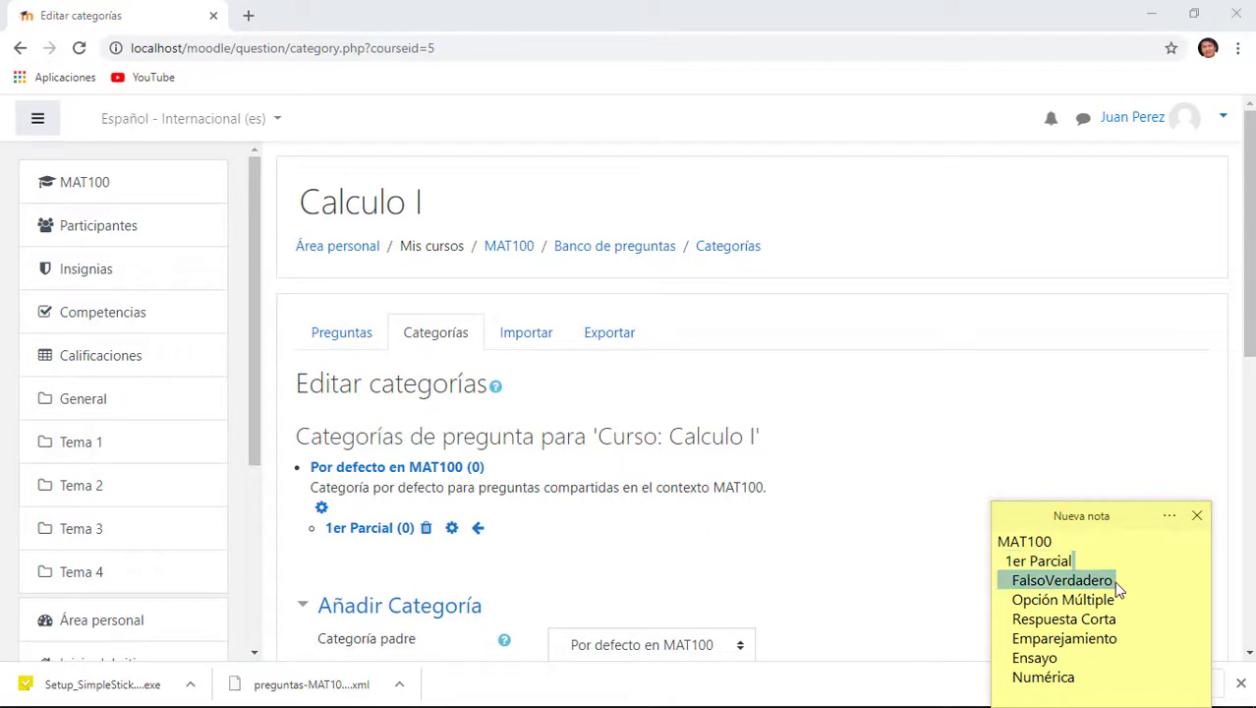
click(1114, 580)
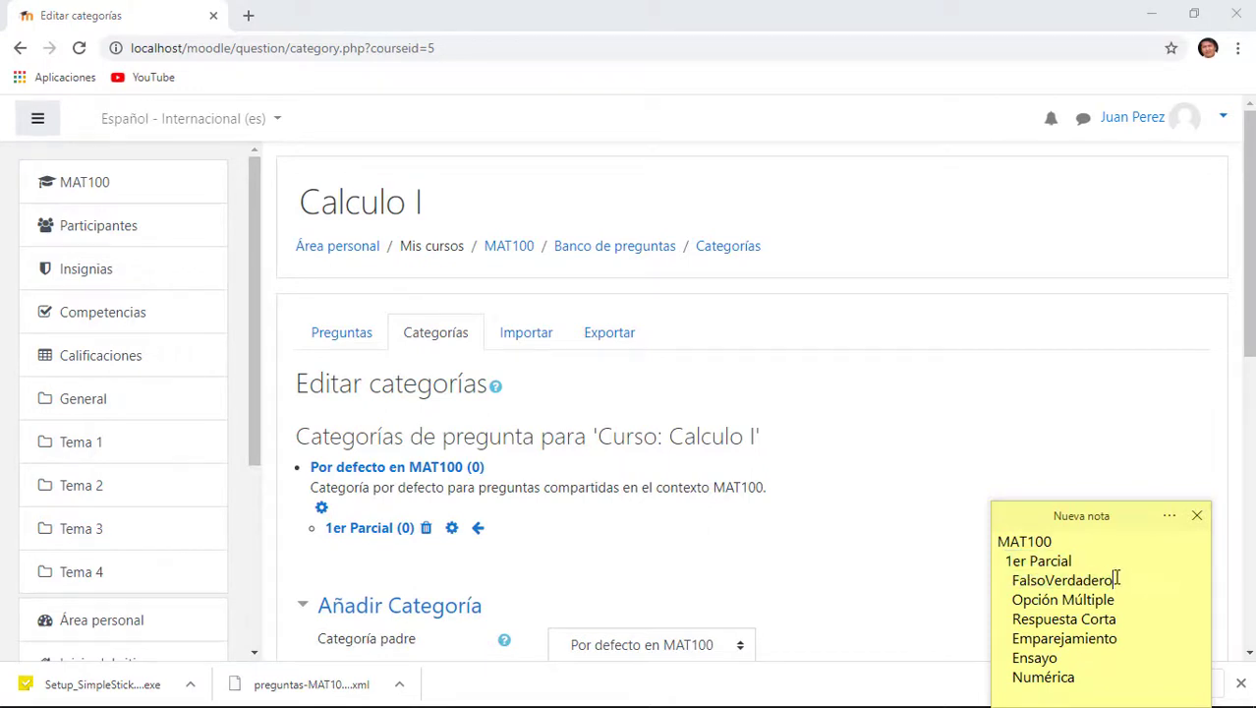
double_click(1014, 580)
key(ctrl+c)
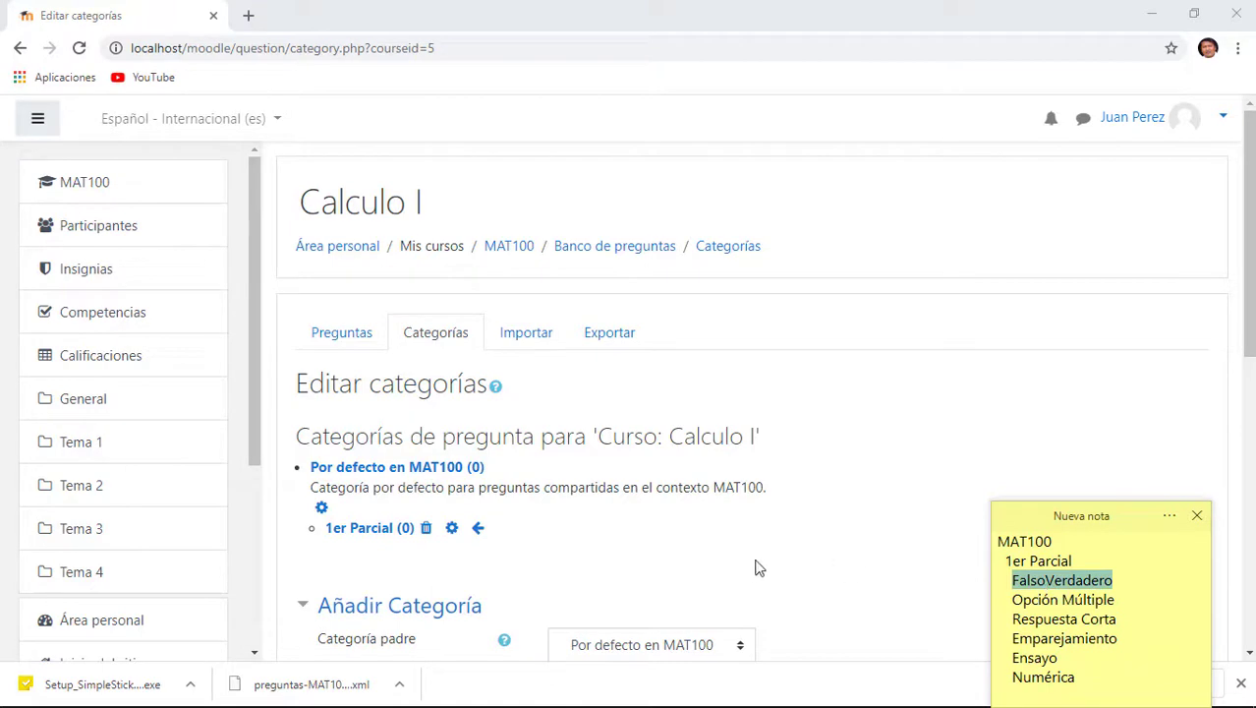
Step: Add a question category with the copied name FalsoVerdadero under the parent category 1er Parcial
scroll(680, 501, down, 2)
click(667, 462)
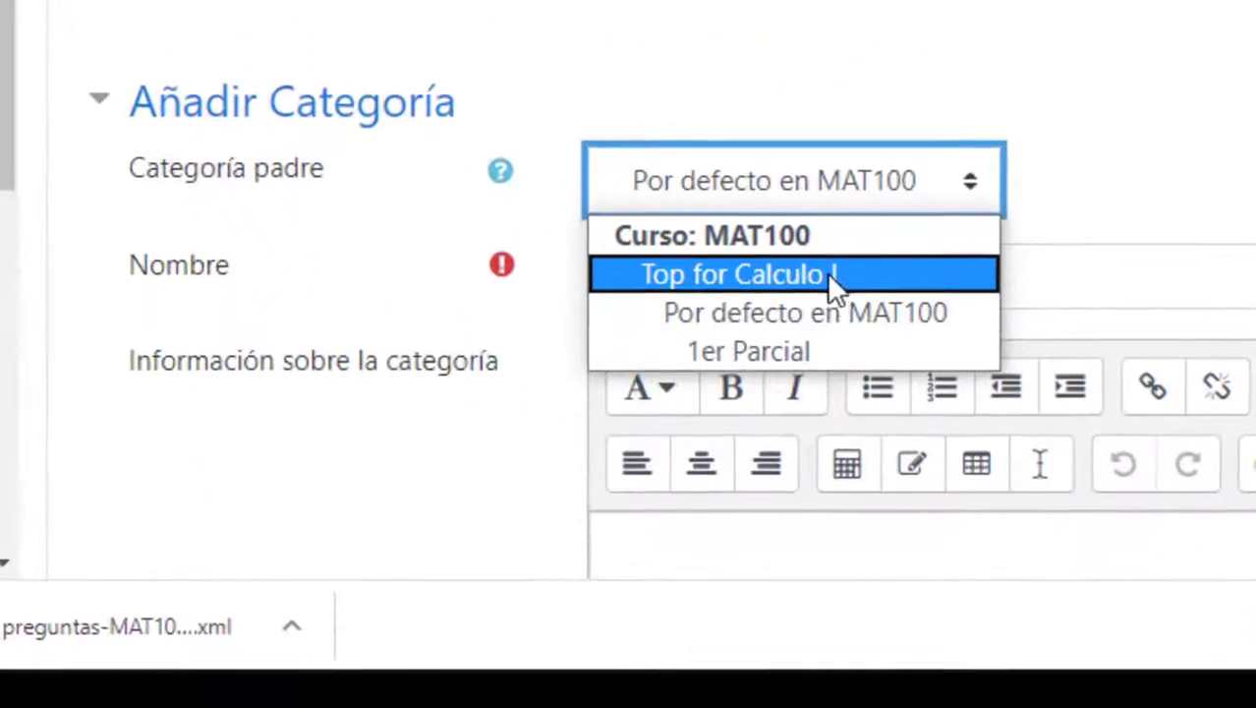
click(826, 346)
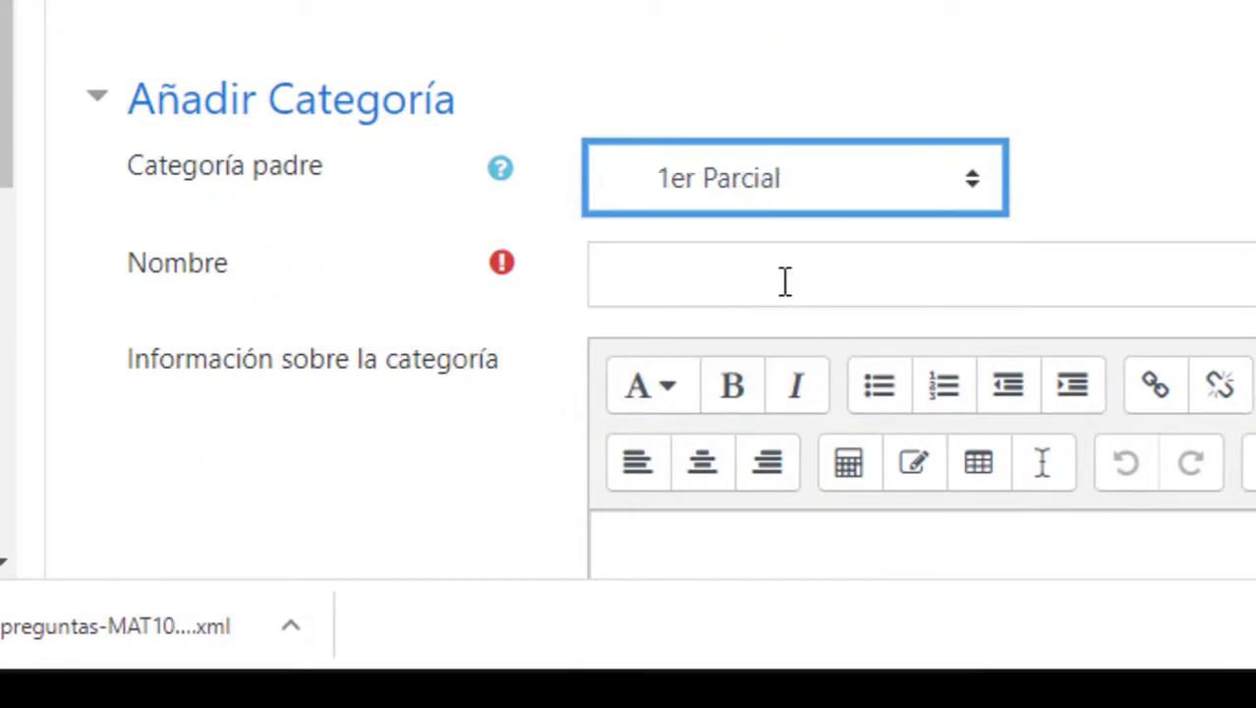
click(783, 280)
key(ctrl+v)
scroll(976, 303, down, 2)
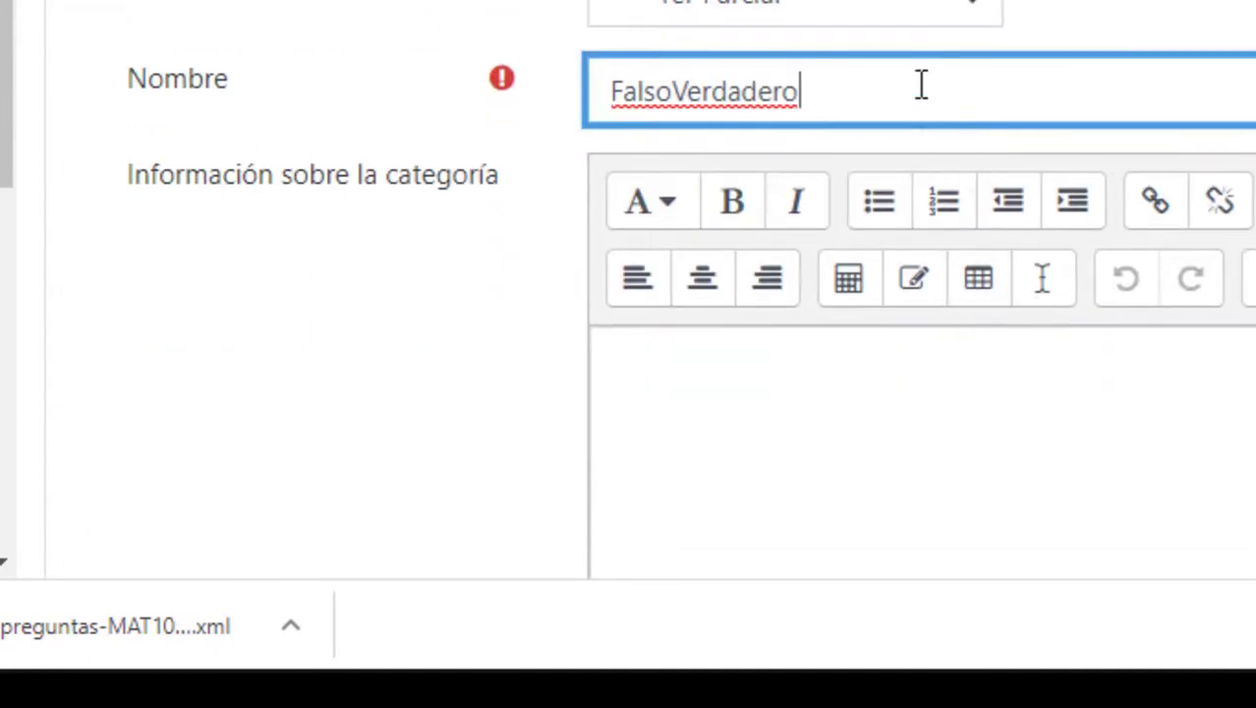
key(Return)
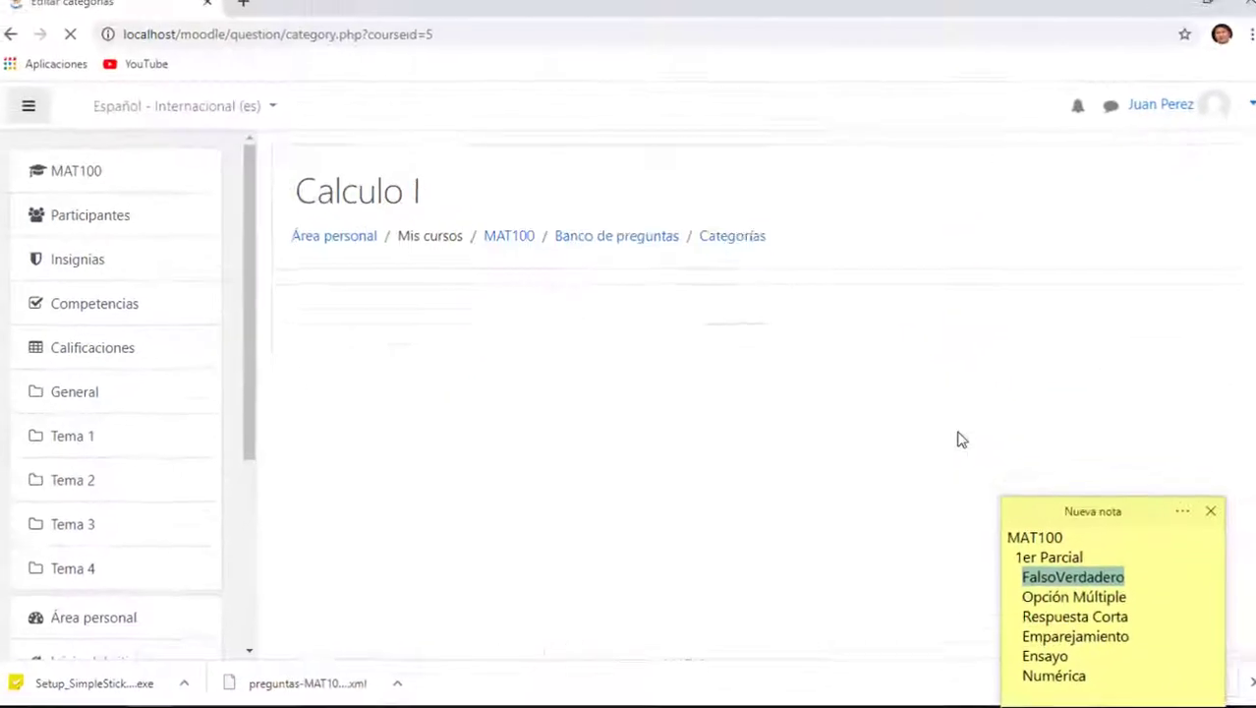
Step: Copy the name Opción Múltiple from the sticky note's category list
scroll(961, 490, down, 3)
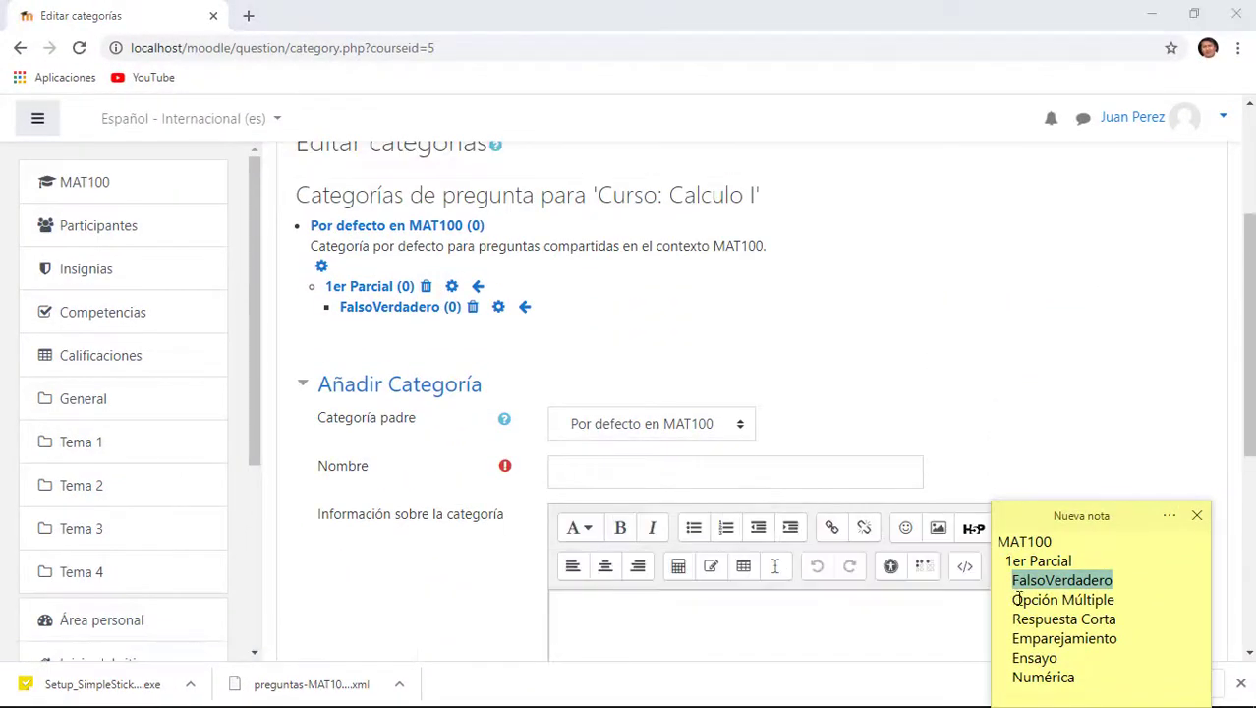
drag(1114, 600, 1114, 581)
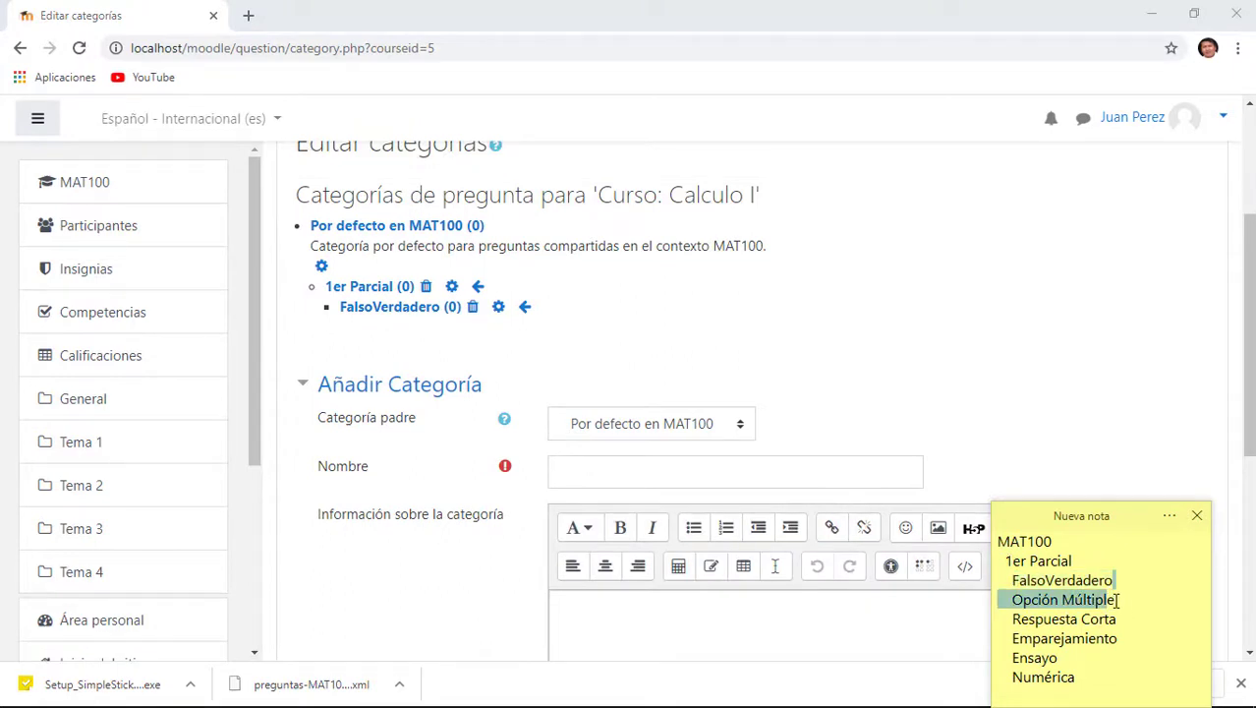
click(1094, 587)
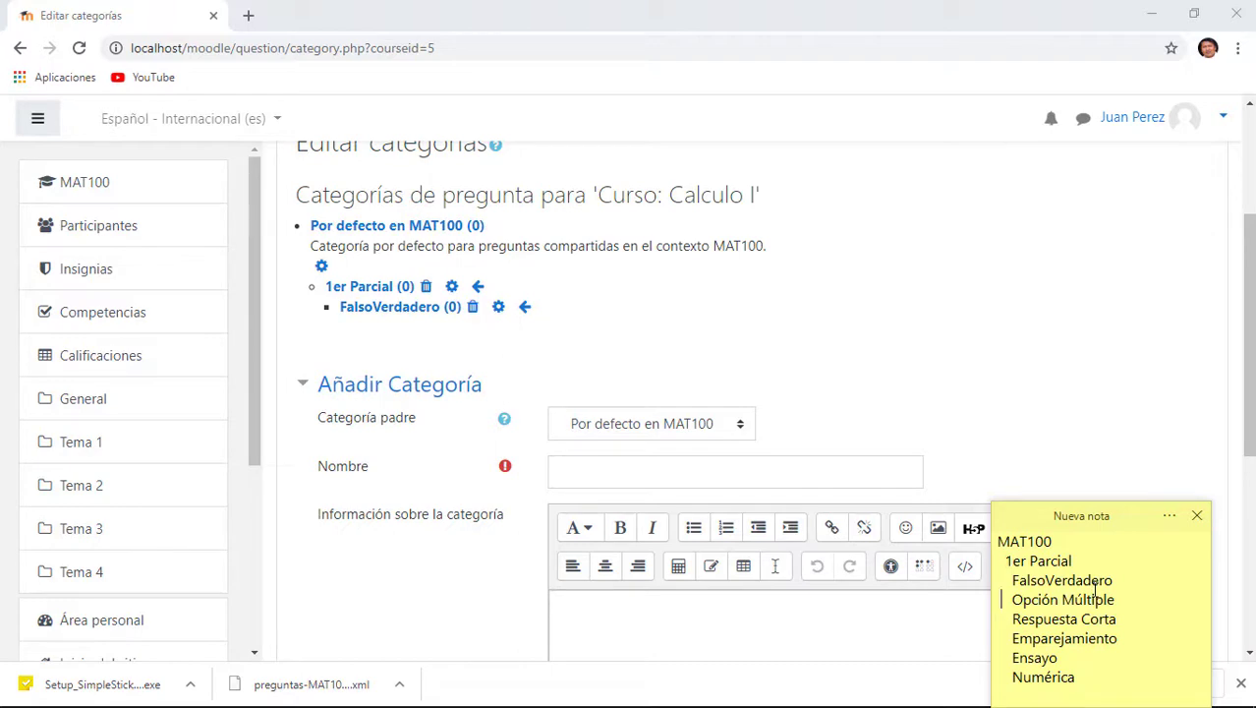
key(shift+End)
key(ctrl+c)
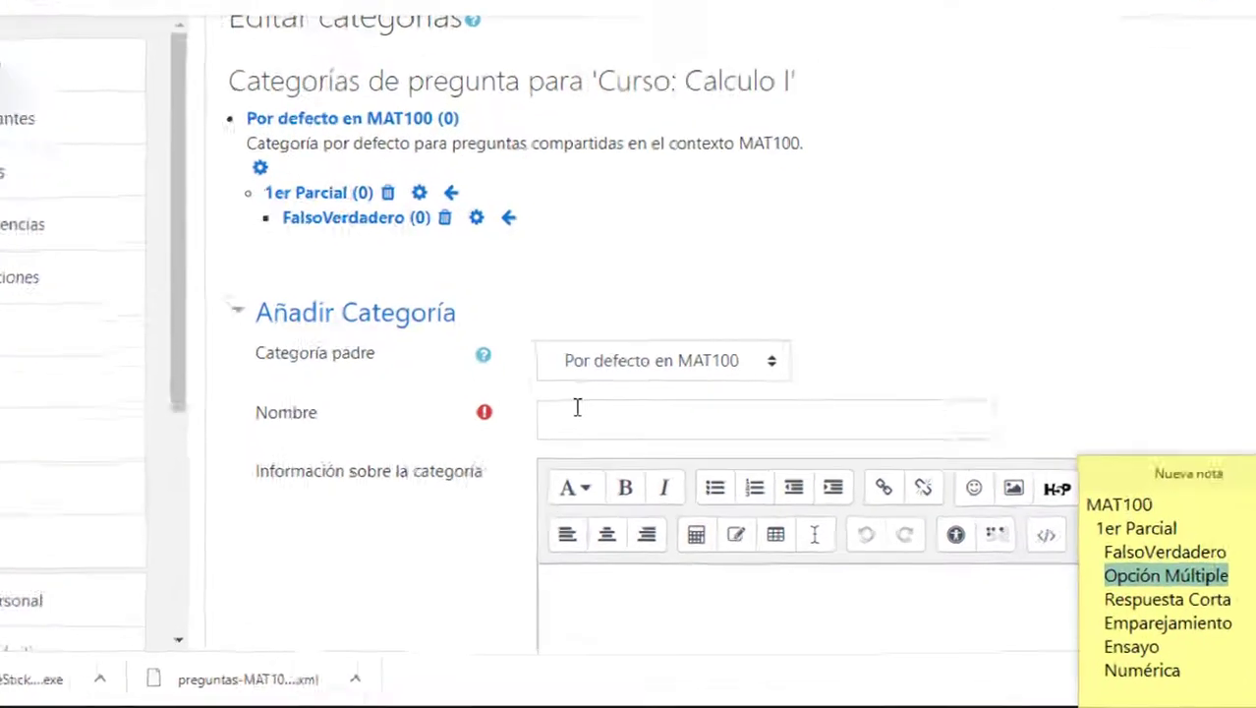
Step: Add a question category with the copied name Opción Múltiple under the parent category 1er Parcial
click(580, 470)
key(ctrl+v)
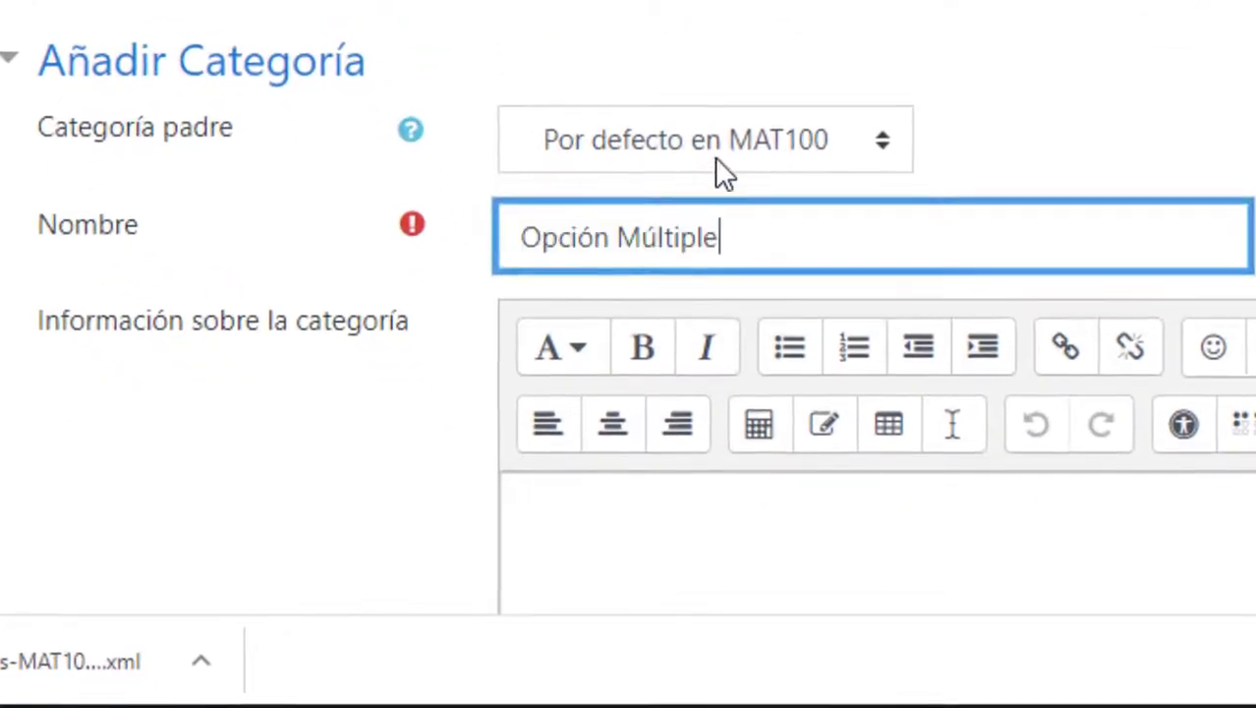
click(664, 423)
click(678, 310)
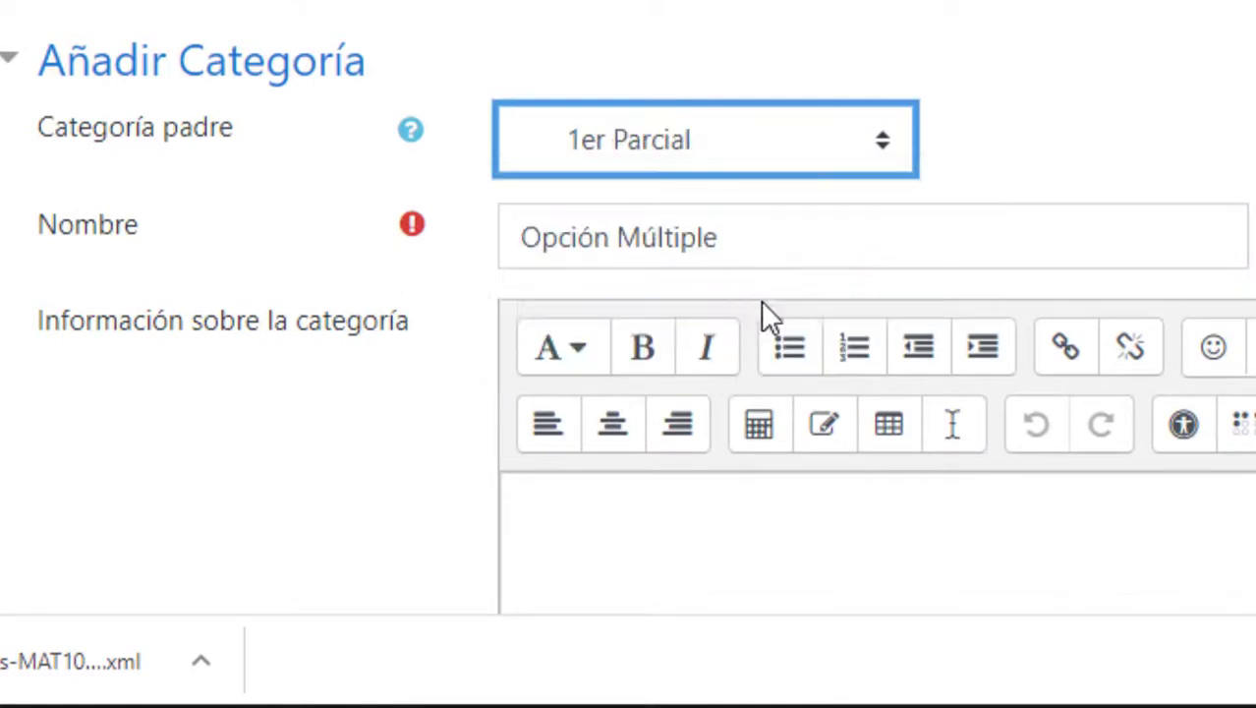
click(872, 253)
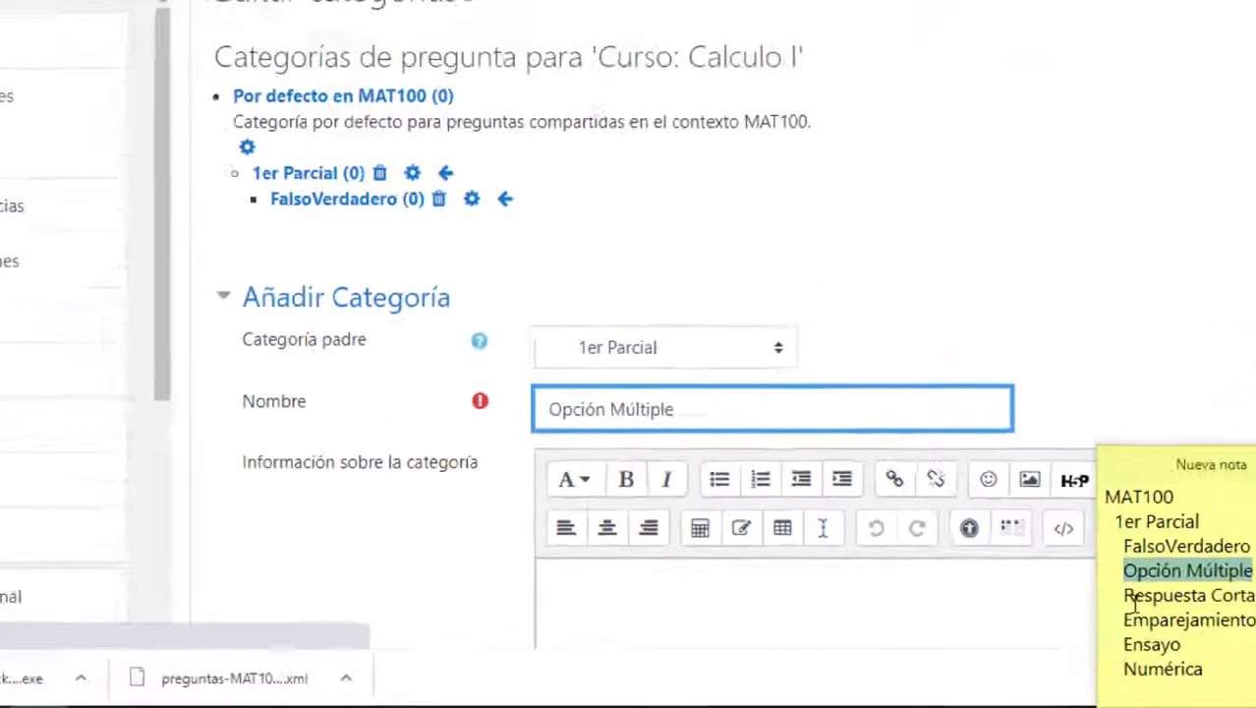
key(Return)
Step: Copy the name Respuesta Corta from the sticky note's category list
key(Left)
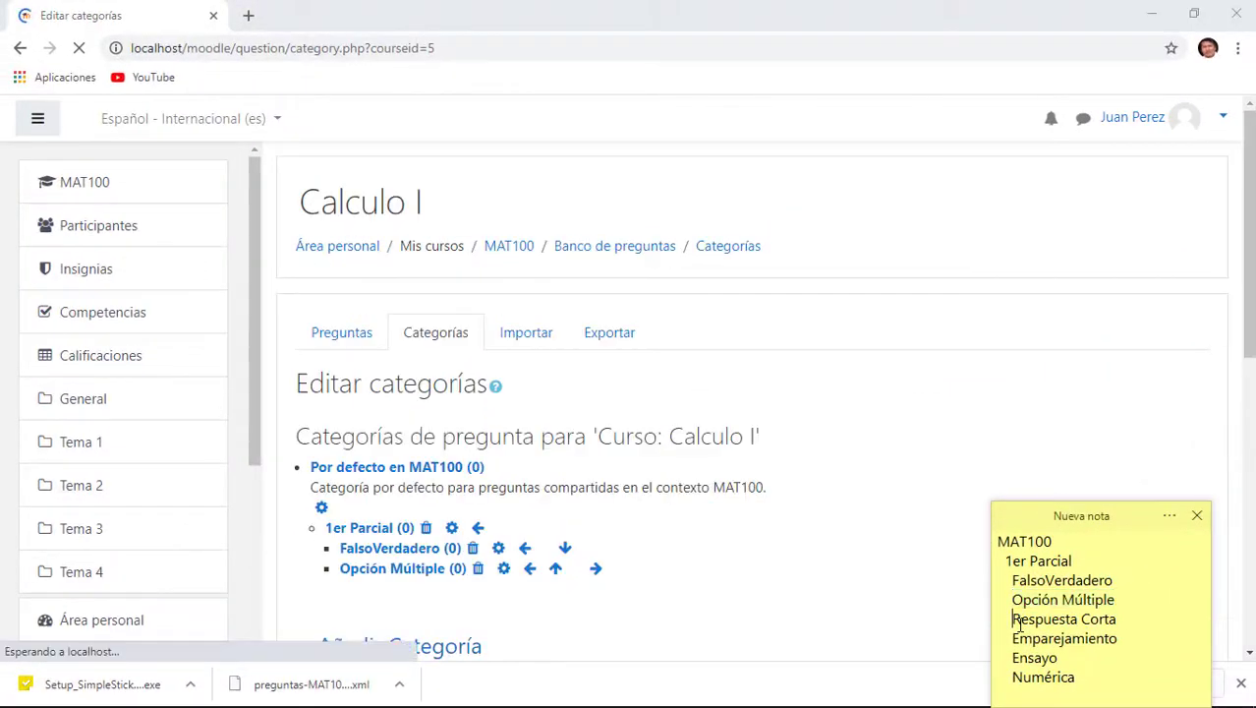
key(shift+End)
key(ctrl+c)
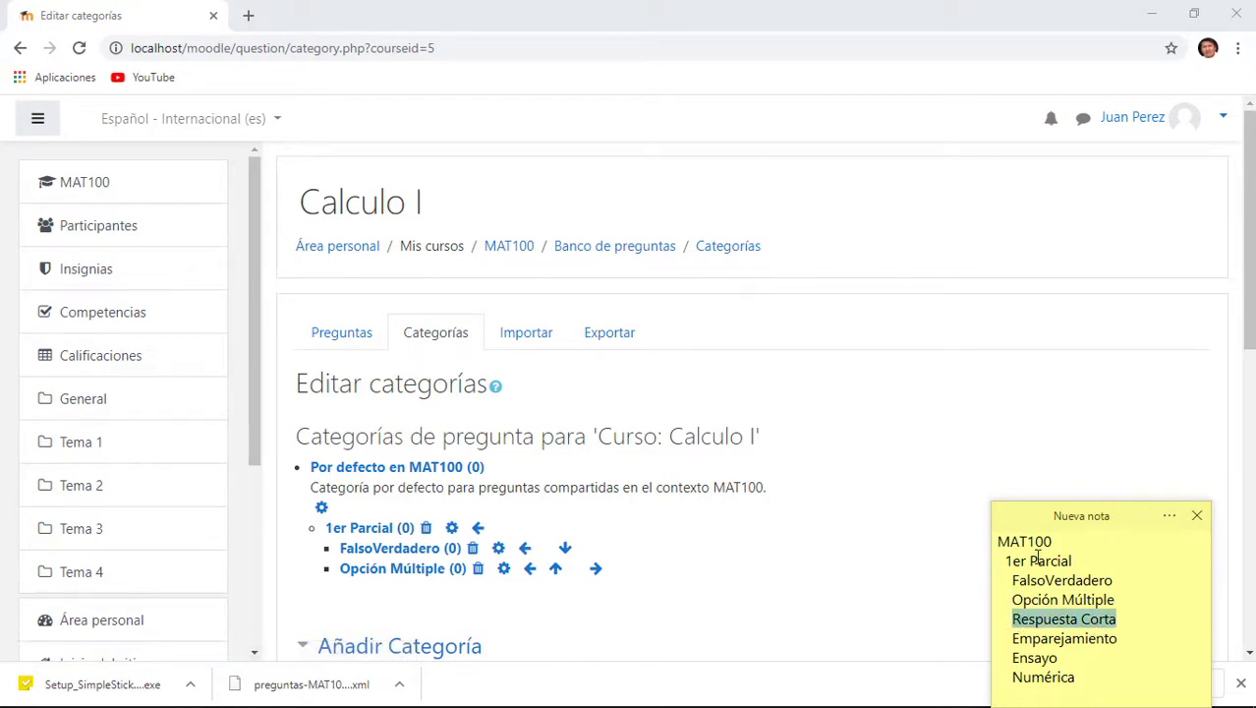
Step: Add a question category with the copied name Respuesta Corta under the parent category 1er Parcial
scroll(908, 502, down, 4)
click(649, 360)
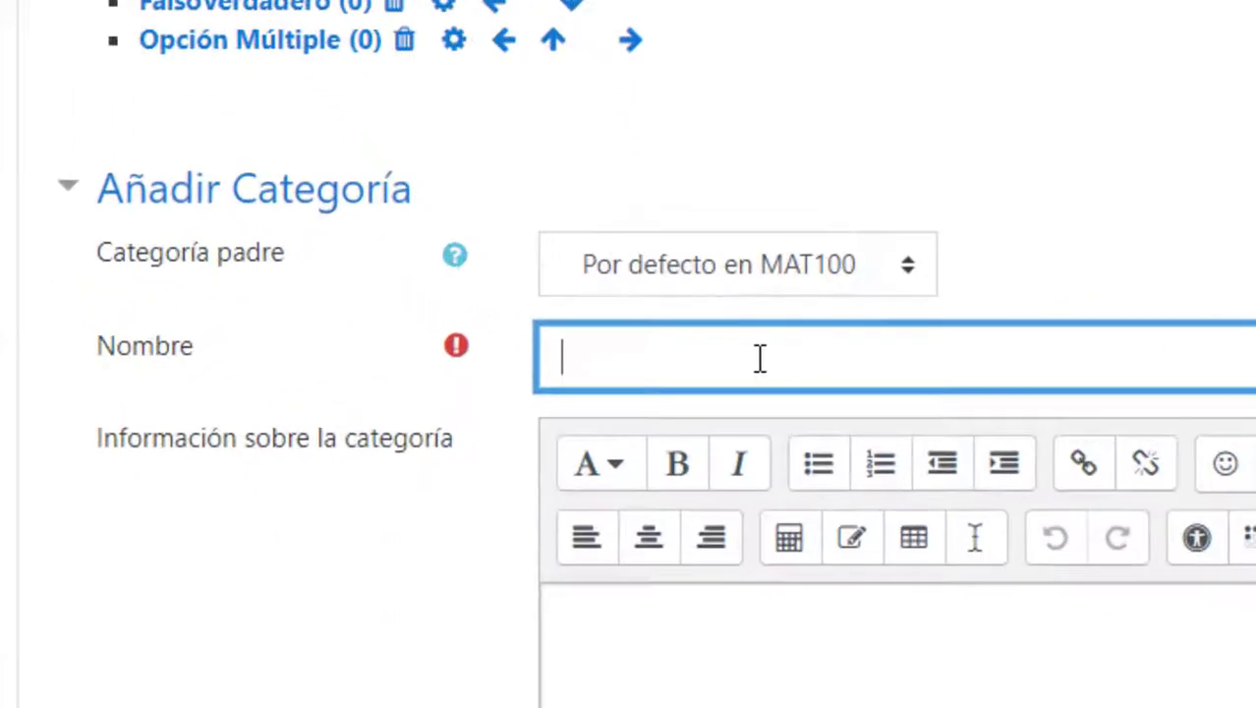
key(ctrl+v)
click(869, 267)
click(808, 433)
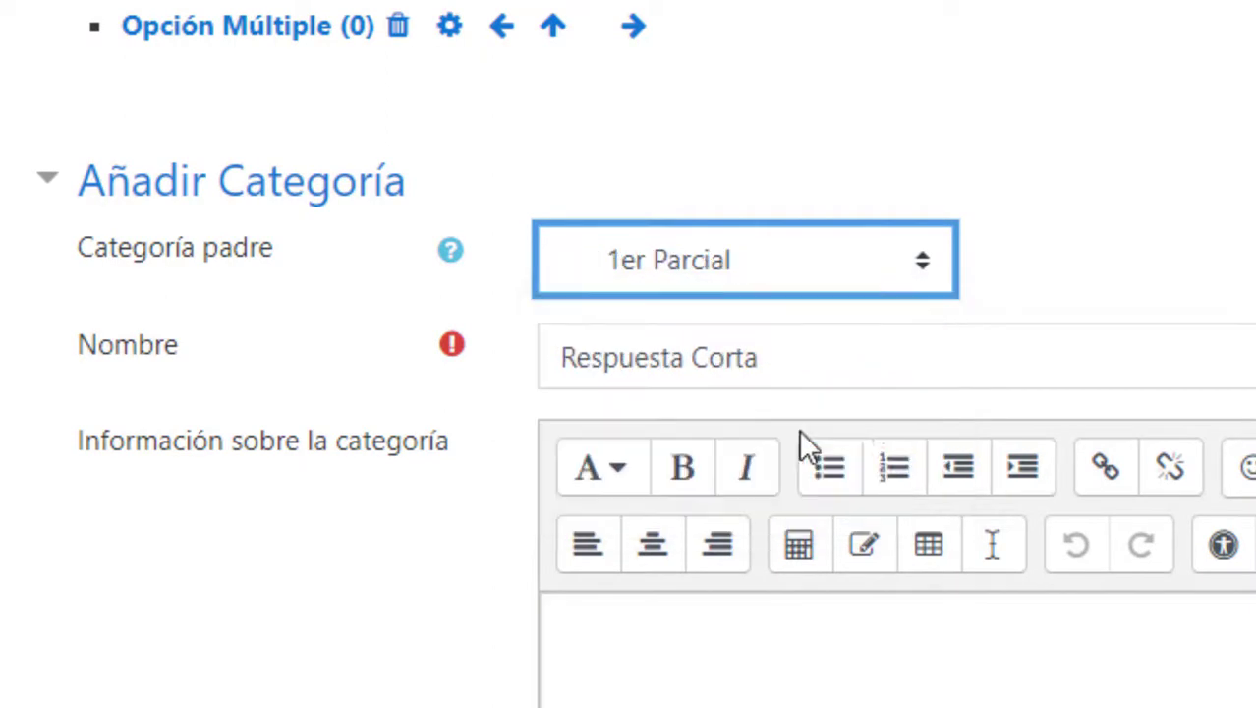
click(924, 366)
scroll(917, 393, down, 5)
click(808, 630)
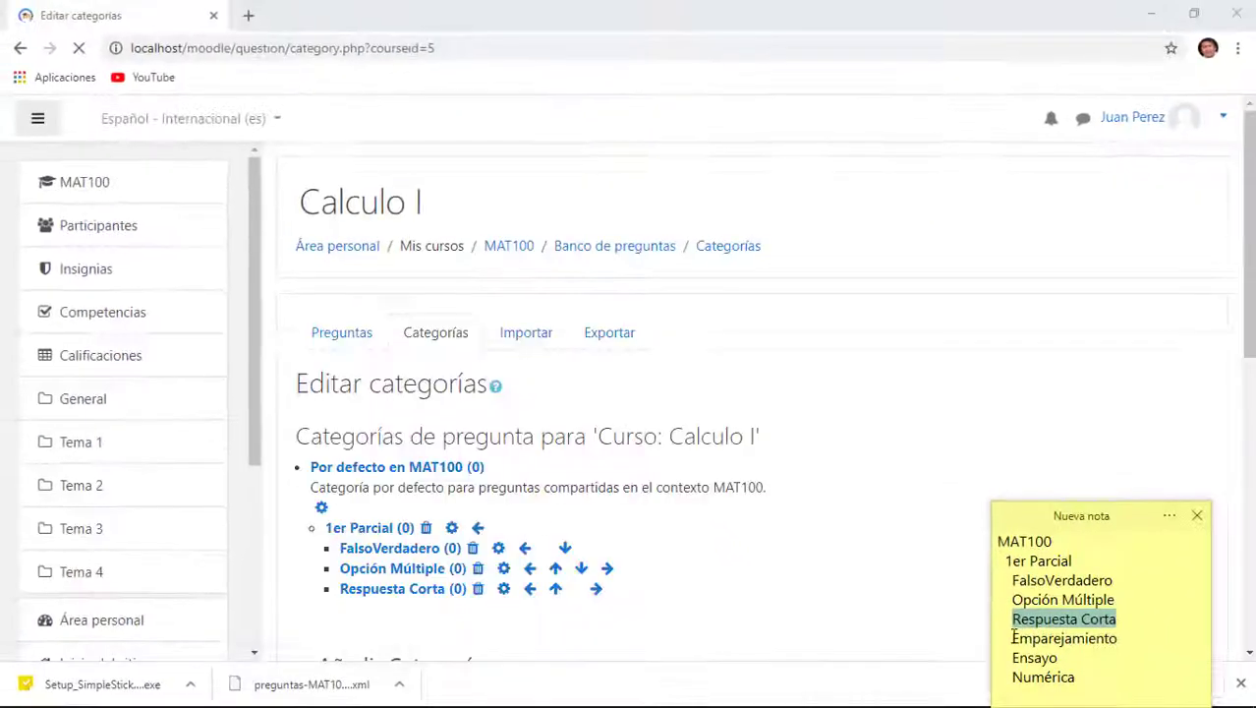
Step: Copy the name Emparejamiento from the sticky note's category list
drag(1014, 639, 1077, 641)
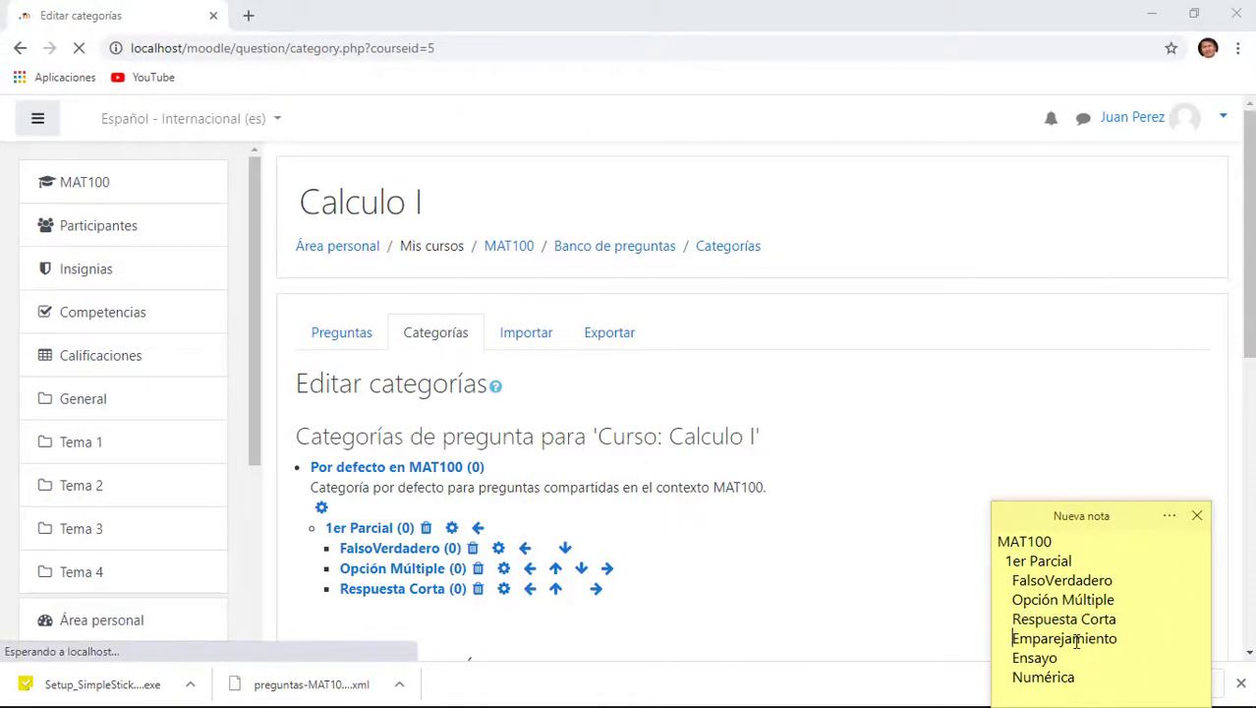
double_click(1077, 641)
key(ctrl+c)
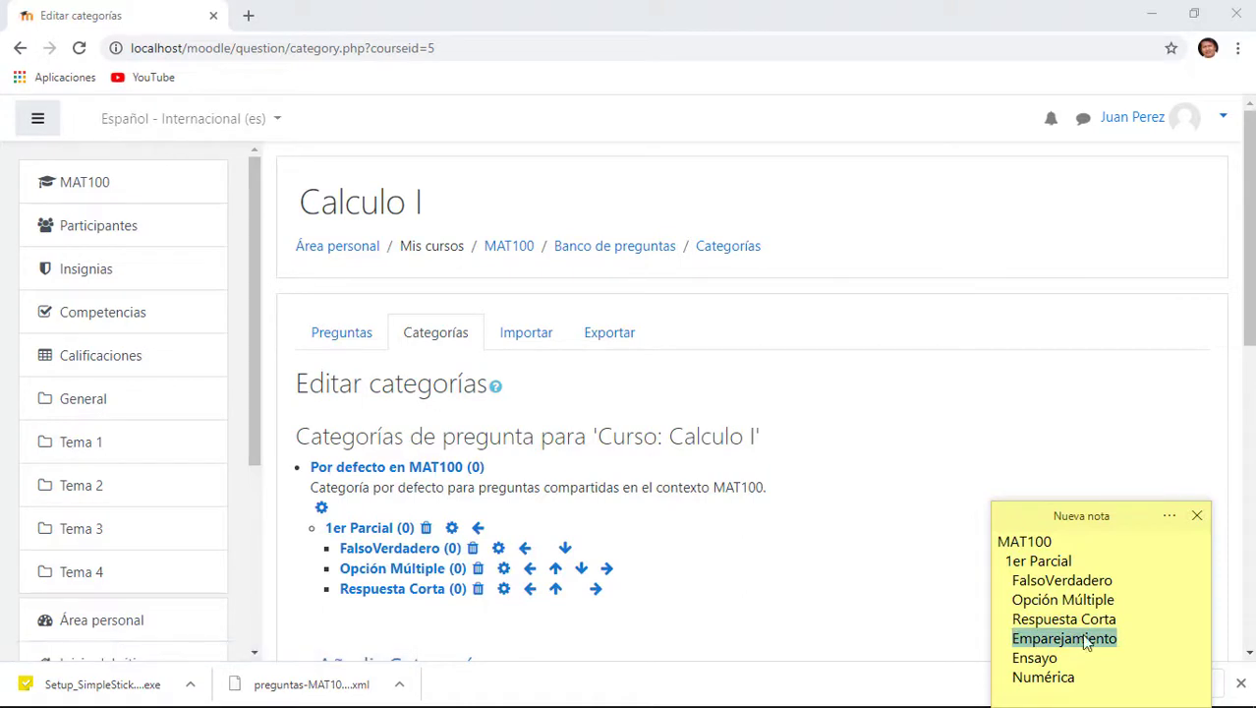
Step: Add a question category with the copied name Emparejamiento under the parent category 1er Parcial
scroll(880, 575, down, 3)
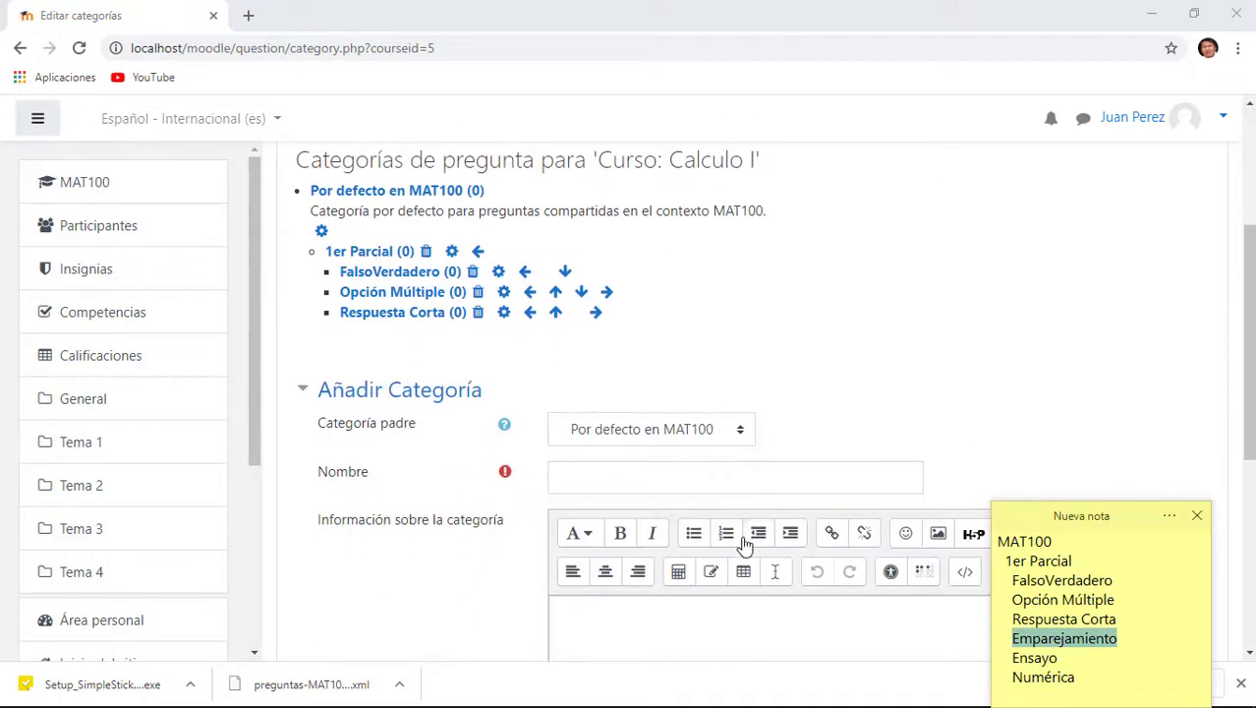
click(729, 445)
click(679, 515)
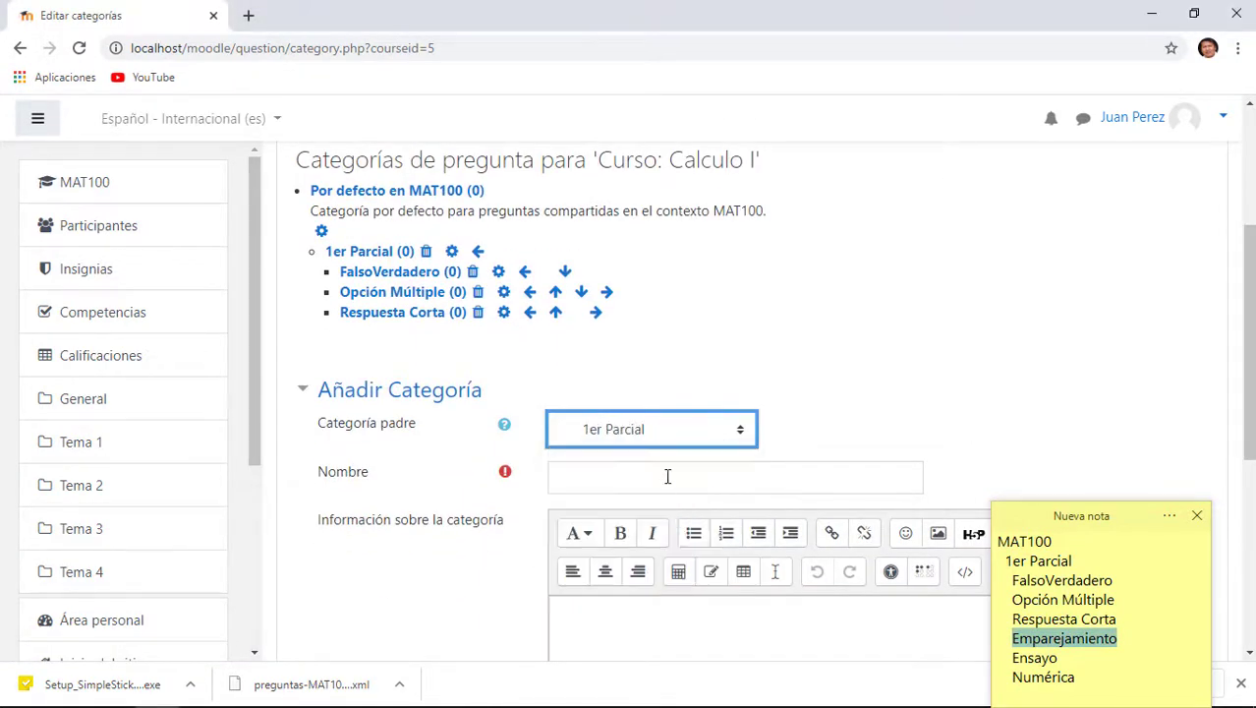
click(667, 477)
key(ctrl+v)
scroll(840, 546, down, 5)
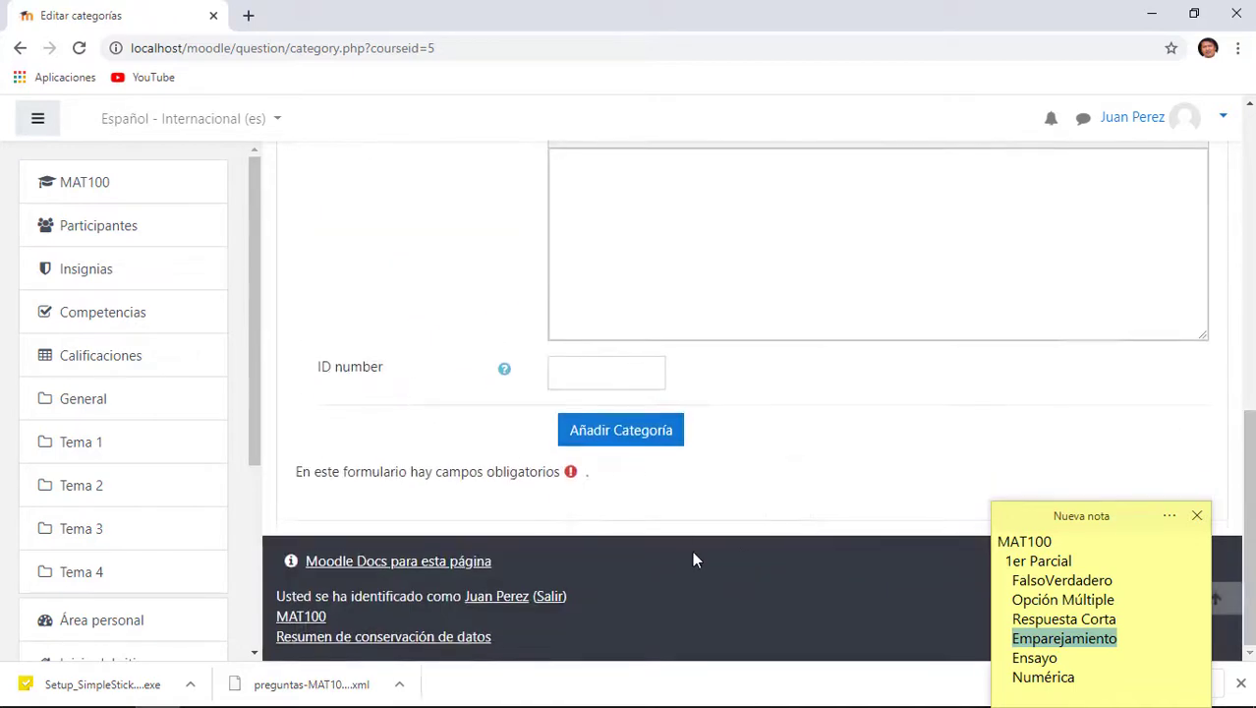
click(644, 438)
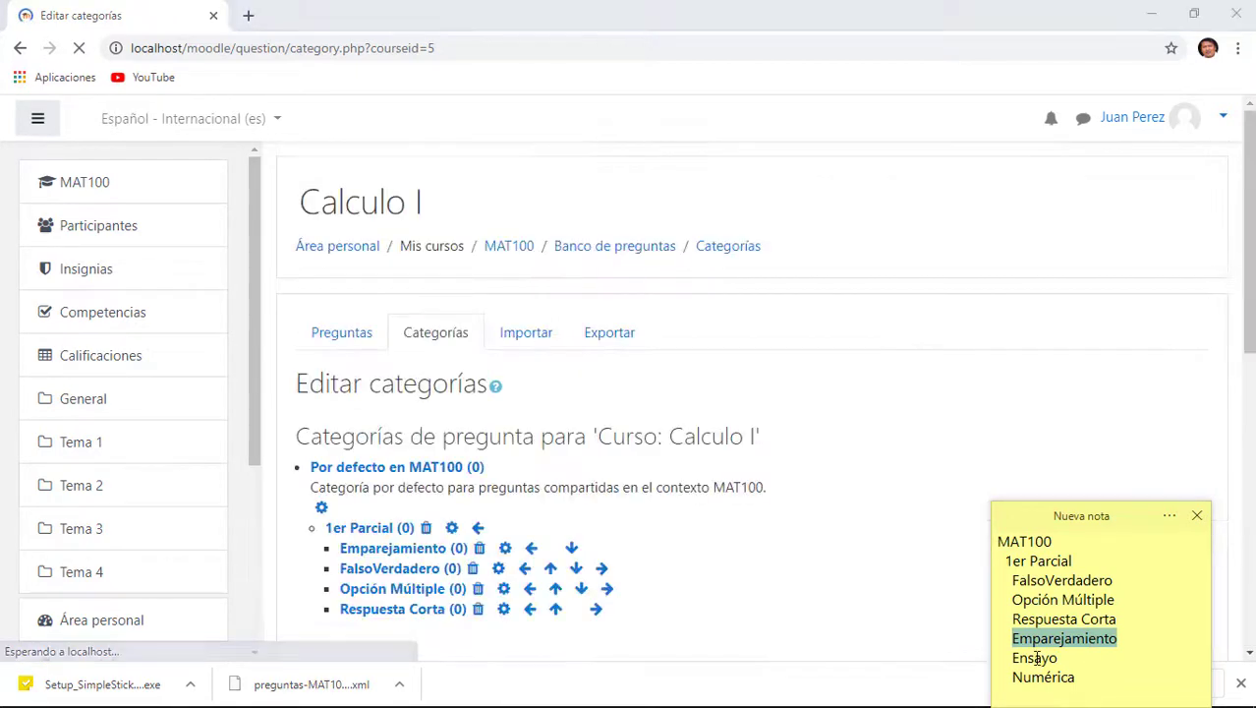
Step: Copy the name Ensayo from the sticky note and add a question category with it under the parent category 1er Parcial
double_click(1037, 658)
key(ctrl+c)
scroll(729, 533, down, 5)
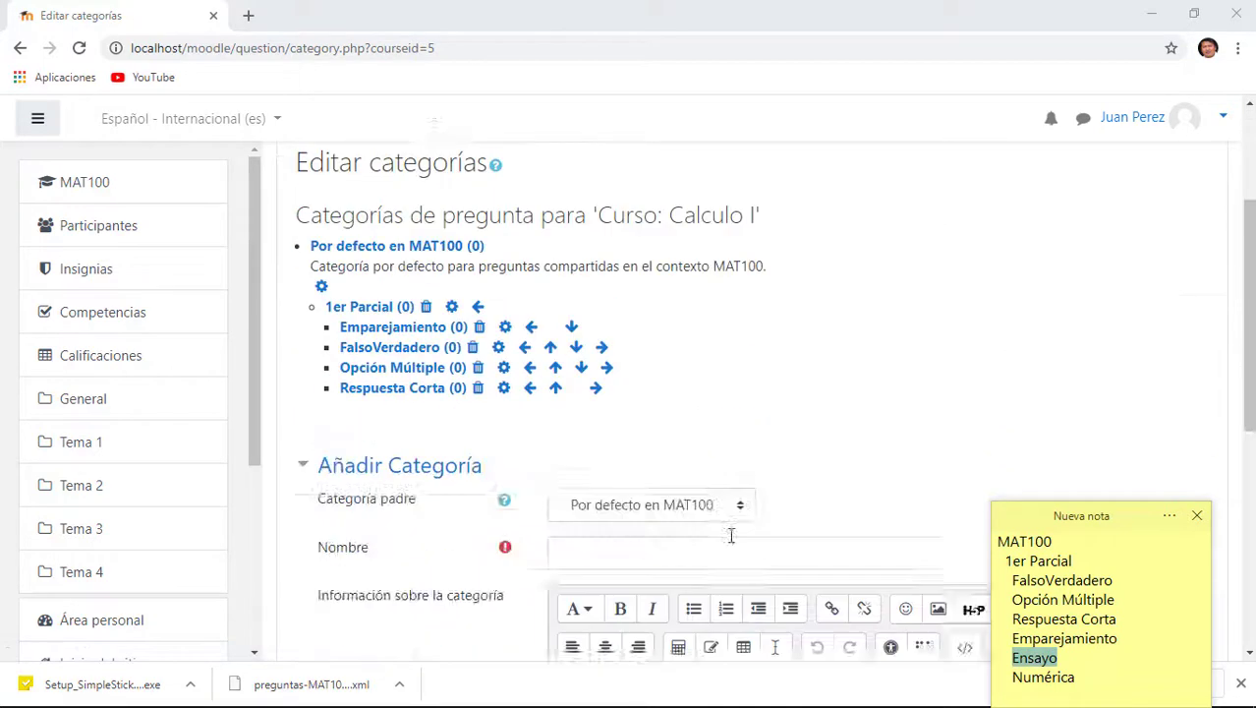
click(623, 317)
key(ctrl+v)
click(639, 266)
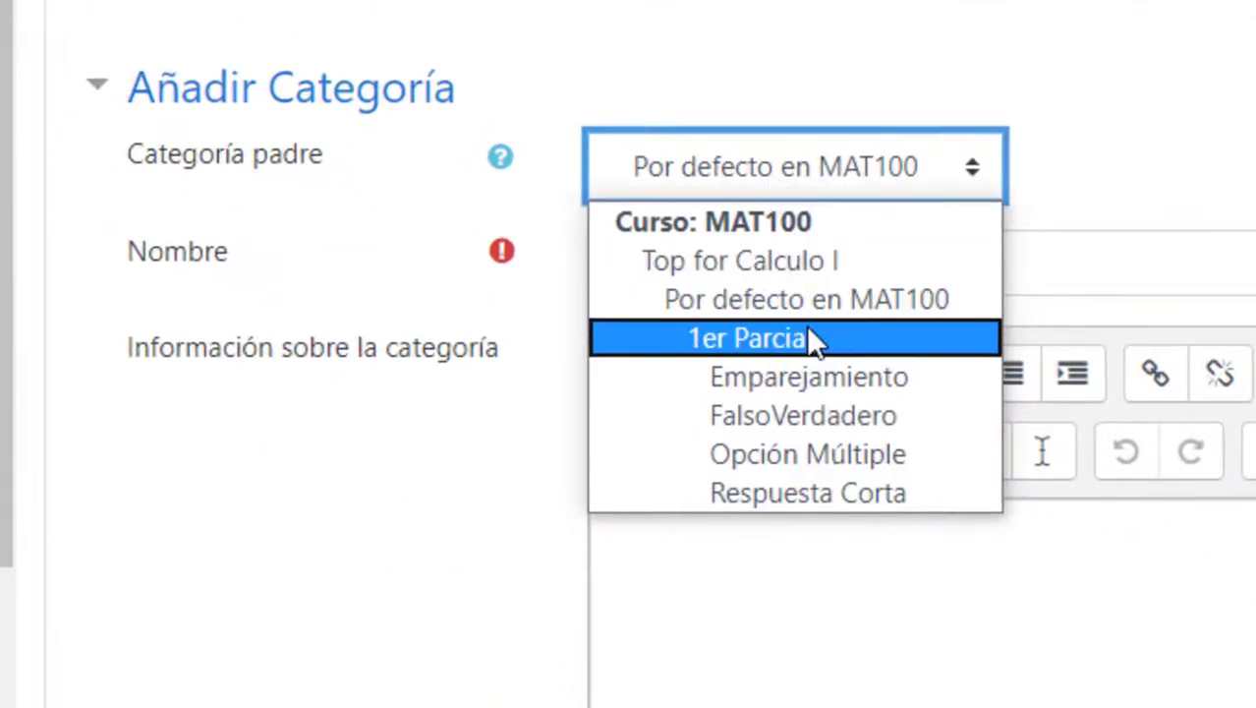
click(812, 340)
click(842, 260)
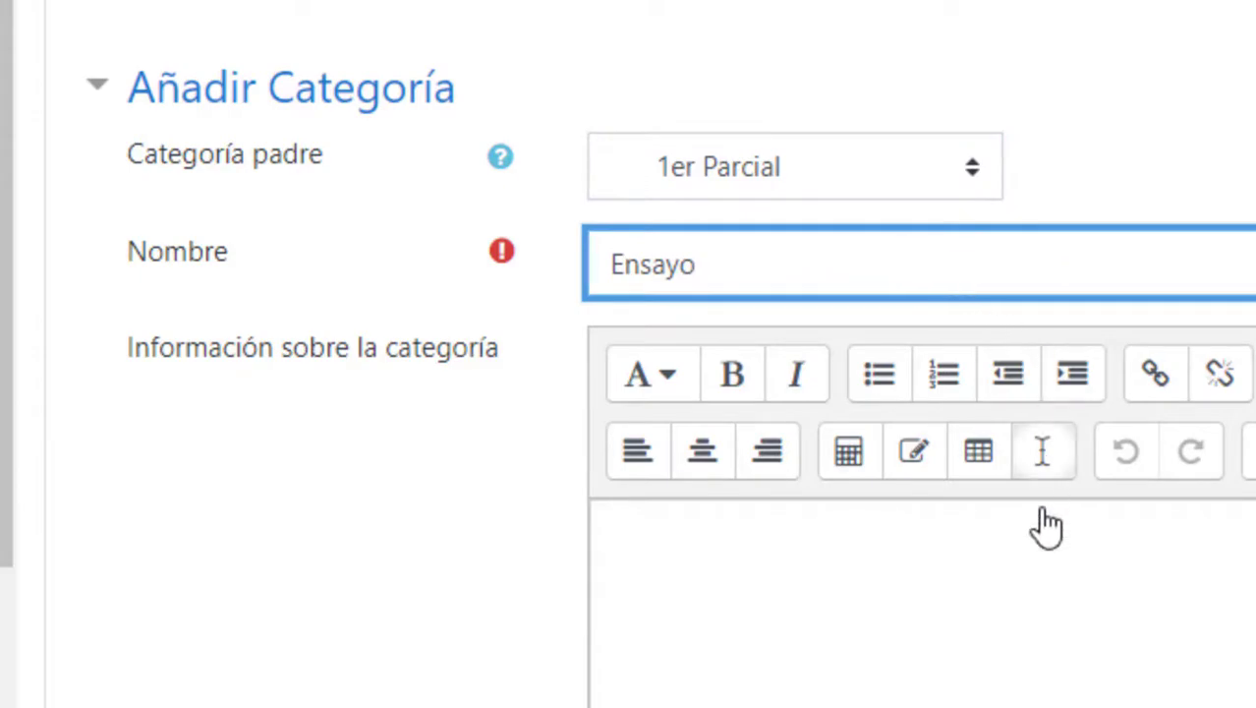
key(Return)
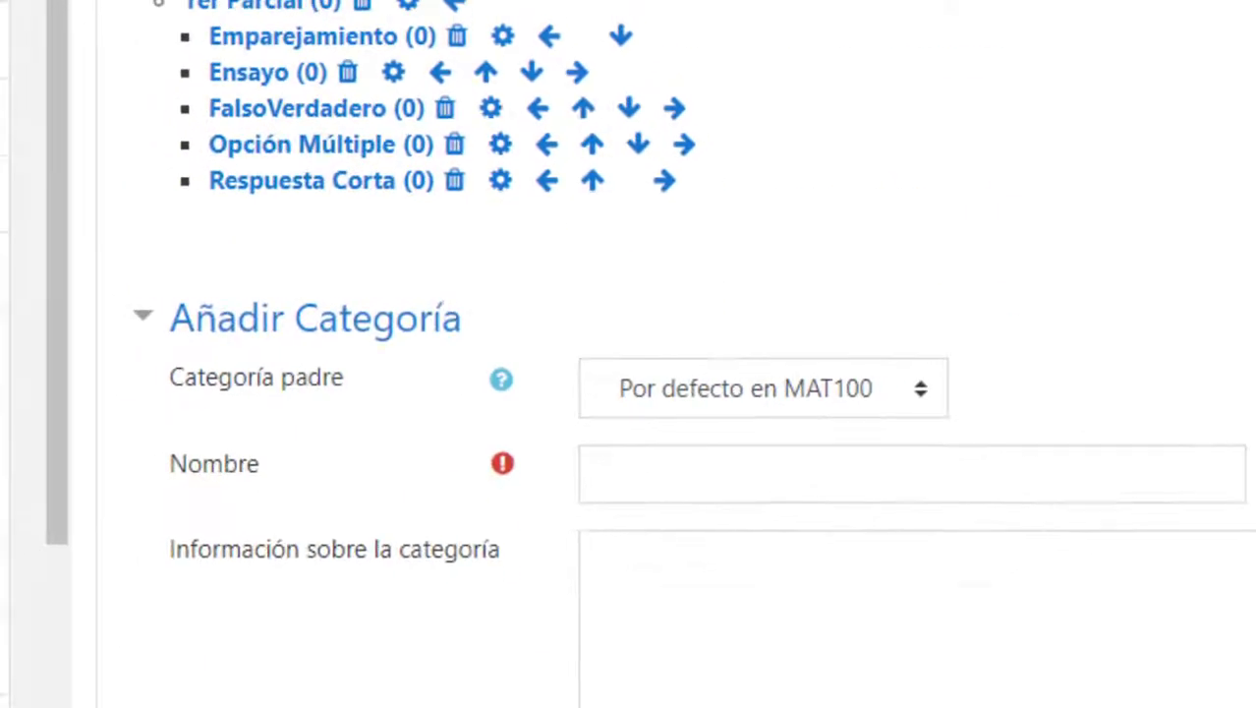
Step: Copy the name Numérica from the sticky note and add a question category with it under the parent category Por defecto en MAT100
double_click(1044, 676)
key(ctrl+c)
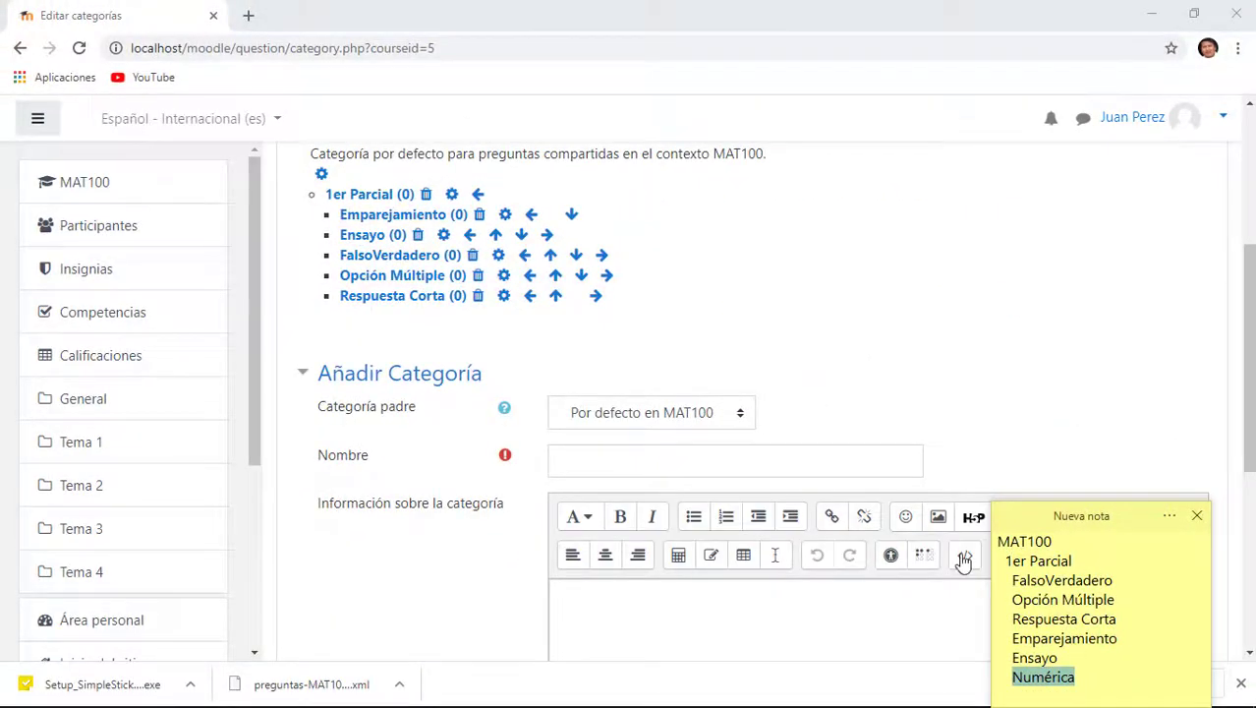
click(685, 450)
key(ctrl+v)
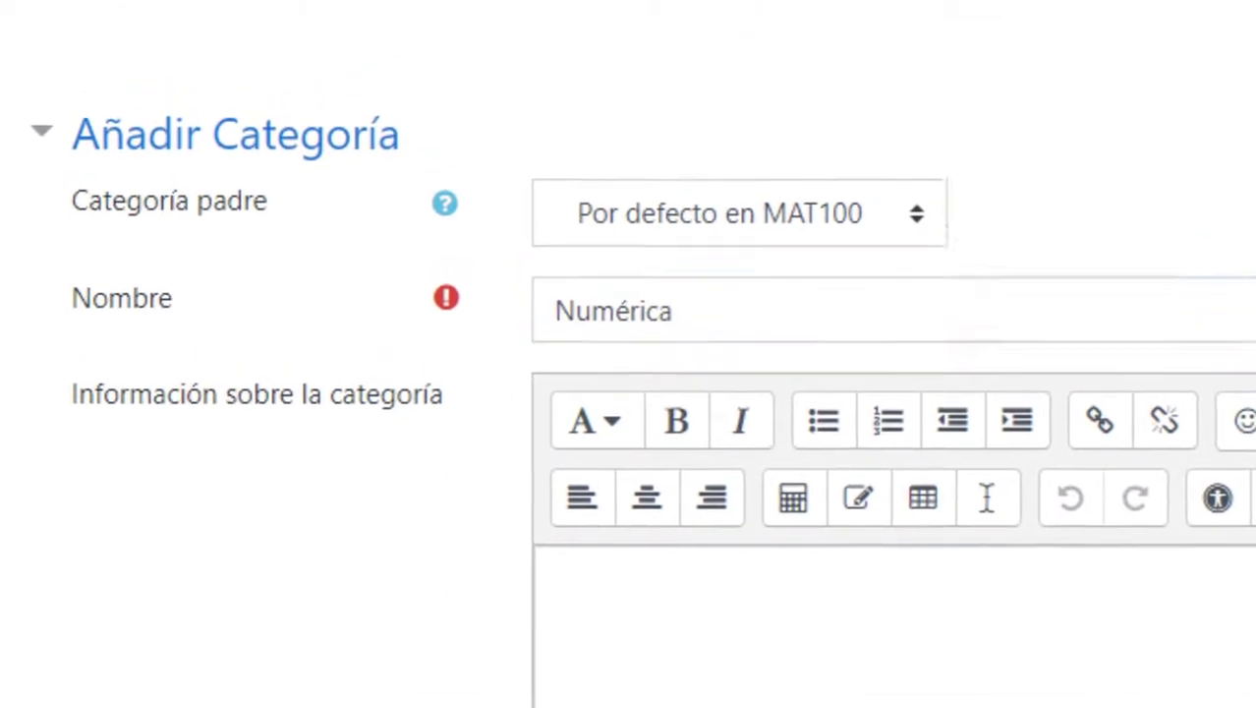
scroll(800, 345, down, 2)
click(852, 163)
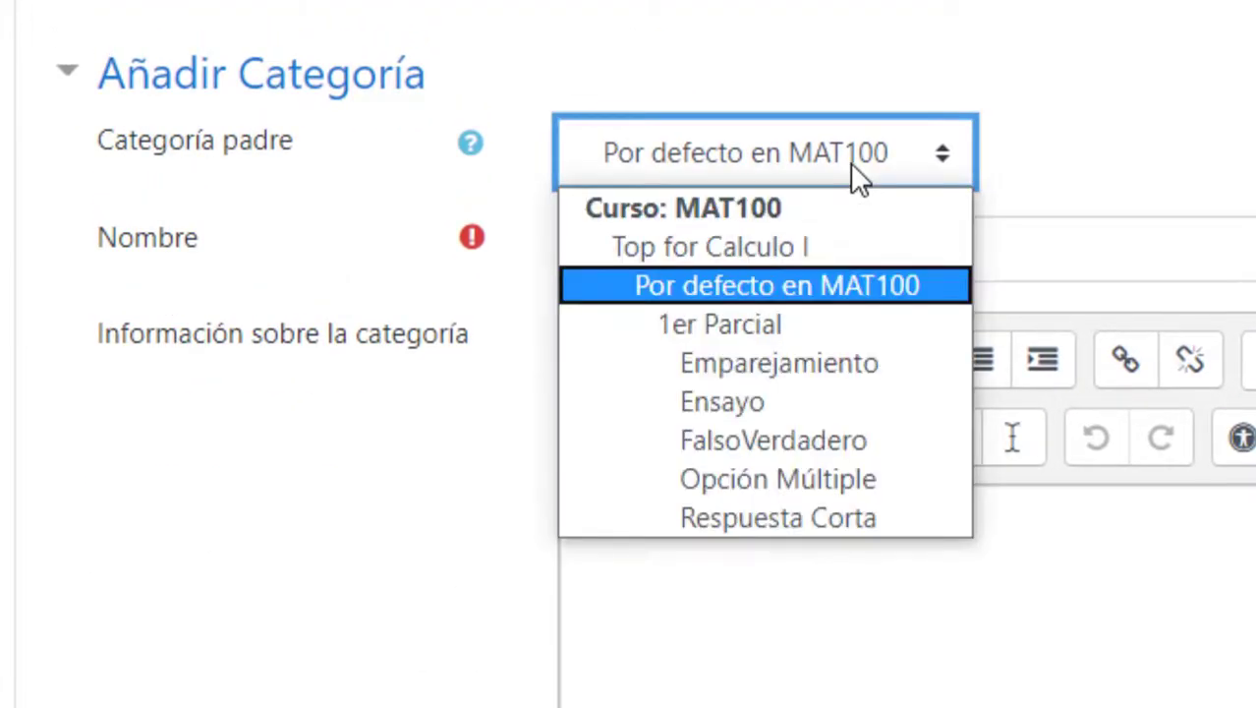
click(775, 288)
scroll(1081, 681, down, 3)
click(717, 580)
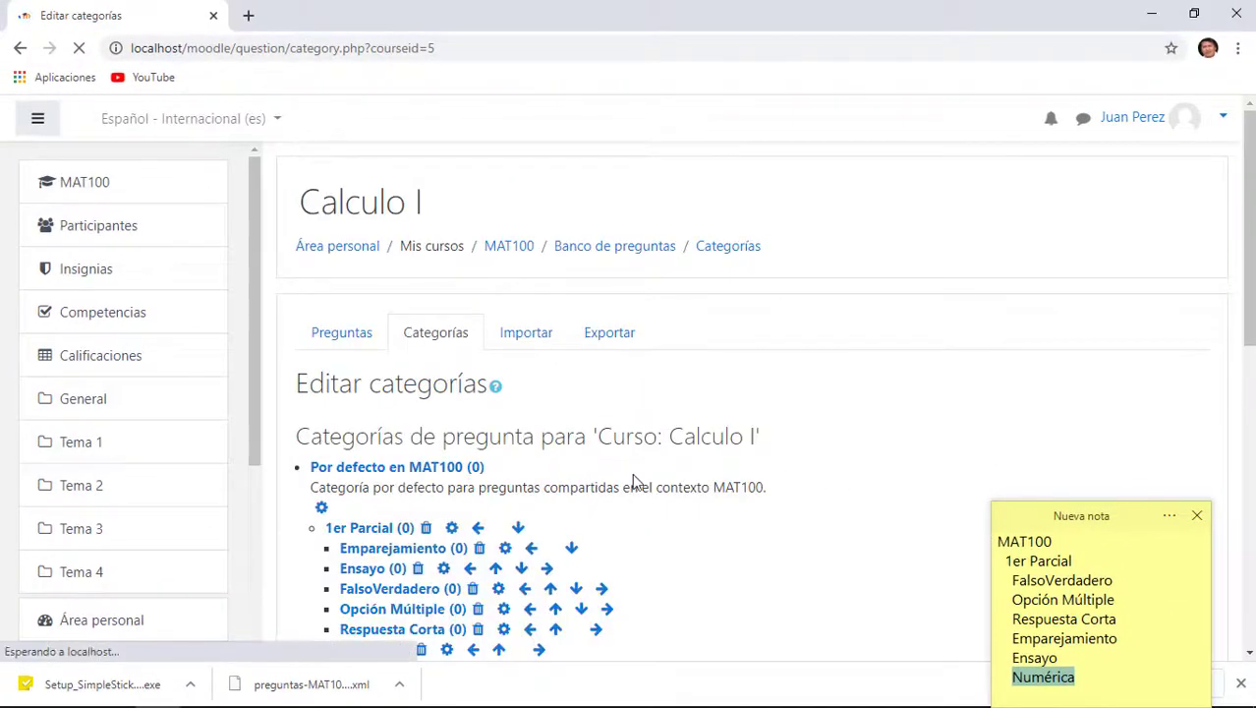
Step: Move the question category Numérica one level deeper so that it belongs to the parent category 1er Parcial
scroll(632, 481, down, 3)
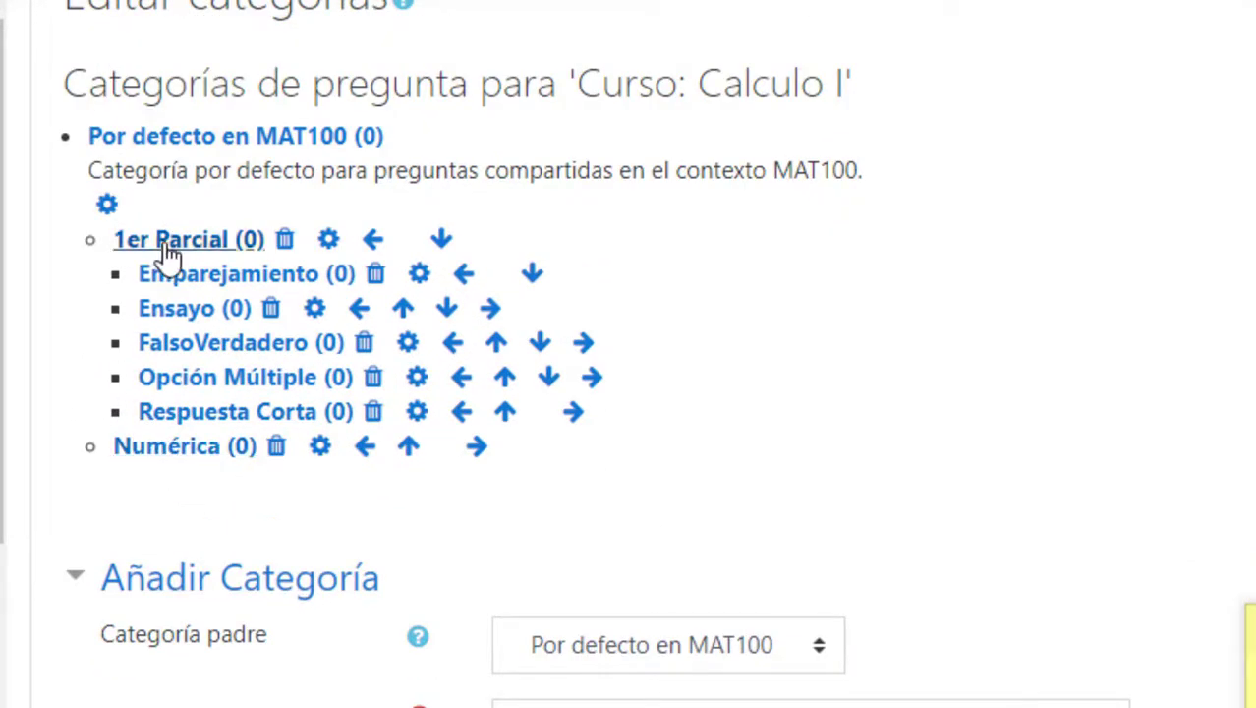
click(476, 449)
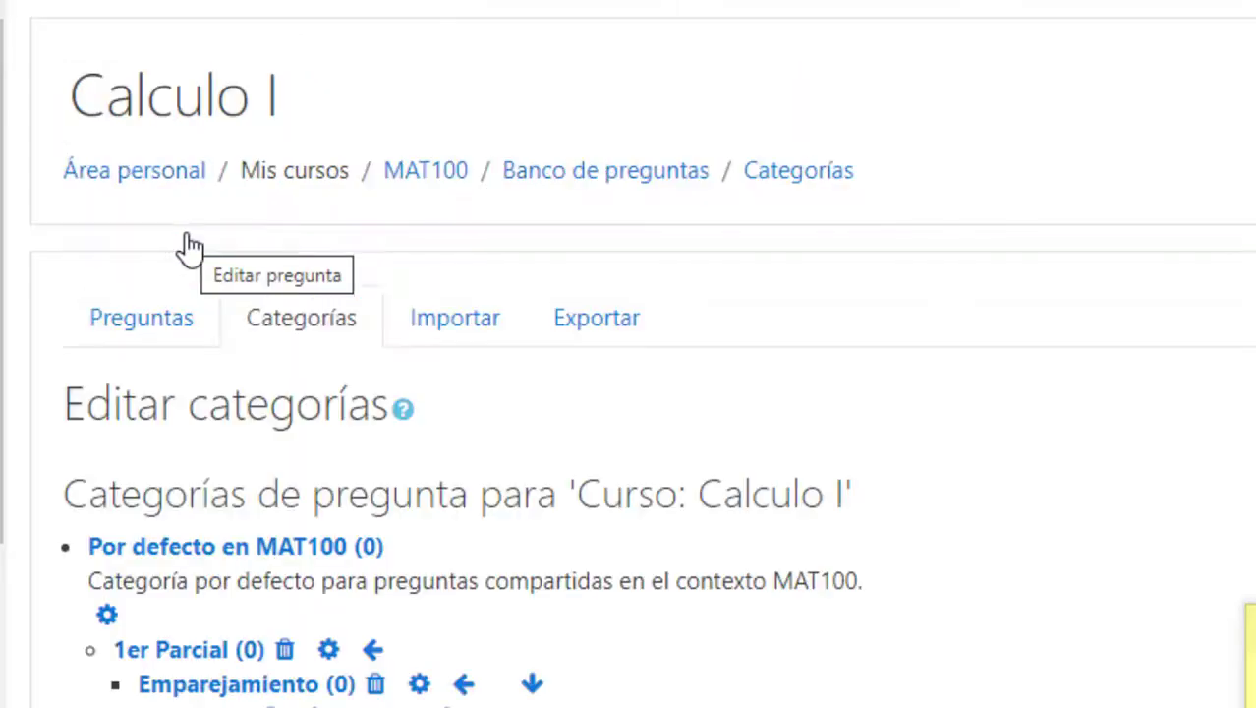
scroll(344, 610, down, 4)
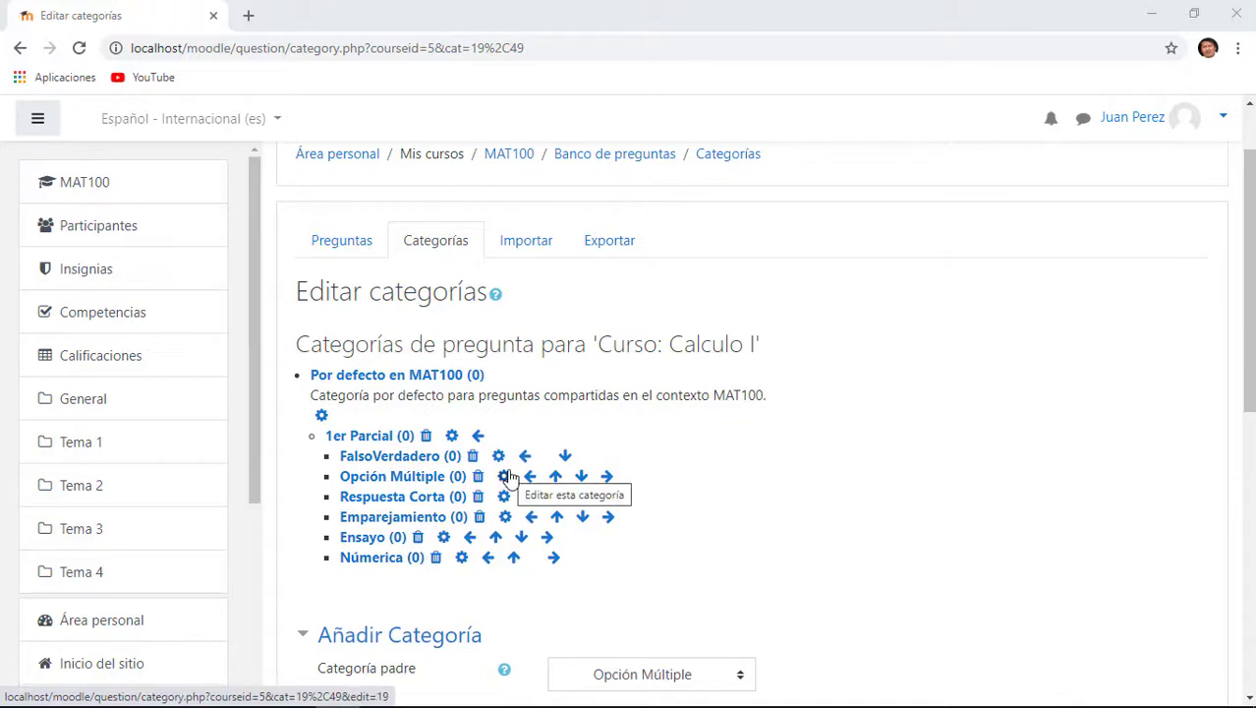
Step: Return to the MAT100 course page and open the question bank's list of questions through the full course administration
scroll(439, 328, up, 2)
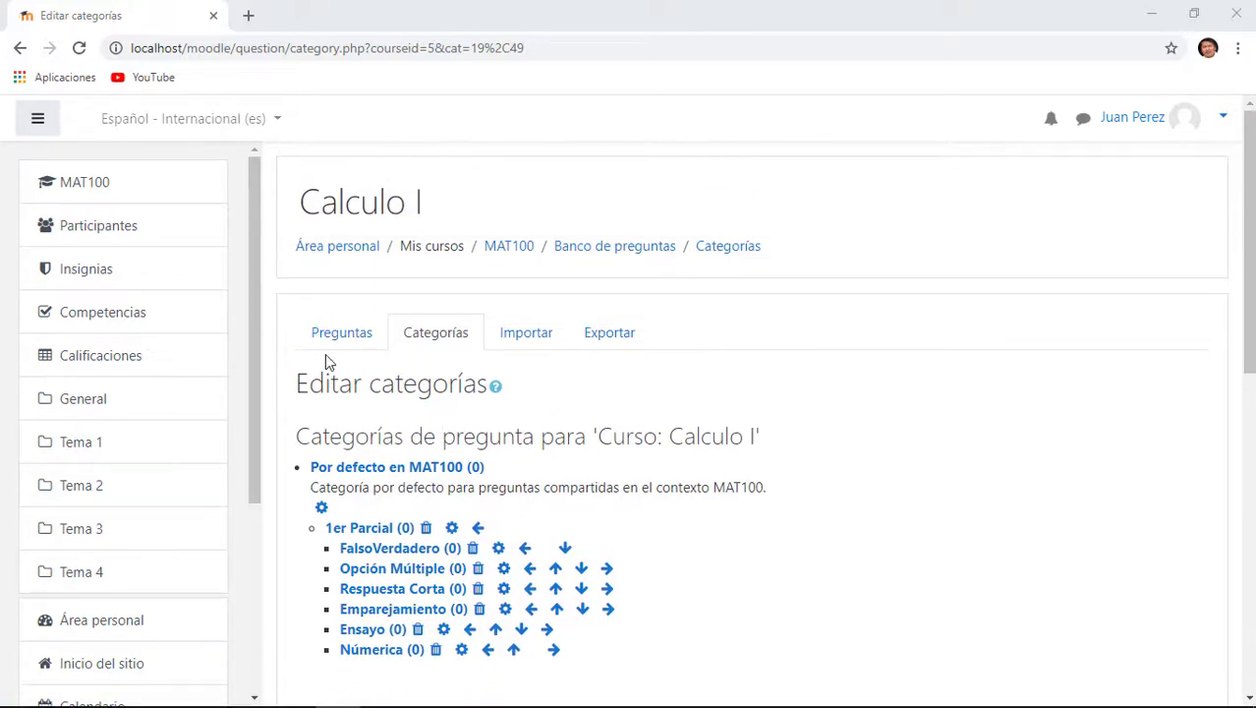
click(331, 337)
click(109, 196)
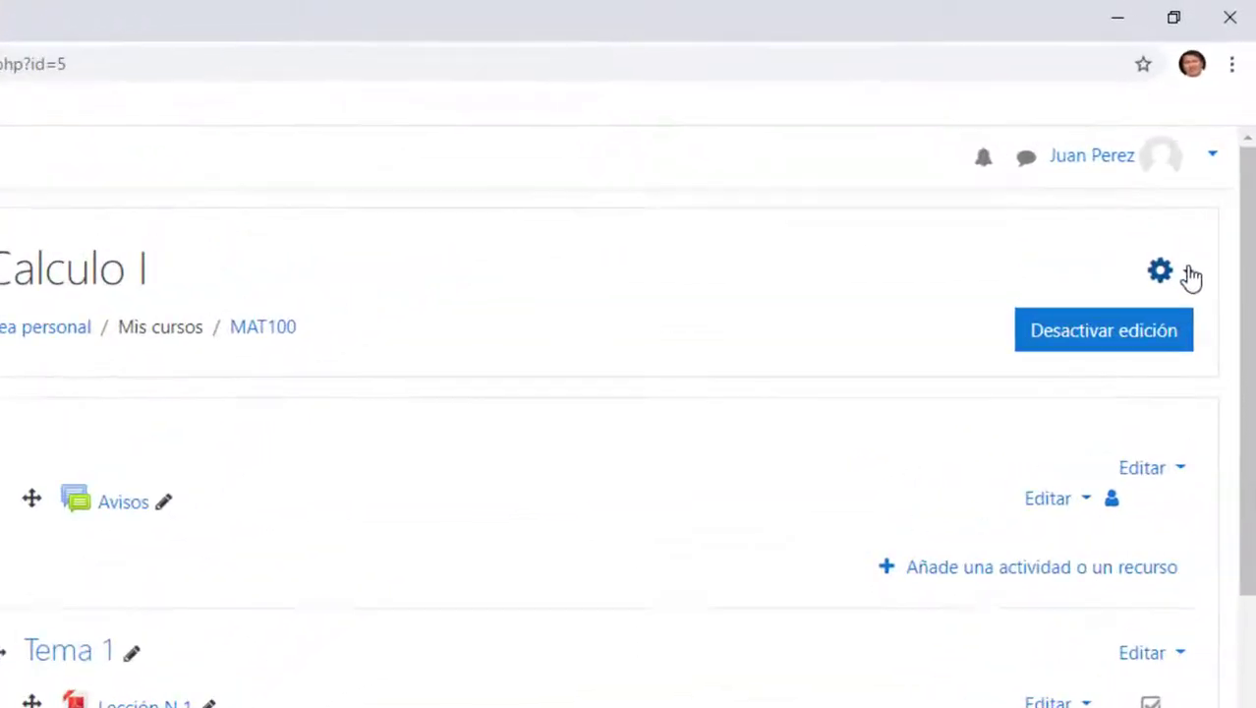
click(1181, 318)
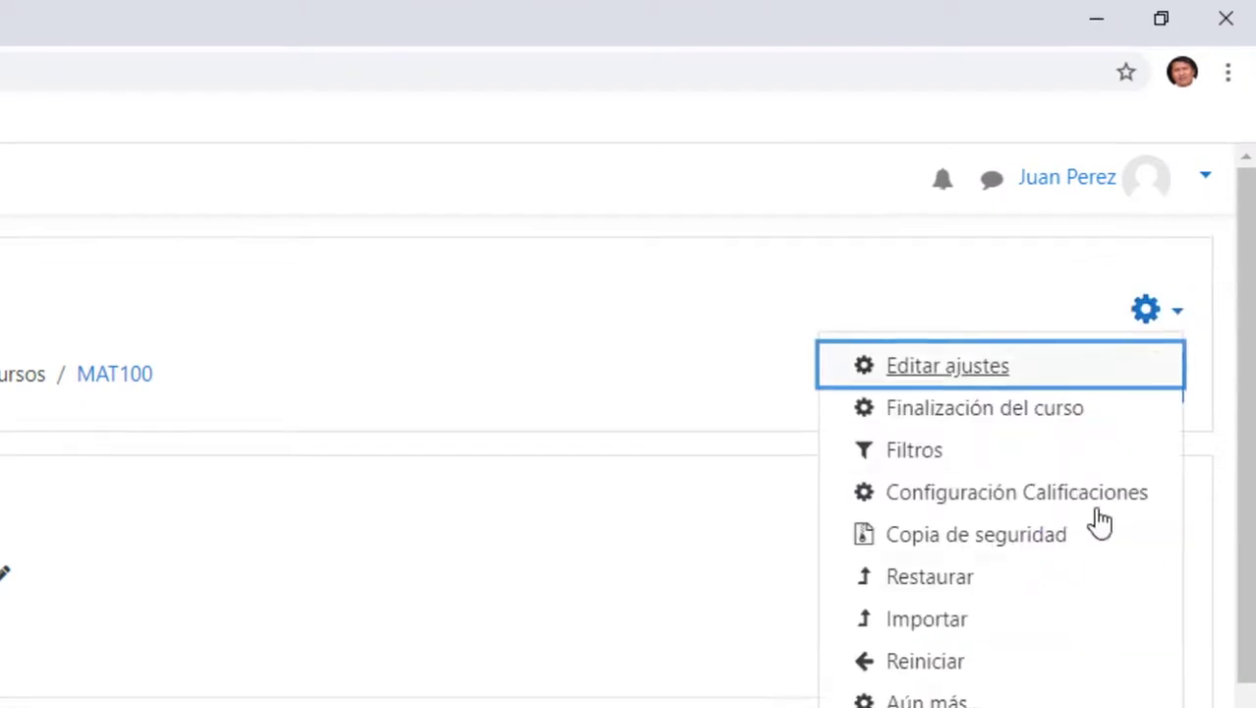
click(937, 601)
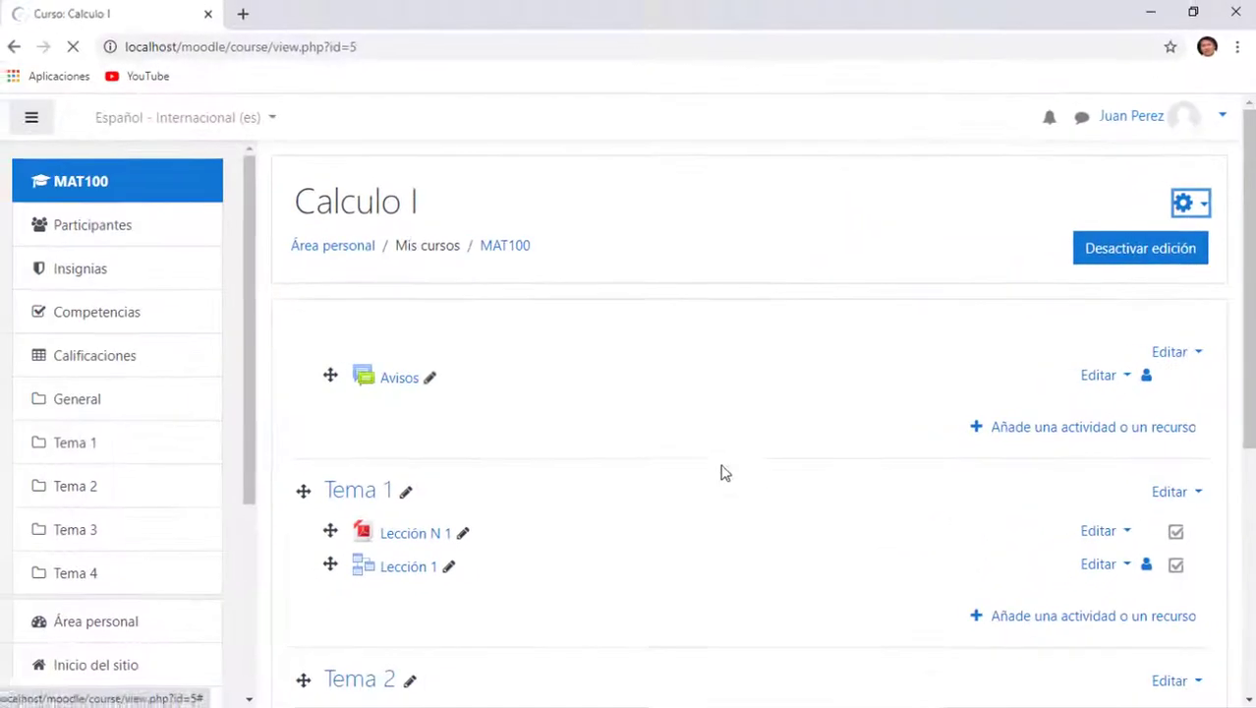
scroll(696, 434, down, 3)
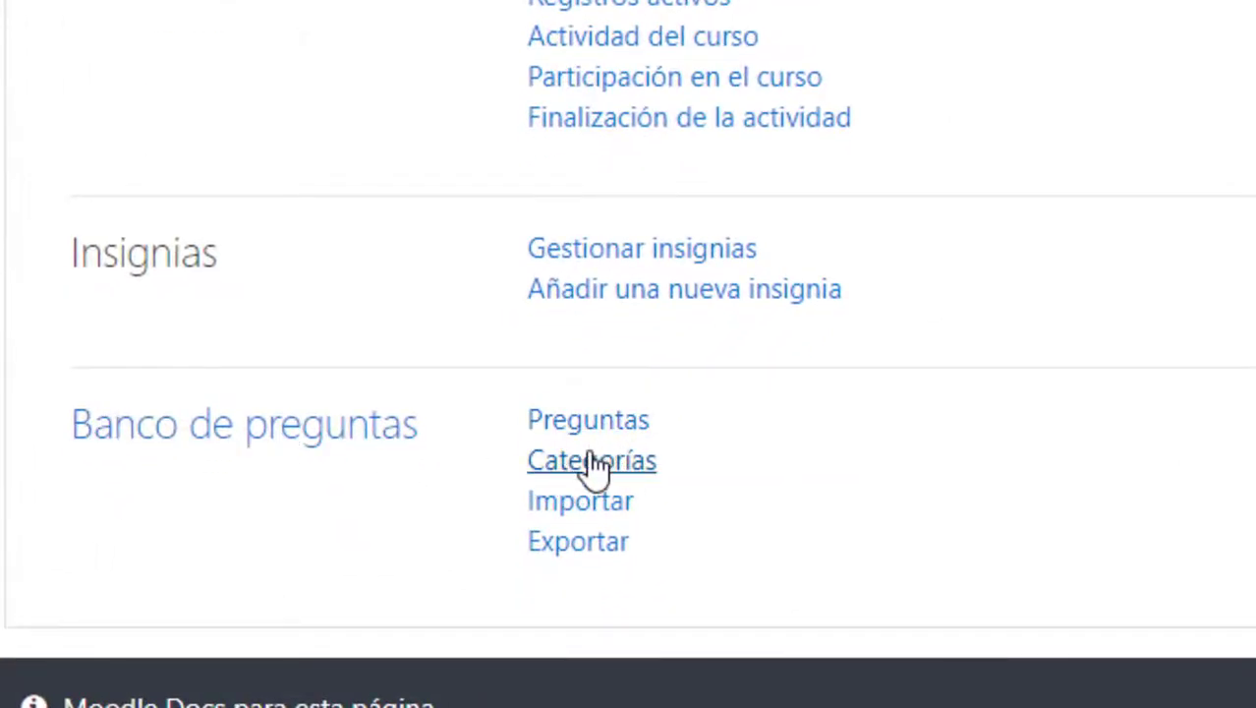
click(586, 431)
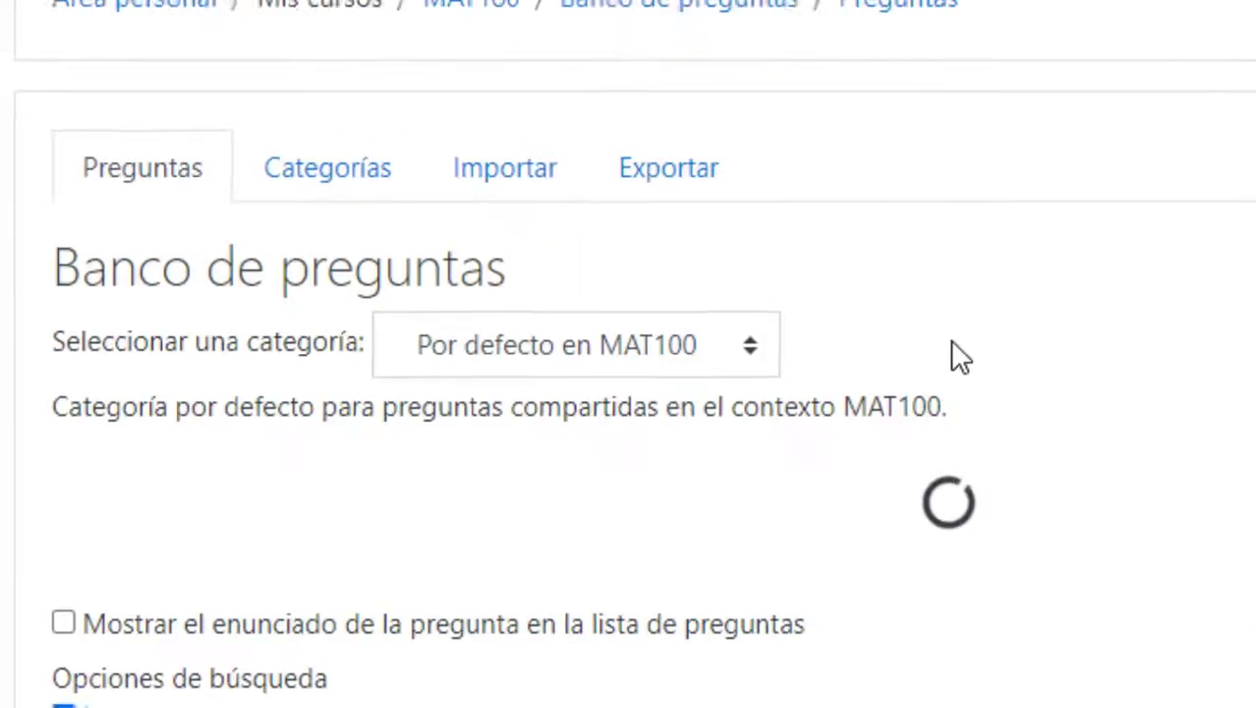
scroll(604, 458, down, 3)
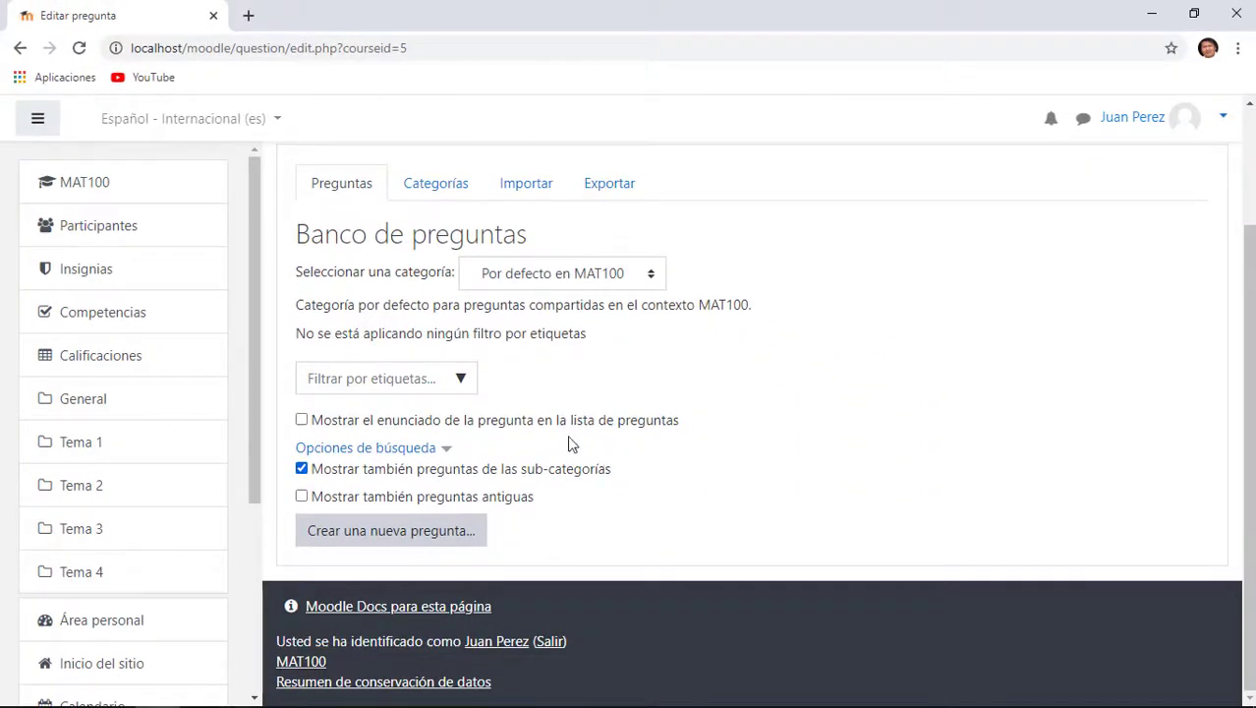
Step: Switch to the PowerPoint exam slide and copy the Fila "A" question 1 text "Seleccione cuales son operadores aritméticos"
click(292, 689)
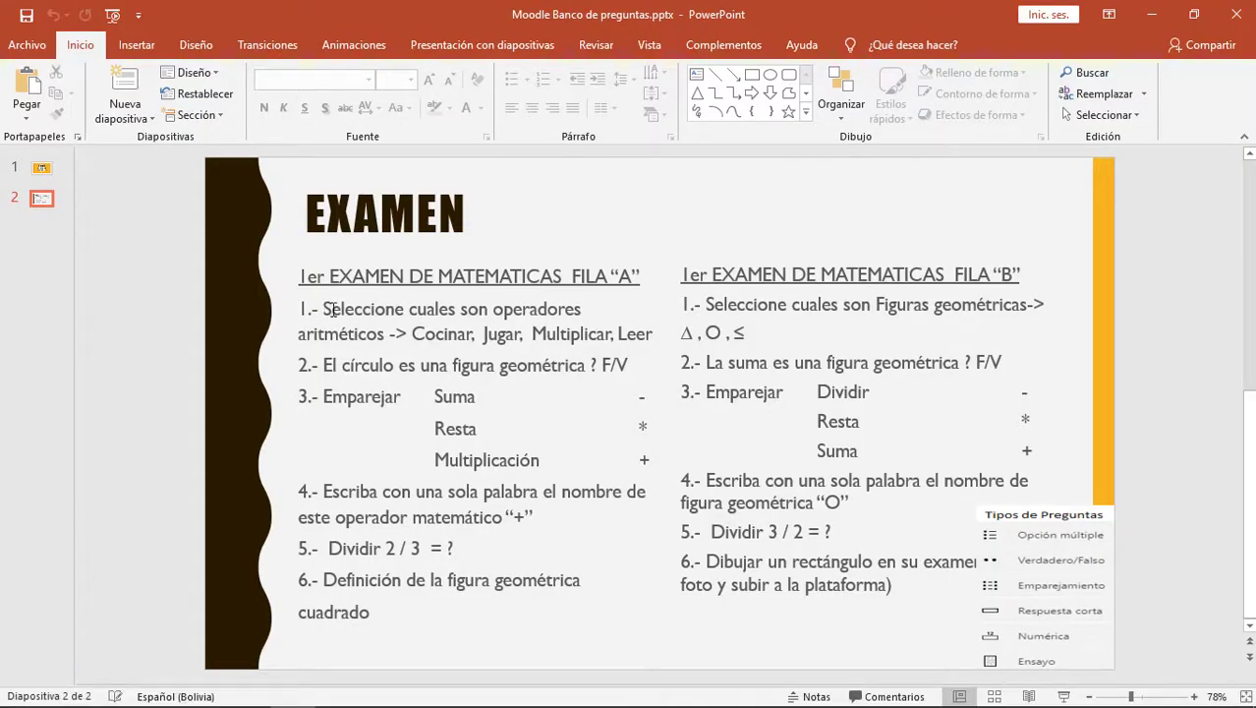
drag(325, 309, 385, 330)
key(ctrl+c)
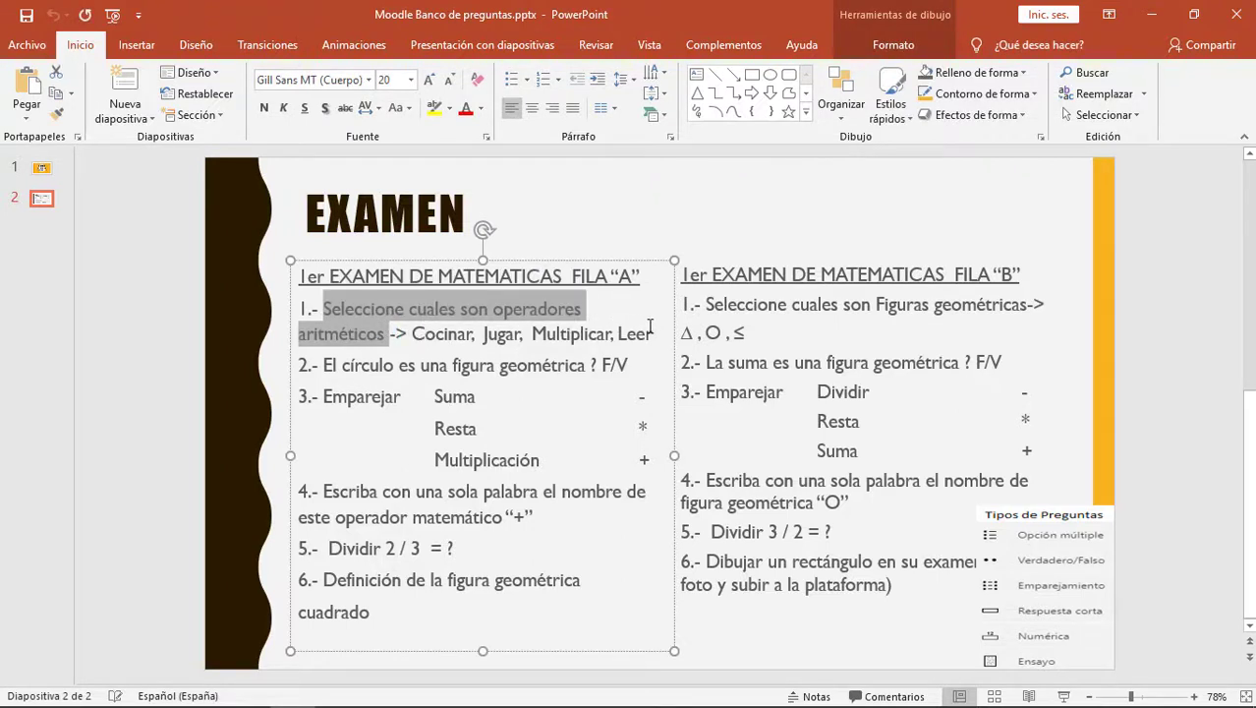
Step: Switch back to Moodle, choose the category Opción Múltiple and start a new question of the type Opción múltiple
key(alt+Tab)
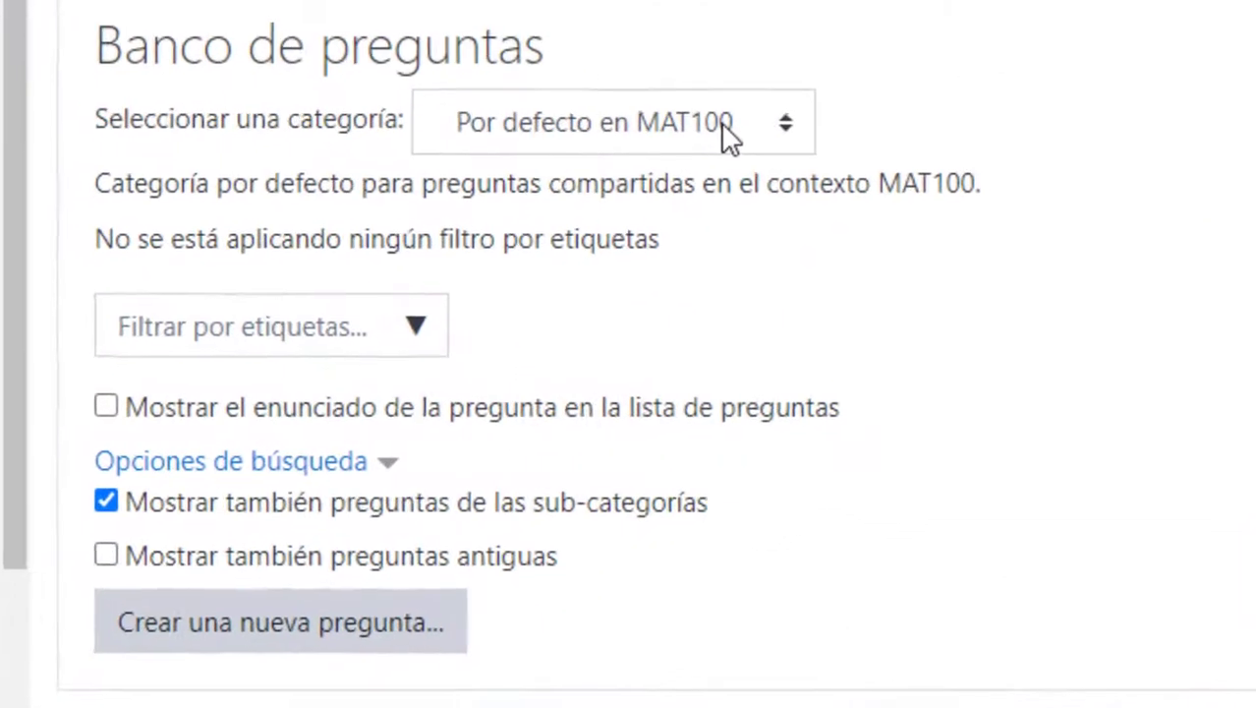
click(722, 123)
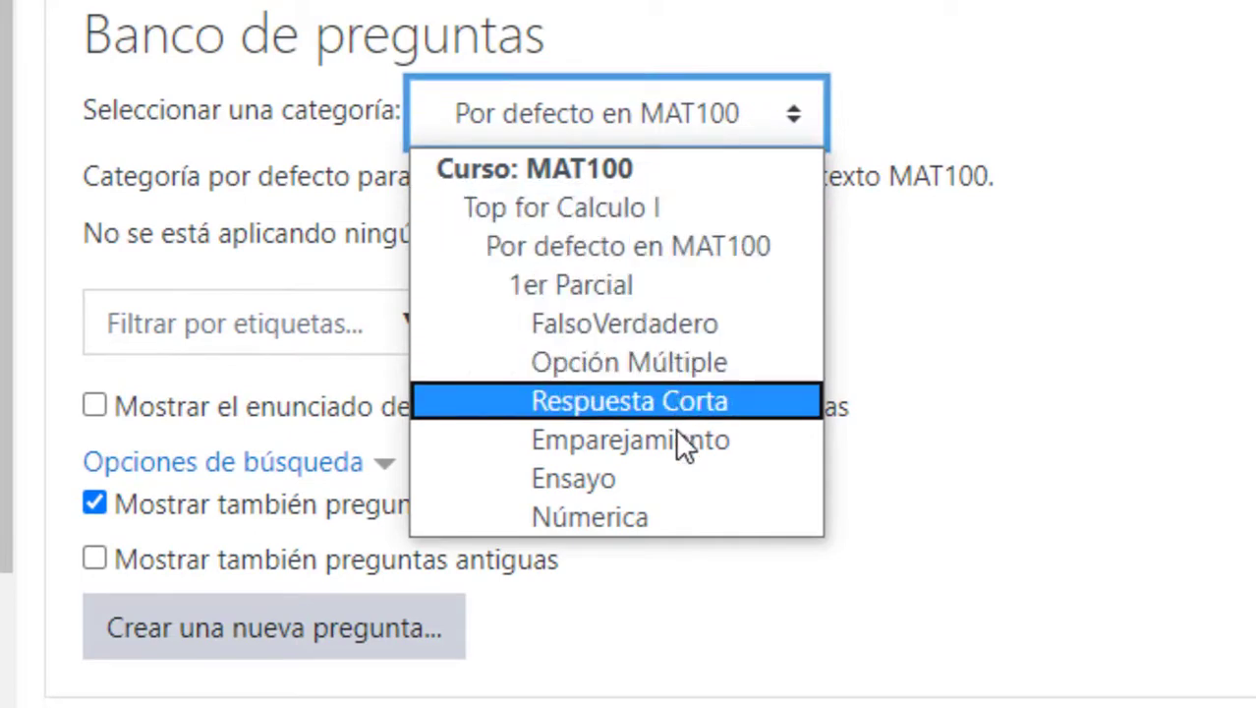
click(651, 364)
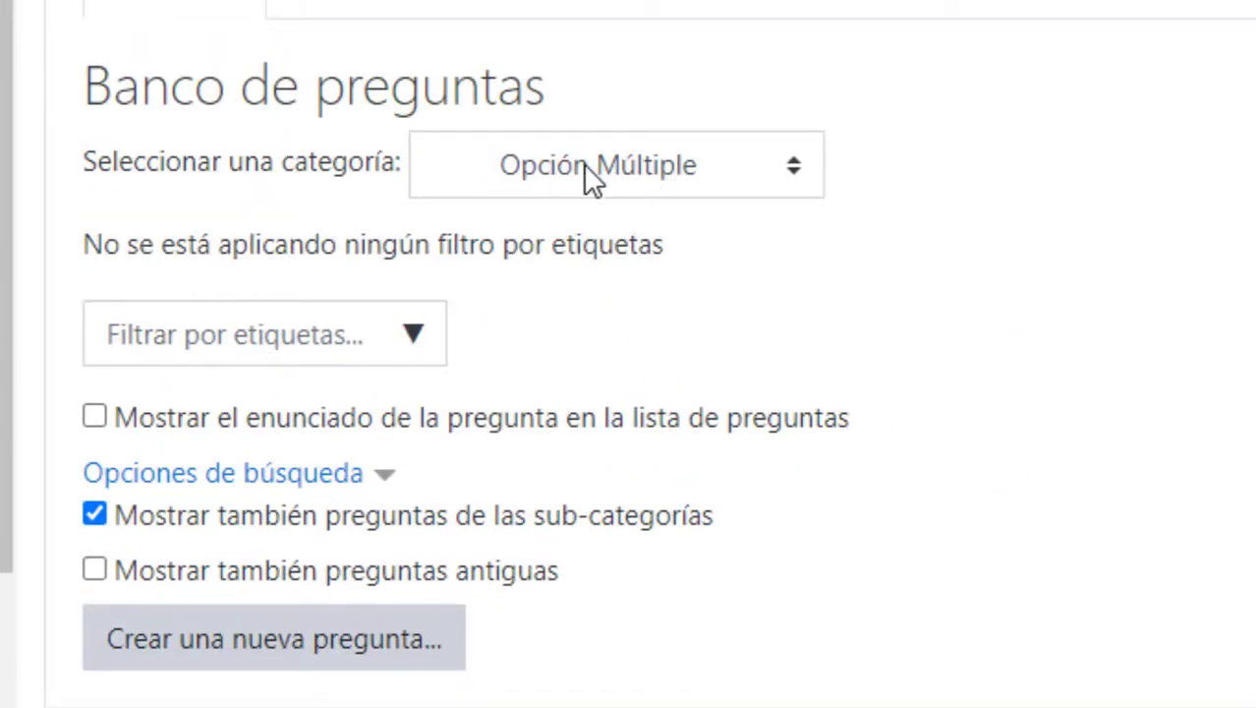
click(292, 639)
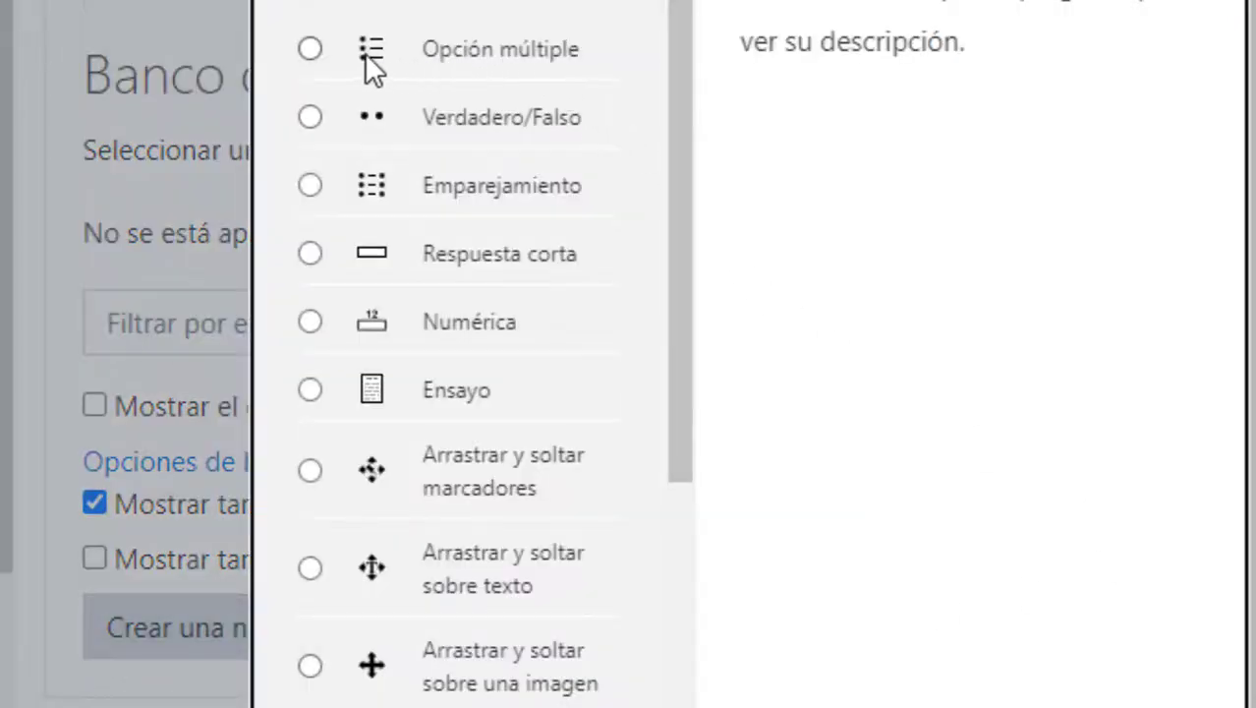
click(856, 637)
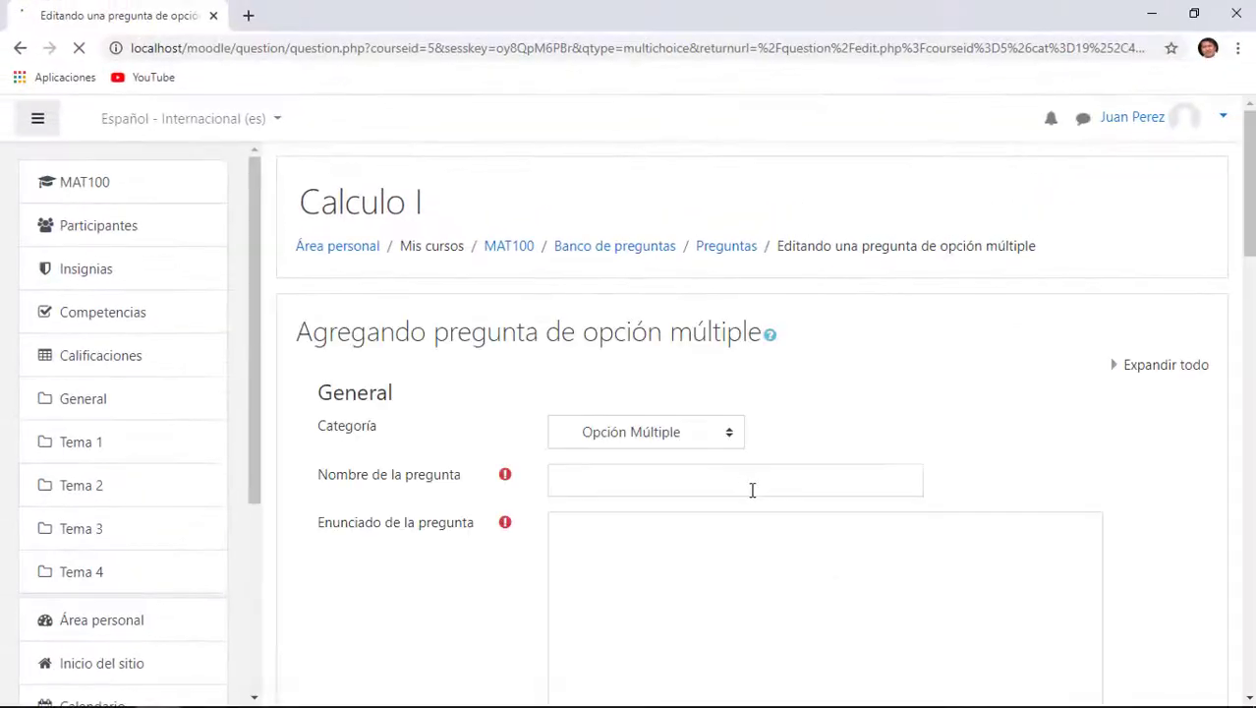
Step: Name the new multiple-choice question "Opción Múltiple 1", with the accent spelled correctly
click(656, 377)
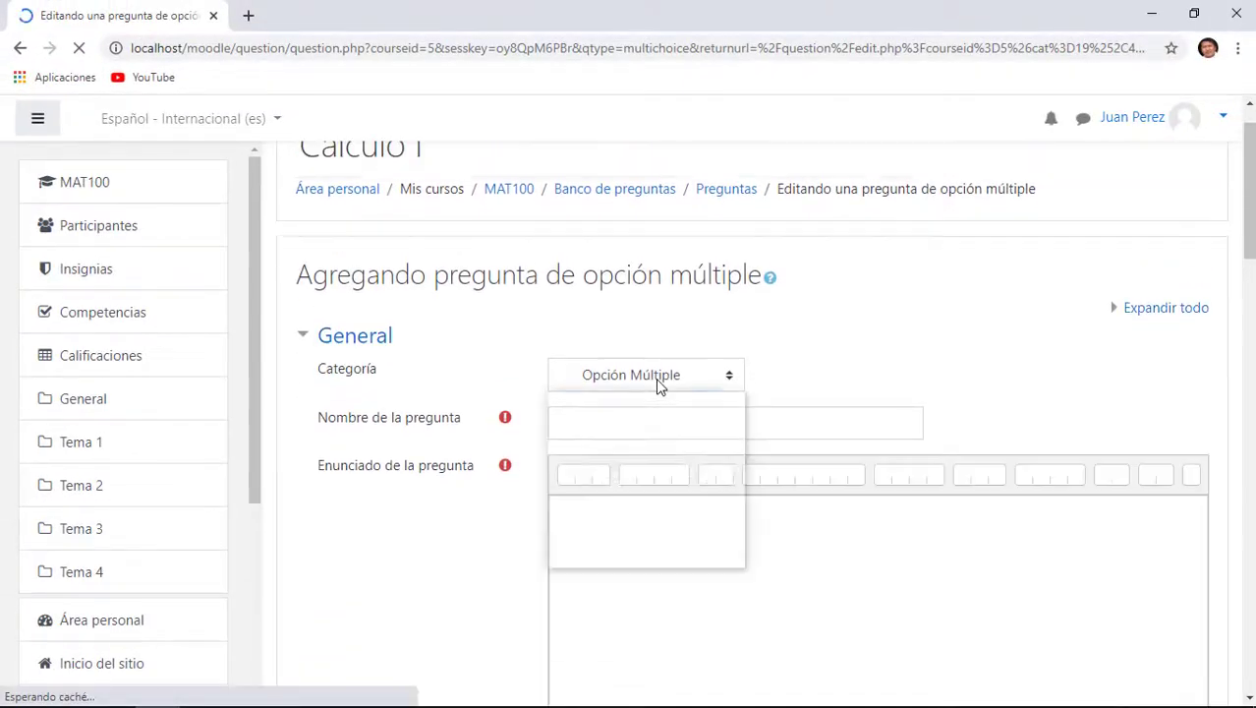
click(823, 415)
click(824, 417)
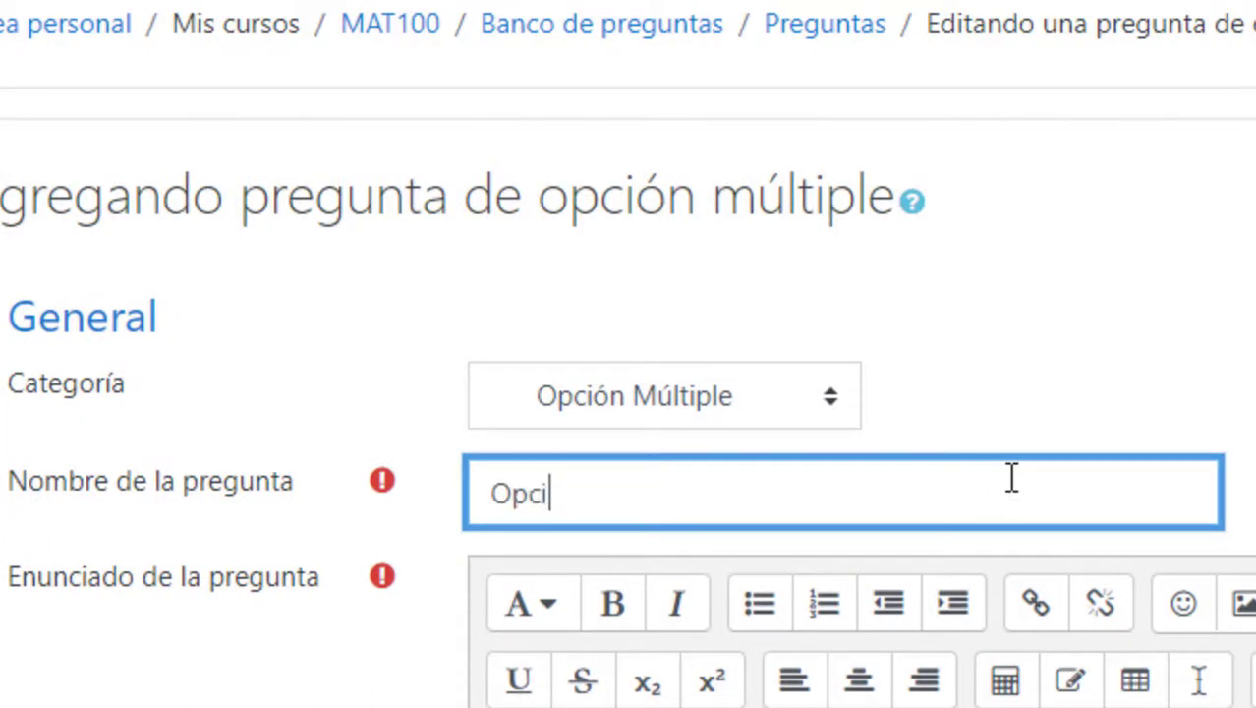
text(Opción Multiple)
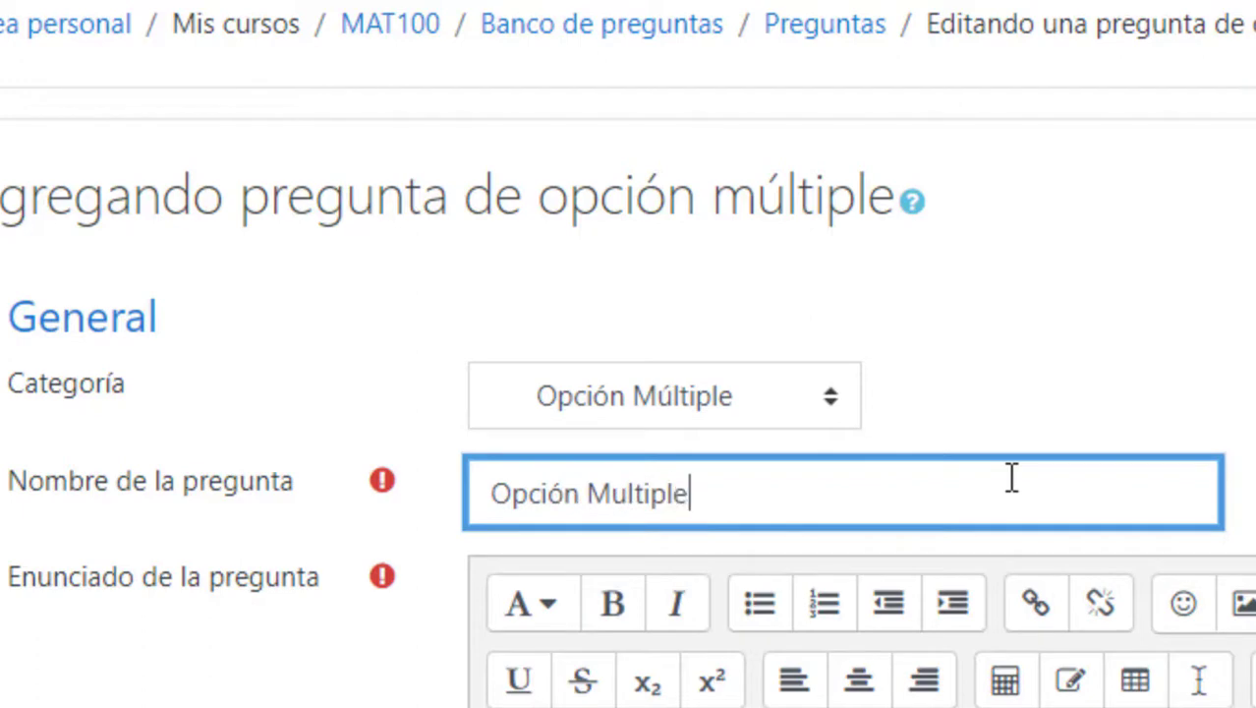
text( !)
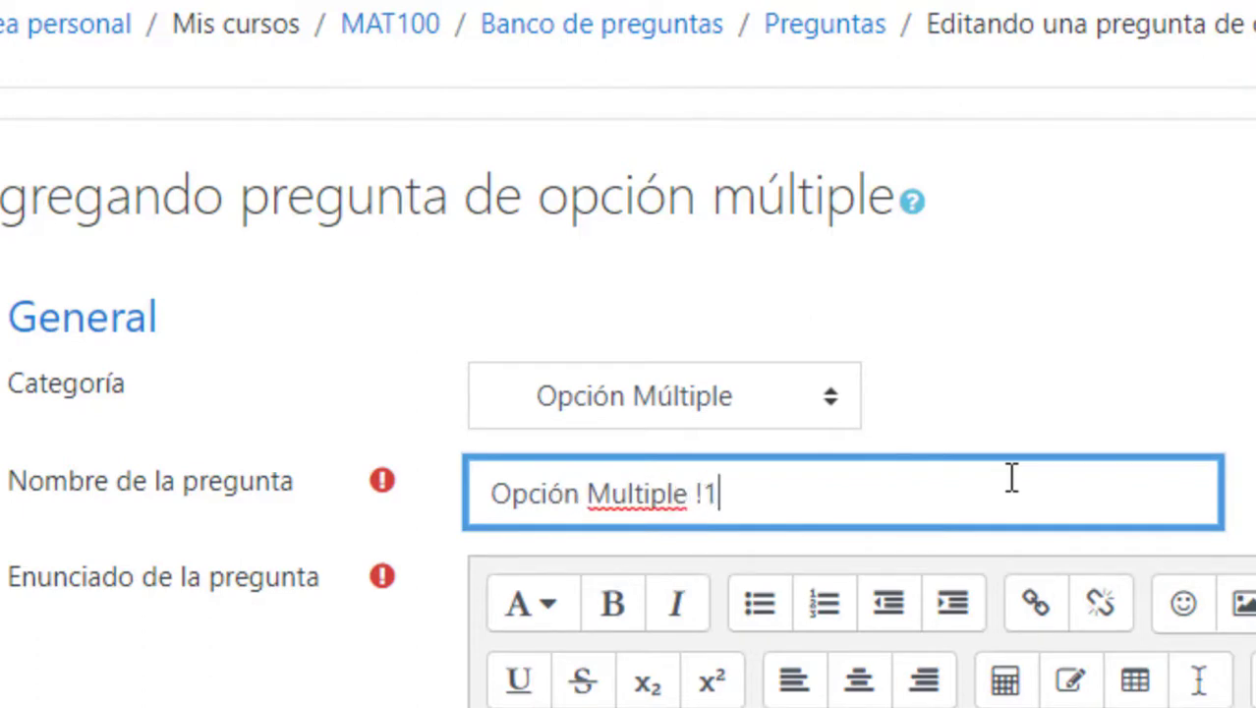
text(1)
key(Left)
key(BackSpace)
right_click(647, 506)
click(749, 519)
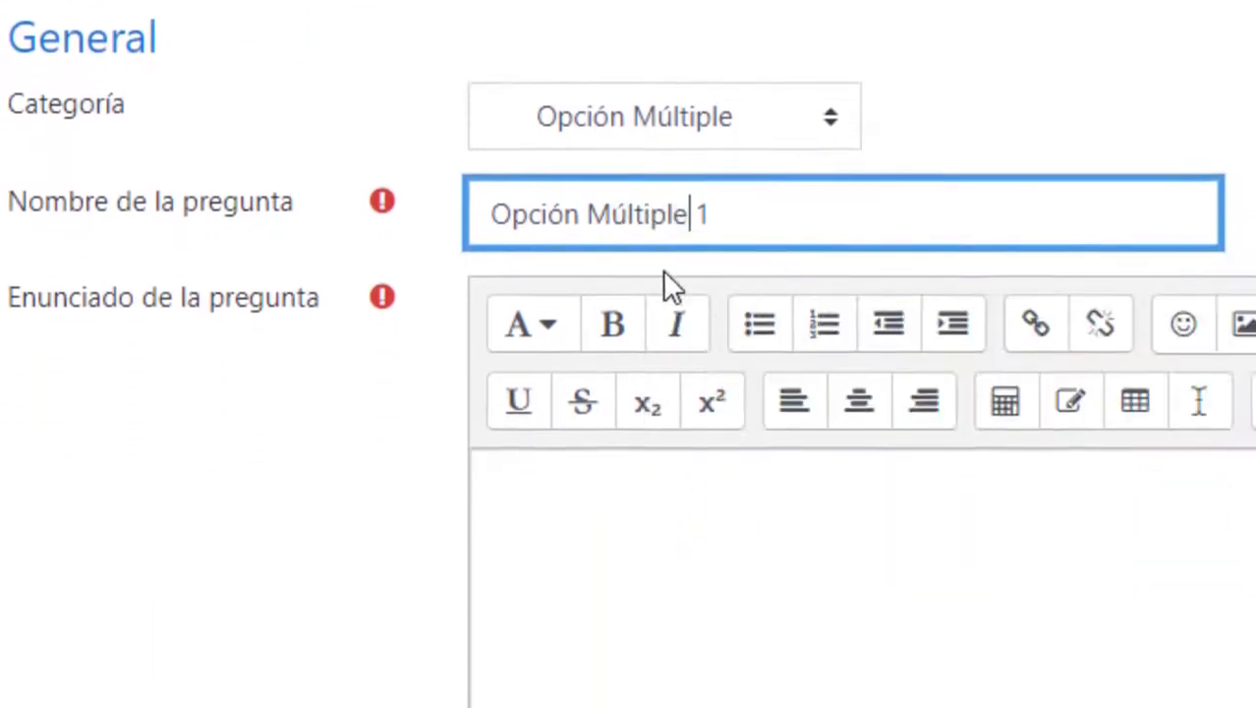
Step: Paste the copied text "Seleccione cuales son operadores aritméticos" as the question statement
click(645, 504)
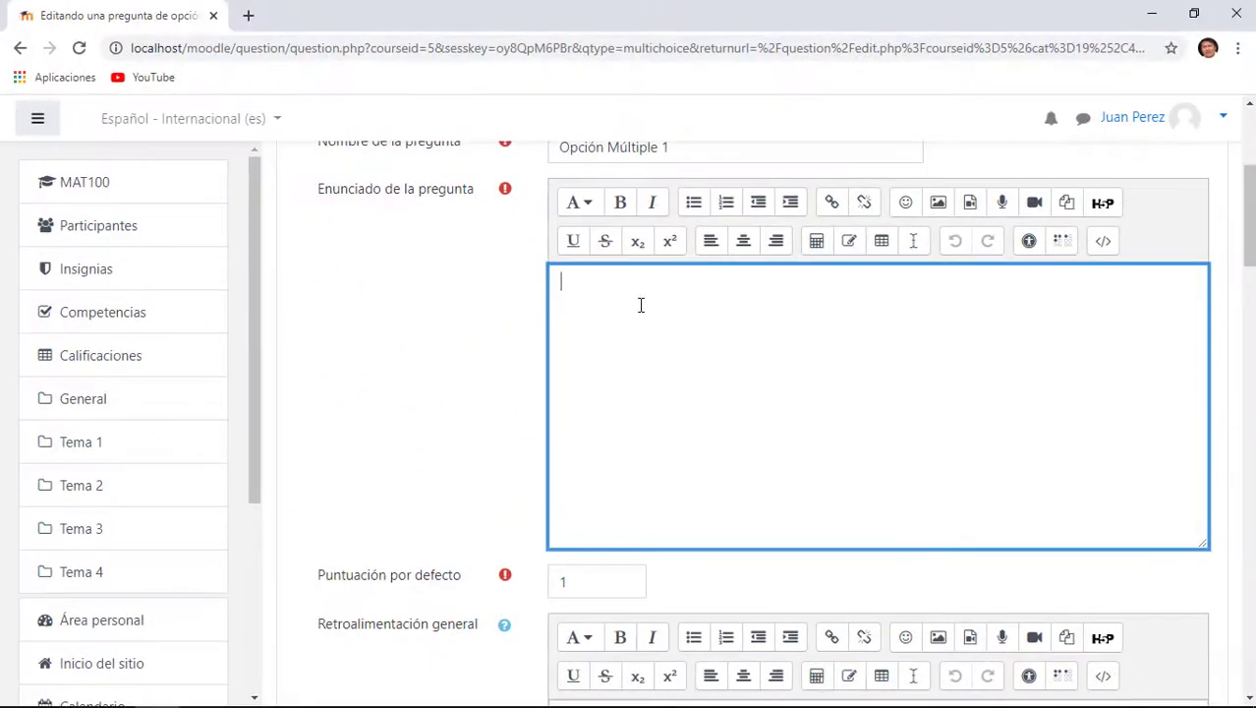
key(ctrl+v)
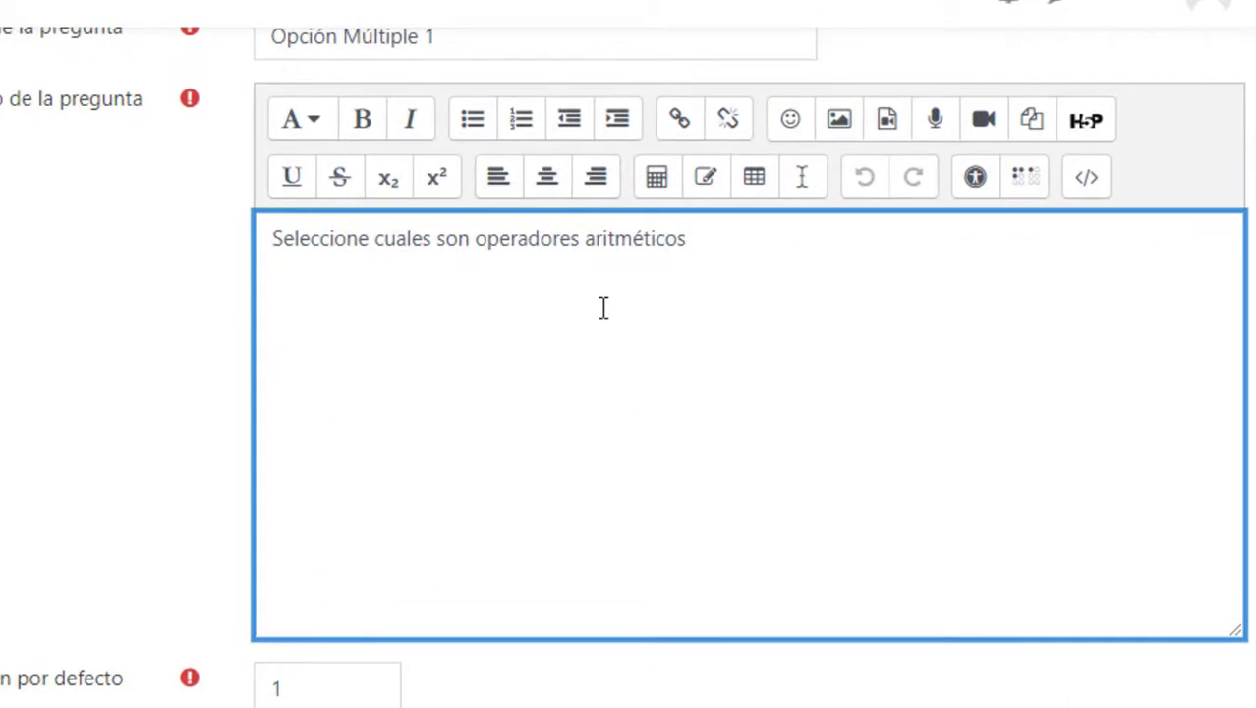
Step: Review the question's category, name, statement, default score and general feedback fields in the form
scroll(649, 412, up, 2)
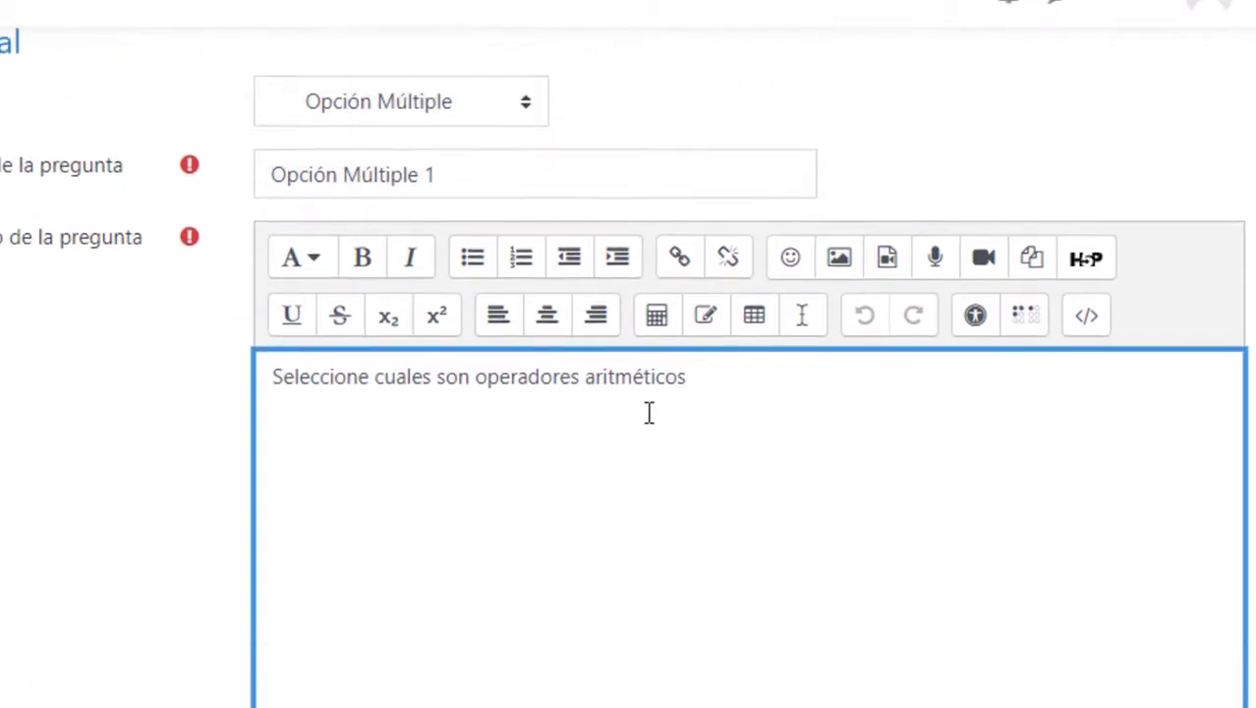
scroll(621, 434, down, 2)
scroll(595, 450, down, 4)
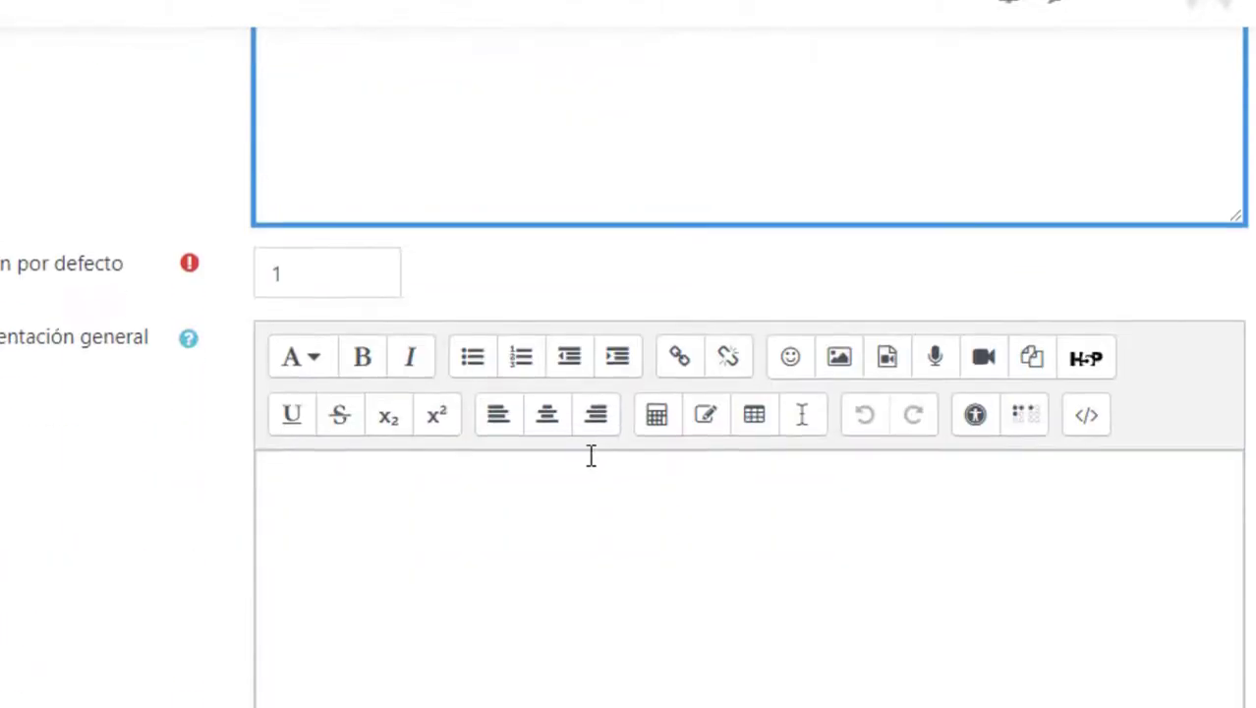
scroll(477, 435, up, 4)
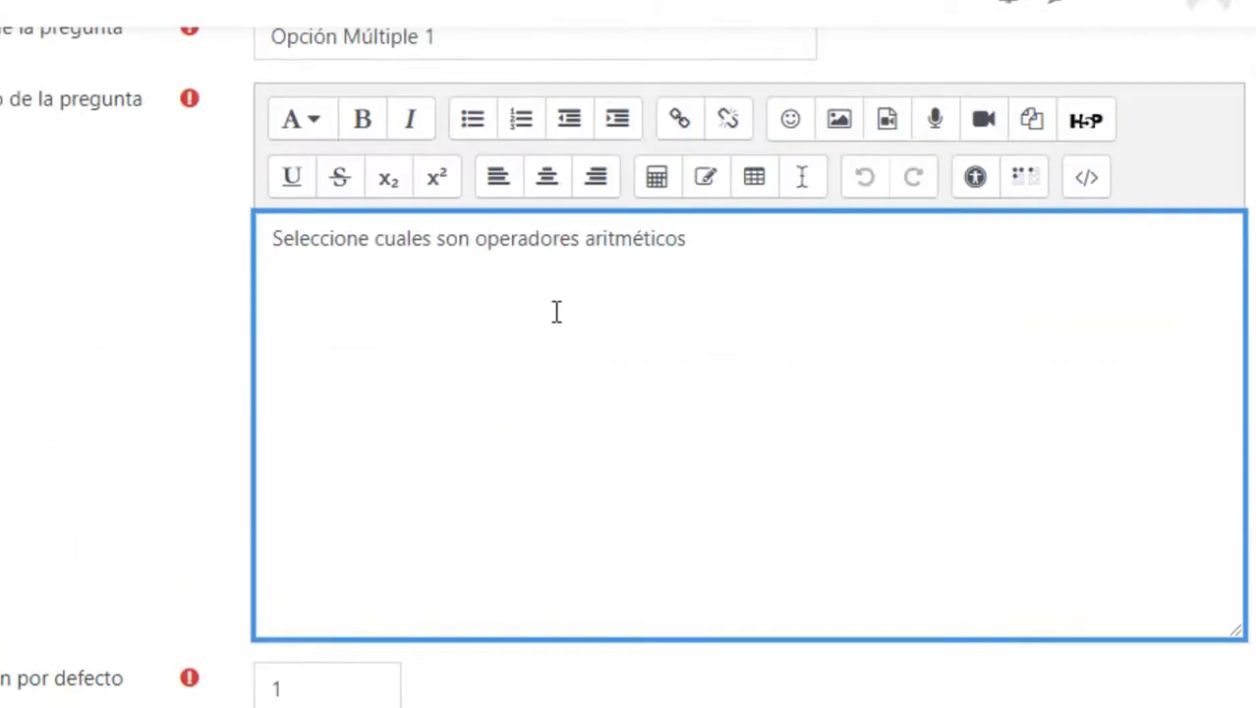
click(732, 247)
scroll(225, 424, down, 3)
scroll(225, 427, up, 3)
scroll(359, 426, down, 1)
scroll(358, 425, down, 1)
scroll(359, 426, up, 2)
scroll(359, 426, up, 2)
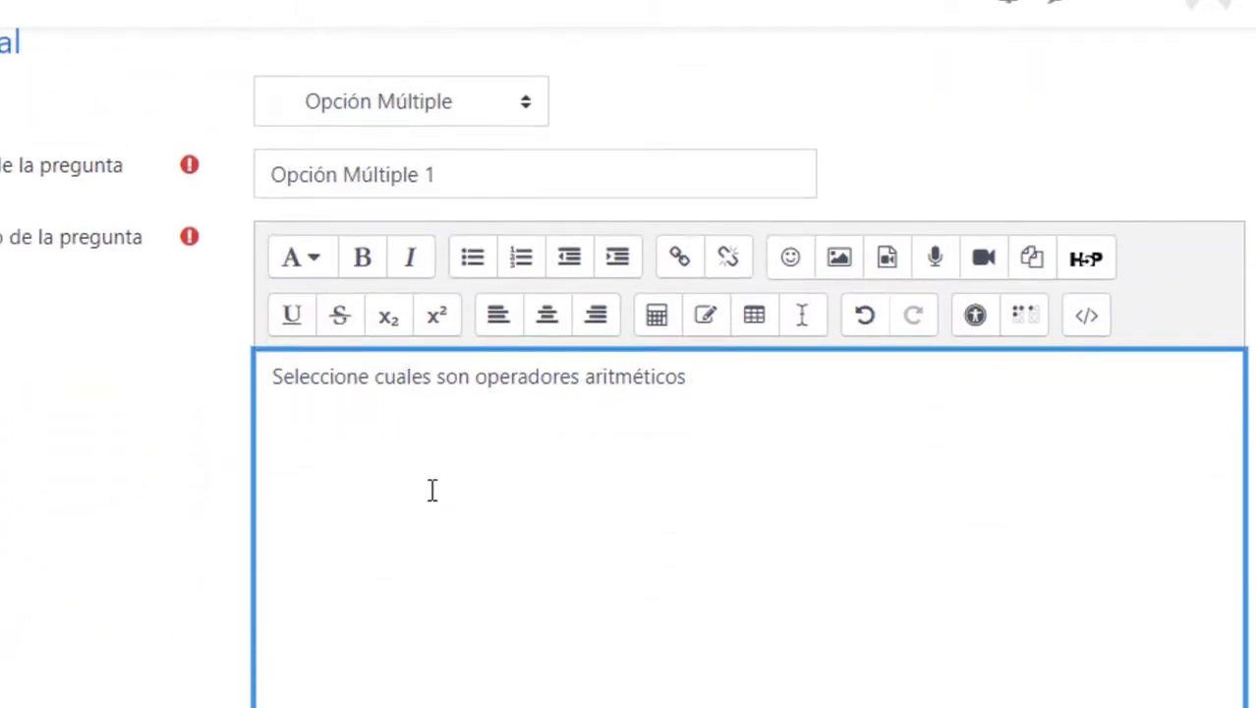
Step: Enter "La respuesta correcta es Multiplicar ............" as the question's general feedback, checking the correct option on the exam slide
scroll(315, 507, down, 7)
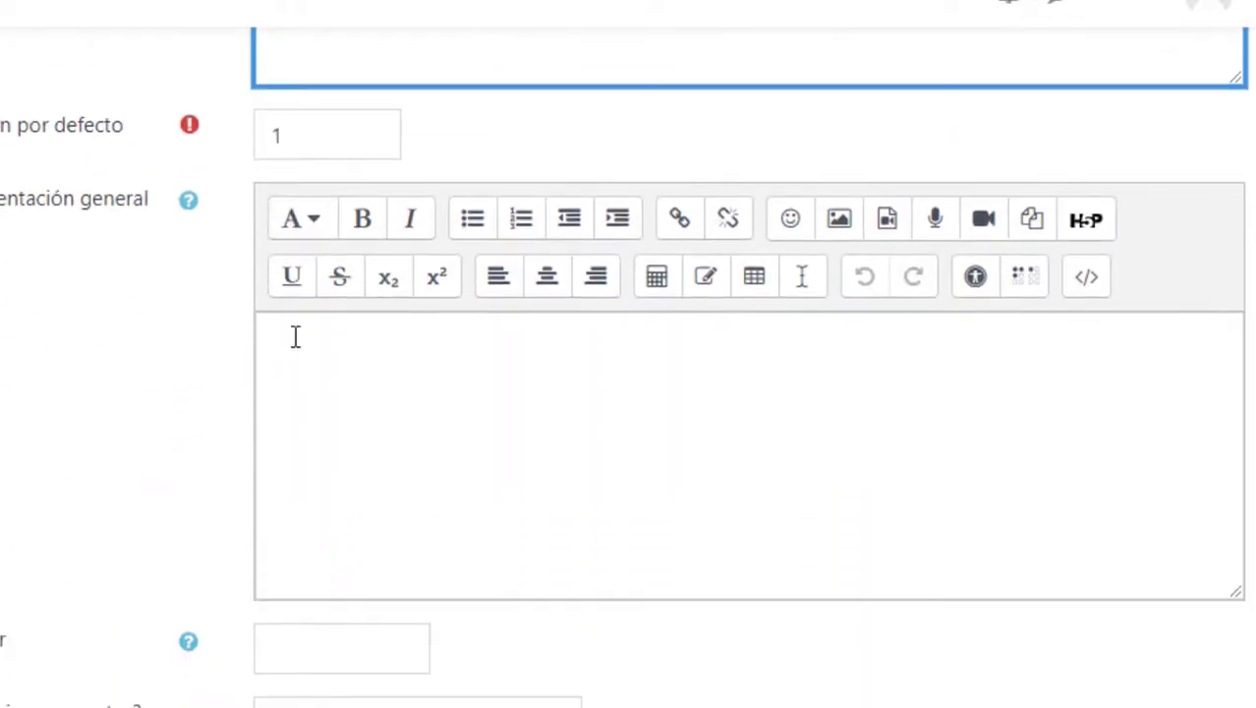
click(353, 356)
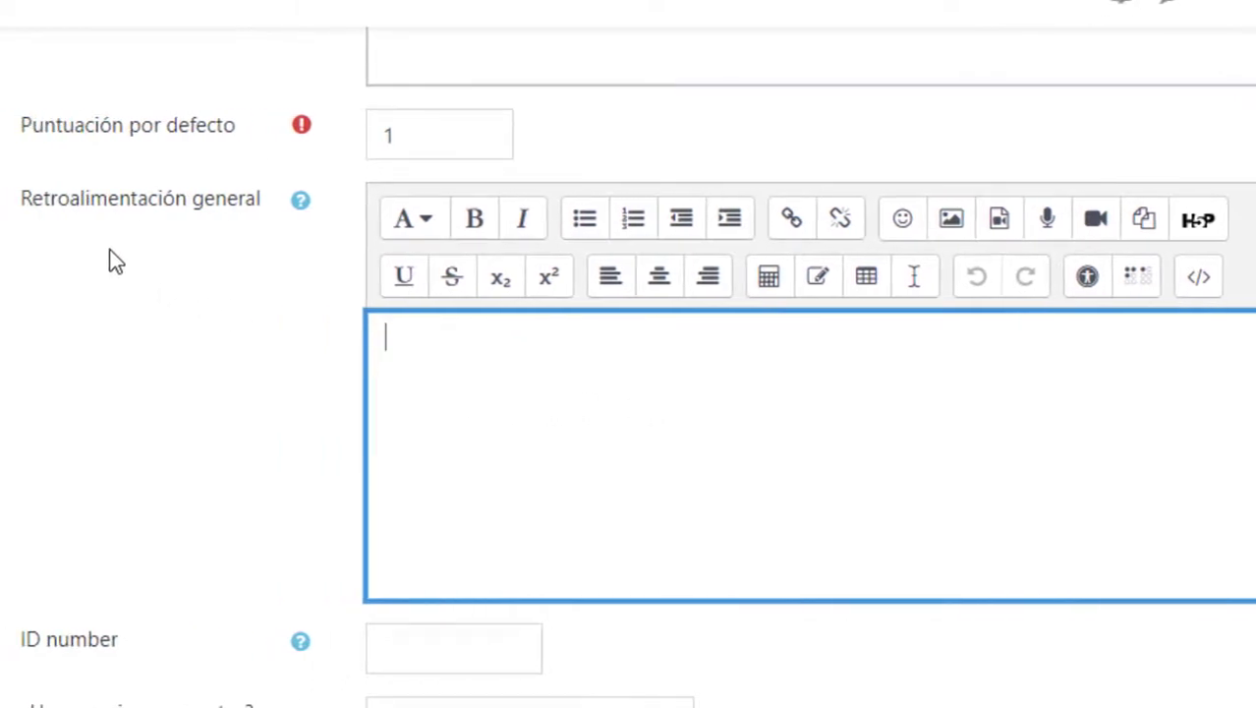
scroll(516, 397, up, 5)
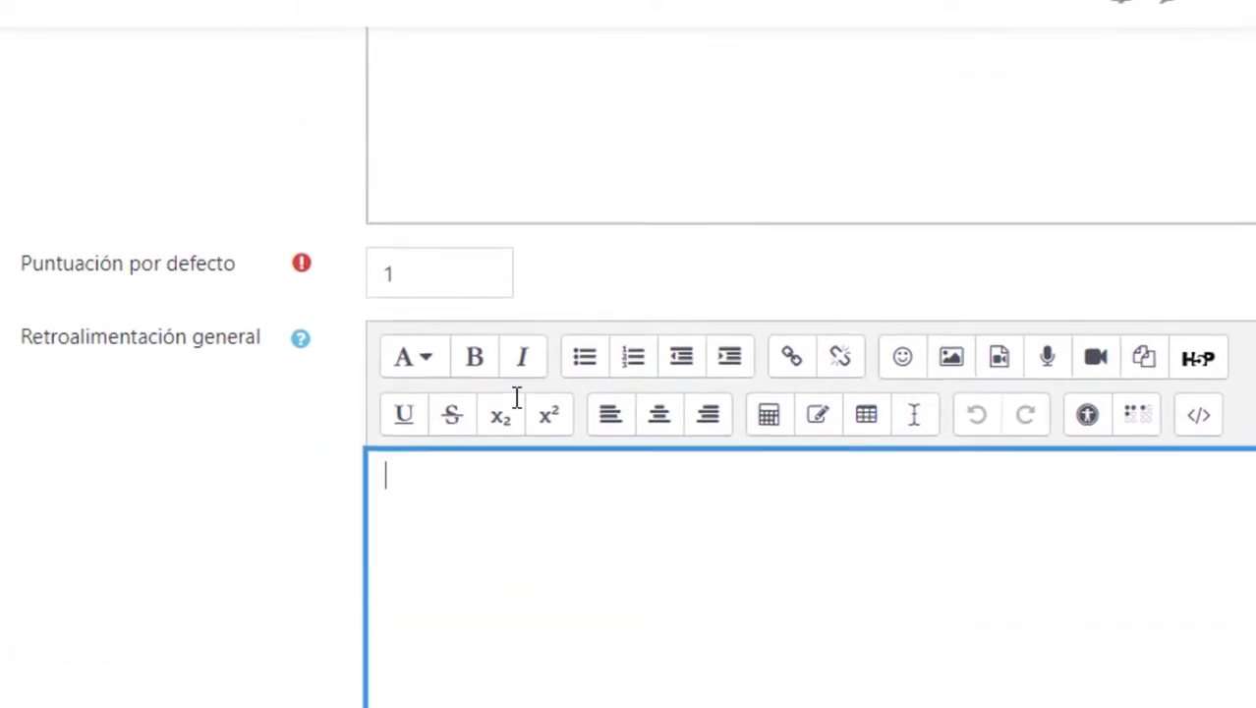
scroll(516, 397, down, 5)
scroll(435, 402, up, 5)
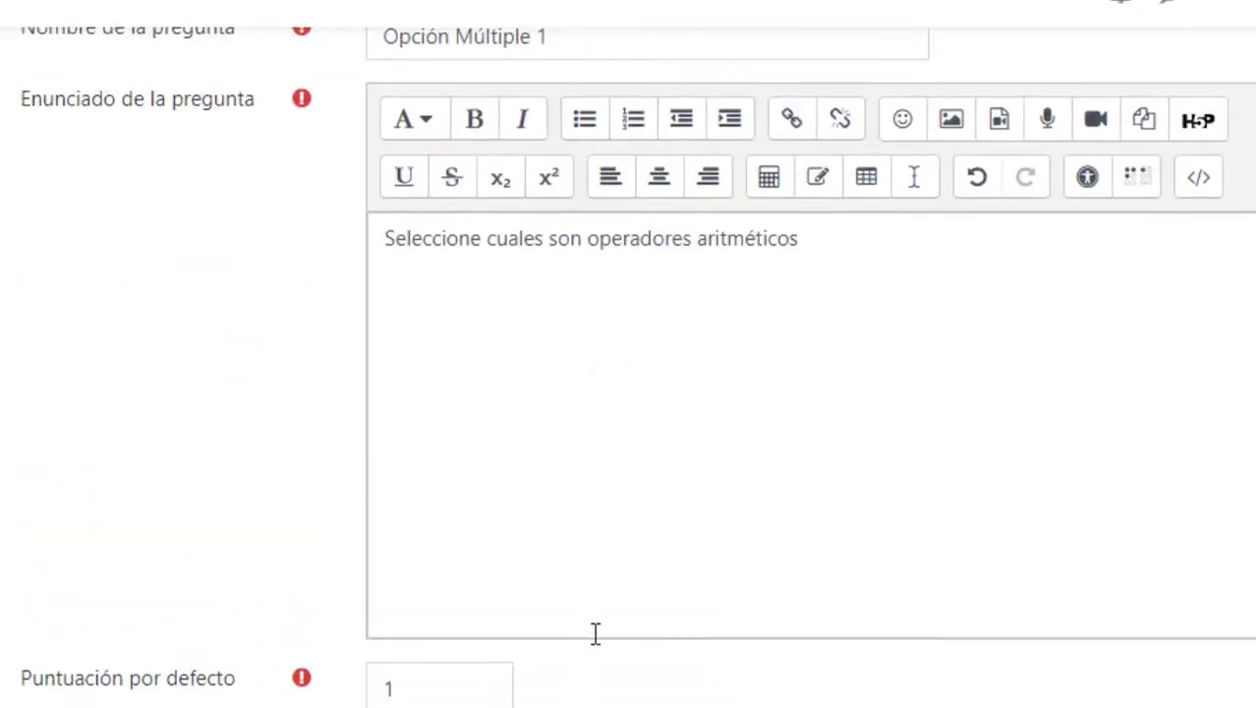
scroll(595, 633, down, 5)
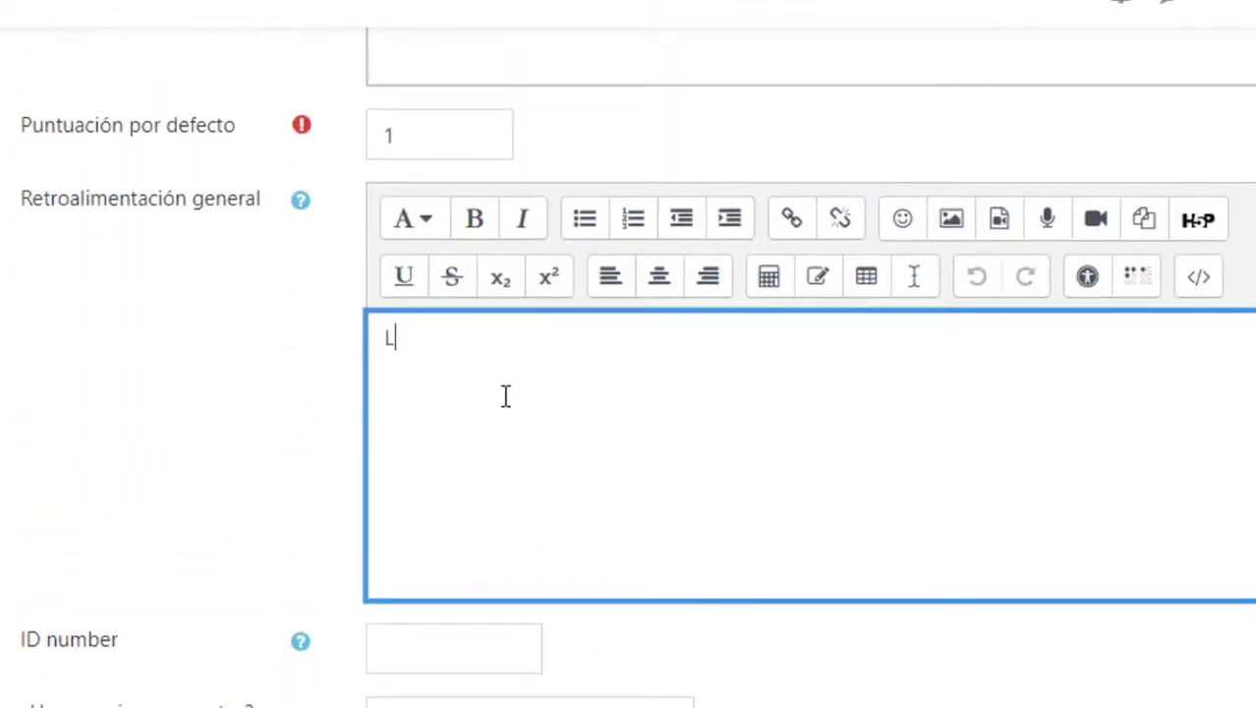
text(a respuesta c)
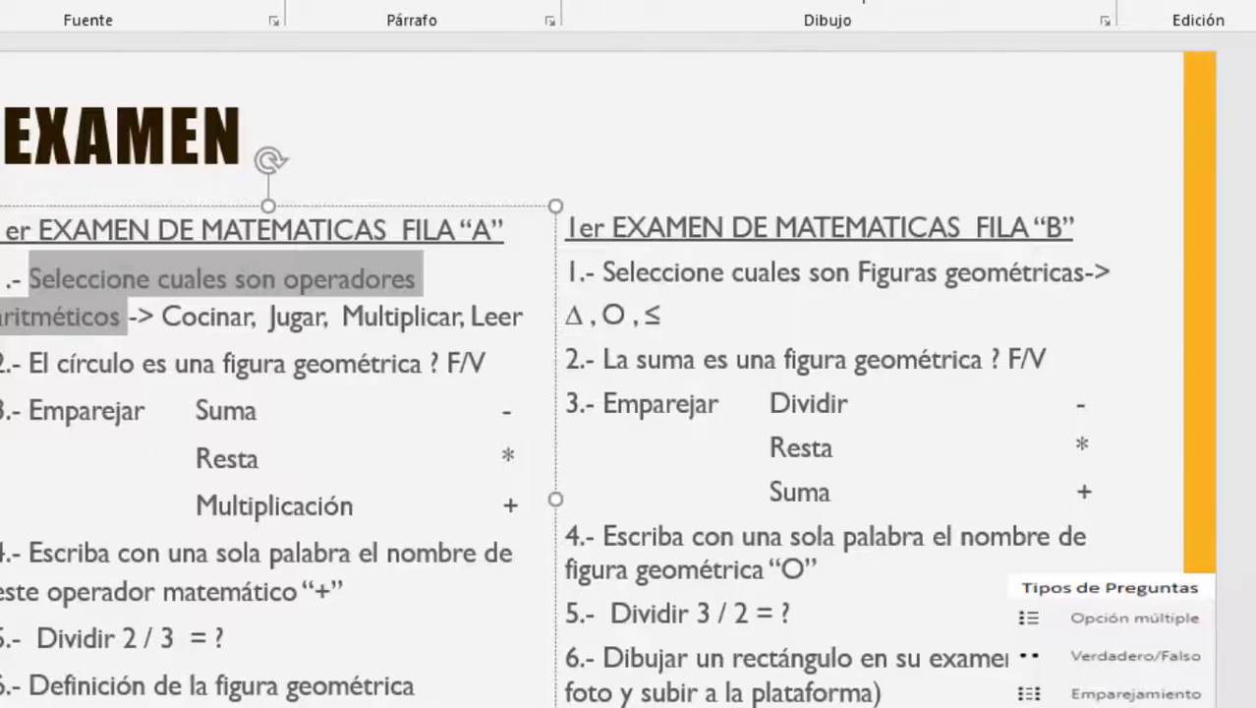
double_click(440, 312)
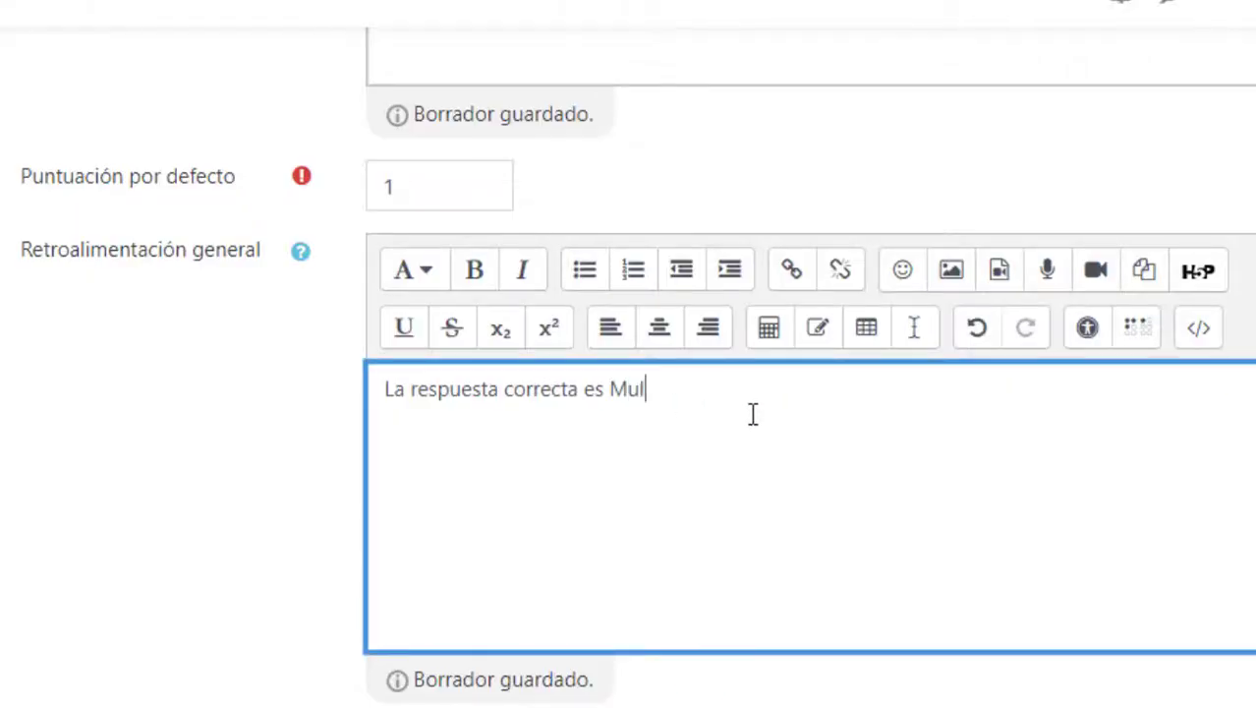
text(............)
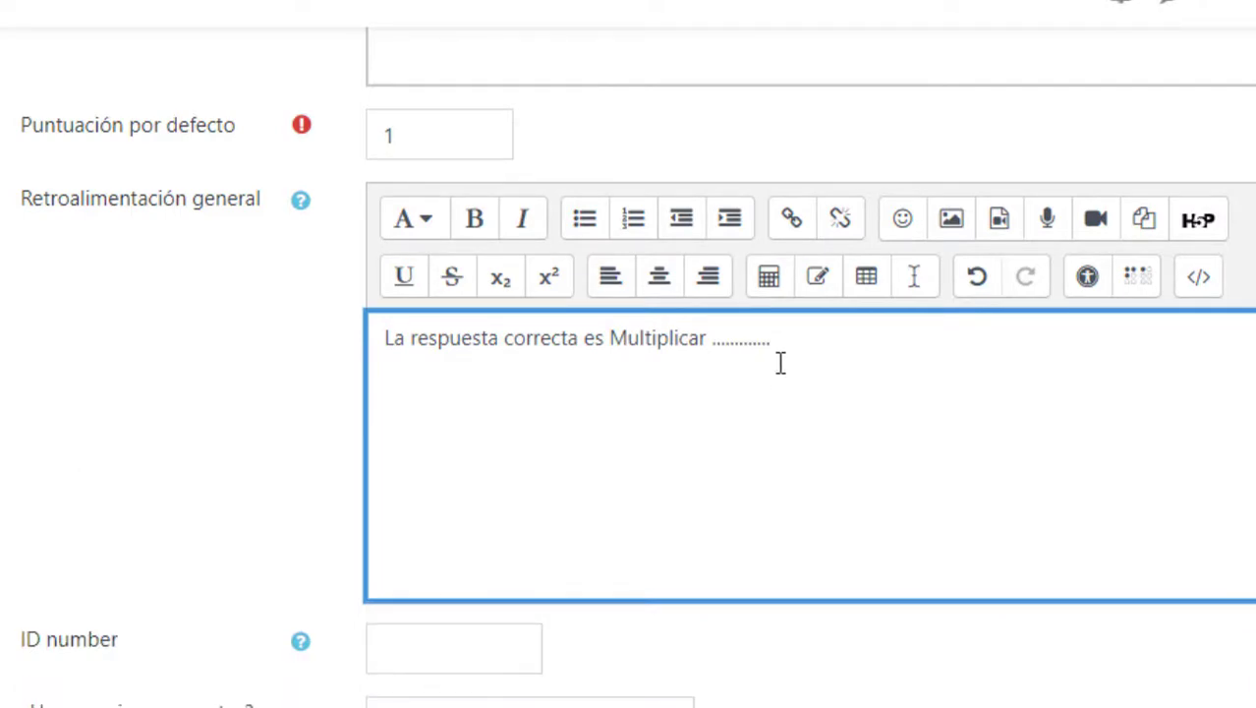
Step: Review the question's category, name and statement against the general feedback text just written
scroll(566, 505, up, 4)
scroll(566, 505, up, 4)
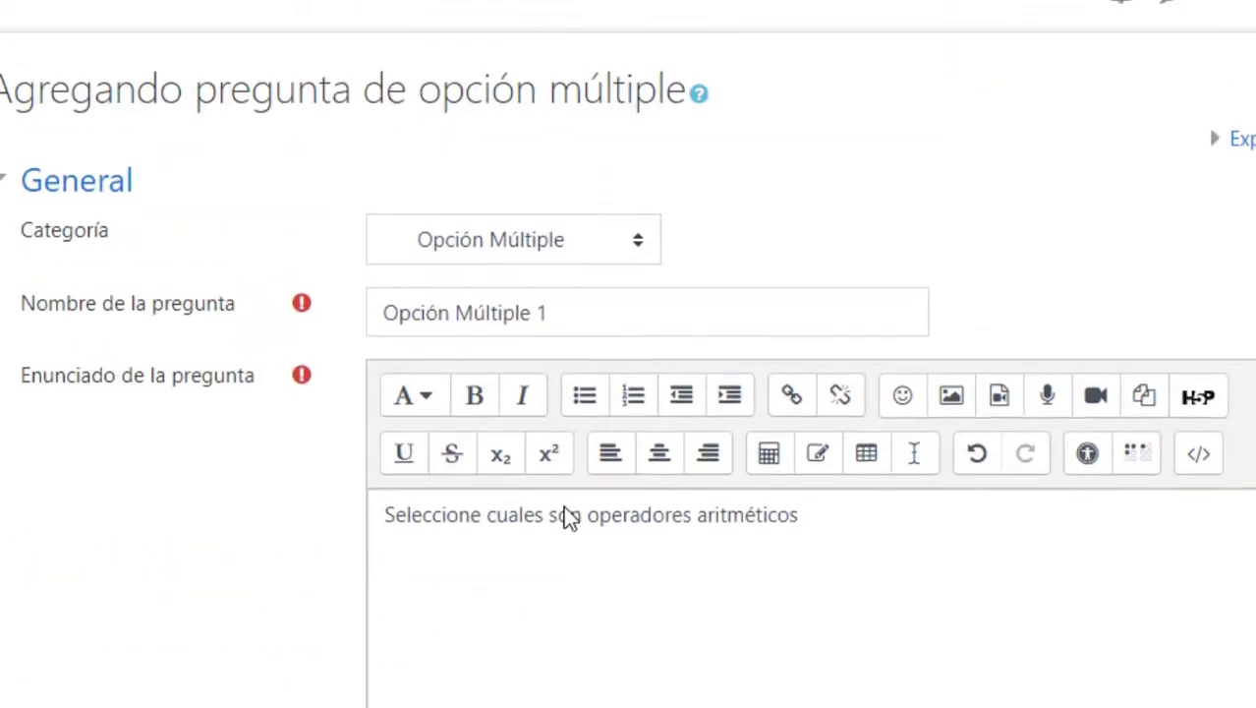
scroll(567, 511, down, 3)
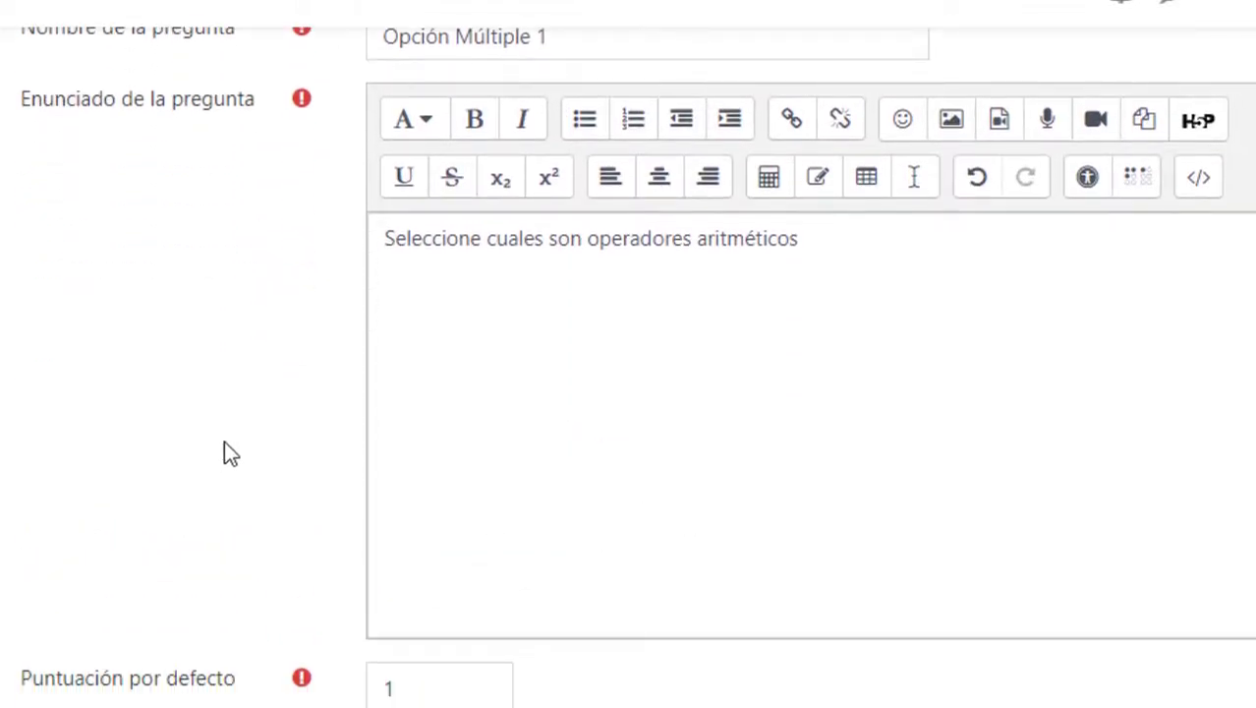
scroll(382, 472, down, 3)
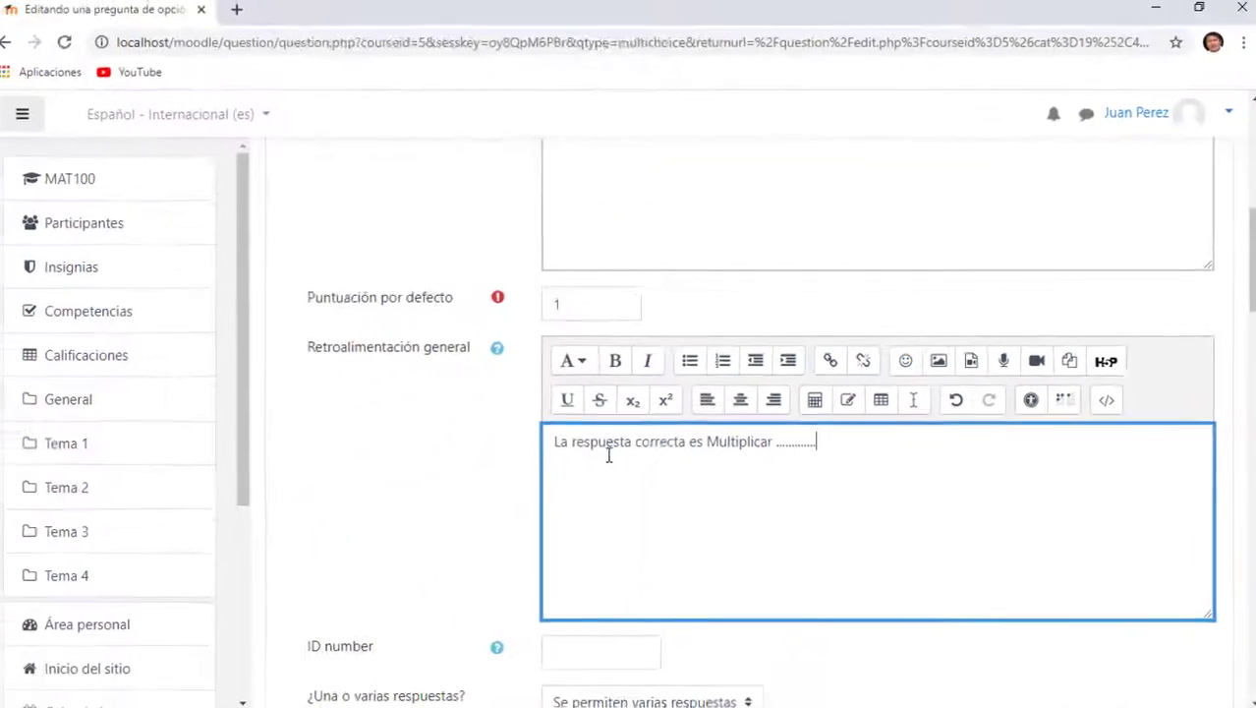
drag(566, 445, 882, 544)
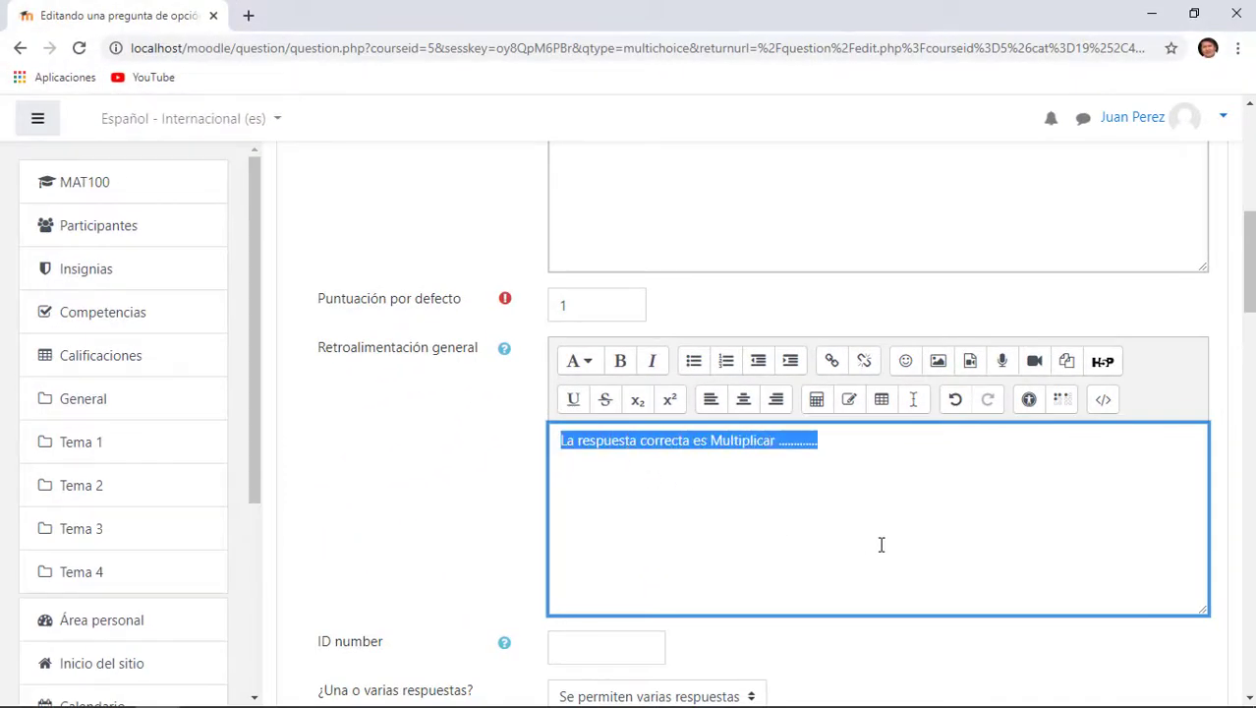
click(913, 539)
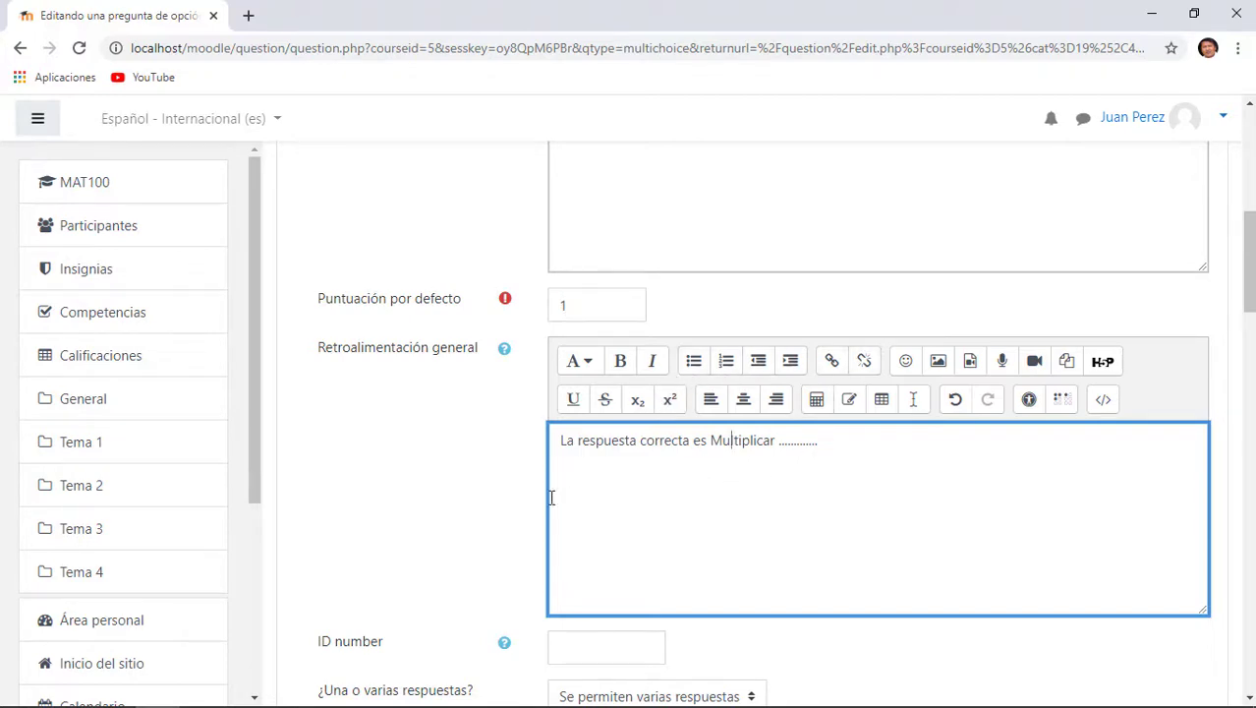
Step: Allow only one answer (Sólo una respuesta) and turn on ¿Barajar respuestas? to shuffle the choices
scroll(481, 487, down, 3)
scroll(629, 440, down, 1)
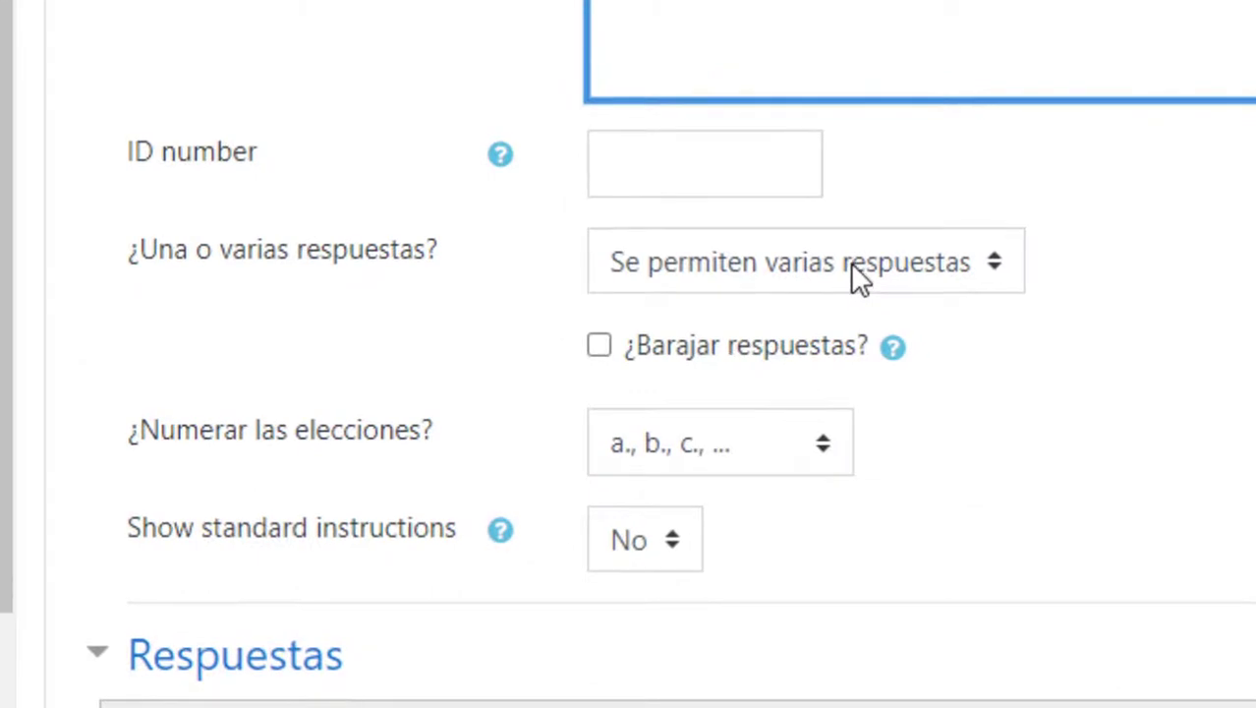
click(679, 328)
click(804, 356)
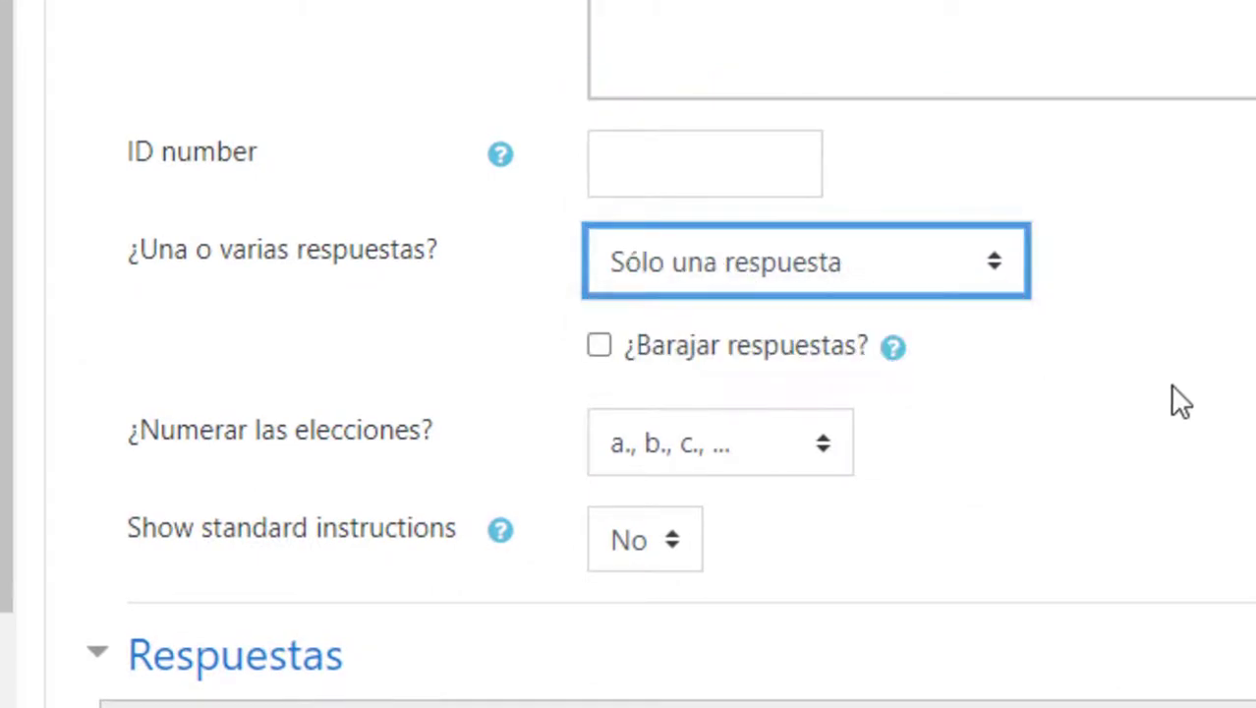
click(599, 345)
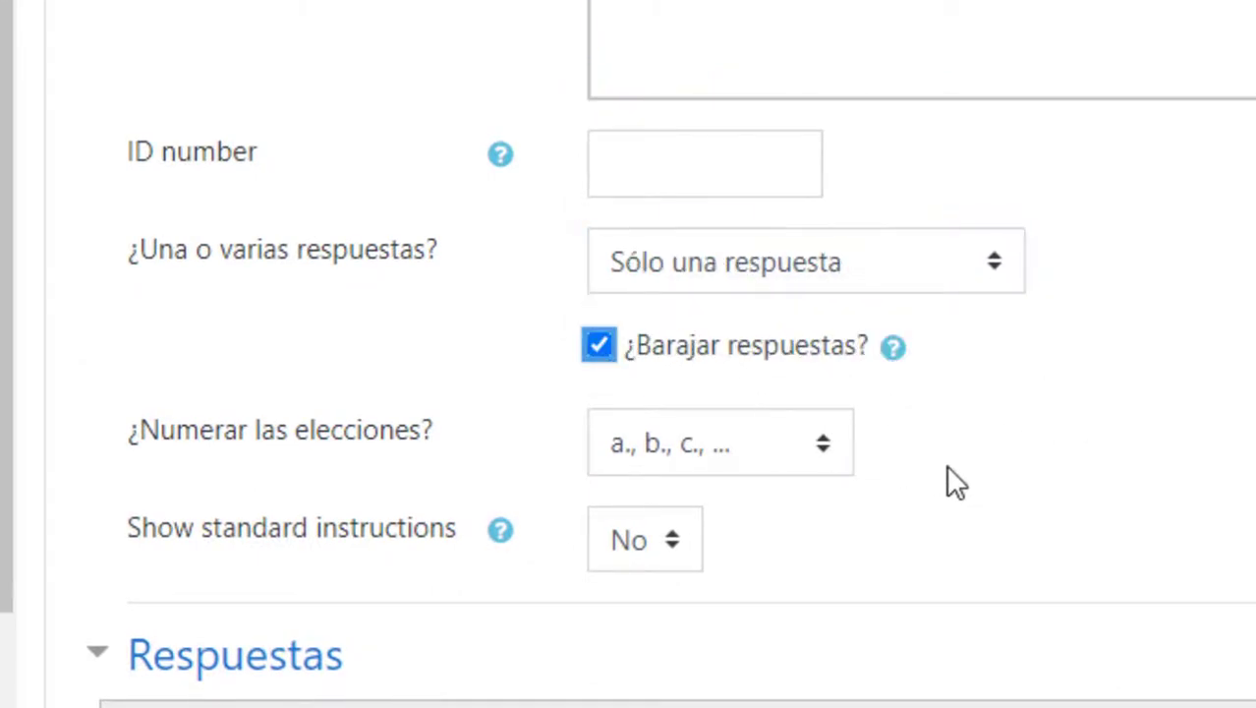
Step: Enter "Multiplicar" as Elección 1 and set its grade to 100%, leaving its feedback empty
scroll(1086, 454, down, 2)
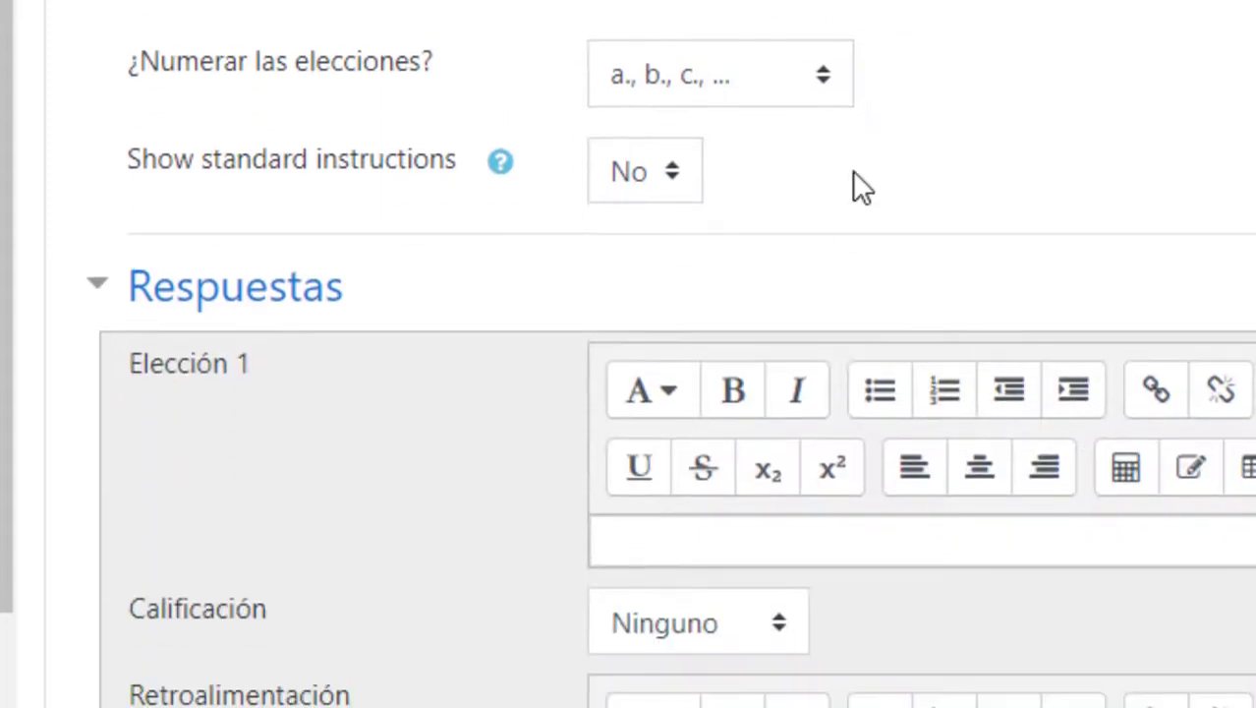
scroll(856, 186, up, 1)
scroll(710, 441, down, 1)
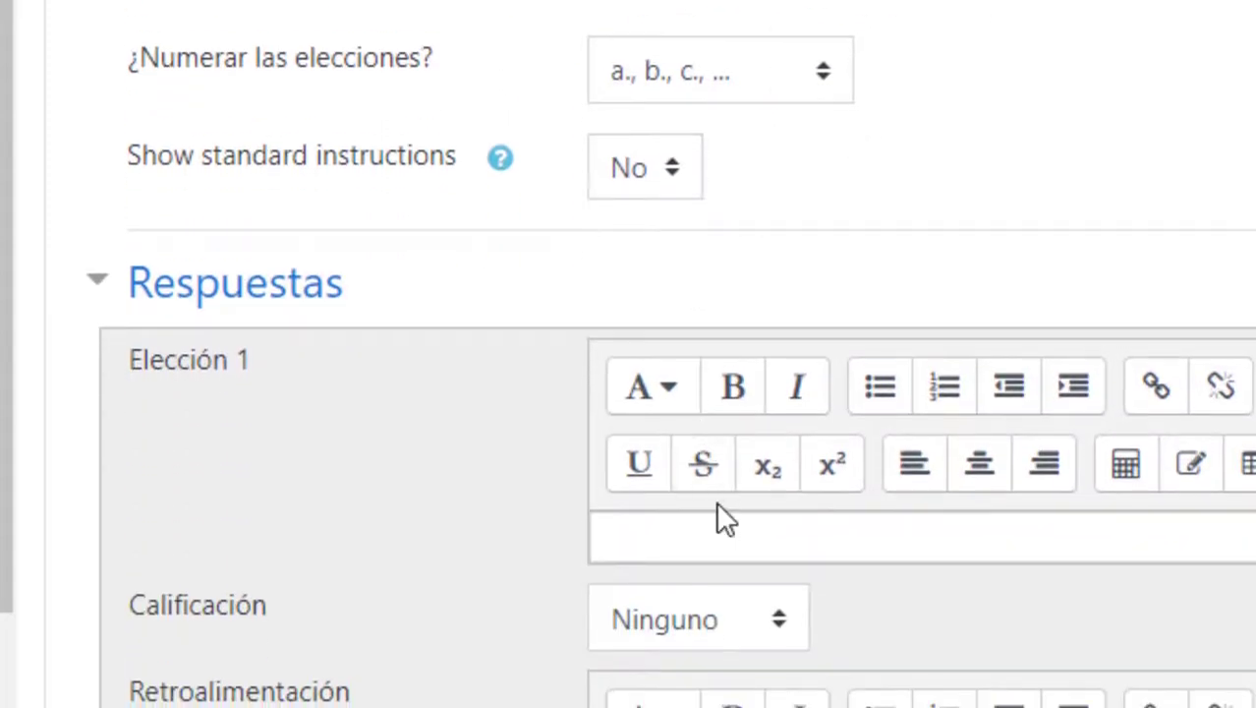
scroll(718, 502, down, 1)
click(705, 360)
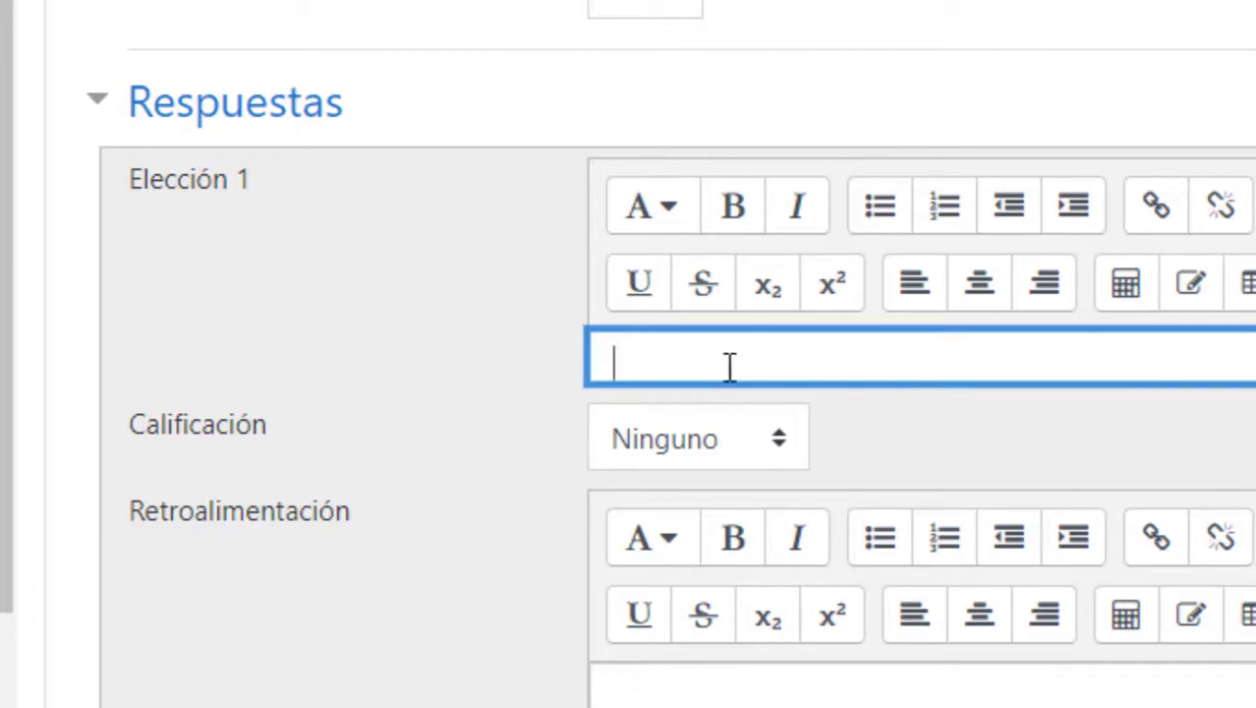
text(Multiplicar)
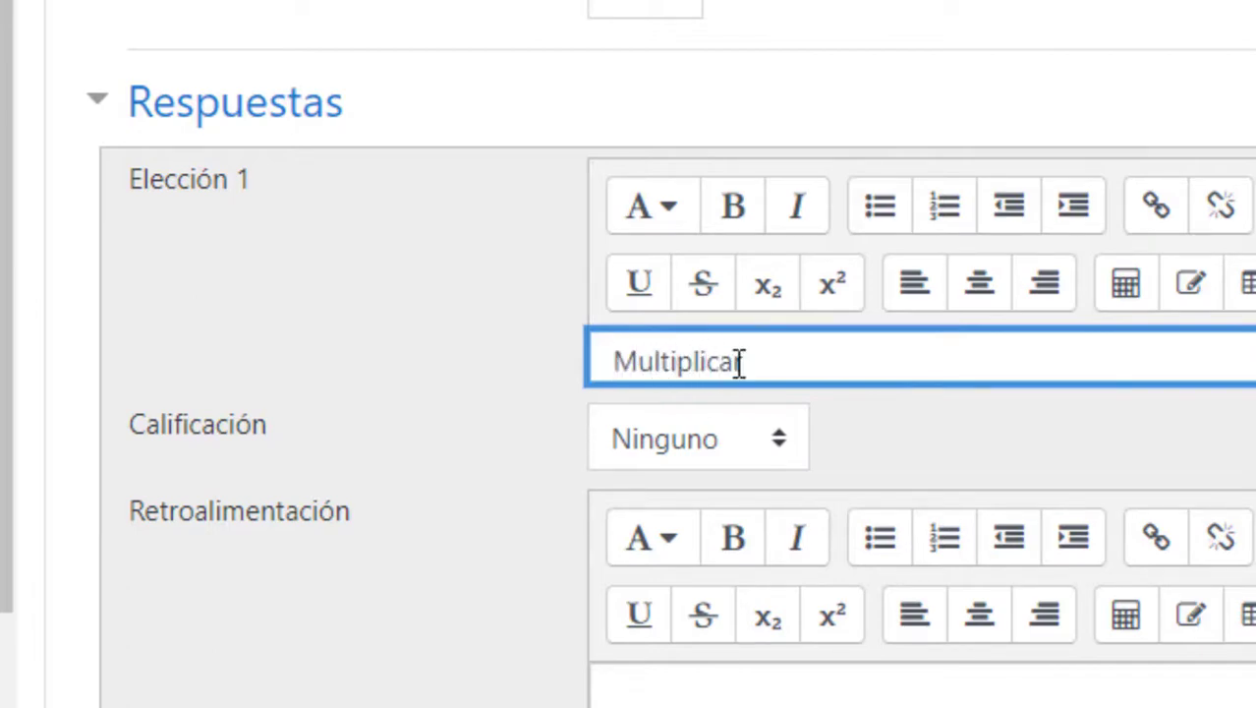
key(alt+Tab)
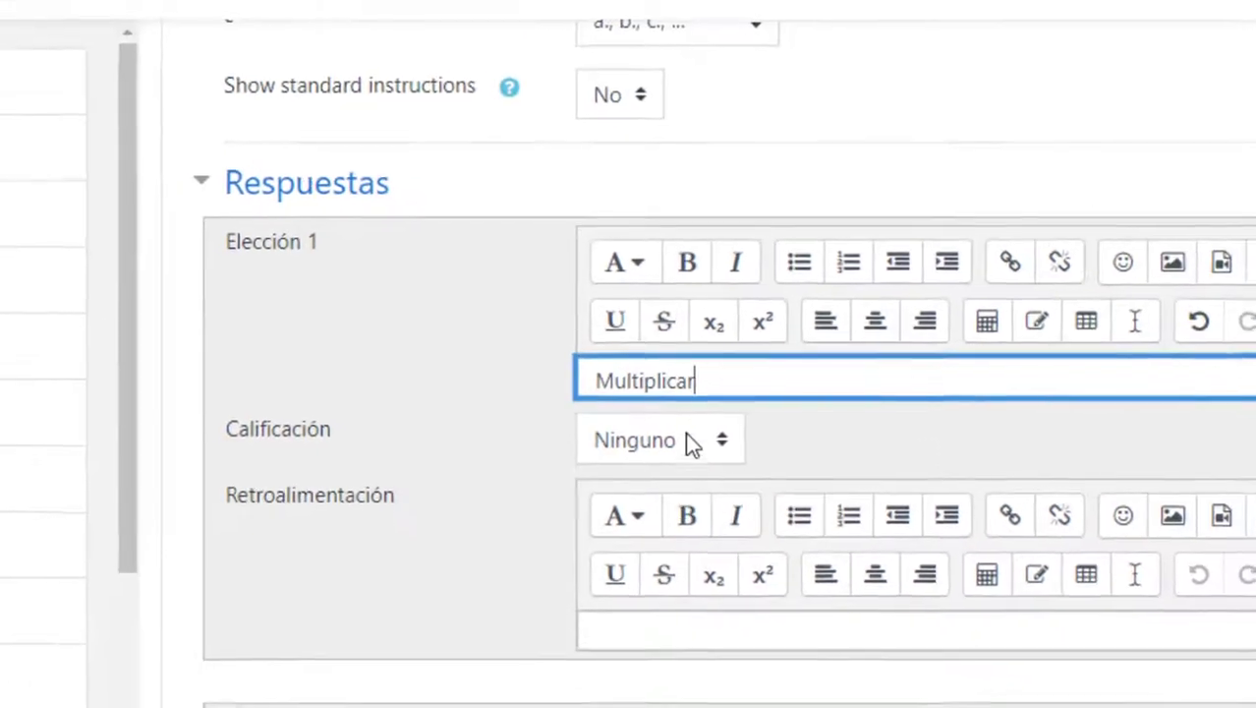
click(679, 438)
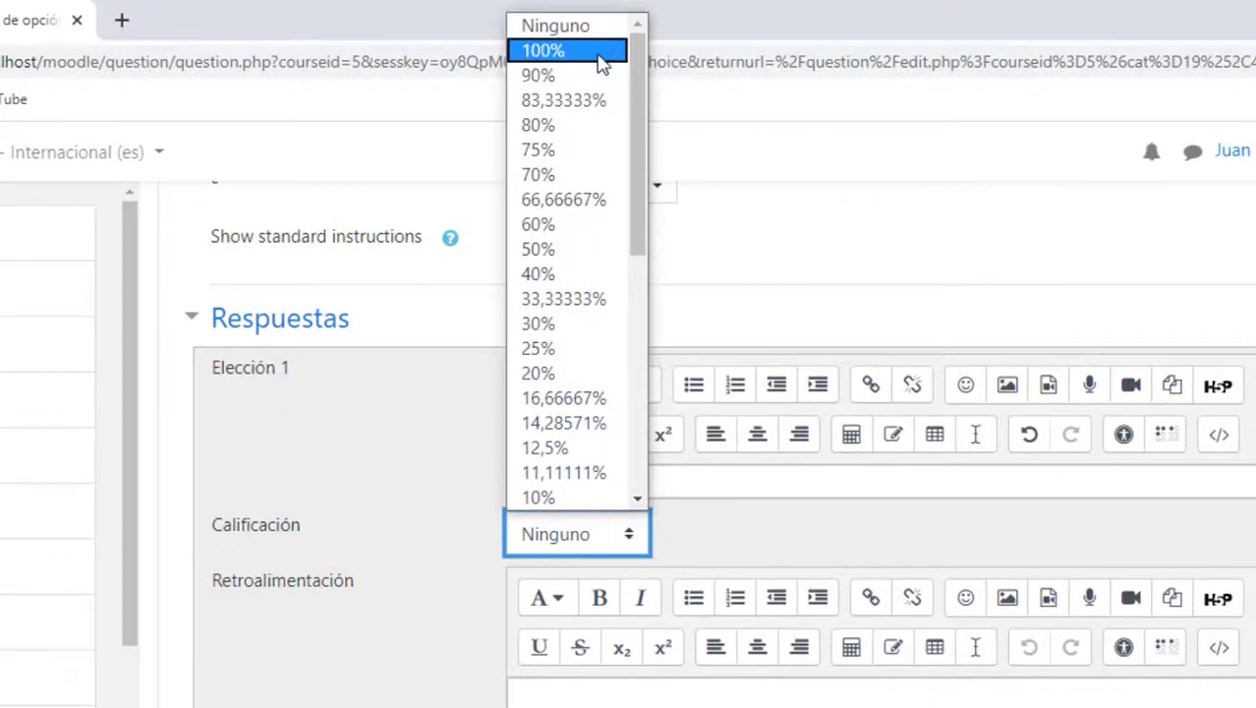
click(597, 47)
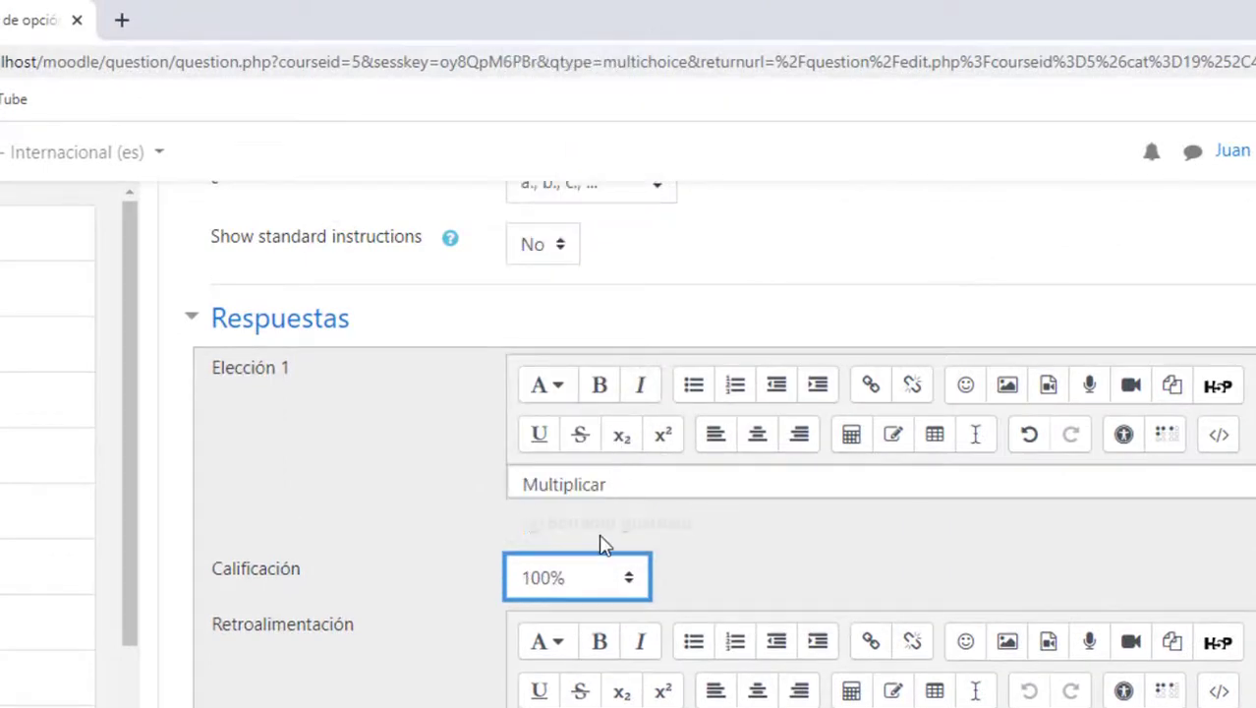
scroll(605, 555, down, 2)
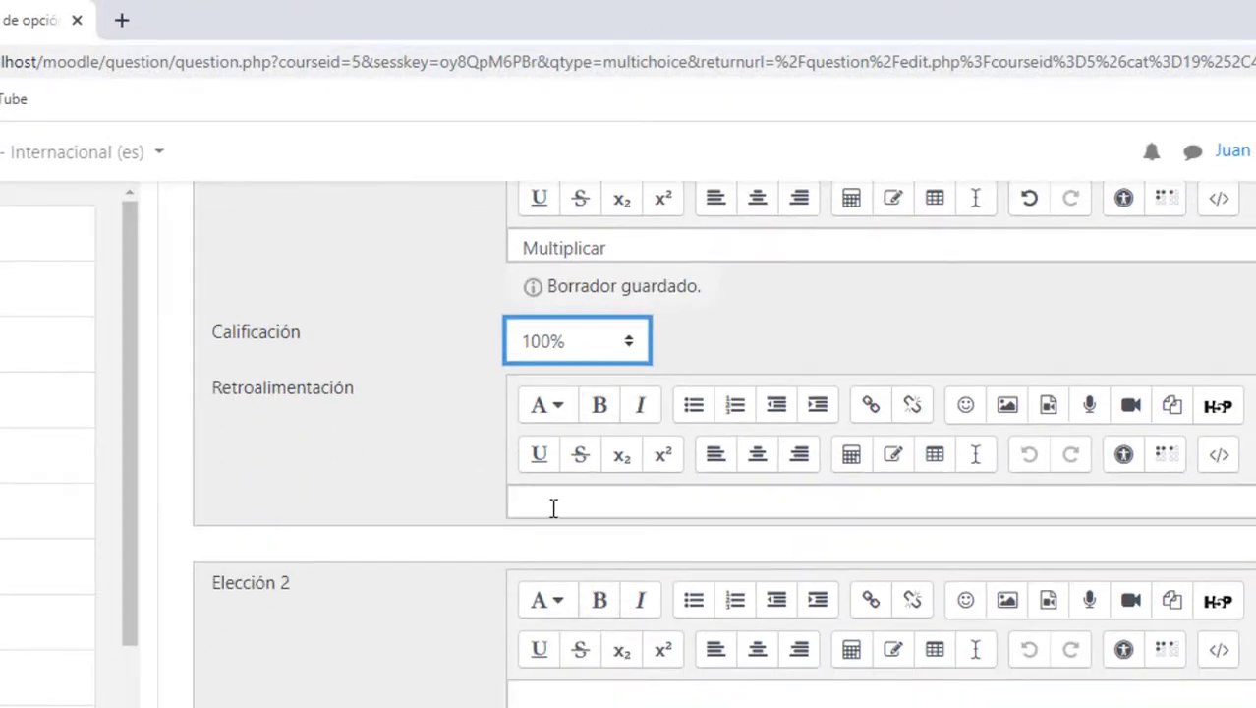
click(551, 503)
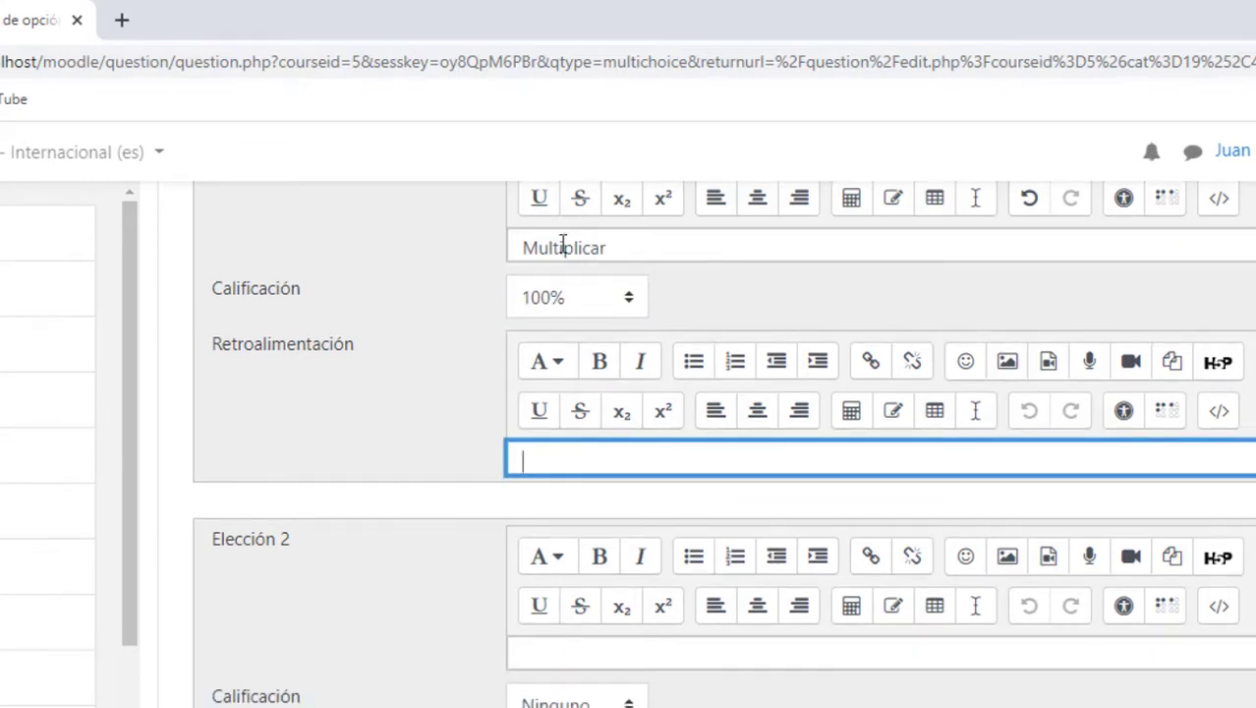
Step: Enter "Jugar" as Elección 2 and "Cocinar" as Elección 3, consulting the options on the PowerPoint exam slide
scroll(579, 415, down, 2)
click(579, 414)
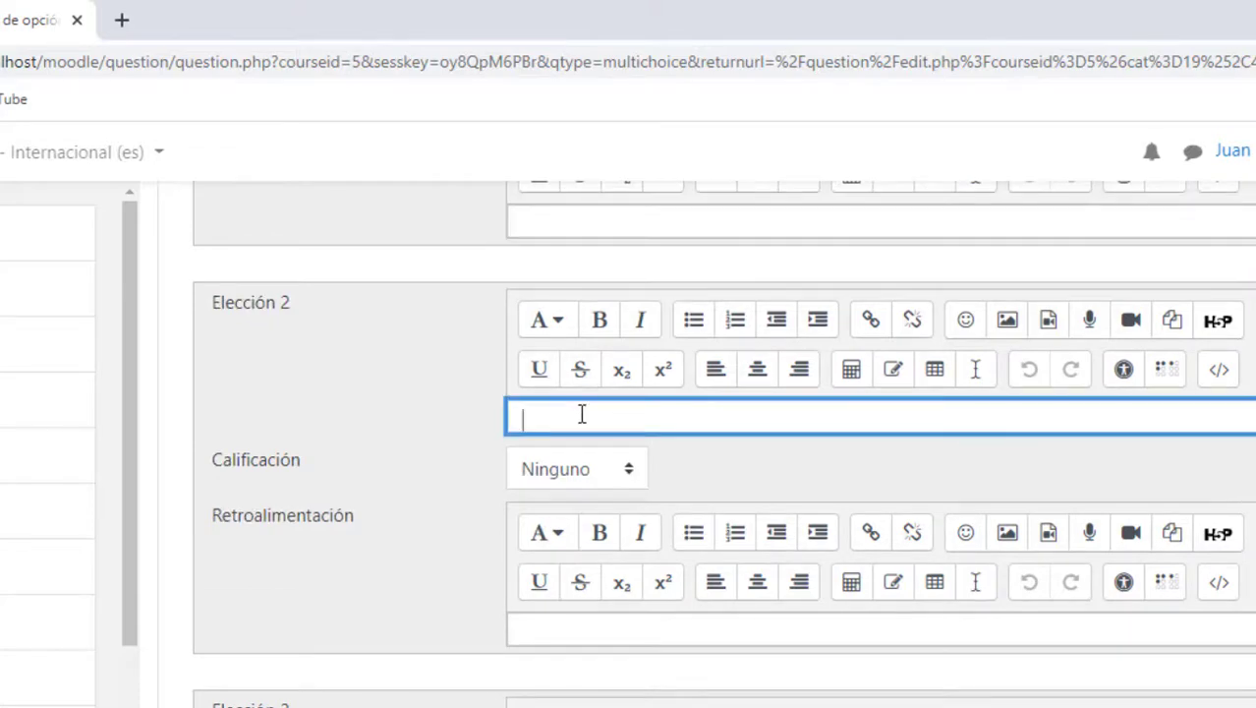
text(Jugar)
scroll(595, 667, down, 2)
click(614, 587)
key(alt+Tab)
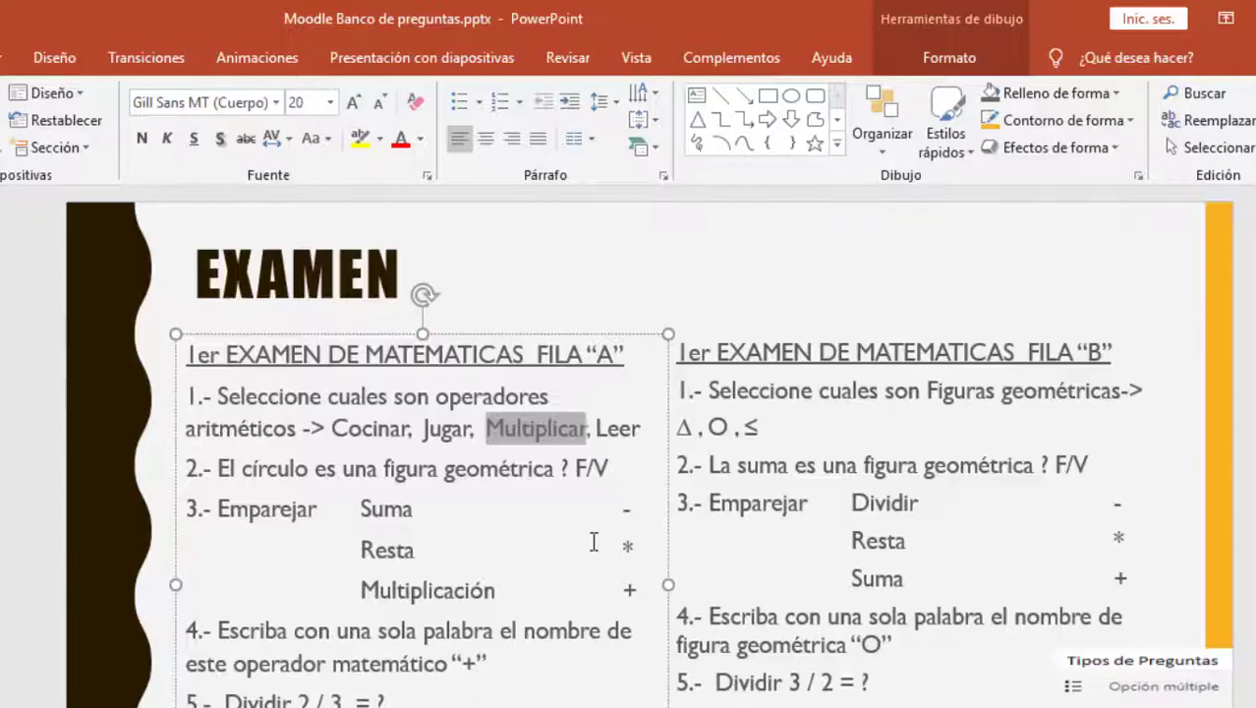
key(alt+Tab)
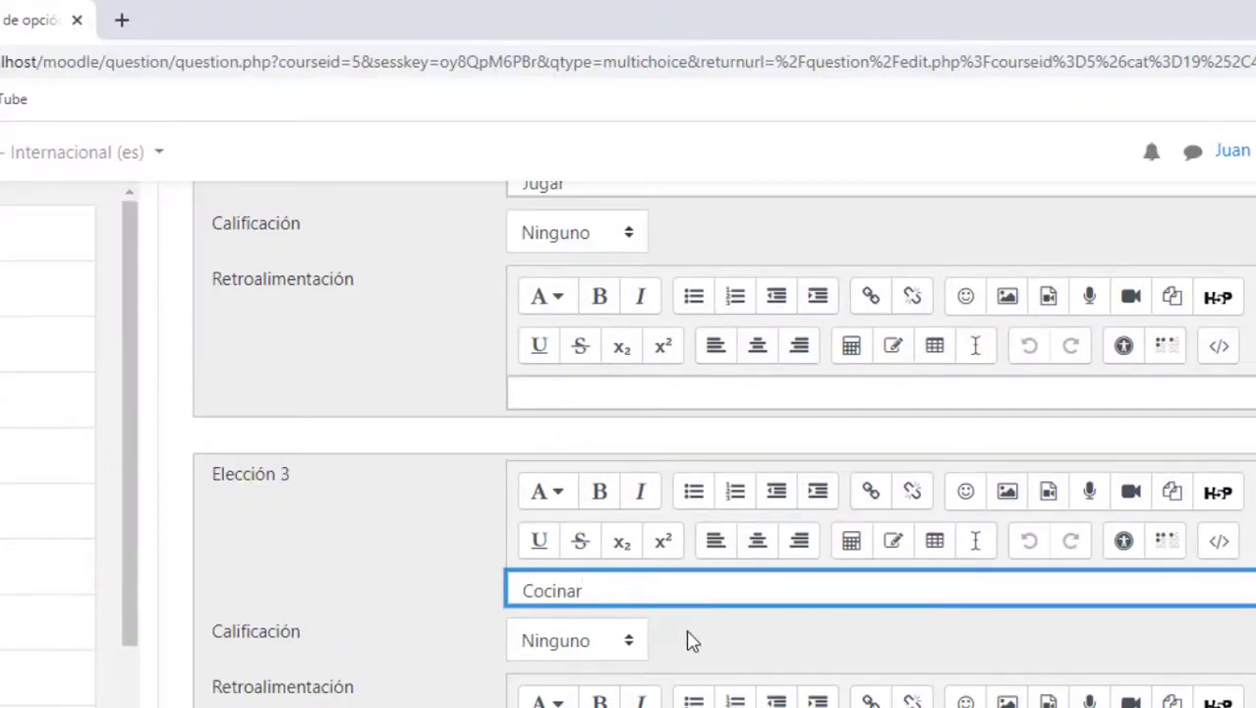
Step: Enter "Leer" as Elección 4 with its grade left at Ninguno
scroll(688, 640, down, 3)
click(682, 645)
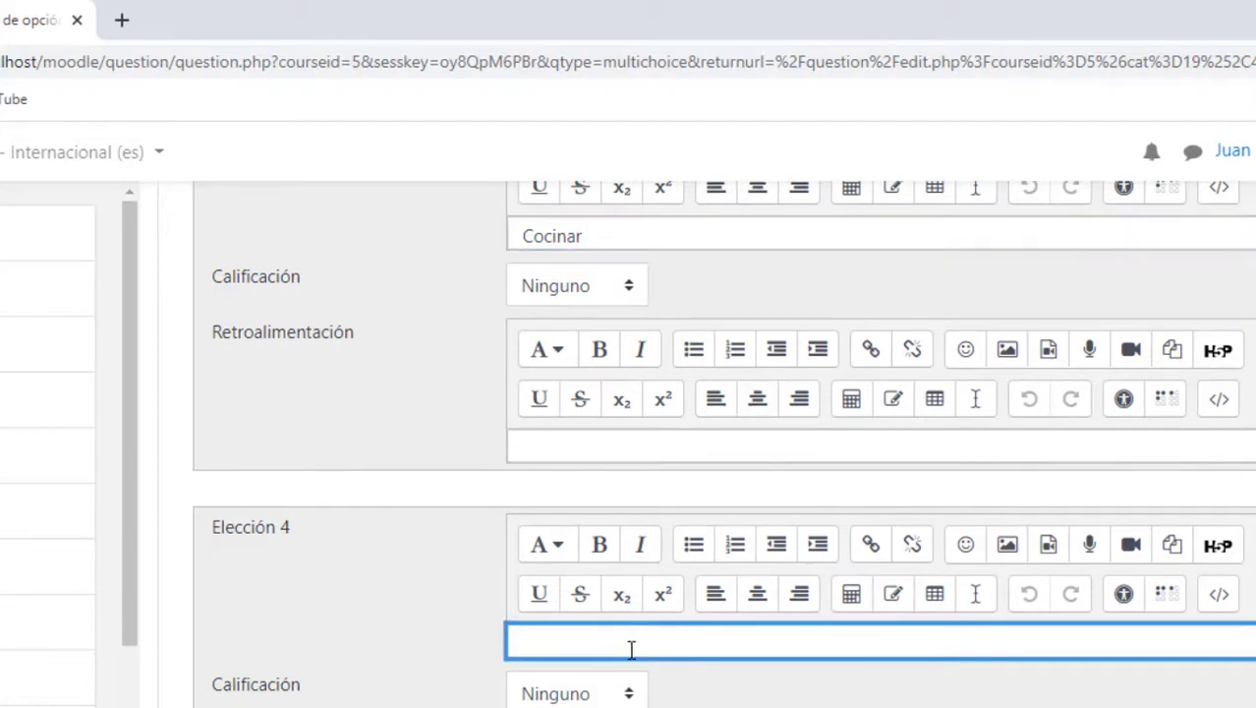
scroll(733, 645, down, 1)
click(407, 598)
scroll(409, 605, down, 2)
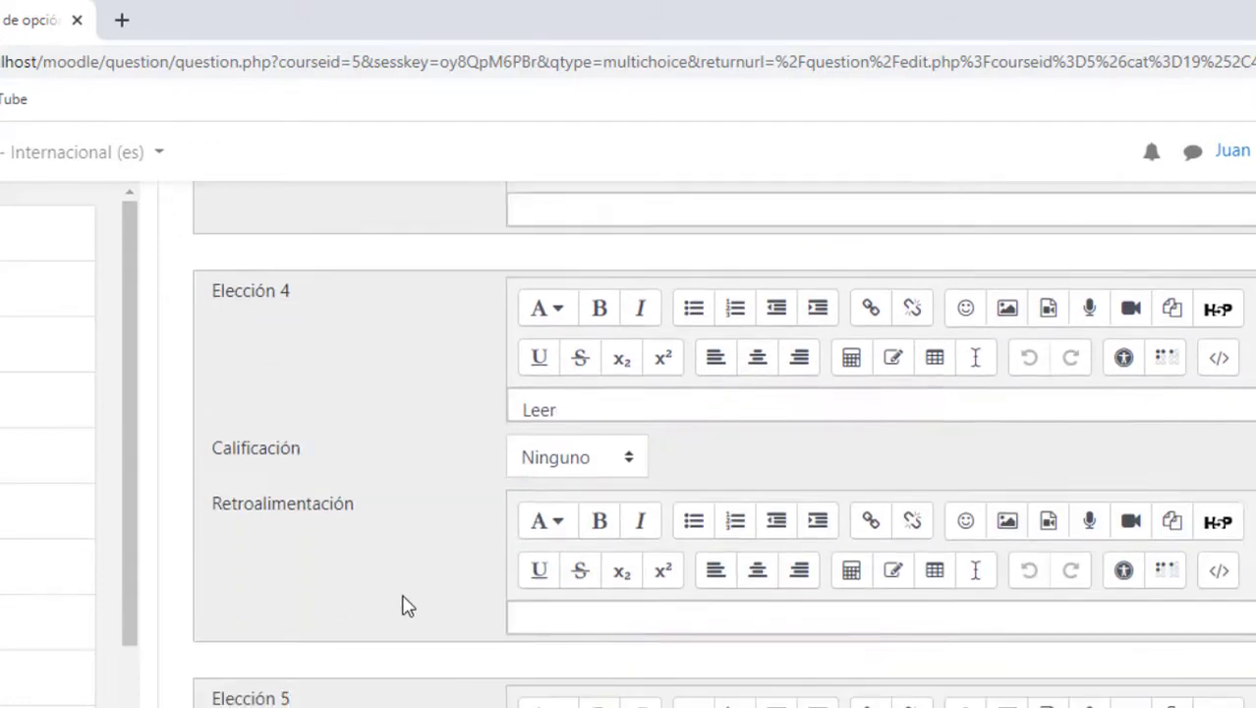
Step: Review the texts and grades of all the answer choices, from Elección 1 through Elección 5
scroll(407, 604, up, 1)
scroll(407, 603, up, 8)
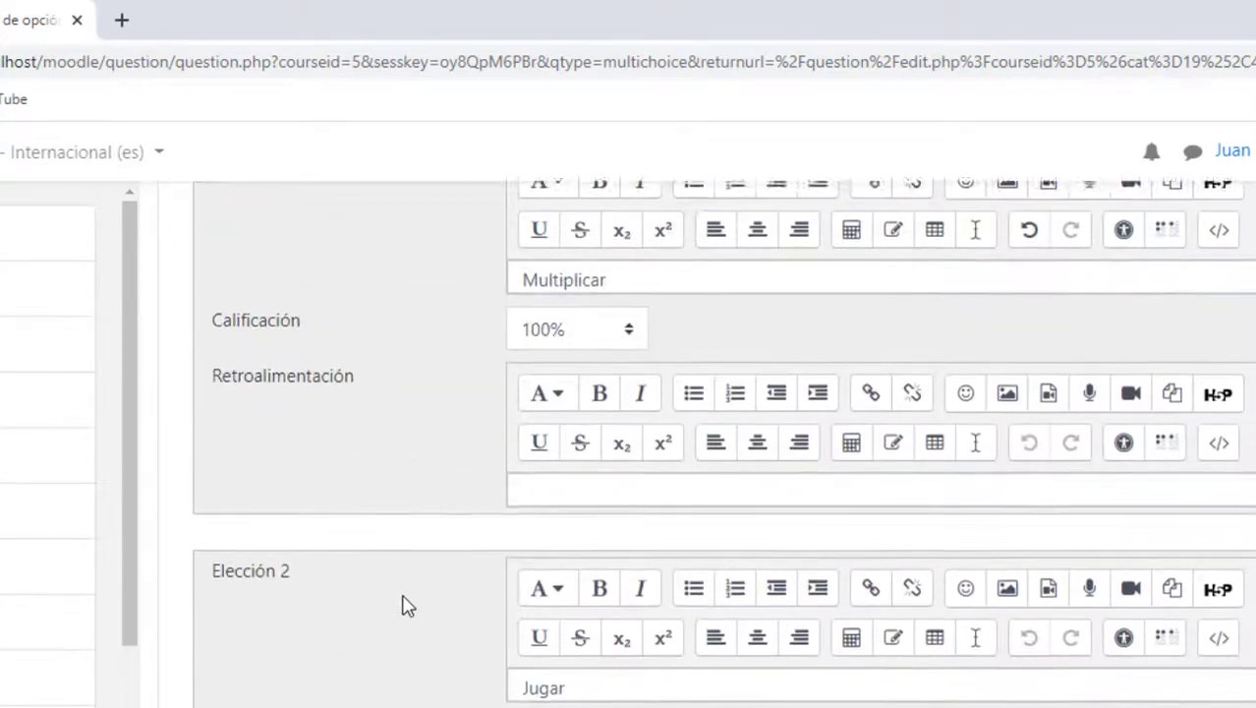
scroll(407, 604, up, 3)
scroll(504, 615, down, 1)
scroll(556, 564, down, 3)
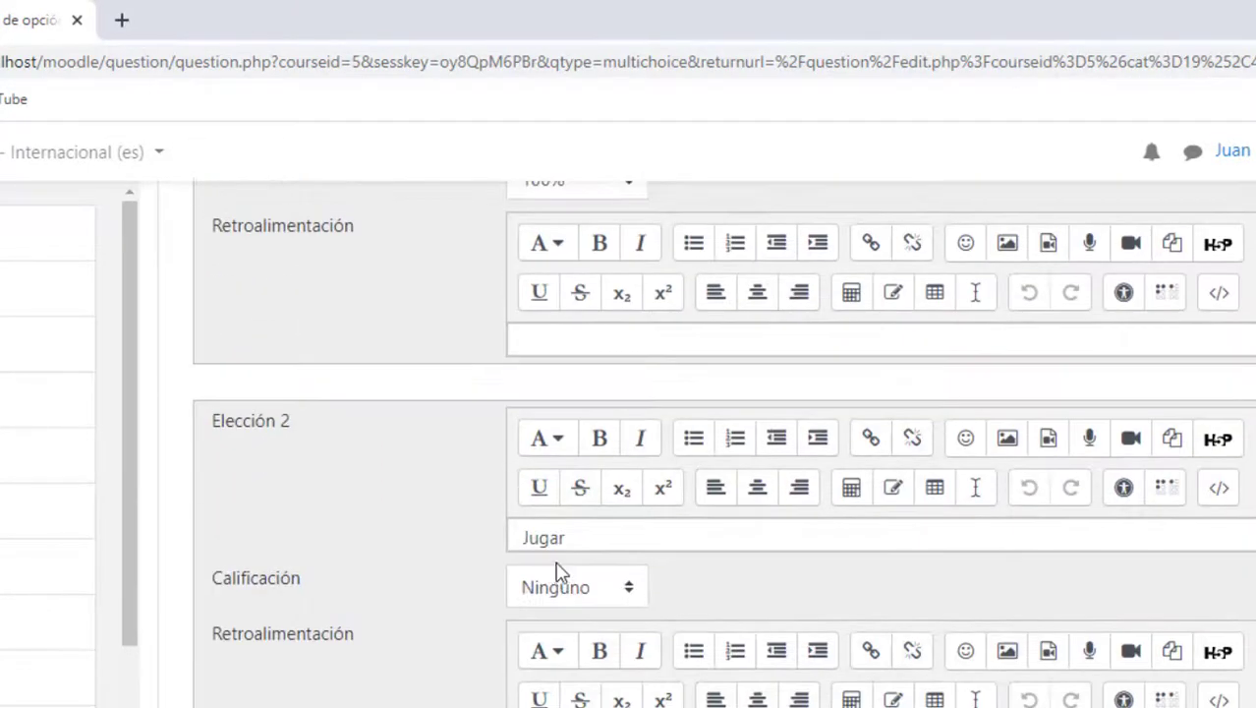
scroll(553, 576, down, 7)
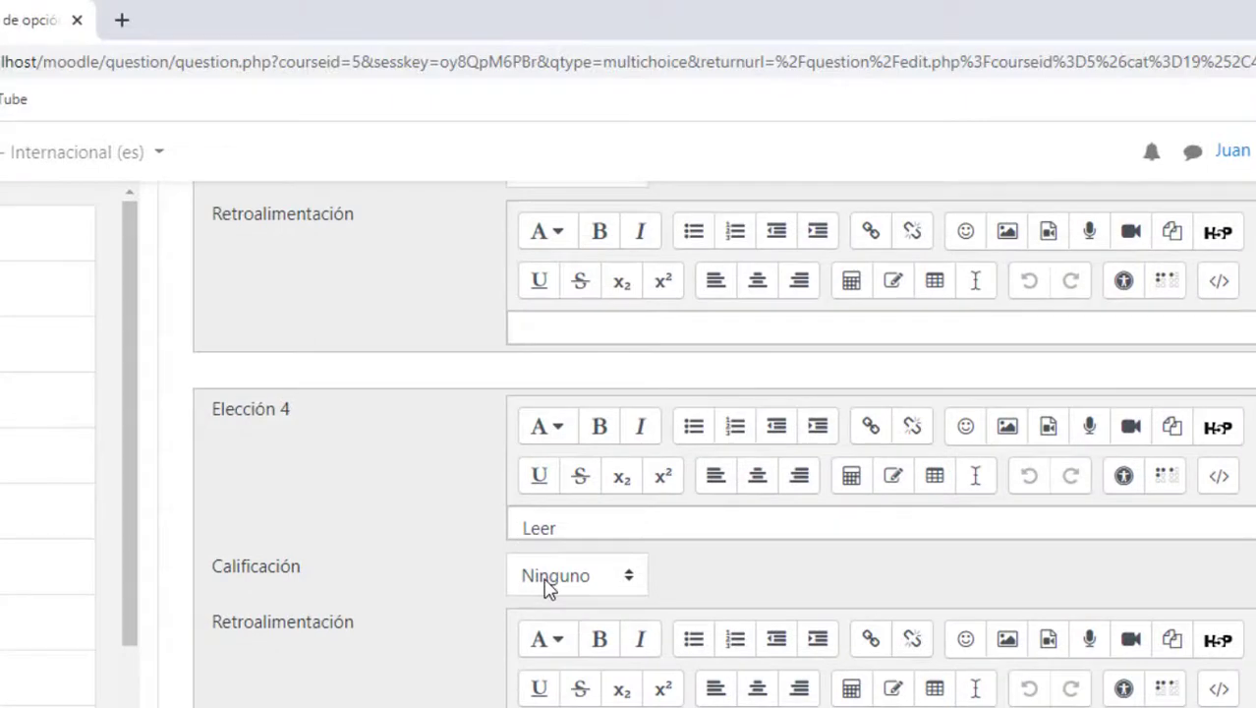
scroll(551, 586, down, 3)
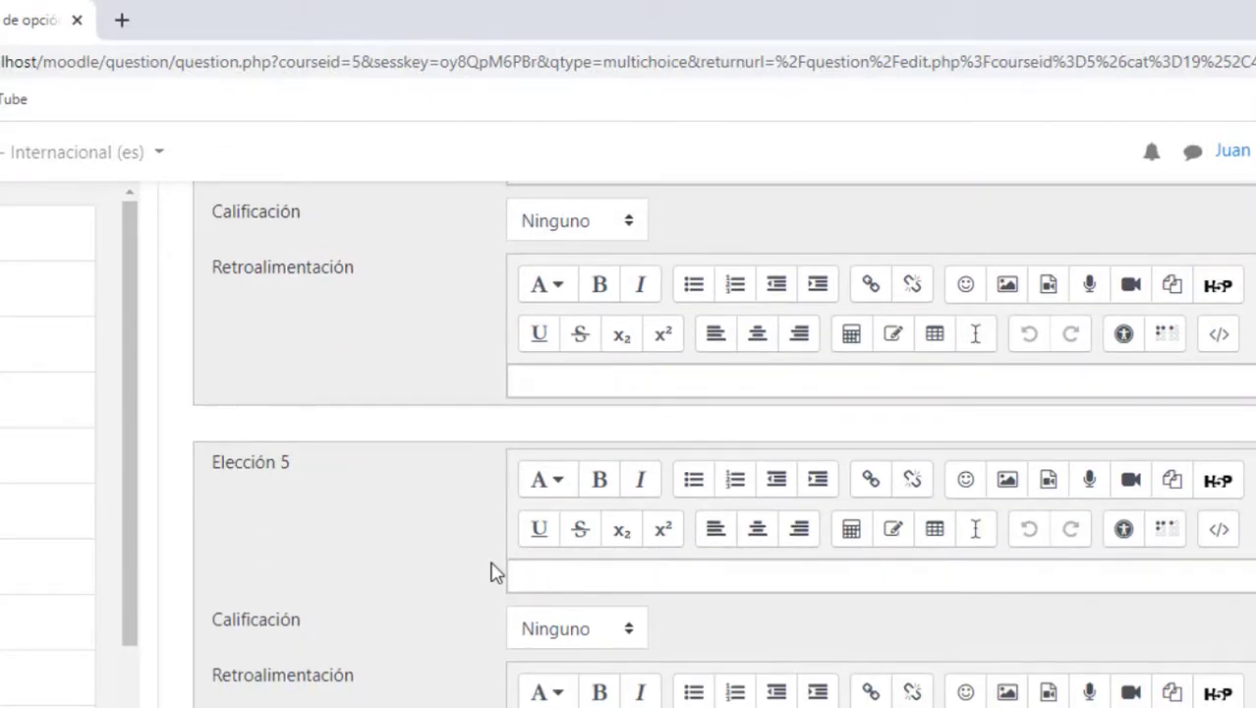
scroll(600, 610, down, 1)
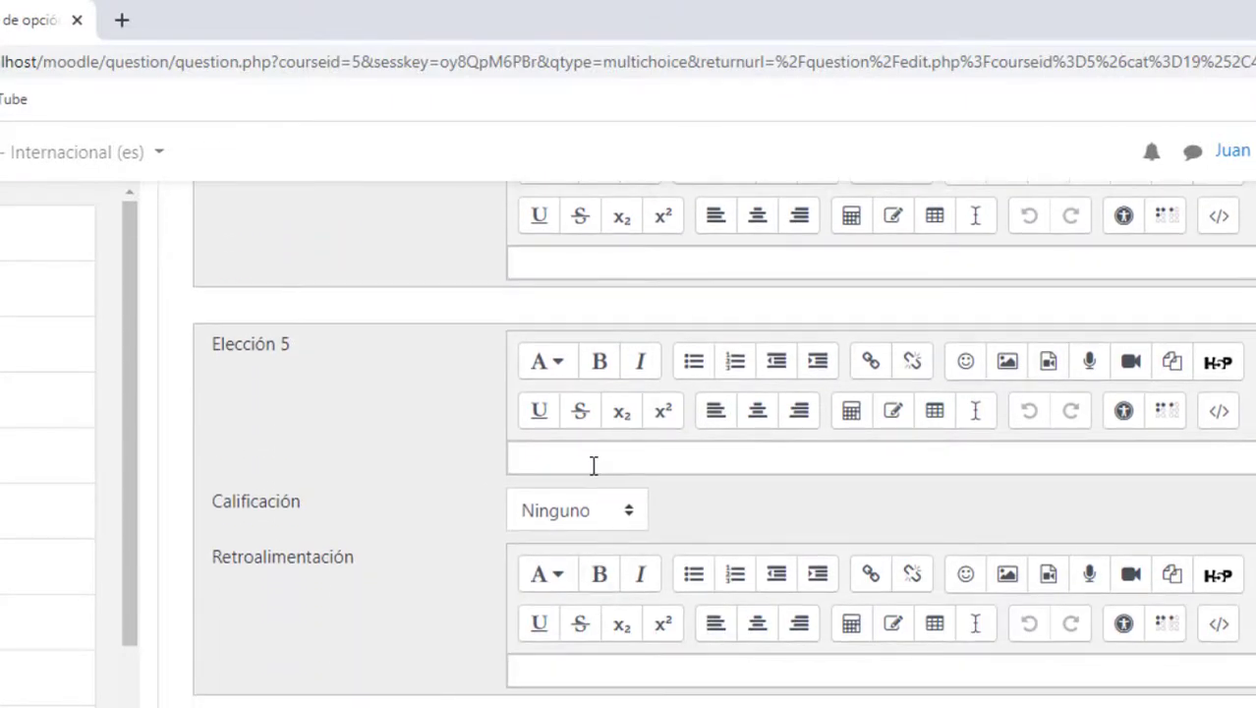
Step: Enter "Ninguna de las otras opciones" as Elección 5, leaving its grade at Ninguno and its feedback empty
click(594, 464)
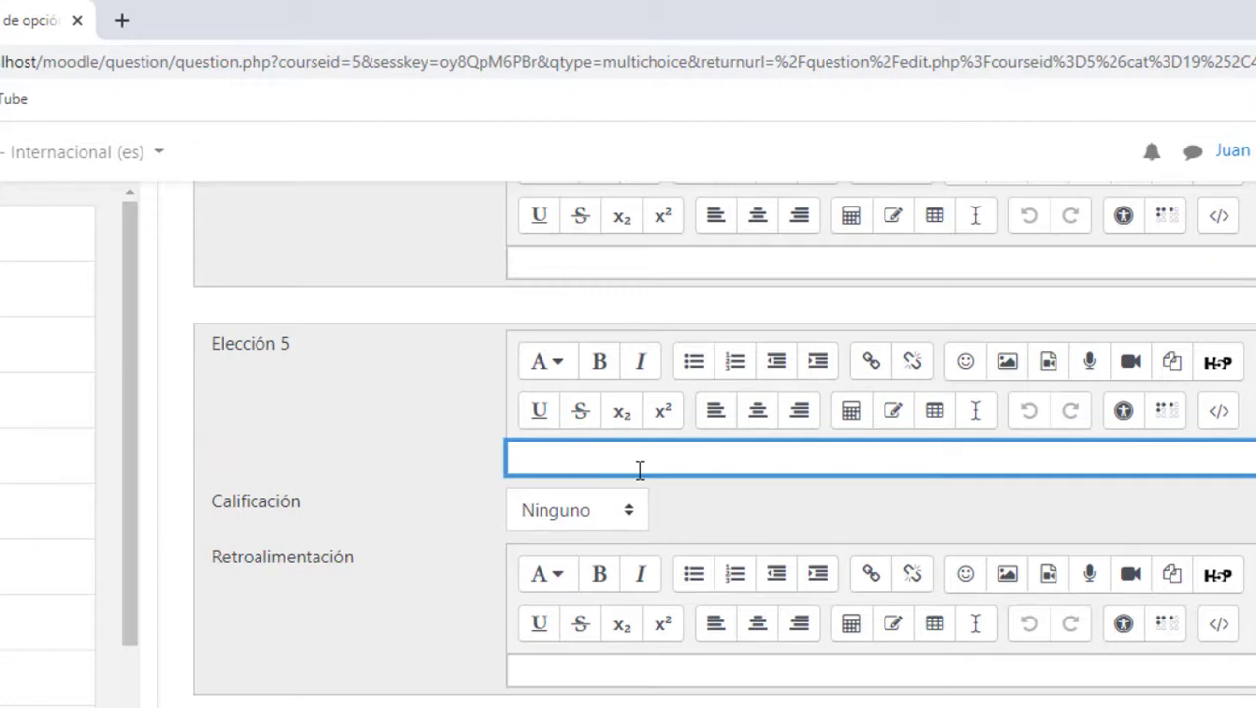
scroll(635, 463, up, 12)
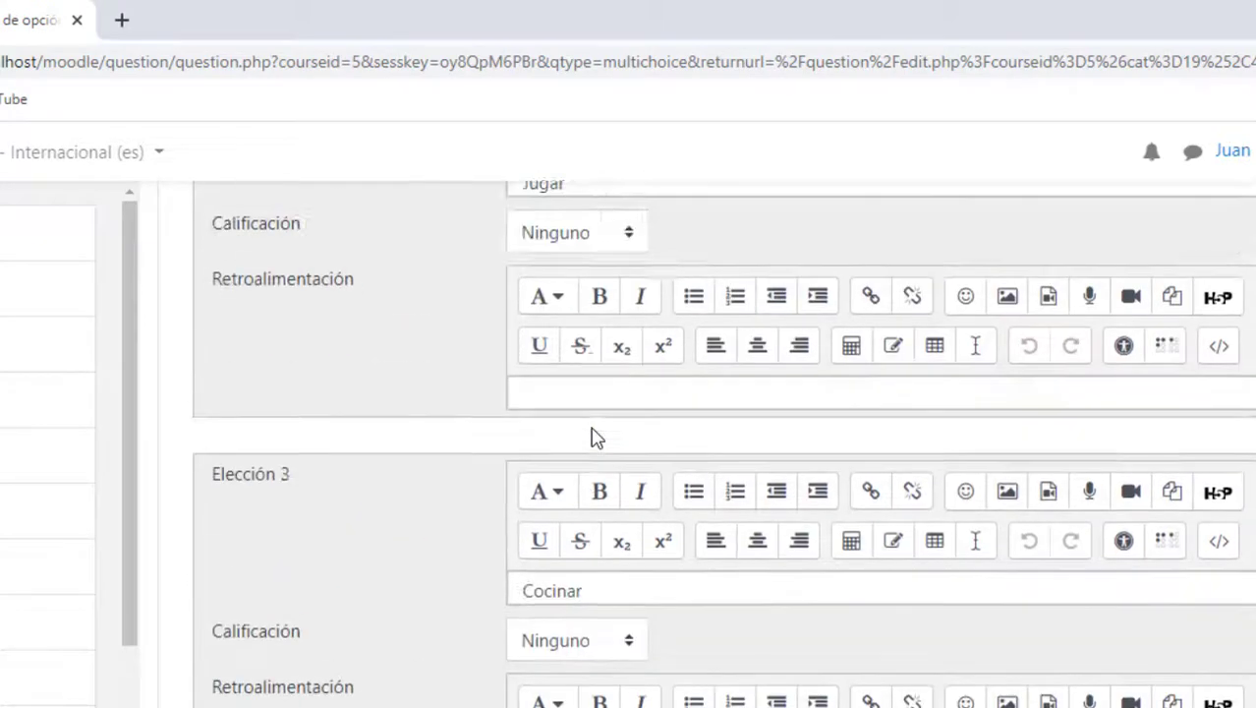
scroll(590, 354, down, 6)
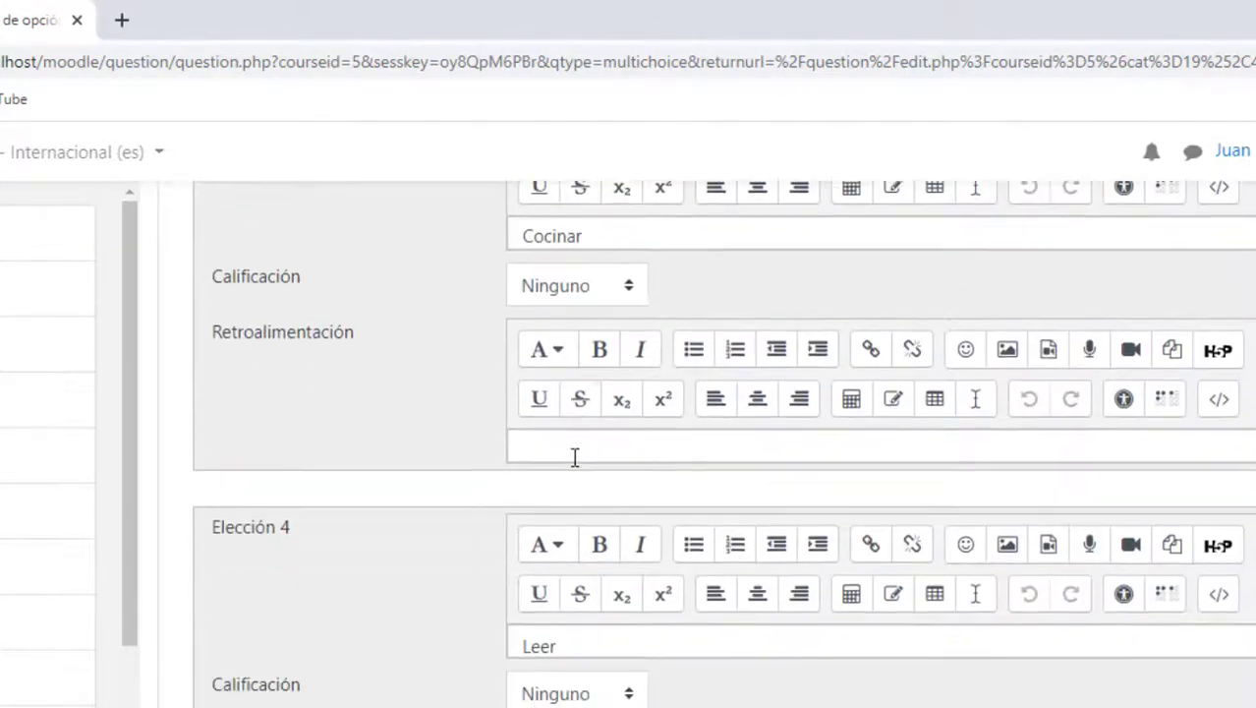
scroll(575, 453, up, 7)
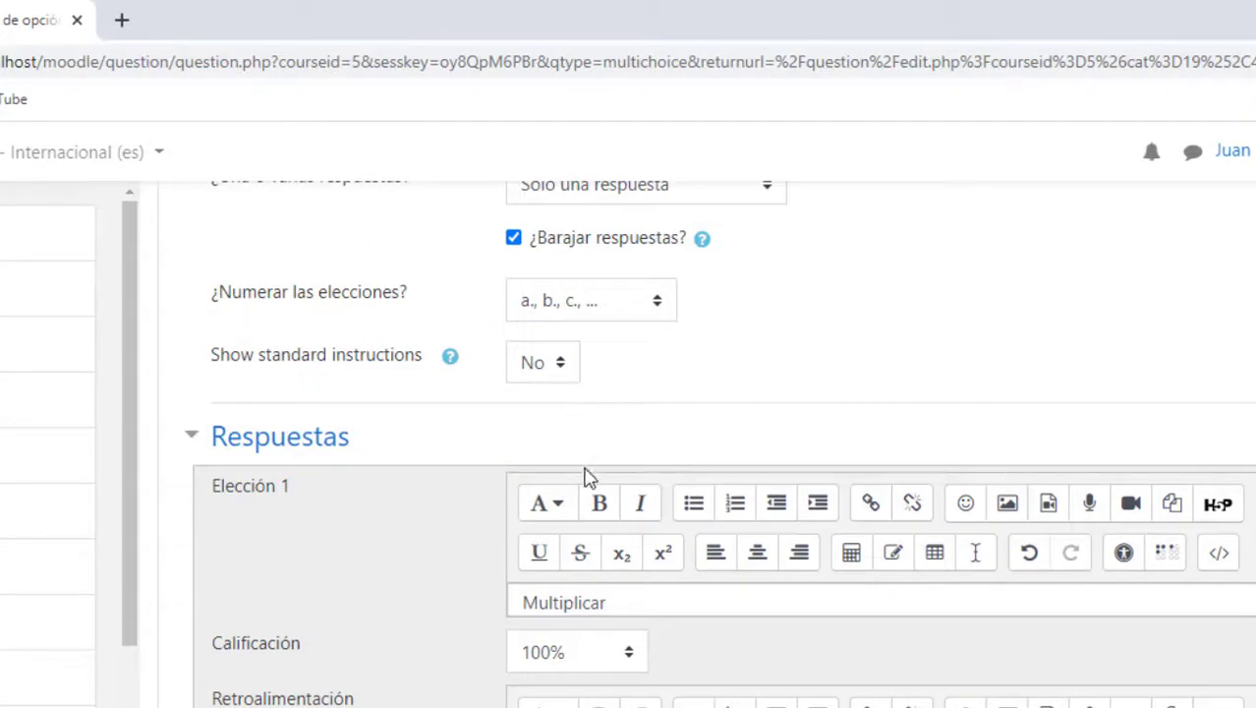
scroll(583, 477, down, 4)
scroll(580, 504, down, 8)
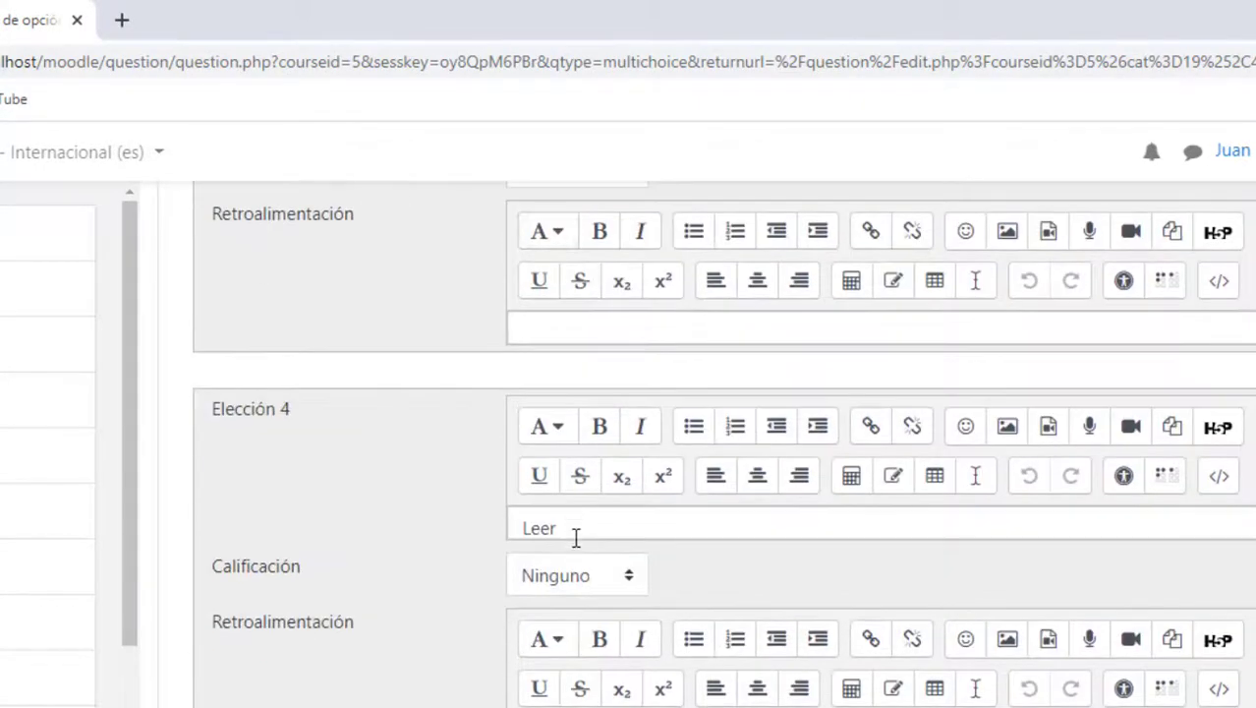
scroll(587, 528, down, 1)
scroll(446, 564, down, 2)
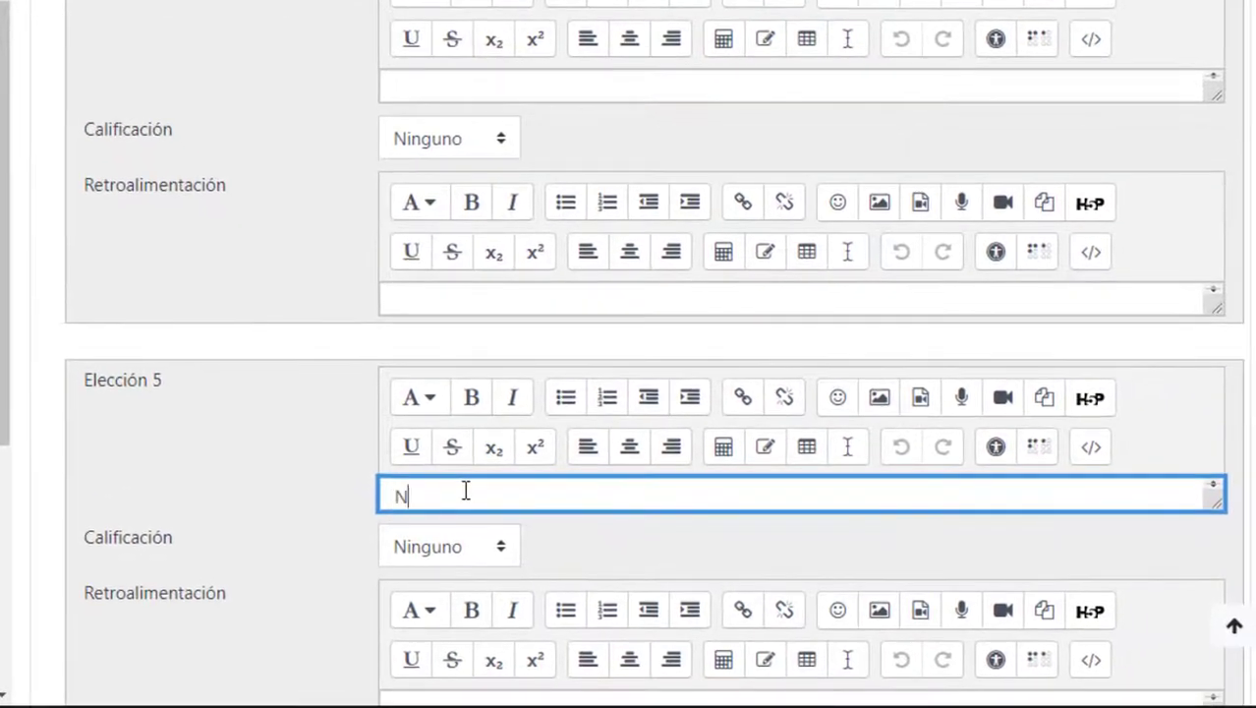
text(inguna de las otras)
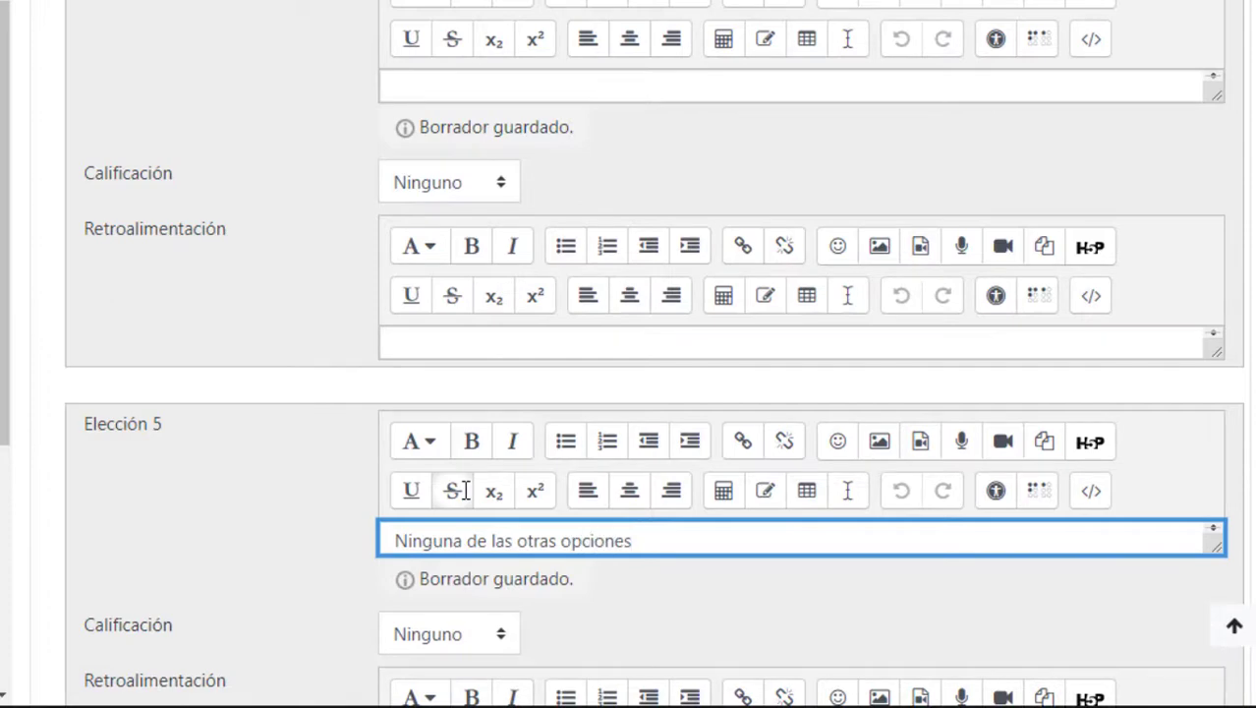
text( opciones)
scroll(128, 458, down, 5)
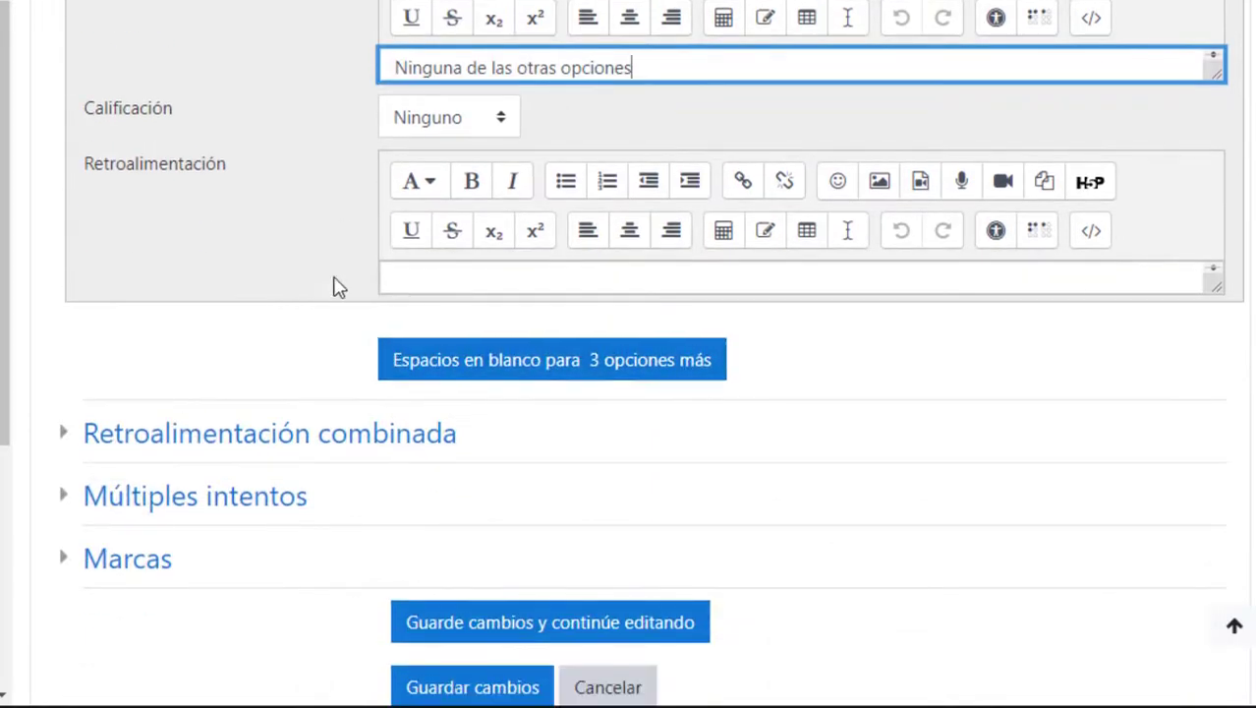
scroll(505, 163, up, 7)
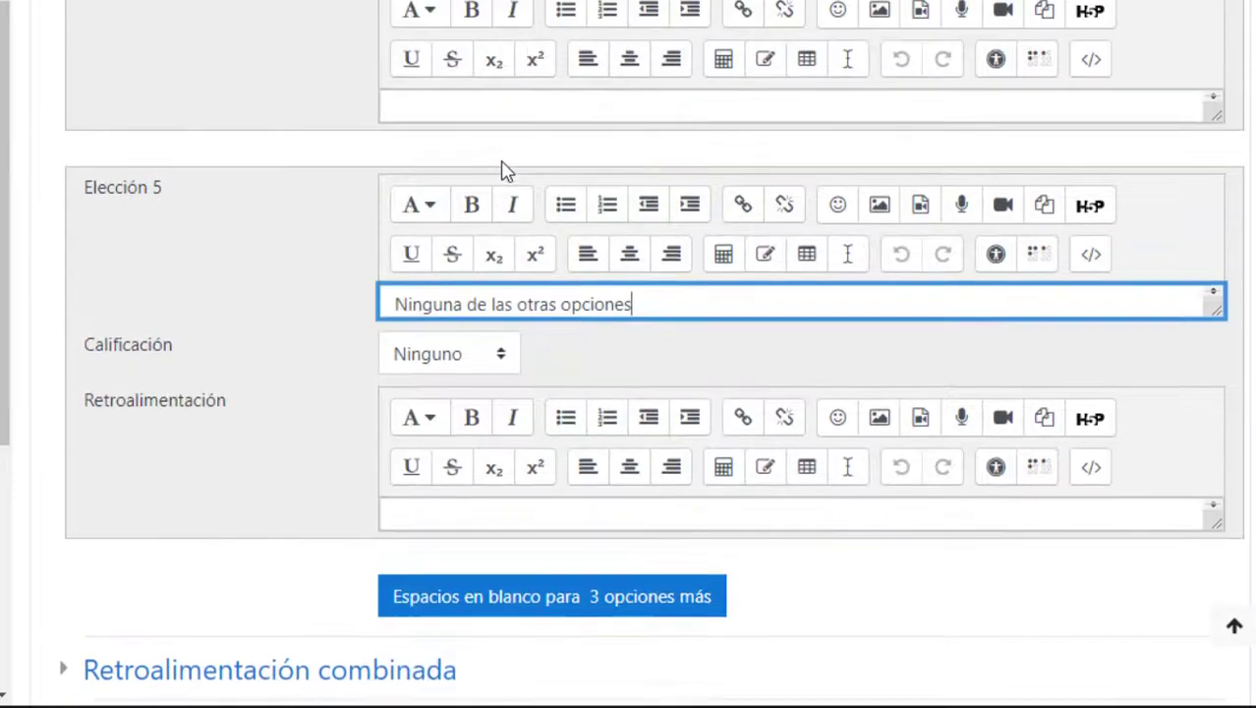
scroll(505, 167, up, 5)
scroll(504, 142, down, 7)
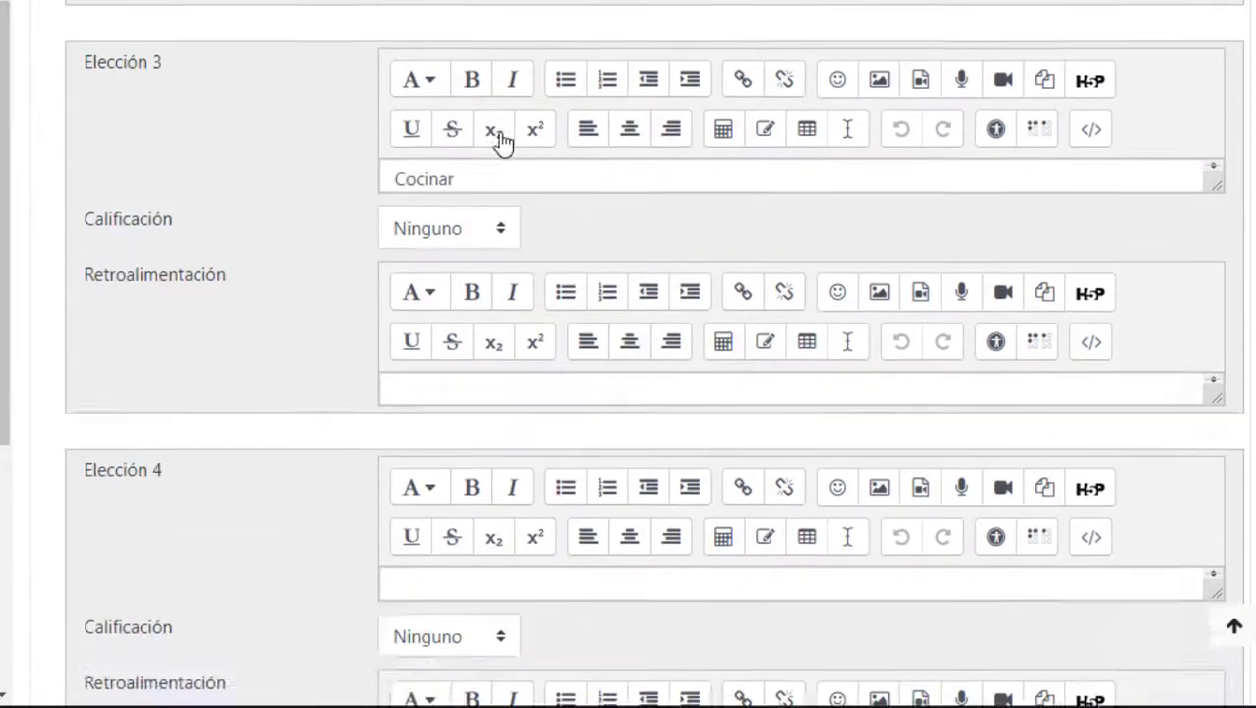
scroll(368, 303, down, 1)
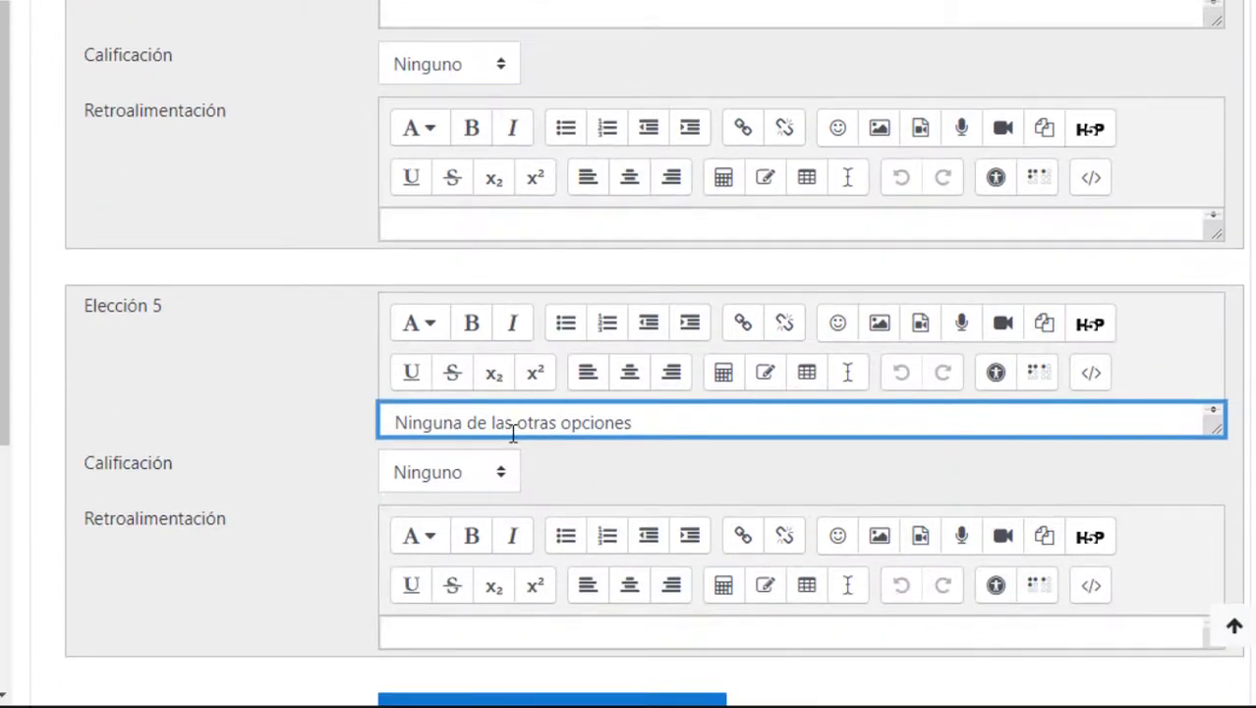
Step: Add blank spaces for 3 more answer choices to the multiple-choice question
click(295, 435)
scroll(294, 437, down, 3)
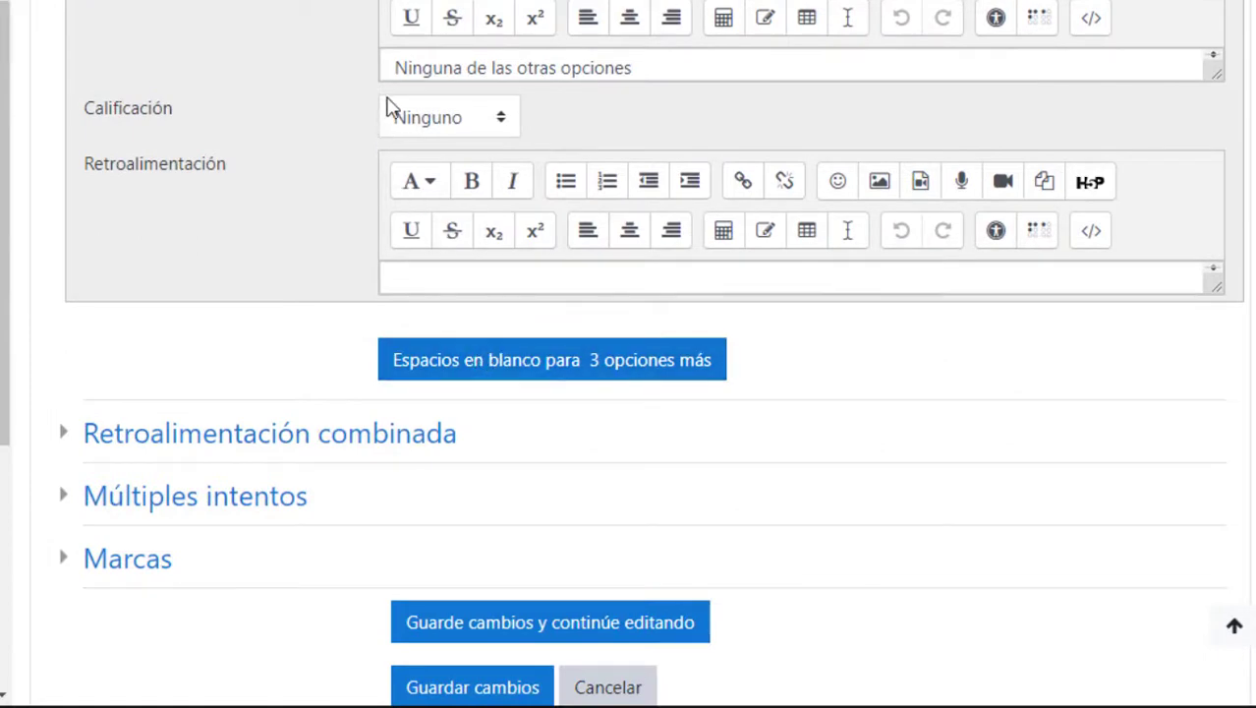
click(499, 366)
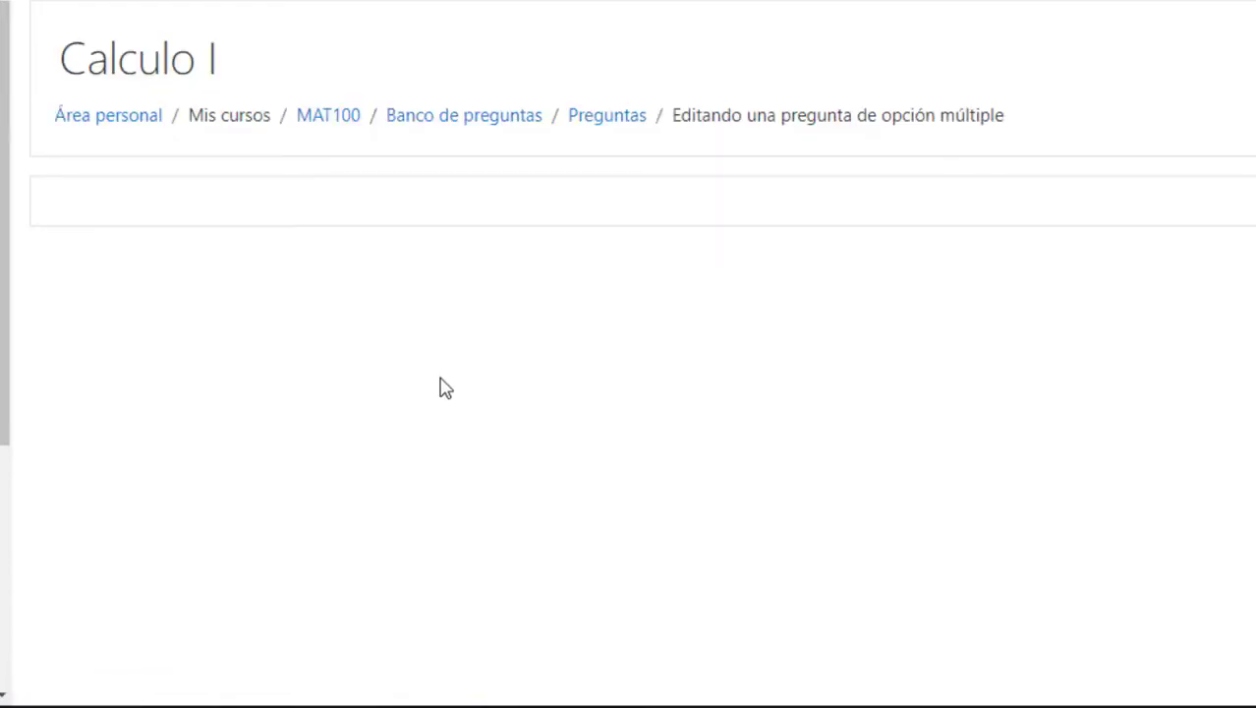
scroll(441, 386, down, 15)
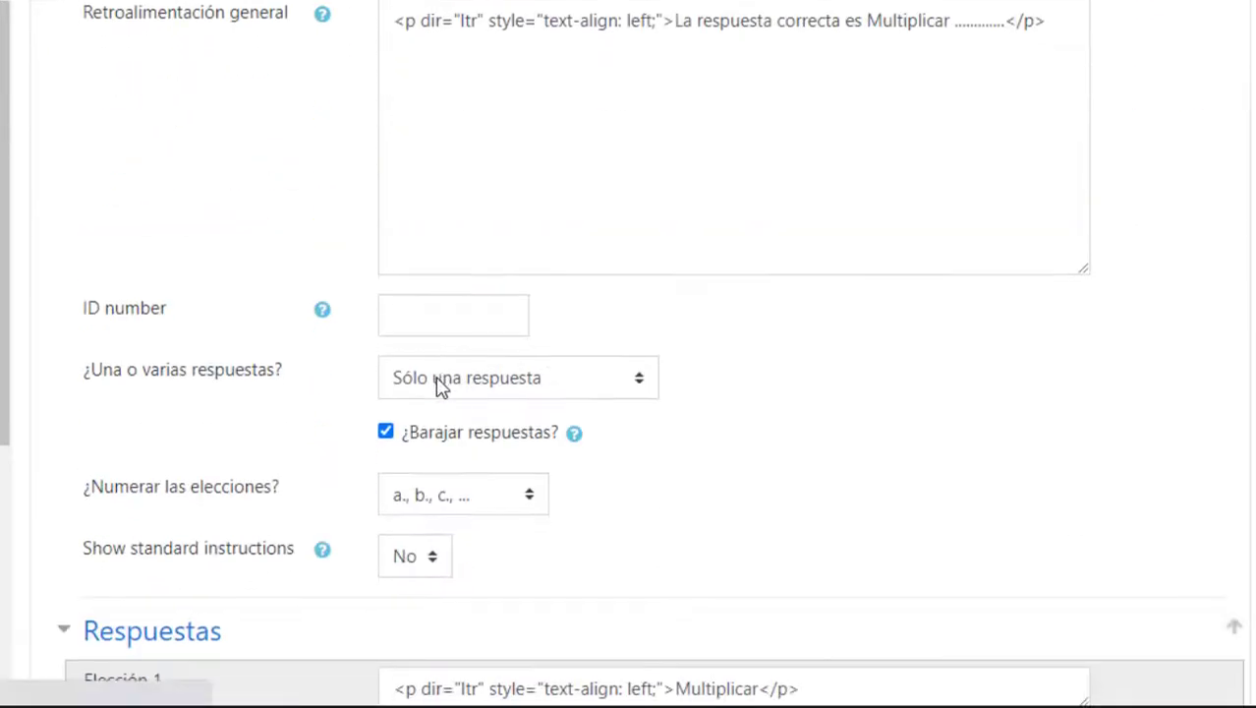
scroll(441, 386, down, 9)
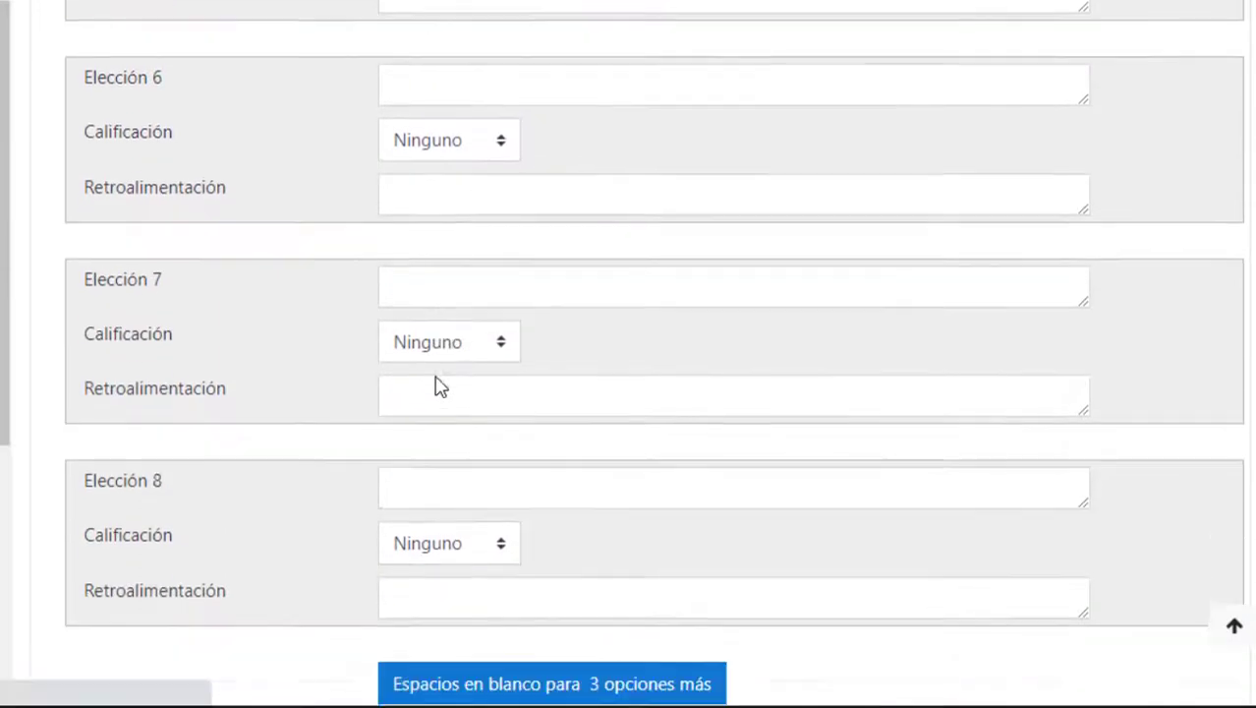
scroll(438, 378, up, 4)
scroll(438, 382, up, 3)
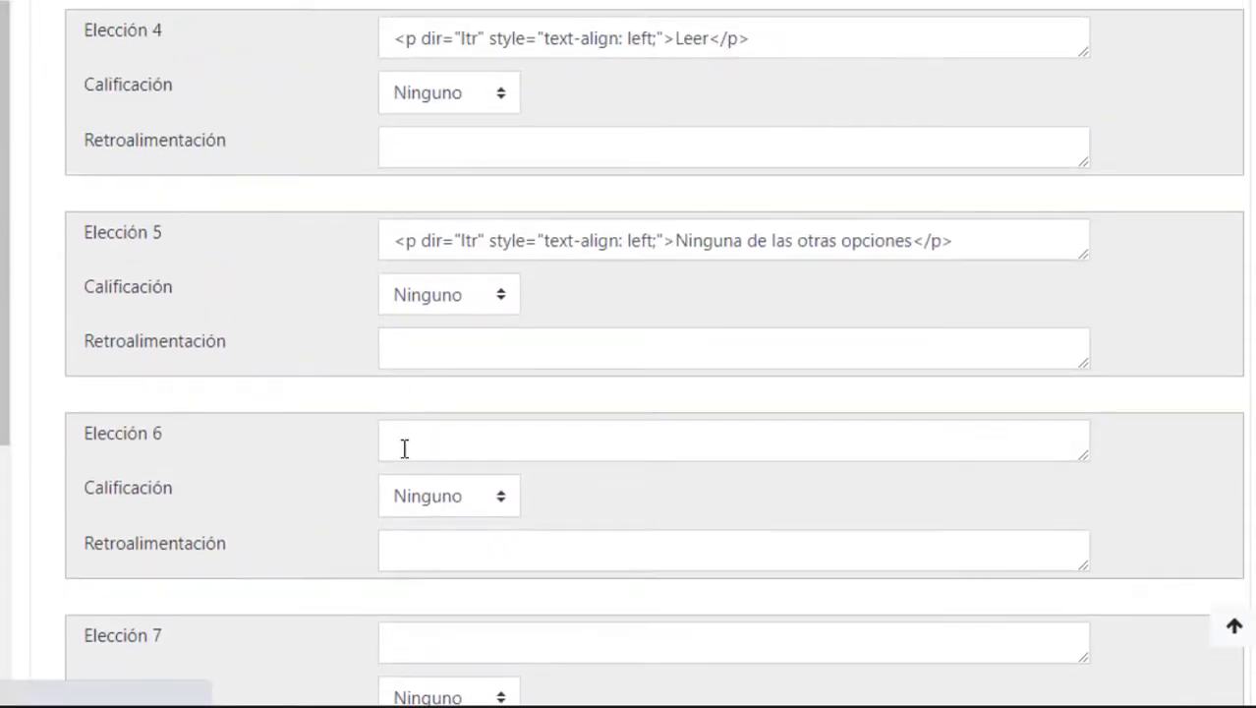
Step: Enter "No sabes o No Responde" as Elección 6, leaving its grade at Ninguno
click(404, 449)
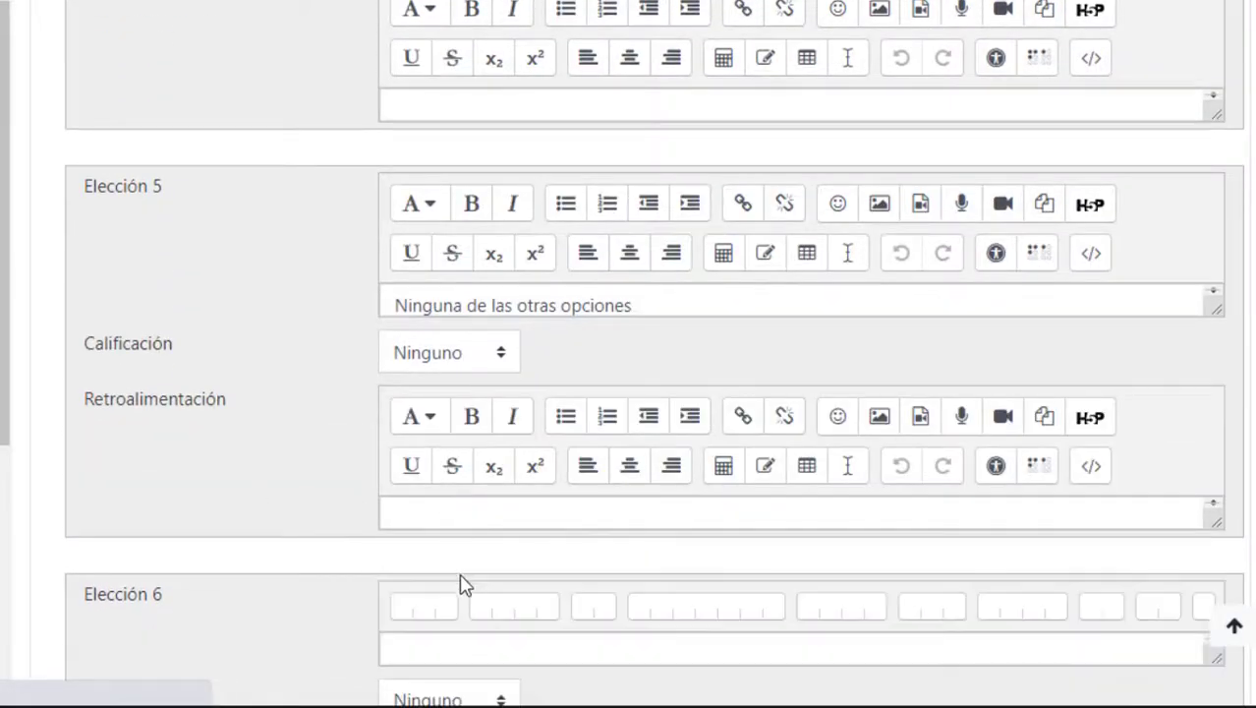
scroll(236, 594, down, 3)
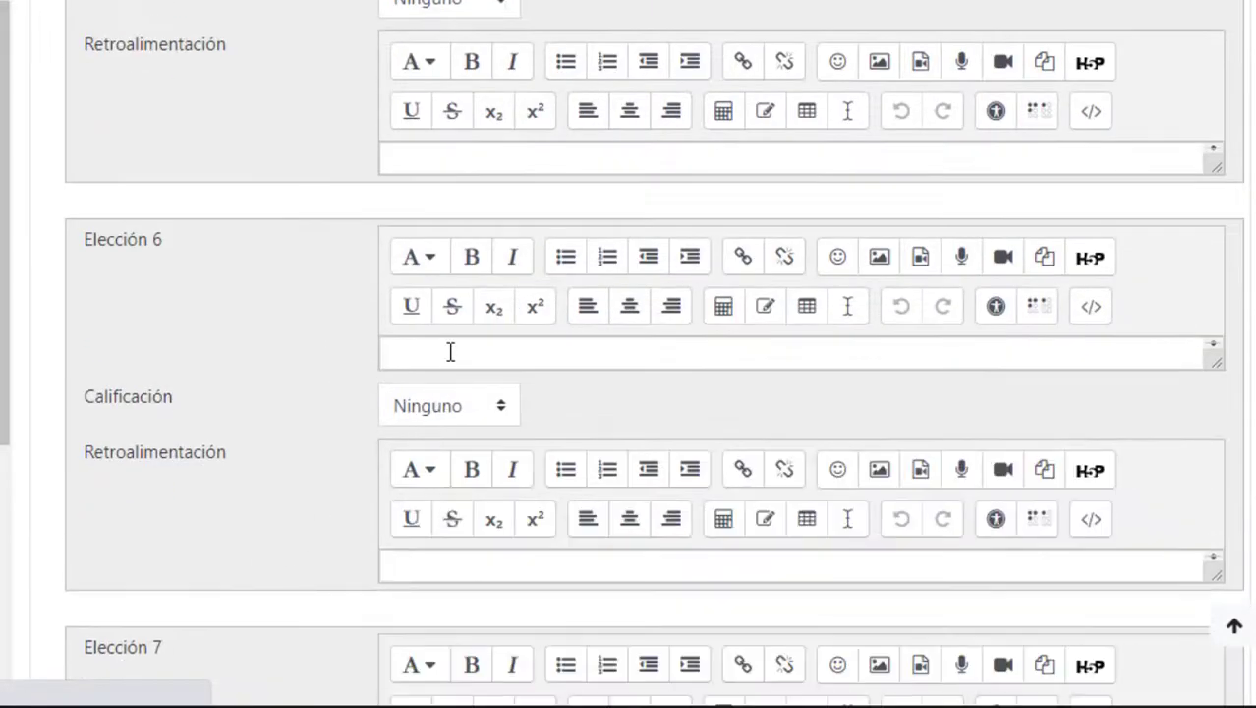
click(449, 352)
text(No s)
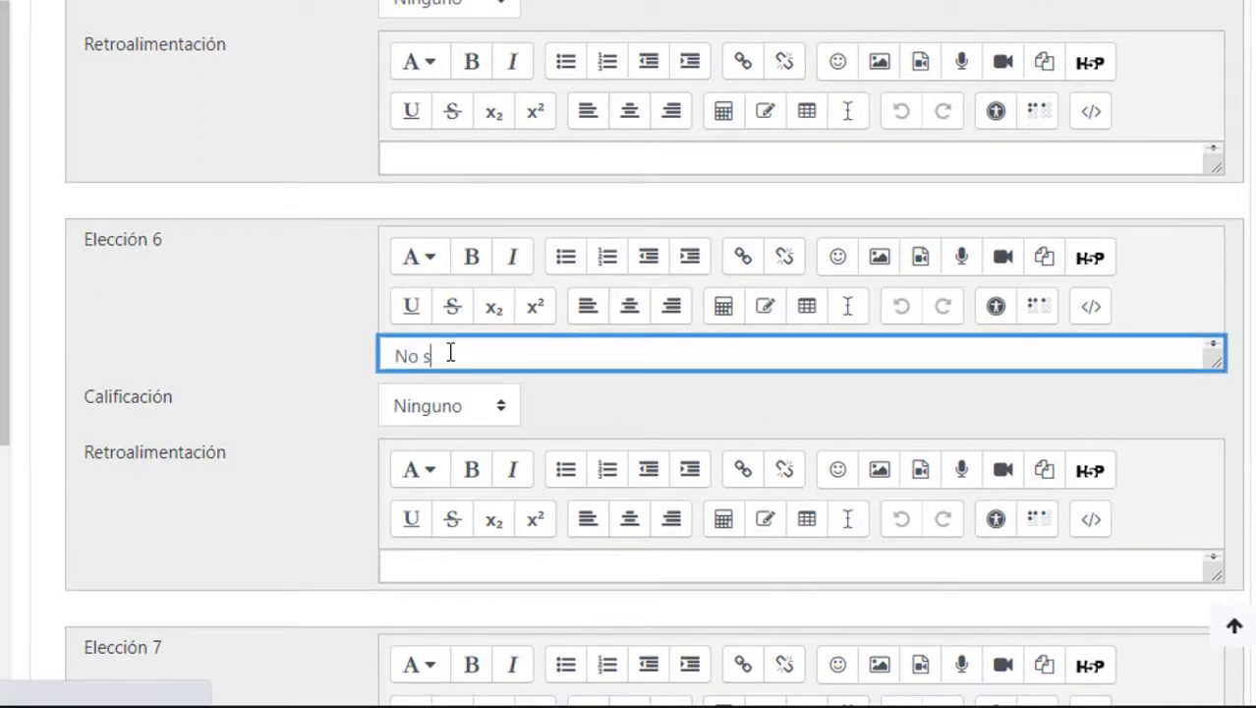
text(abes o No Responde)
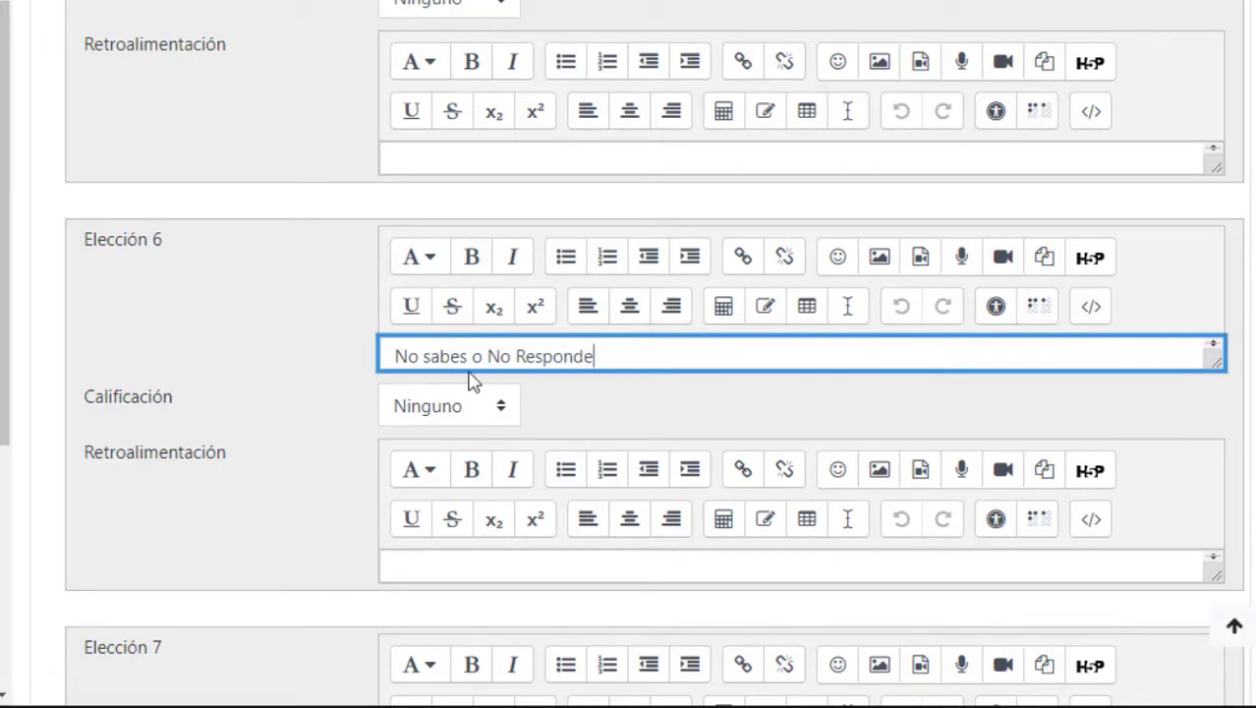
scroll(246, 448, down, 1)
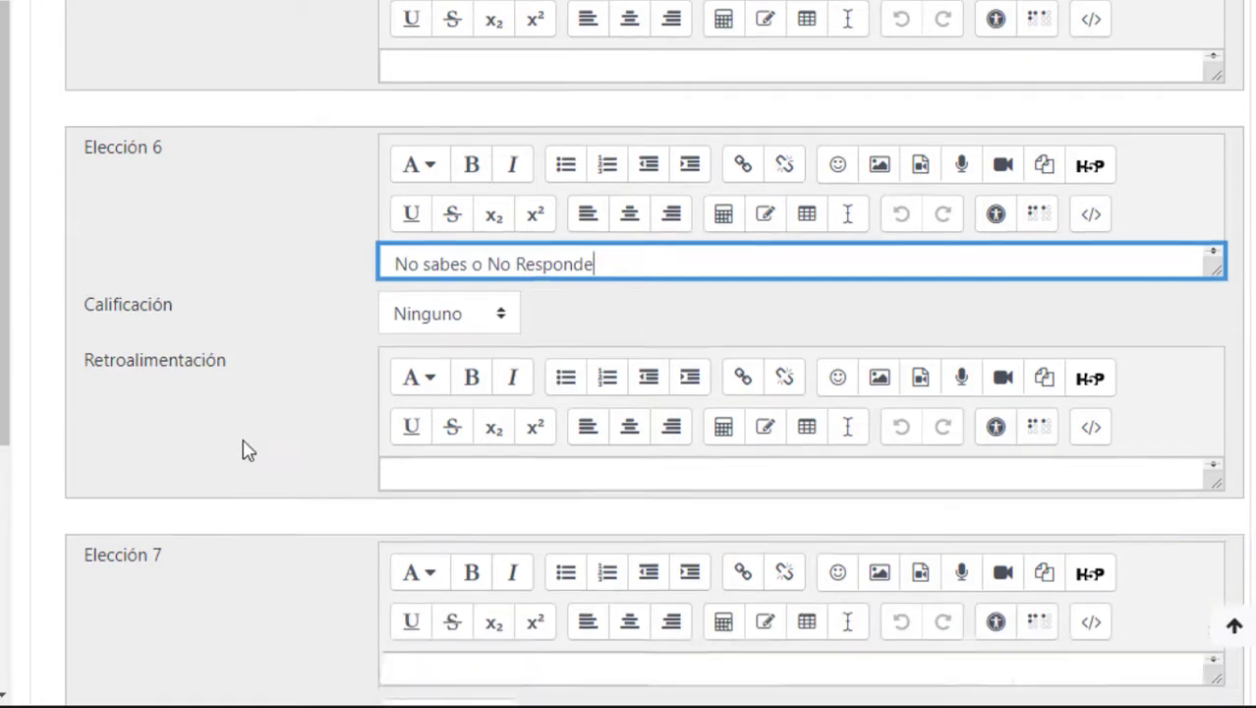
Step: Expand Retroalimentación combinada and examine the default feedback texts for correct, partially correct and incorrect answers
scroll(246, 447, down, 4)
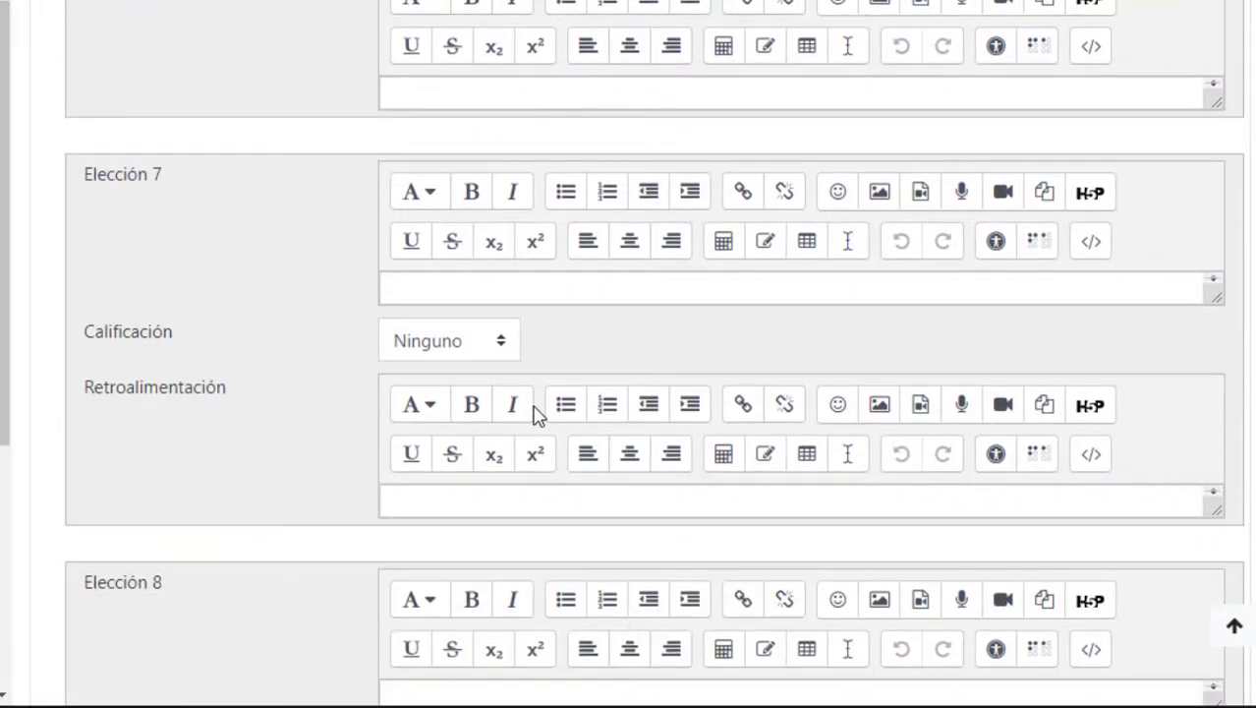
scroll(362, 505, down, 7)
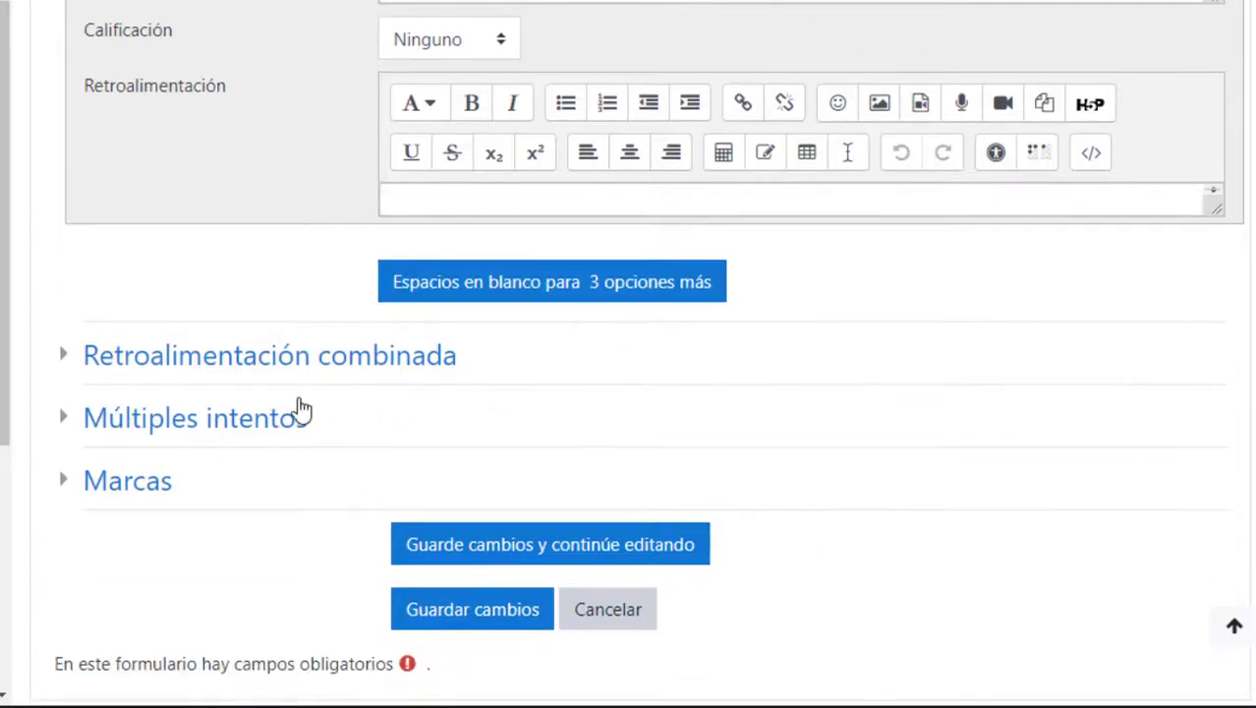
click(204, 360)
scroll(364, 422, down, 2)
scroll(356, 419, down, 1)
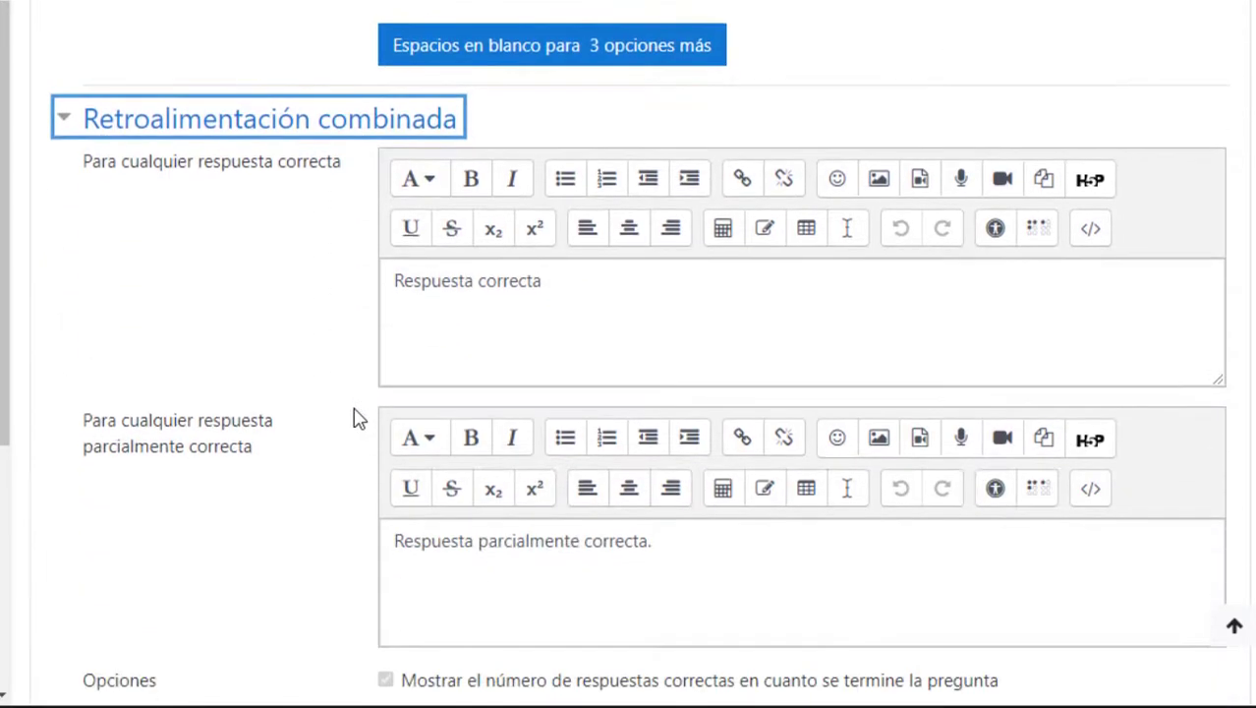
scroll(354, 317, down, 1)
scroll(354, 317, down, 1)
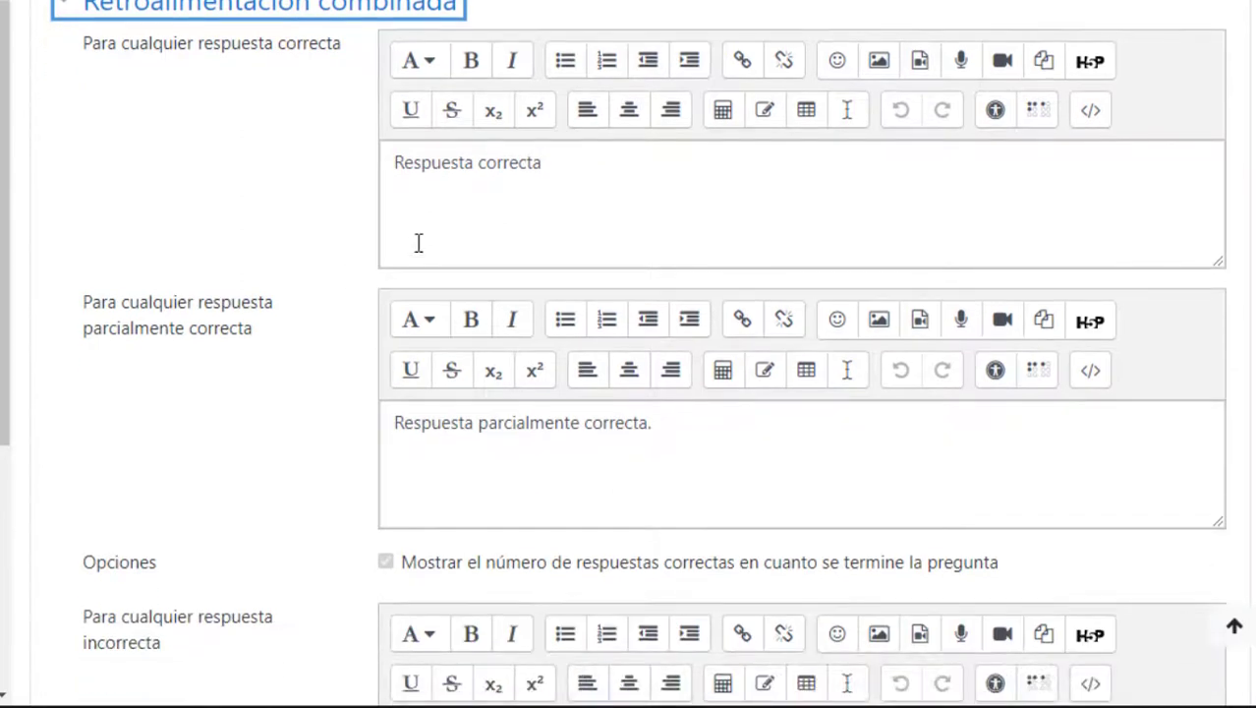
click(550, 172)
drag(546, 163, 378, 164)
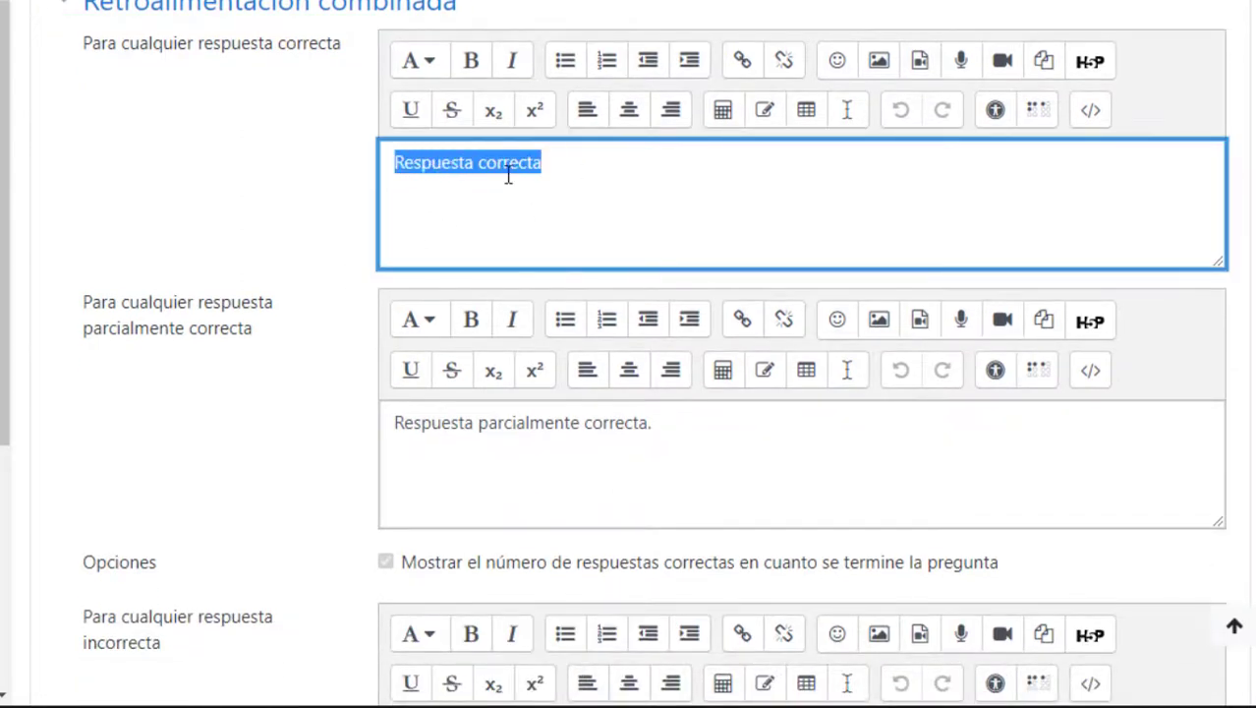
click(519, 167)
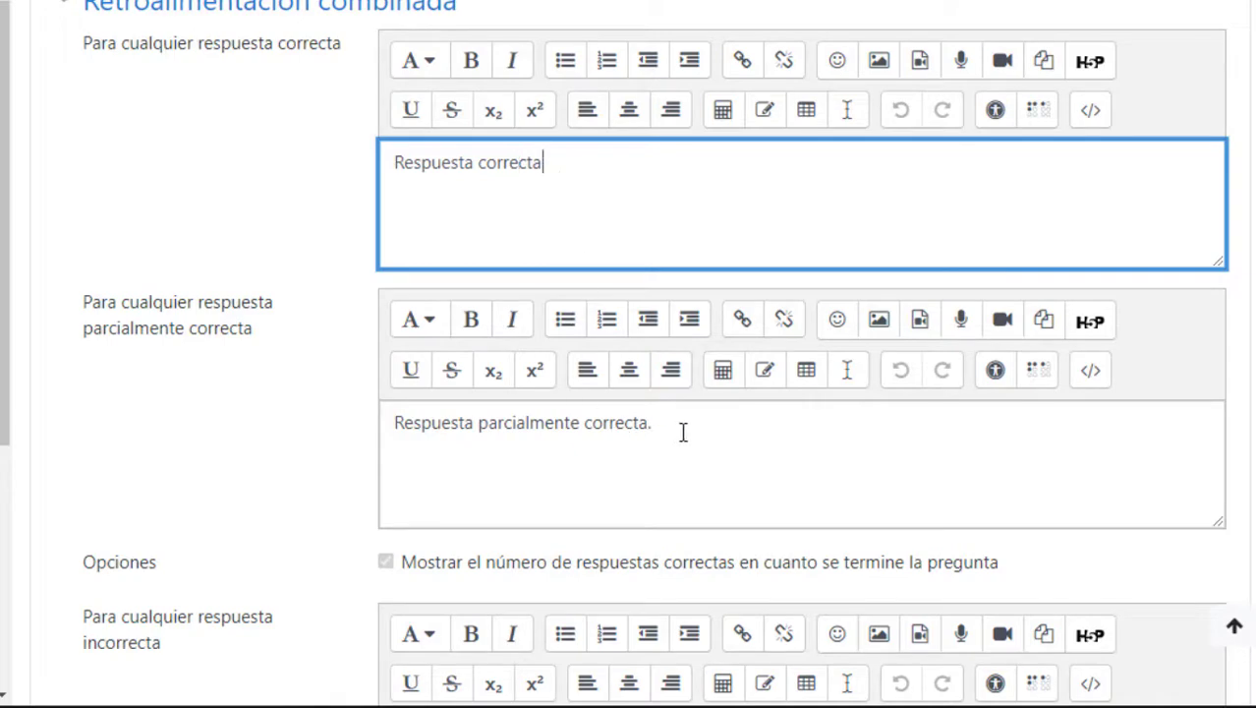
drag(654, 424, 384, 413)
click(544, 458)
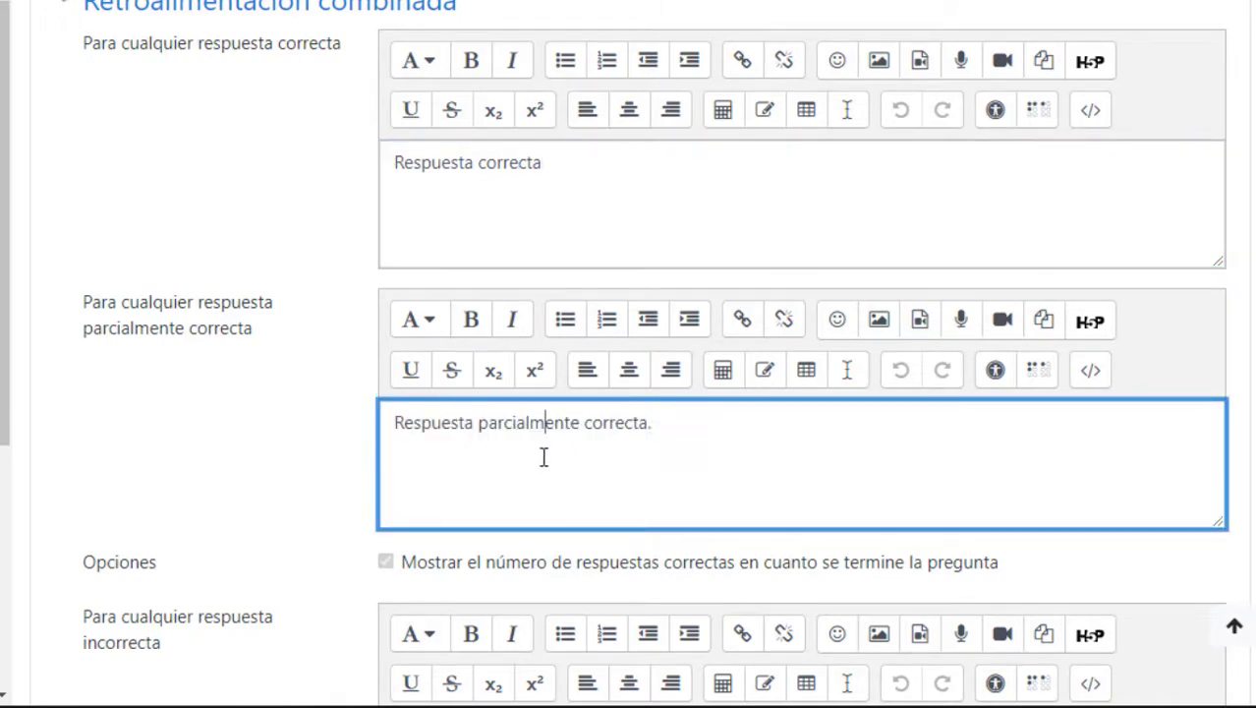
scroll(616, 457, down, 3)
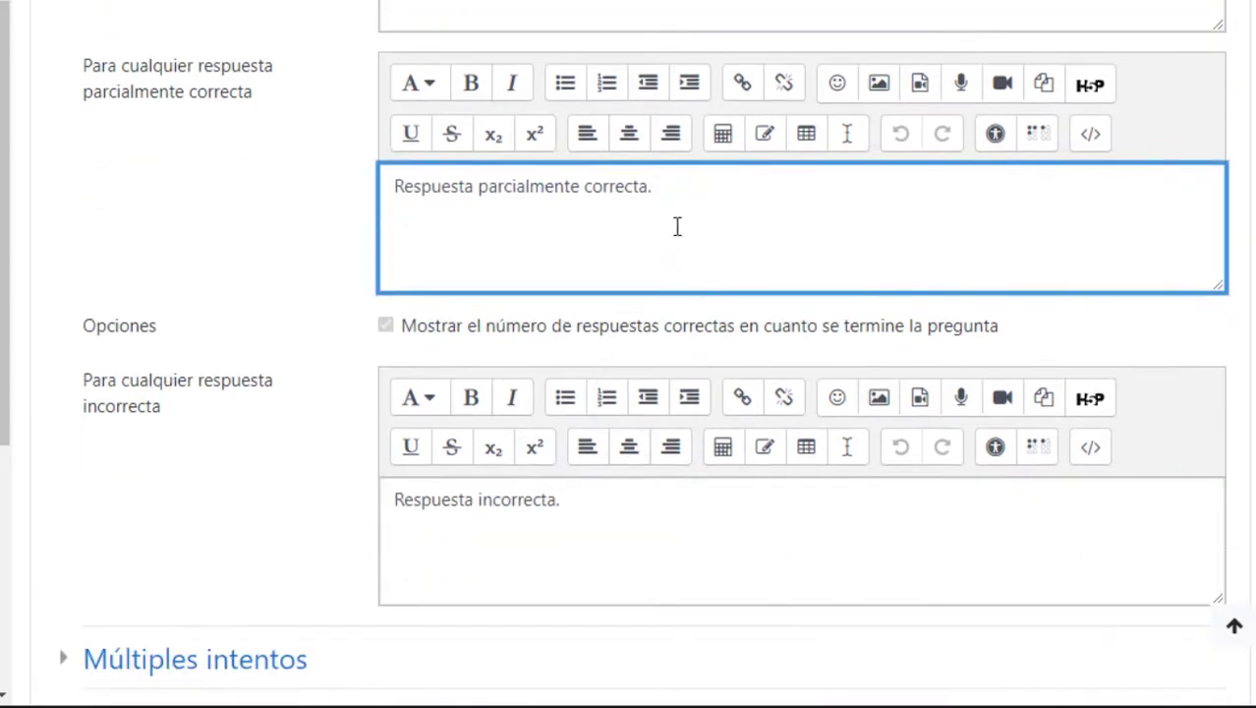
scroll(627, 540, down, 3)
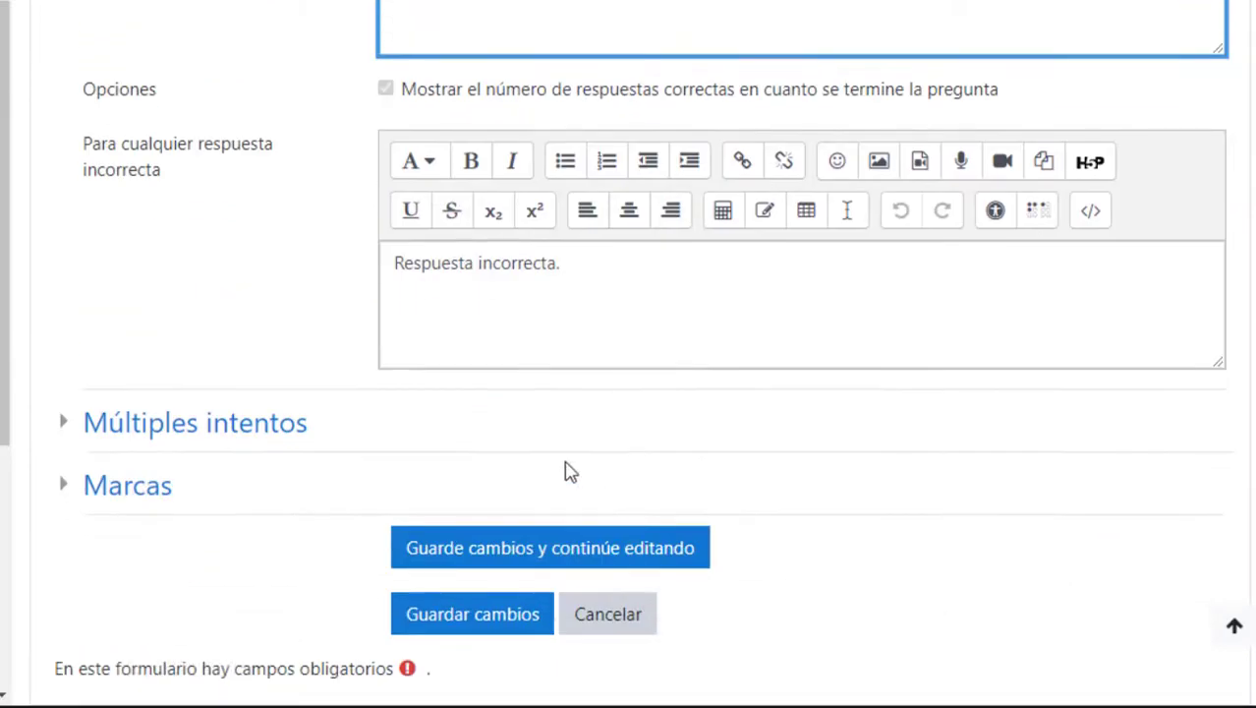
click(591, 287)
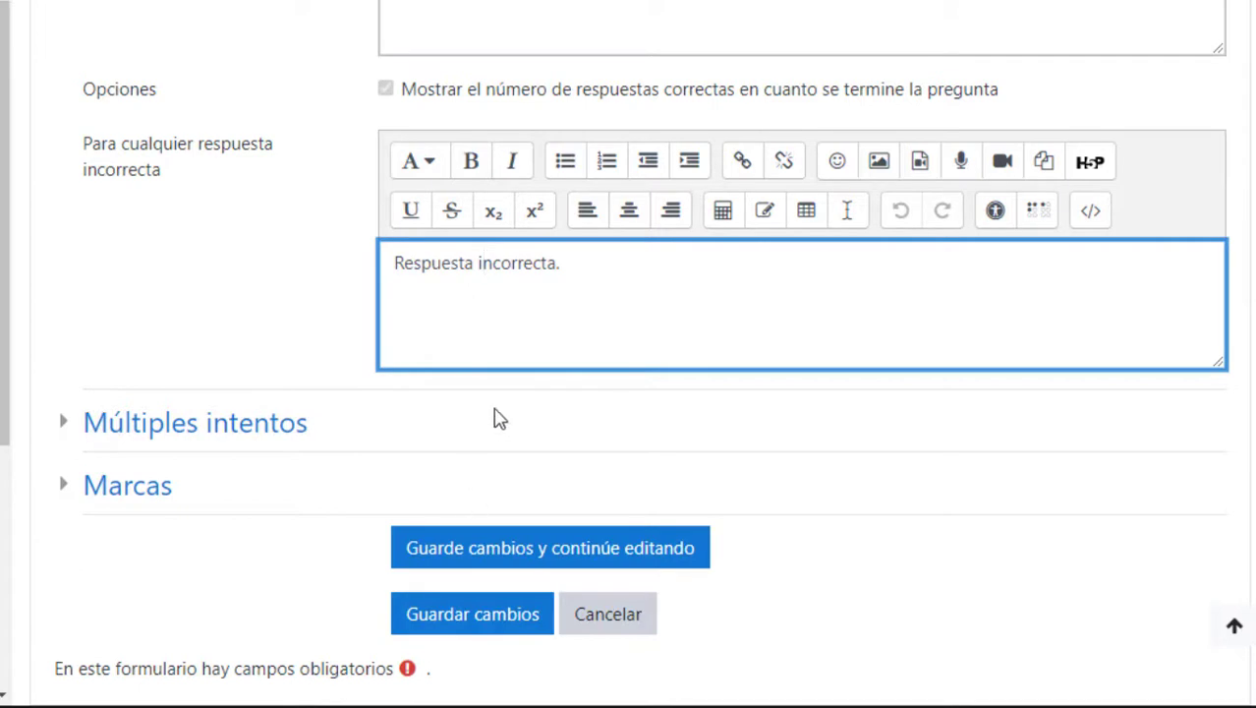
Step: Expand Múltiples intentos and set the penalty for each incorrect attempt to 100%
scroll(351, 484, down, 1)
click(210, 312)
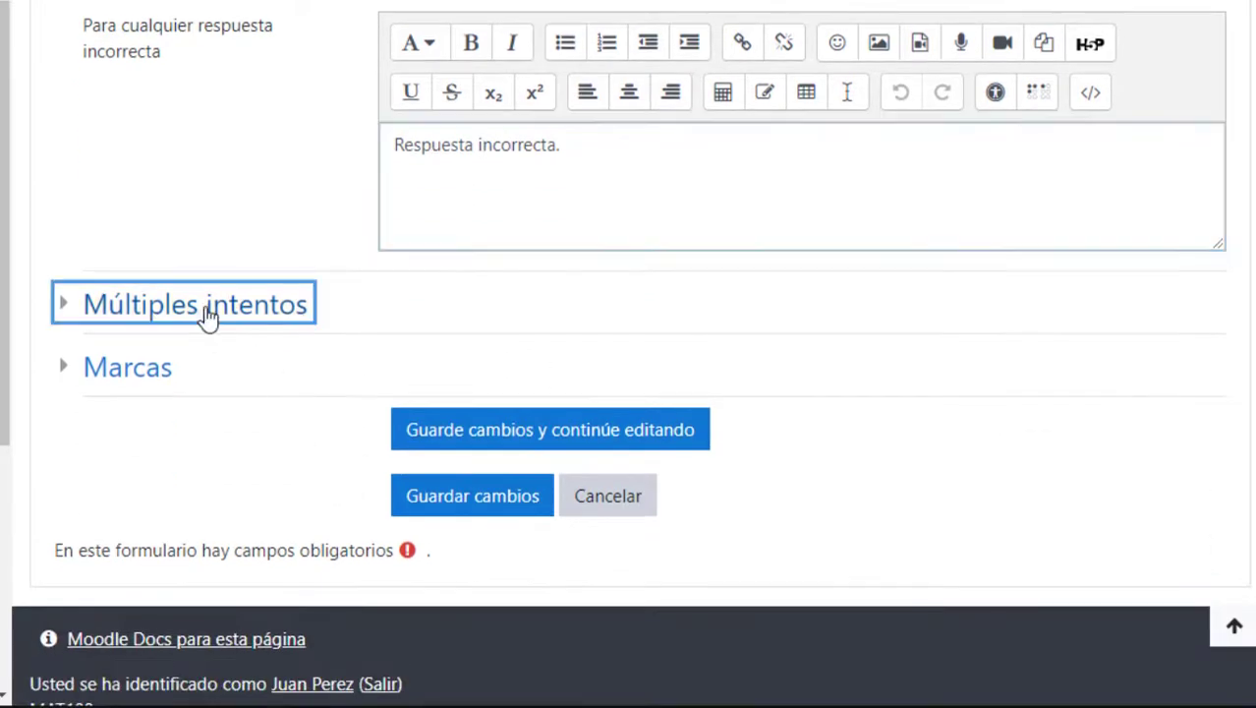
scroll(553, 430, down, 3)
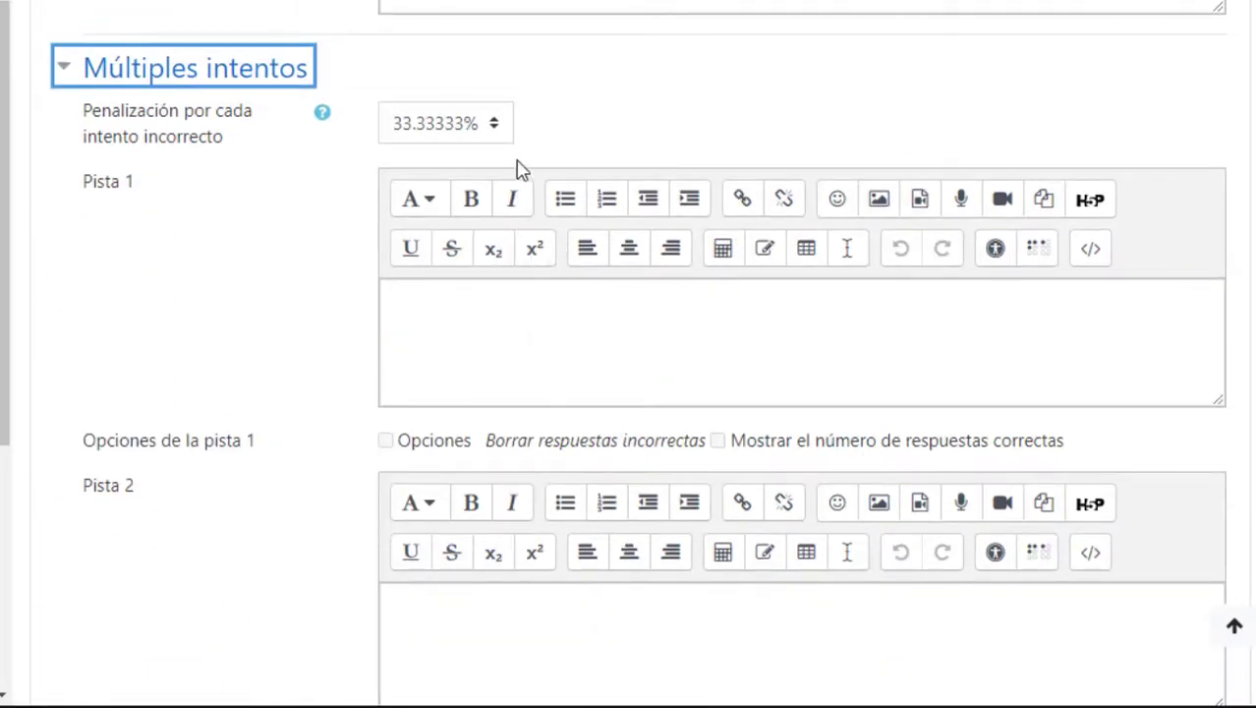
click(494, 126)
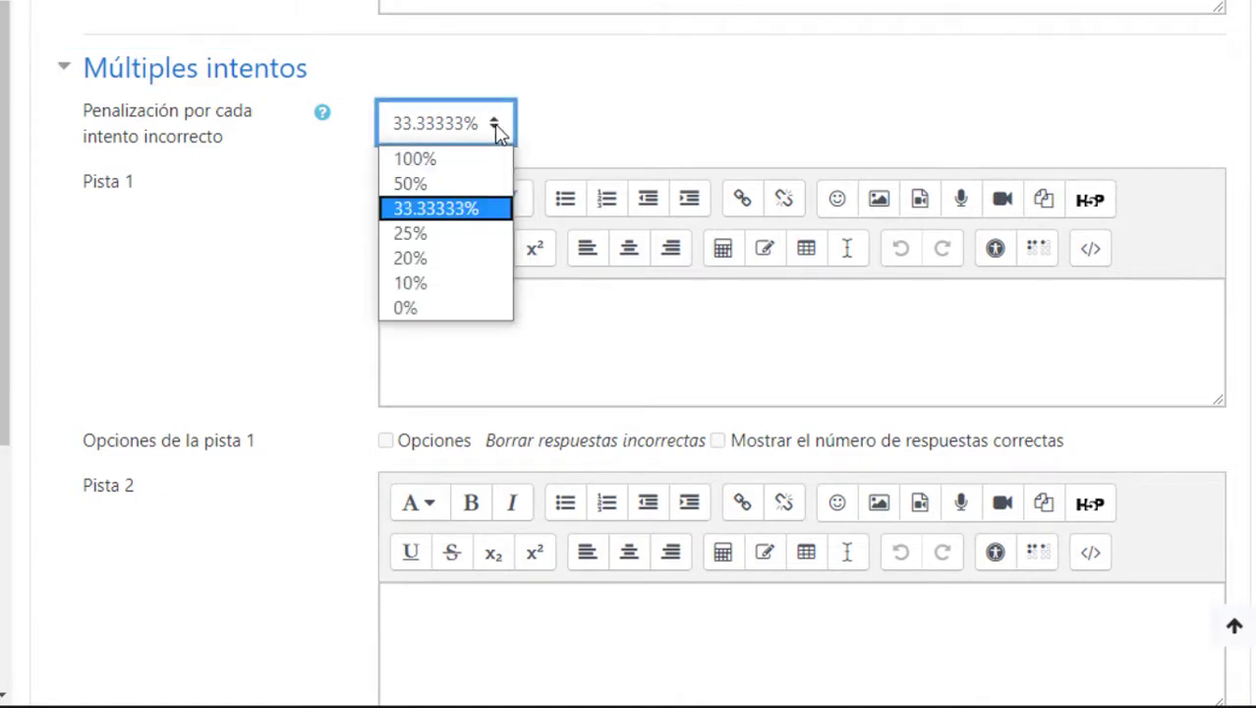
click(427, 159)
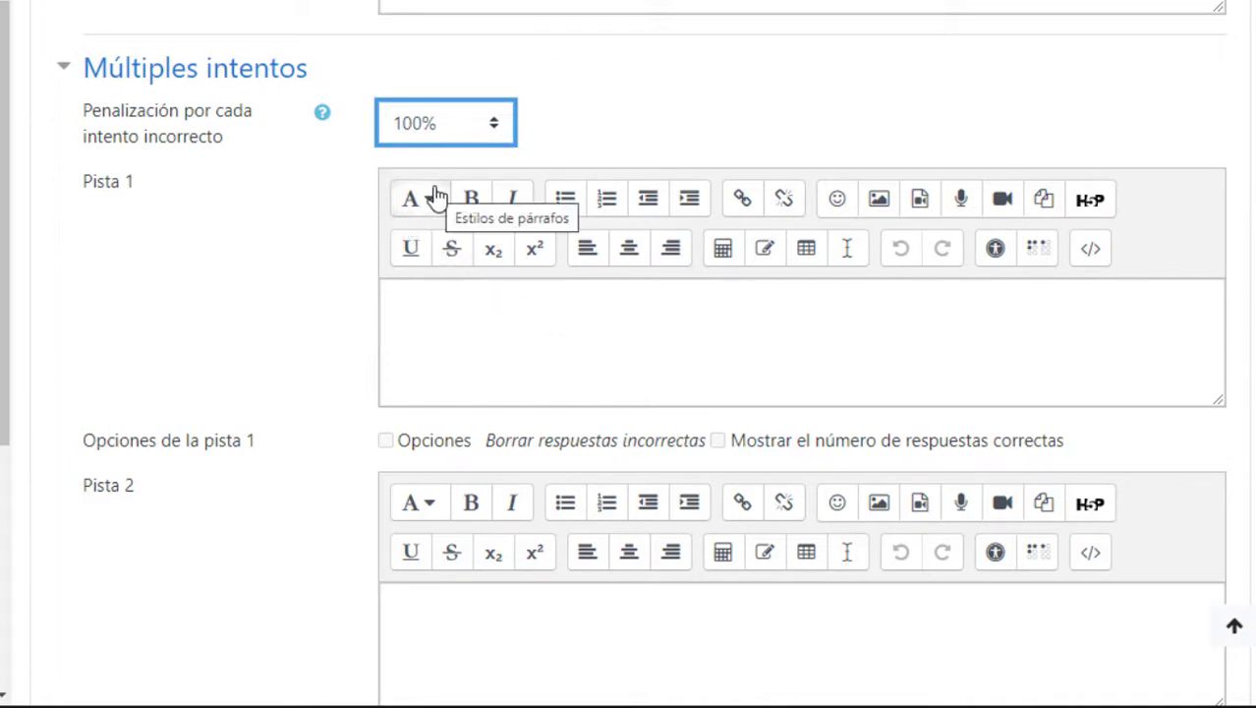
Step: Try a 33.33333% penalty for each incorrect attempt, and return it to 100%
click(438, 134)
click(435, 209)
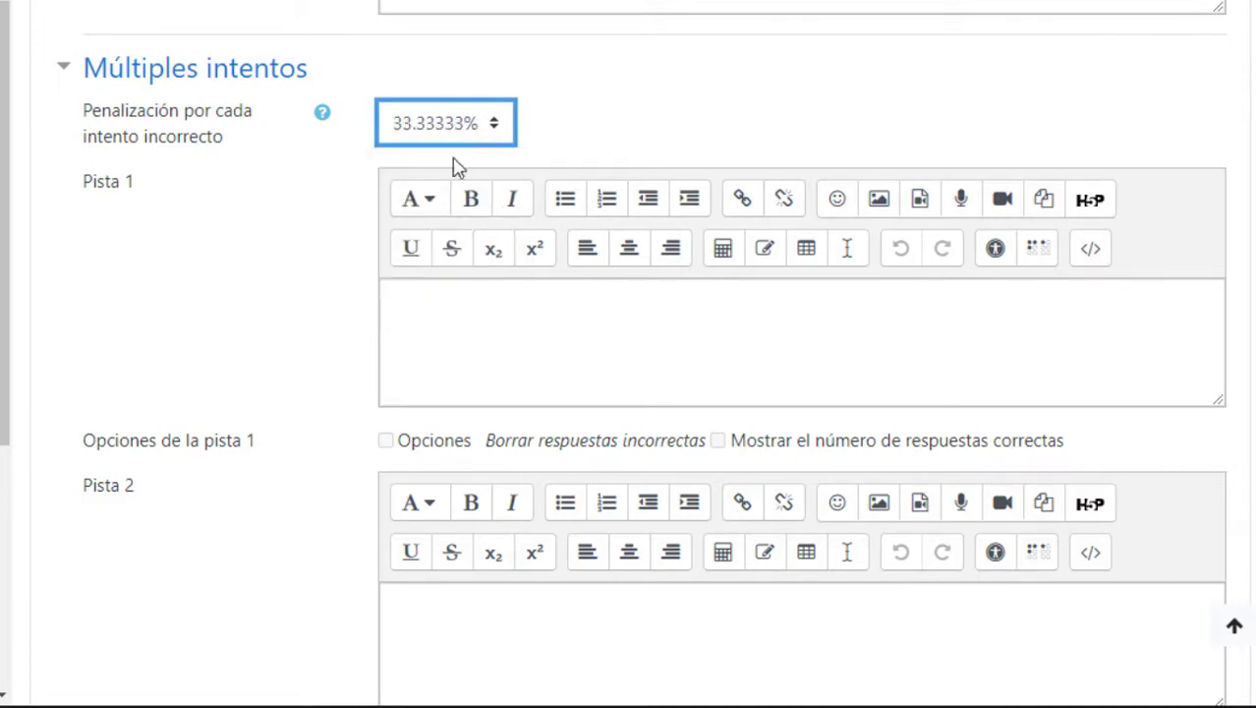
click(462, 135)
click(457, 158)
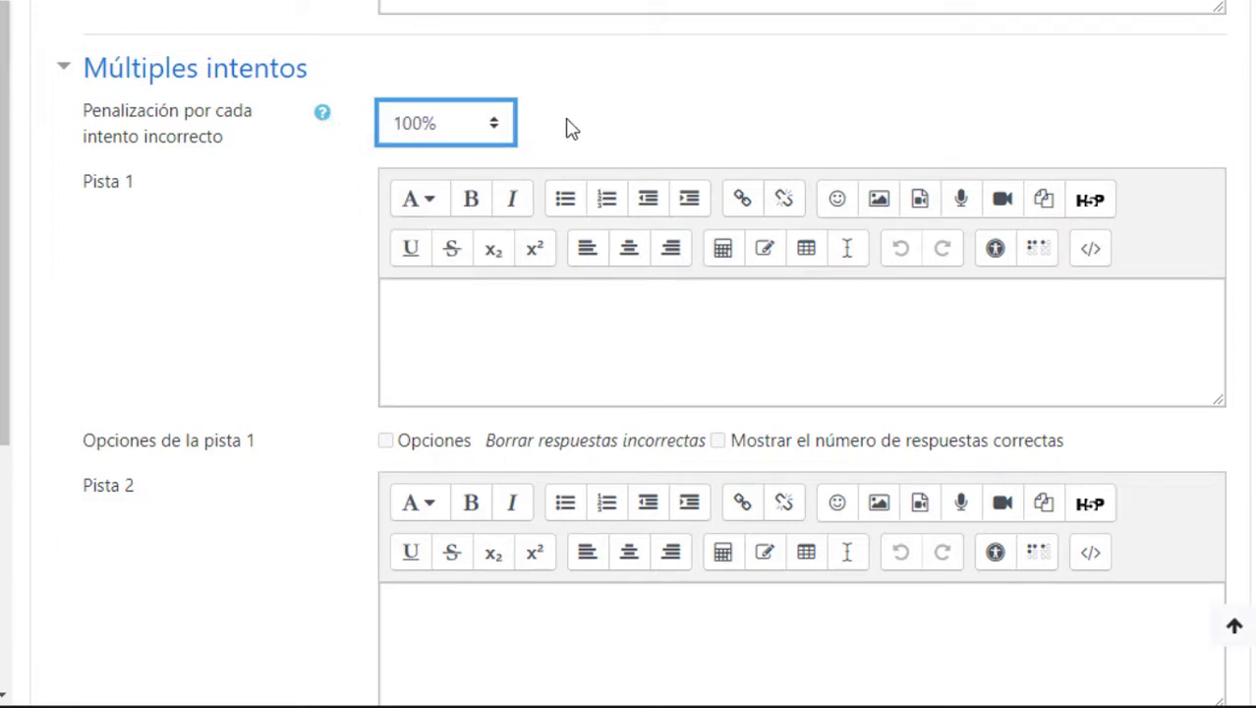
scroll(384, 133, up, 1)
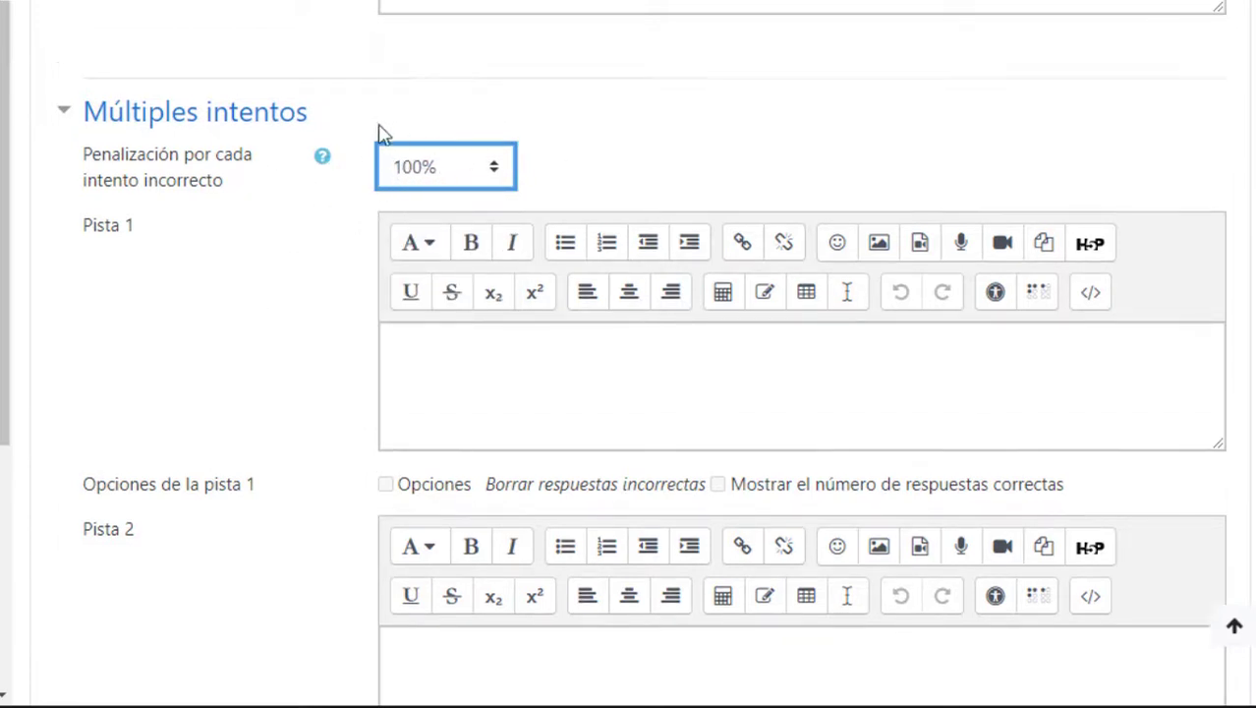
click(440, 175)
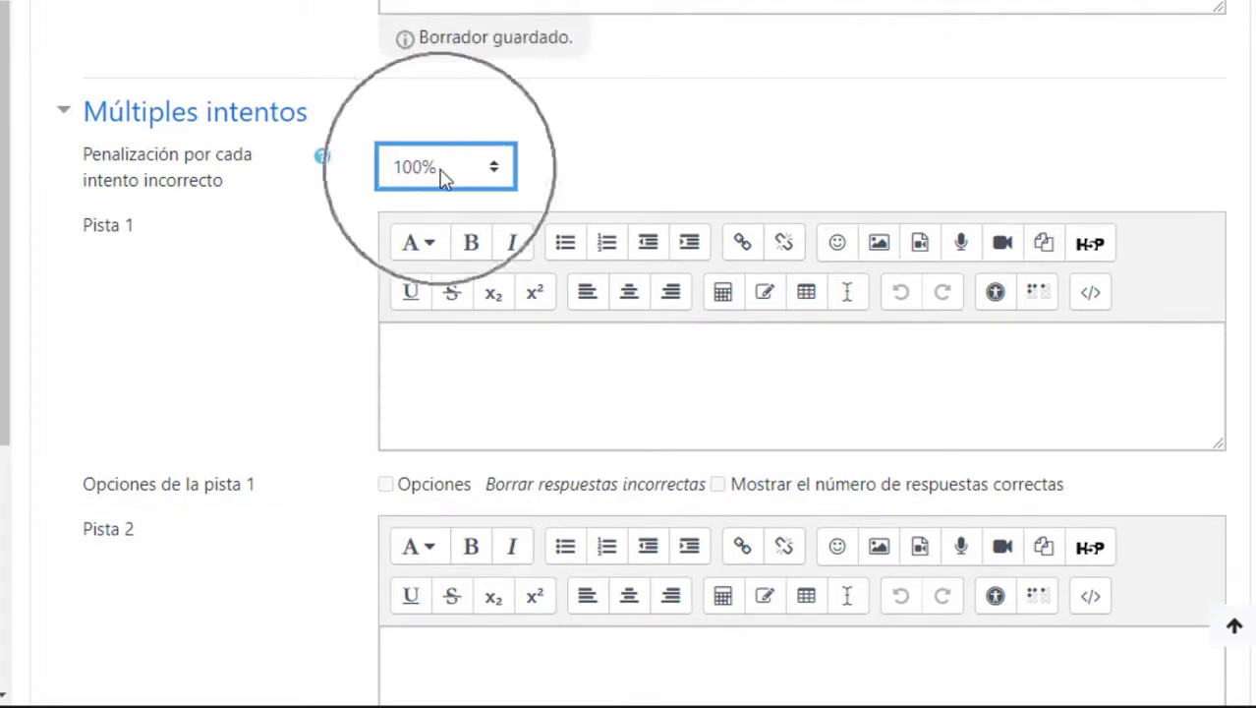
Step: Examine the hint fields Pista 1 and Pista 2 and their options in the Múltiples intentos section
scroll(351, 322, down, 1)
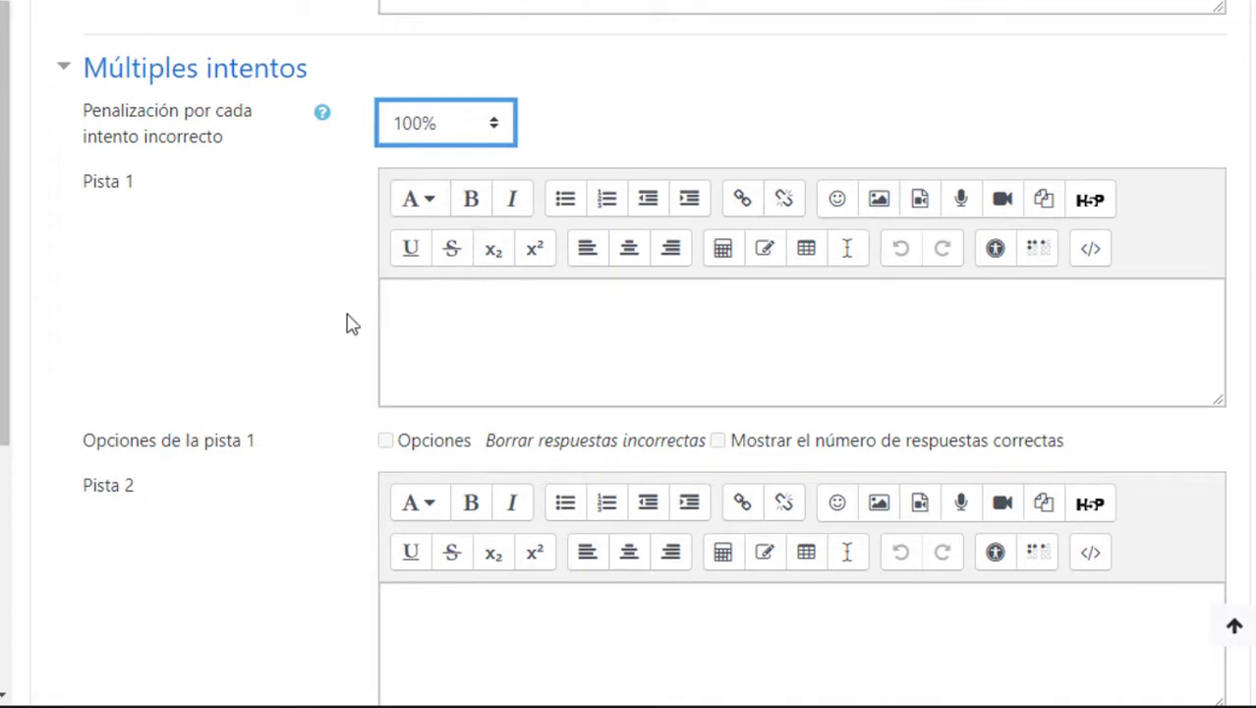
scroll(334, 326, down, 5)
scroll(334, 326, up, 5)
scroll(328, 316, up, 3)
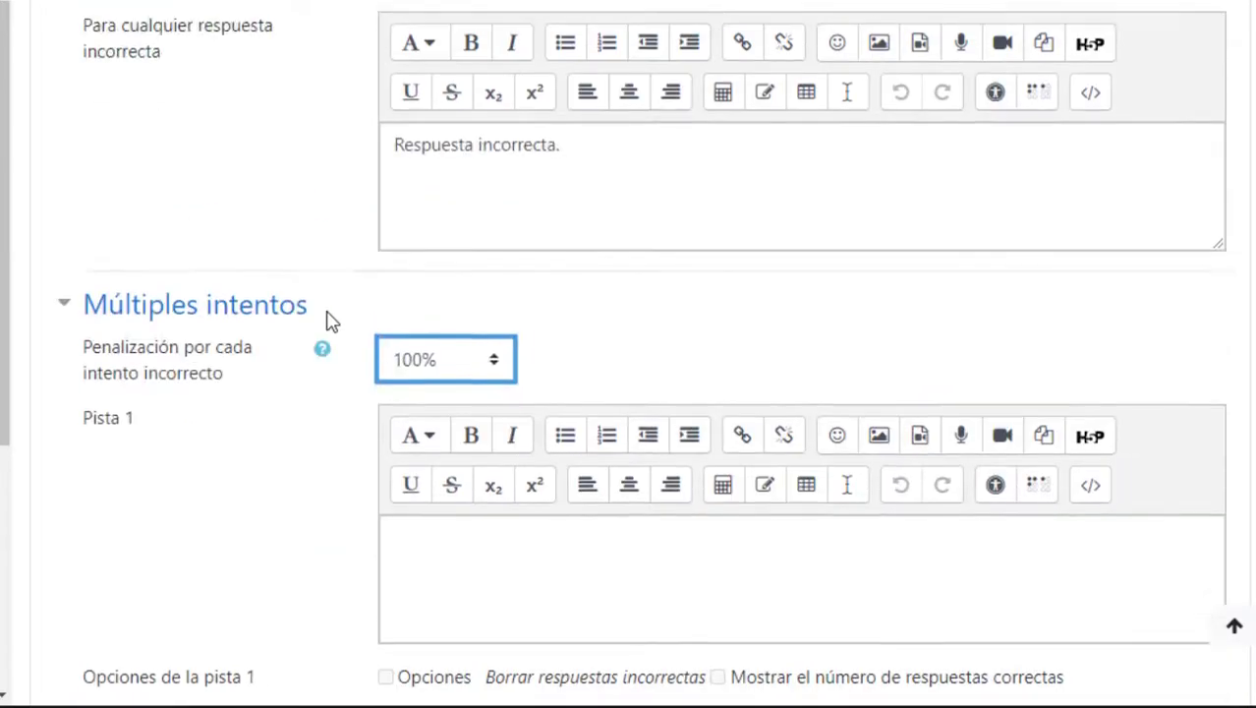
scroll(329, 320, down, 3)
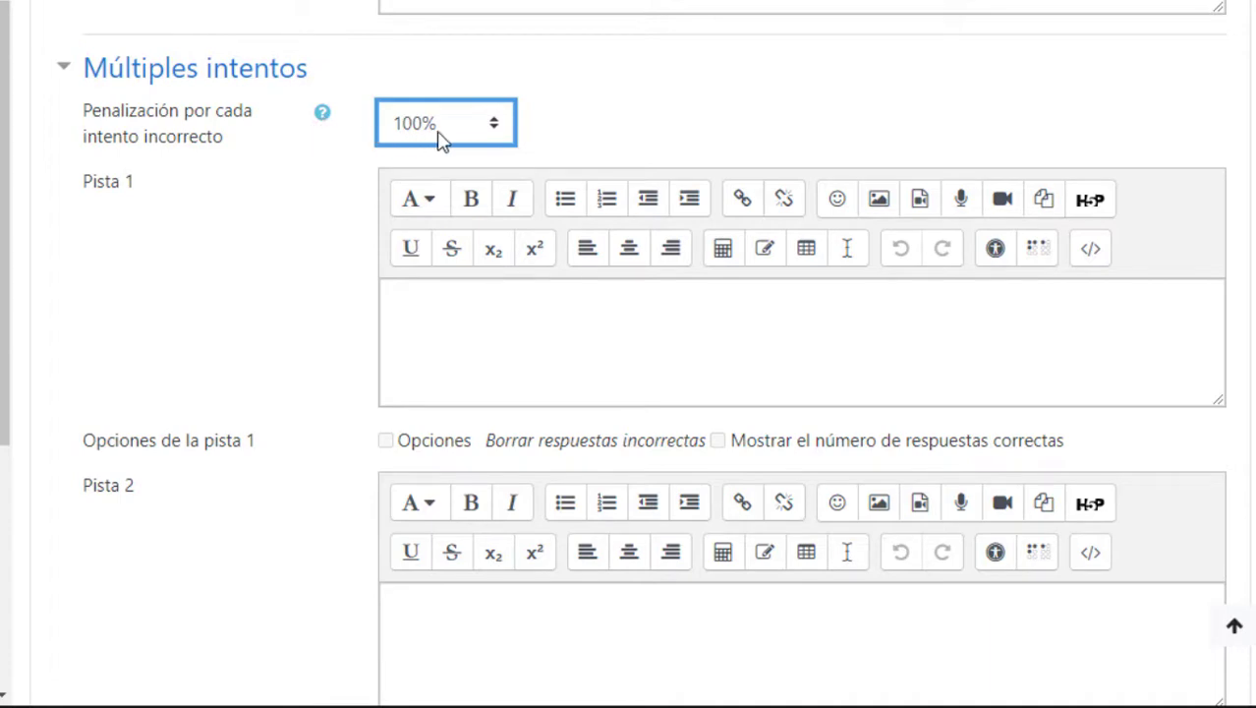
scroll(364, 325, down, 4)
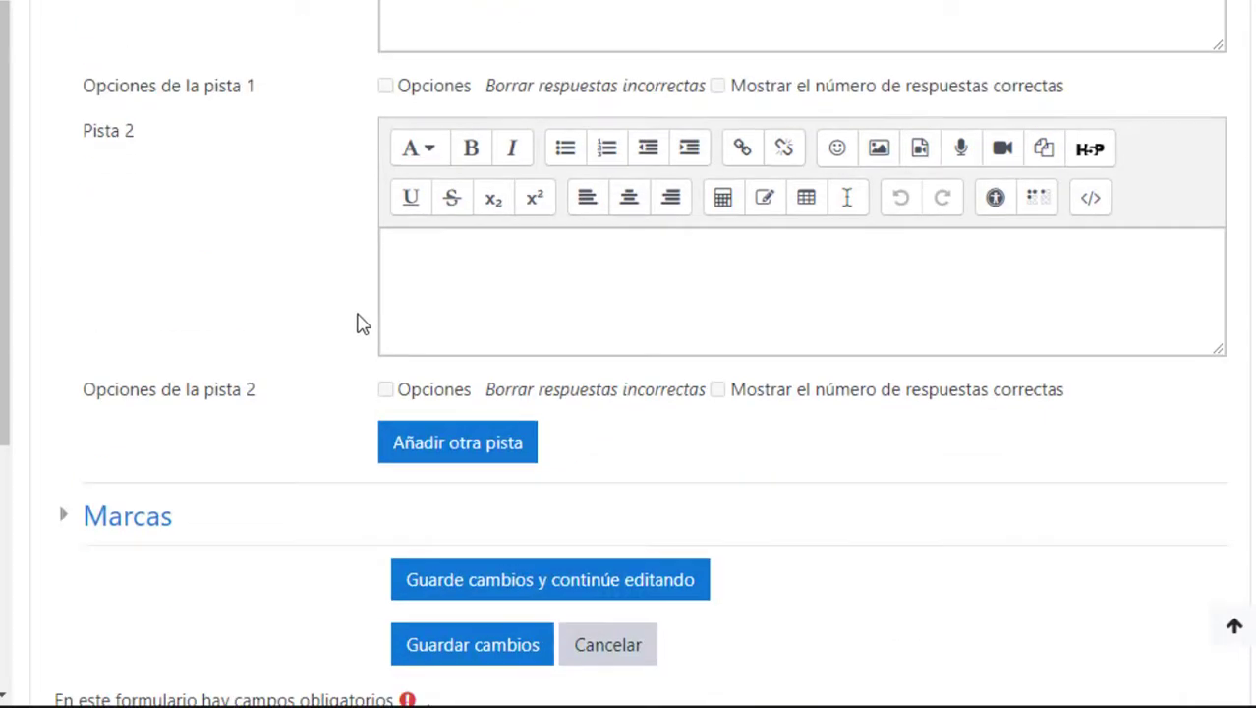
scroll(360, 322, up, 4)
scroll(360, 323, down, 1)
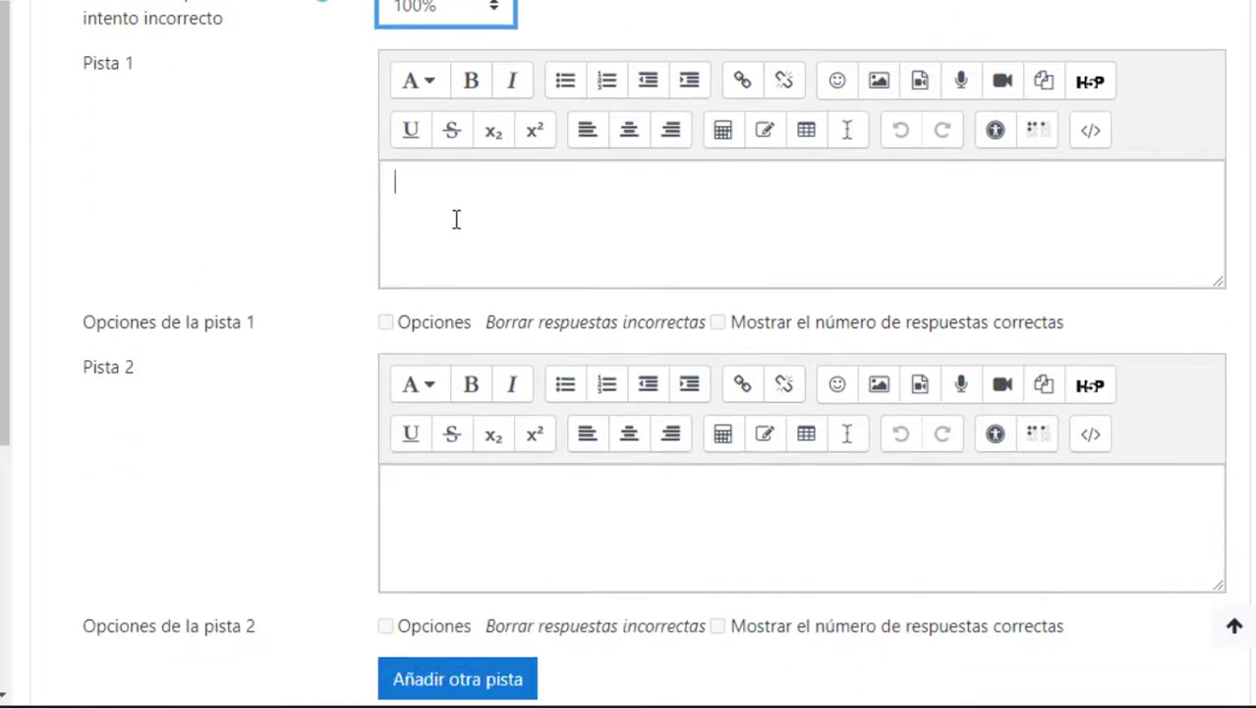
click(497, 493)
scroll(452, 251, up, 1)
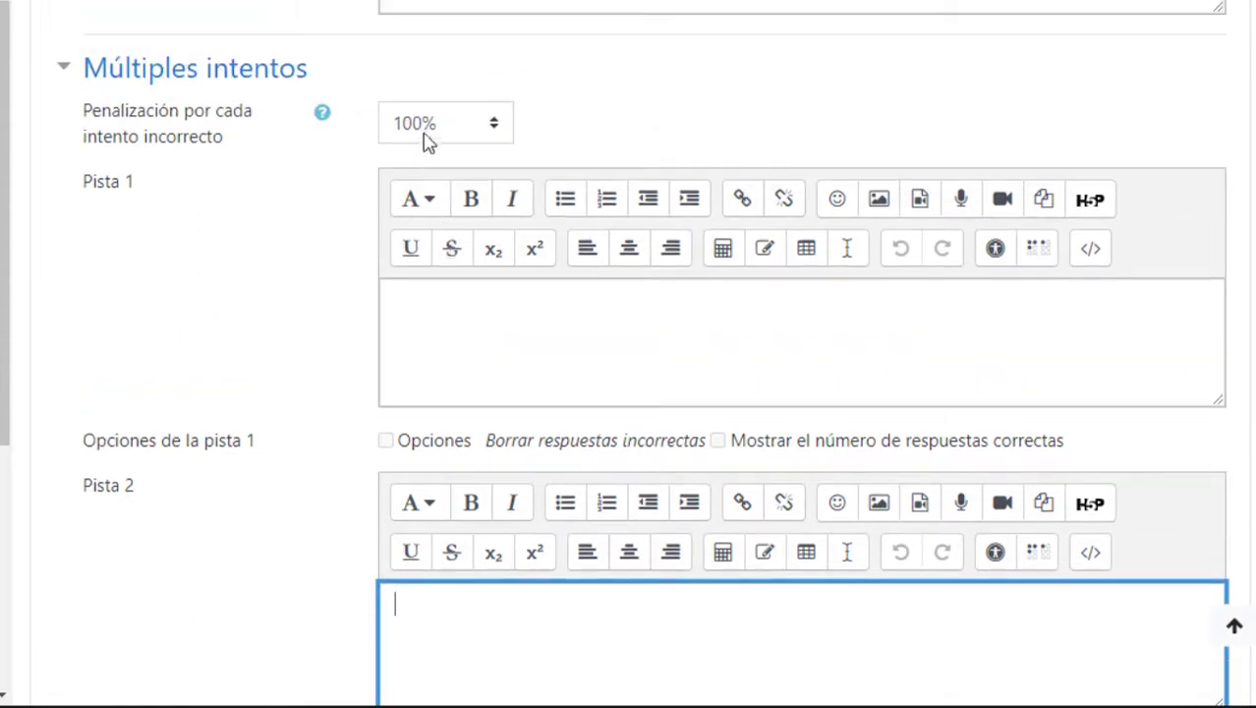
scroll(521, 444, down, 1)
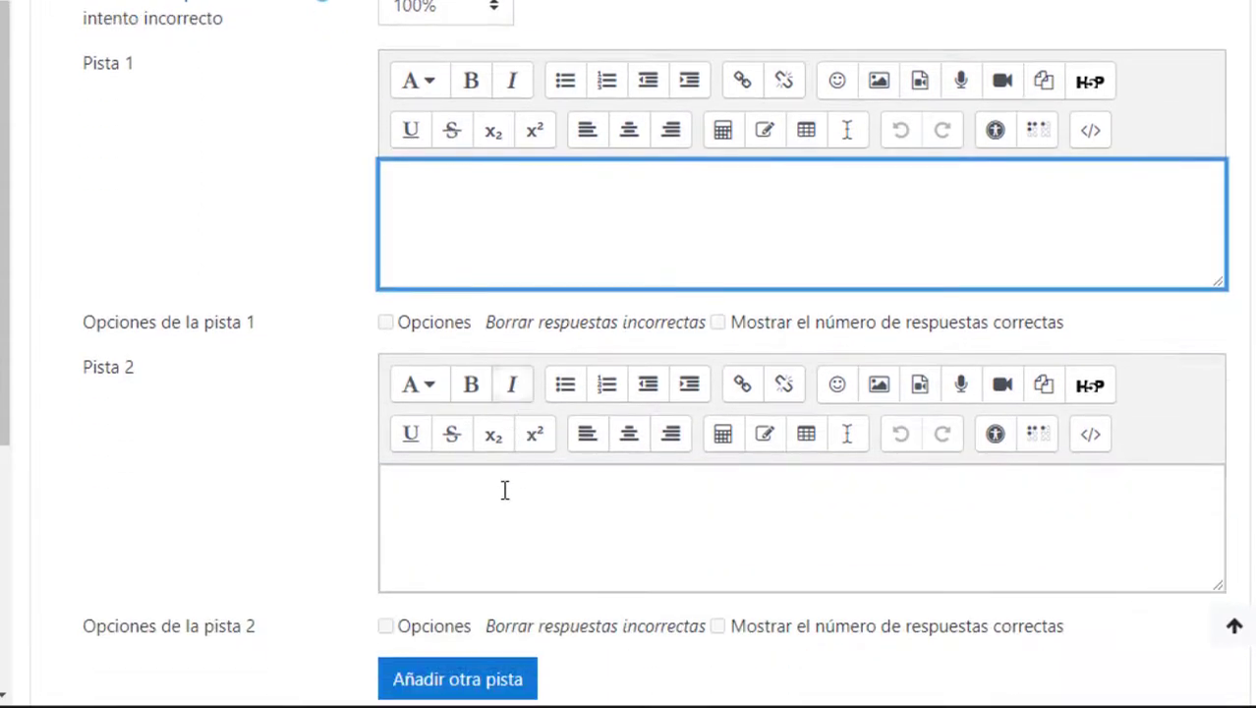
click(504, 495)
scroll(482, 388, down, 3)
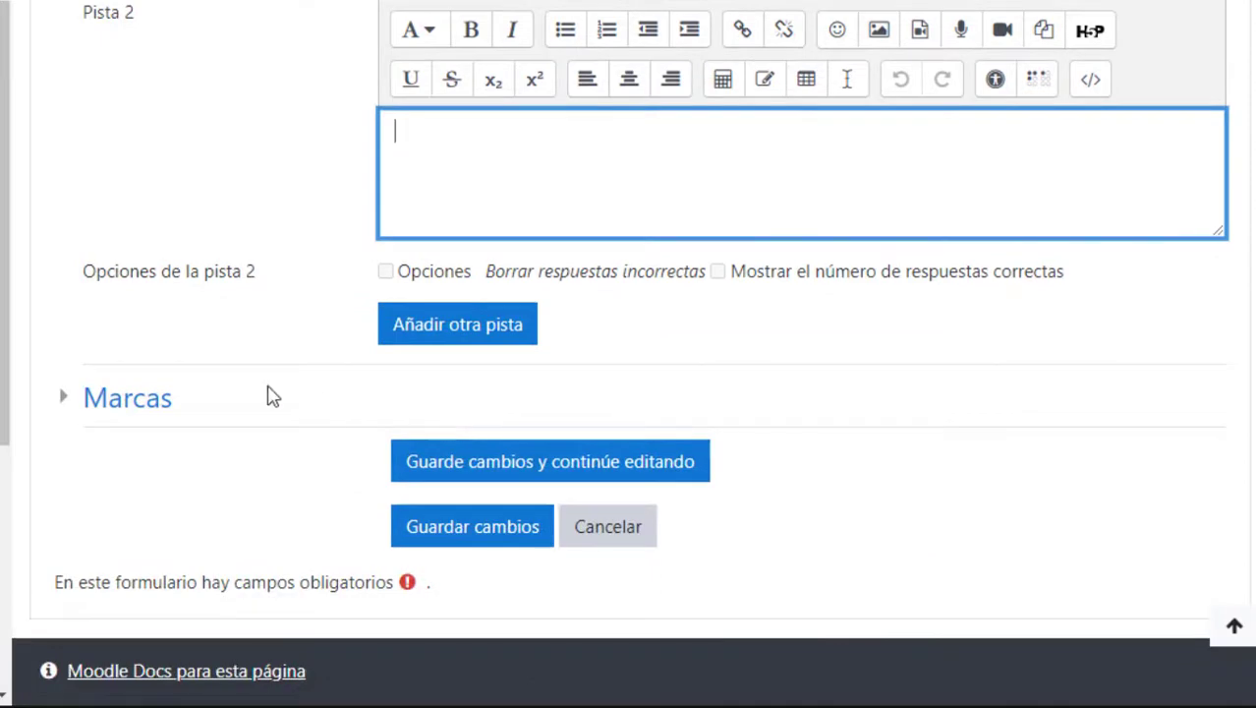
Step: Expand Marcas and review the question's tags, combined feedback, name, statement, default mark and general feedback
click(141, 405)
scroll(417, 421, down, 2)
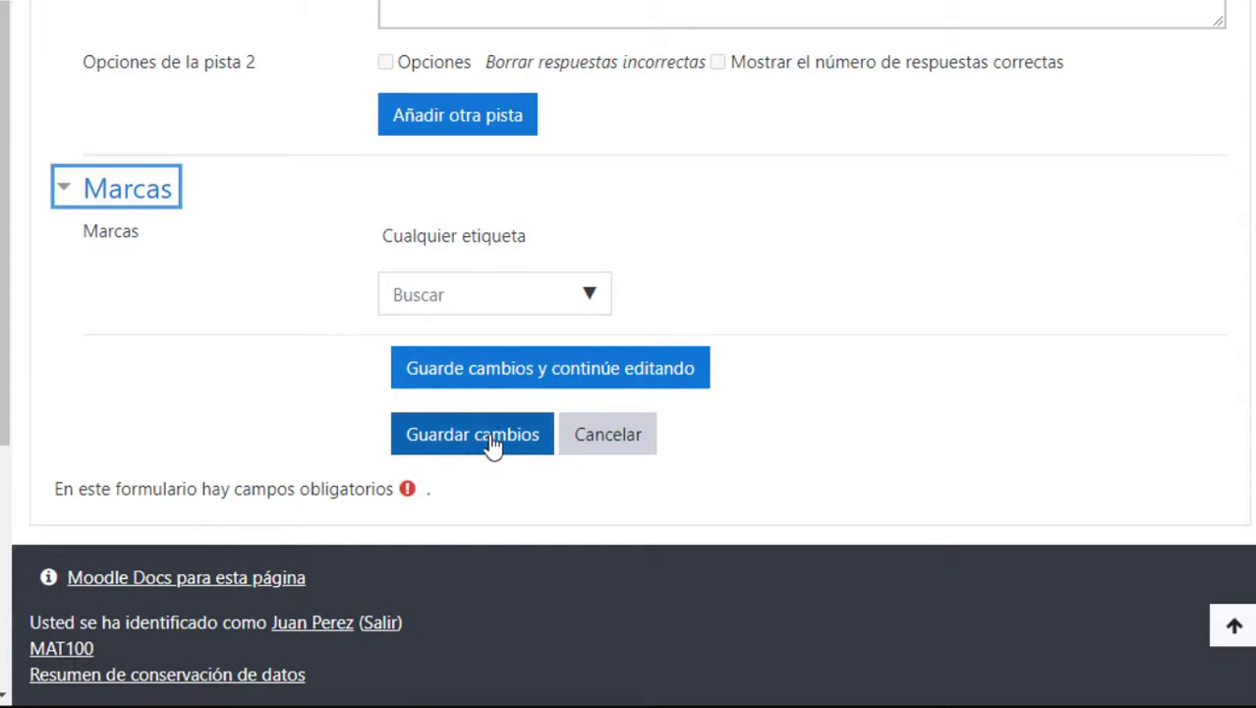
scroll(826, 409, up, 6)
scroll(826, 407, up, 20)
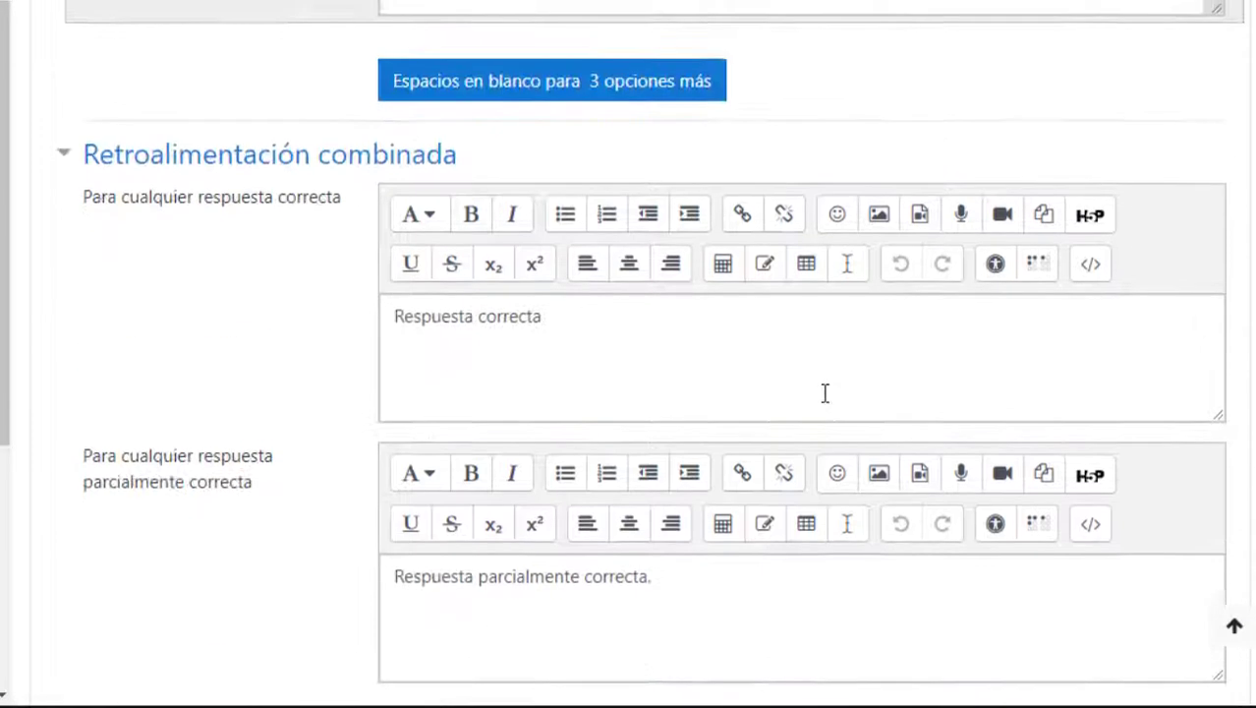
scroll(826, 400, up, 10)
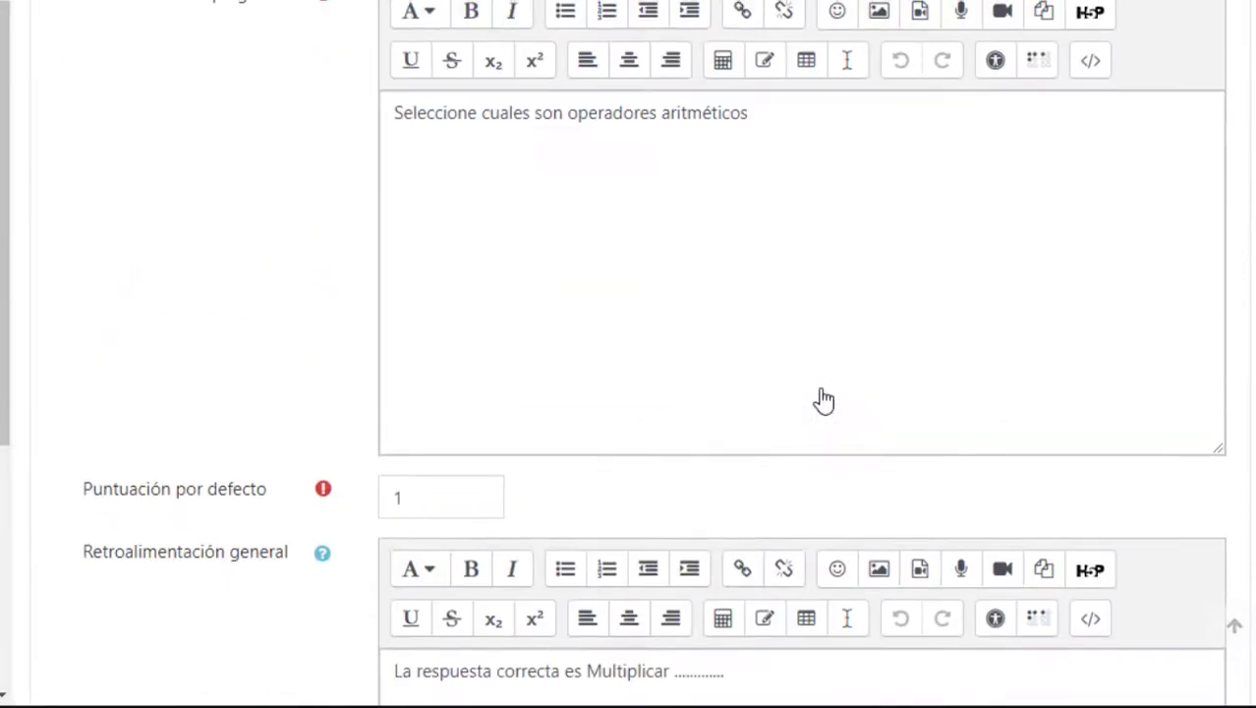
scroll(786, 390, down, 1)
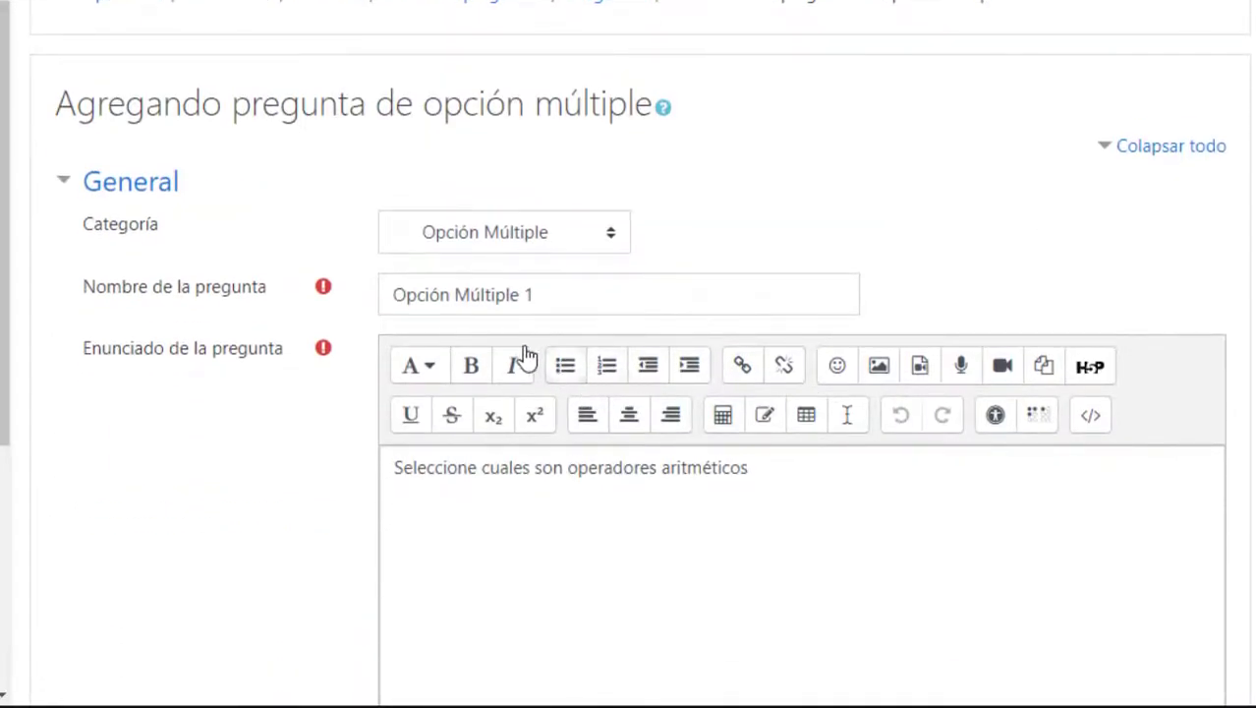
scroll(521, 339, down, 3)
click(423, 370)
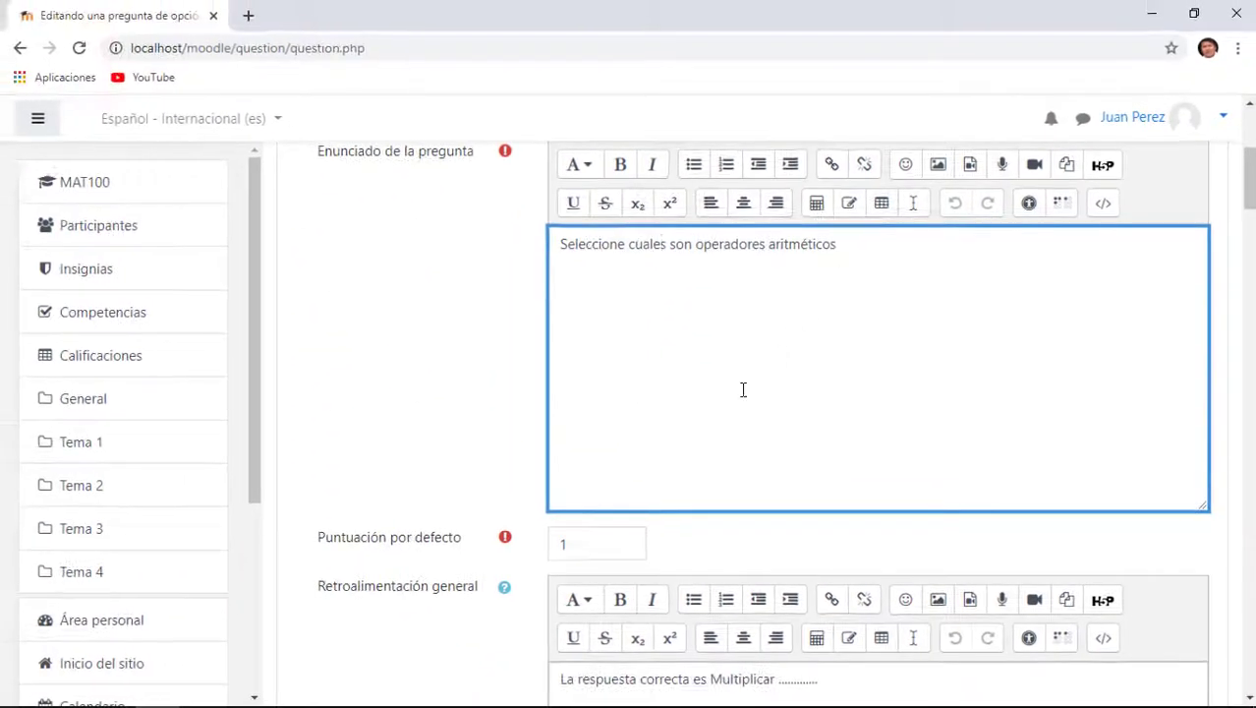
scroll(629, 305, down, 3)
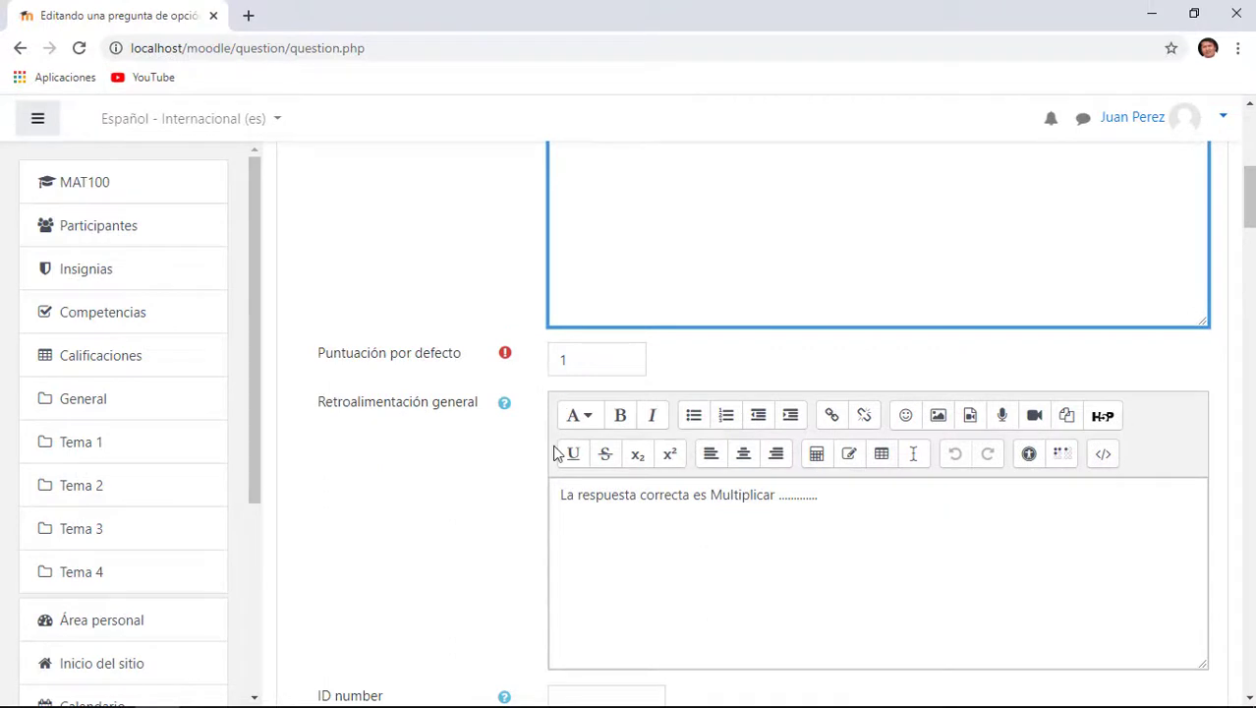
scroll(593, 416, down, 2)
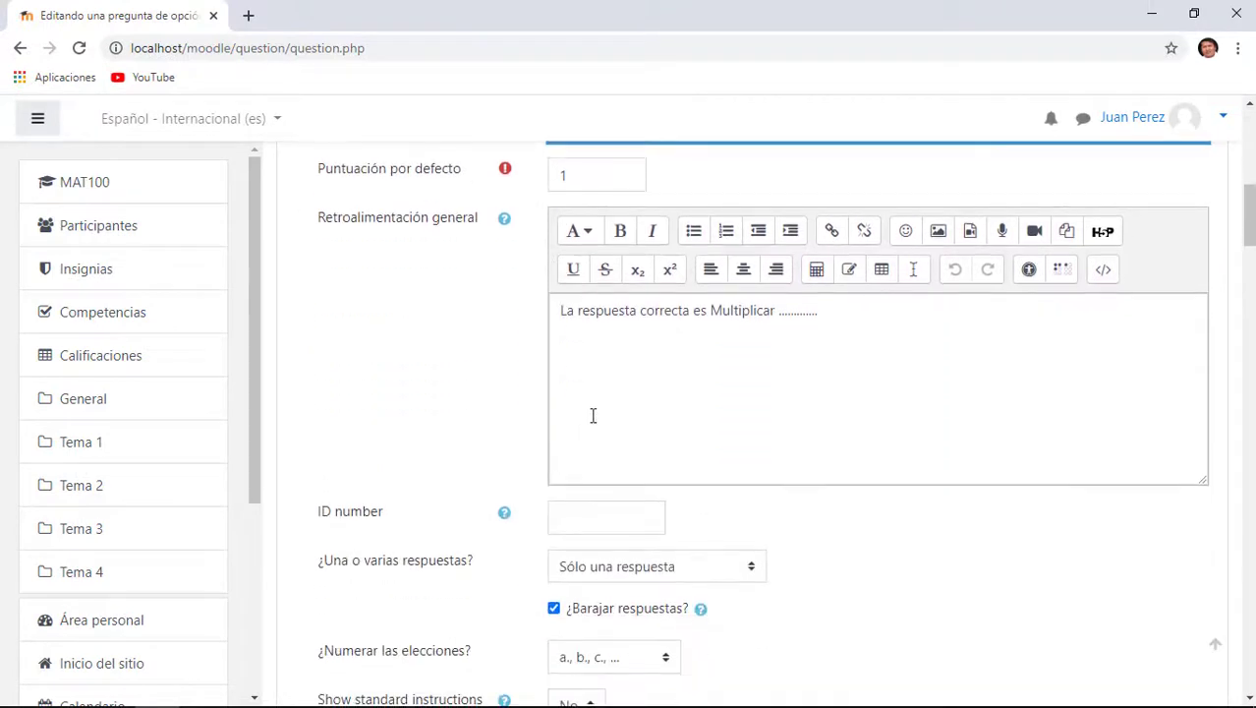
click(860, 316)
scroll(650, 432, down, 3)
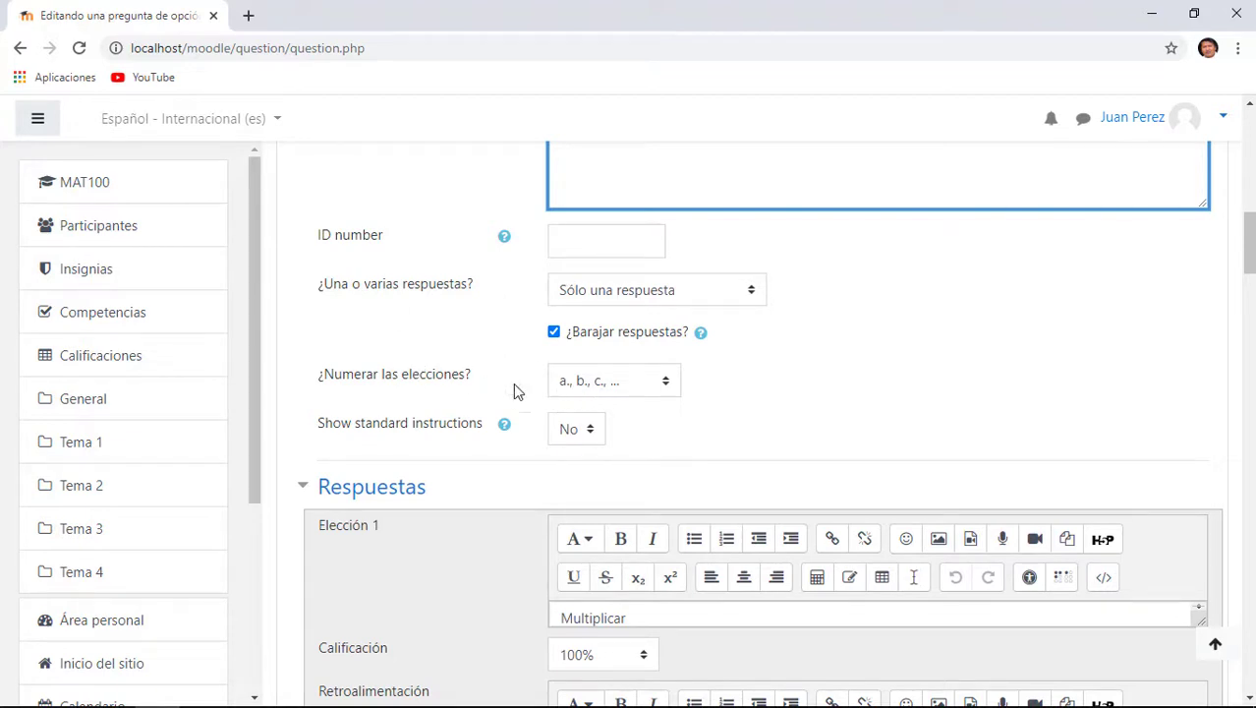
Step: Number the answer choices as 1., 2., 3., ... and save the multiple-choice question to the question bank
click(641, 388)
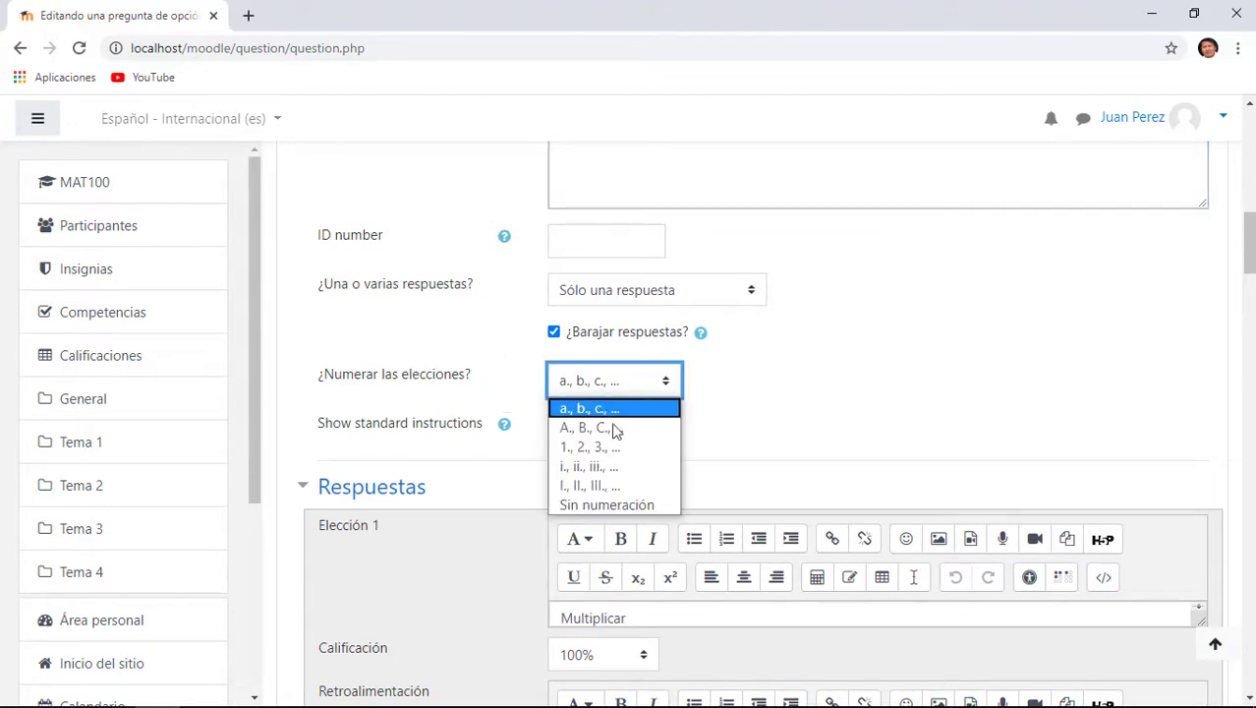
click(600, 446)
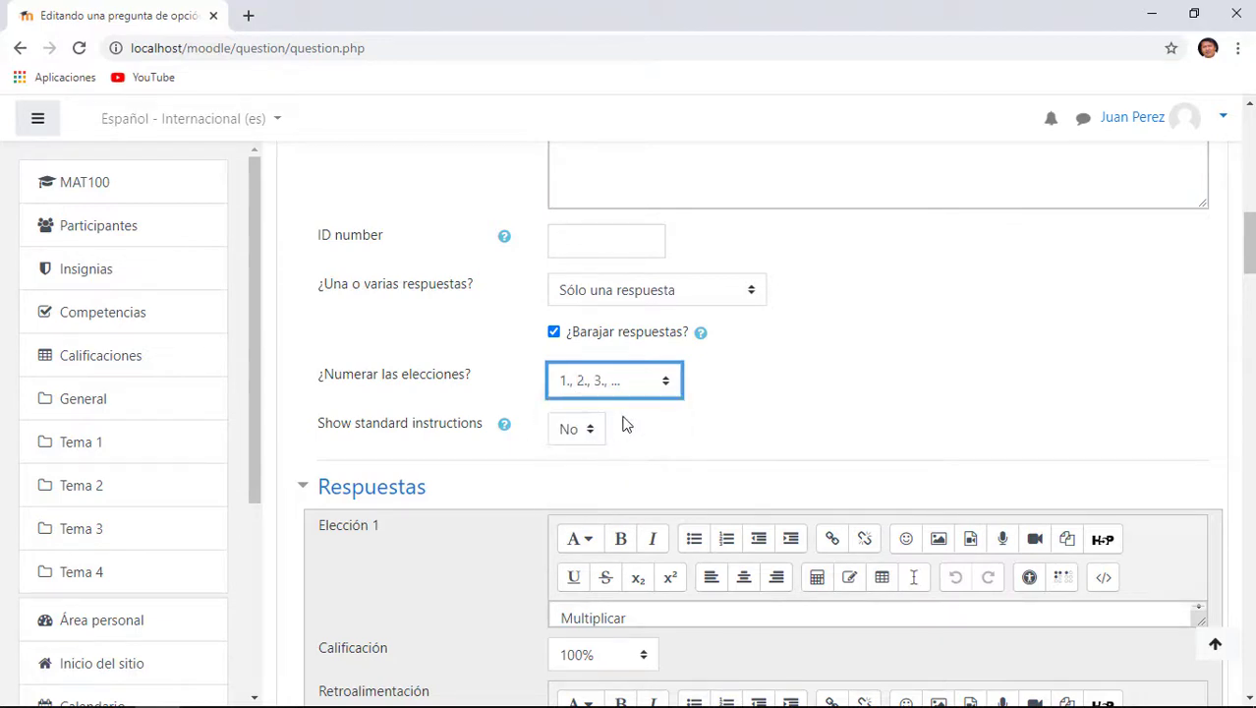
scroll(440, 454, down, 15)
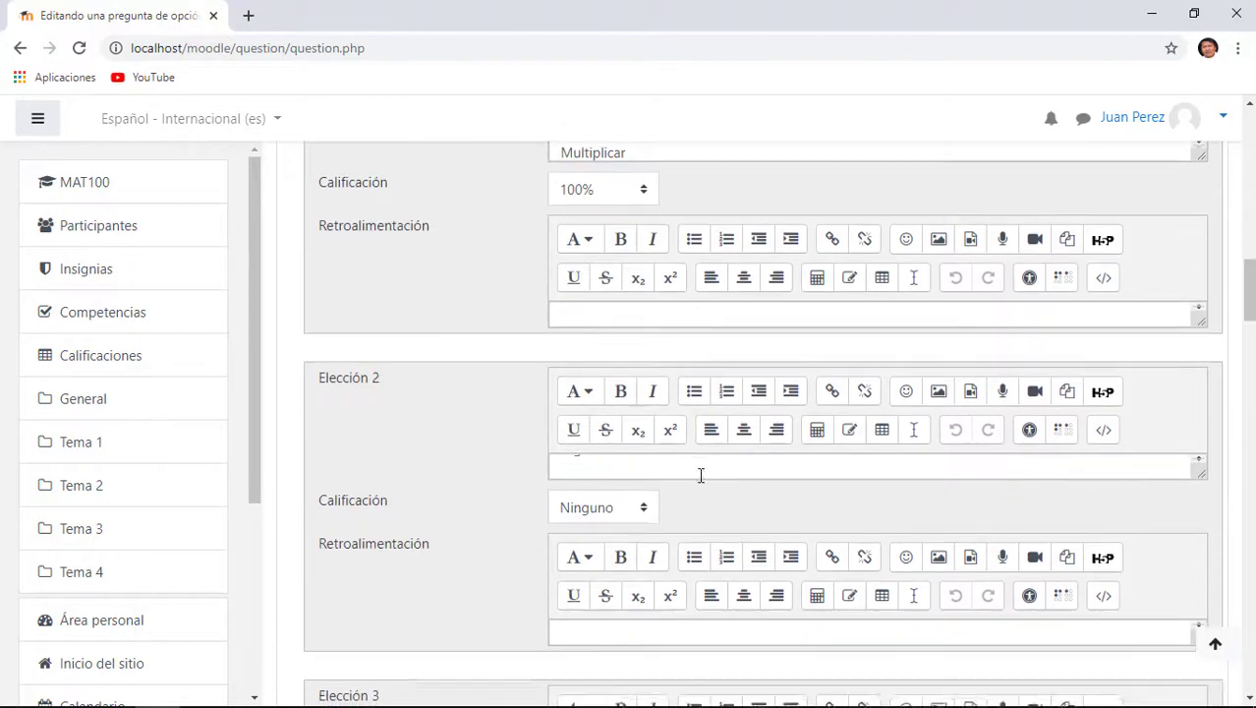
scroll(453, 547, down, 20)
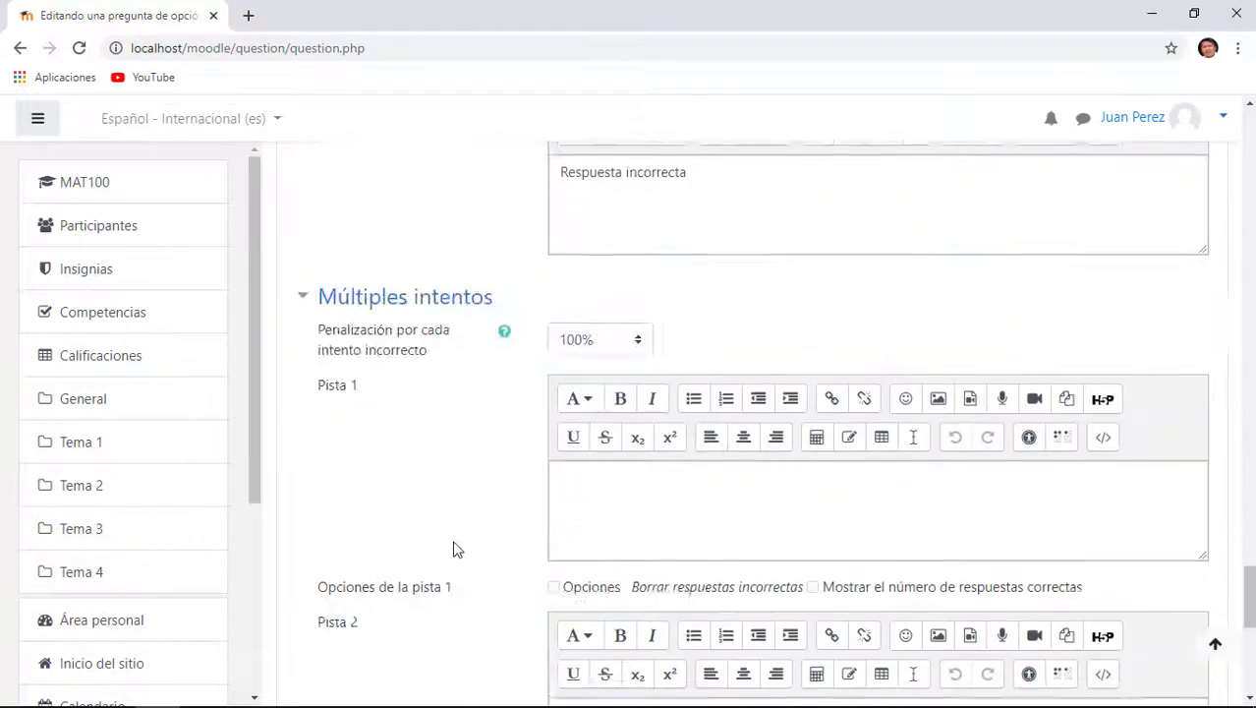
click(616, 503)
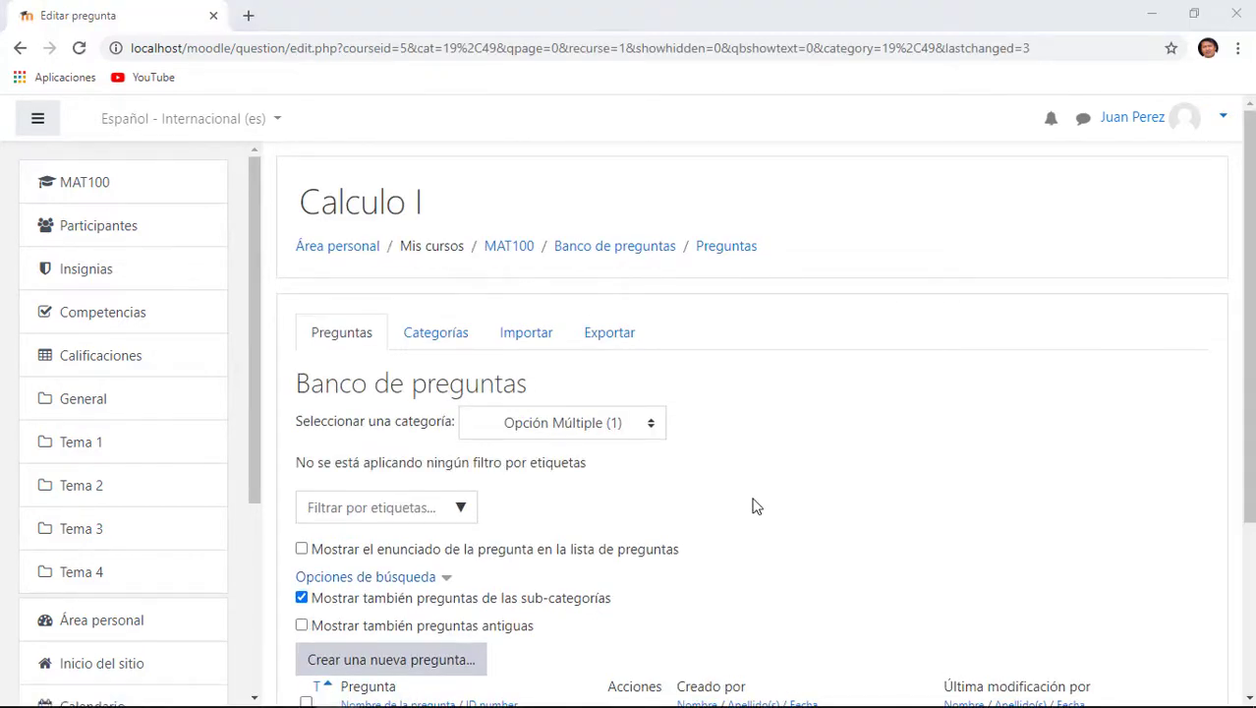
scroll(752, 507, down, 2)
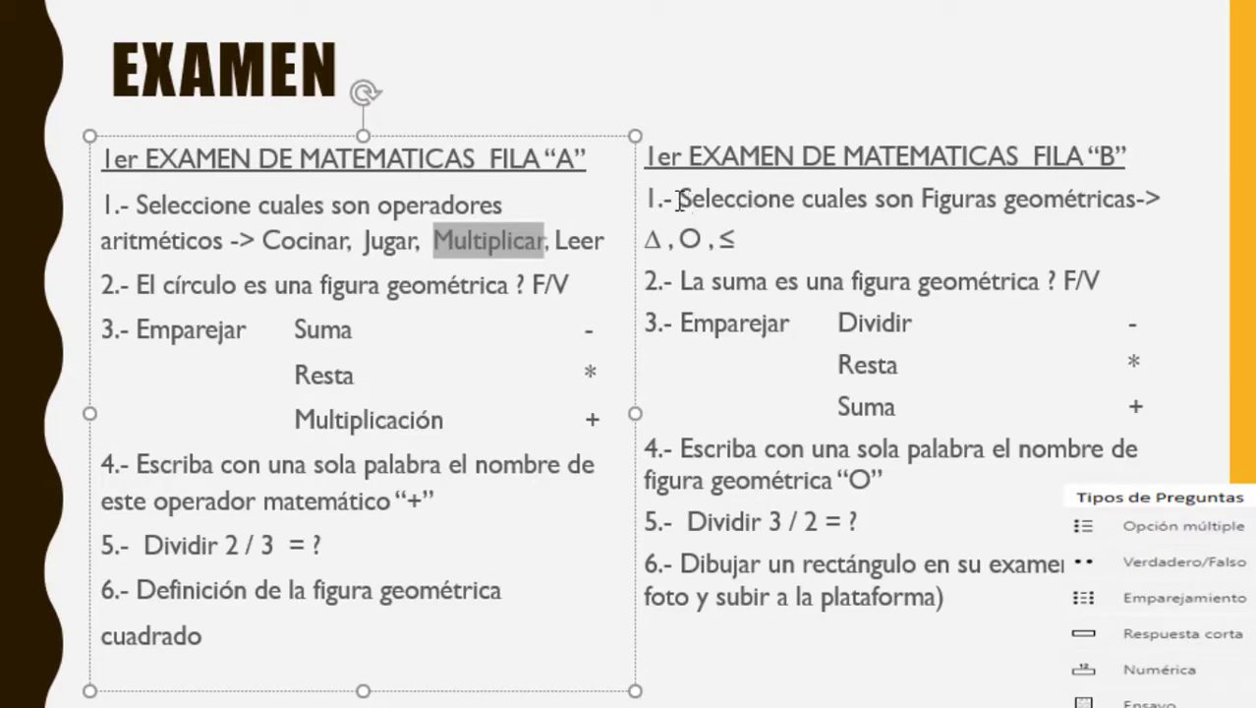
Step: Switch to the exam slide in PowerPoint and copy Fila "B" question 1's statement, "Seleccione cuales son Figuras geométricas"
drag(680, 199, 1051, 198)
key(ctrl+c)
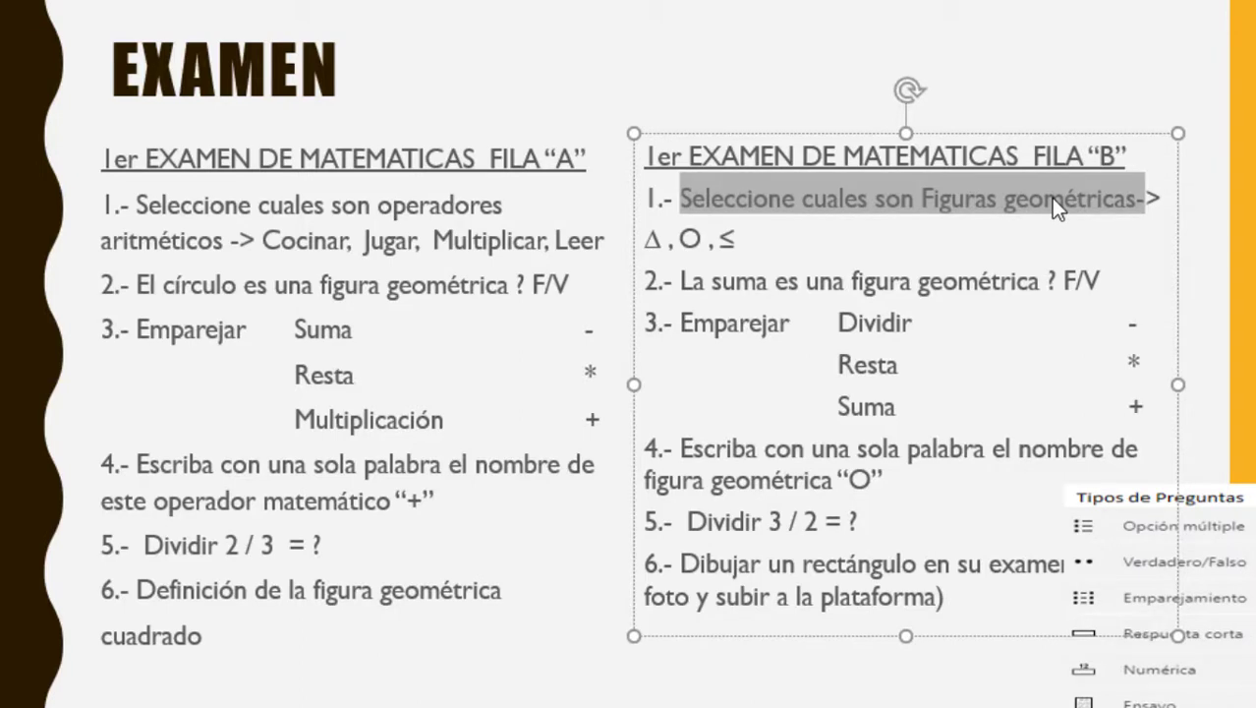
right_click(1052, 199)
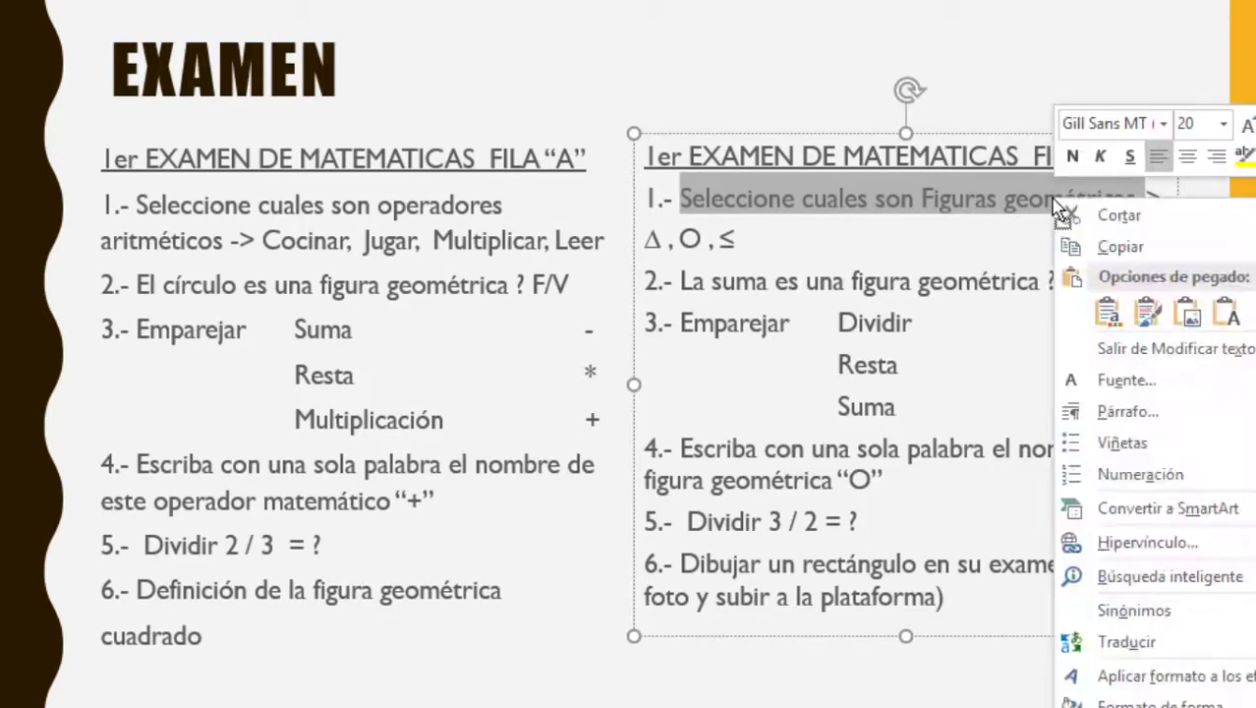
click(1107, 247)
click(754, 200)
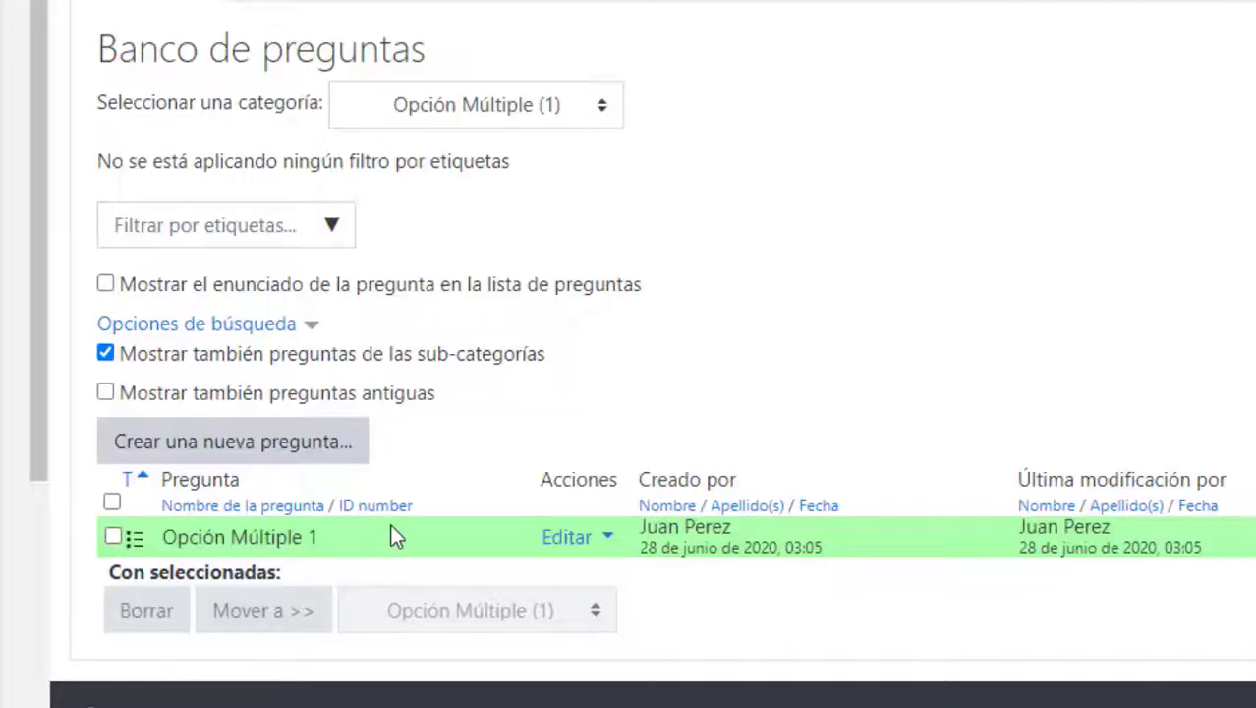
Step: Back in the Moodle question bank, duplicate the question Opción Múltiple 1 and bring up the copy's name and statement
scroll(463, 449, down, 1)
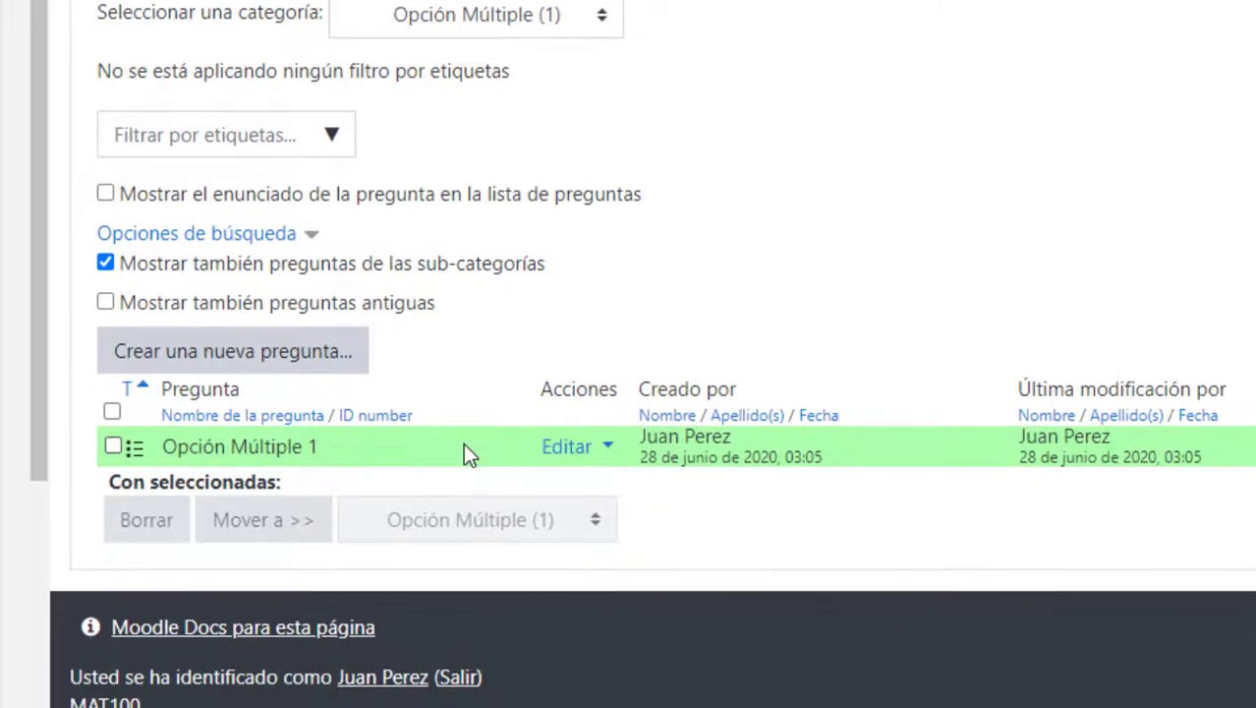
scroll(466, 447, up, 1)
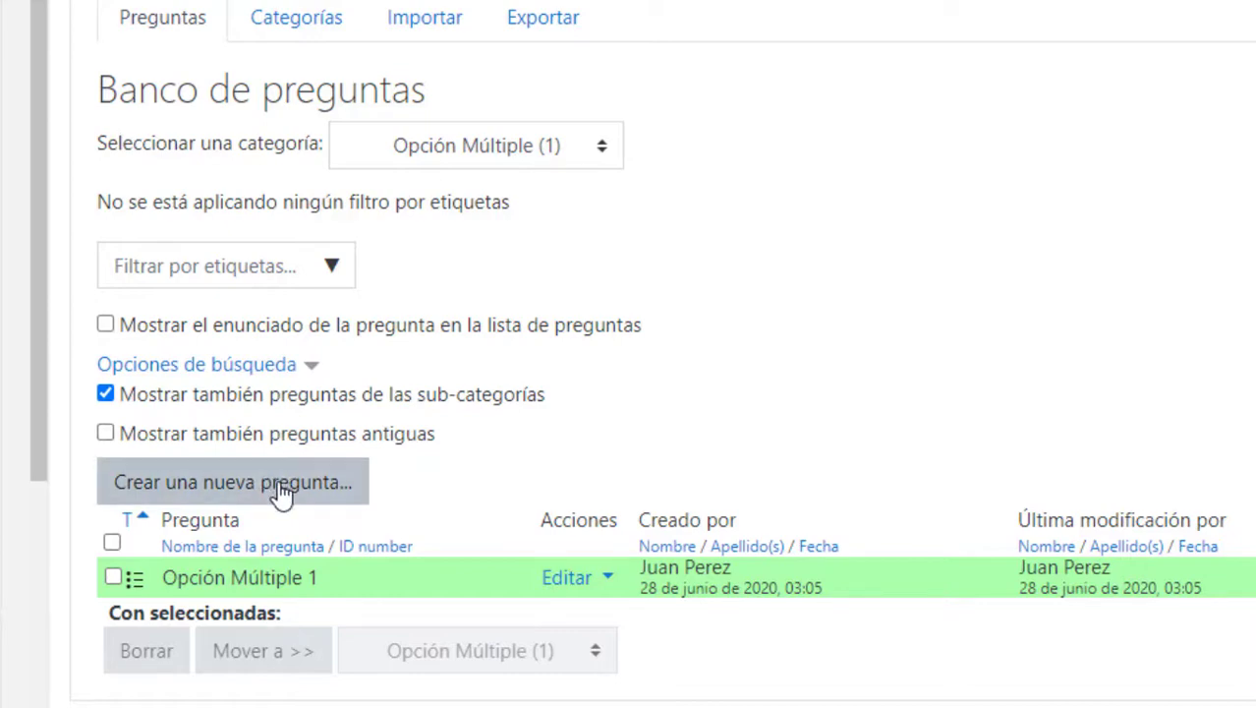
scroll(393, 395, down, 2)
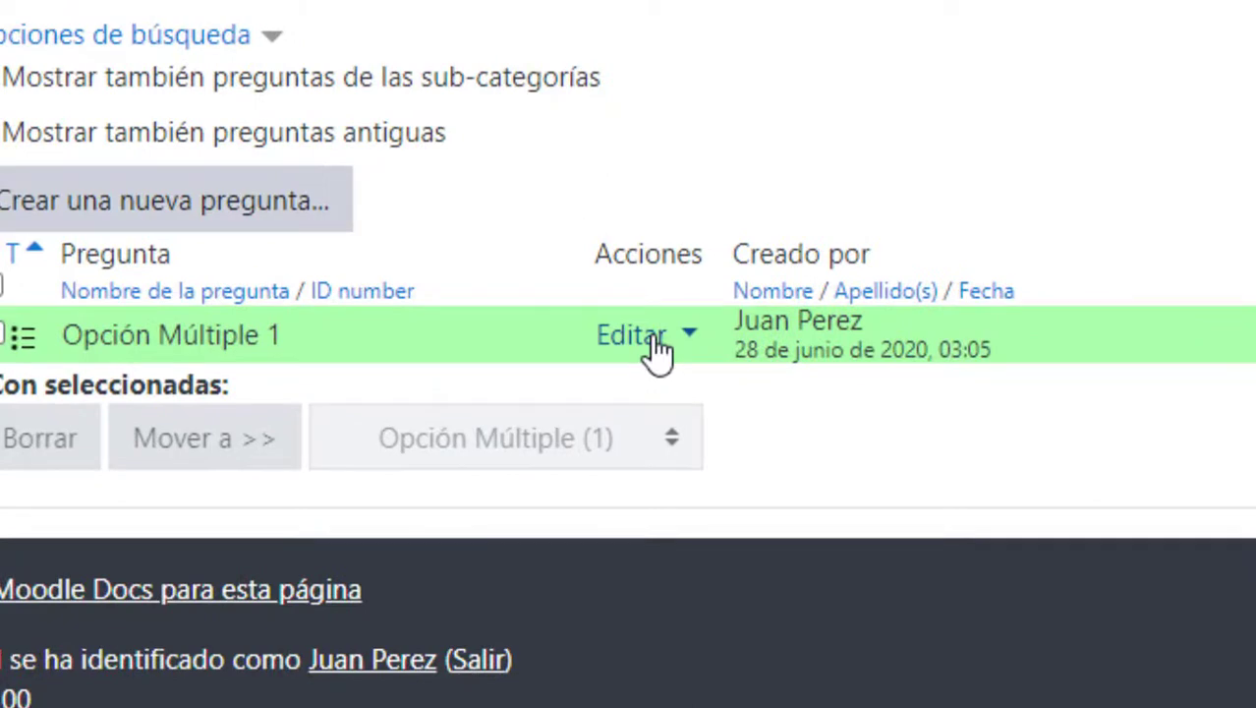
click(659, 346)
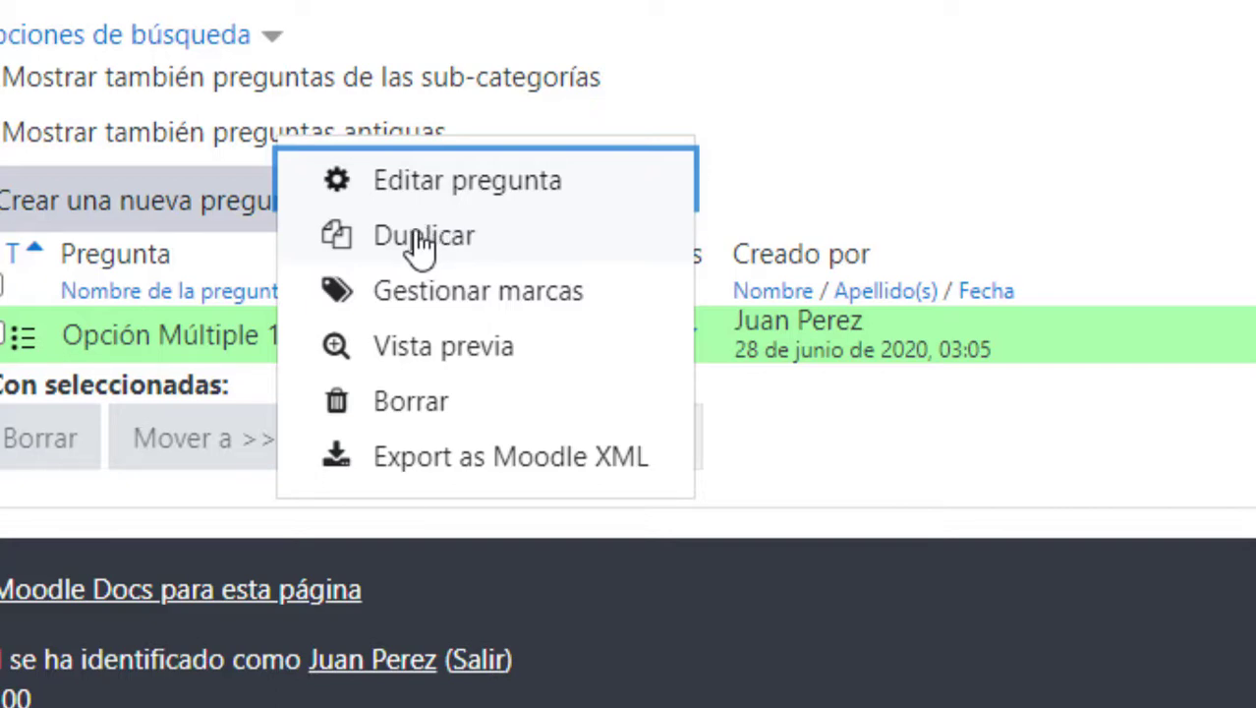
click(419, 242)
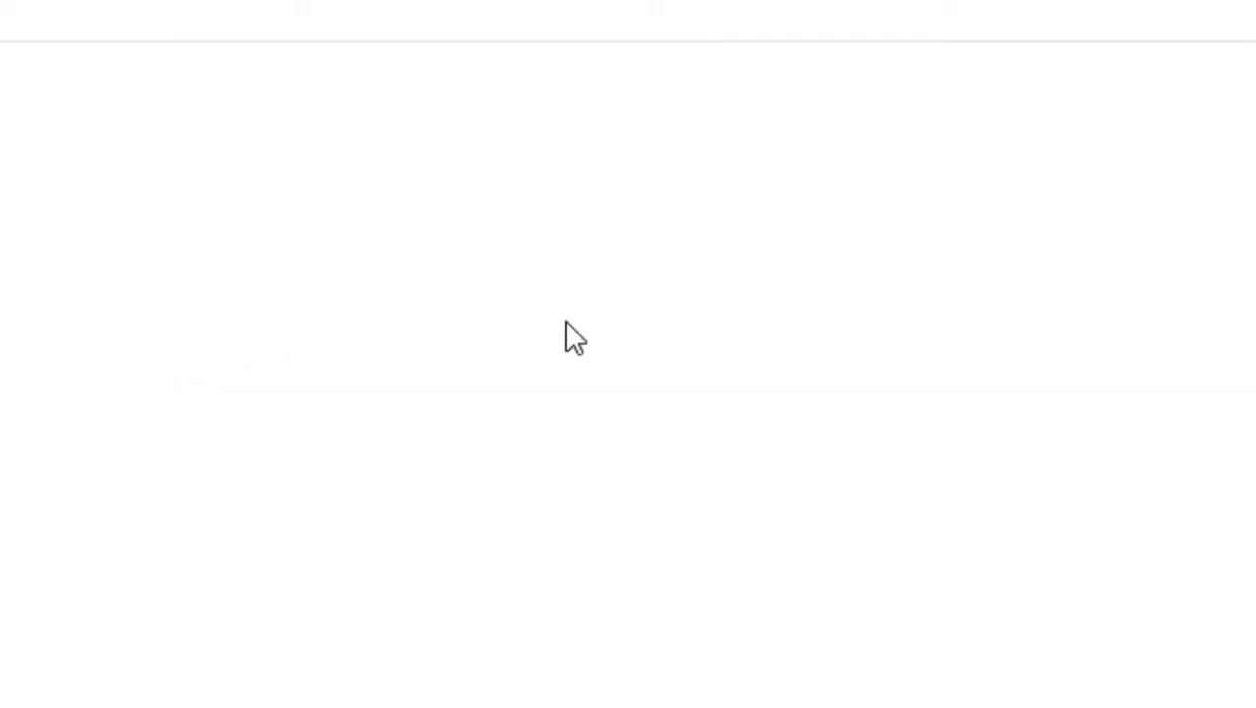
scroll(763, 390, down, 3)
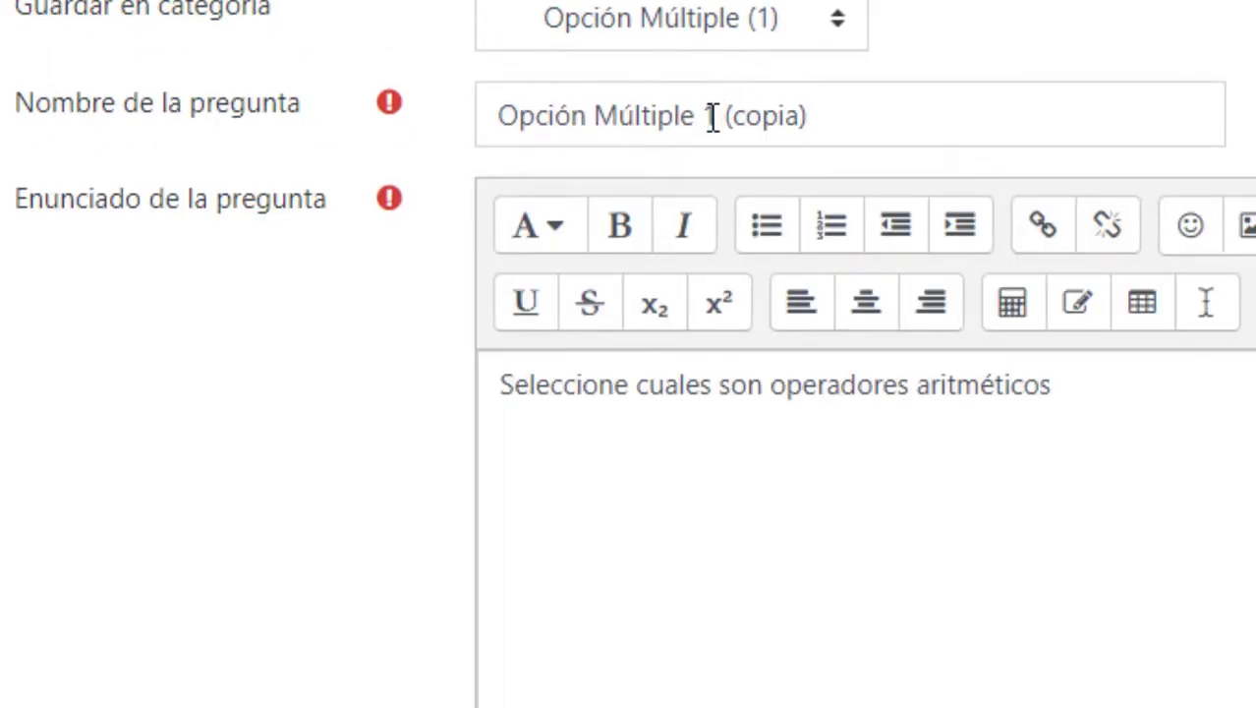
Step: Rename the duplicated question to Opción Múltiple 2 and replace its statement with the copied "Seleccione cuales son Figuras geométricas?"
drag(714, 116, 910, 116)
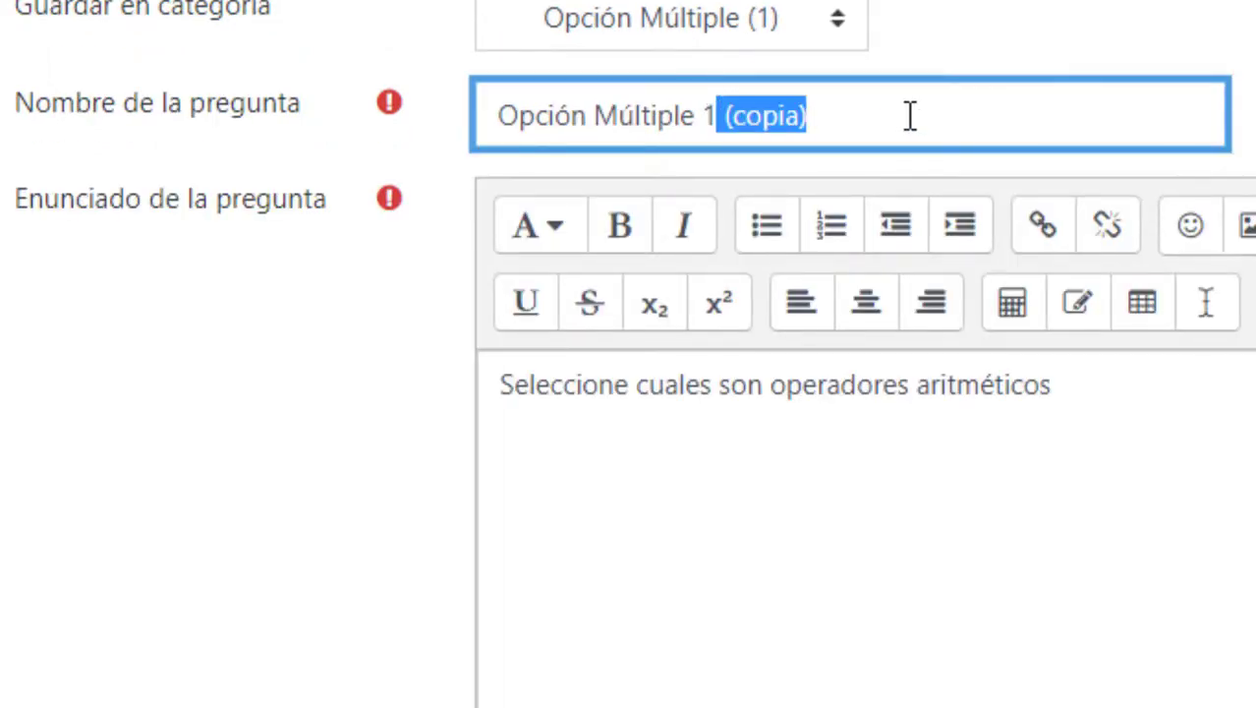
key(BackSpace)
key(BackSpace)
text(2)
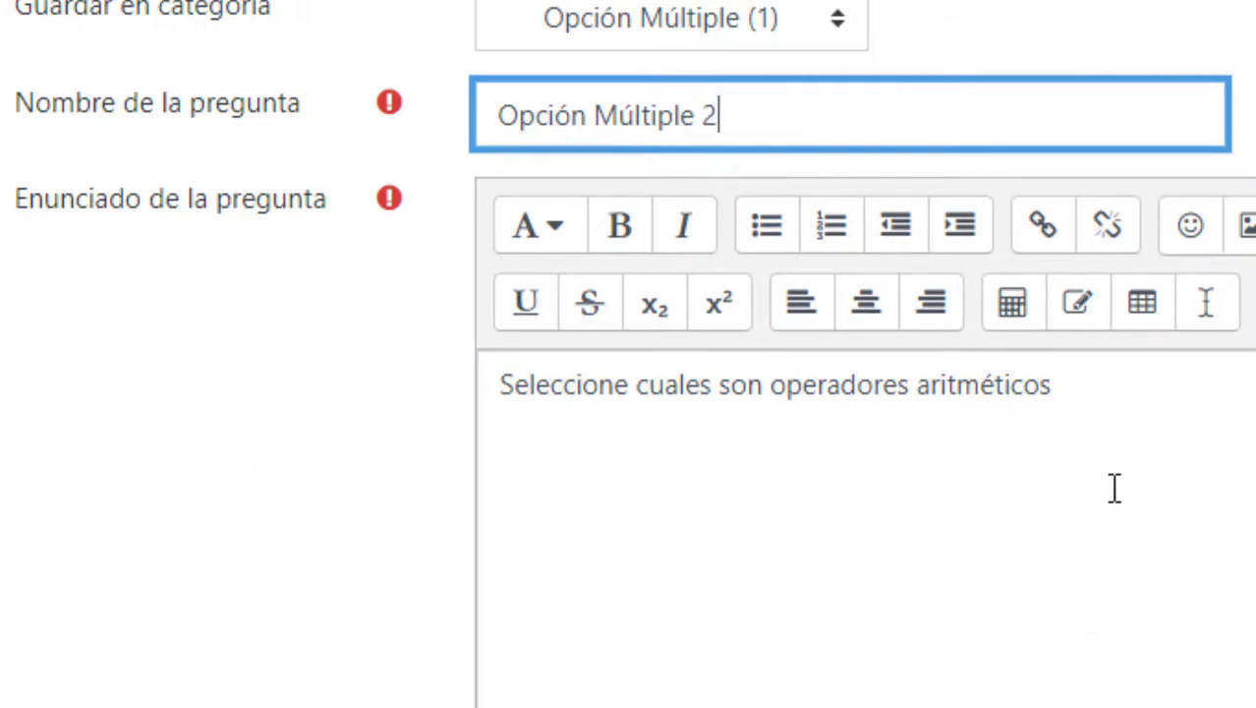
drag(1158, 388, 467, 366)
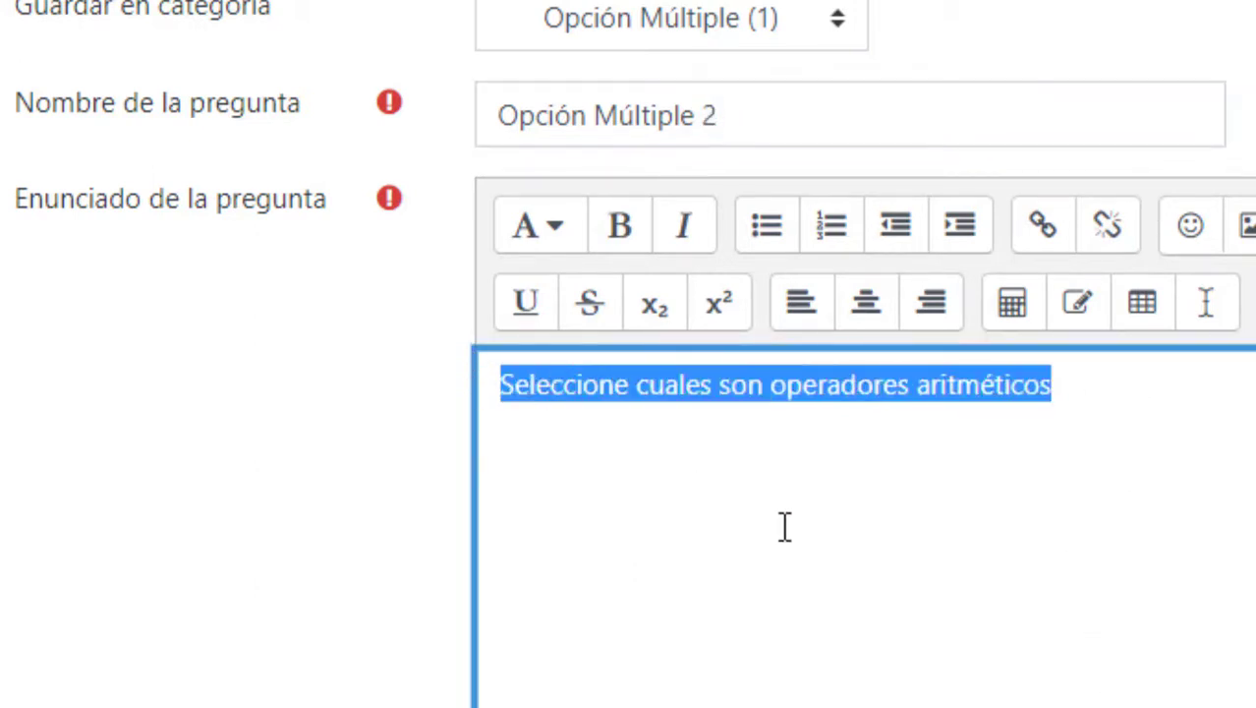
key(ctrl+v)
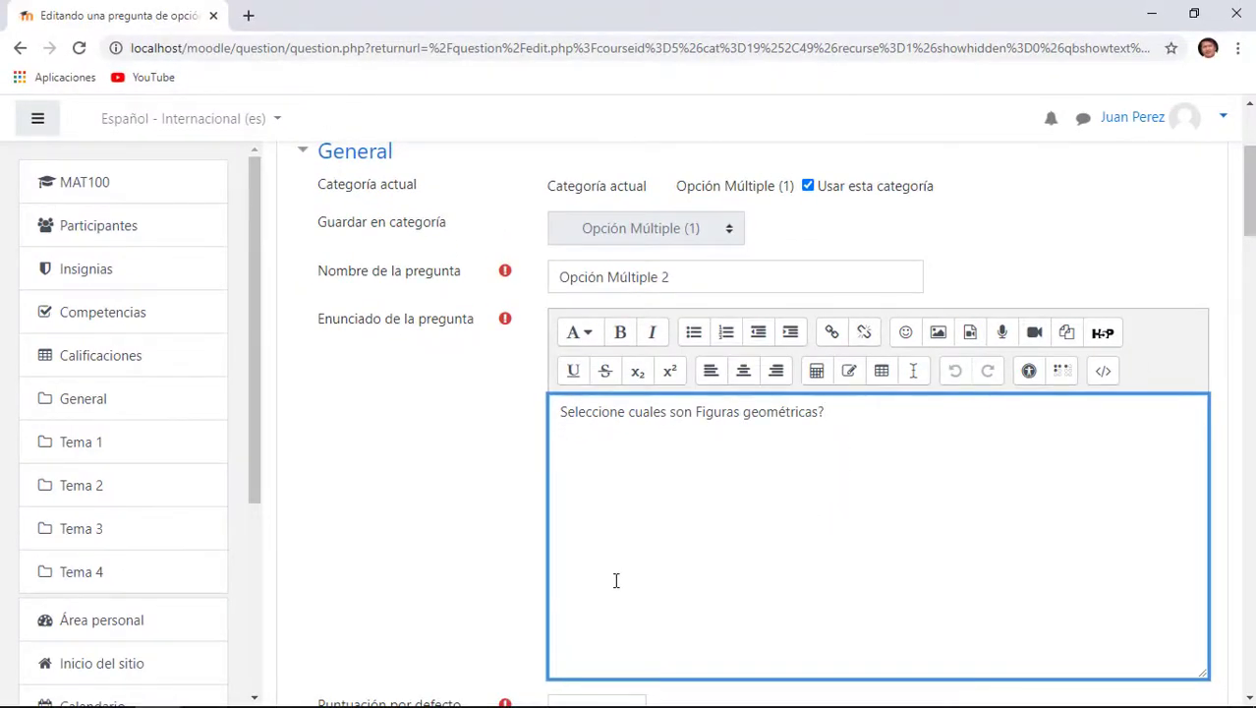
Step: Add the image preguntatrigonometria.jpg from the 1examen matematicas folder on a new line below the question statement
key(Return)
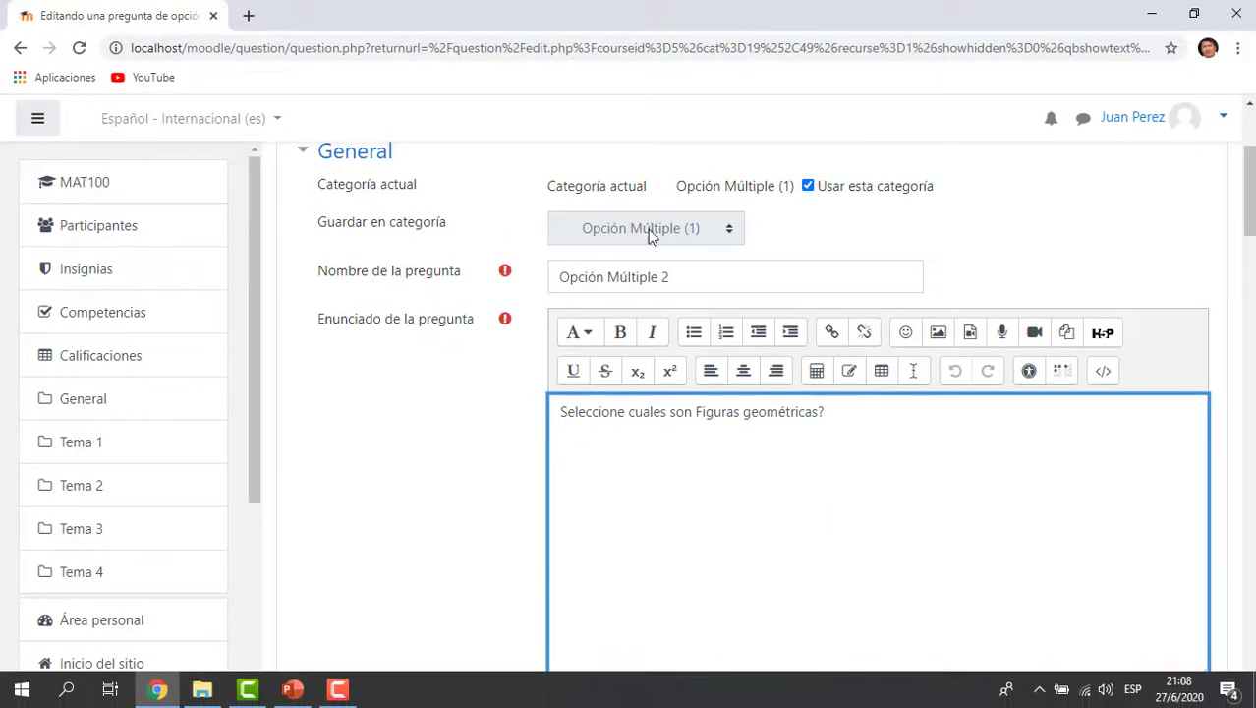
mouse_move(337, 702)
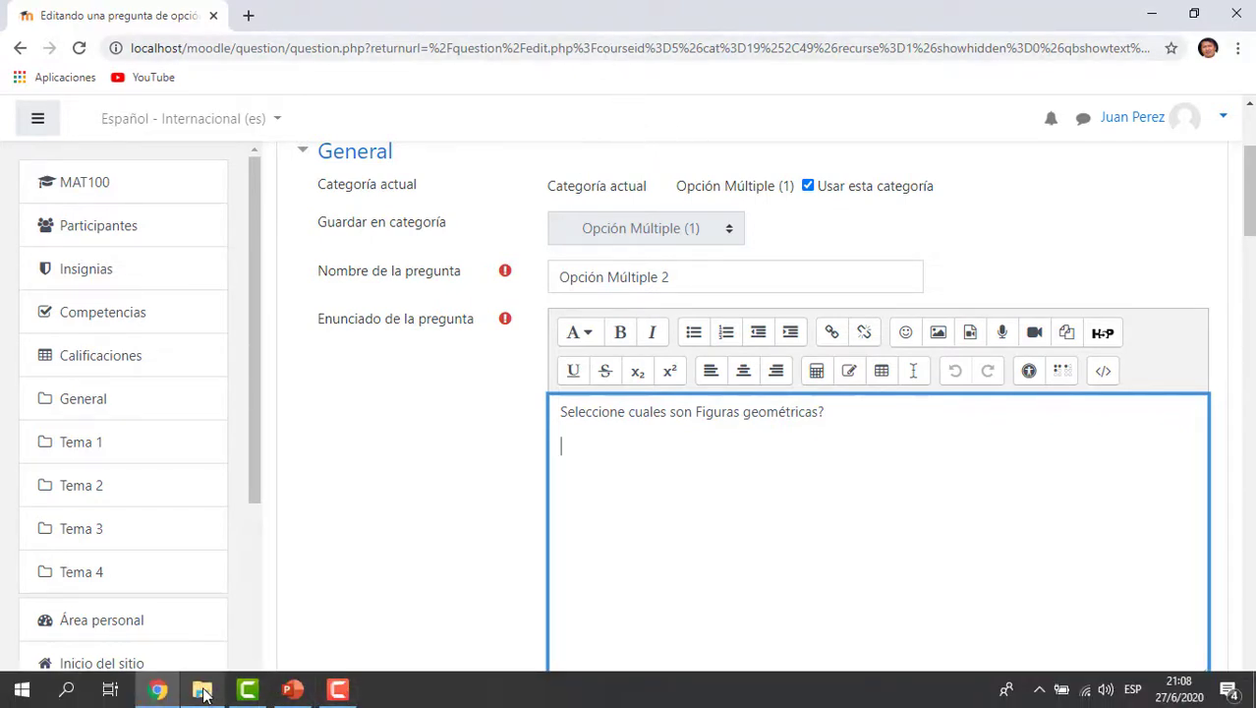
mouse_move(202, 693)
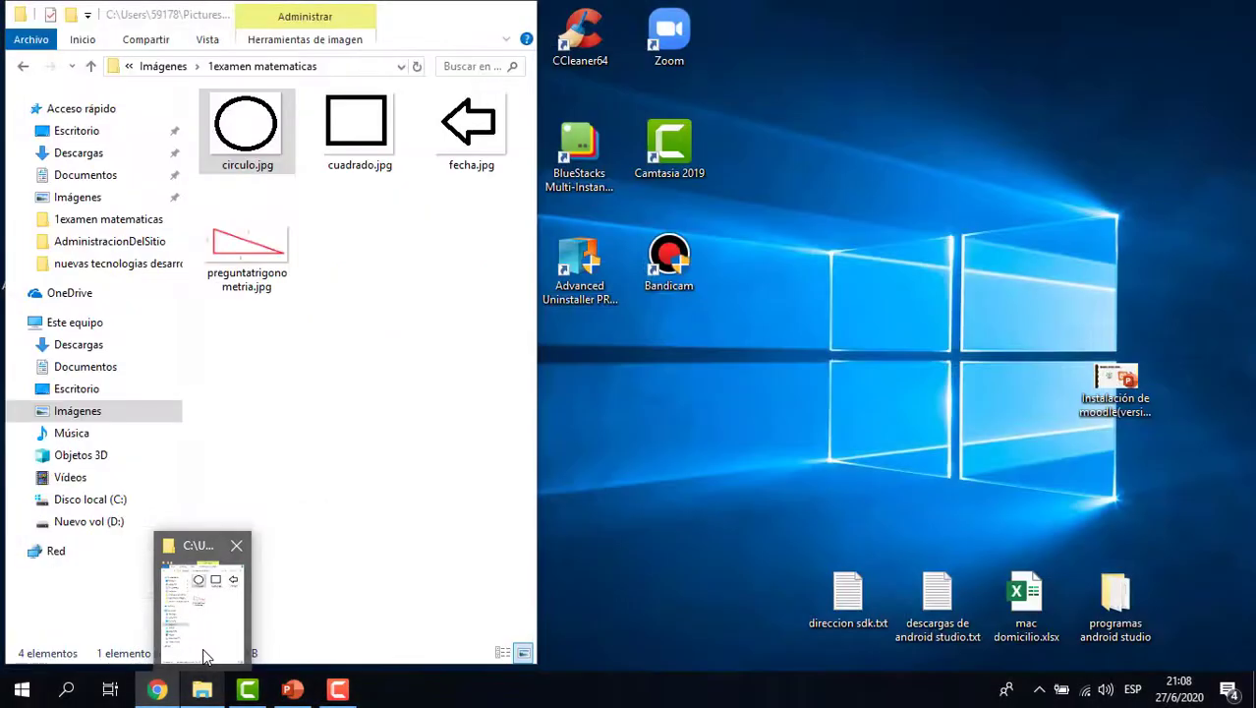
click(207, 655)
click(157, 690)
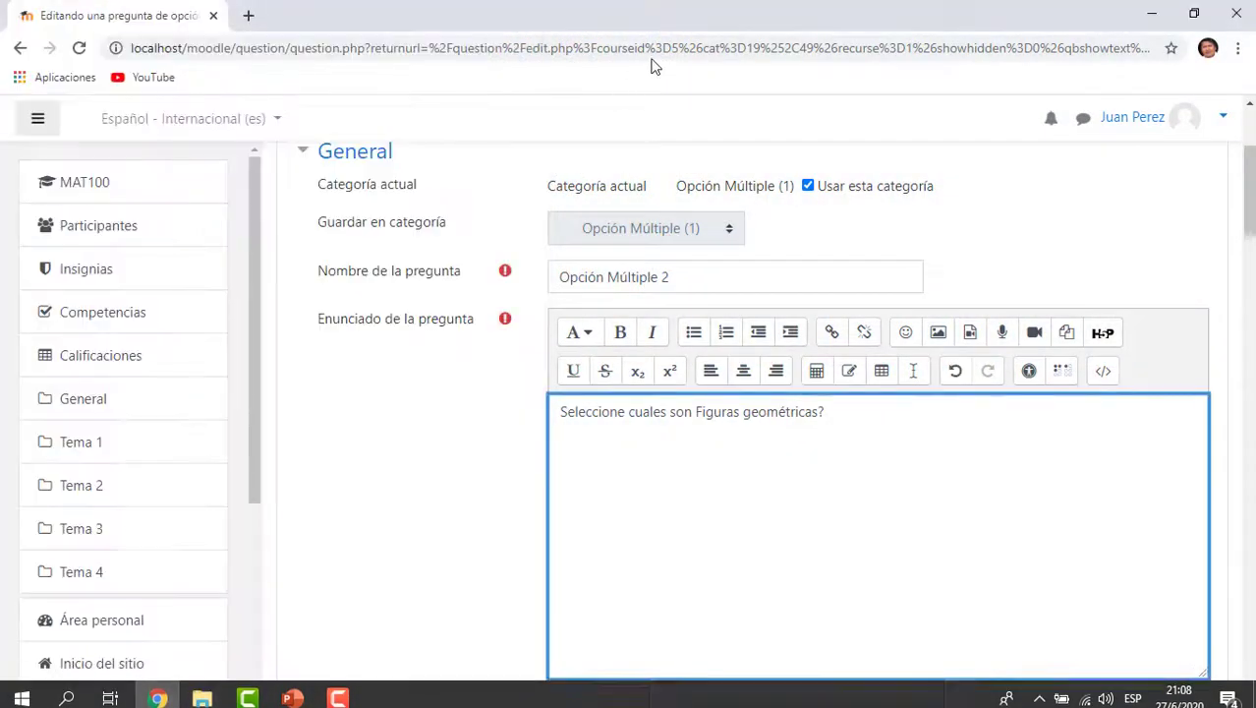
double_click(679, 27)
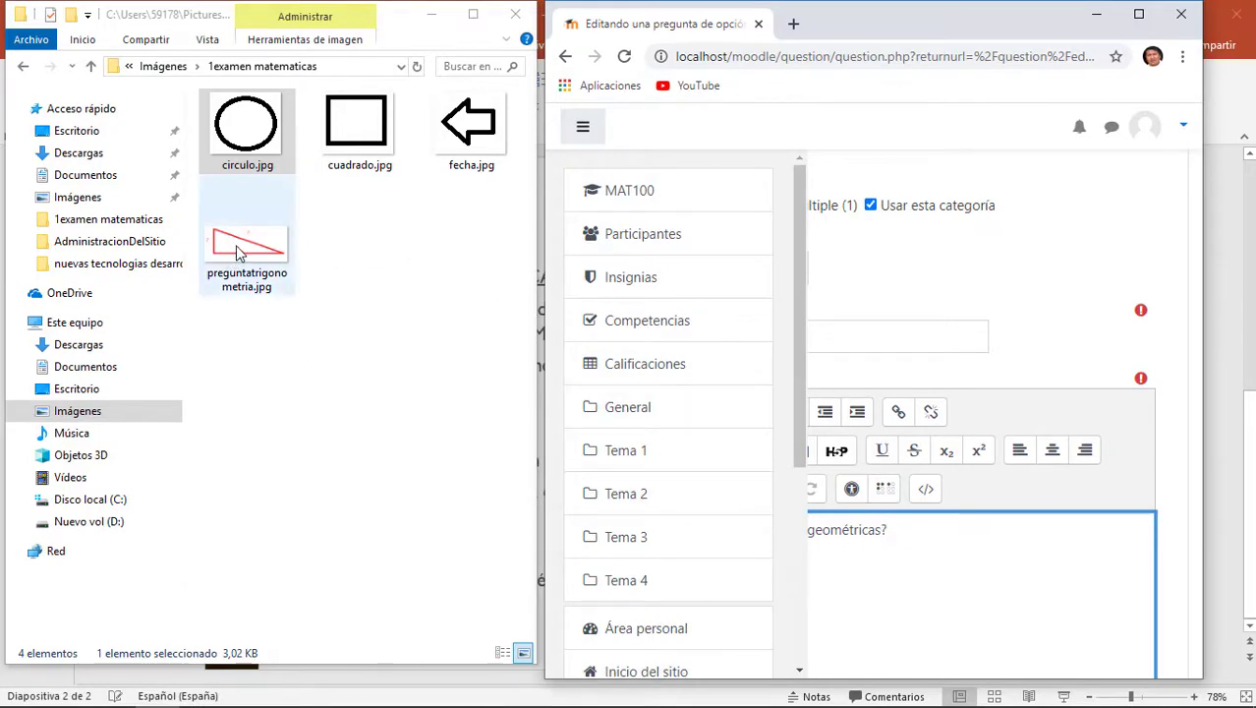
drag(237, 253, 965, 622)
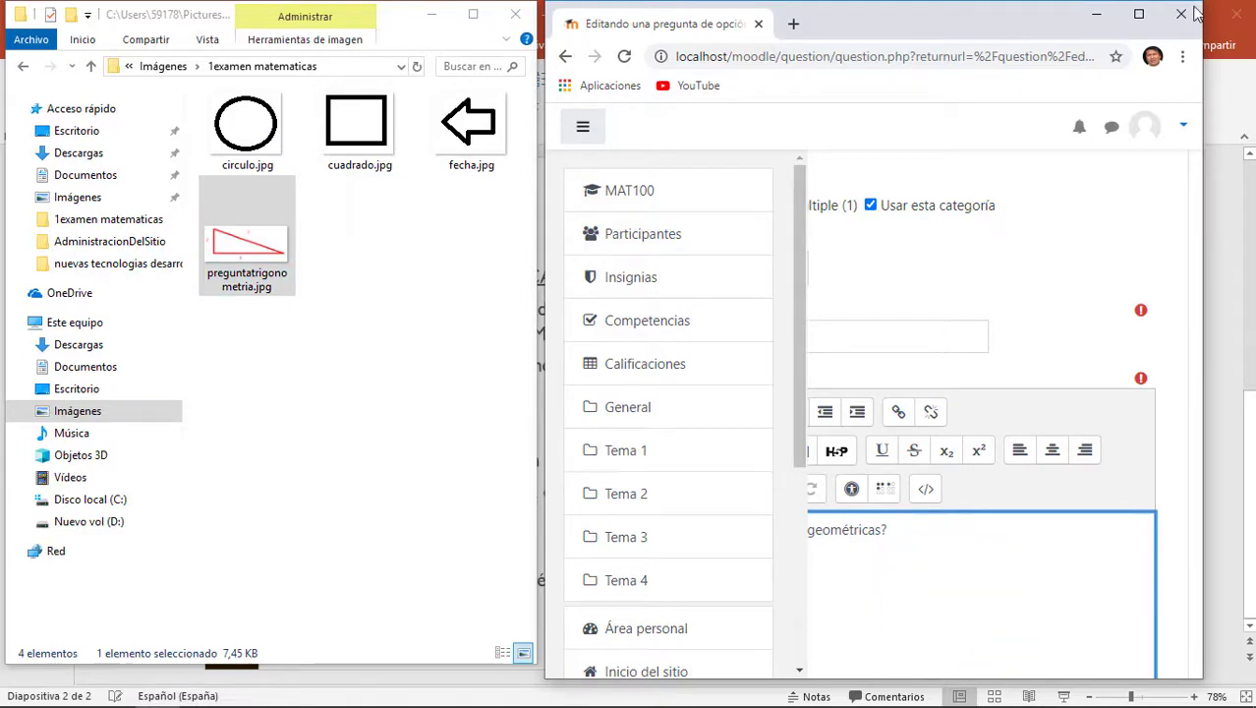
click(1139, 13)
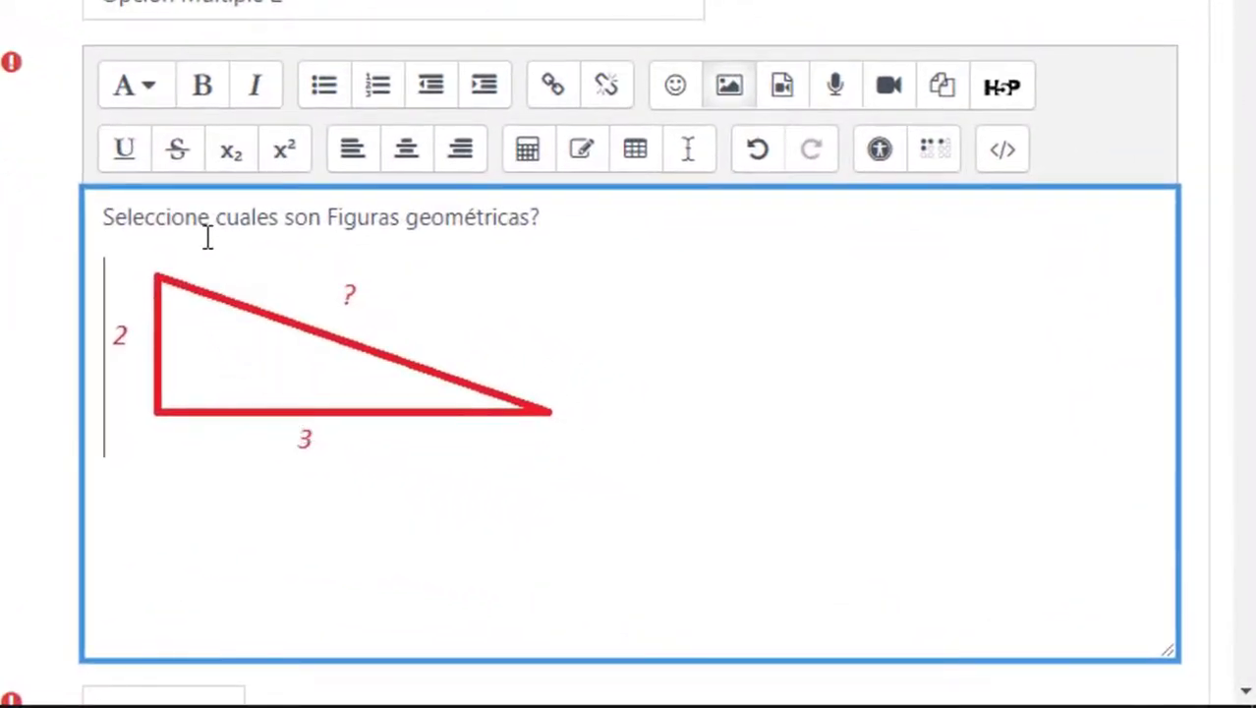
Step: Delete the triangle image from the question statement, keeping only its text
triple_click(204, 217)
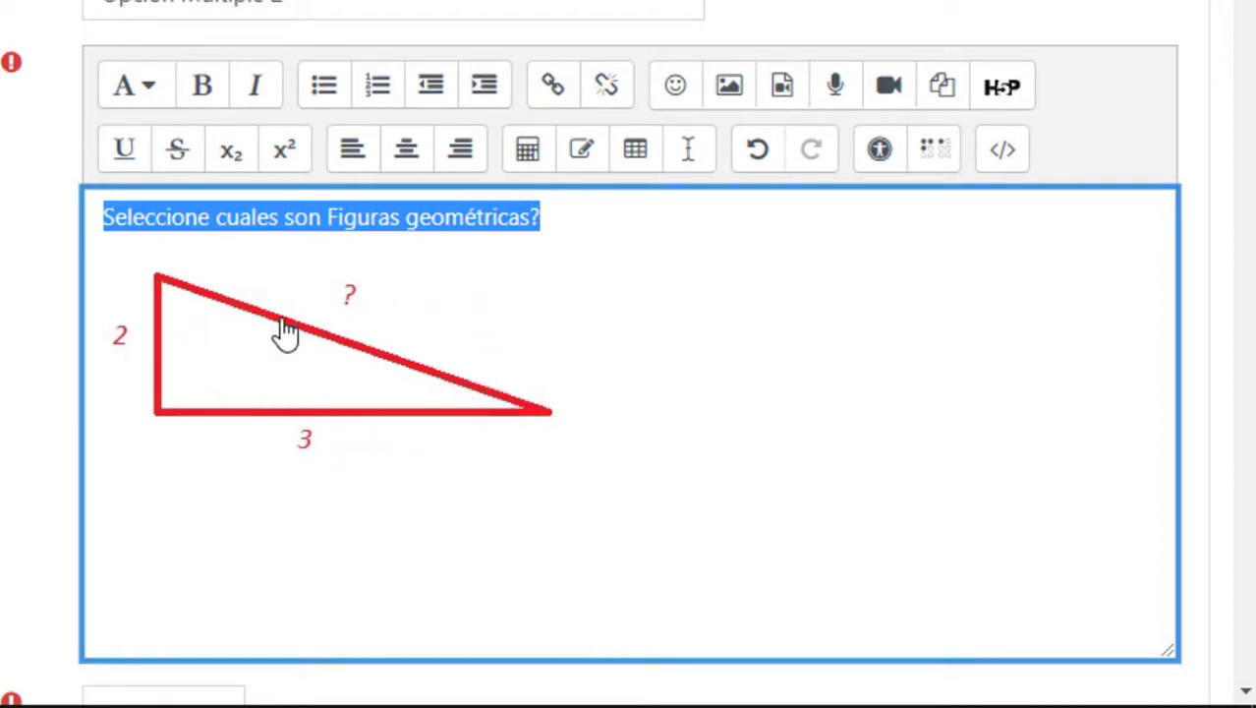
click(473, 218)
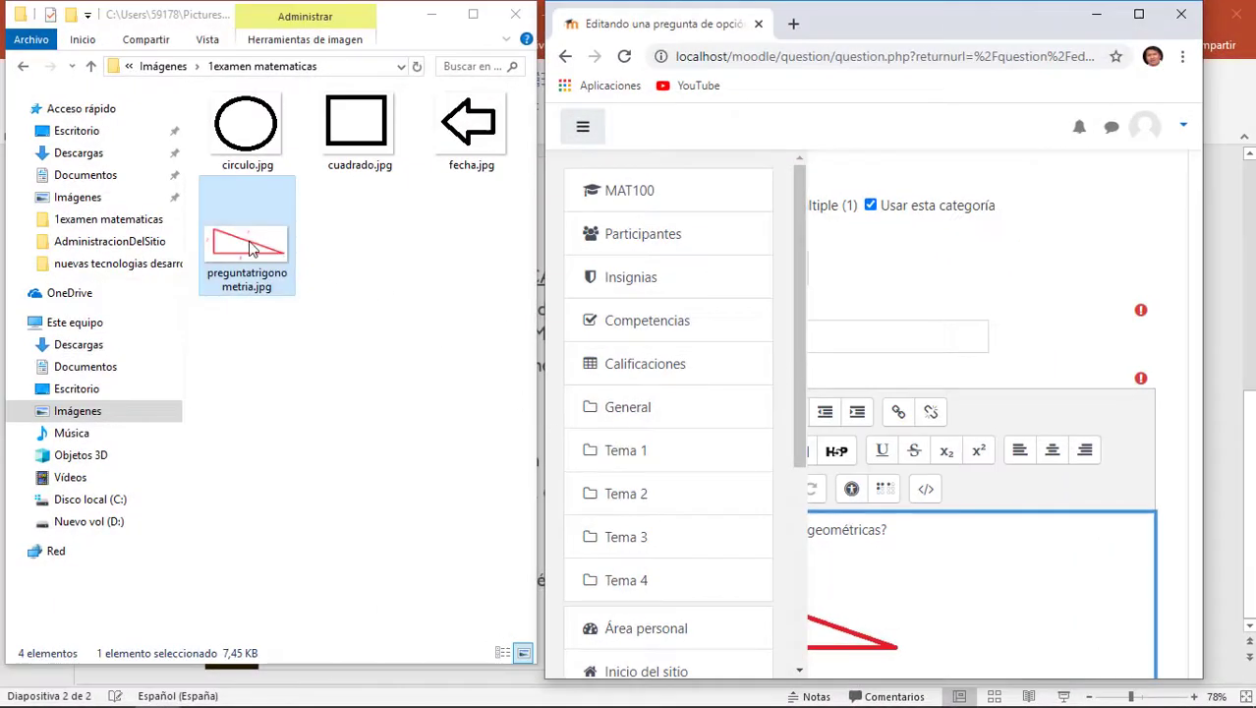
click(1139, 14)
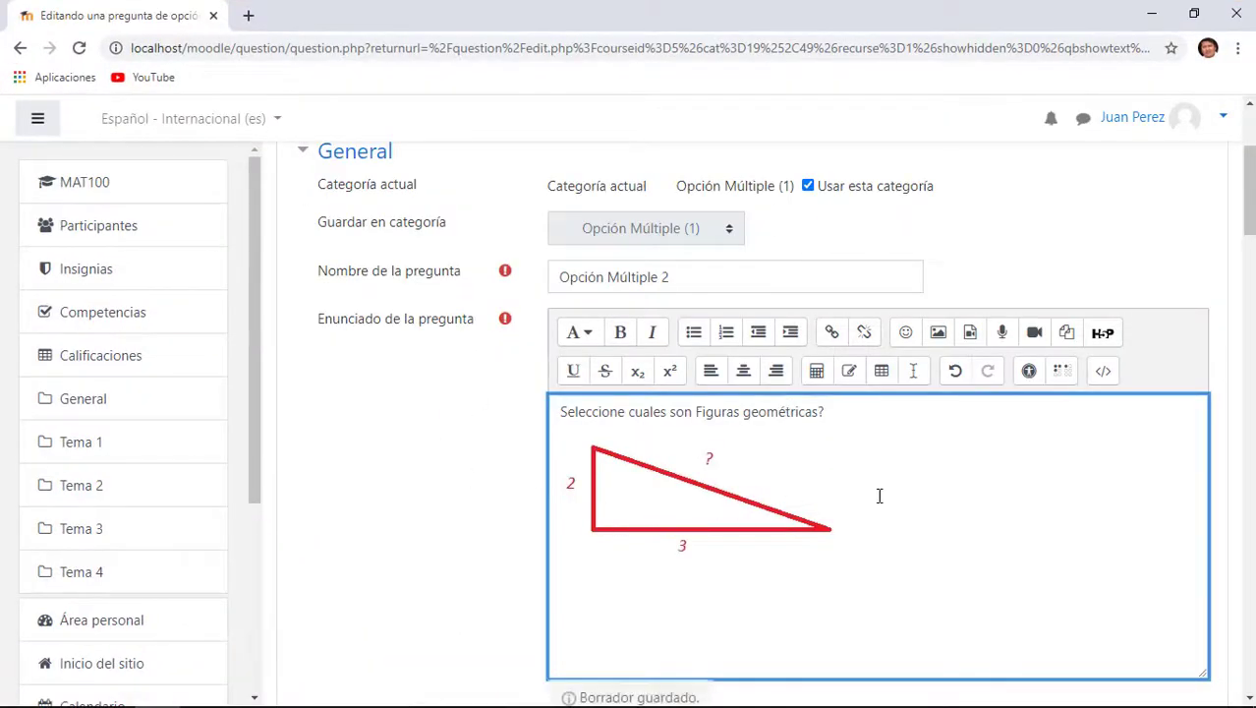
click(893, 497)
key(BackSpace)
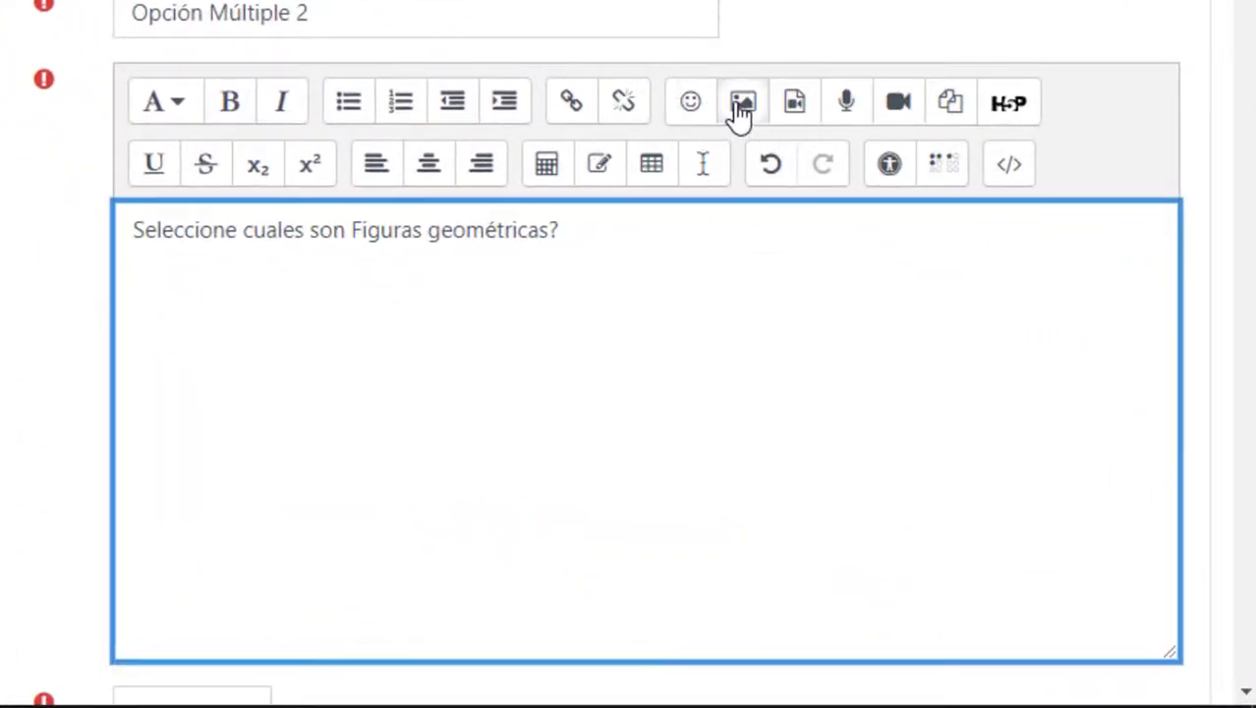
Step: Upload preguntatrigonometria.jpg into the statement through the image properties, marking the description as not necessary, and delete the image again
click(739, 104)
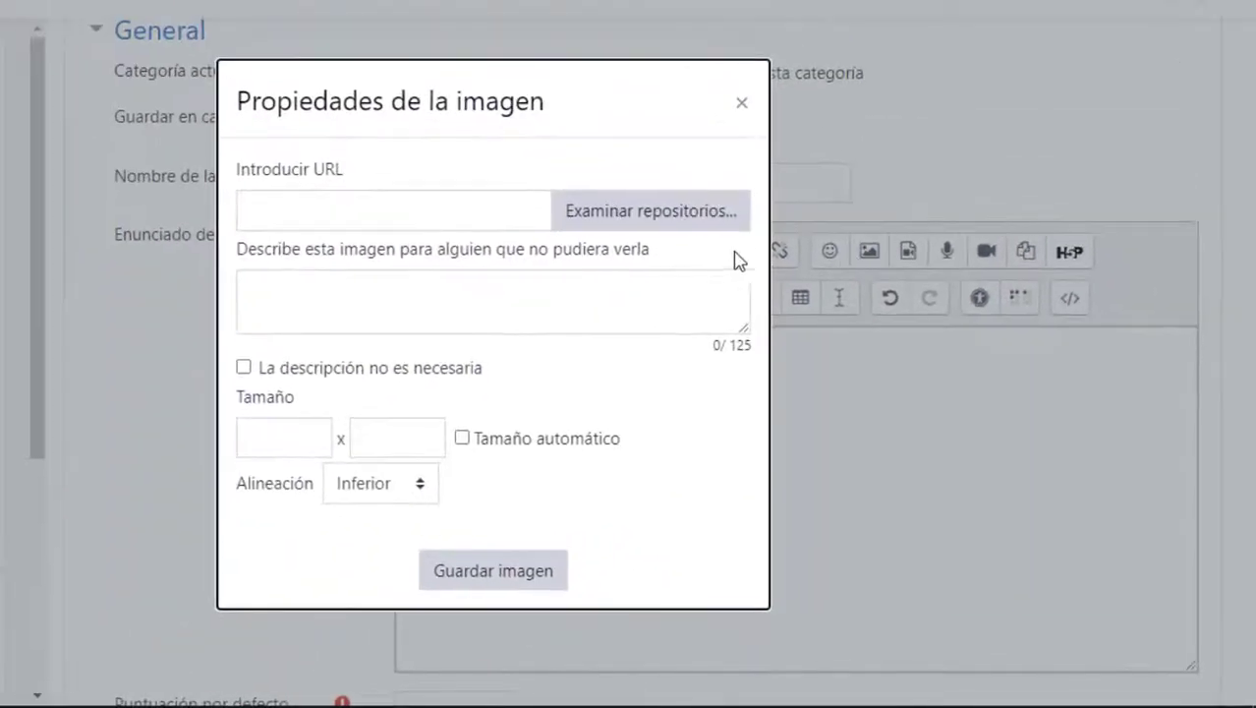
click(650, 218)
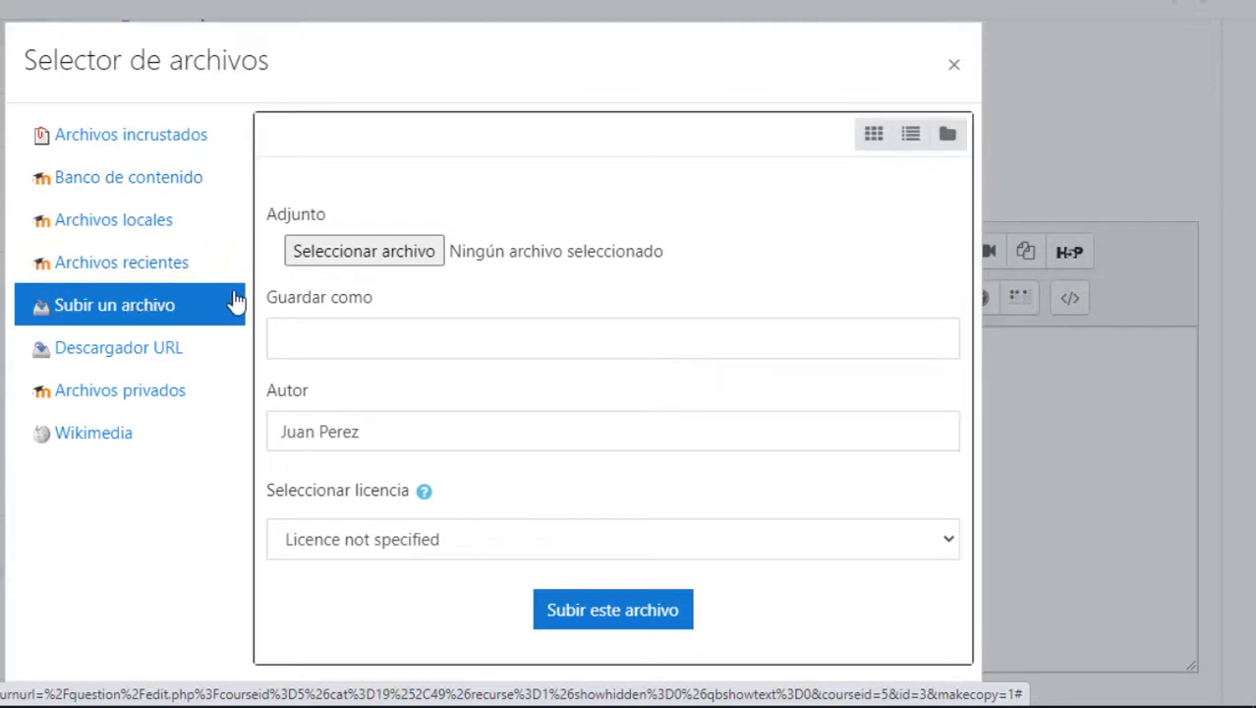
click(384, 255)
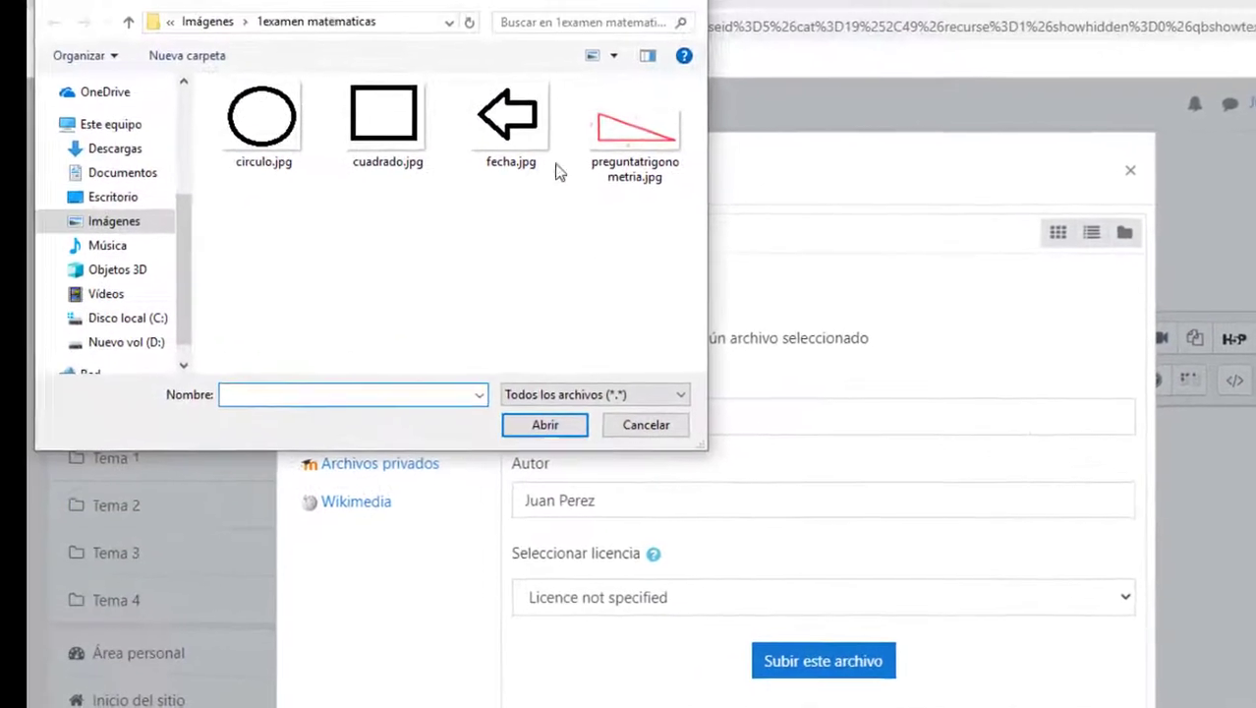
click(620, 143)
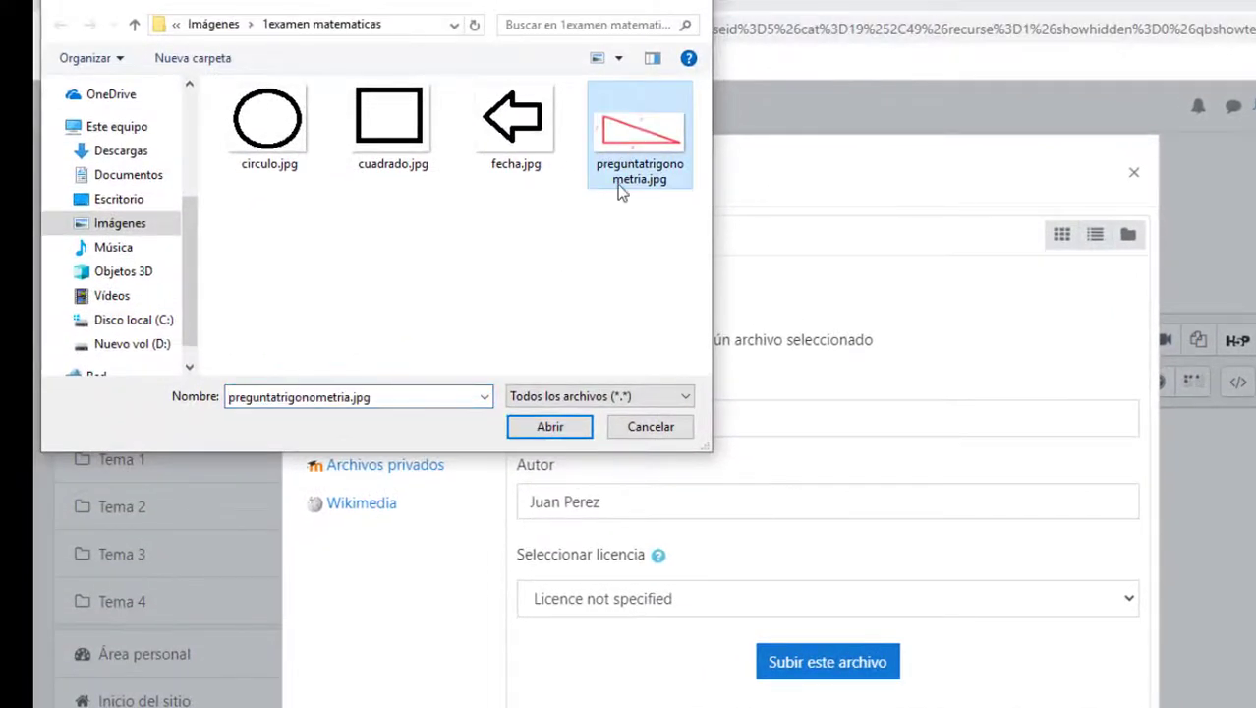
click(553, 426)
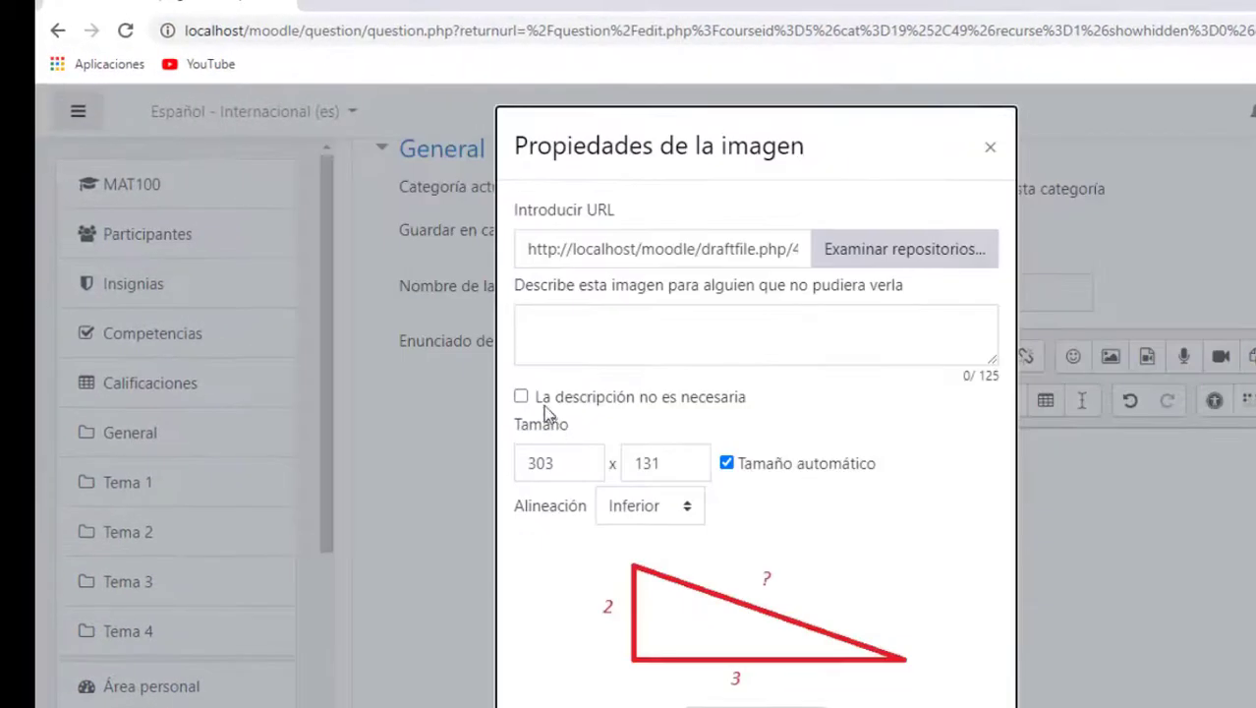
click(521, 398)
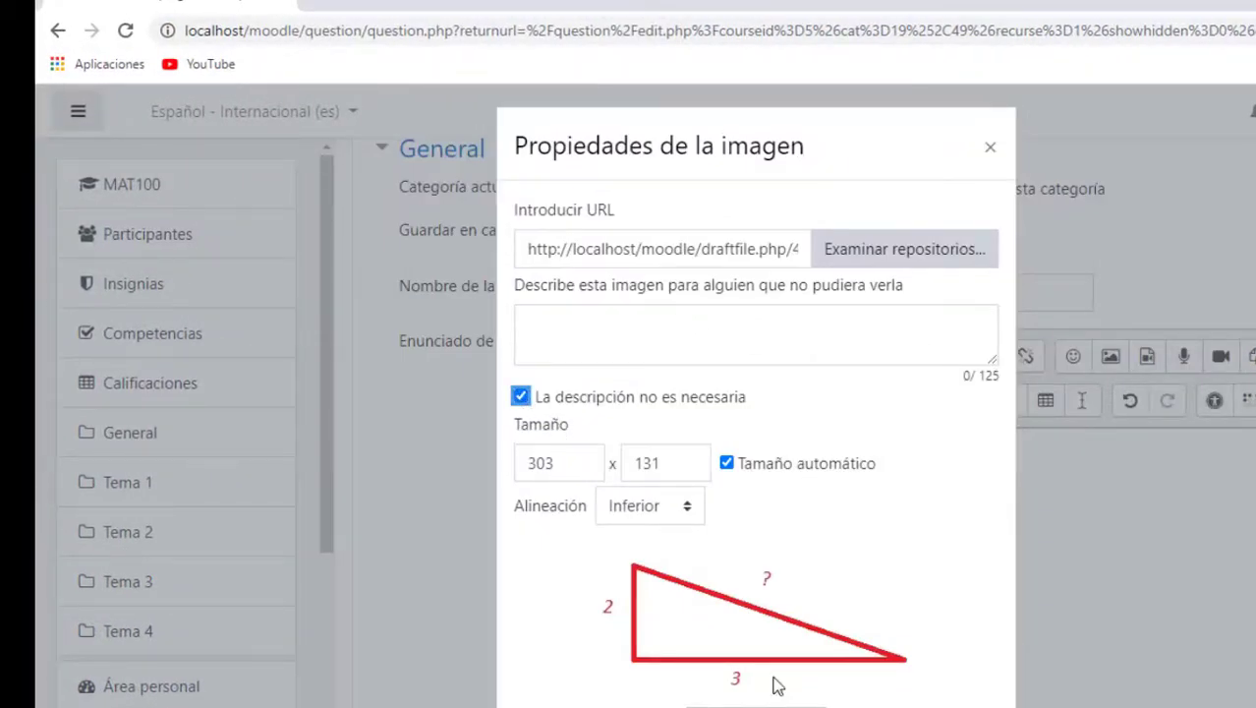
click(756, 706)
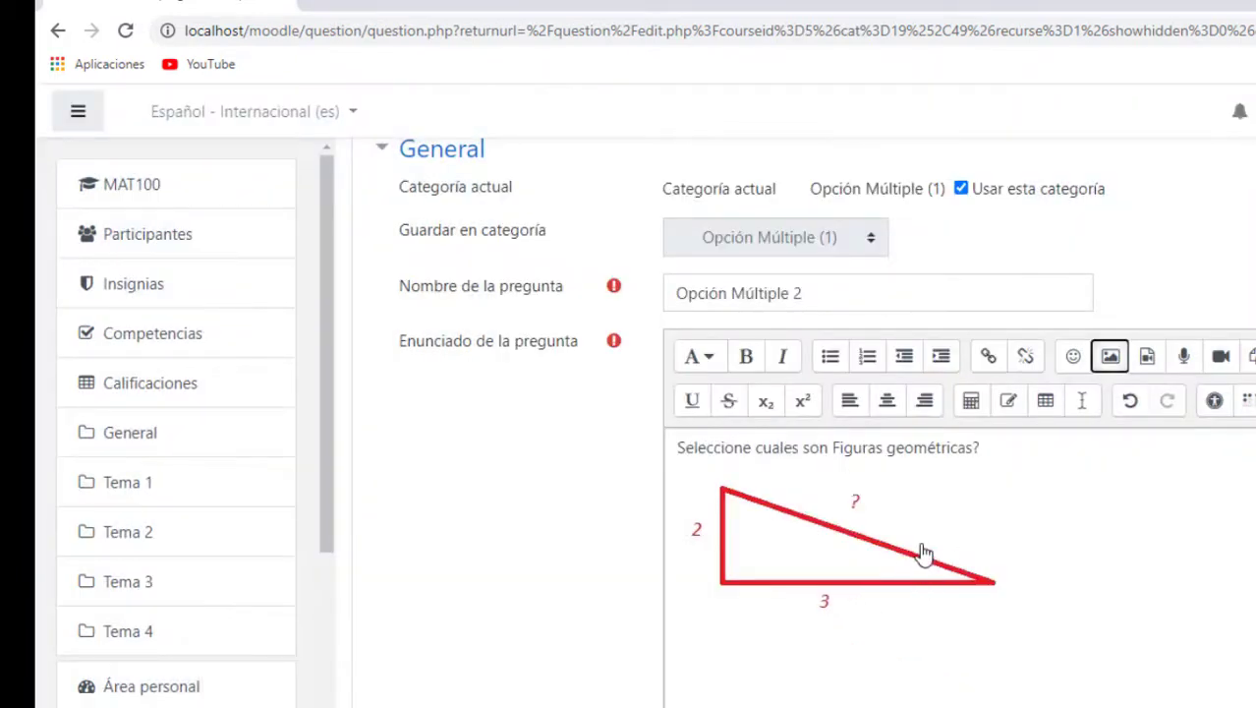
click(1081, 554)
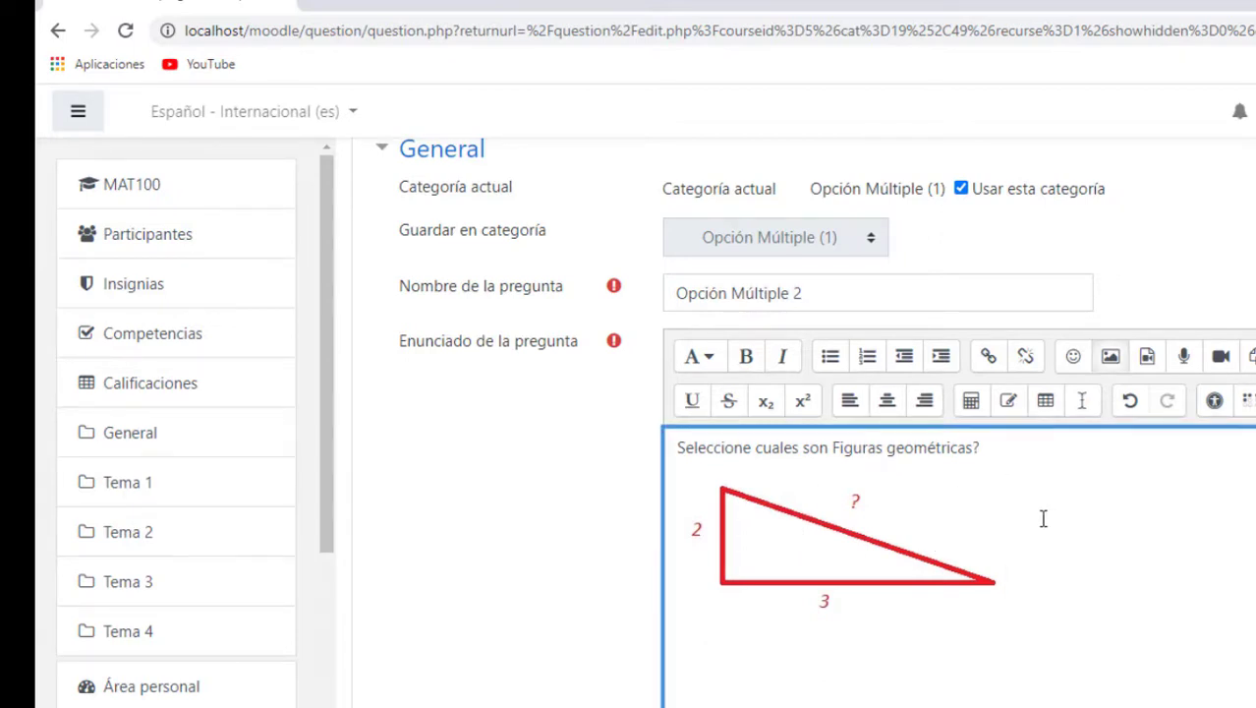
key(BackSpace)
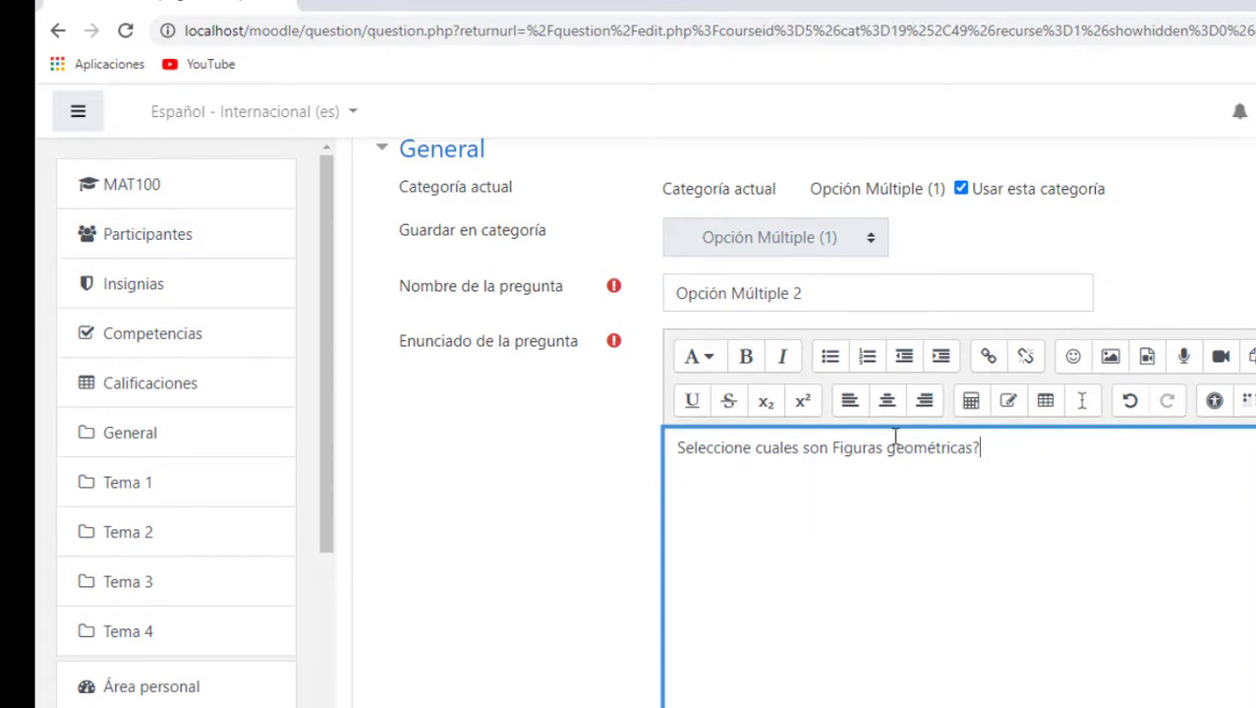
Step: Clear the general feedback text about the correct answer being Multiplicar
scroll(541, 556, down, 5)
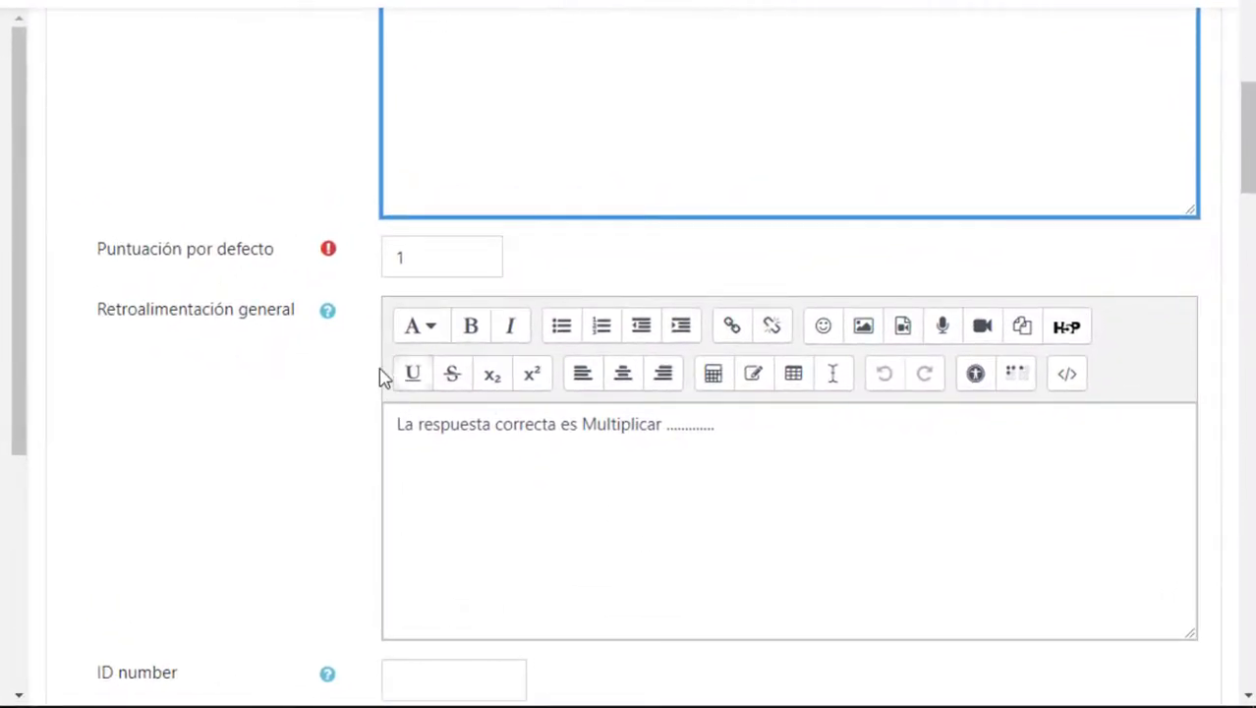
drag(760, 441, 361, 431)
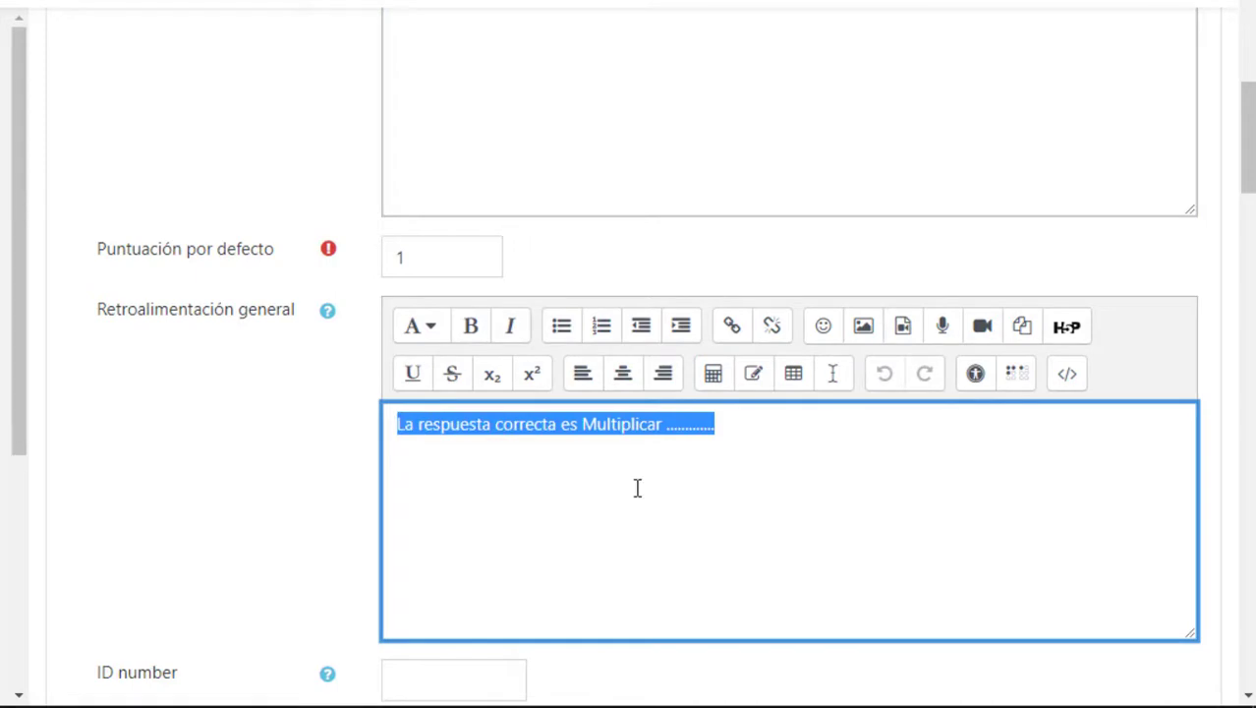
key(BackSpace)
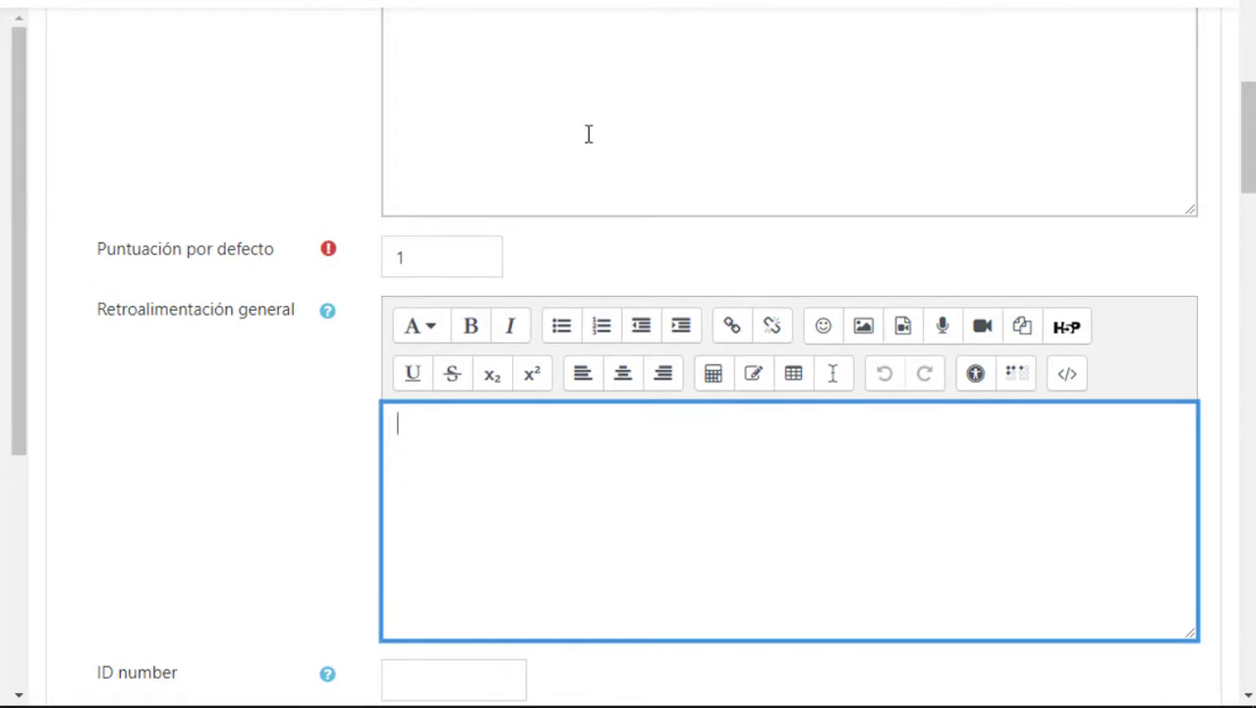
Step: Place the browser beside the image folder and insert circulo.jpg as the answer for Elección 1
scroll(603, 426, up, 10)
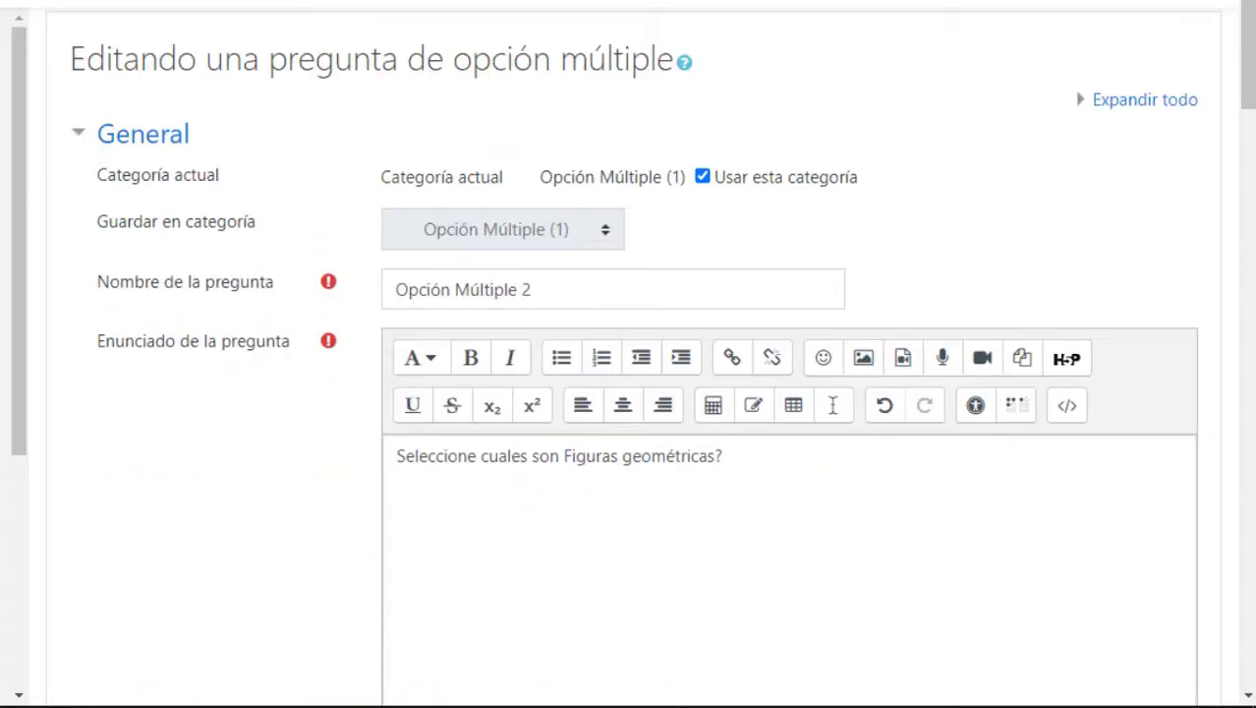
click(1191, 14)
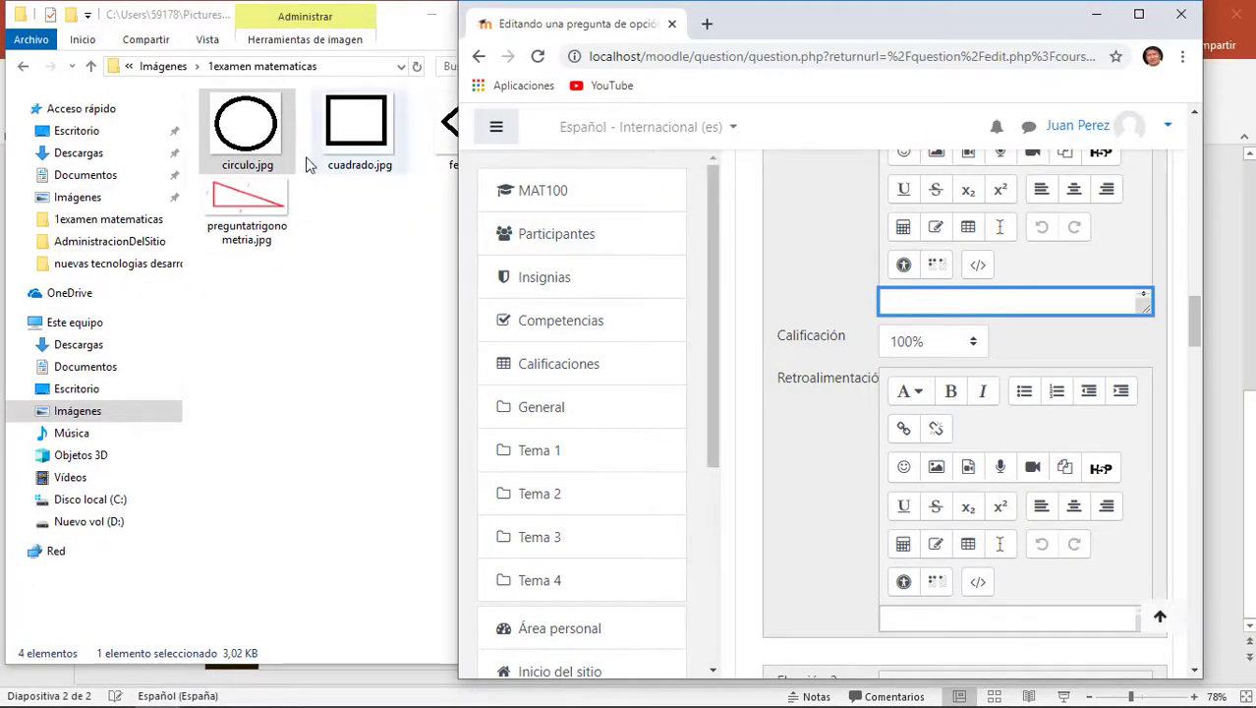
drag(251, 138, 977, 314)
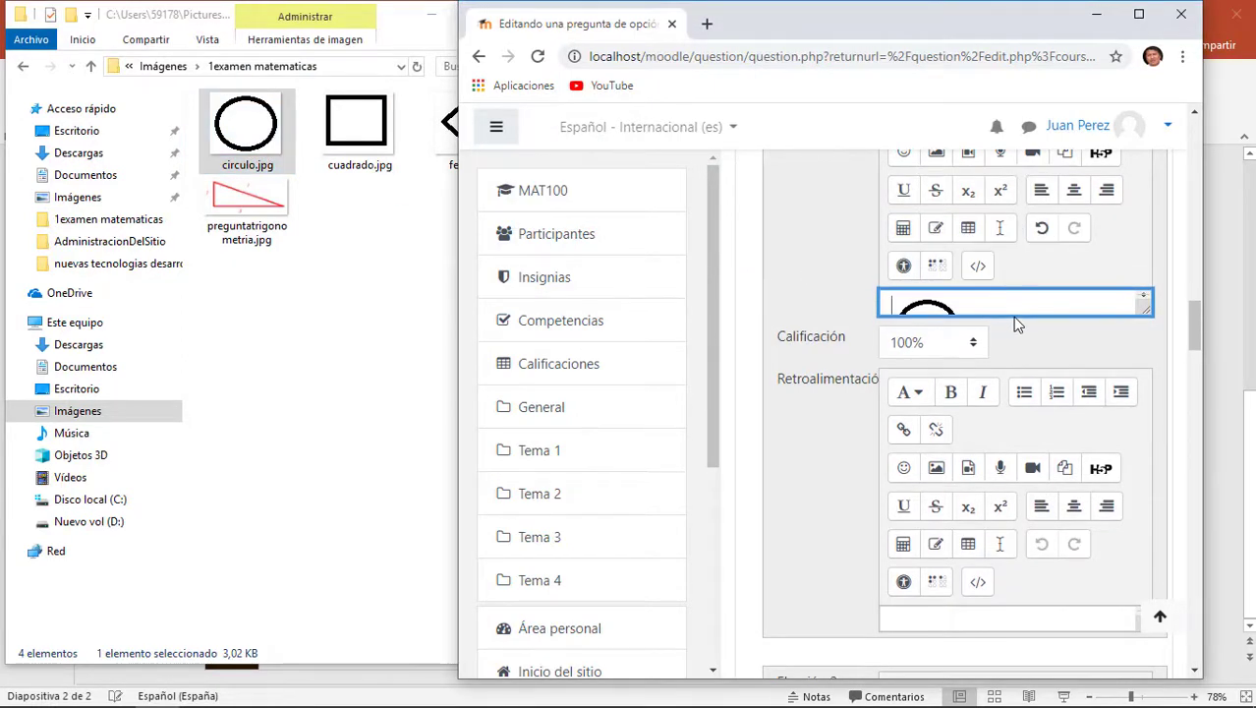
Step: Replace the text "Jugar" in Elección 2 with the image cuadrado.jpg from the 1examen matematicas folder
scroll(882, 371, down, 2)
scroll(882, 371, down, 3)
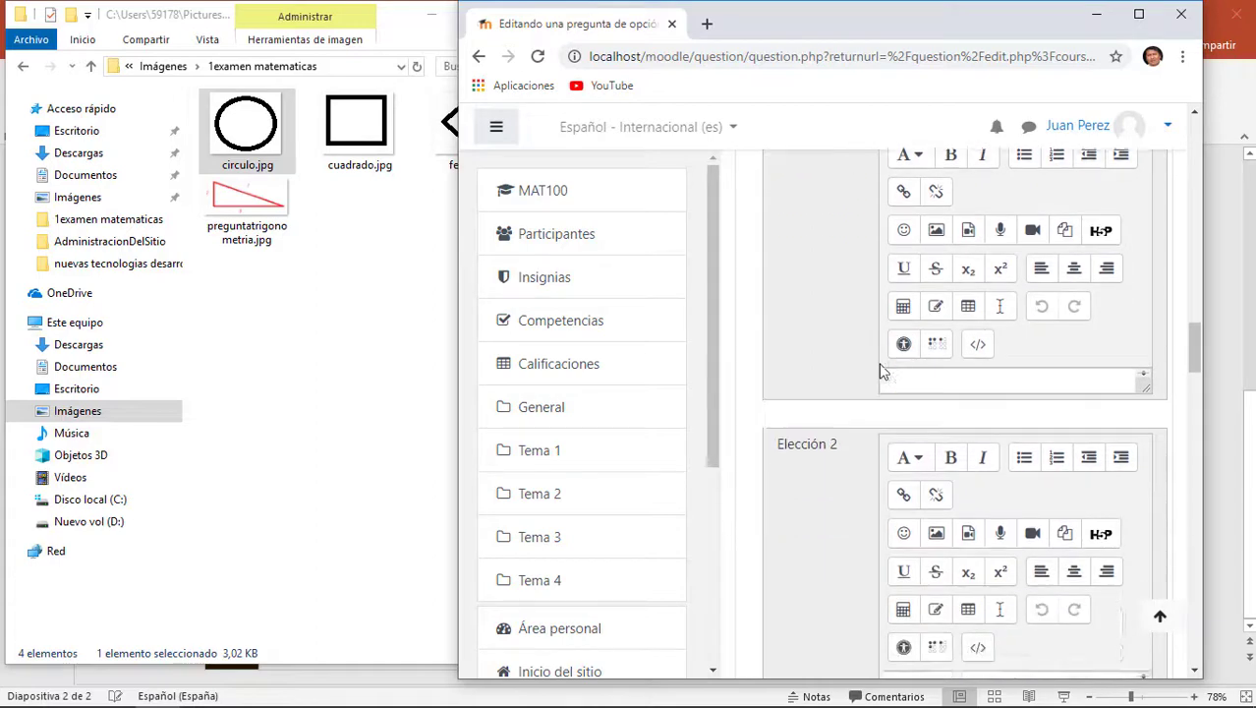
click(956, 499)
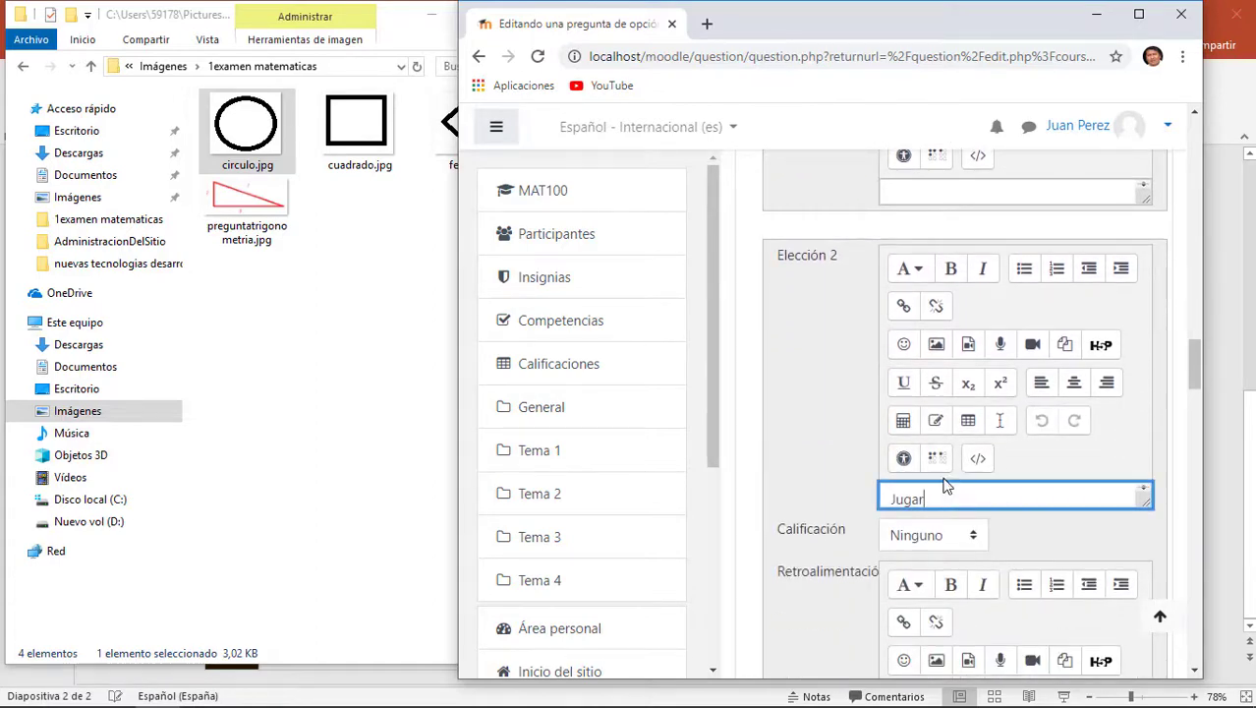
key(BackSpace)
key(BackSpace)
key(BackSpace)
key(BackSpace)
key(BackSpace)
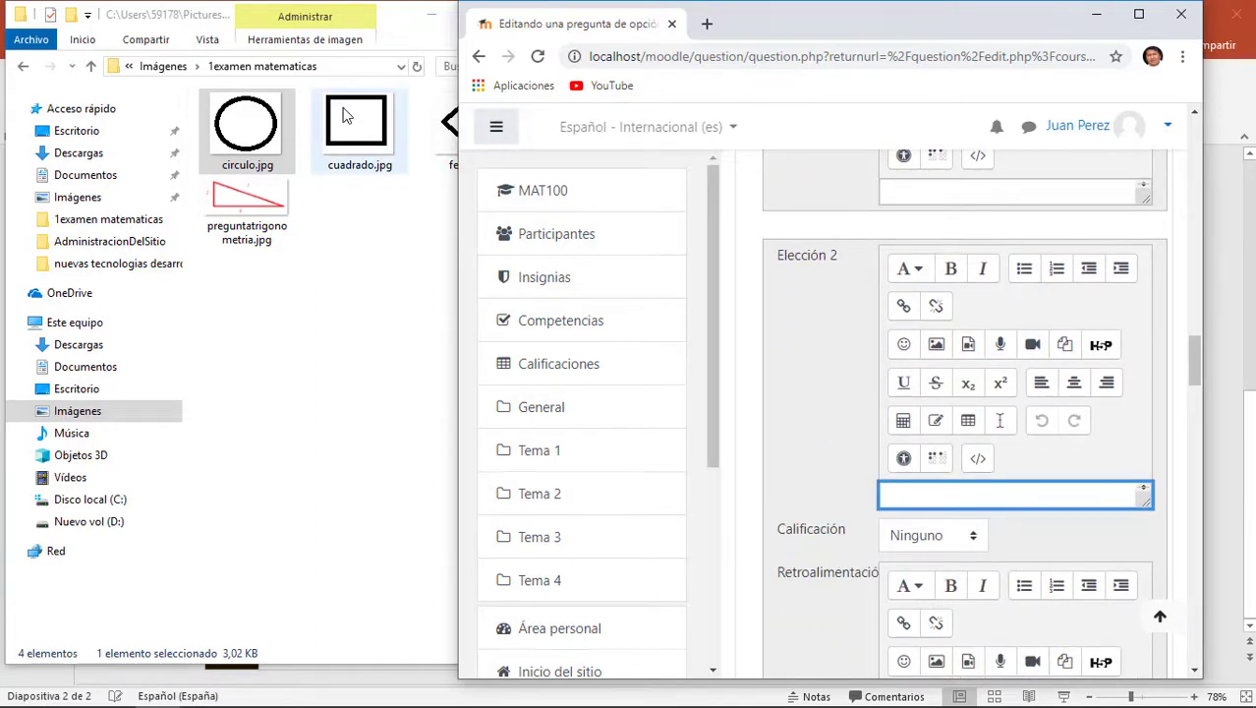
drag(346, 116, 904, 494)
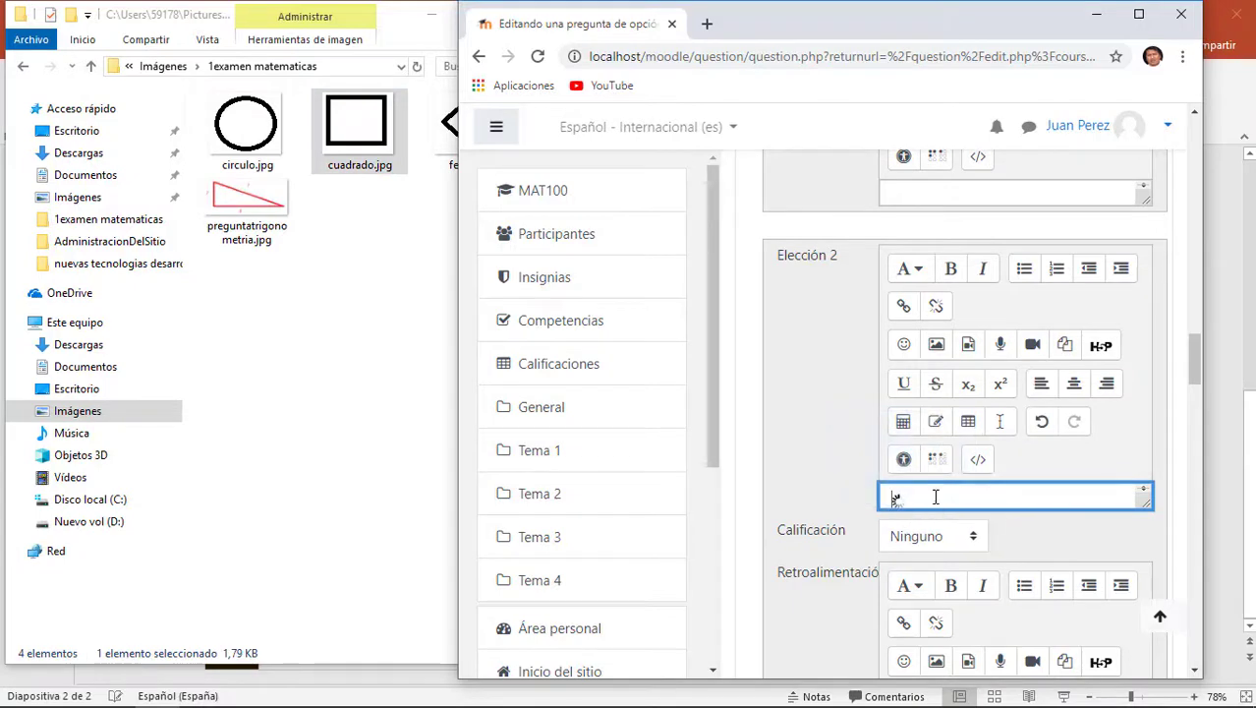
scroll(1032, 479, down, 7)
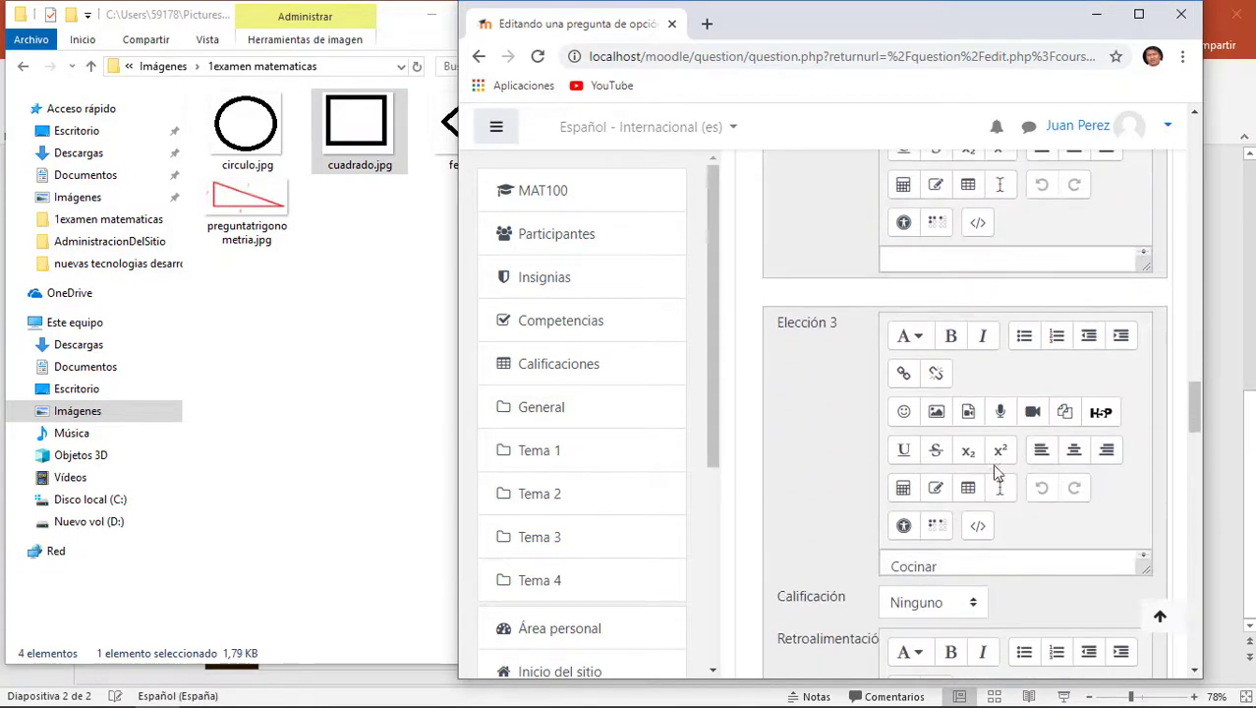
Step: Replace the text "Cocinar" in Elección 3 with the arrow image from the 1examen matematicas folder and maximize the browser
click(957, 381)
key(BackSpace)
key(BackSpace)
key(BackSpace)
key(BackSpace)
key(BackSpace)
key(BackSpace)
key(BackSpace)
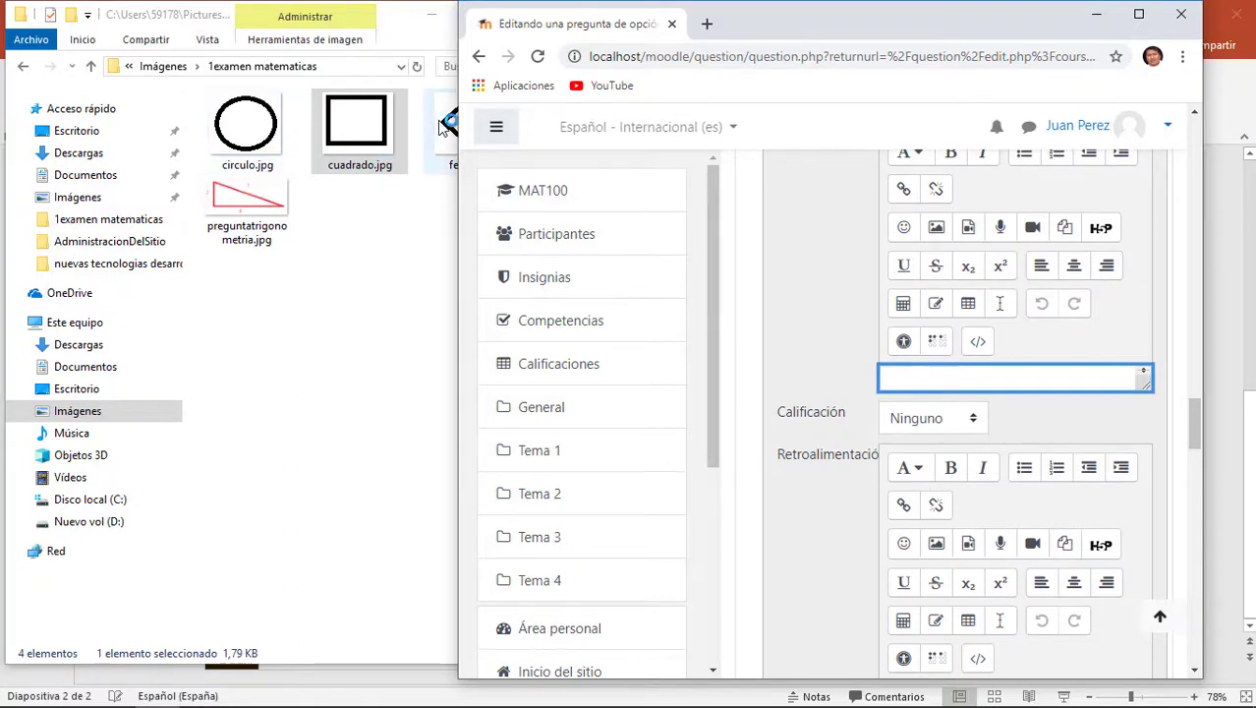
drag(443, 122, 931, 380)
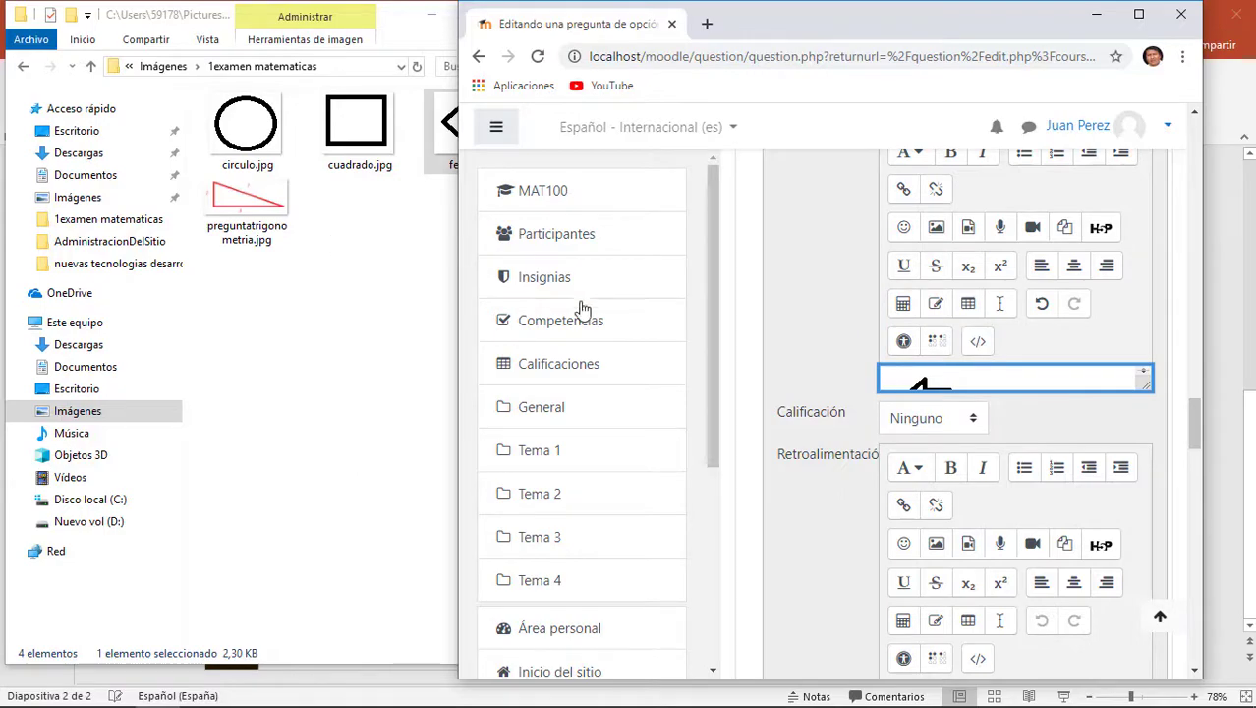
click(1141, 20)
scroll(720, 315, down, 2)
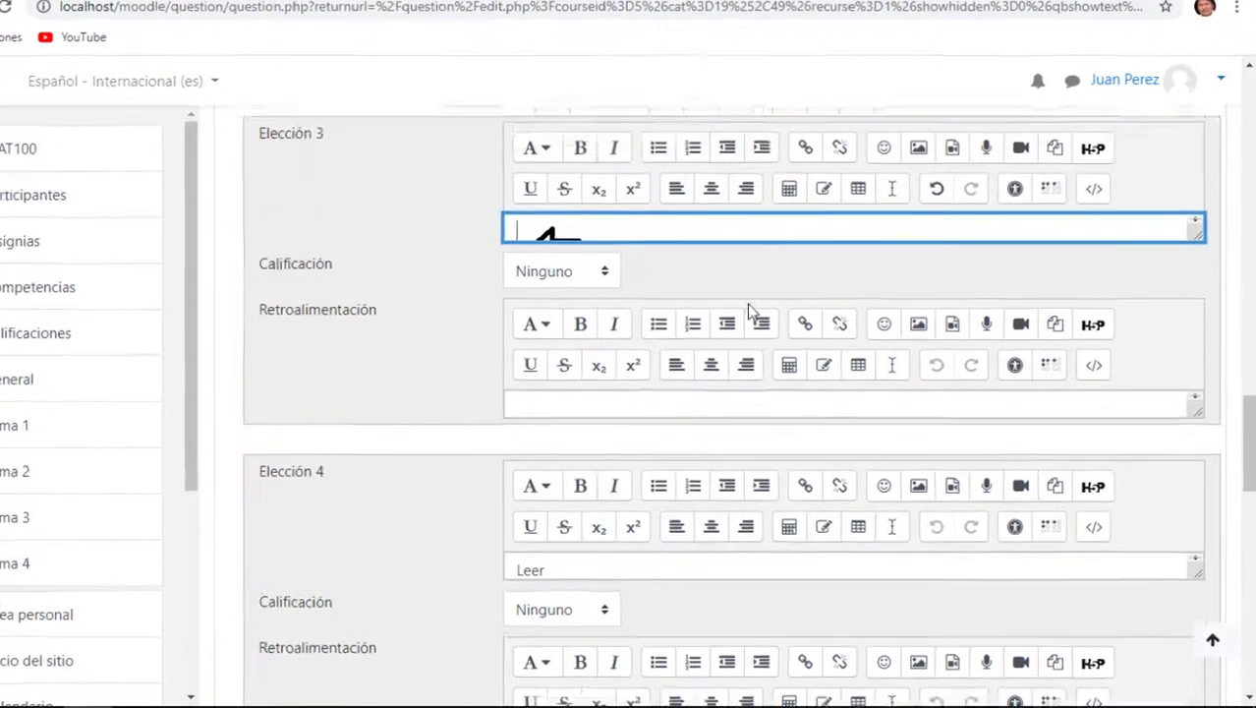
Step: Set the question to "Se permiten varias respuestas" and number the choices as "A., B., C., ..."
scroll(747, 315, up, 5)
scroll(653, 234, up, 15)
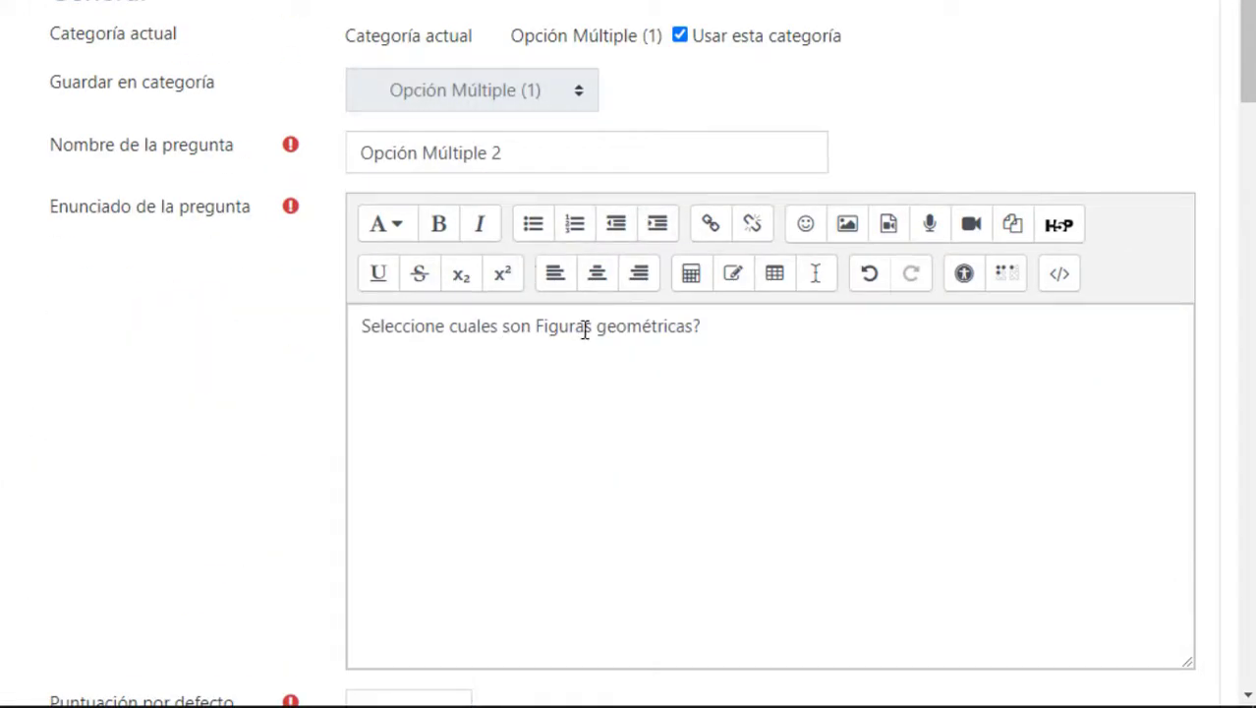
scroll(734, 341, down, 6)
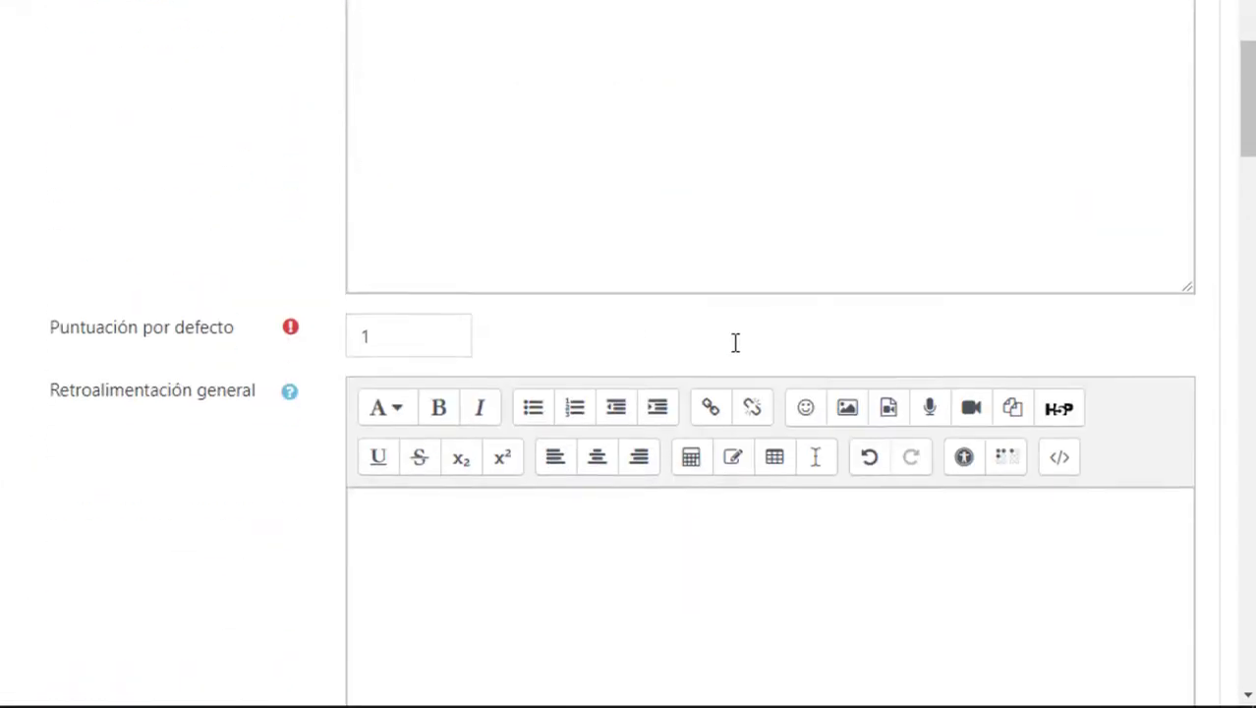
click(400, 124)
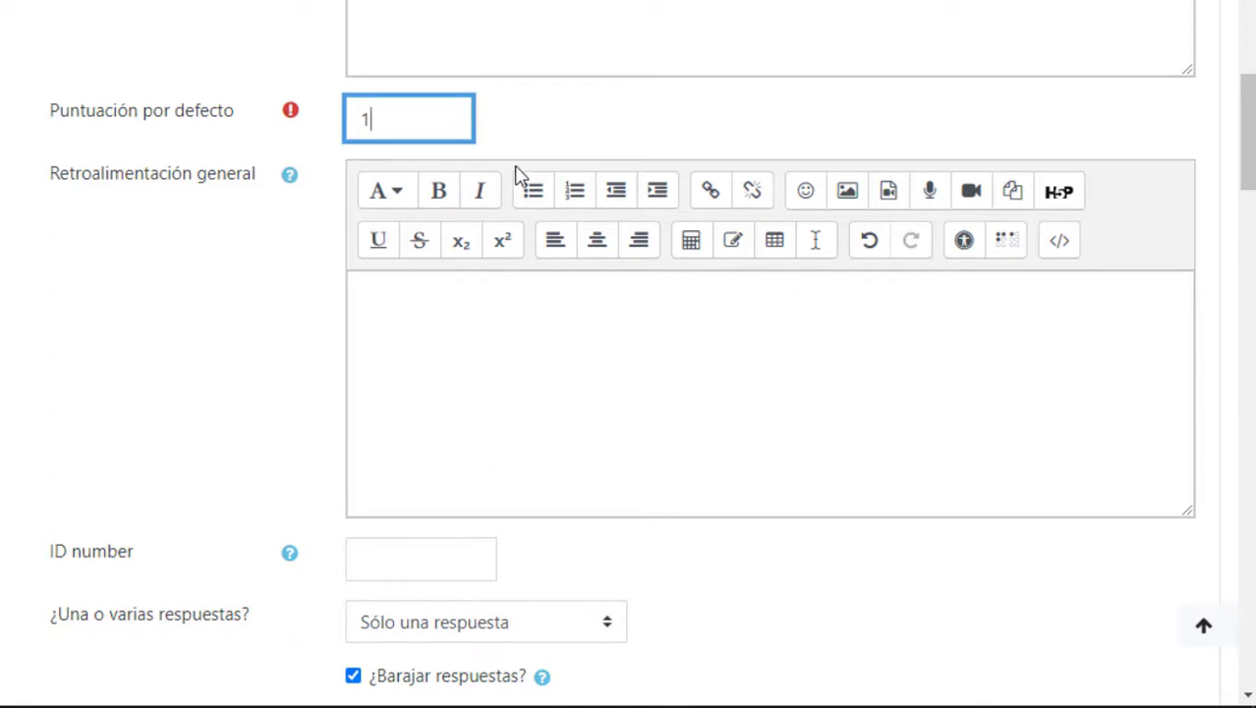
scroll(477, 348, down, 4)
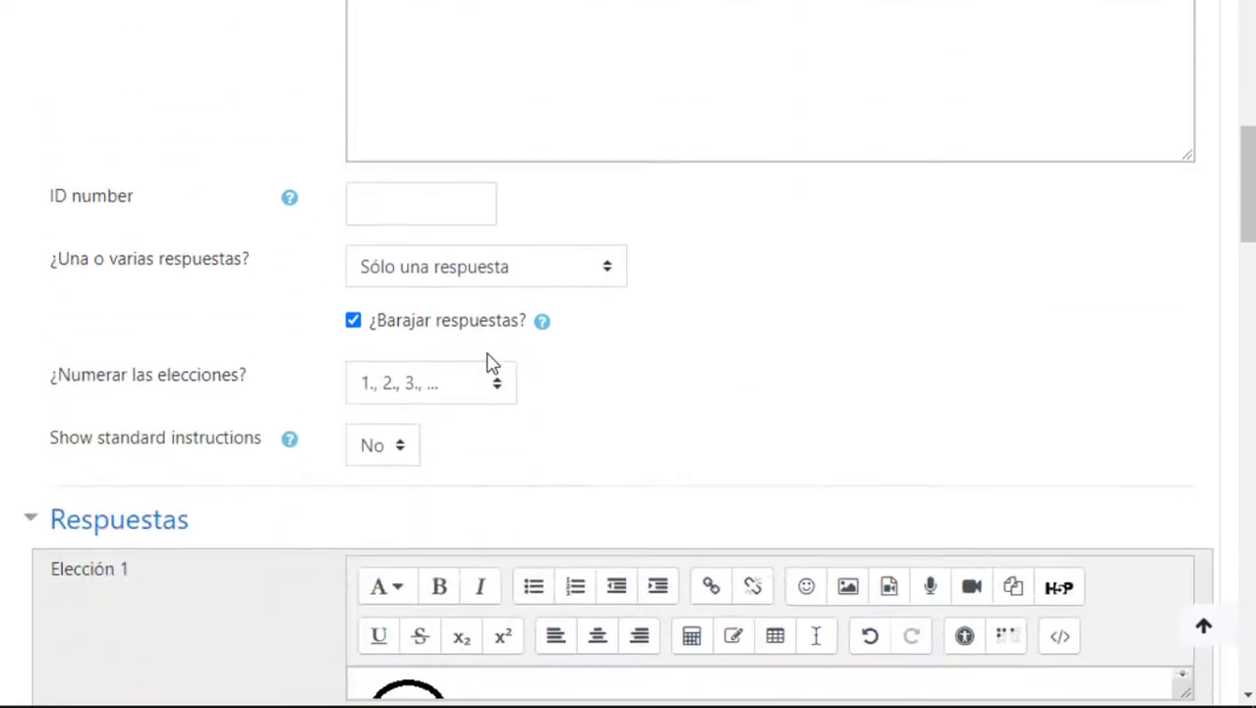
click(485, 280)
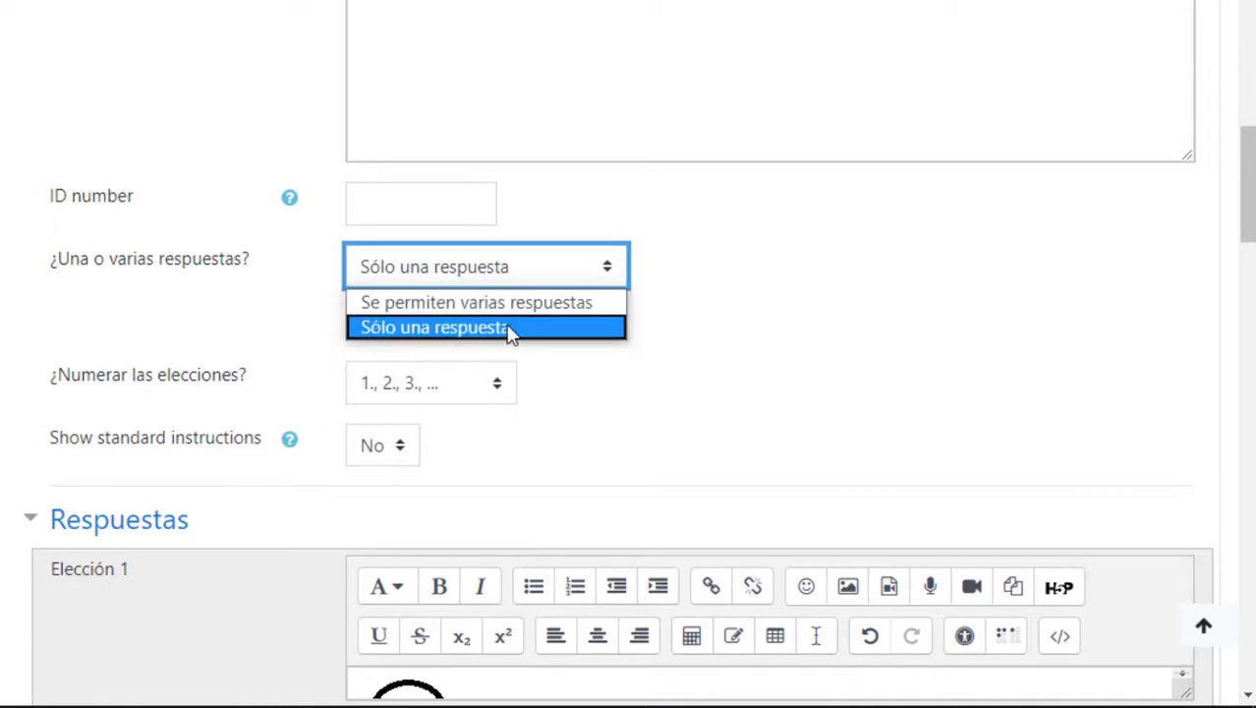
click(534, 313)
scroll(897, 393, down, 3)
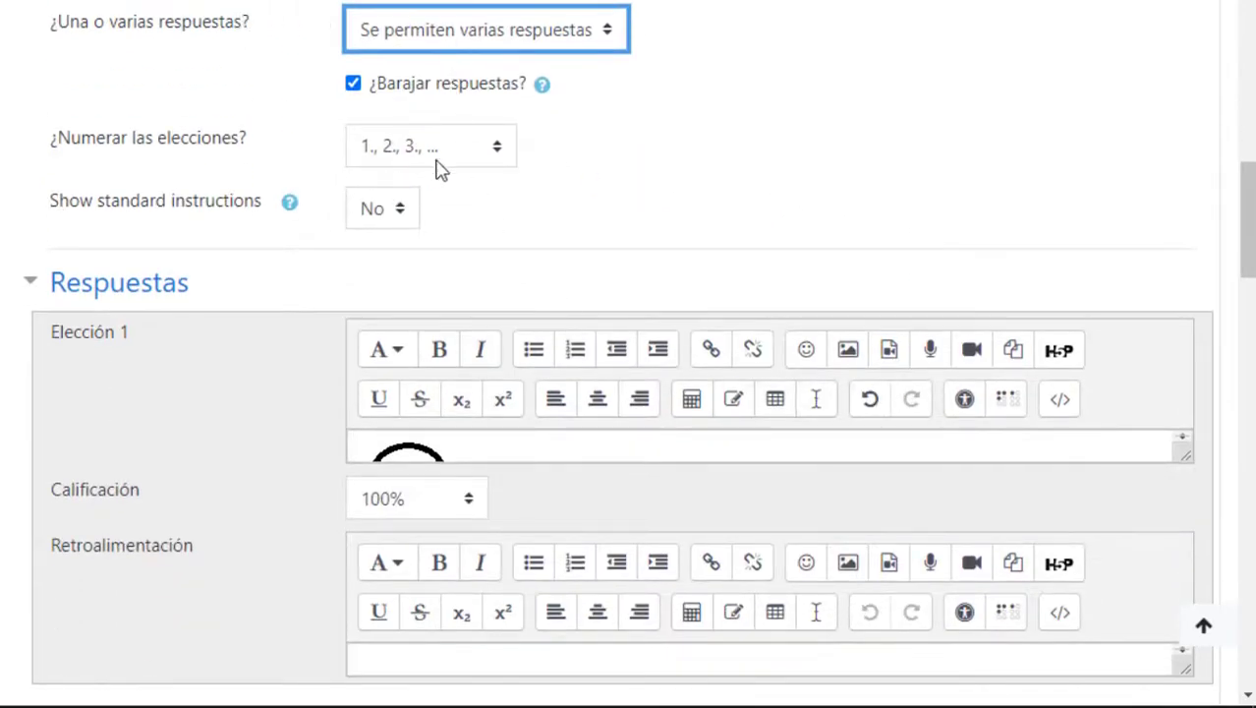
click(437, 163)
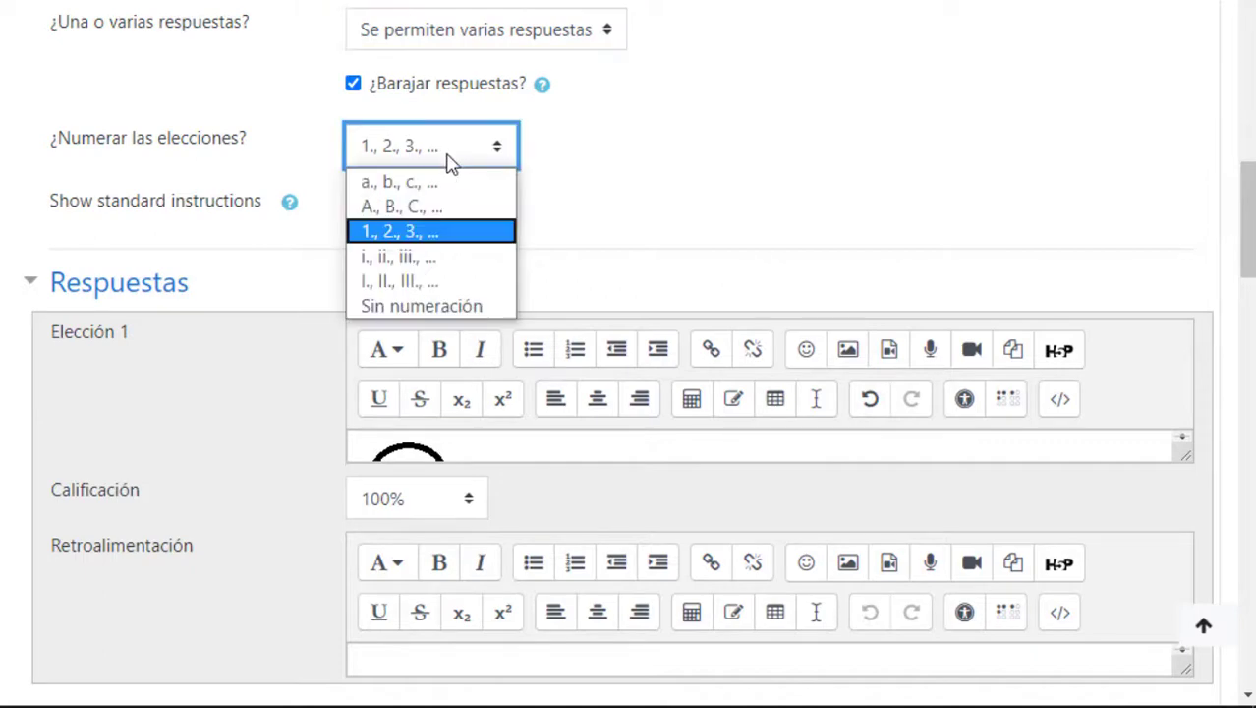
click(410, 207)
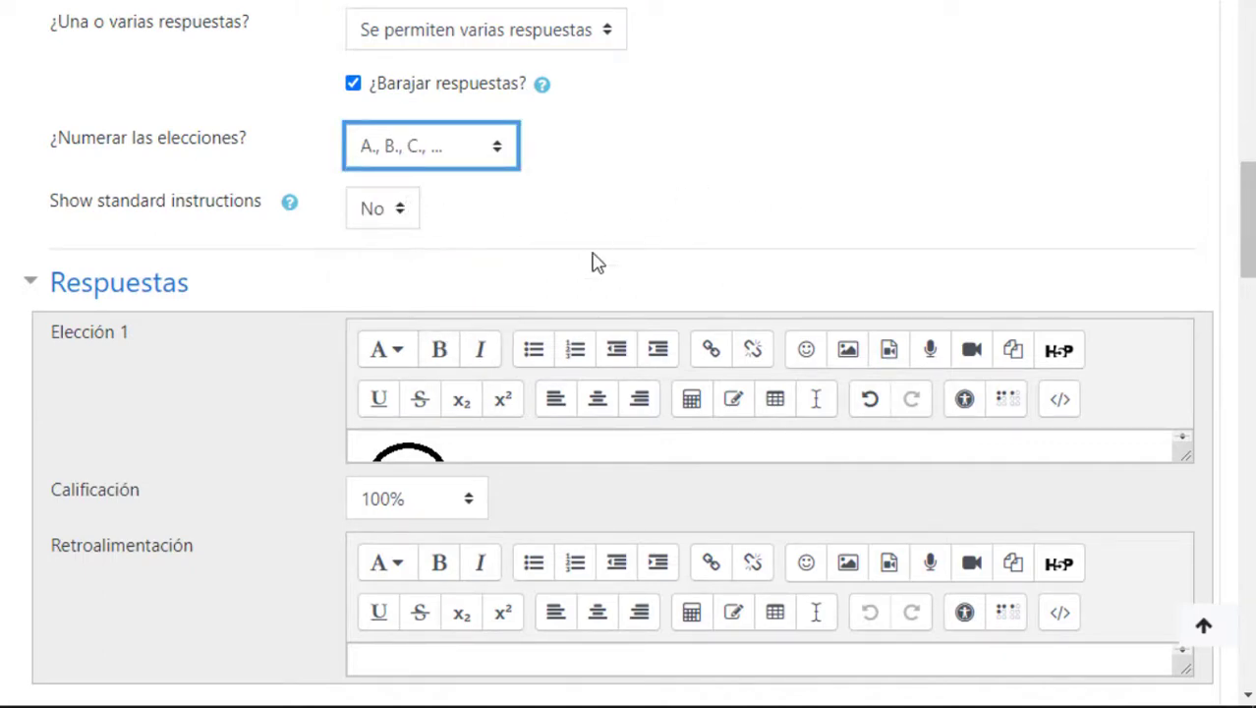
Step: Enlarge the answer boxes of Elección 1 and Elección 2 to fit the whole circle and square images
scroll(305, 361, down, 4)
scroll(361, 339, up, 3)
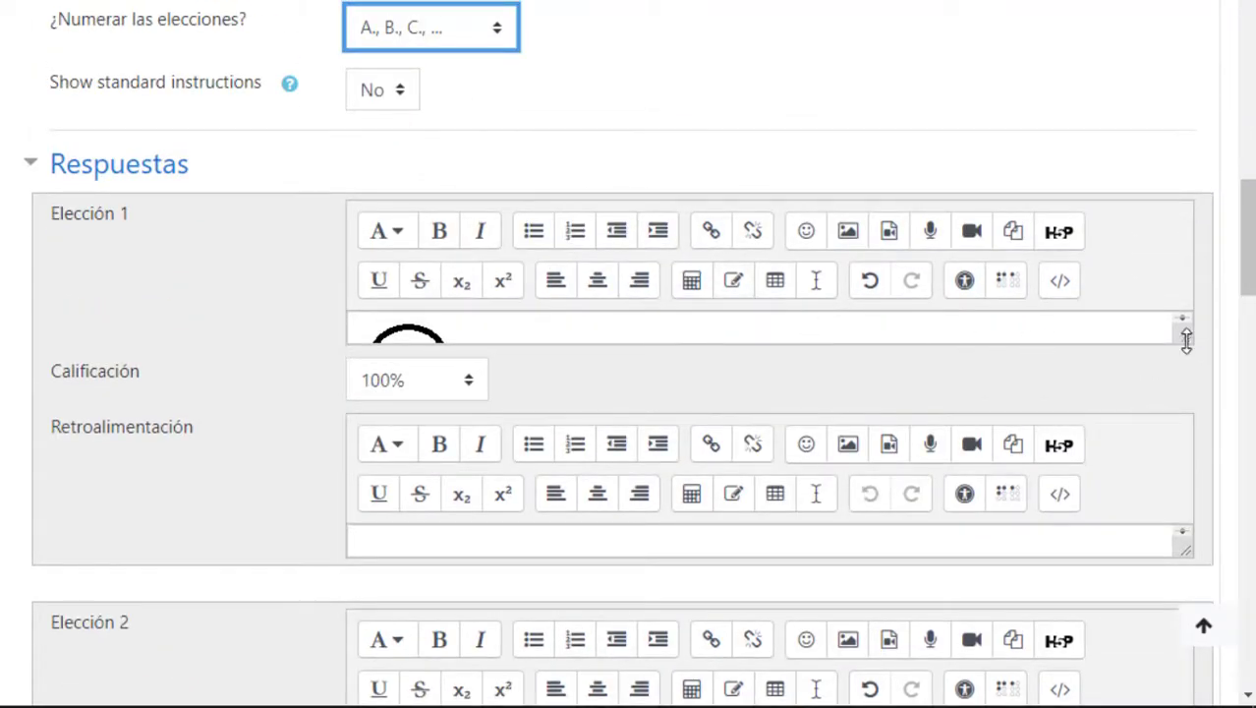
drag(1186, 339, 1186, 398)
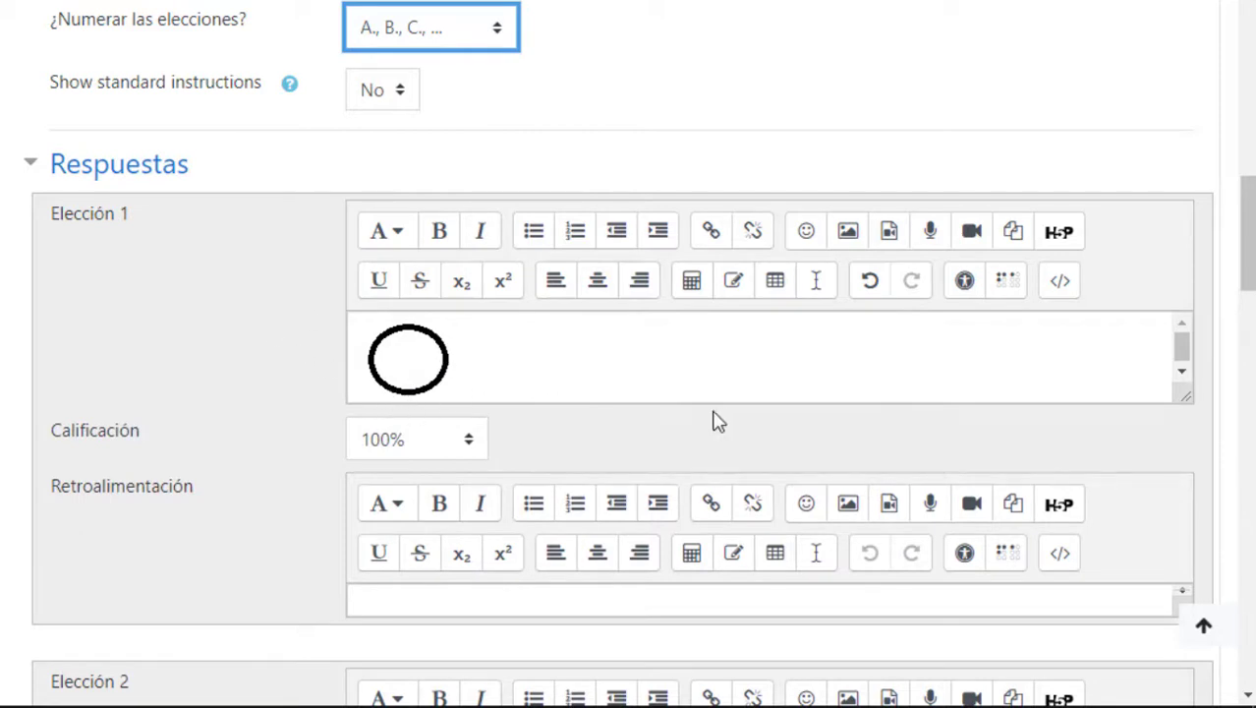
scroll(718, 418, down, 4)
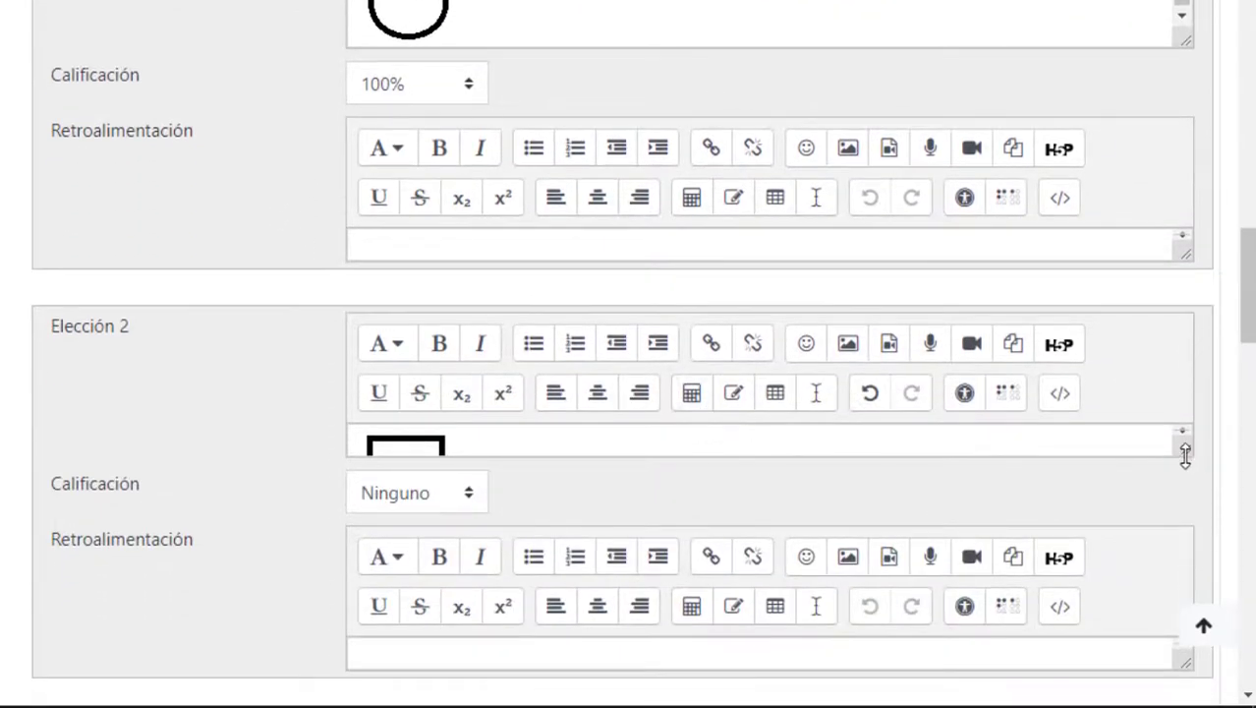
click(1185, 454)
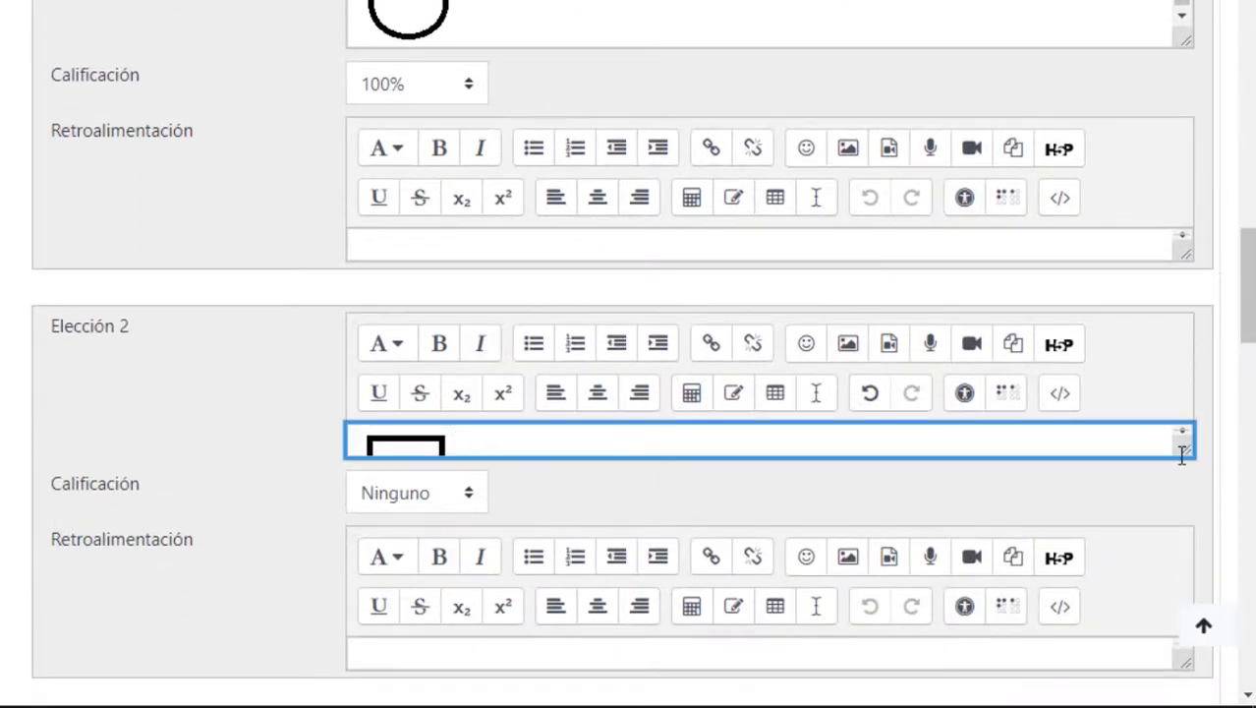
drag(1183, 469, 1184, 516)
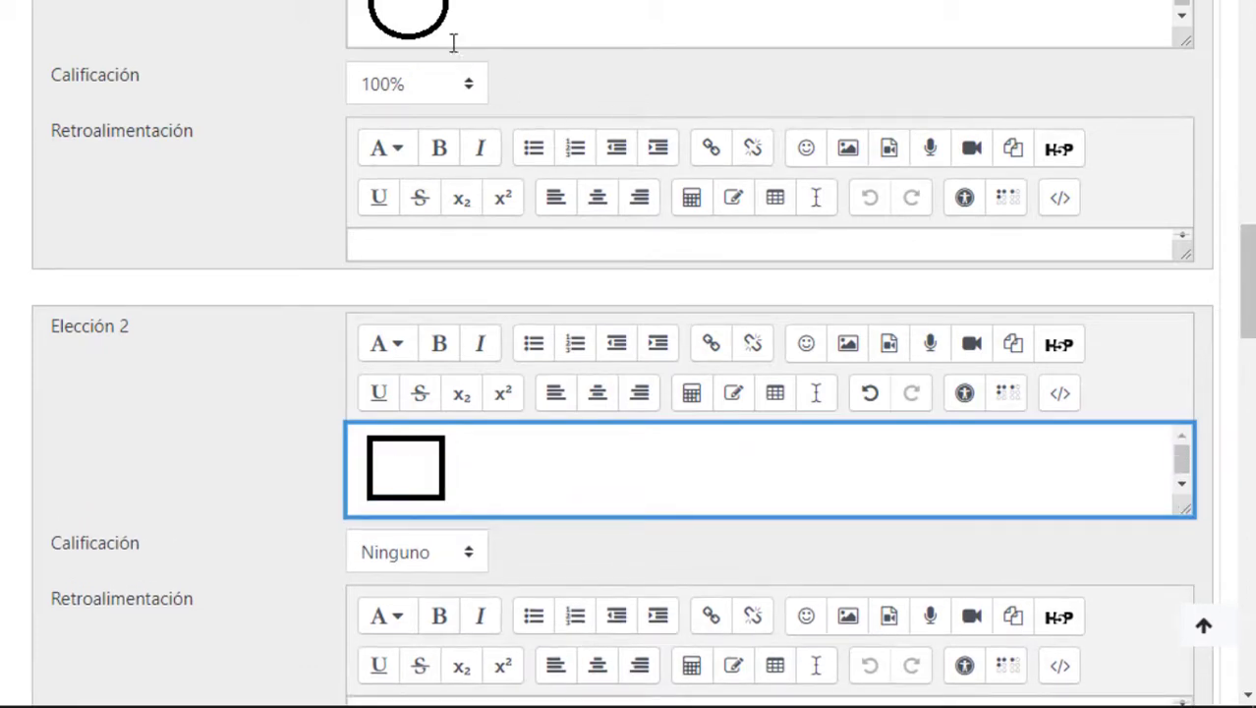
scroll(261, 457, down, 1)
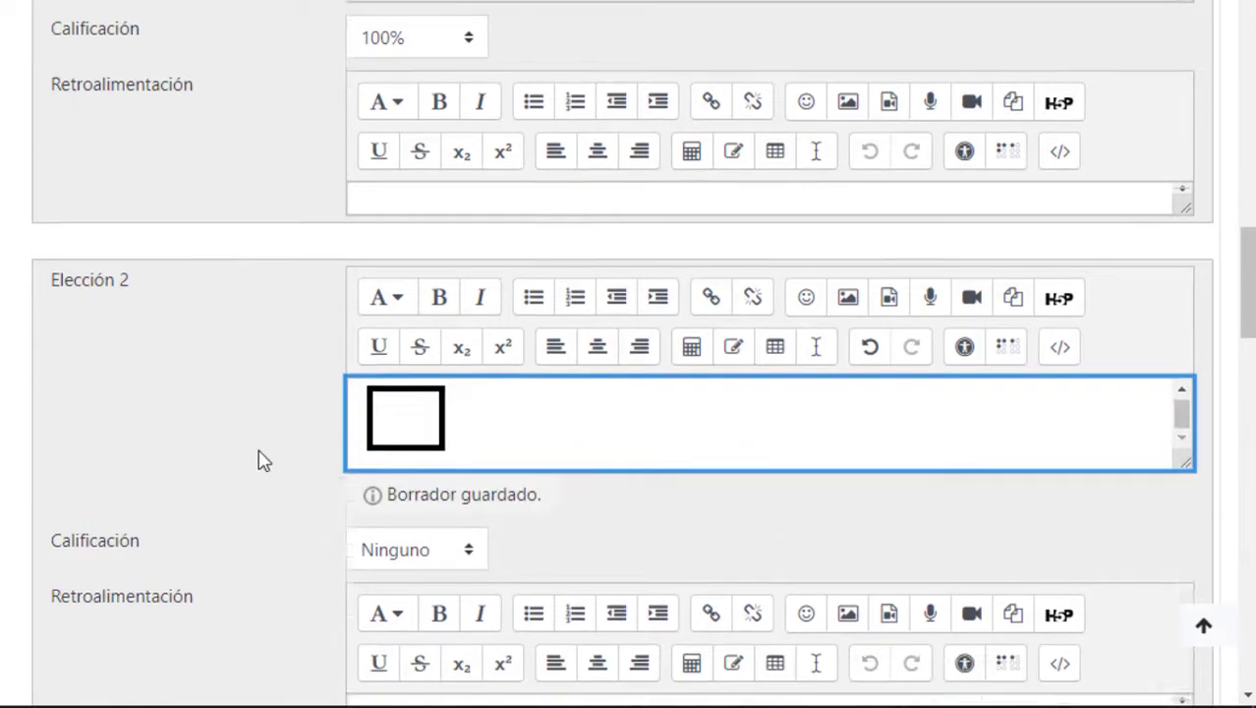
Step: Set the grade of both the circle in Elección 1 and the square in Elección 2 to 50%
scroll(258, 458, up, 3)
scroll(258, 455, up, 3)
scroll(260, 451, down, 4)
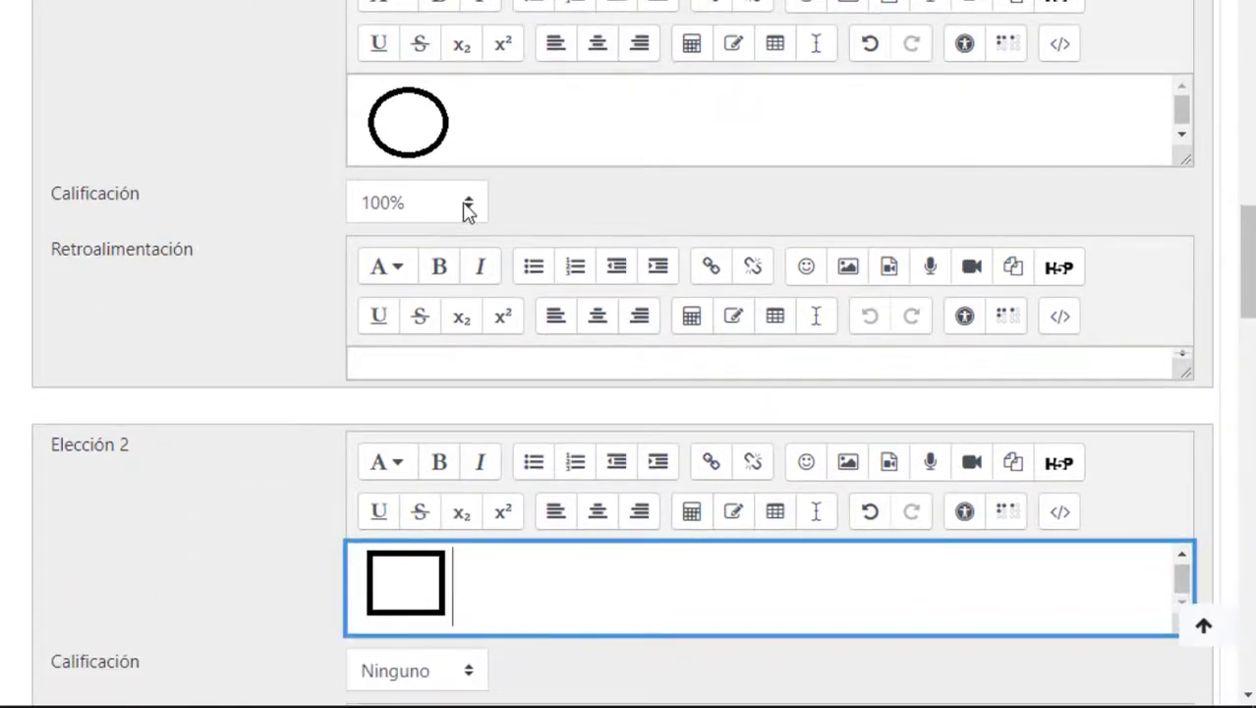
click(468, 203)
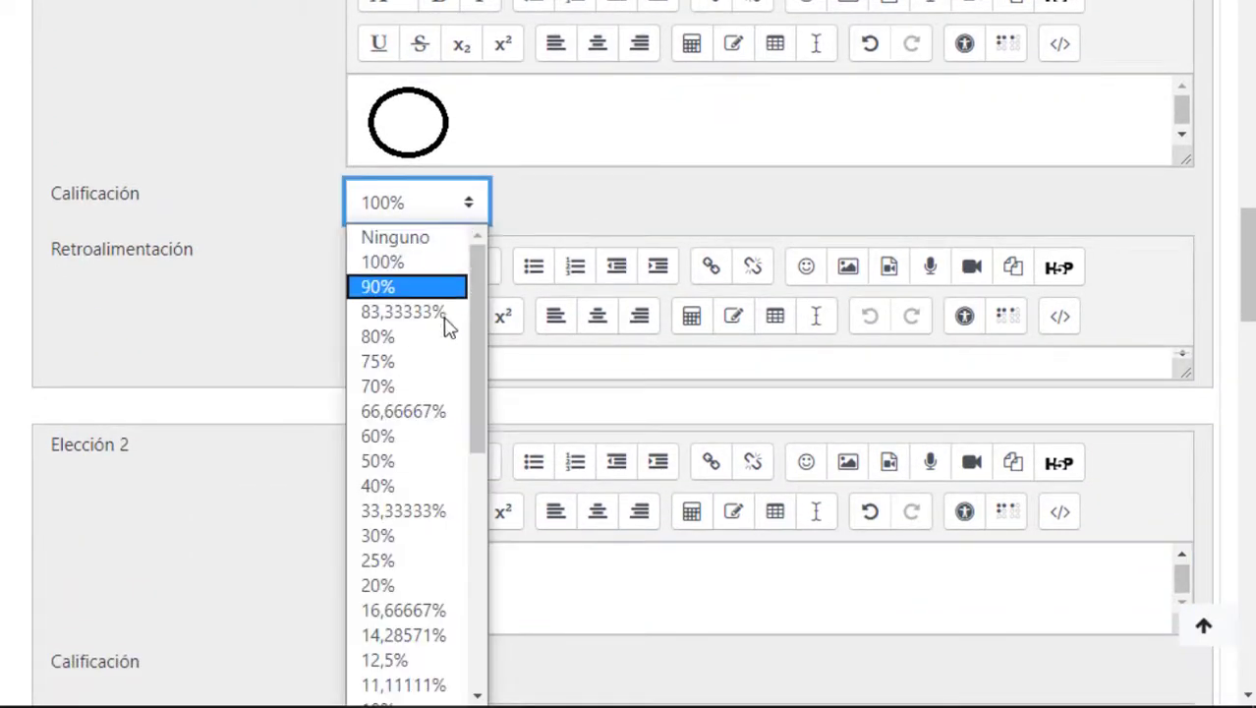
click(414, 465)
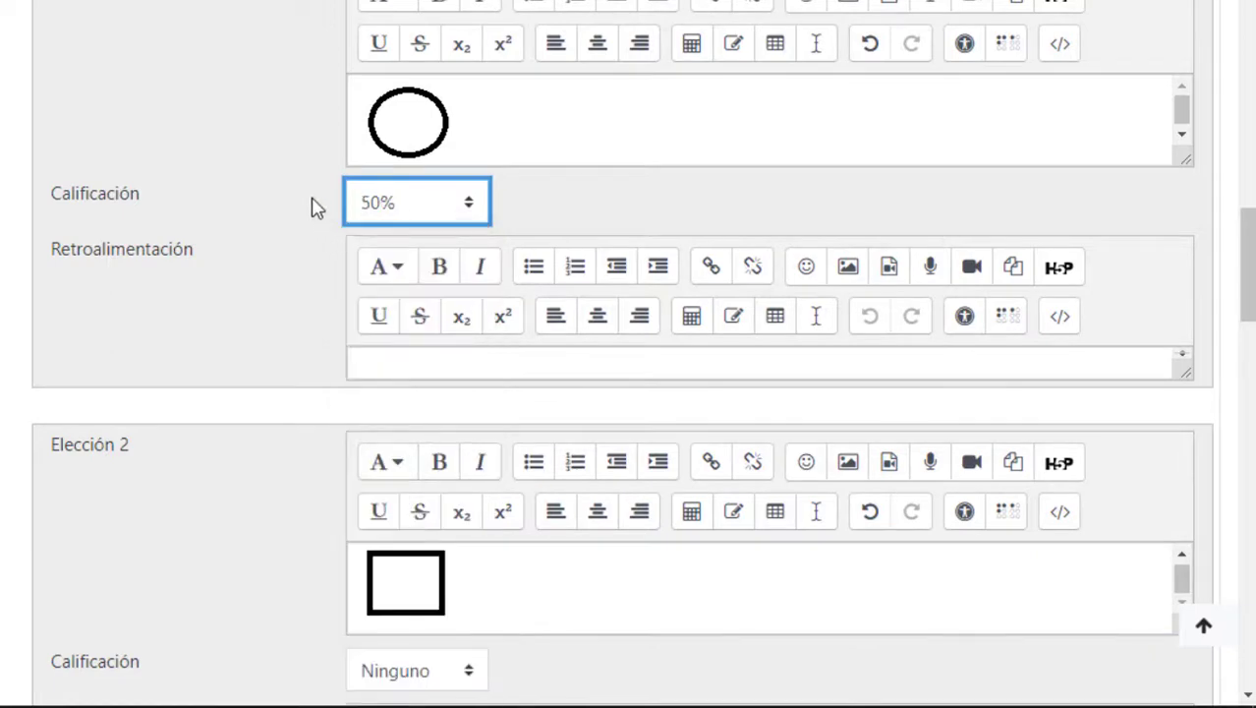
scroll(486, 284, down, 1)
scroll(485, 284, down, 4)
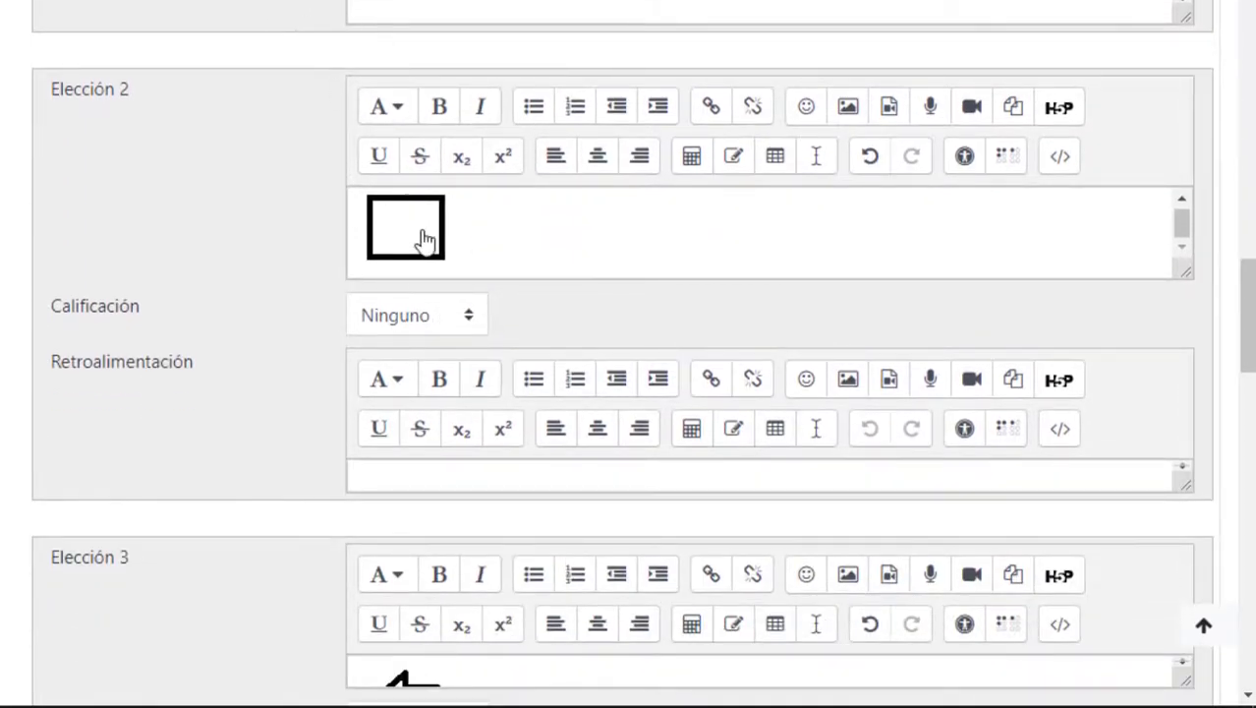
click(433, 321)
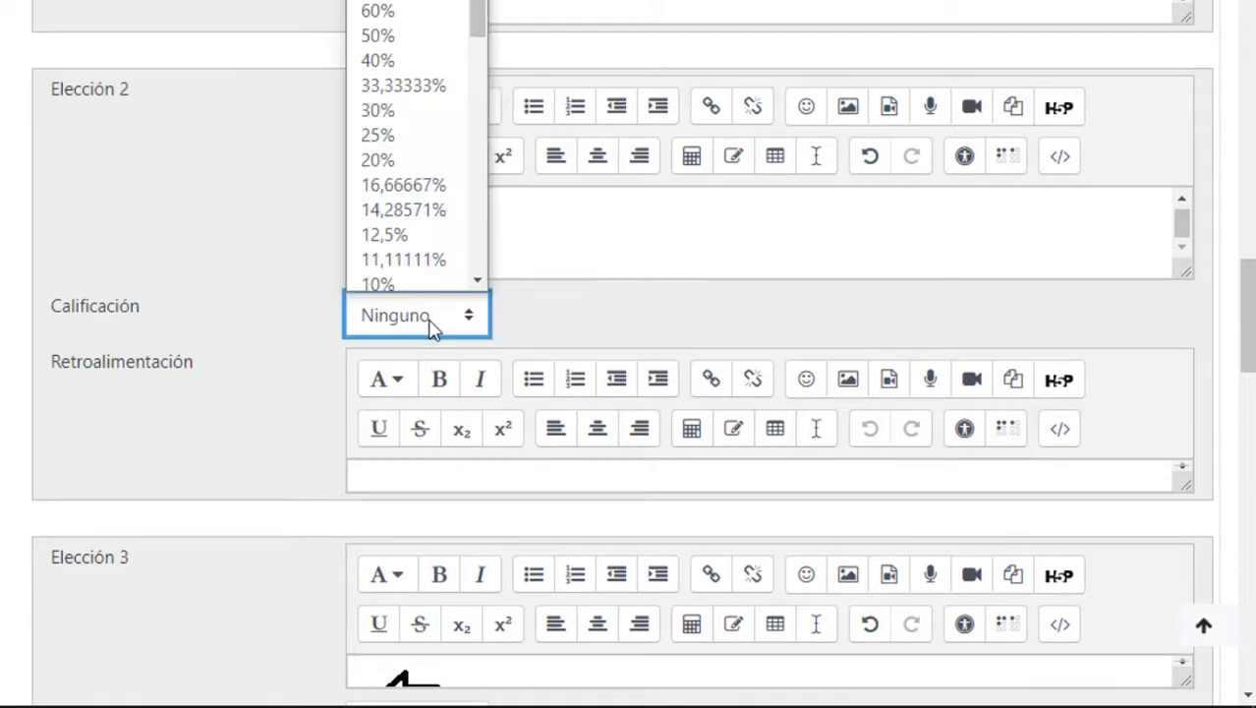
click(407, 30)
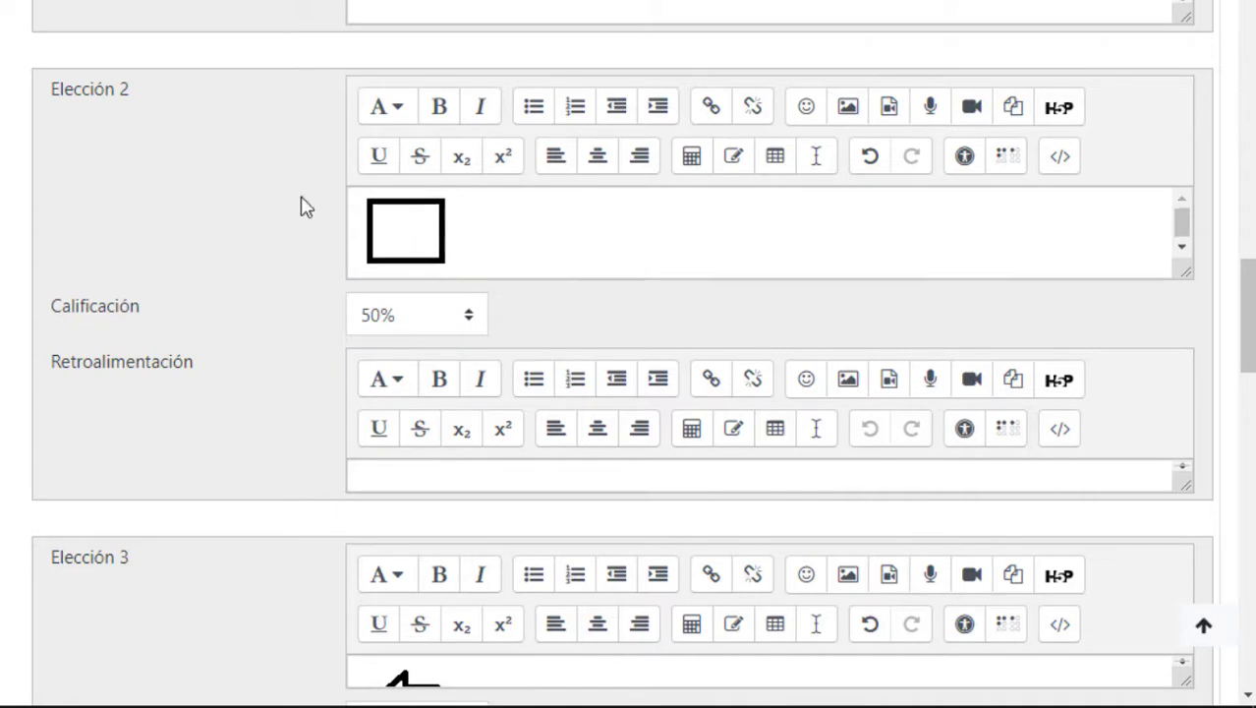
scroll(282, 219, up, 5)
scroll(284, 222, down, 1)
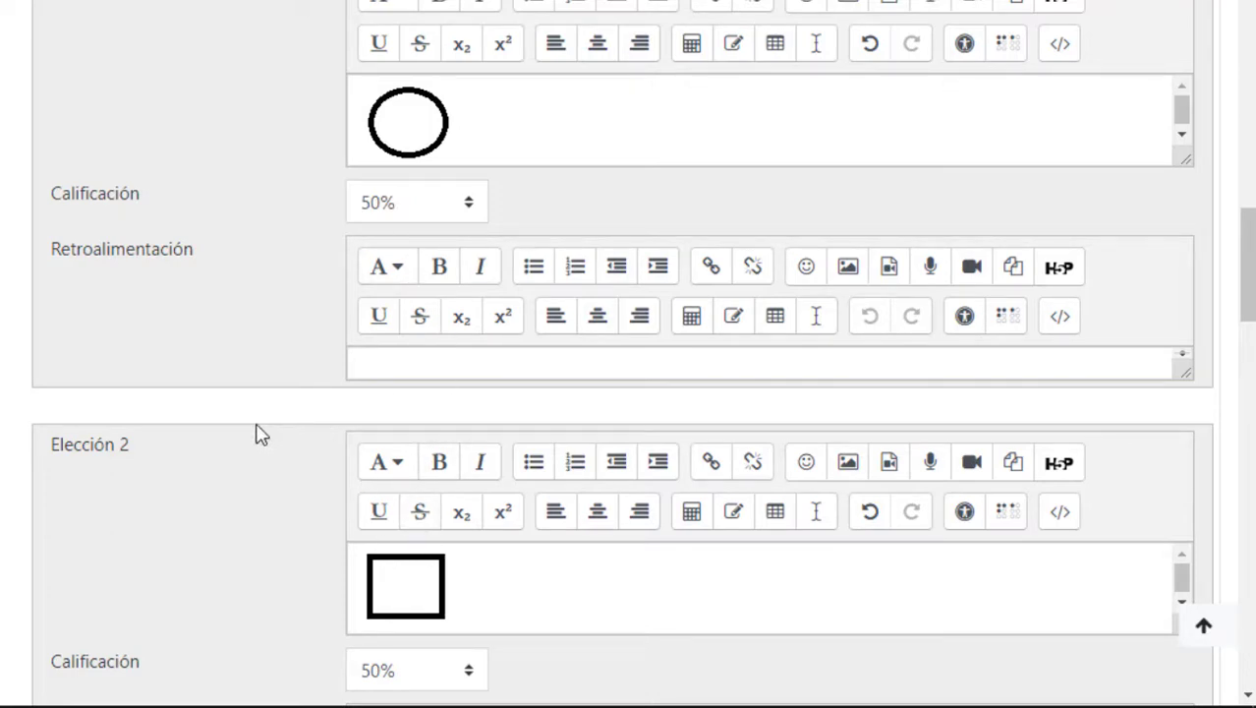
Step: Replace "Leer" in Elección 4 with the text "Ninguna de las otras opciones" moved from Elección 5
scroll(258, 433, down, 1)
scroll(295, 423, down, 3)
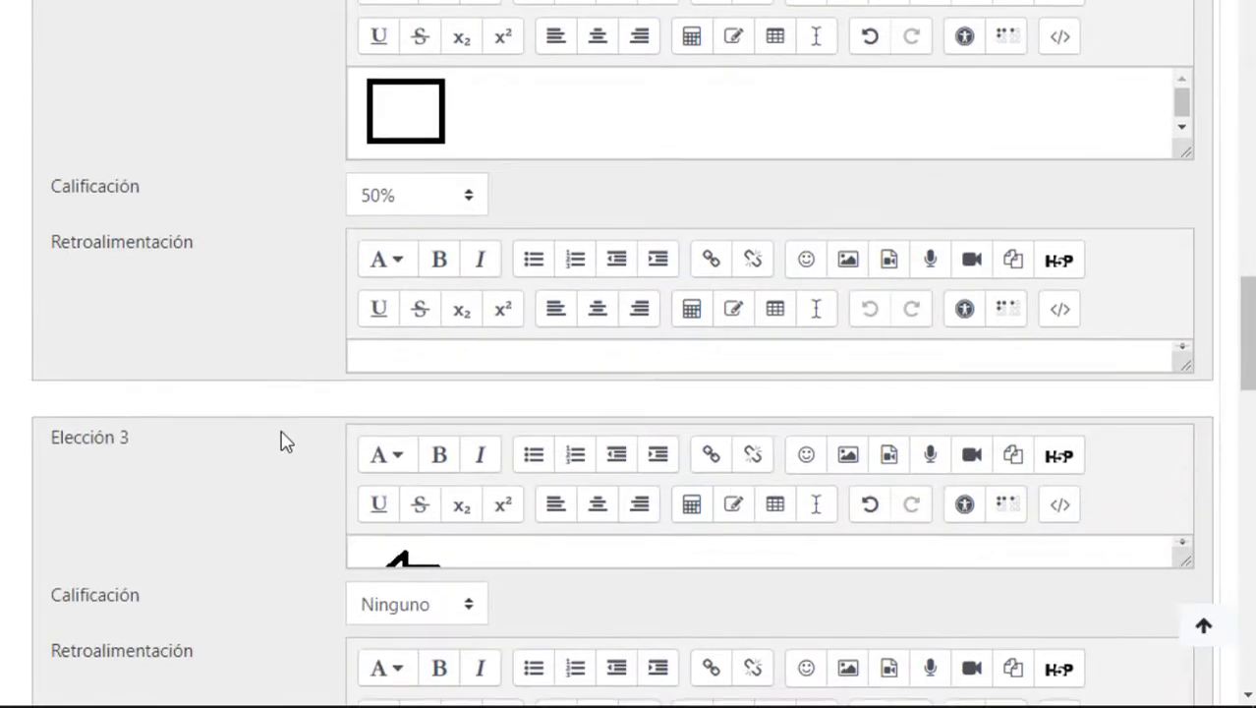
scroll(368, 420, down, 2)
scroll(414, 381, down, 3)
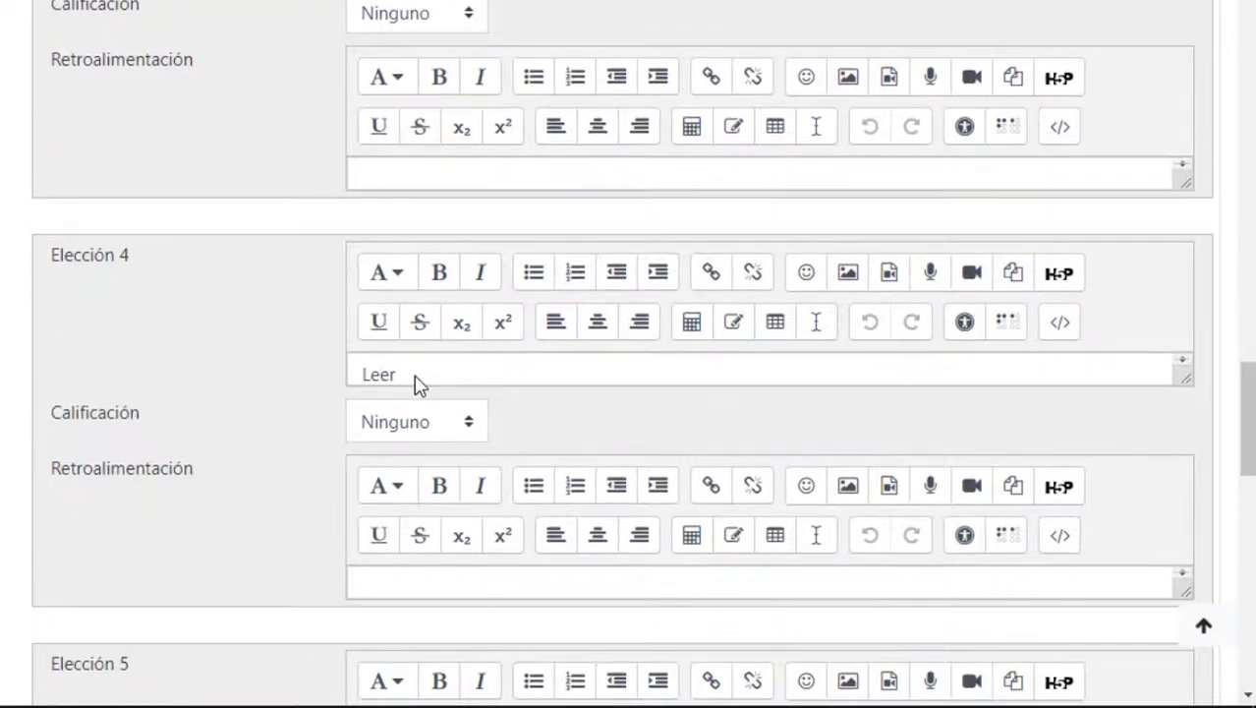
scroll(417, 379, down, 1)
click(695, 371)
key(BackSpace)
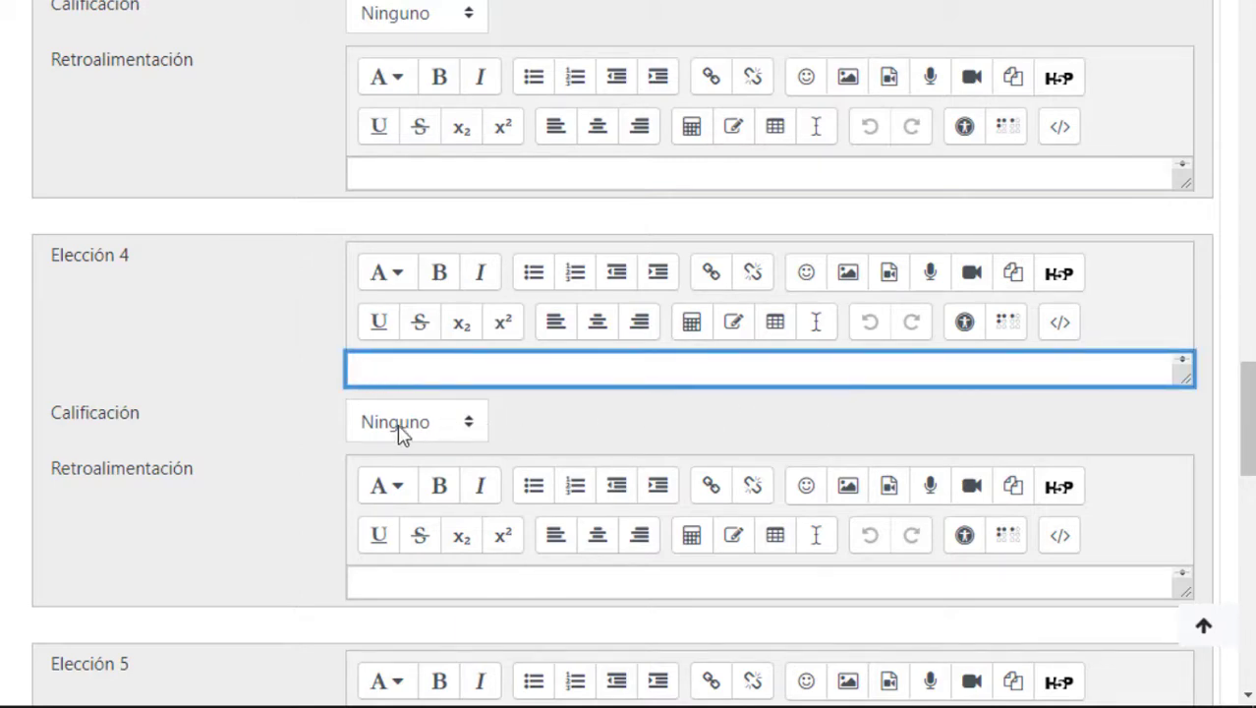
scroll(622, 421, down, 3)
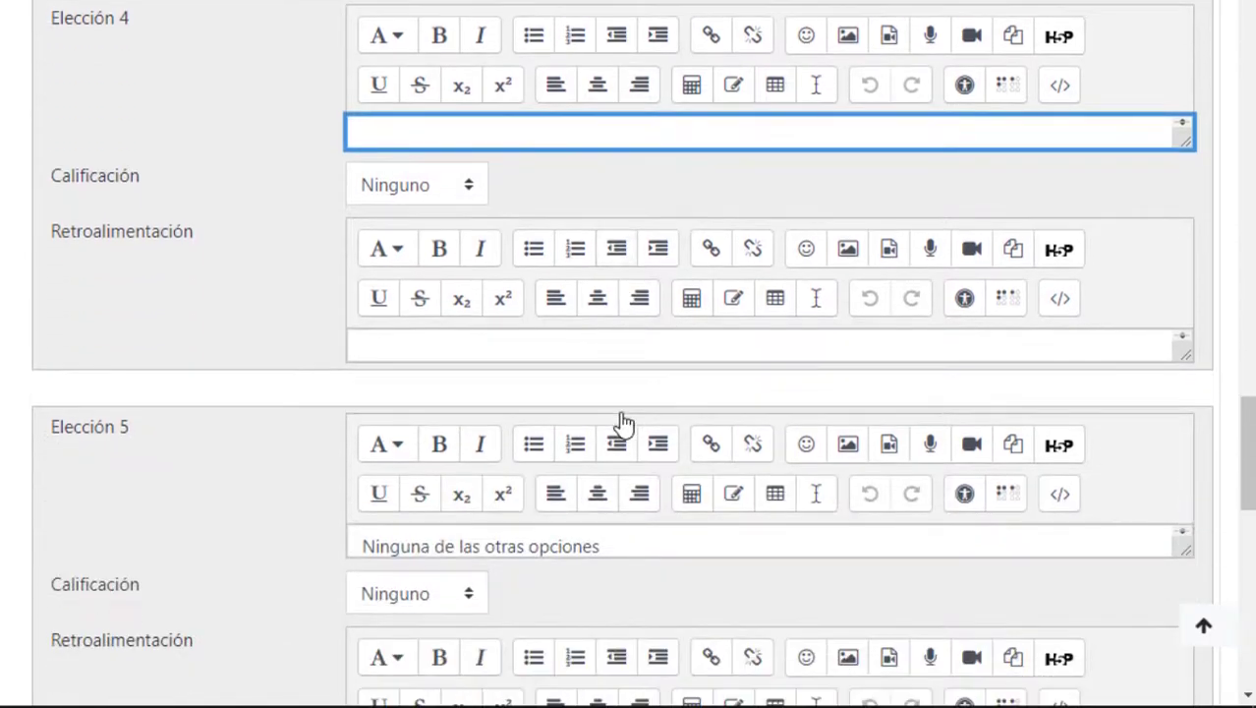
drag(624, 536, 359, 526)
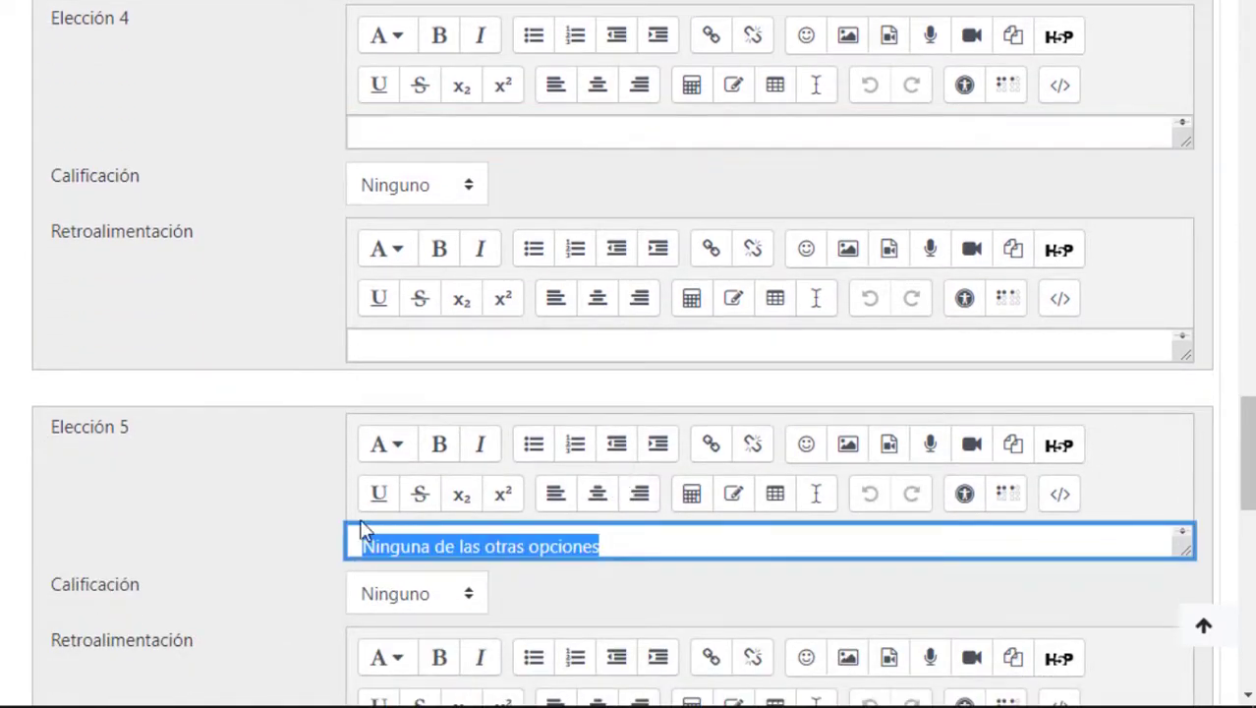
key(ctrl+x)
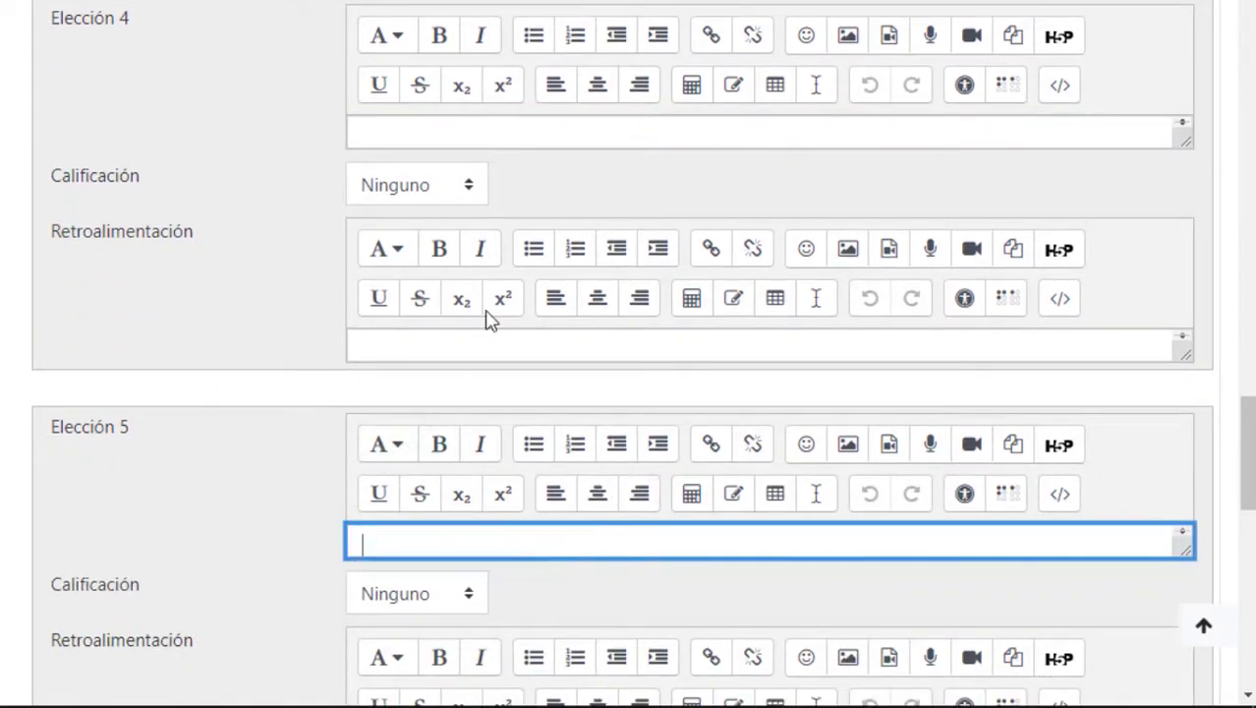
click(451, 131)
key(ctrl+v)
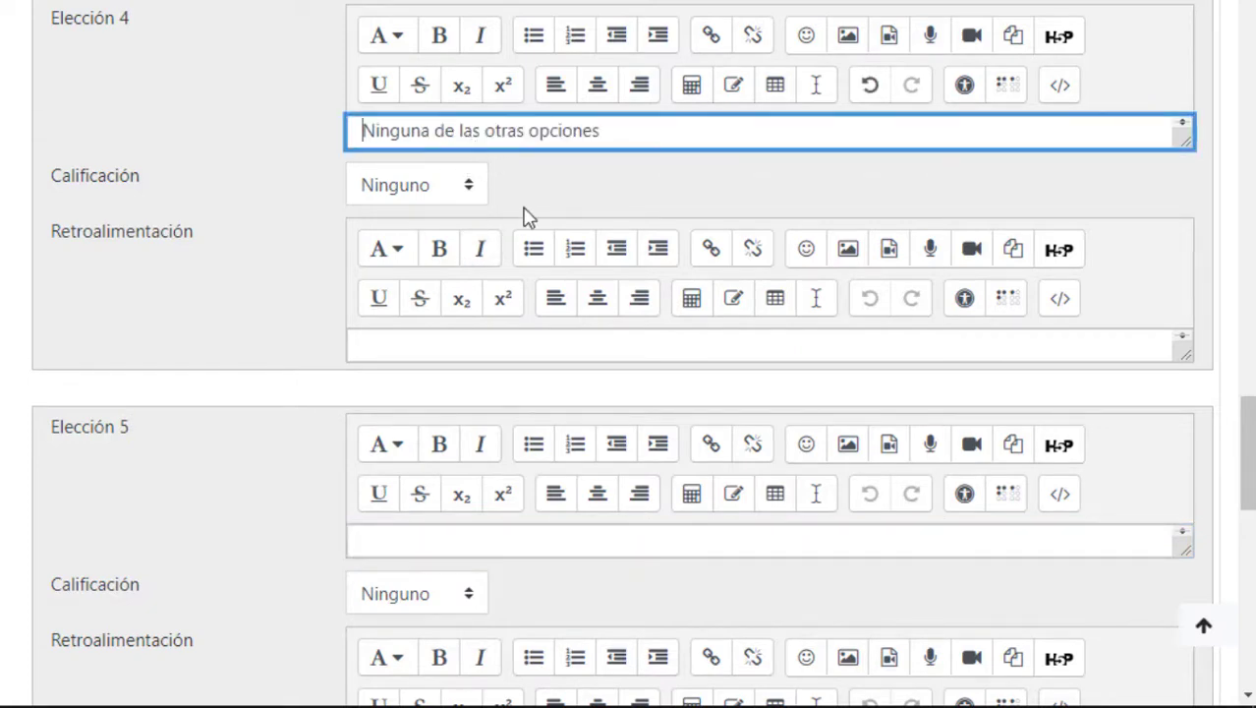
Step: Move the text "No sabes o No Responde" from Elección 6 to Elección 5
scroll(348, 471, down, 5)
scroll(327, 471, down, 1)
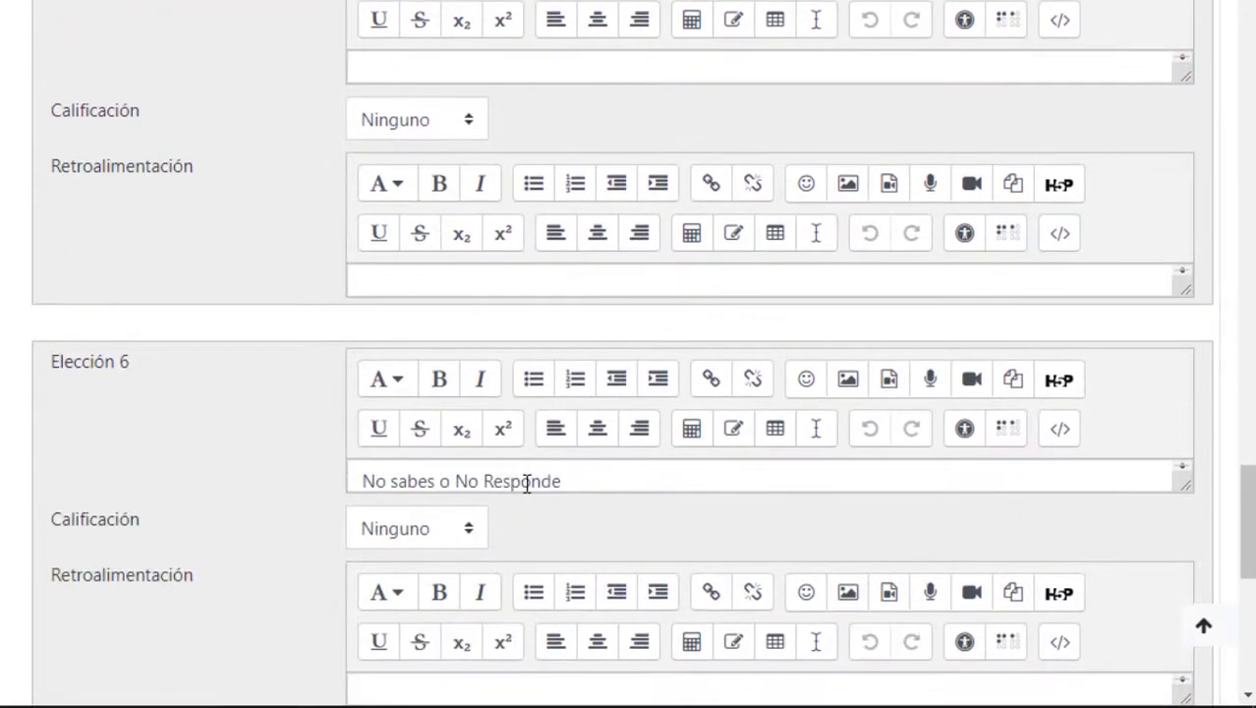
drag(588, 481, 281, 455)
key(ctrl+x)
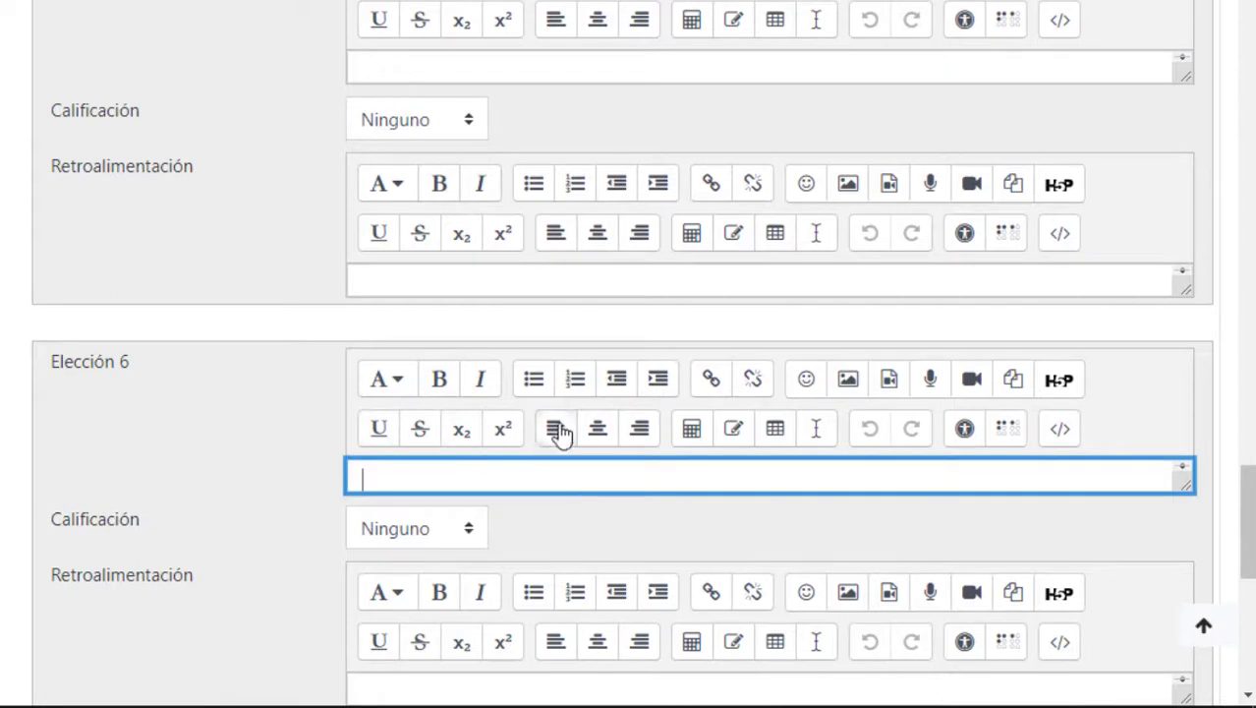
scroll(562, 432, up, 3)
click(483, 306)
key(ctrl+v)
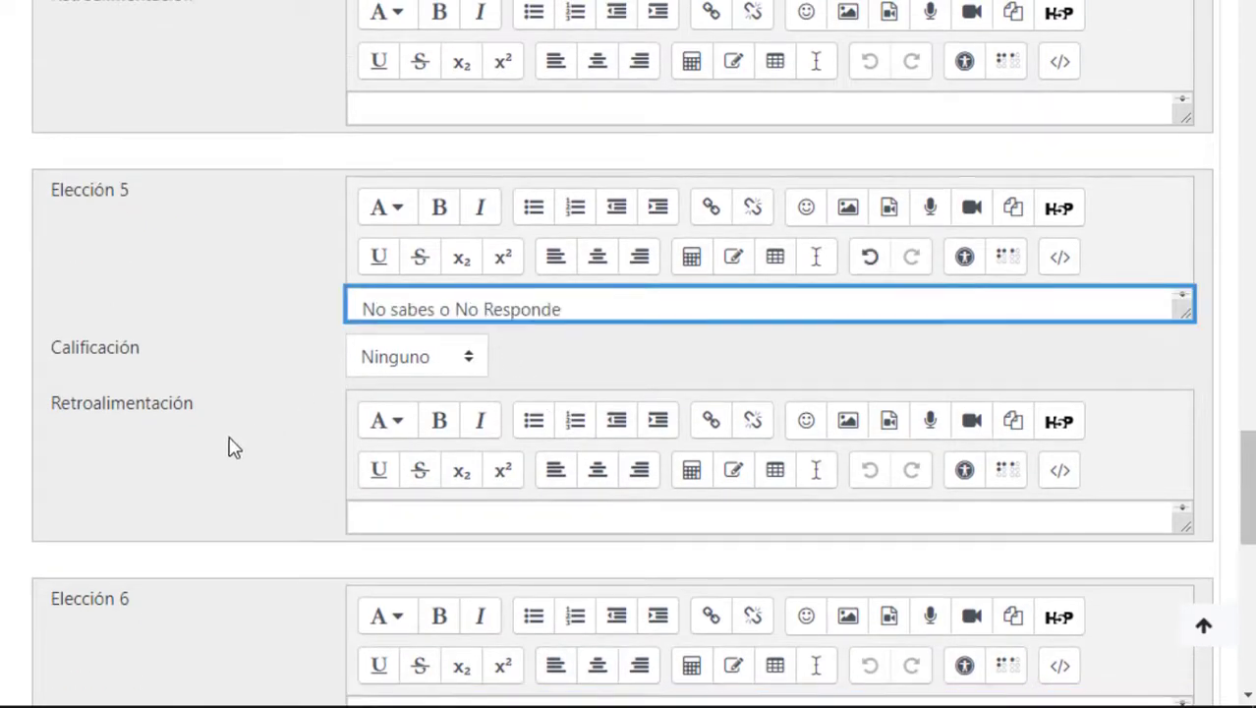
scroll(230, 445, down, 1)
scroll(232, 447, up, 1)
scroll(248, 478, down, 1)
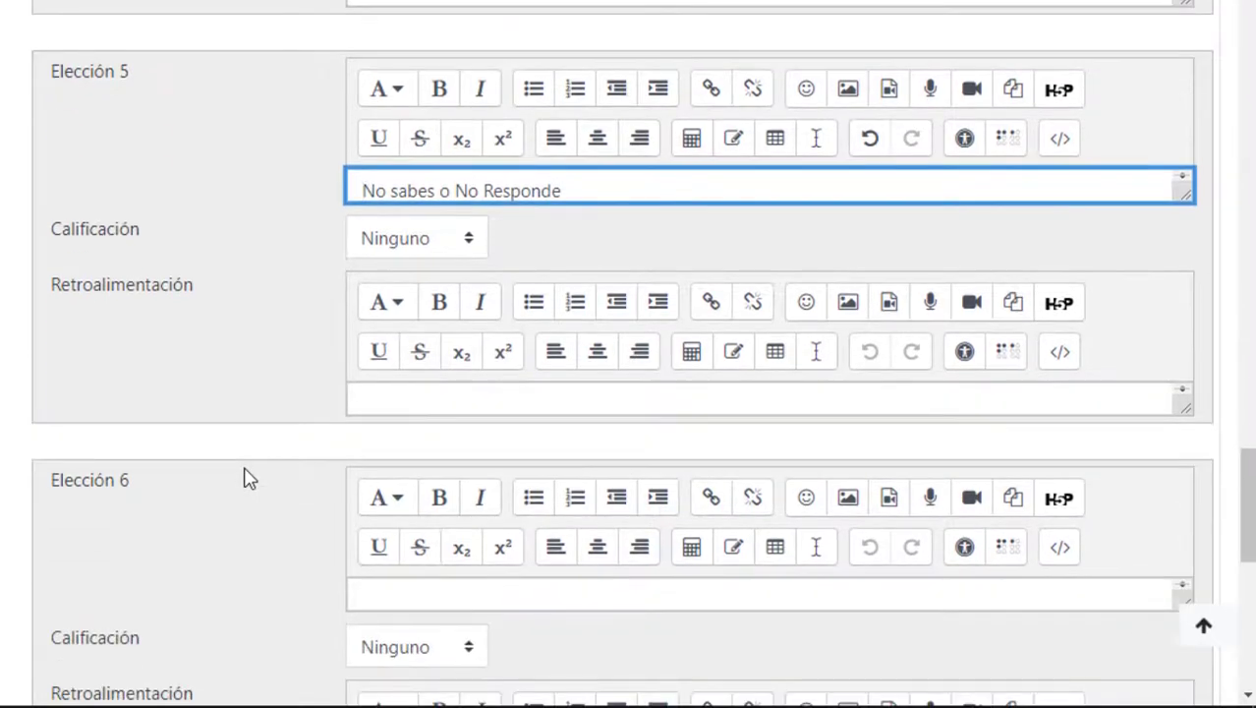
Step: Review the answer images, texts and grades of all choices in the multiple-choice question
scroll(249, 479, up, 14)
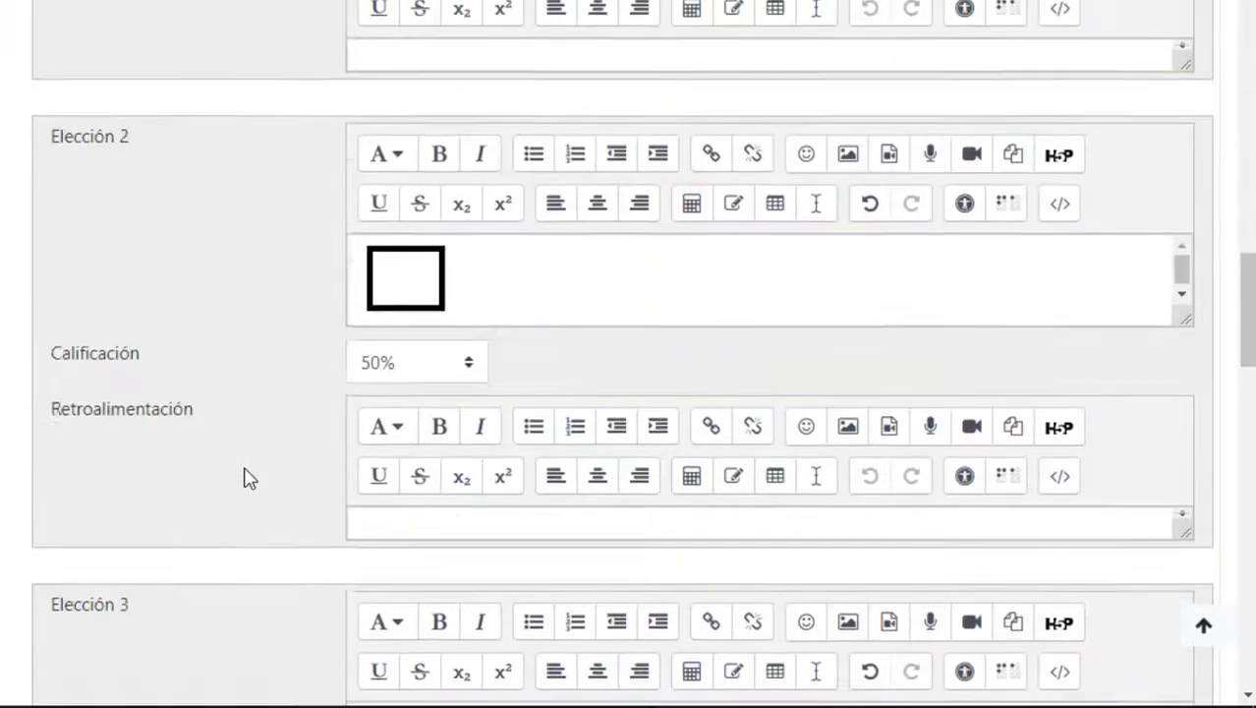
scroll(249, 478, down, 2)
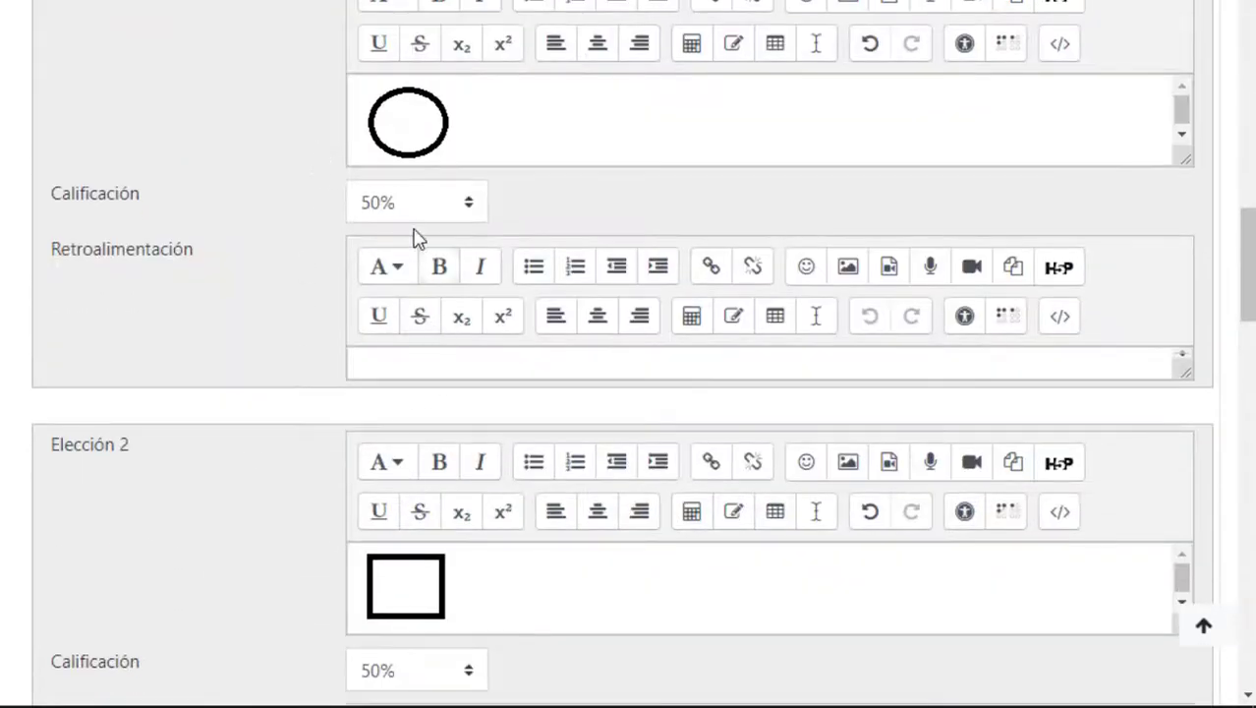
scroll(333, 603, down, 2)
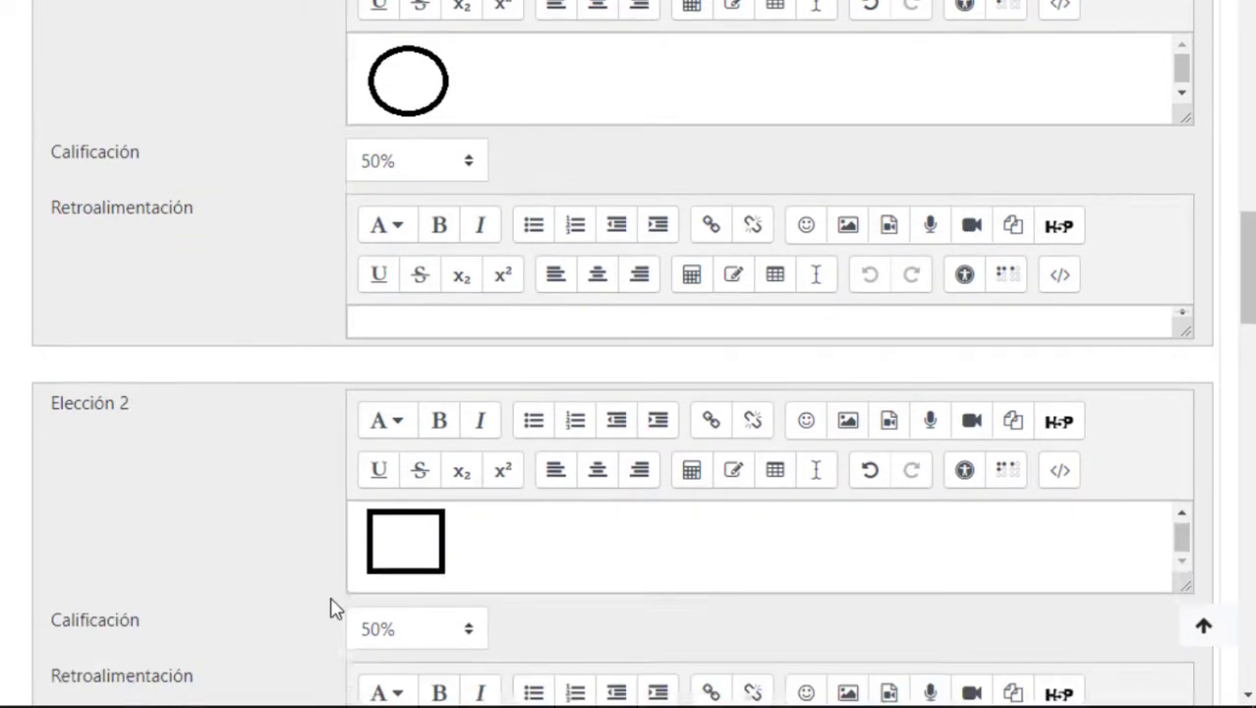
scroll(329, 605, down, 4)
scroll(448, 516, down, 3)
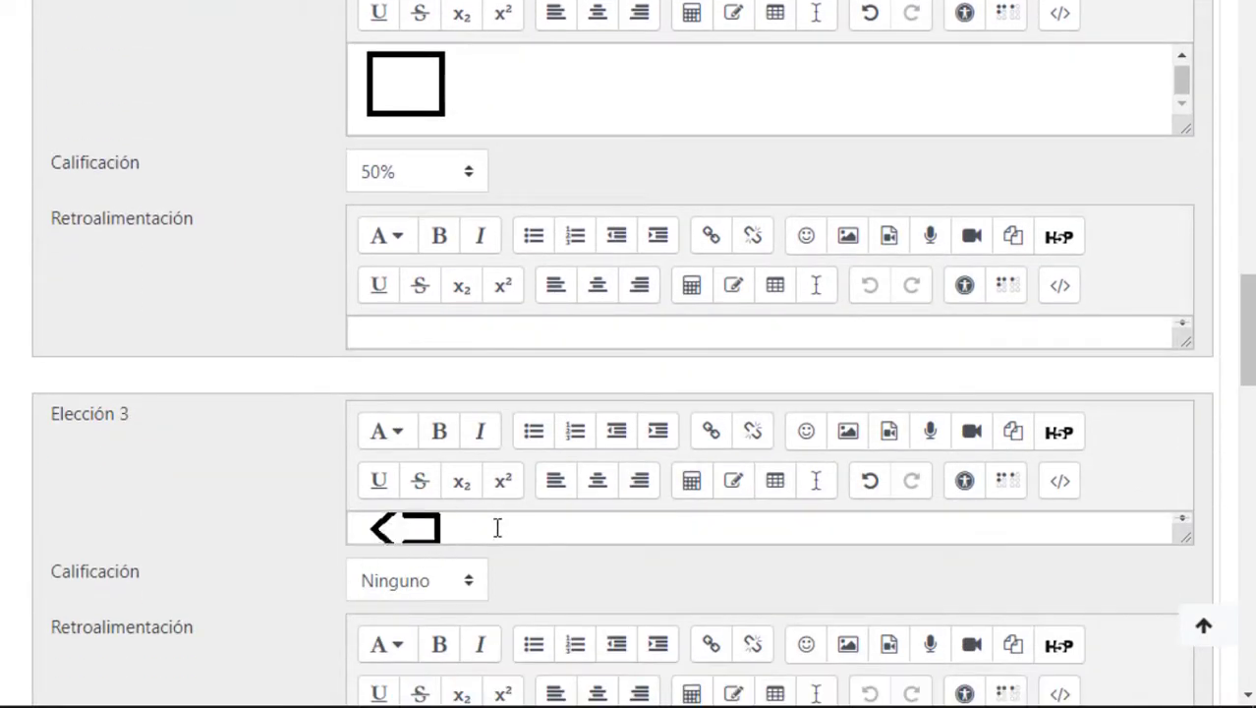
scroll(340, 516, up, 3)
scroll(247, 575, down, 1)
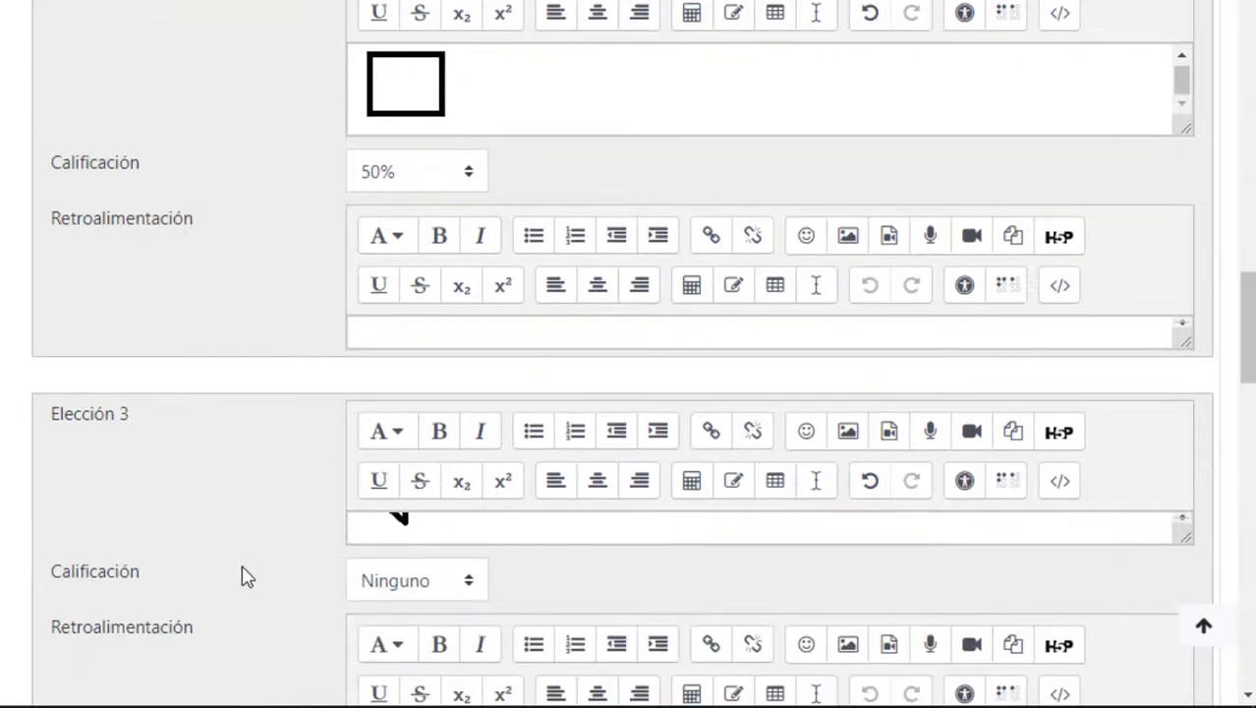
scroll(243, 576, down, 1)
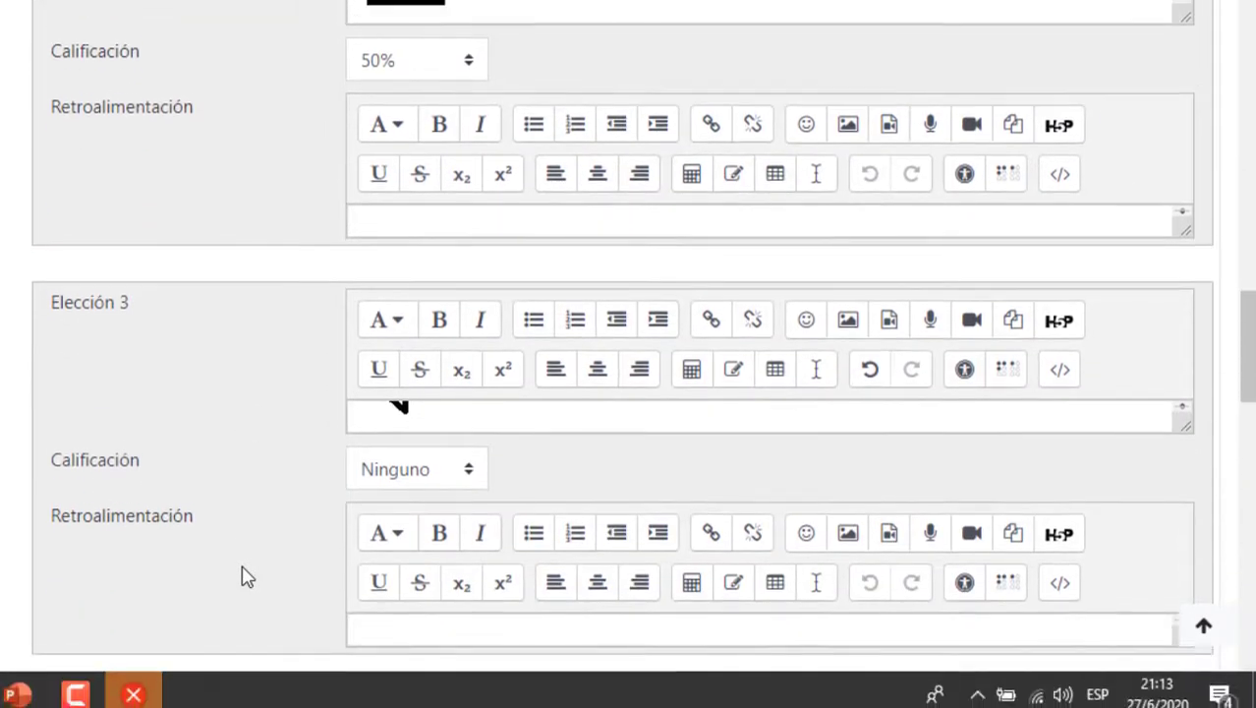
scroll(285, 462, up, 2)
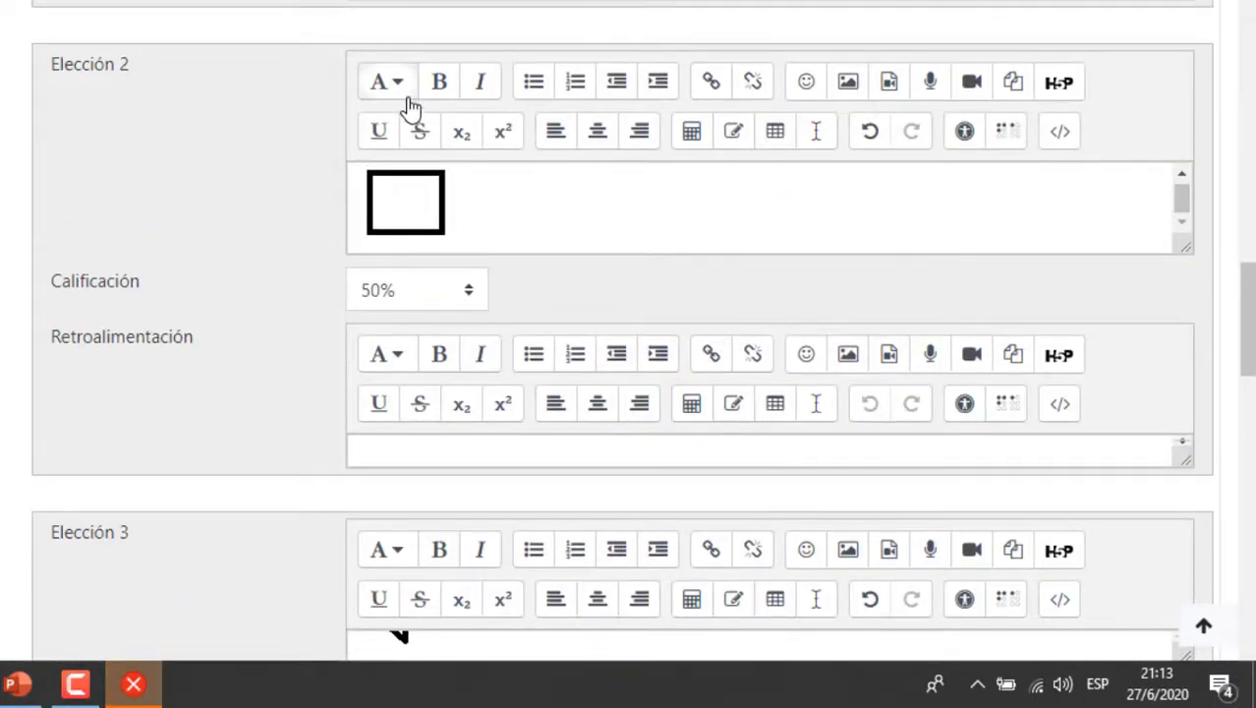
scroll(430, 288, down, 3)
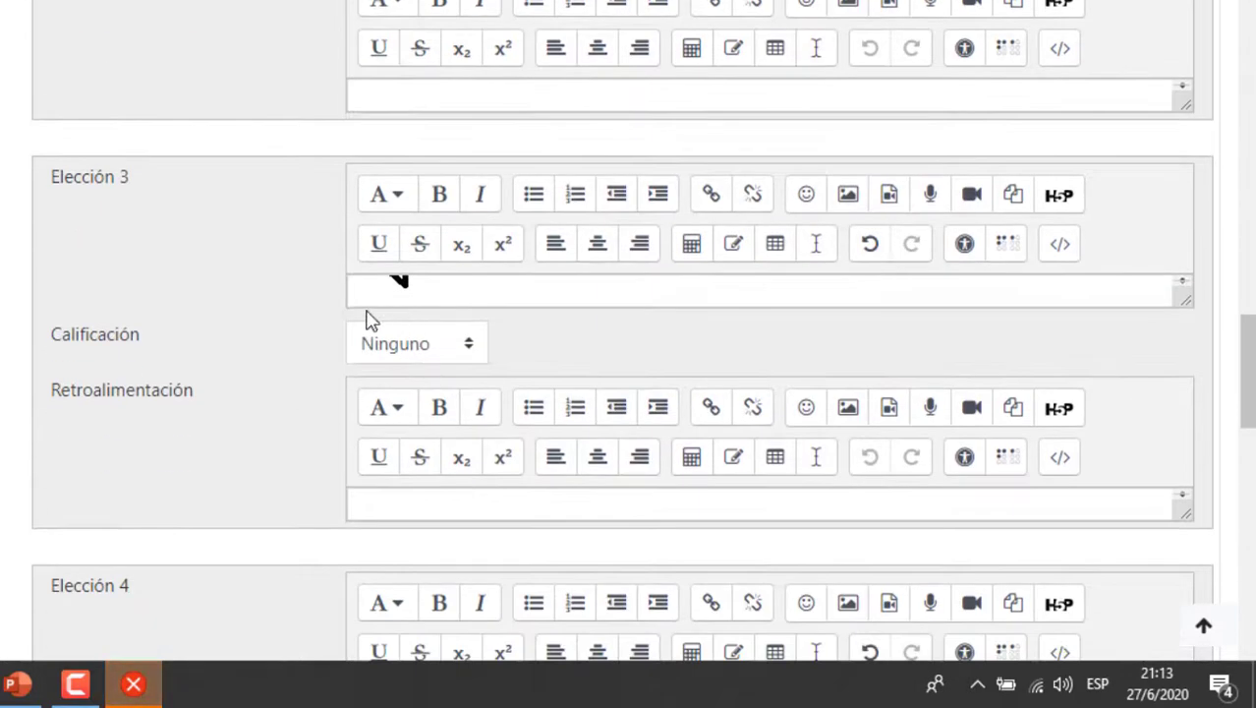
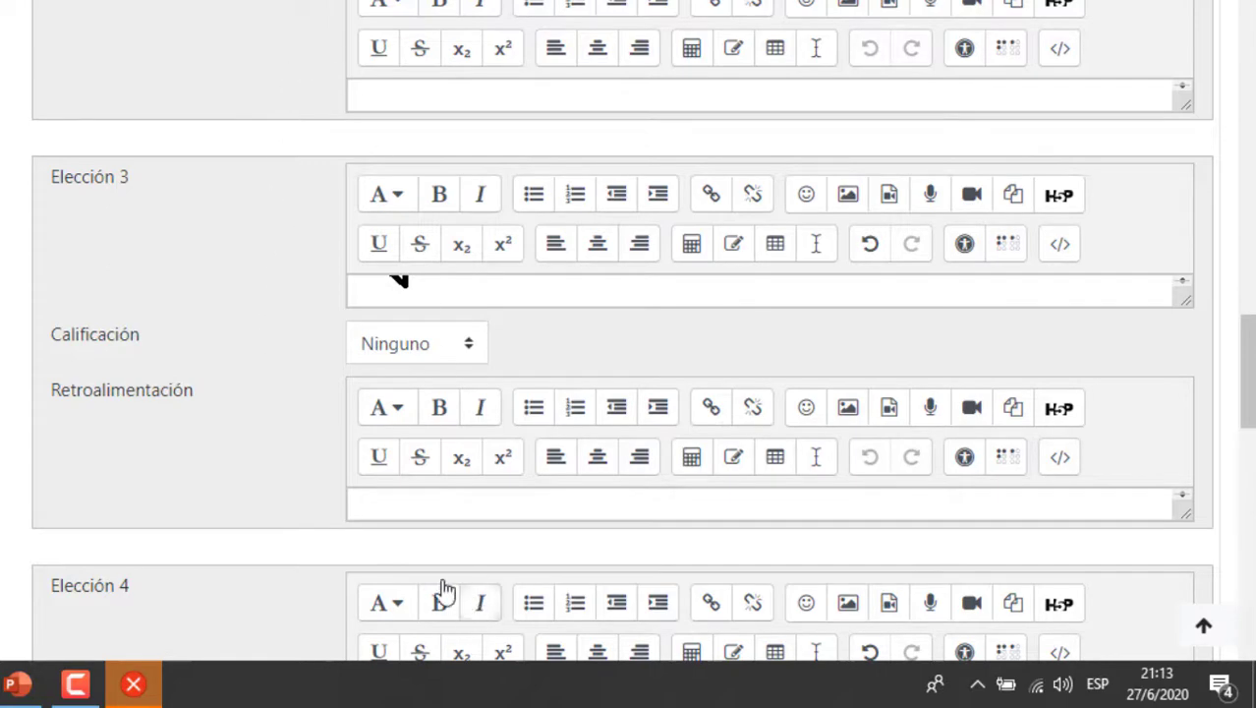
scroll(260, 471, up, 5)
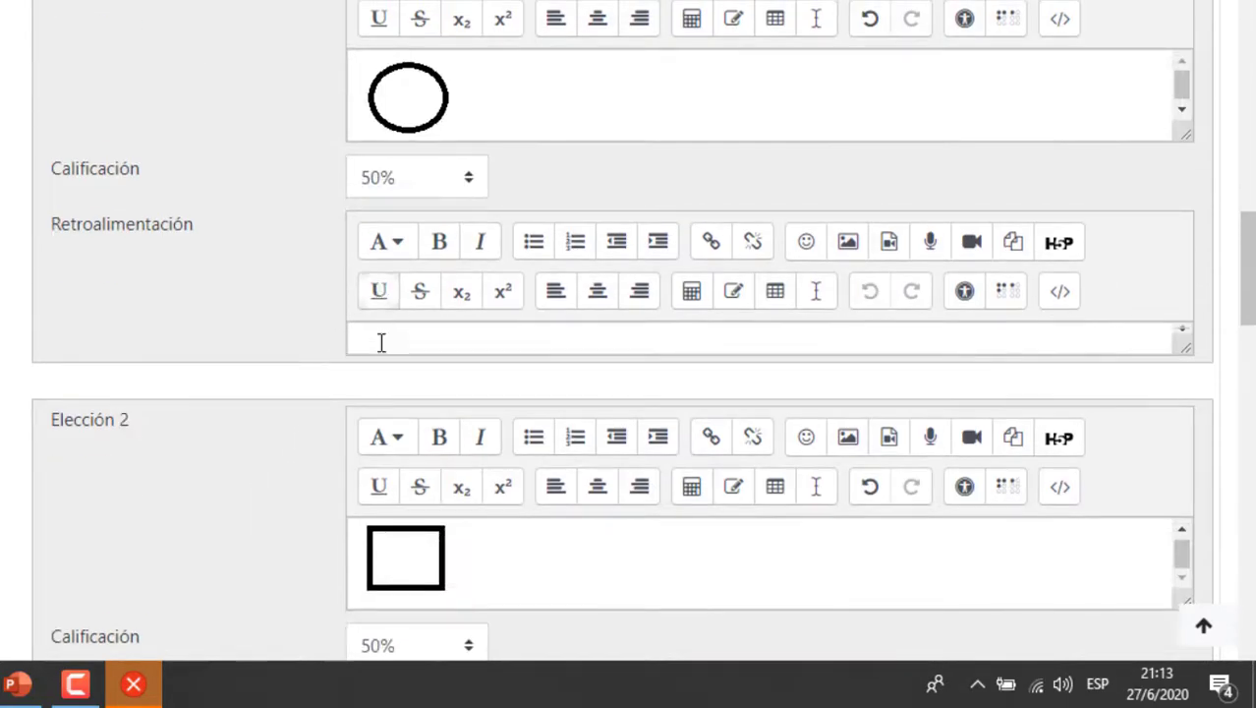
scroll(379, 354, down, 3)
scroll(433, 546, down, 13)
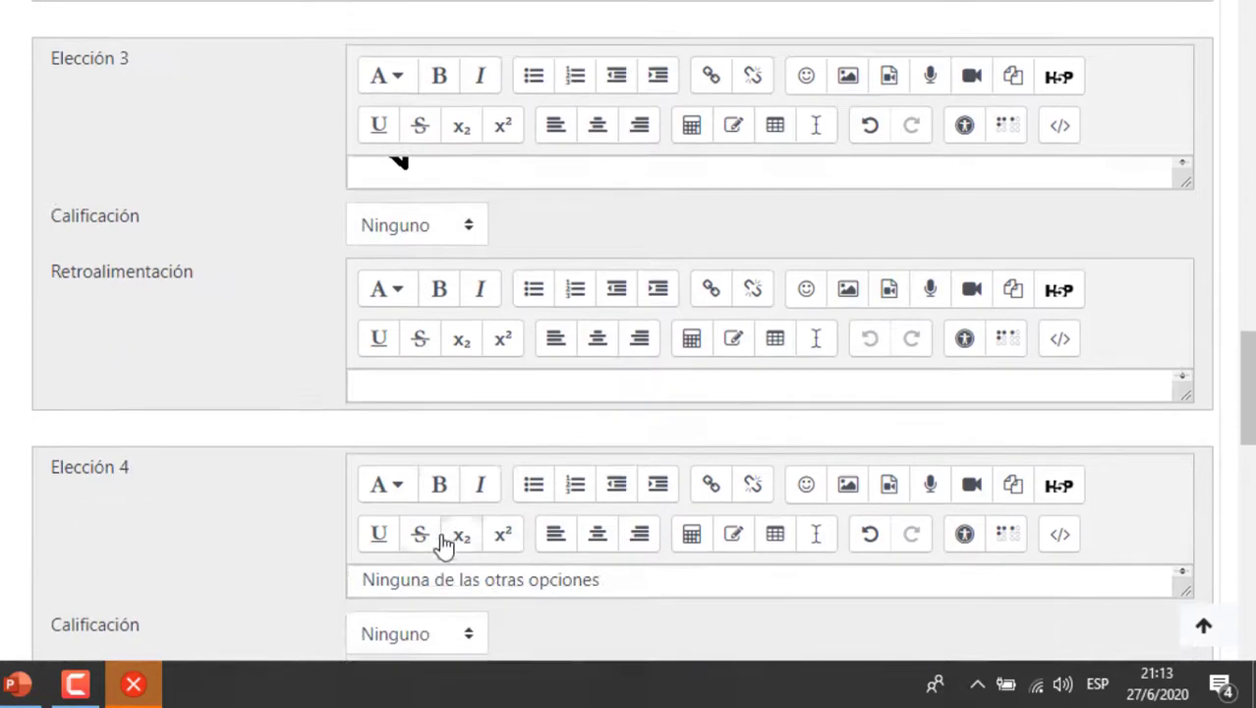
scroll(422, 542, down, 6)
scroll(420, 528, up, 13)
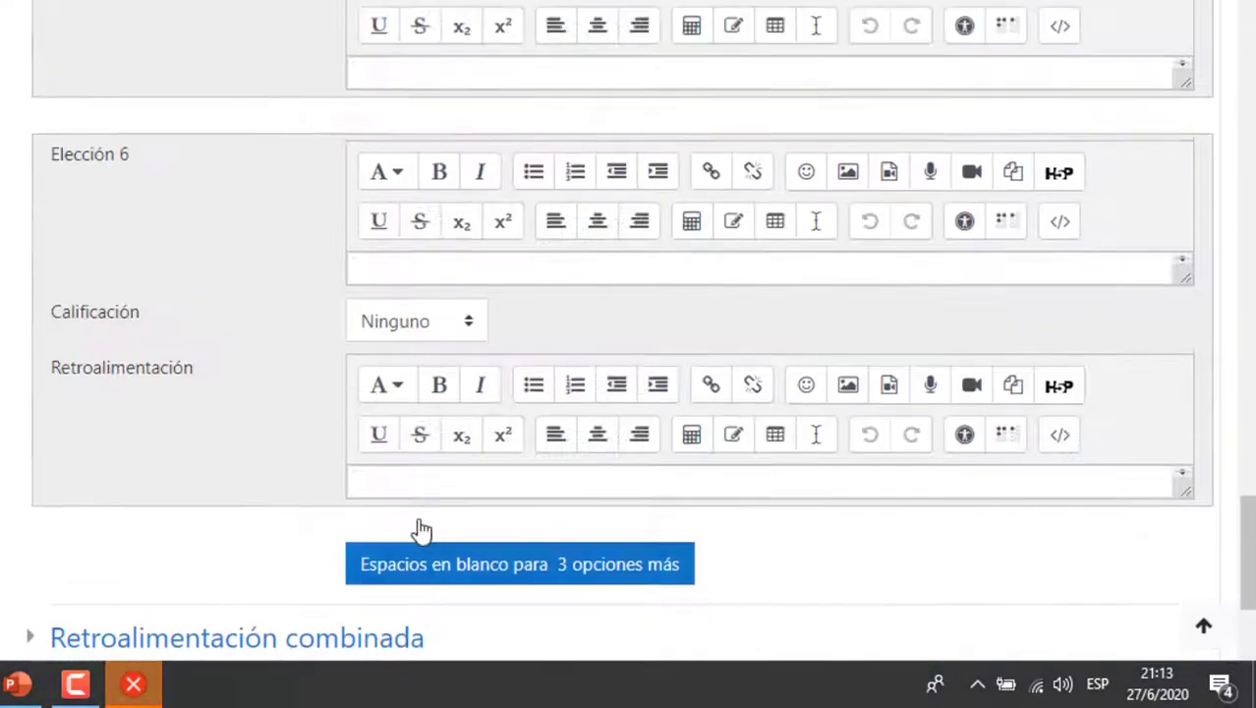
scroll(421, 528, up, 12)
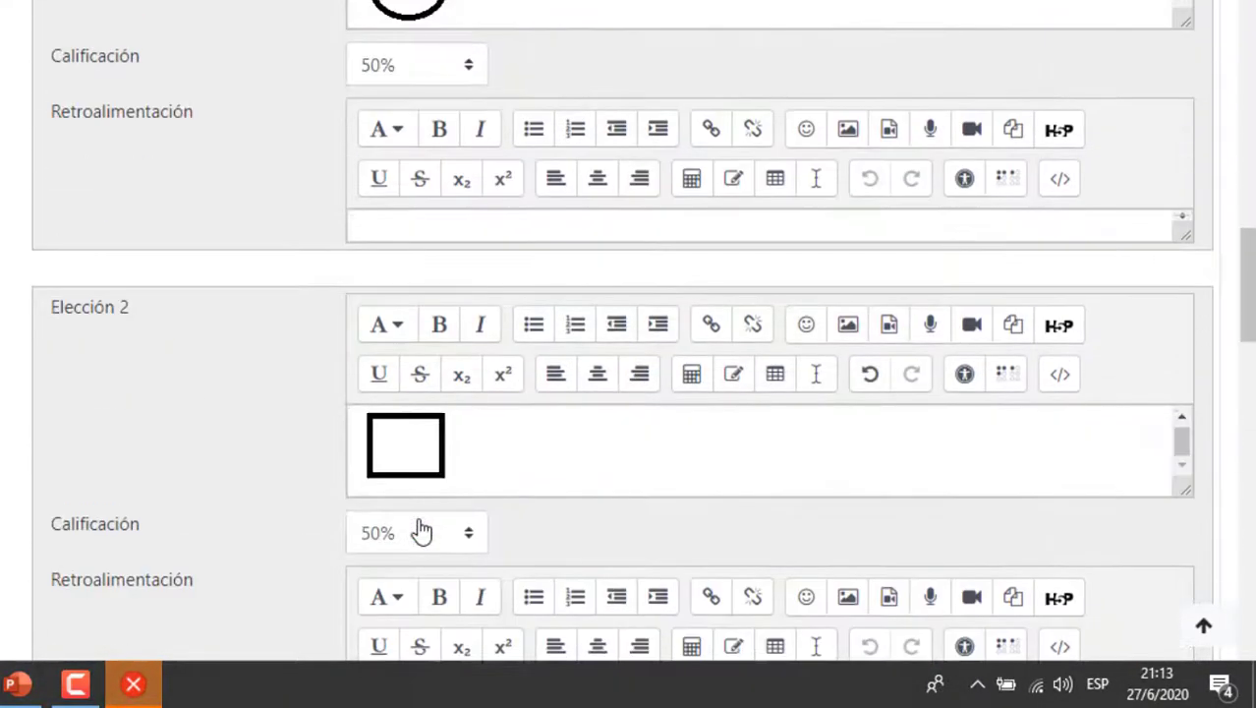
scroll(421, 529, down, 2)
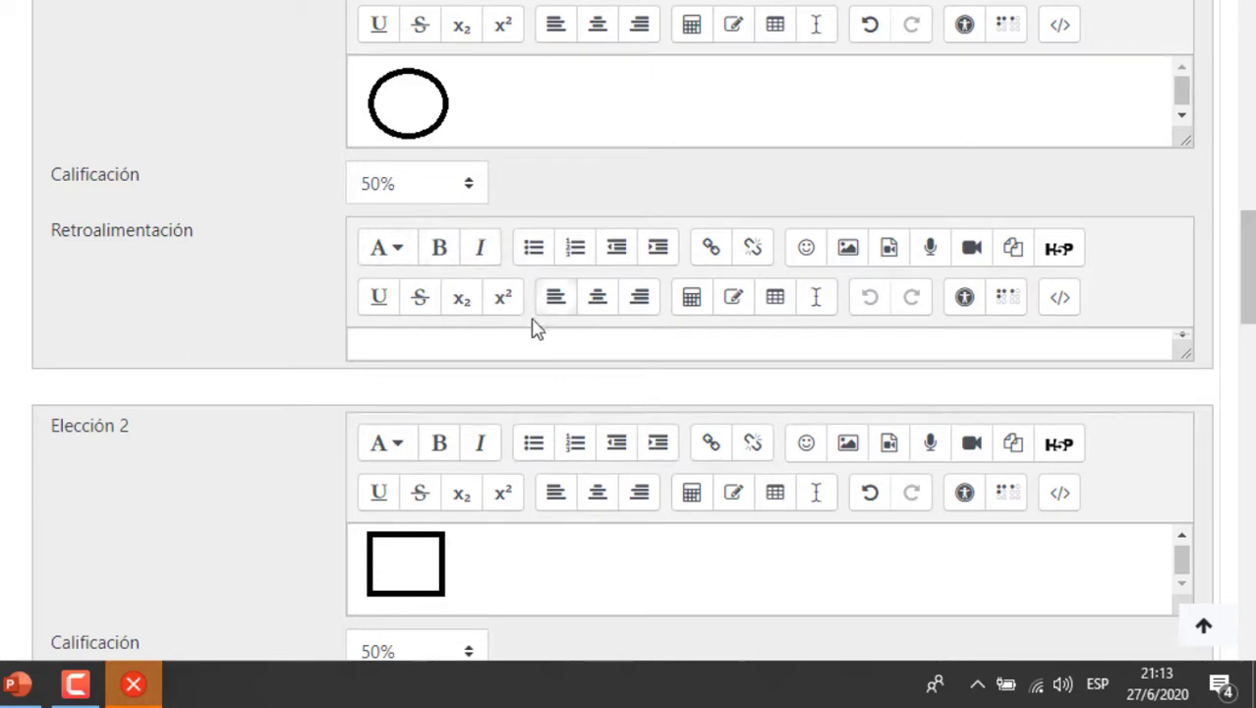
Step: Enlarge the answer box of Elección 3 to fit the whole arrow image and set its grade to -100%
scroll(236, 374, down, 7)
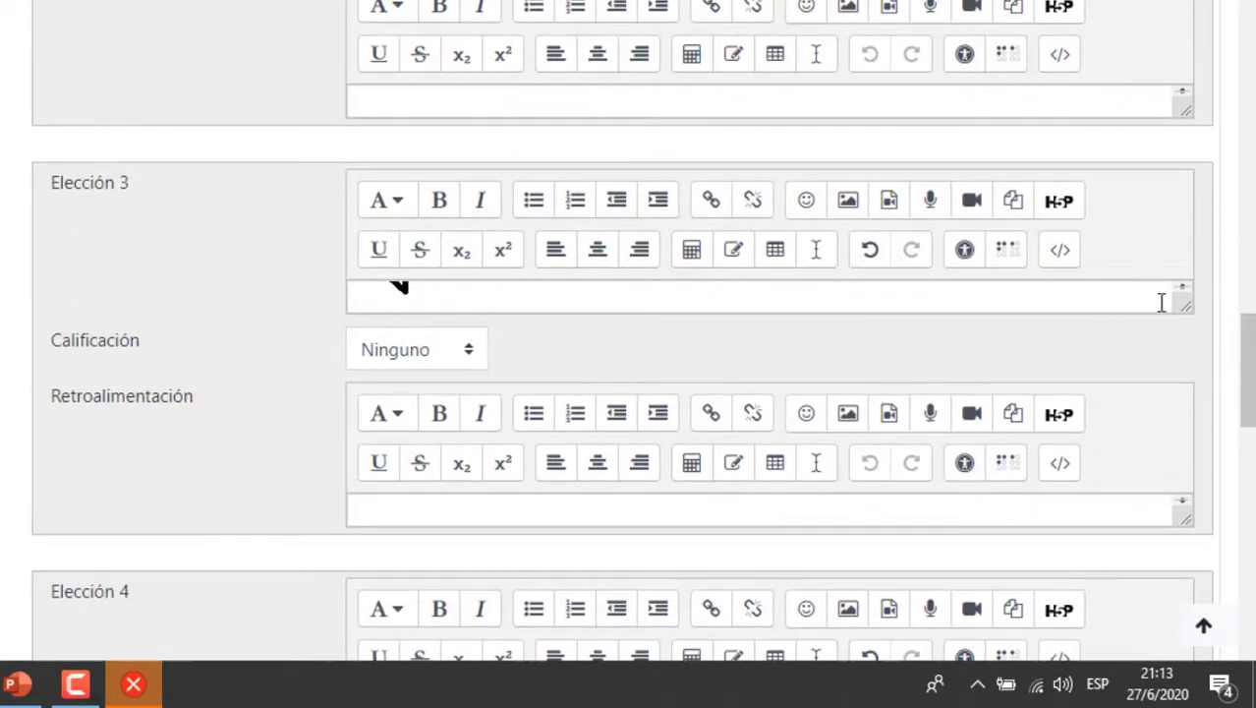
drag(1181, 305, 1187, 374)
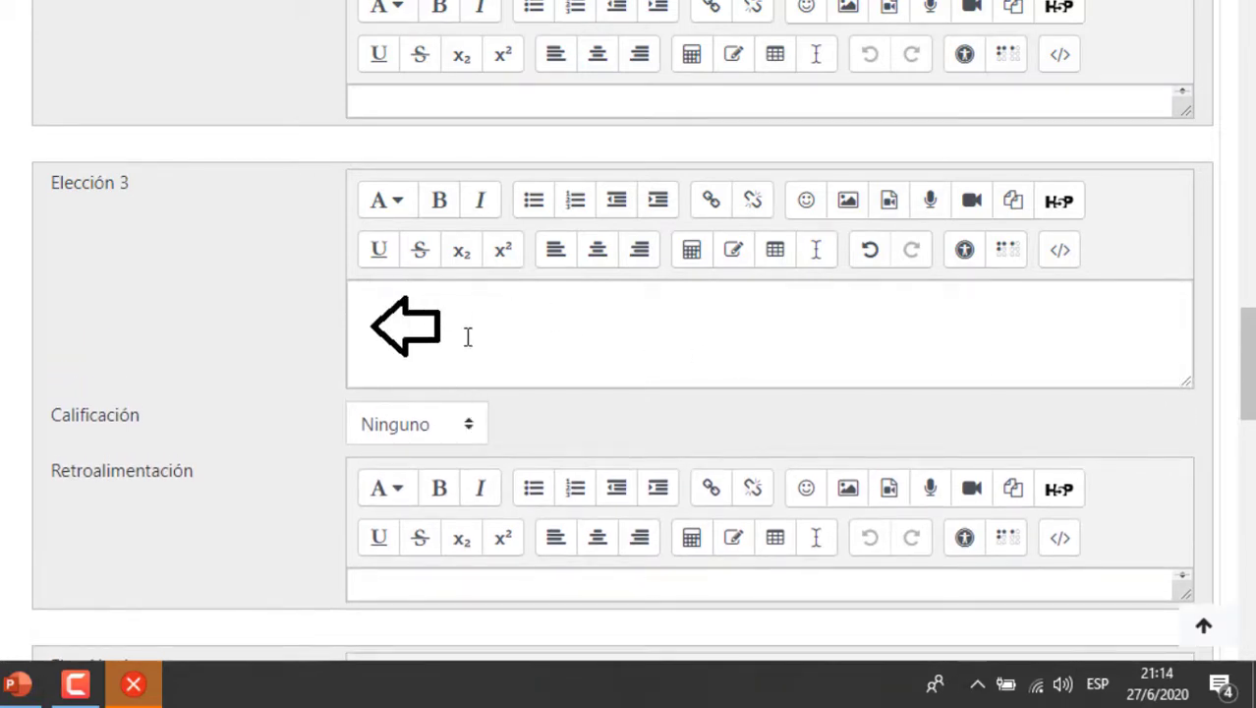
click(474, 434)
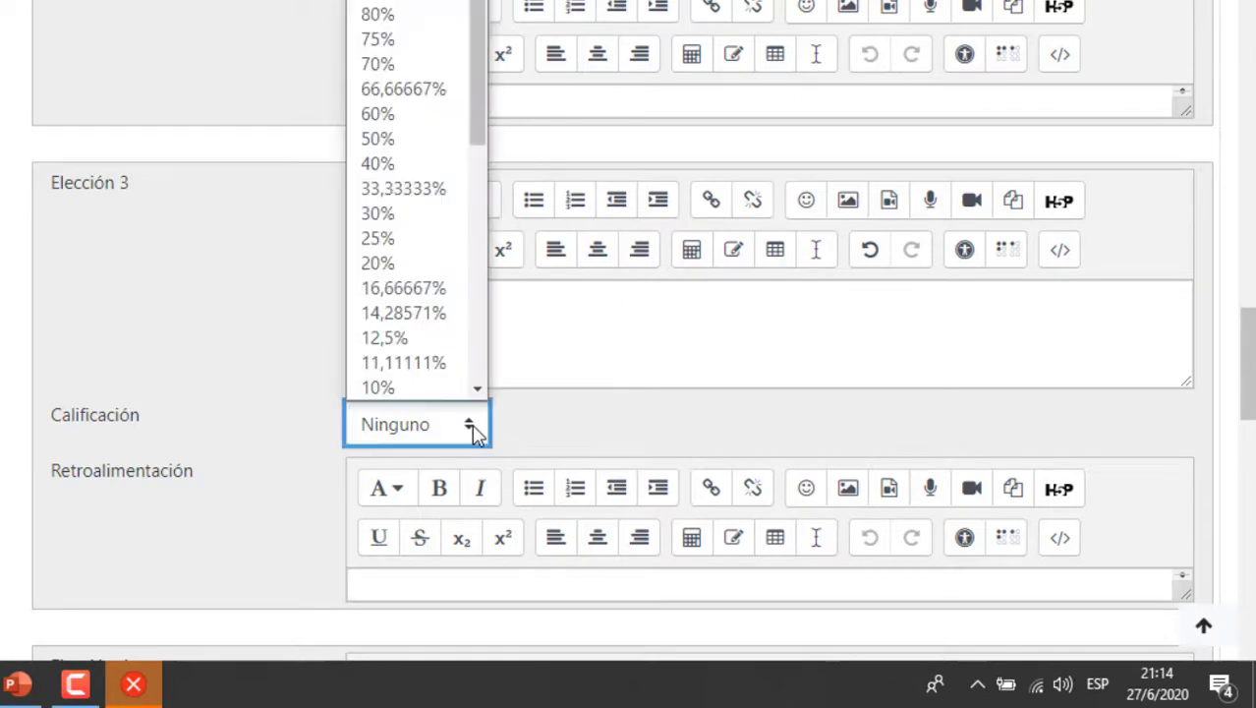
drag(480, 132, 482, 487)
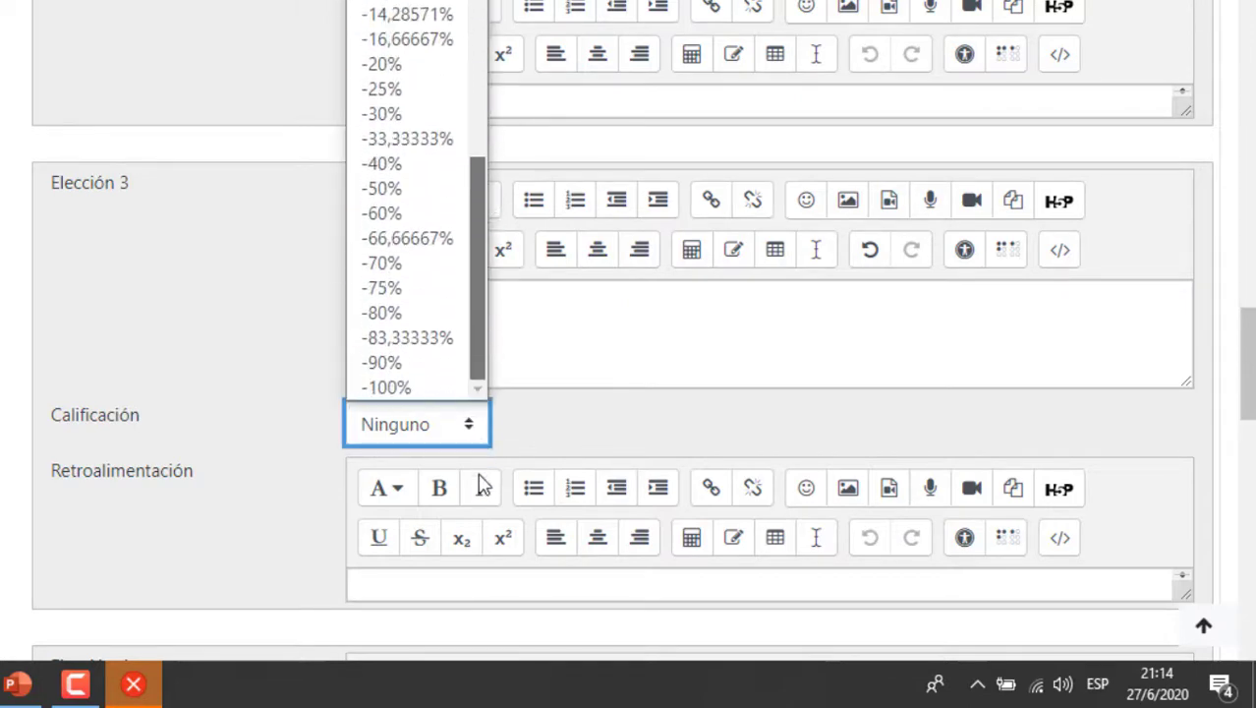
click(398, 389)
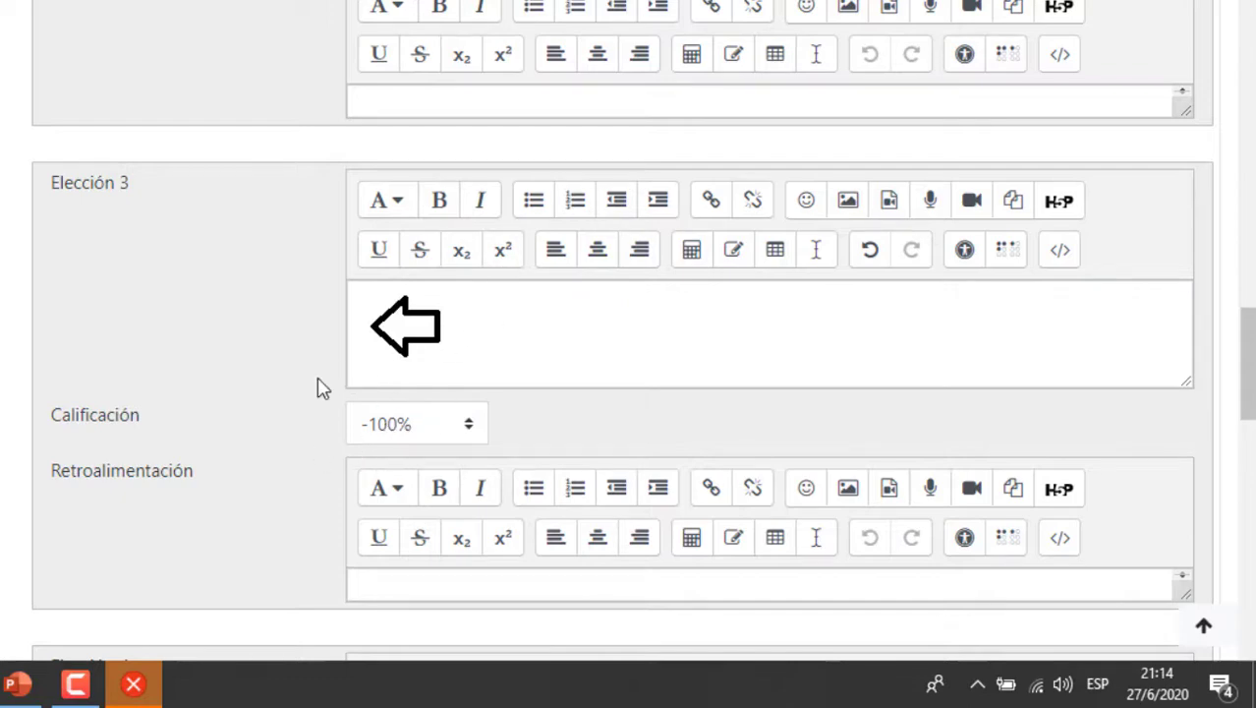
Step: Set the grade of Elección 4, "Ninguna de las otras opciones", to -100%
scroll(307, 453, down, 3)
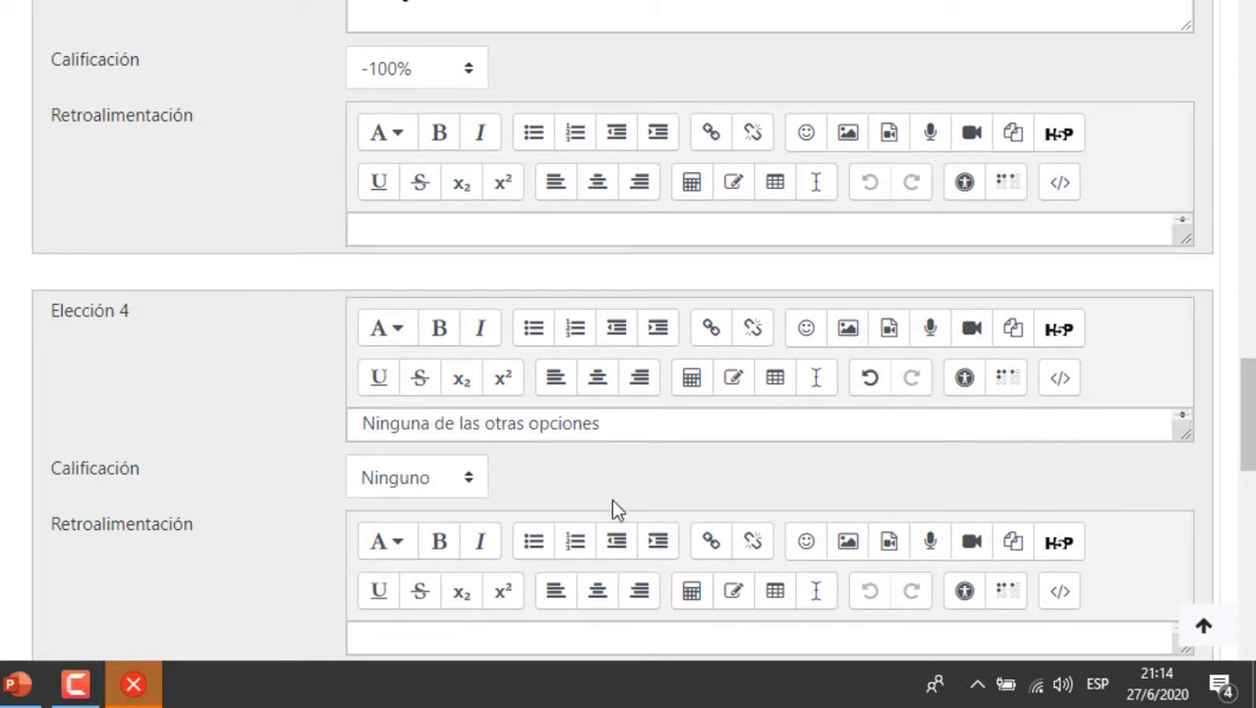
click(454, 492)
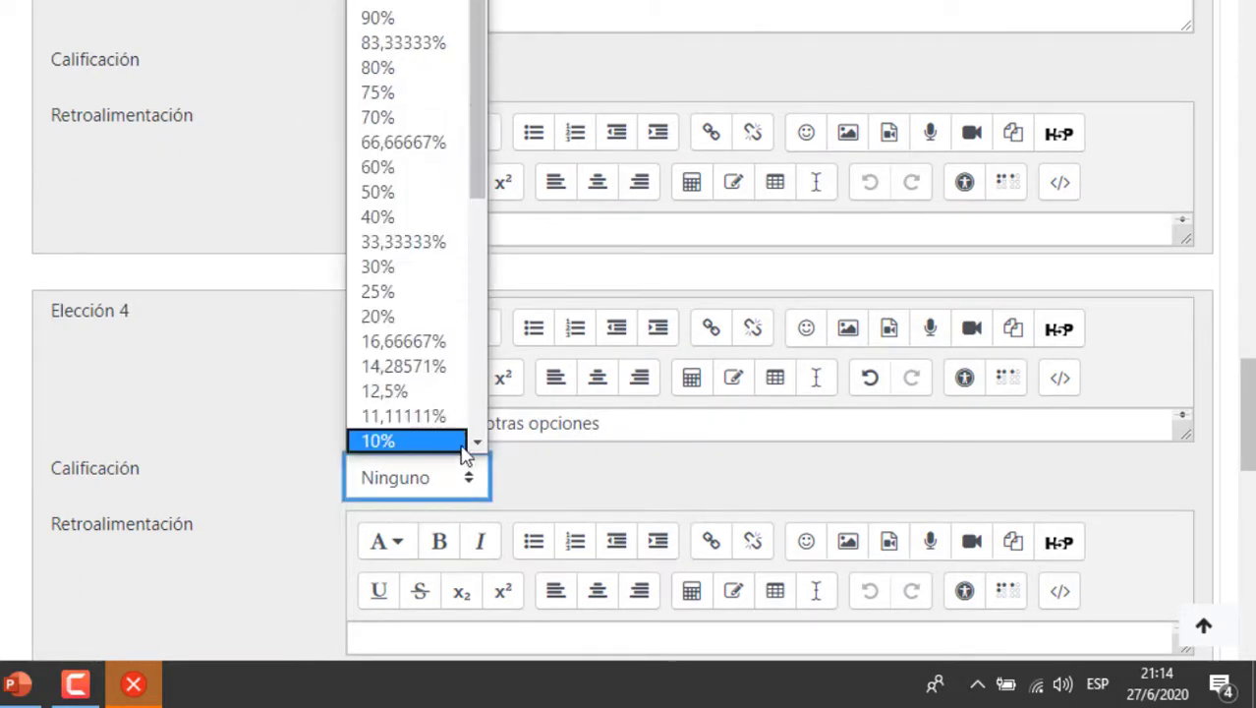
scroll(481, 429, down, 5)
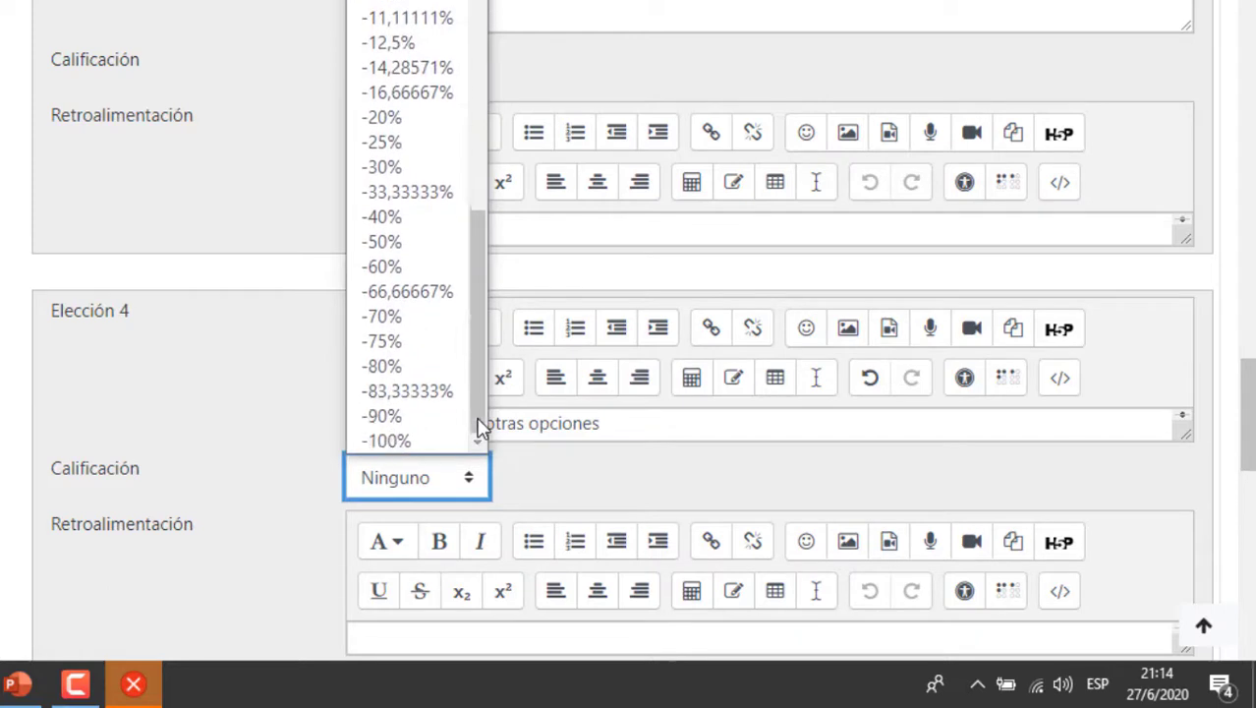
click(435, 443)
click(300, 460)
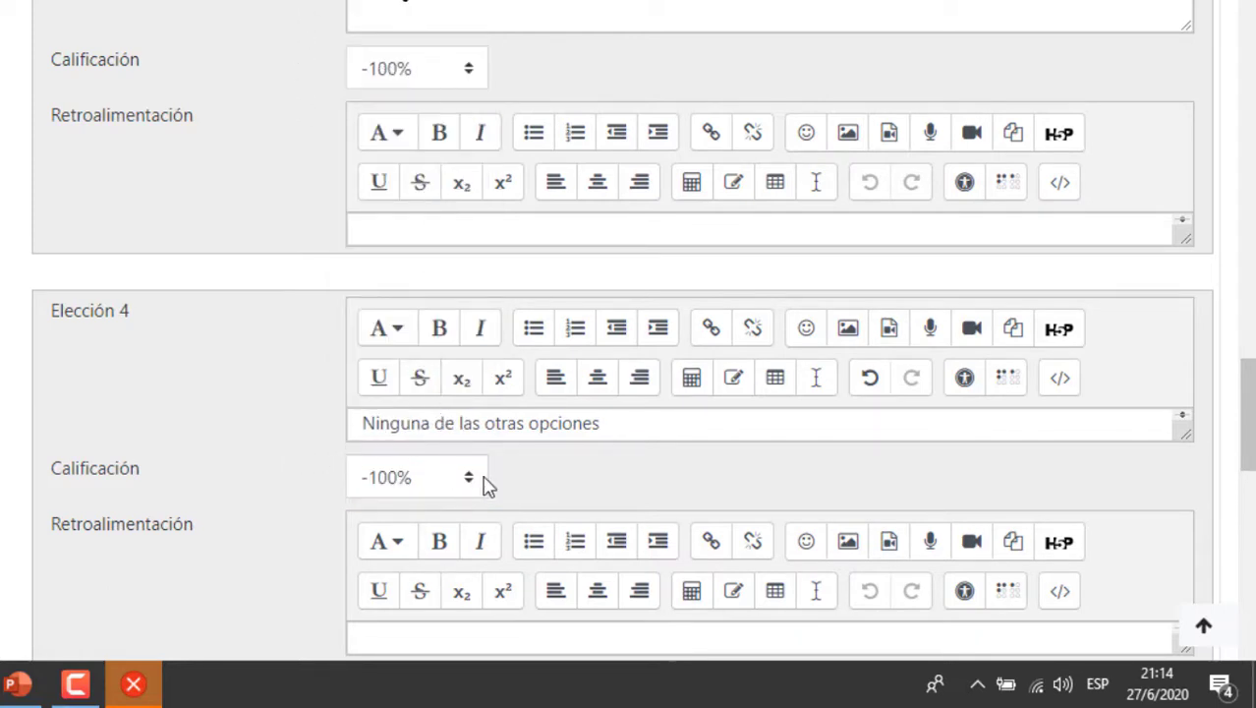
Step: Set the grade of Elección 5 to -100% and enlarge its answer box to fit the text "No sabes o No Responde"
scroll(486, 484, down, 3)
click(459, 529)
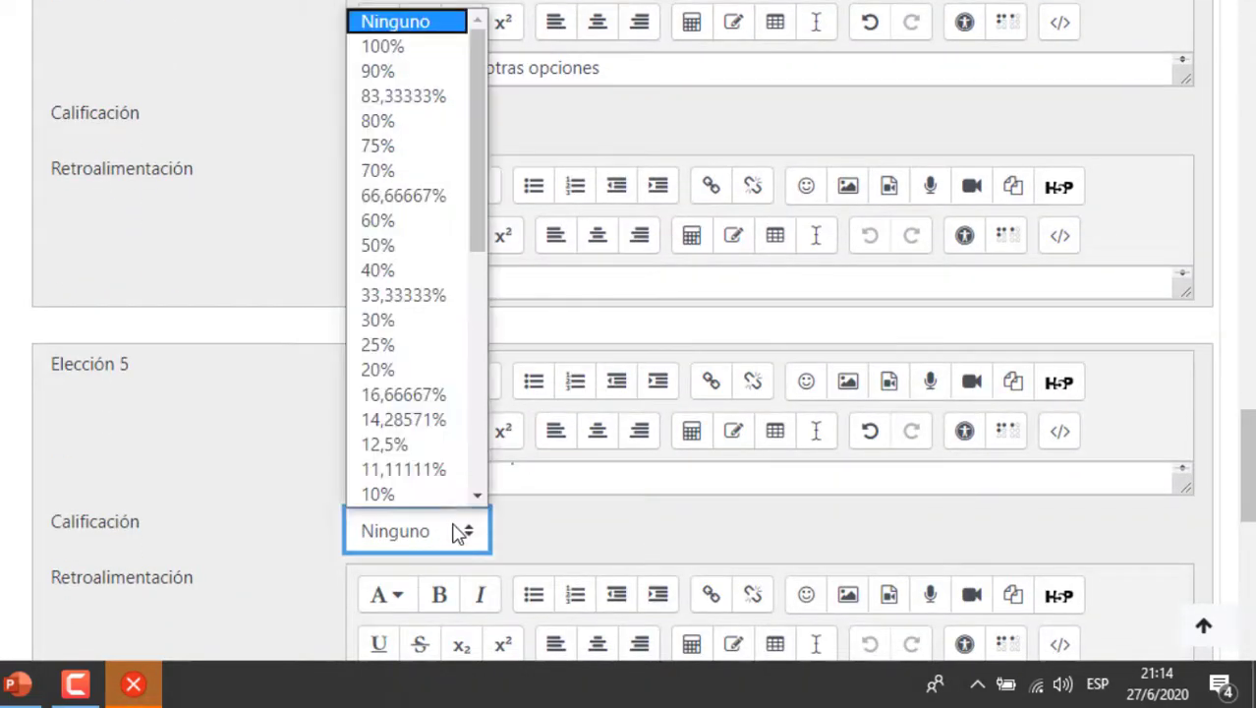
drag(477, 258, 475, 528)
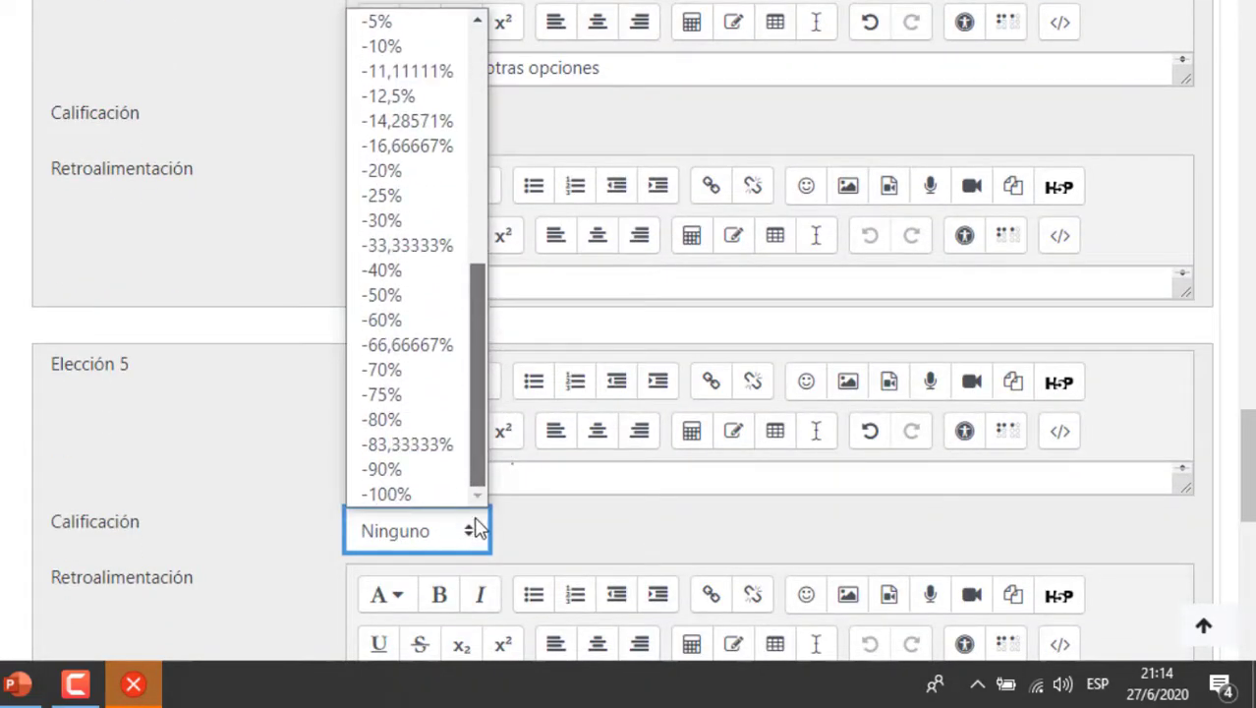
click(386, 494)
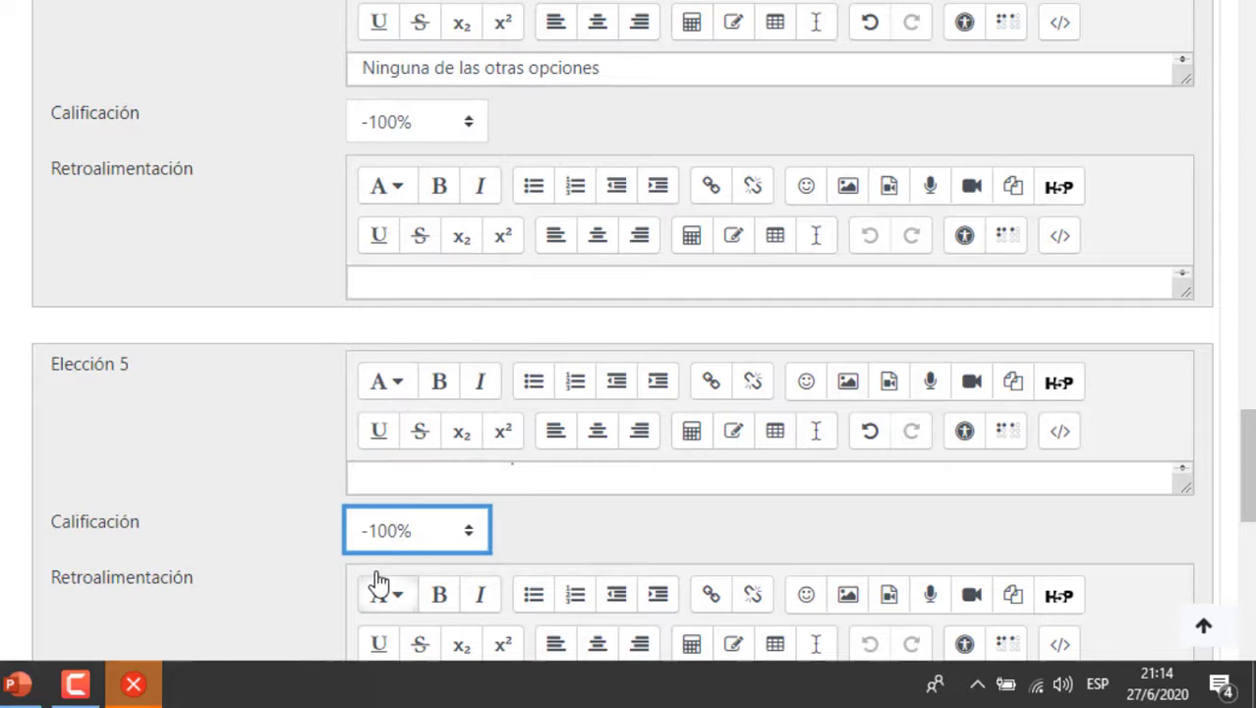
click(285, 484)
drag(1183, 489, 1182, 514)
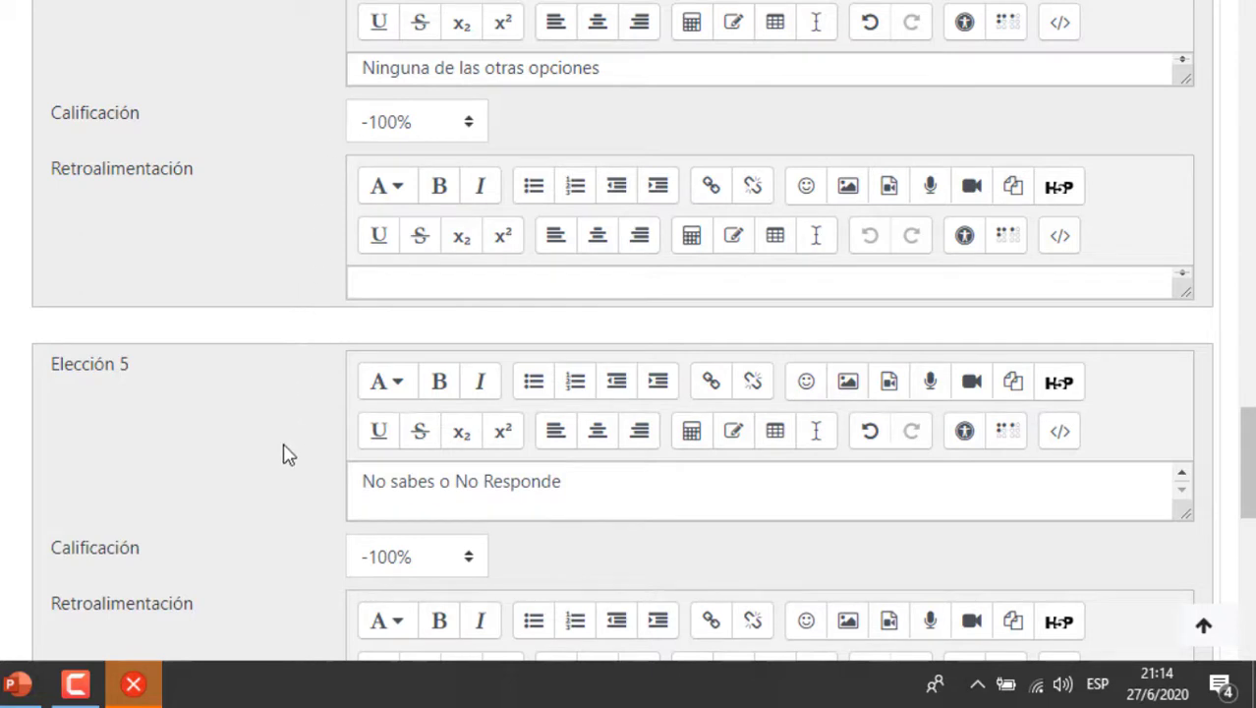
Step: Check the grades assigned to Elección 1 through Elección 5 against their answers
scroll(285, 455, down, 3)
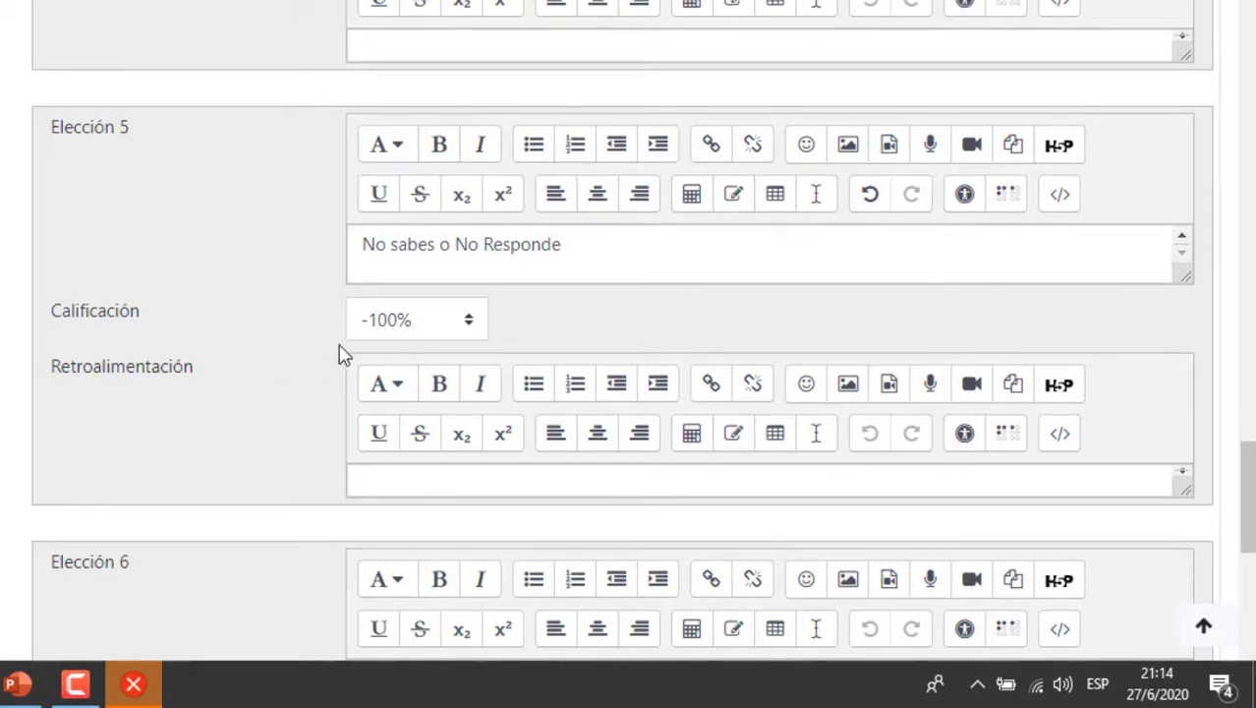
scroll(289, 354, up, 8)
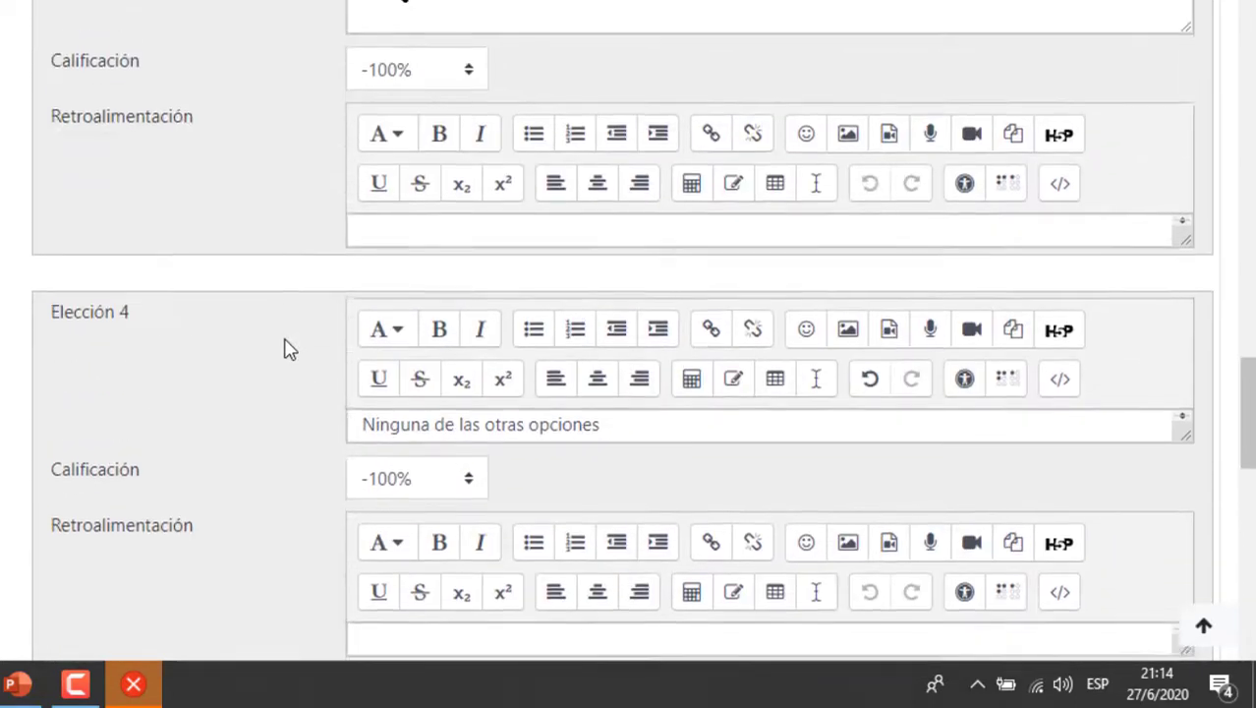
scroll(289, 350, up, 15)
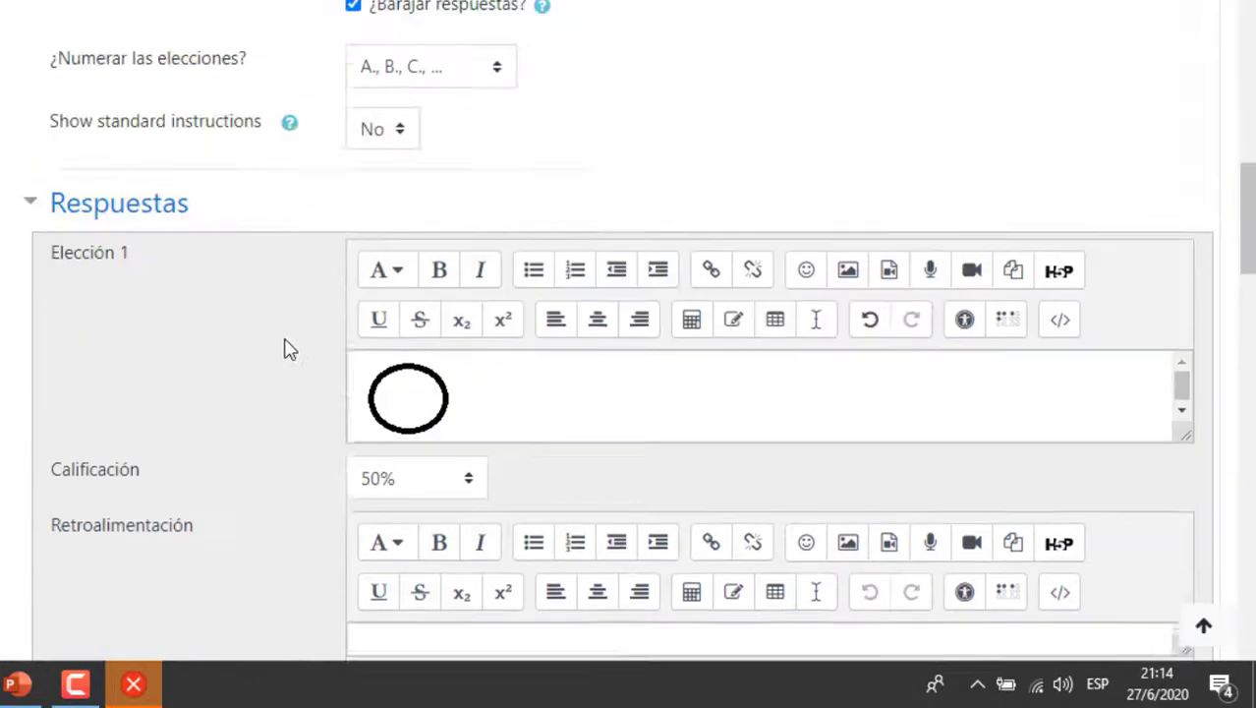
scroll(283, 348, down, 4)
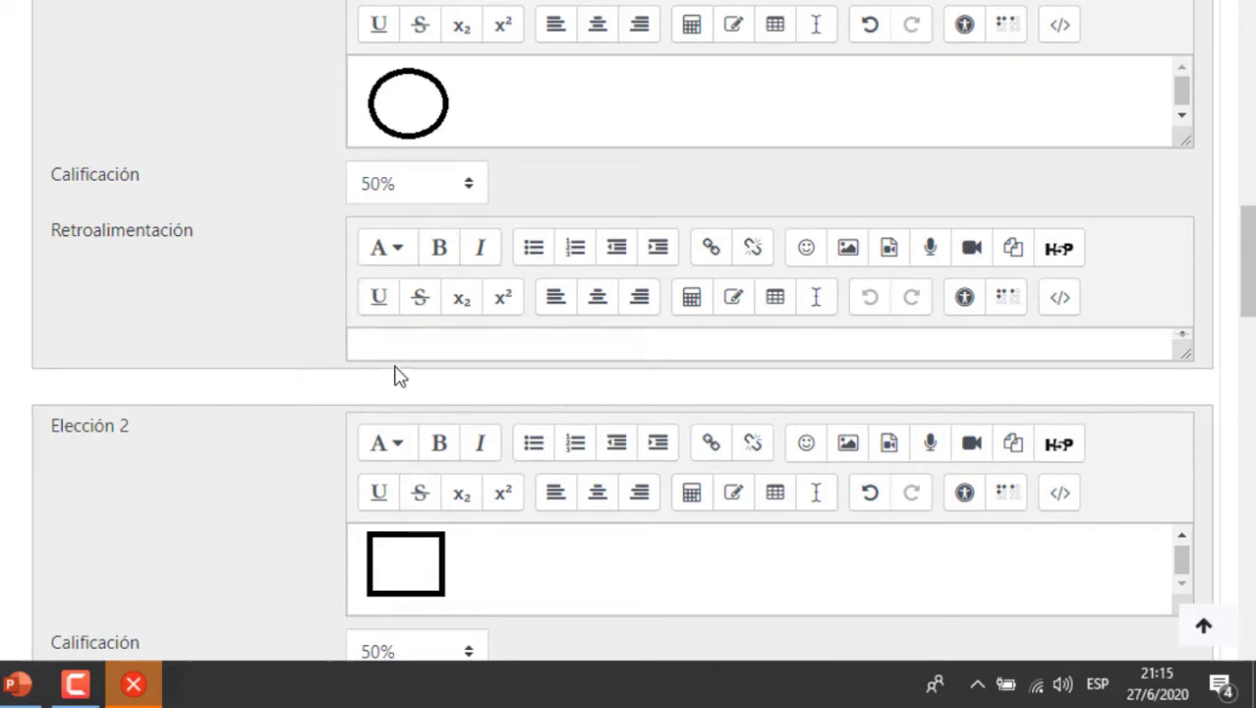
scroll(386, 392, down, 3)
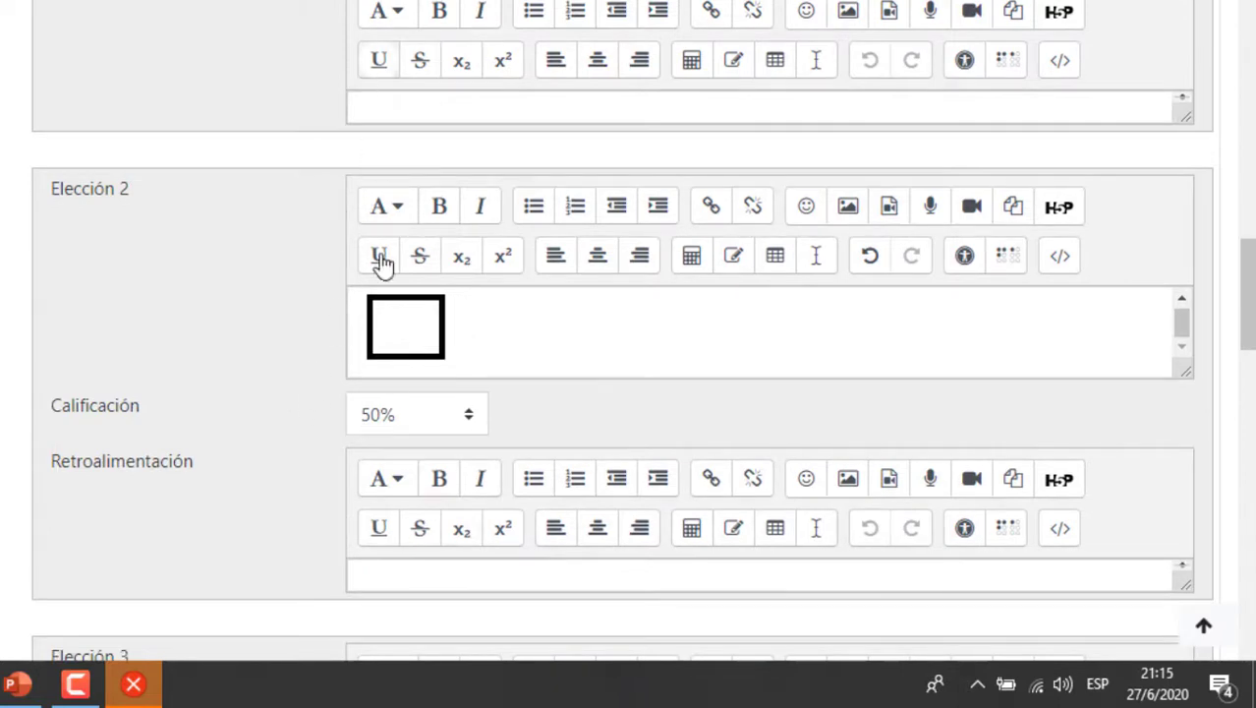
scroll(294, 364, down, 9)
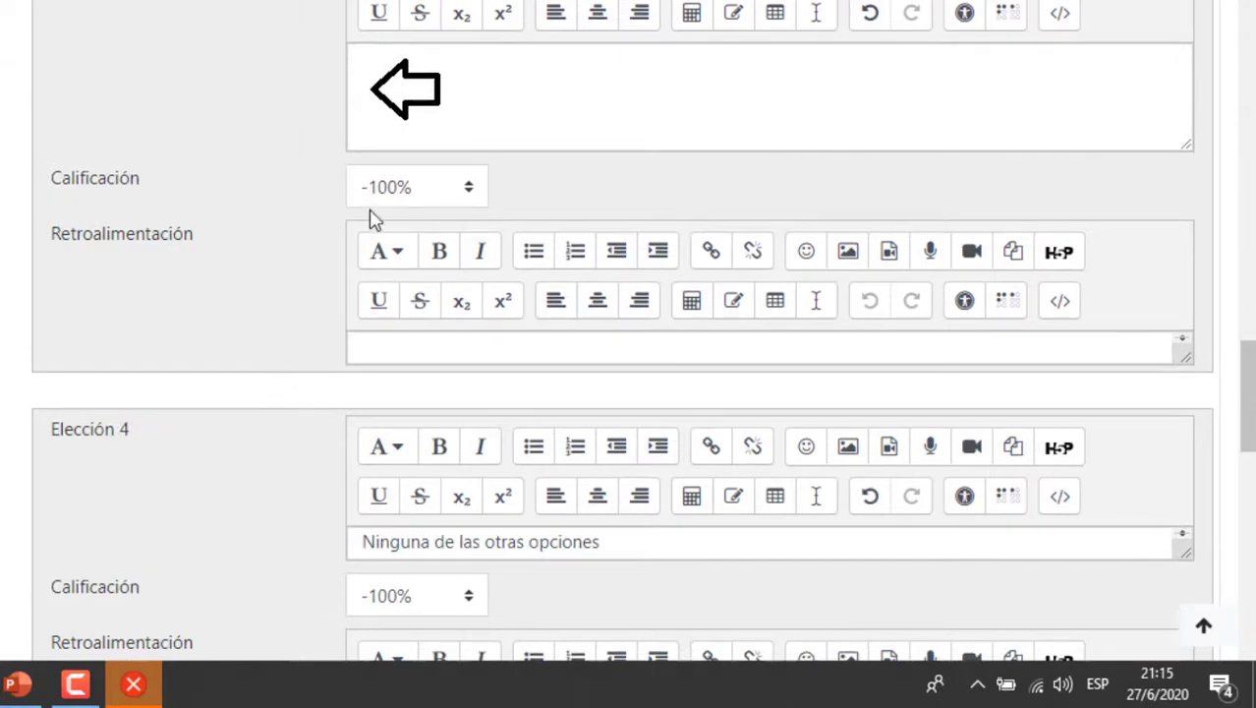
Step: Expand all sections of the question editing form at once
scroll(297, 384, down, 20)
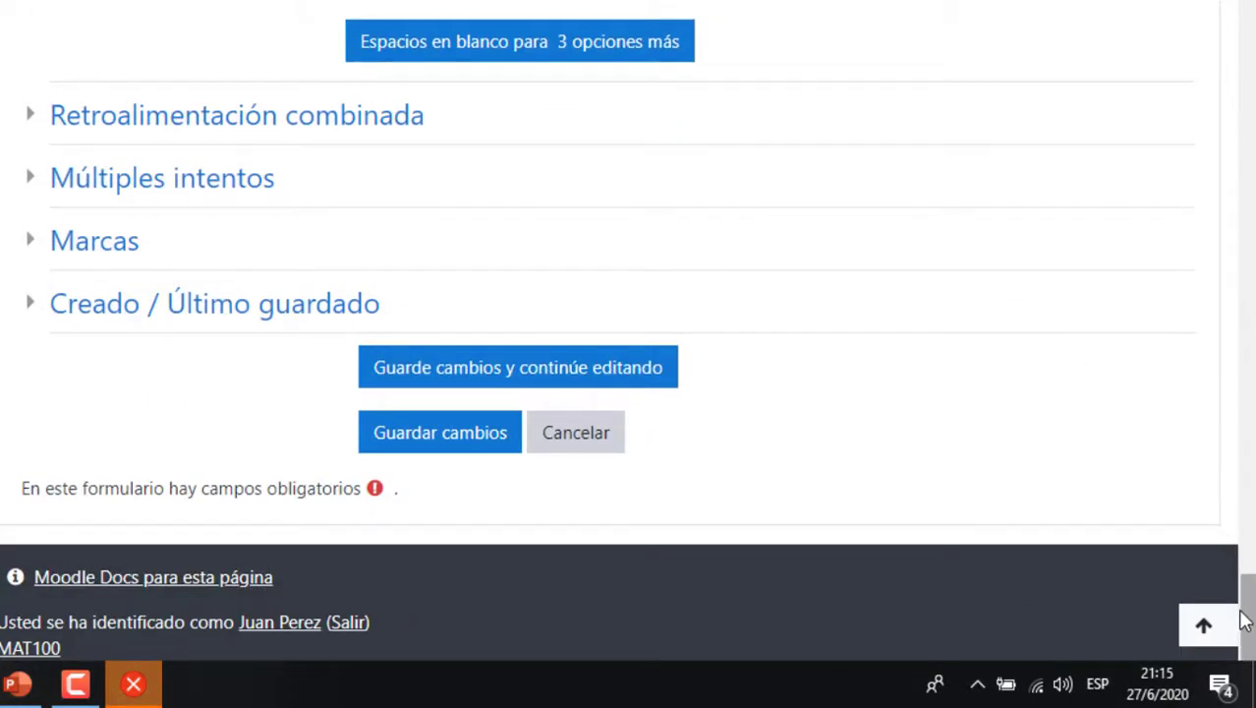
drag(1247, 610, 1247, 20)
click(1108, 267)
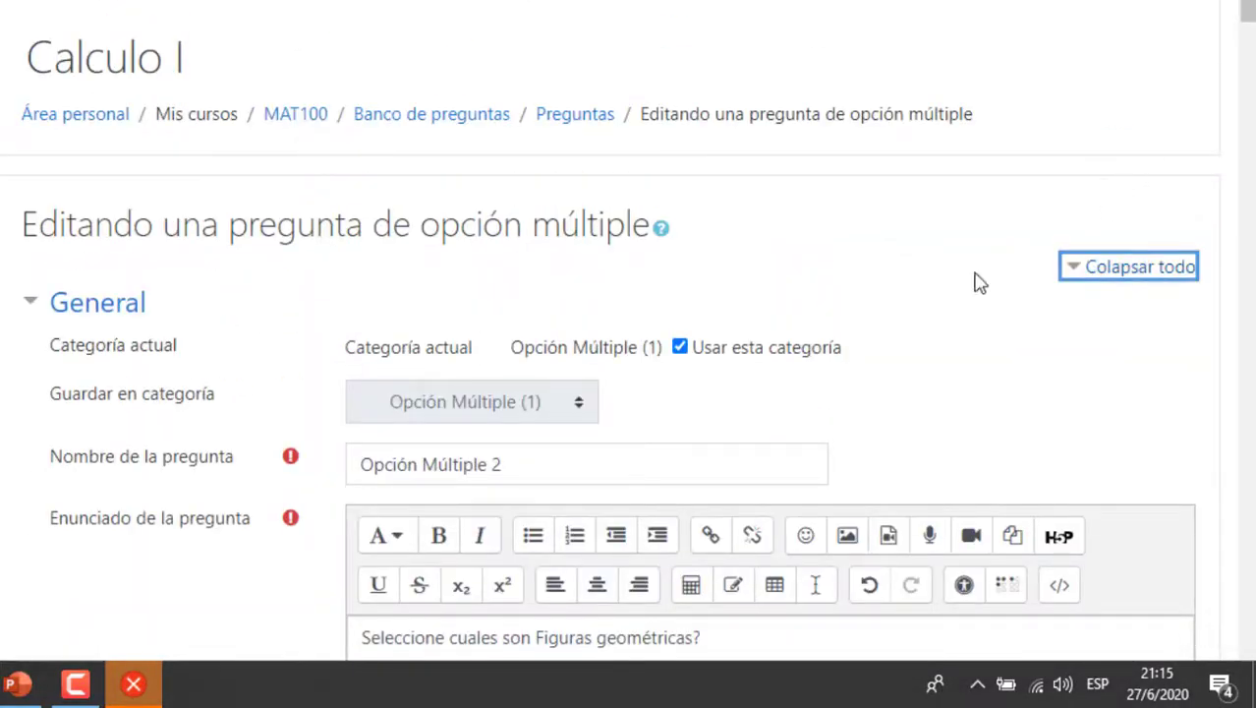
Step: Review the answer choices, Retroalimentación combinada and Múltiples intentos sections of the expanded Opción Múltiple 2 form
scroll(412, 325, down, 20)
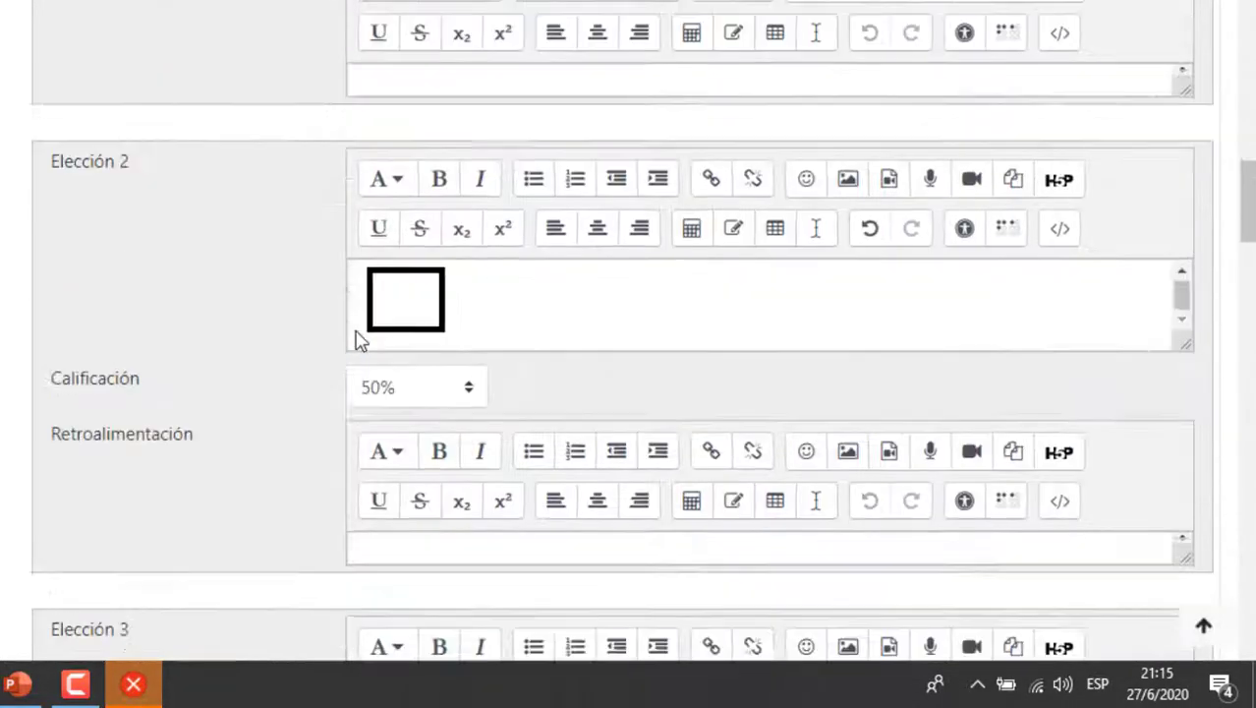
scroll(345, 334, down, 20)
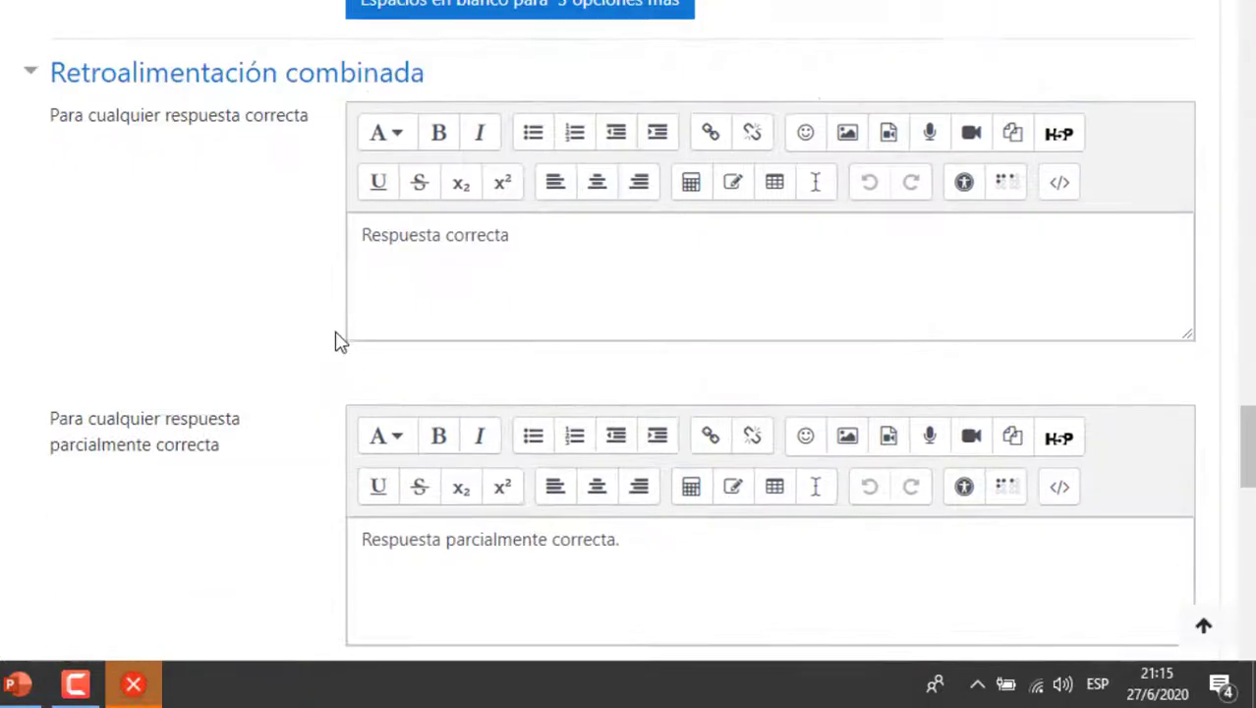
scroll(335, 342, down, 9)
scroll(334, 287, up, 4)
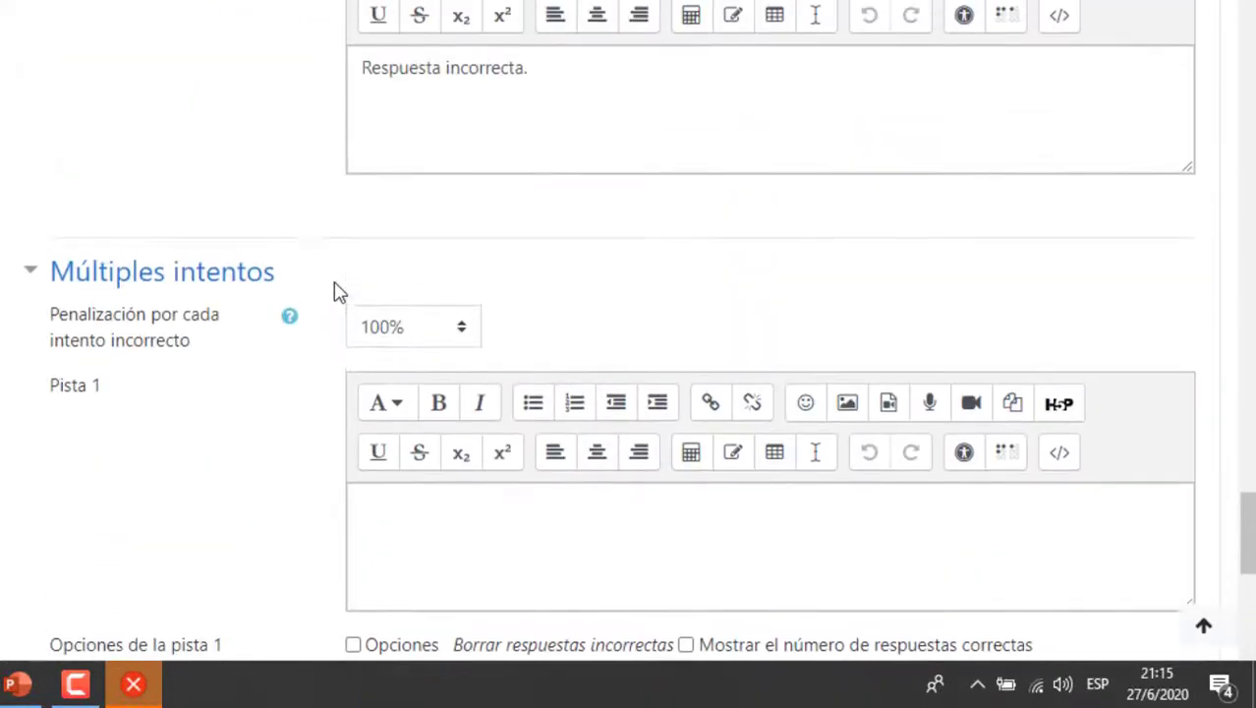
scroll(387, 356, down, 5)
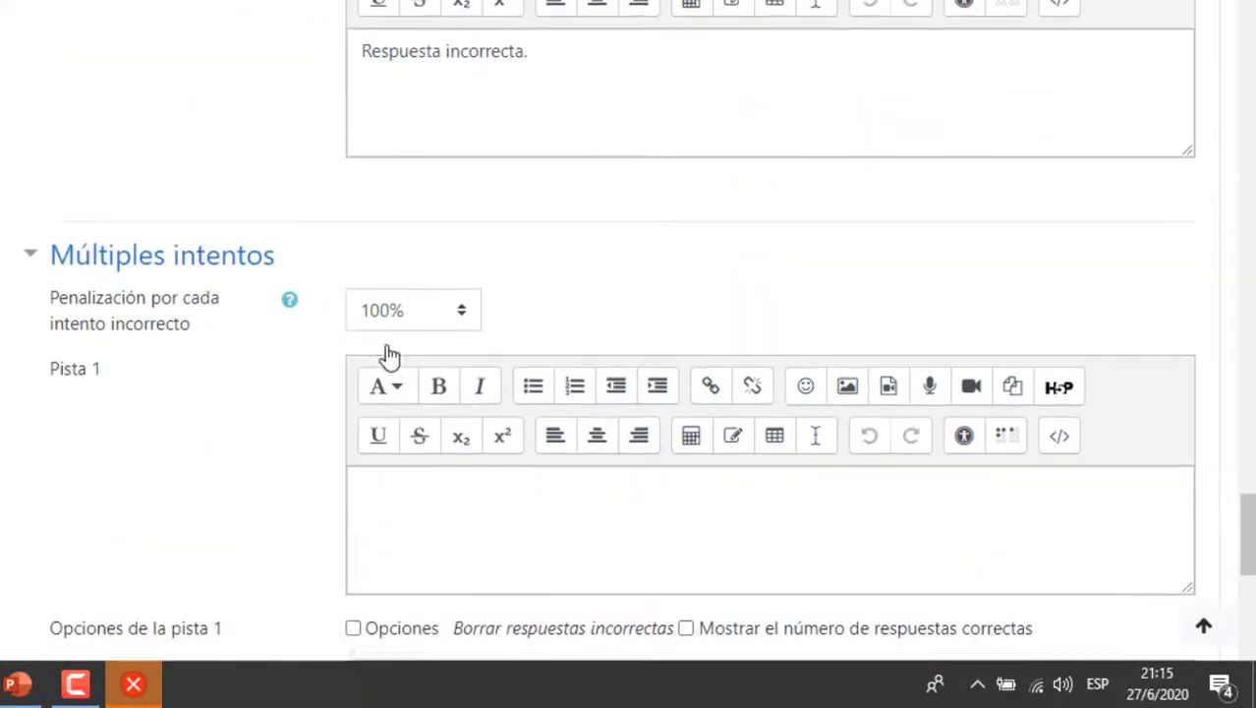
scroll(292, 383, down, 6)
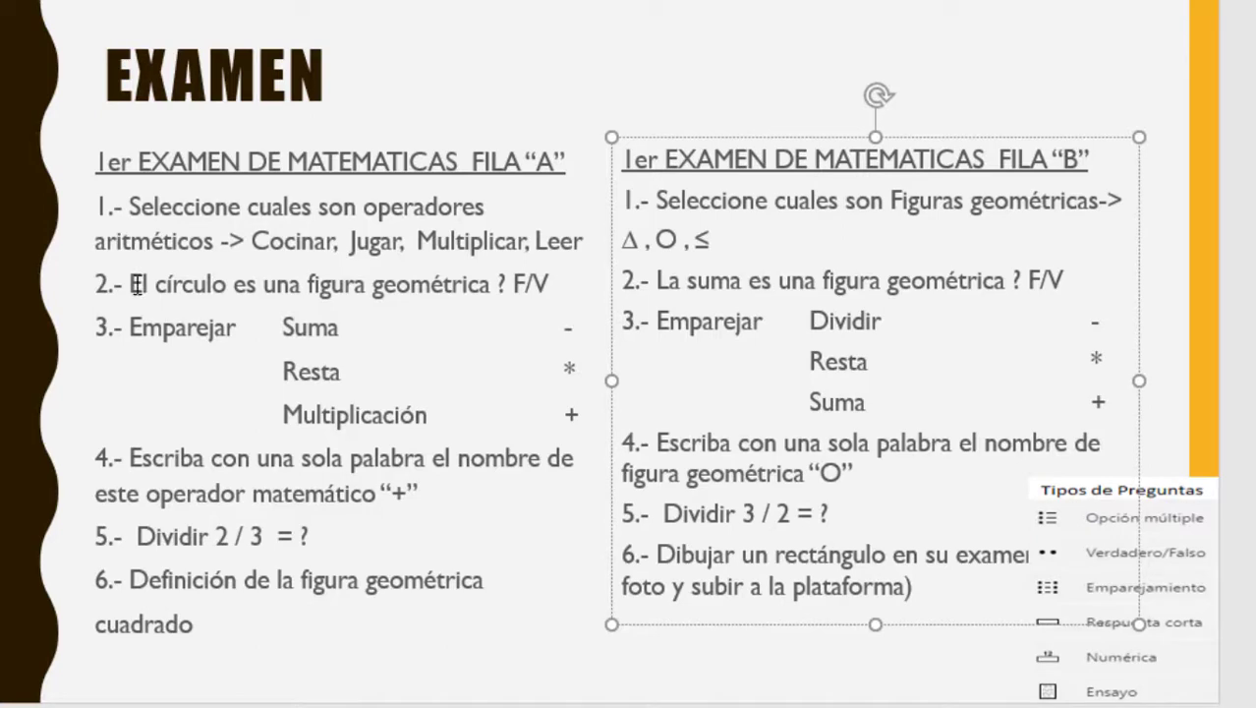
Step: Copy the statement of question 2 in FILA "A", "El círculo es una figura geométrica", from the PowerPoint exam slide
drag(137, 285, 414, 285)
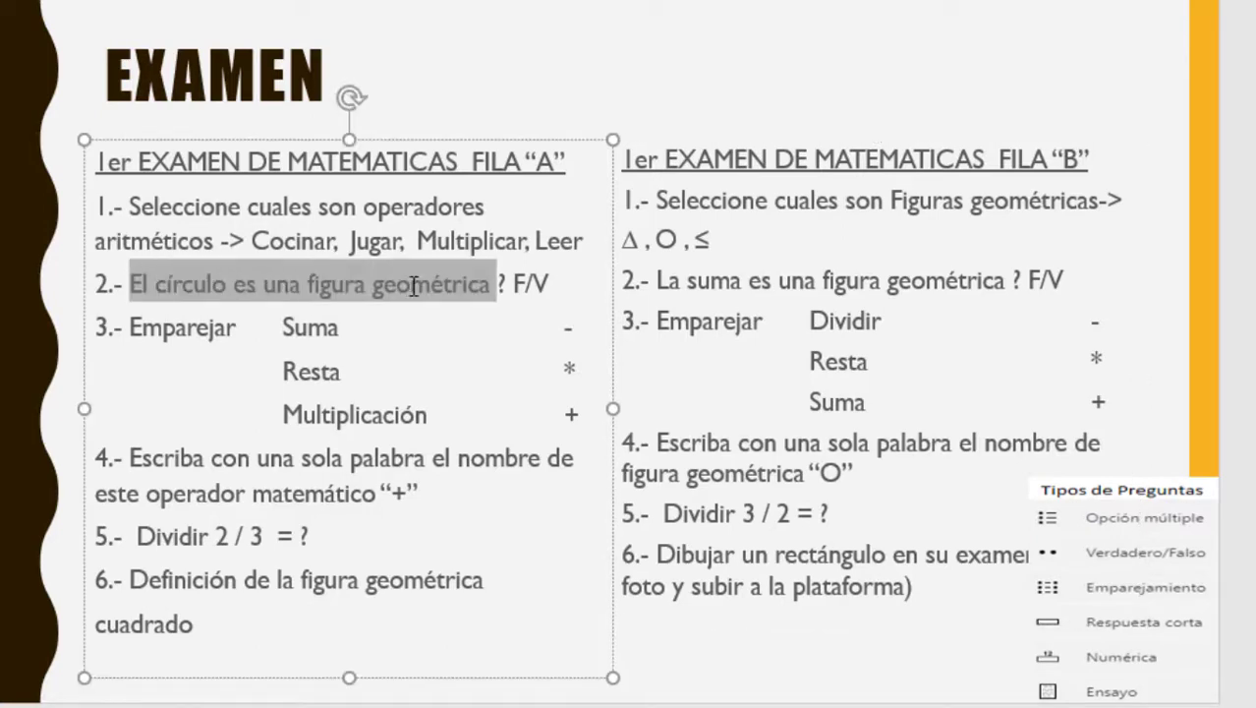
right_click(473, 285)
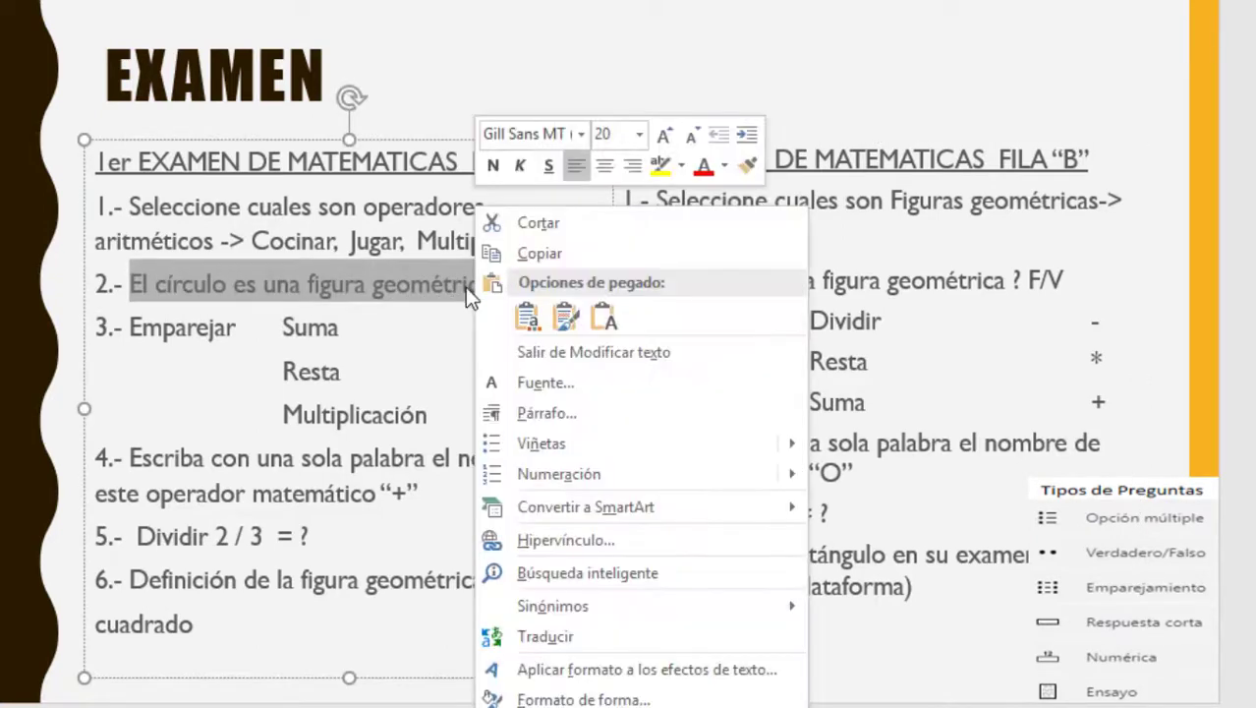
click(545, 258)
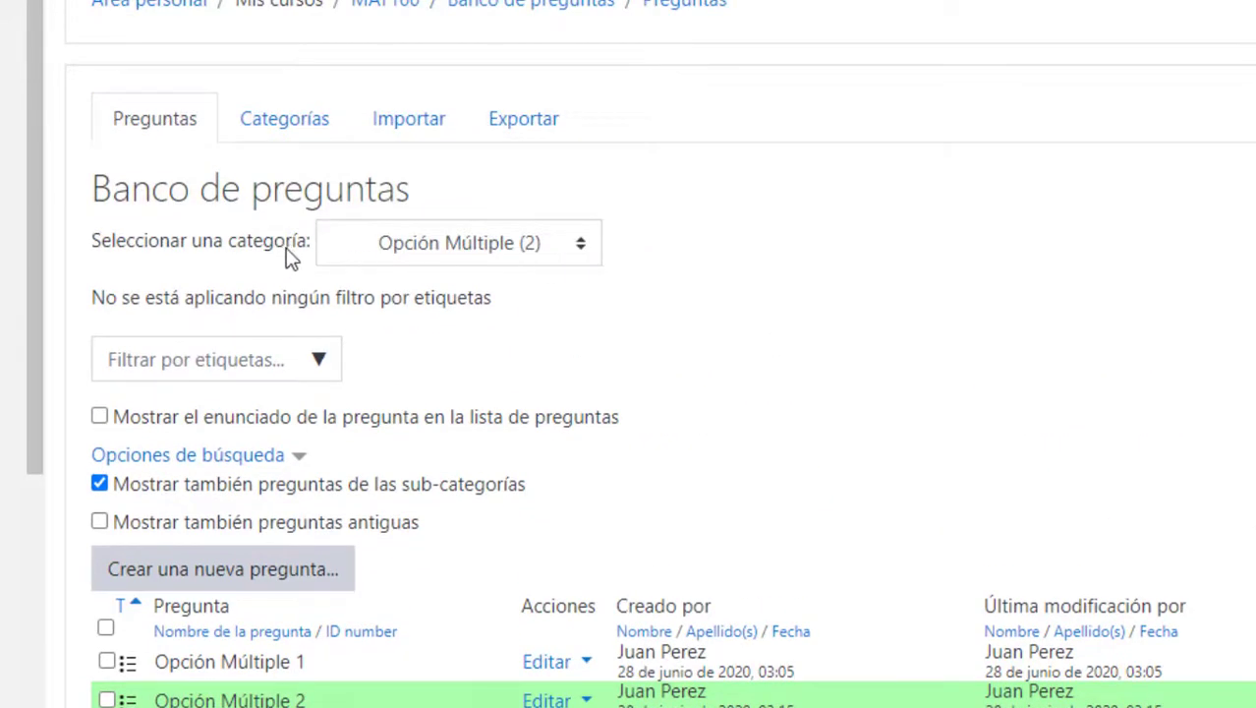
Step: Select the FalsoVerdadero category in the Moodle question bank and add a new Verdadero/Falso question to it
click(507, 242)
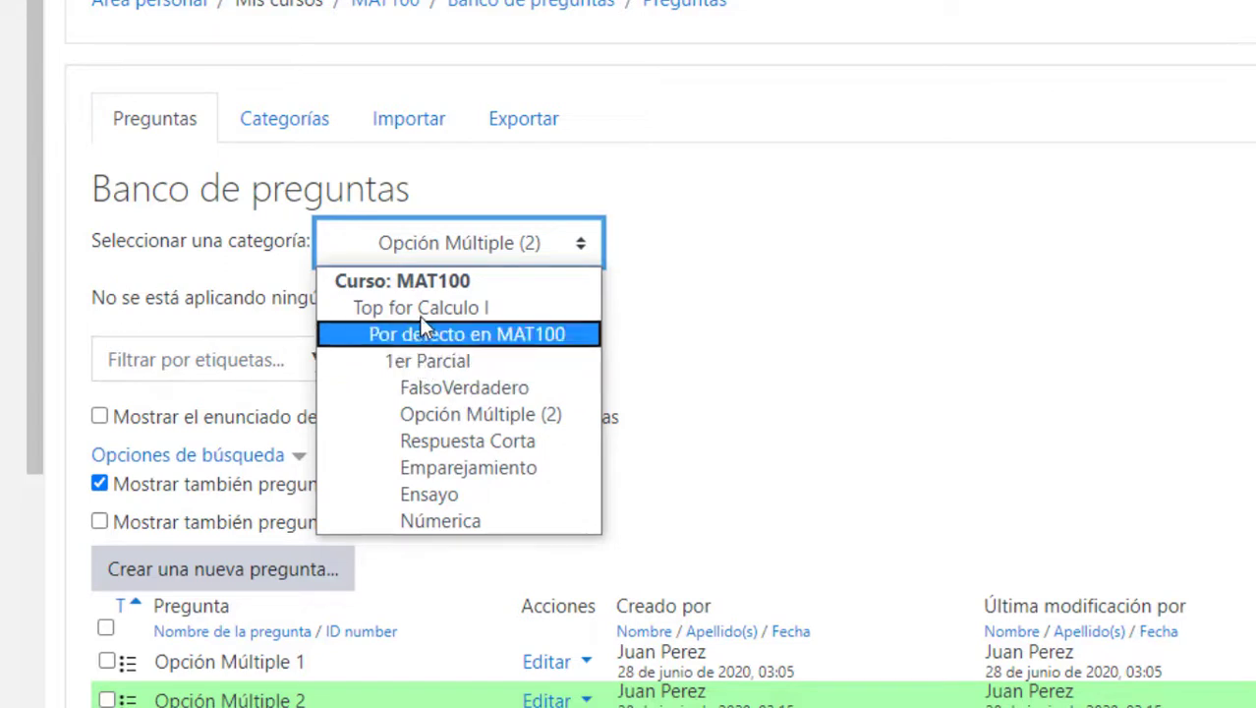
click(451, 393)
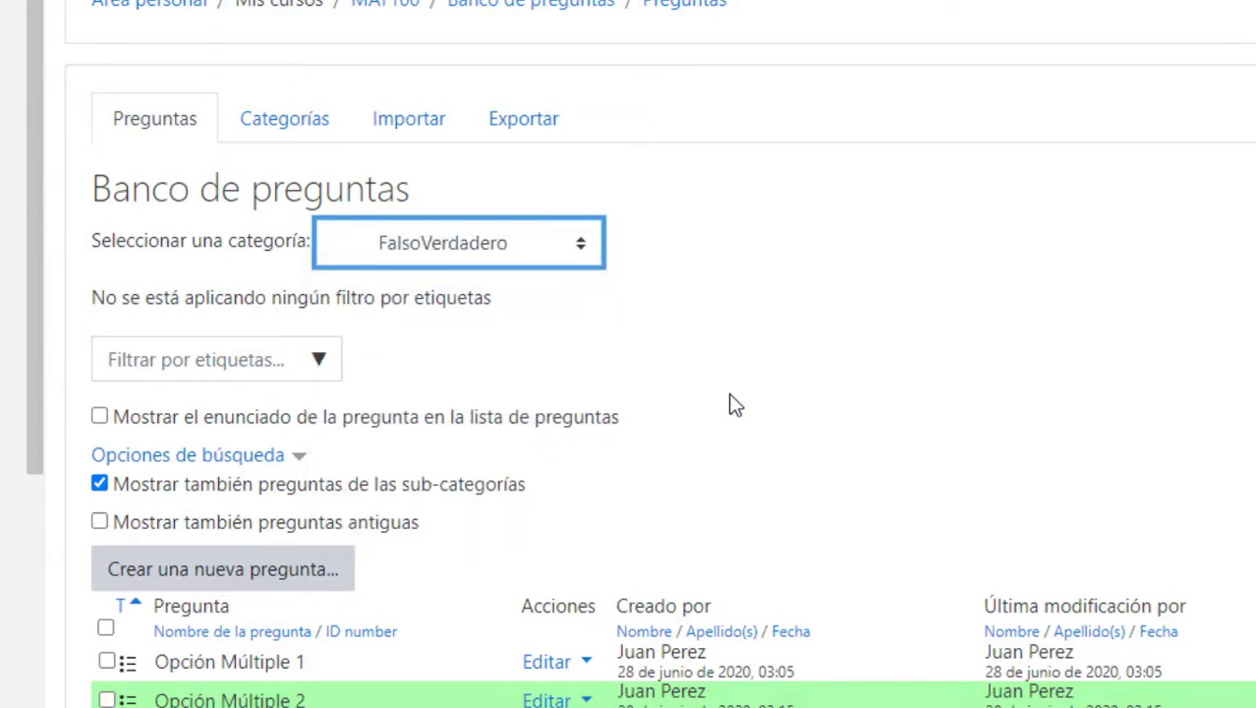
scroll(351, 539, down, 2)
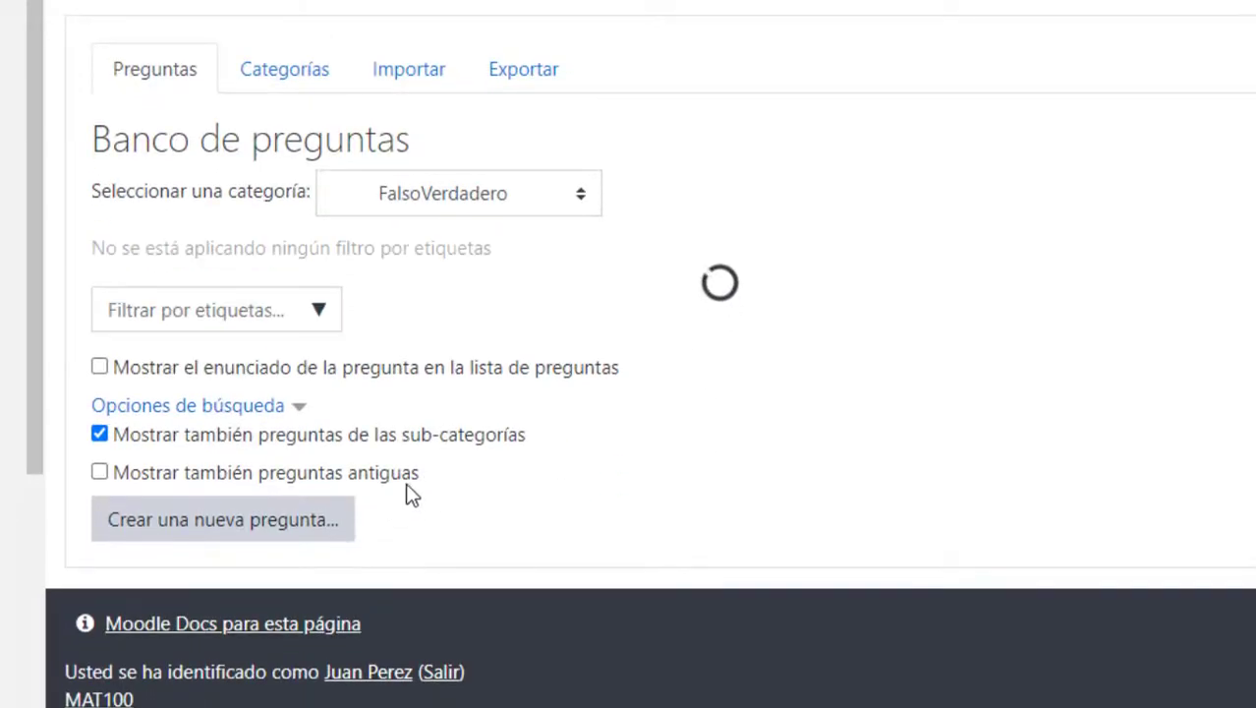
click(303, 520)
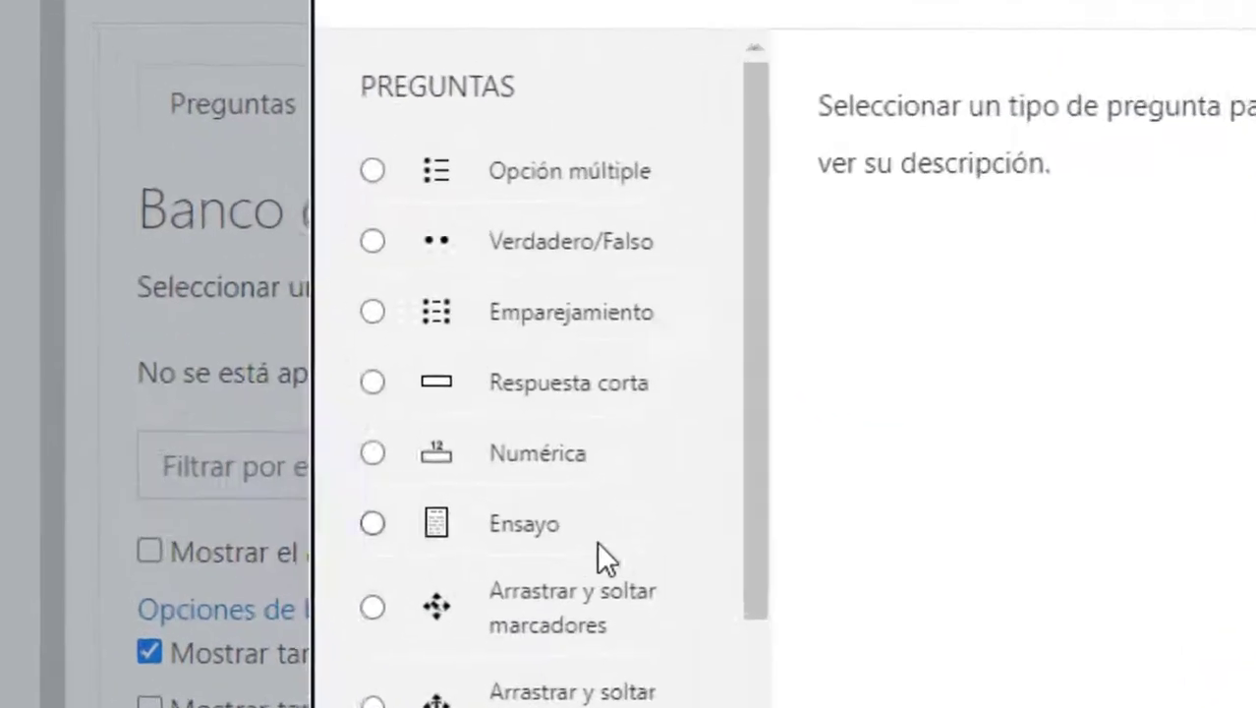
click(448, 290)
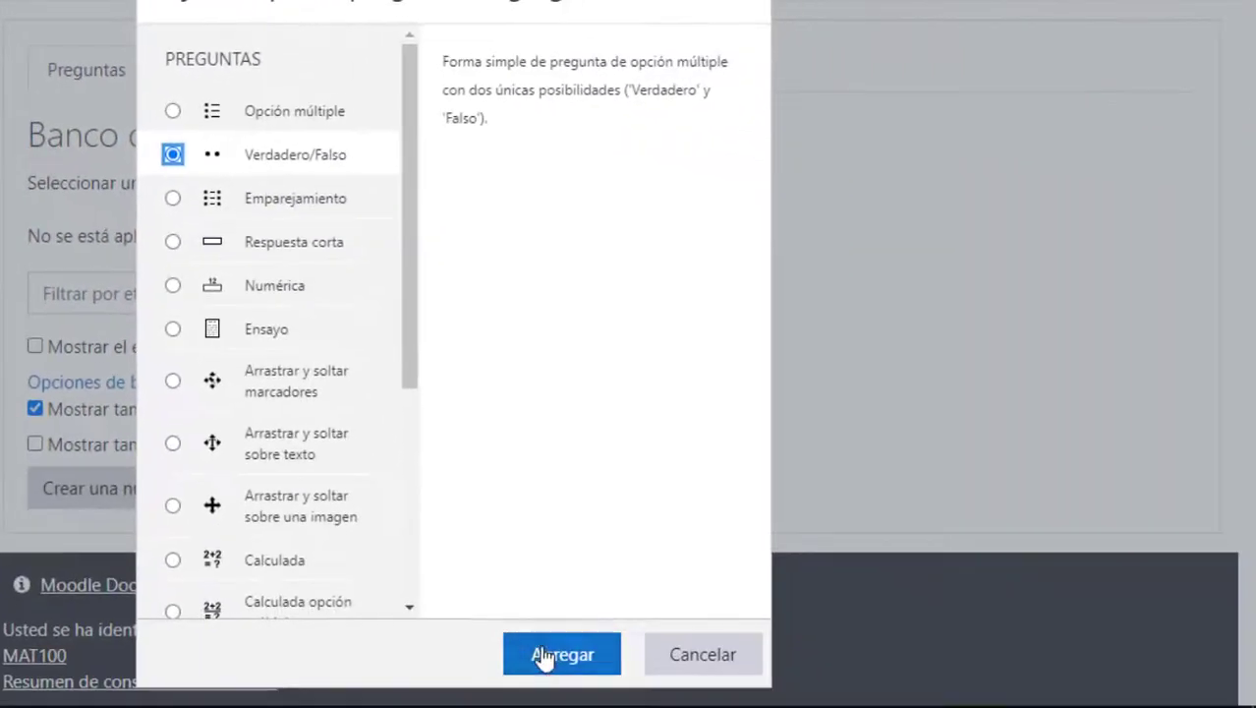
click(544, 659)
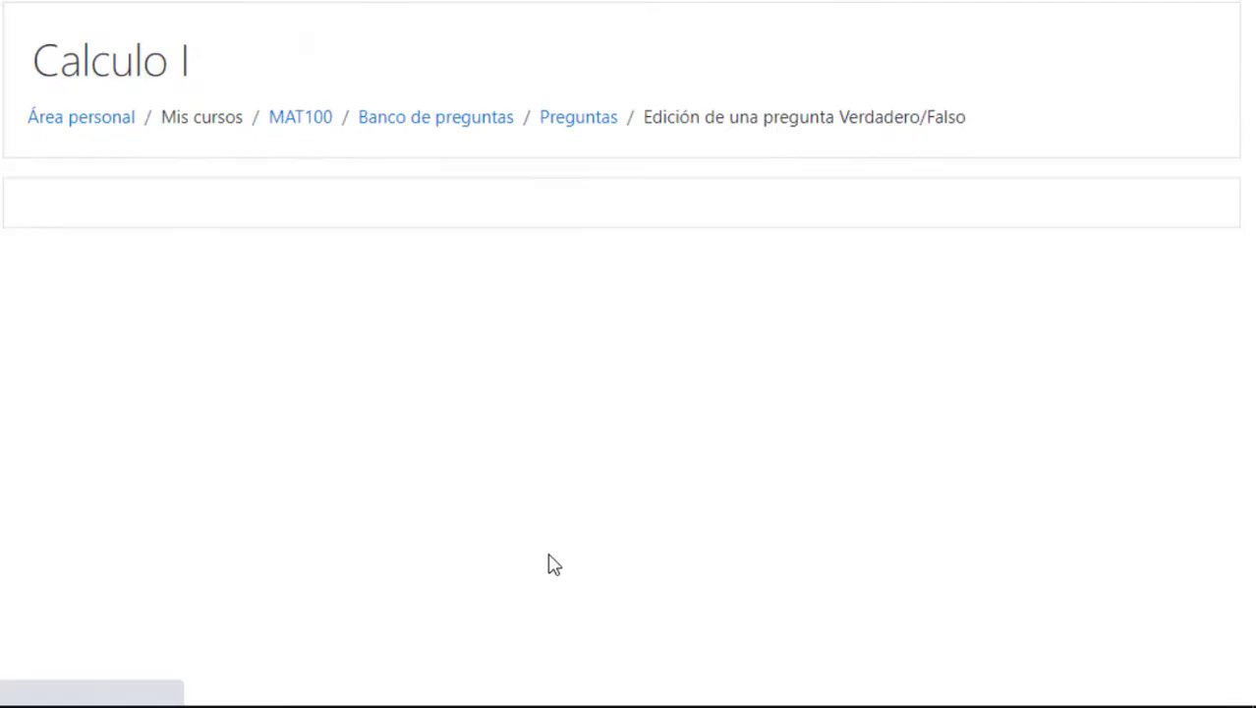
Step: Name the question "Falso Verdadero 1" and enter the statement "El círculo es una figura geométrica ?"
click(537, 411)
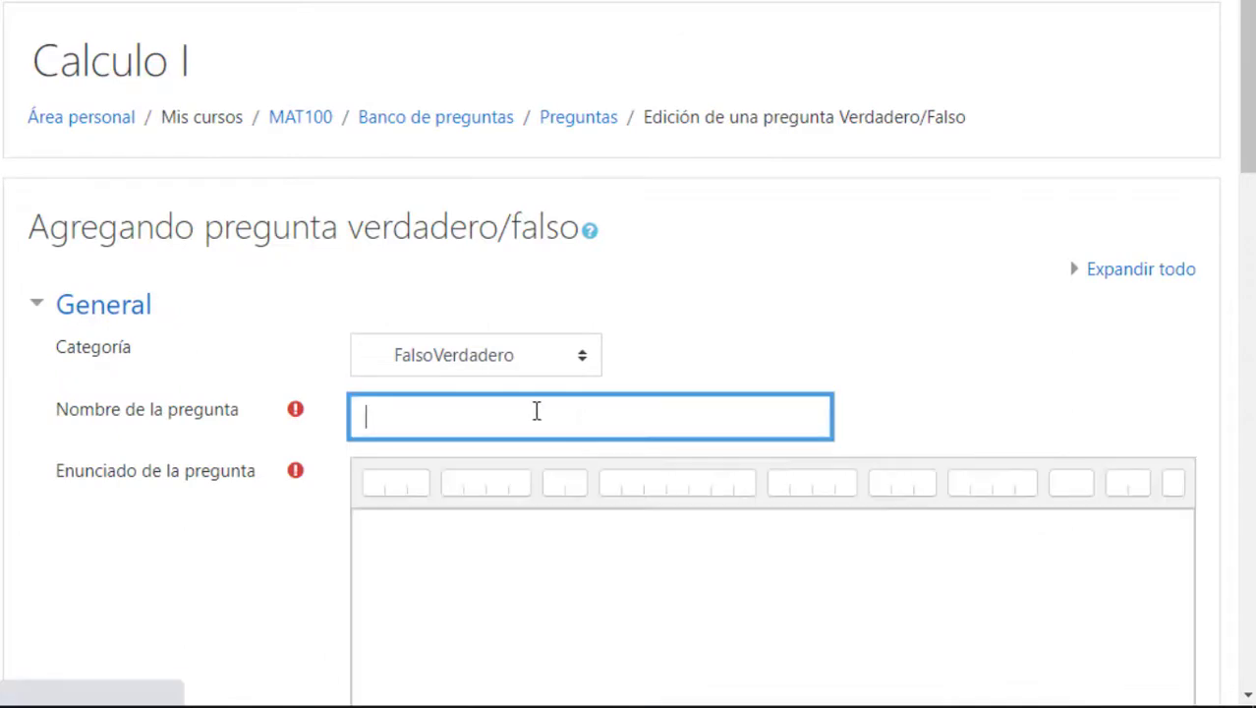
text(Falso)
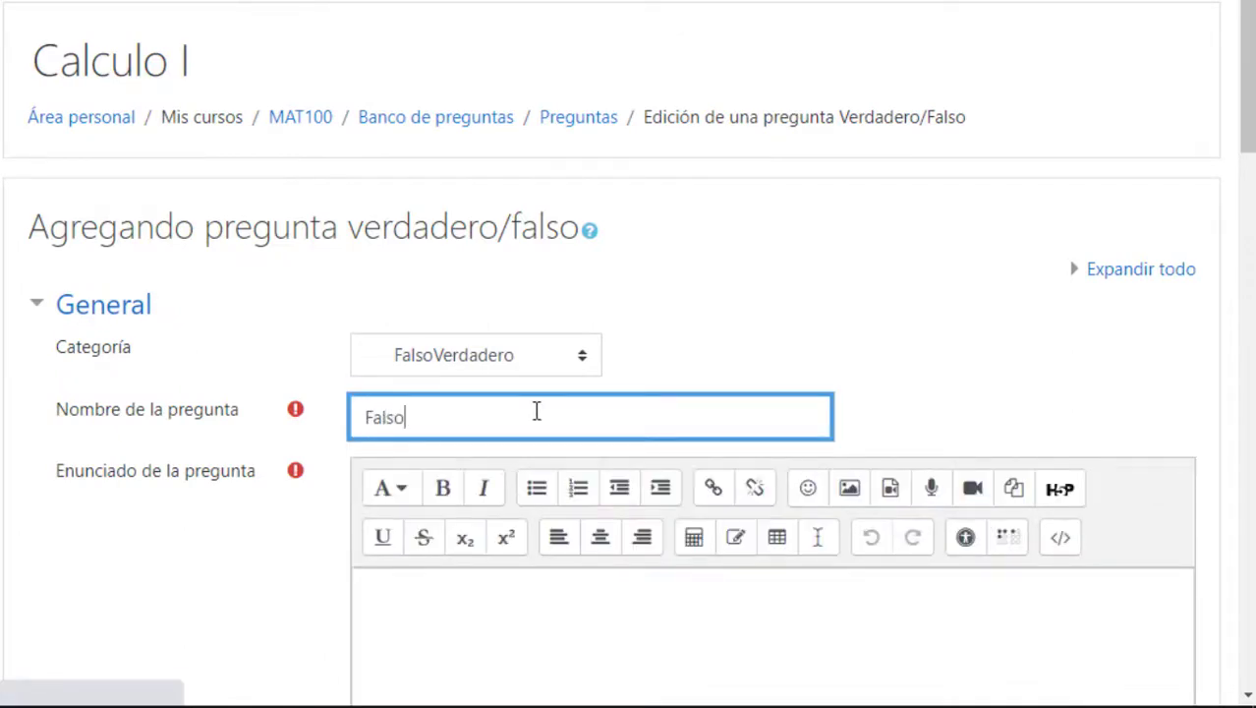
text( Verdadero 1)
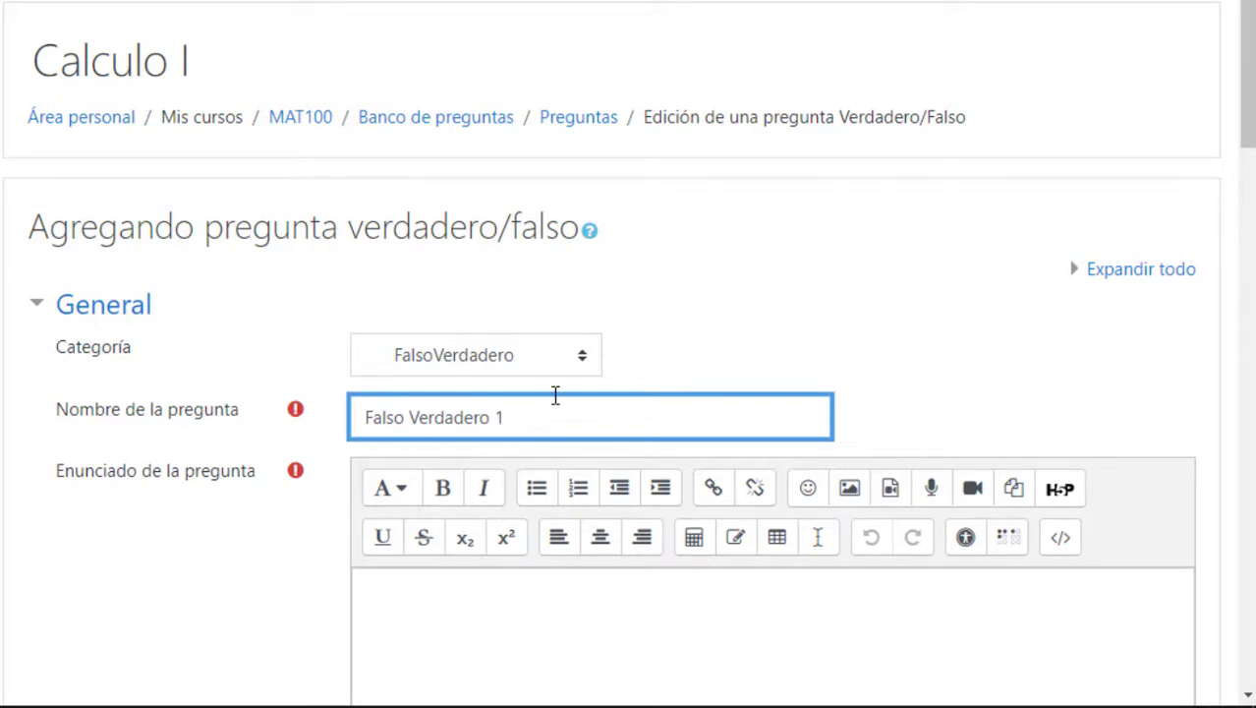
scroll(556, 394, down, 2)
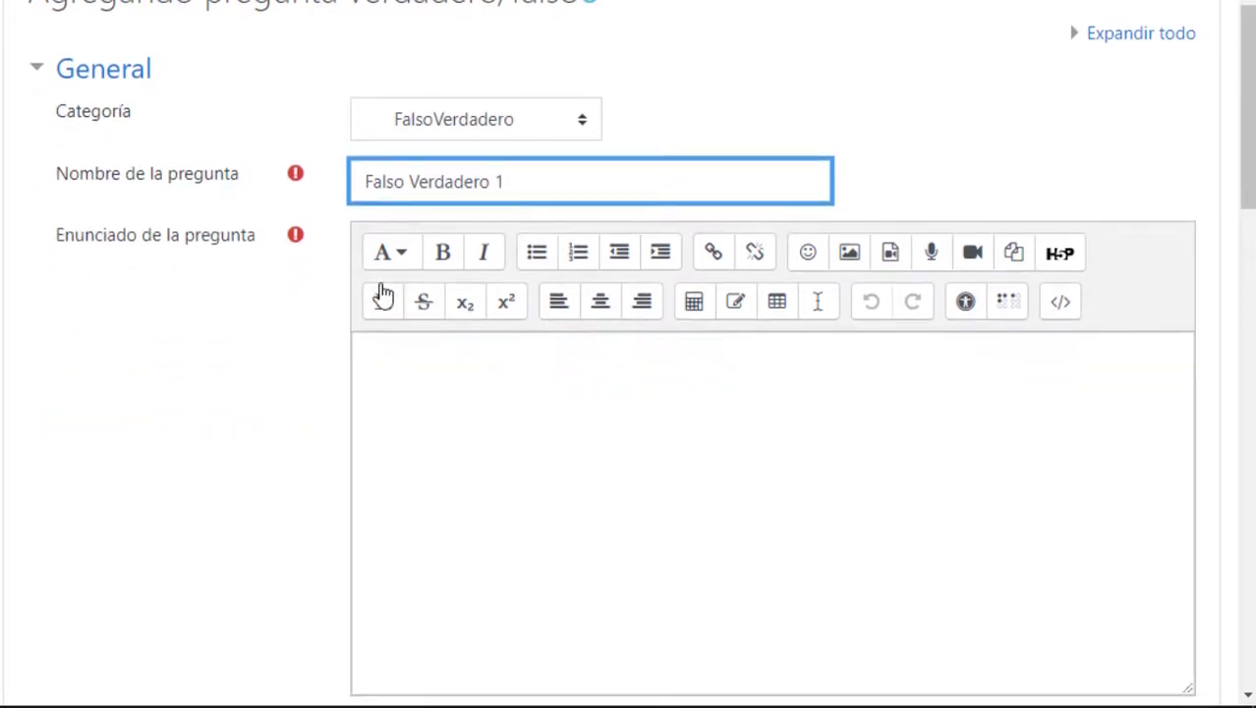
click(521, 452)
text(El círculo es una figura geométrica ?)
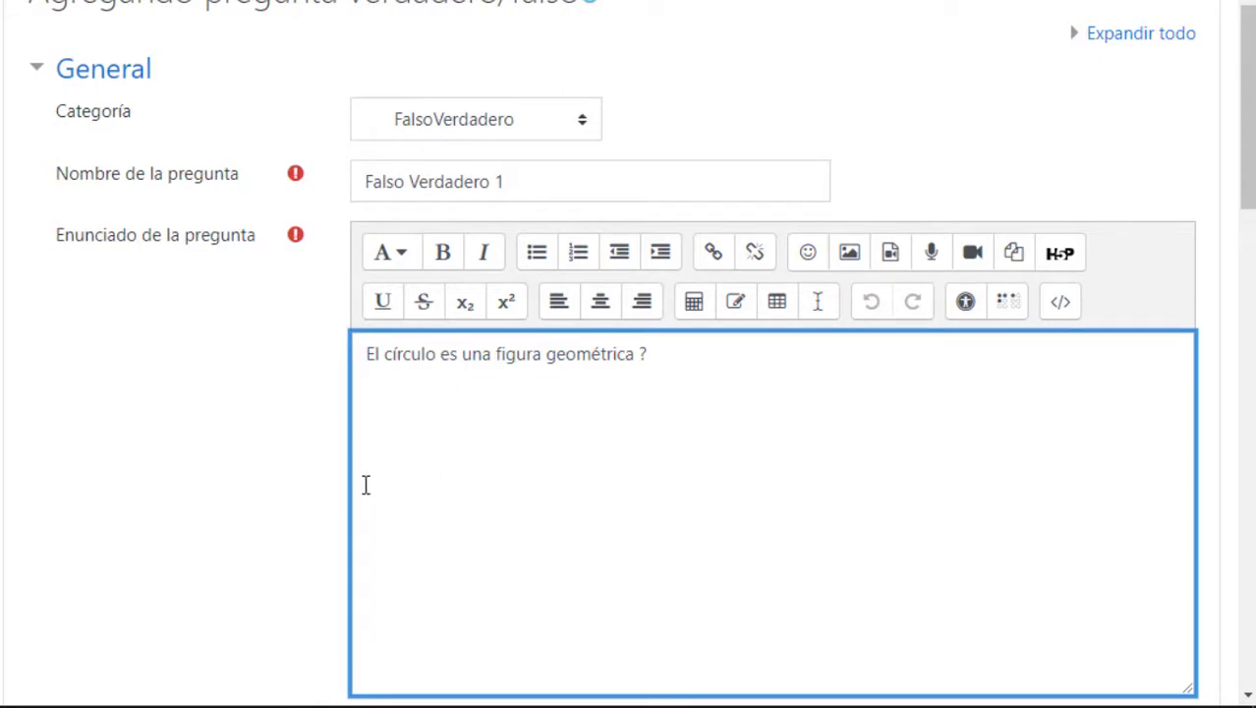
Step: Write "Algún detalle de la respuesta correcta...." and, as a second paragraph, "Explicar la respuesta correcta..." in the general feedback
scroll(267, 500, down, 3)
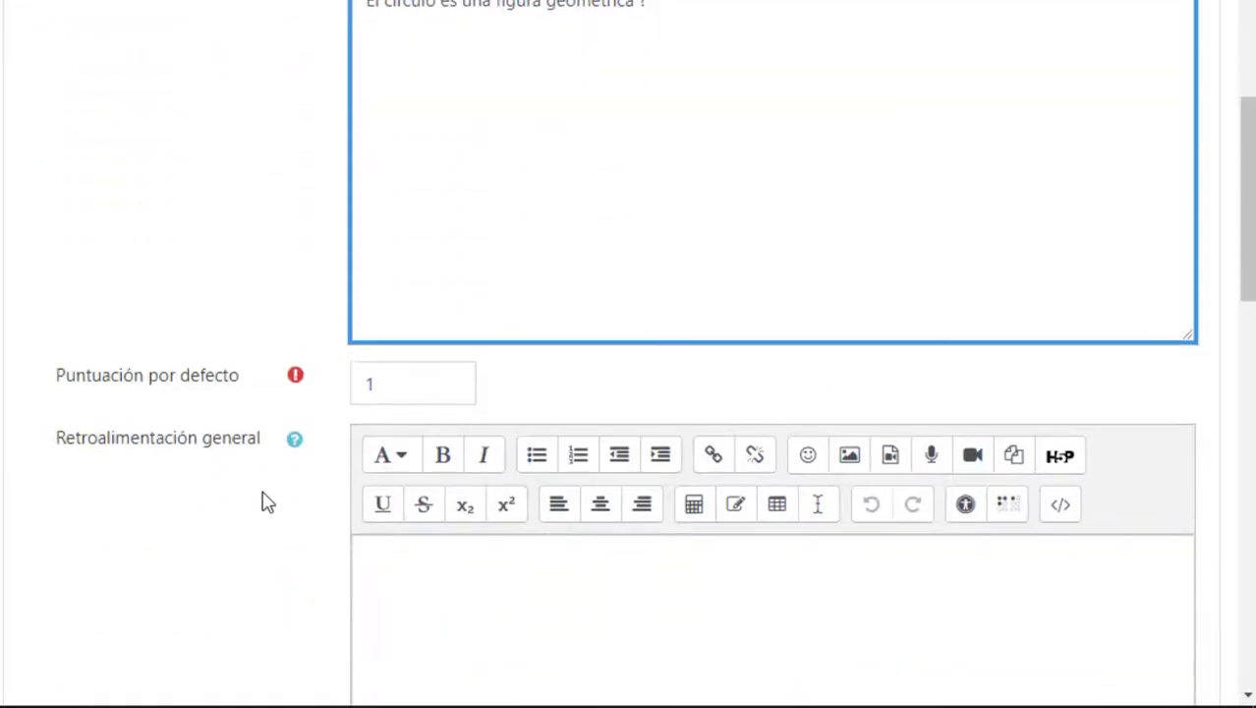
click(405, 379)
scroll(407, 483, down, 2)
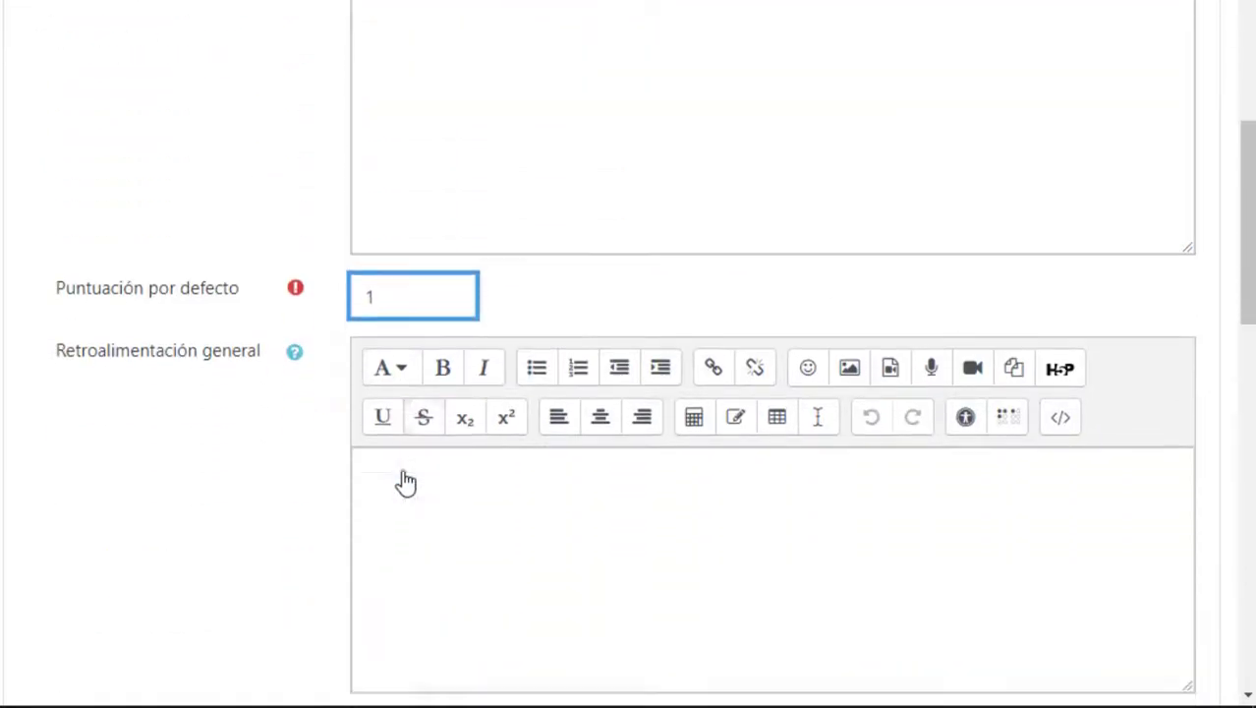
click(552, 385)
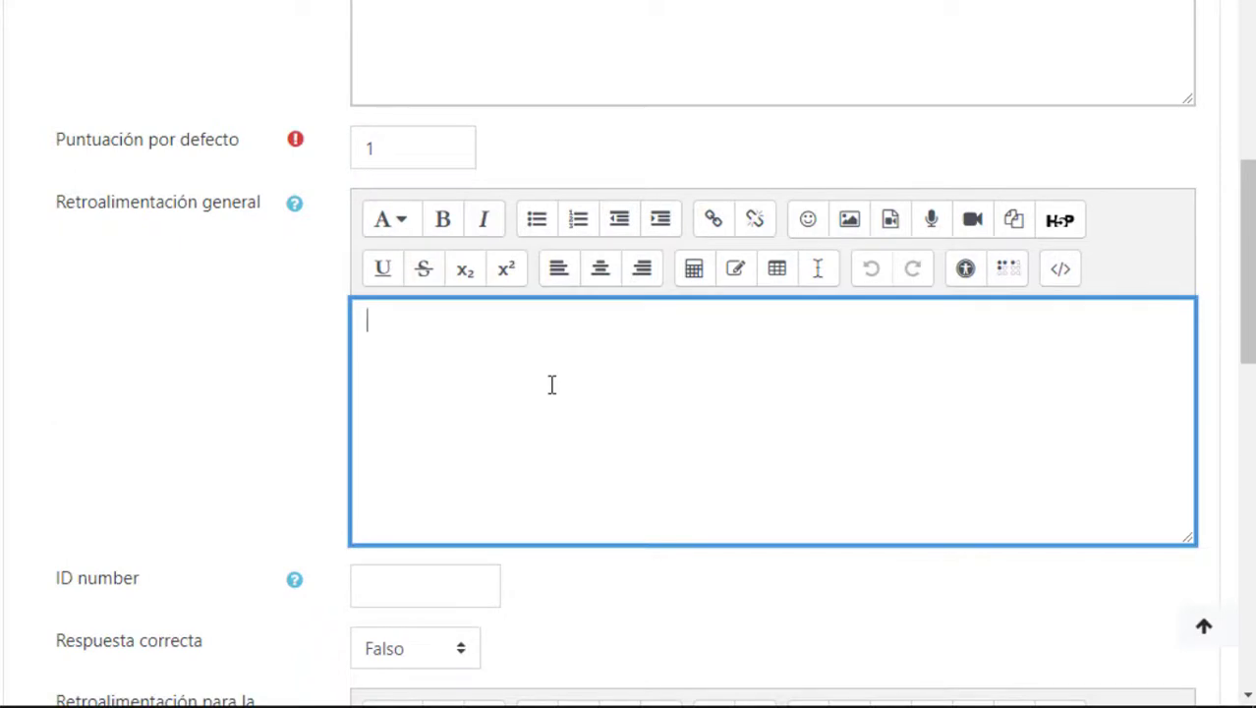
text(Algun)
key(BackSpace)
key(BackSpace)
key(BackSpace)
text(ún detalle)
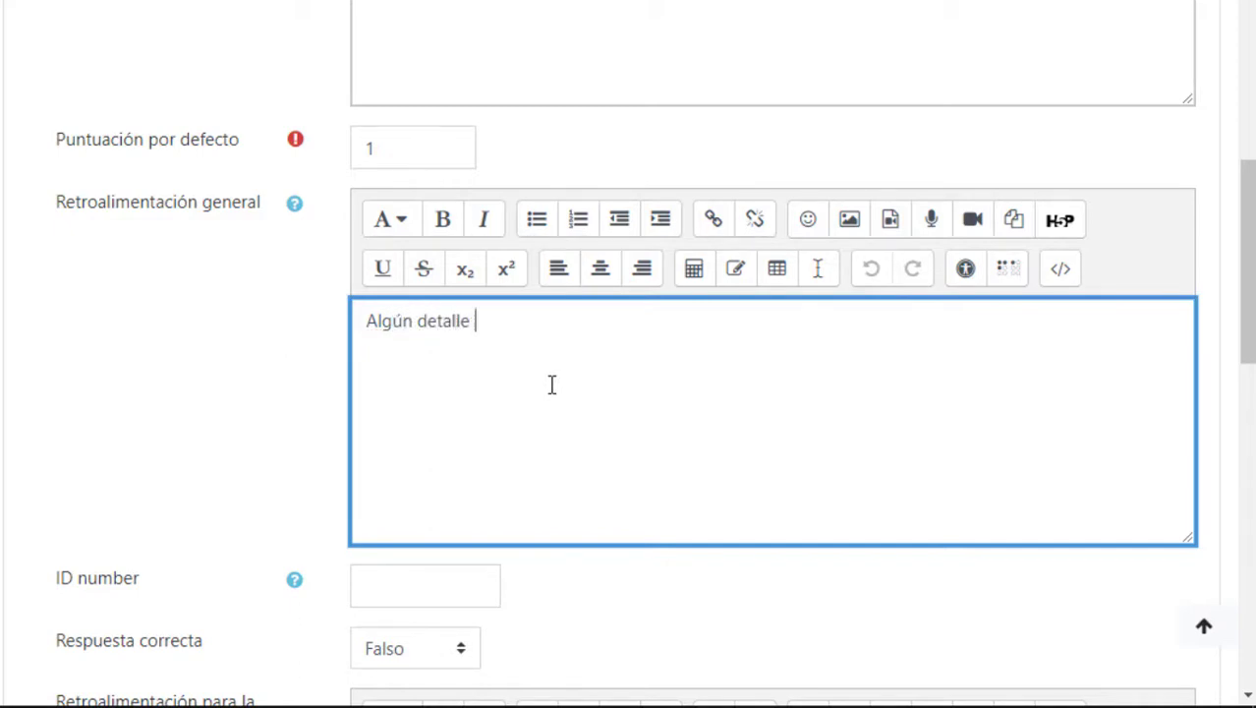
text( de la  respuesta correcta....)
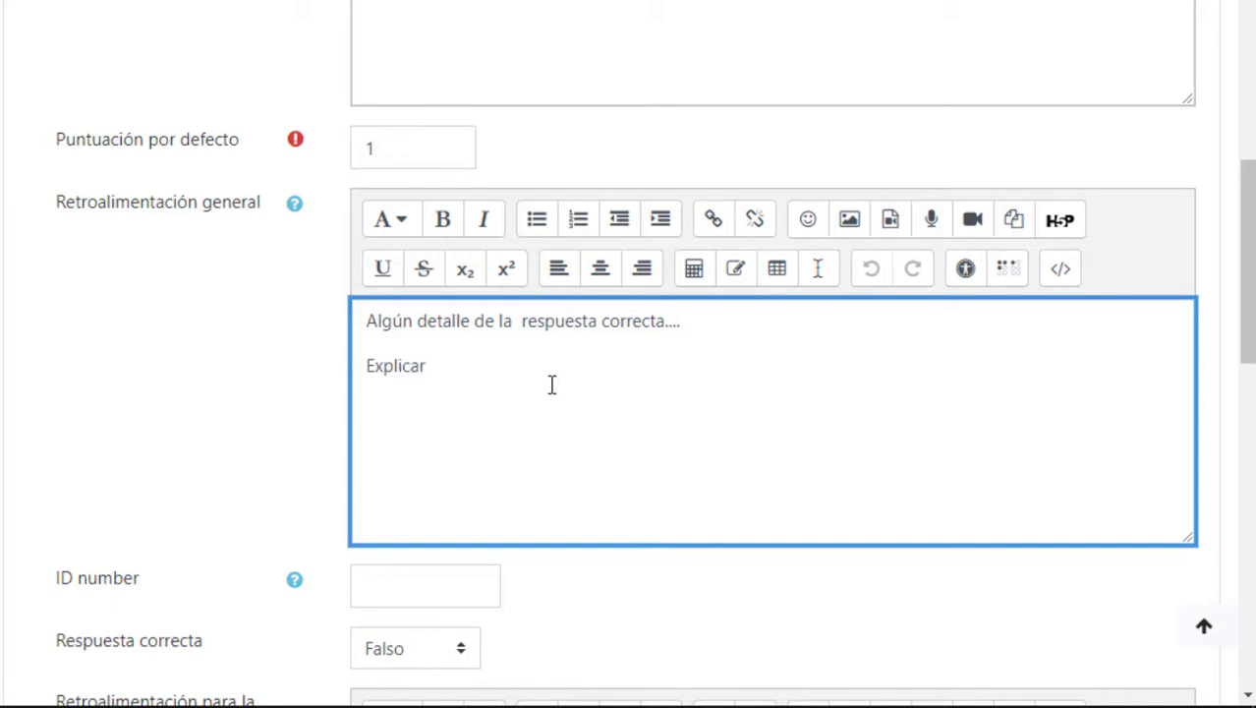
text(respuesta correcta...)
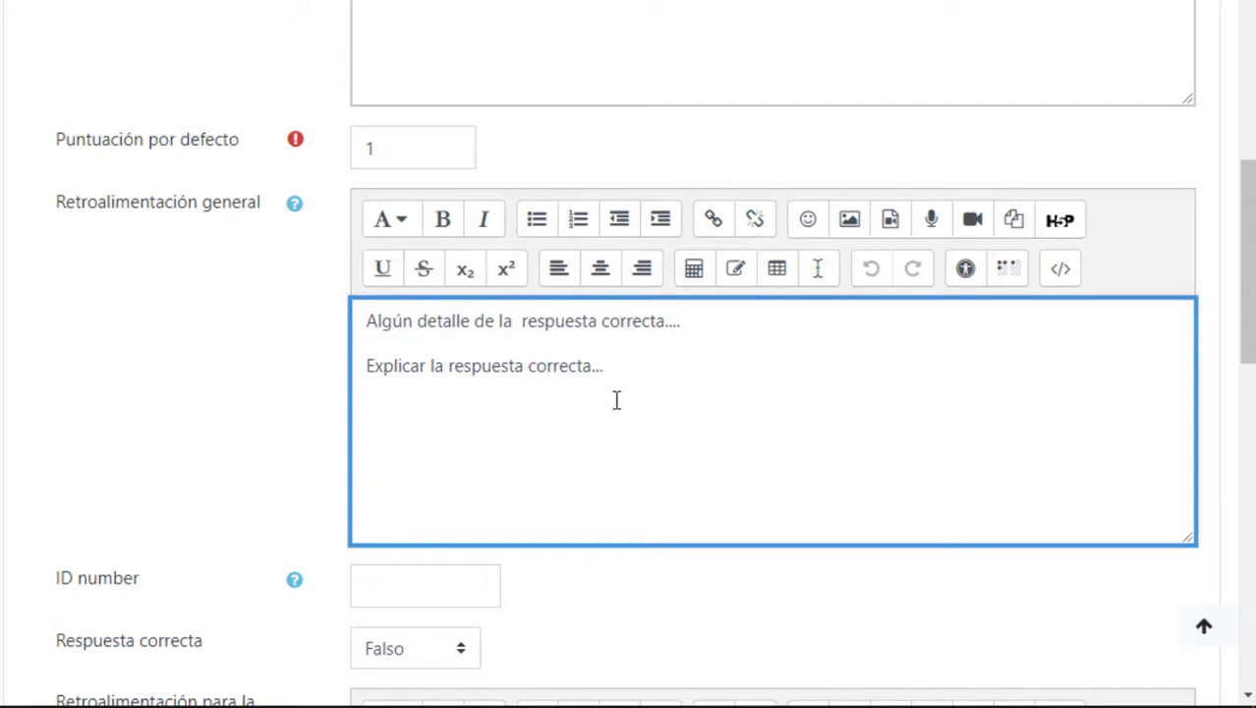
Step: Review the question statement and general feedback, and set the correct answer to Verdadero
scroll(620, 400, down, 4)
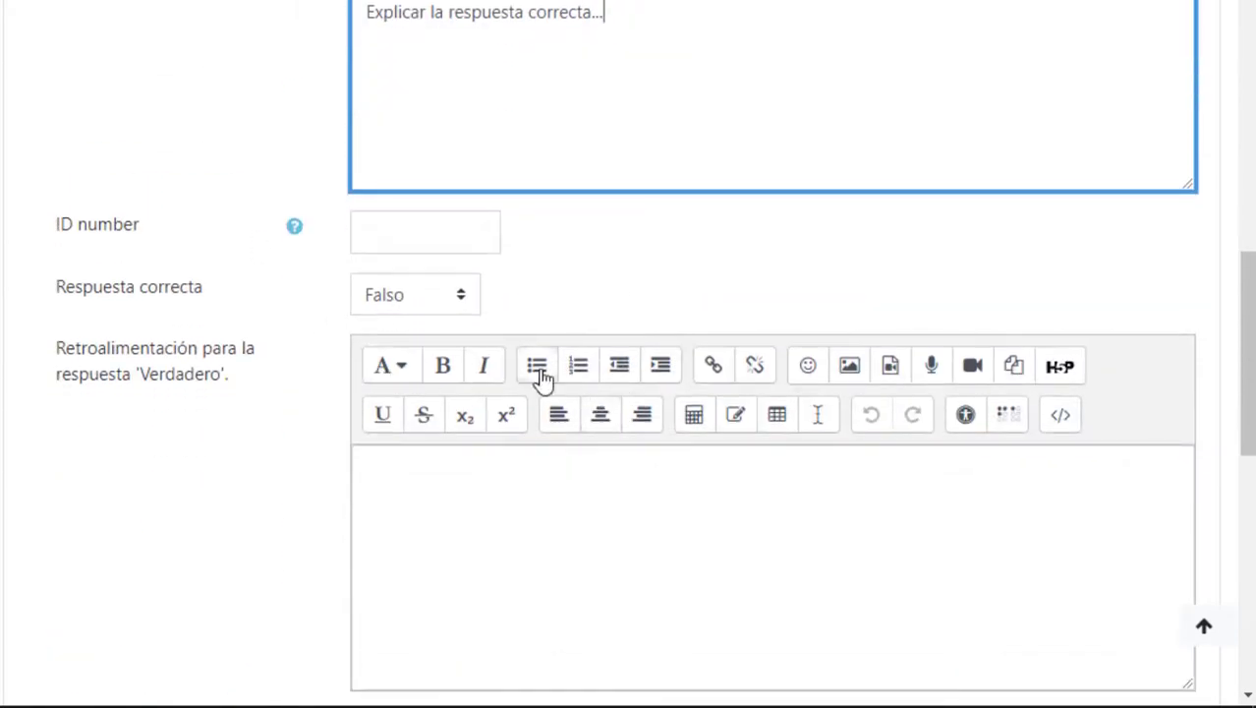
scroll(544, 378, down, 1)
scroll(430, 266, up, 8)
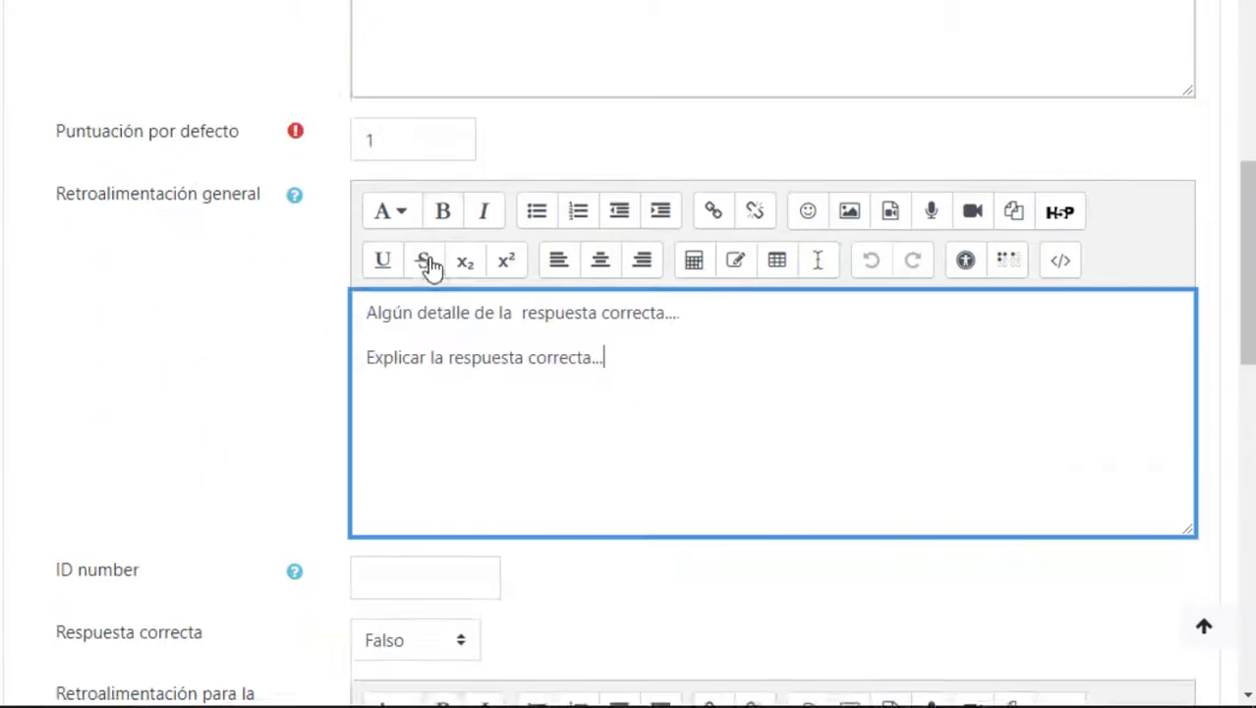
scroll(439, 247, up, 2)
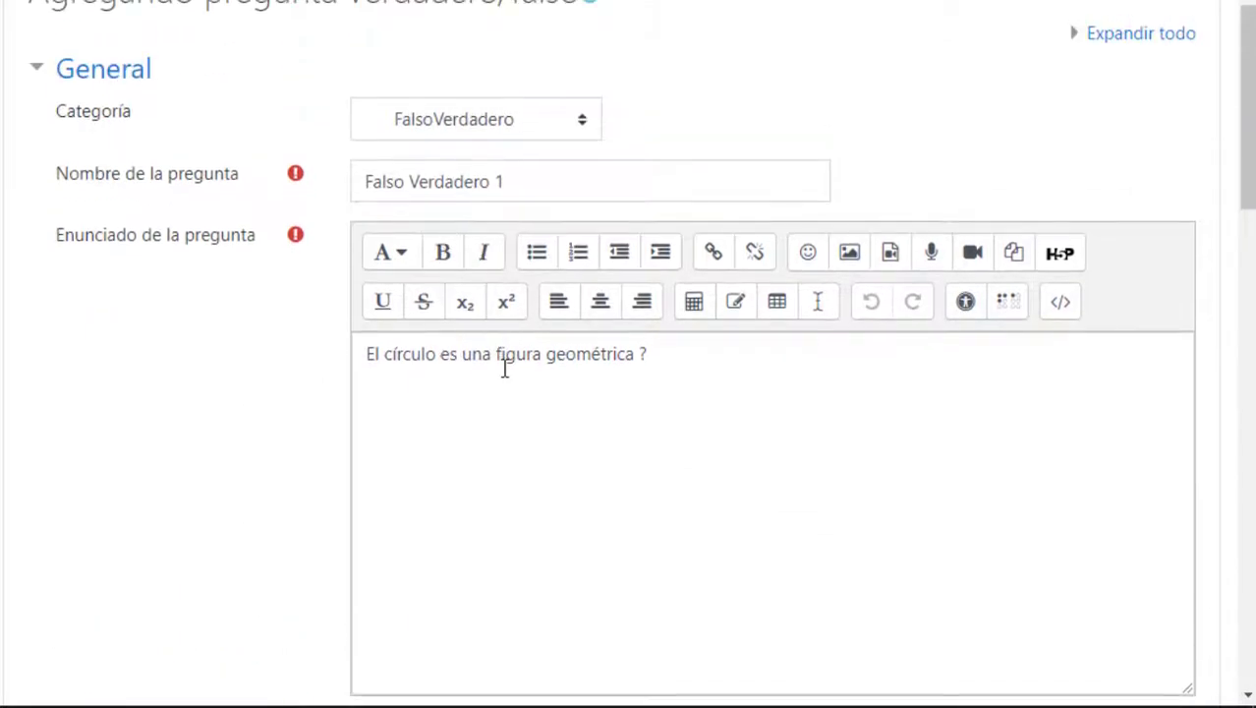
scroll(580, 374, down, 10)
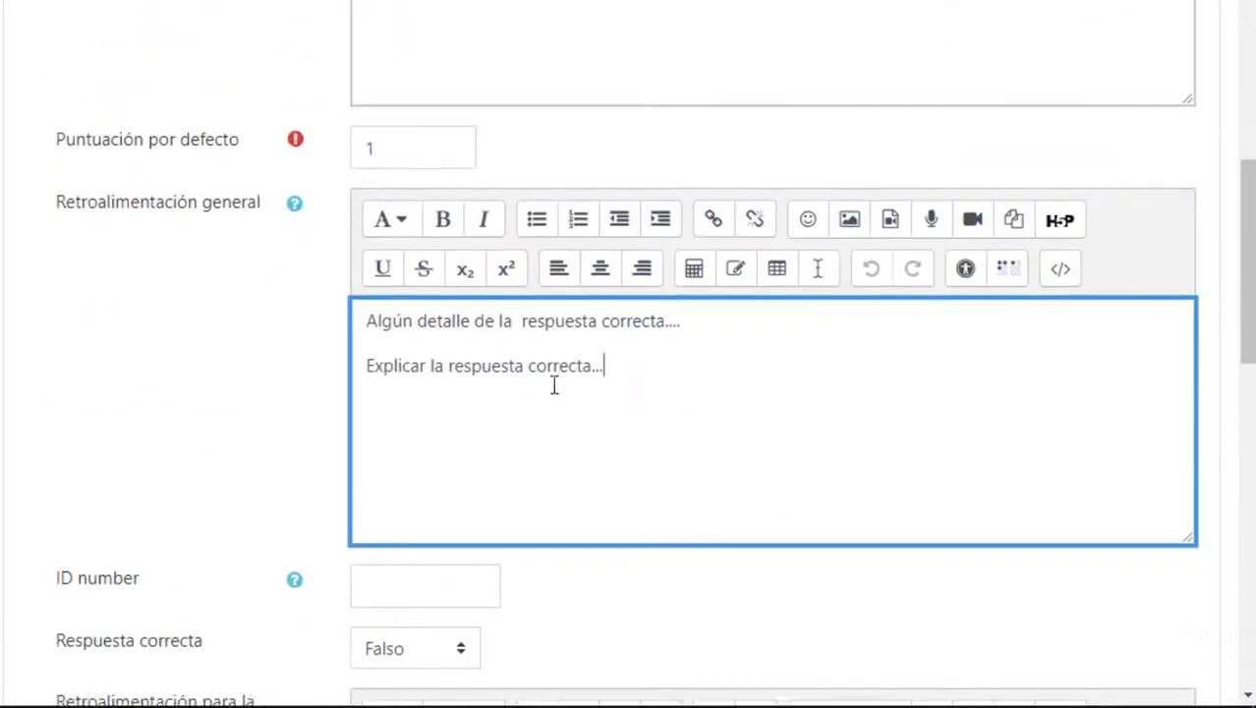
click(464, 192)
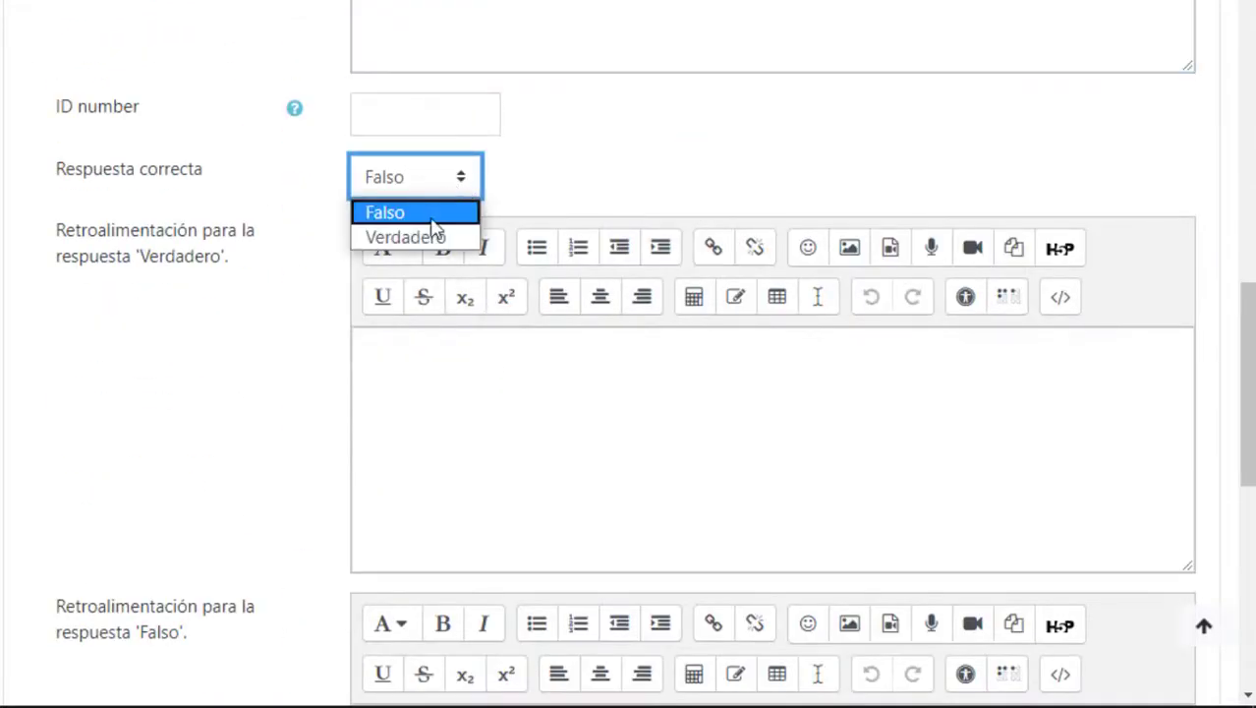
click(433, 234)
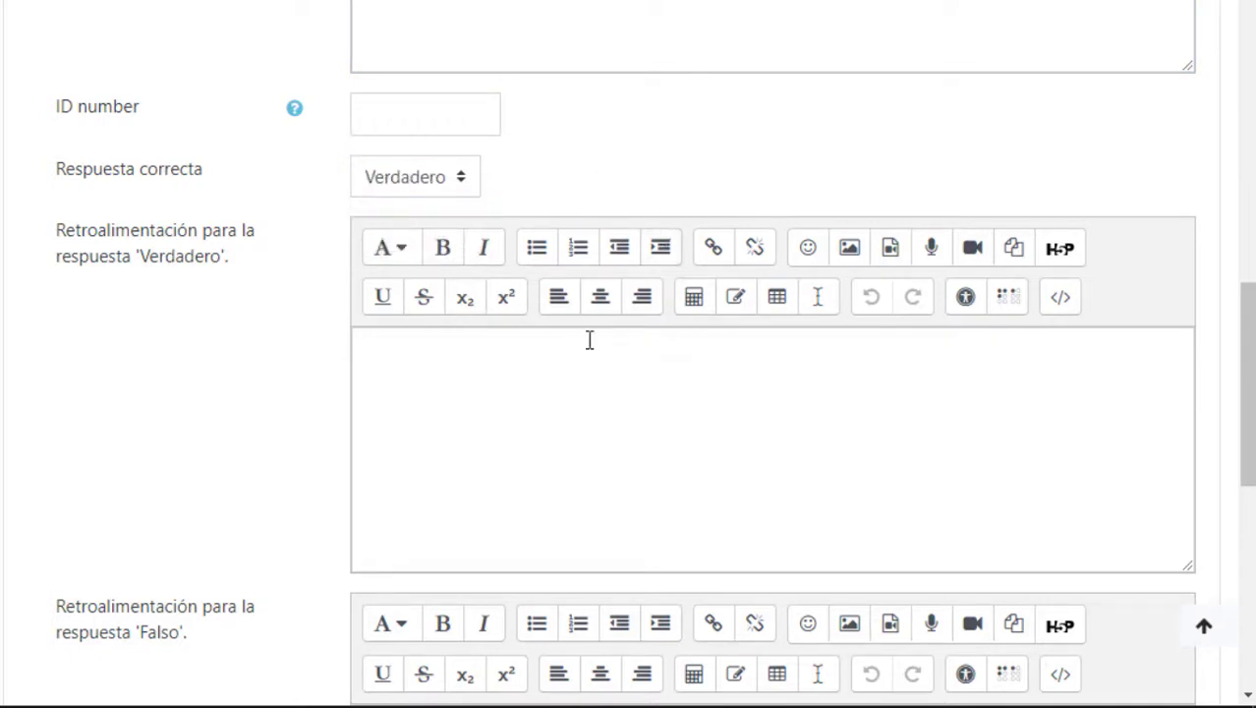
Step: Enter "Mensaje en caso que fuese verdadero" as the feedback for the 'Verdadero' answer
click(416, 406)
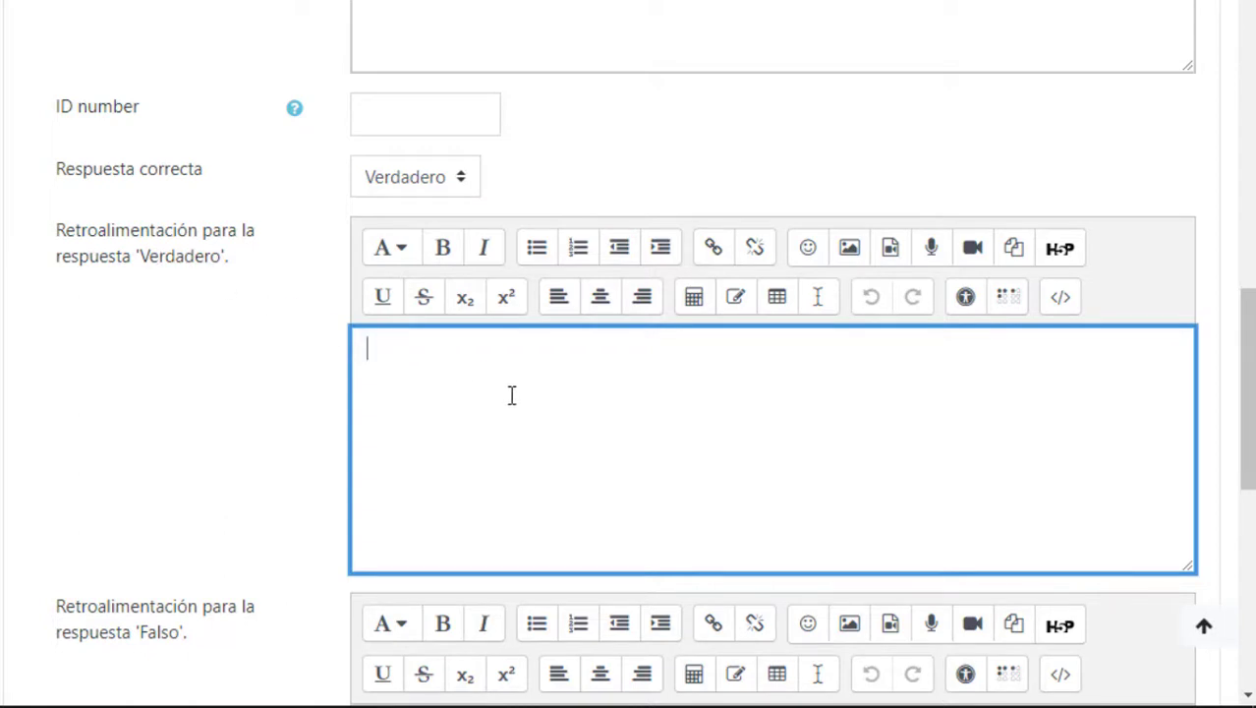
text(Men)
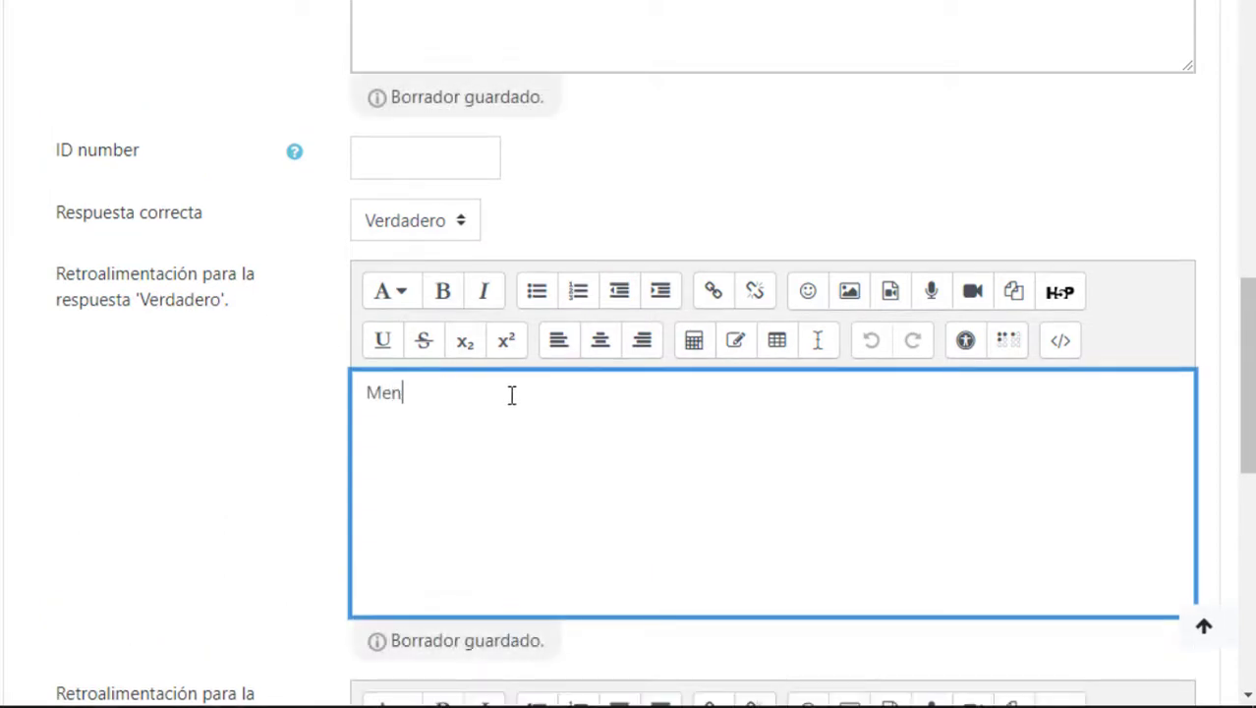
text(saje en caso que f)
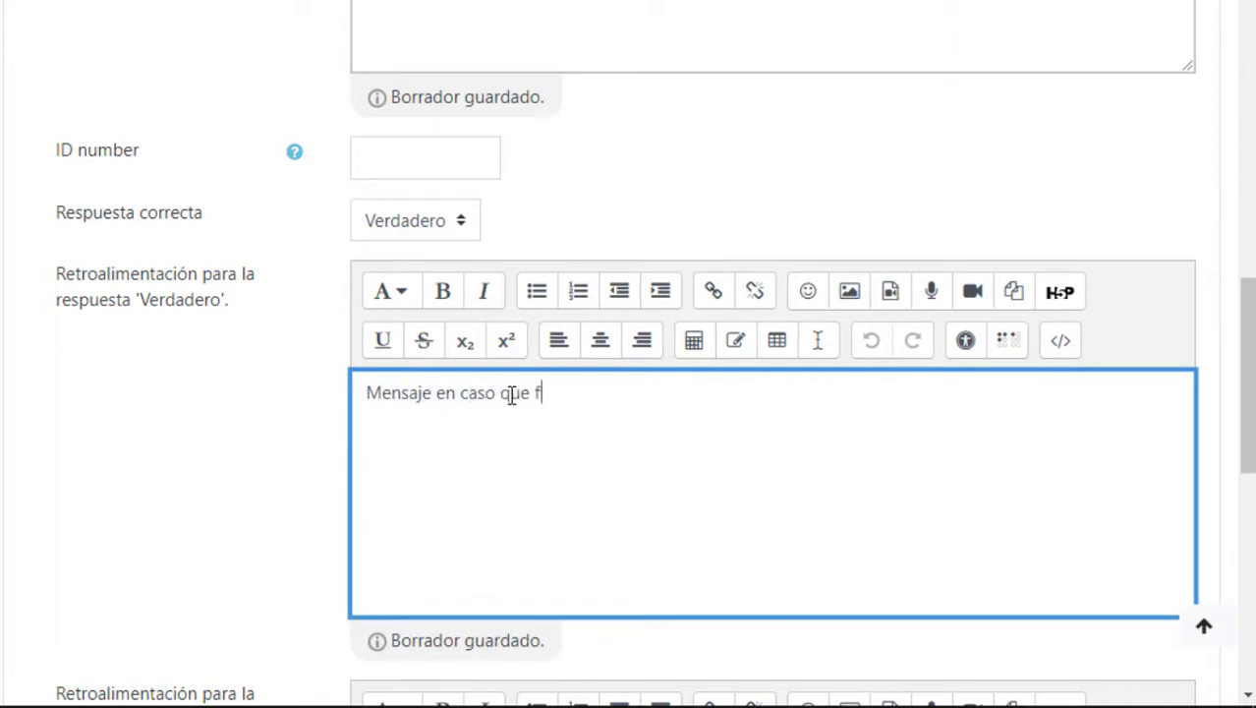
text(uese verdadero)
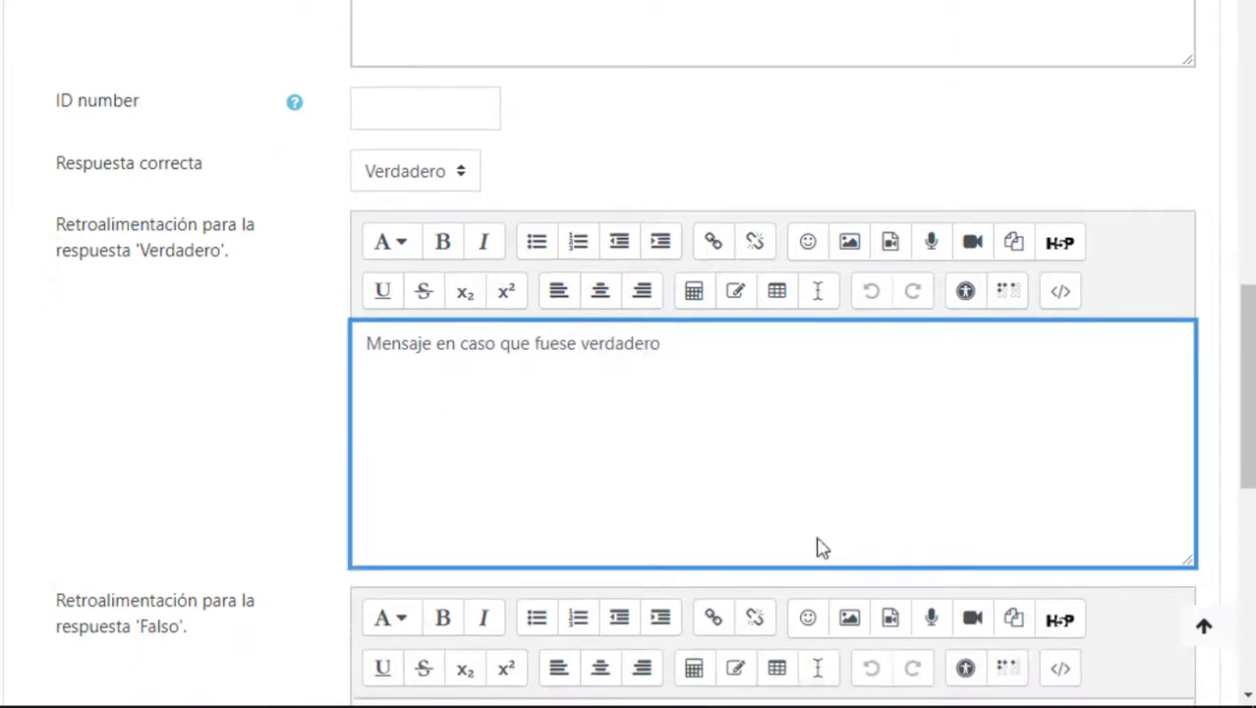
Step: Write feedback for the 'Falso' answer beginning with "Sigue estudiando no se"
scroll(822, 547, down, 4)
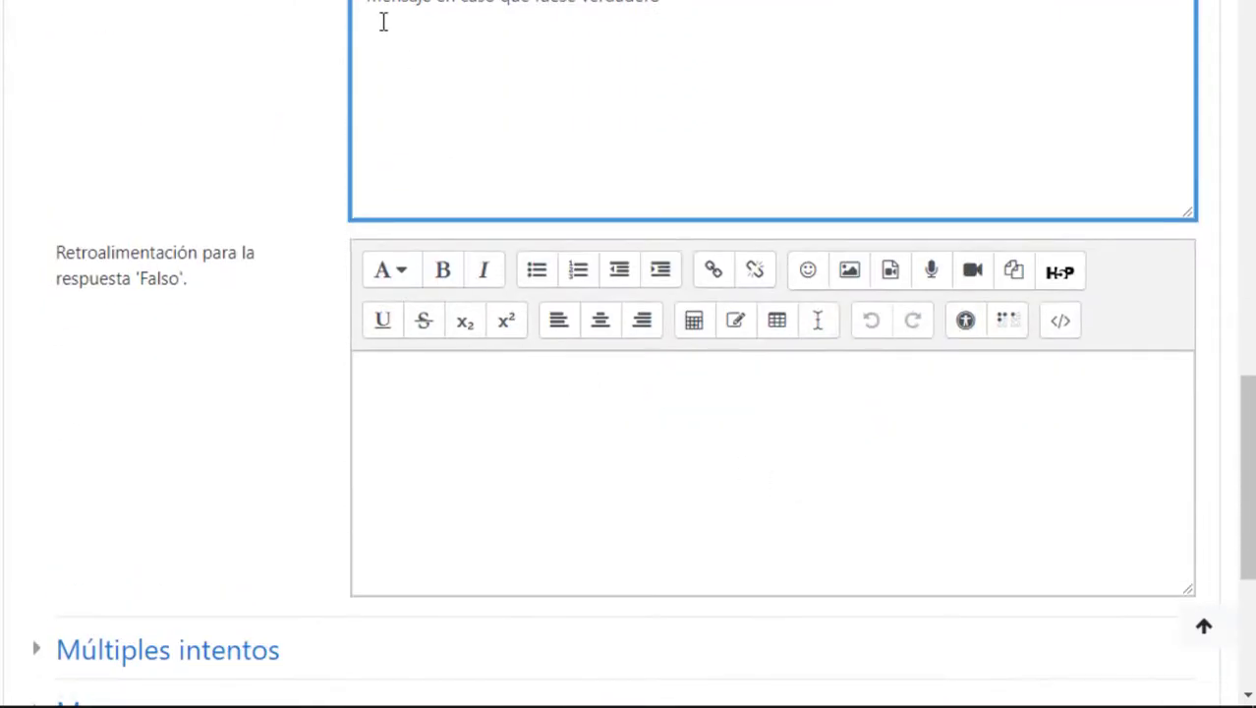
scroll(555, 283, up, 4)
scroll(592, 437, down, 4)
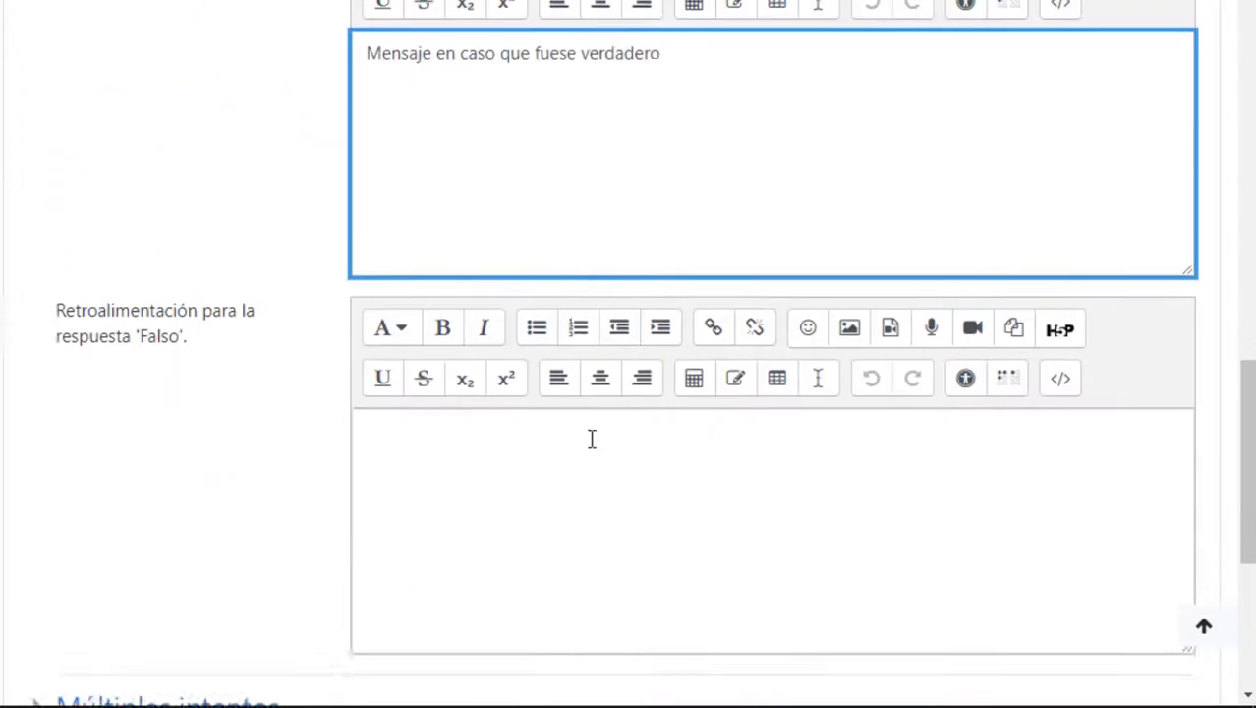
click(503, 412)
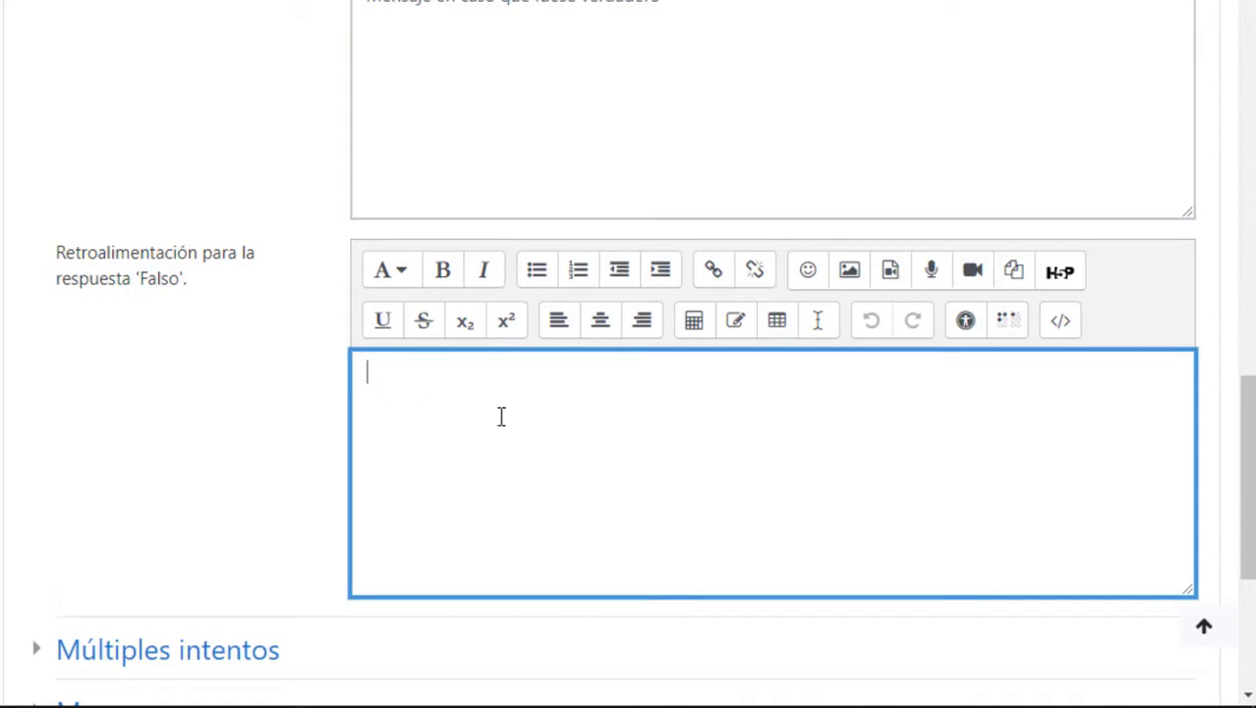
text(Sigue estu)
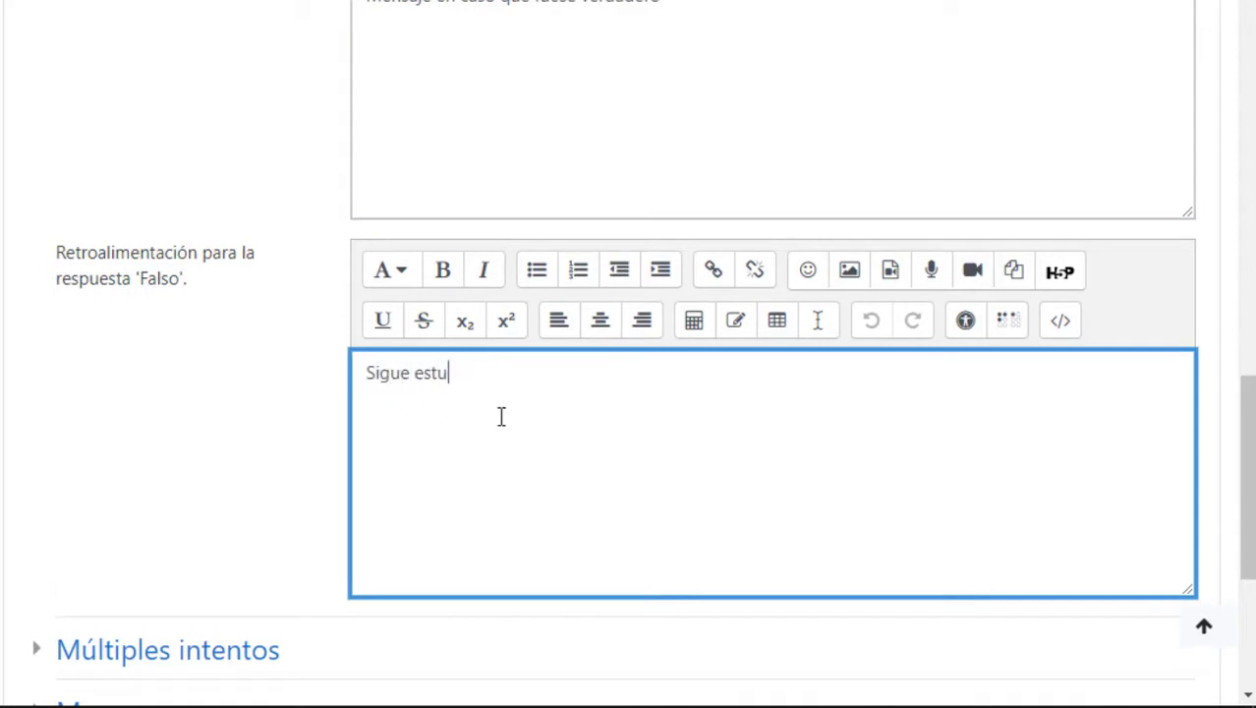
text(diando no)
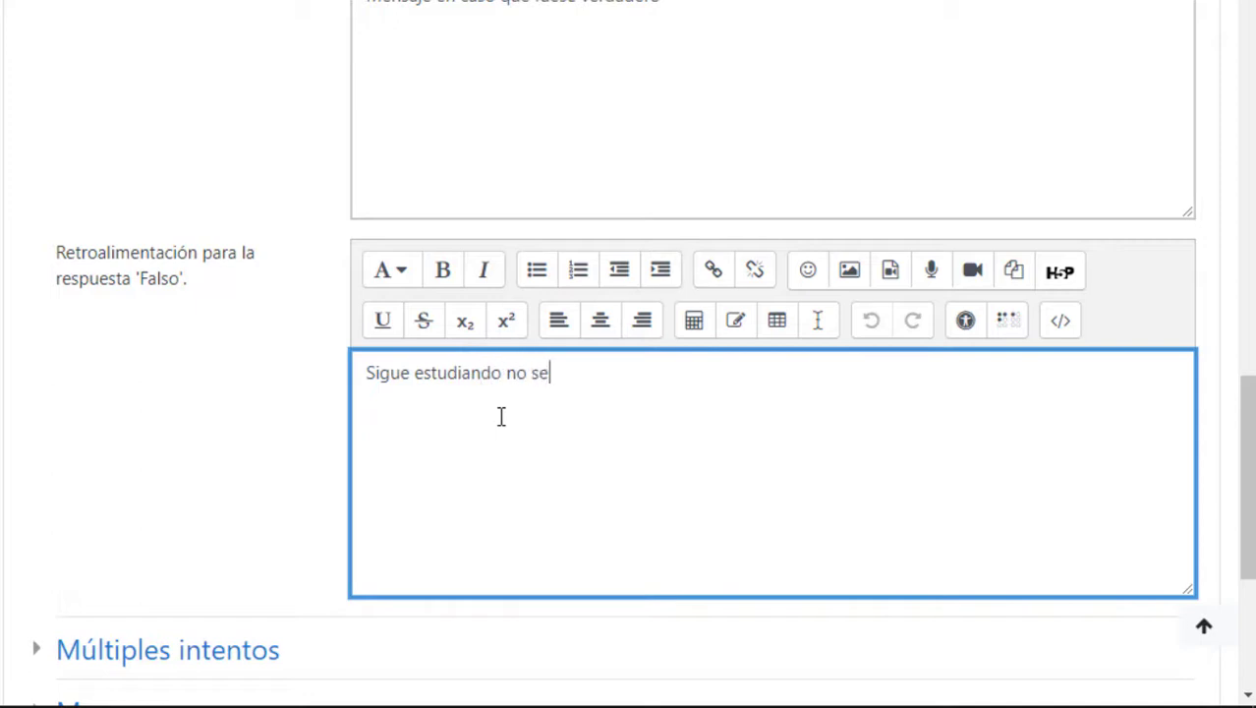
Step: Complete the feedback for the 'Falso' answer as "Sigue estudiando no te desanimes..." and save the question
text( te desanimes...)
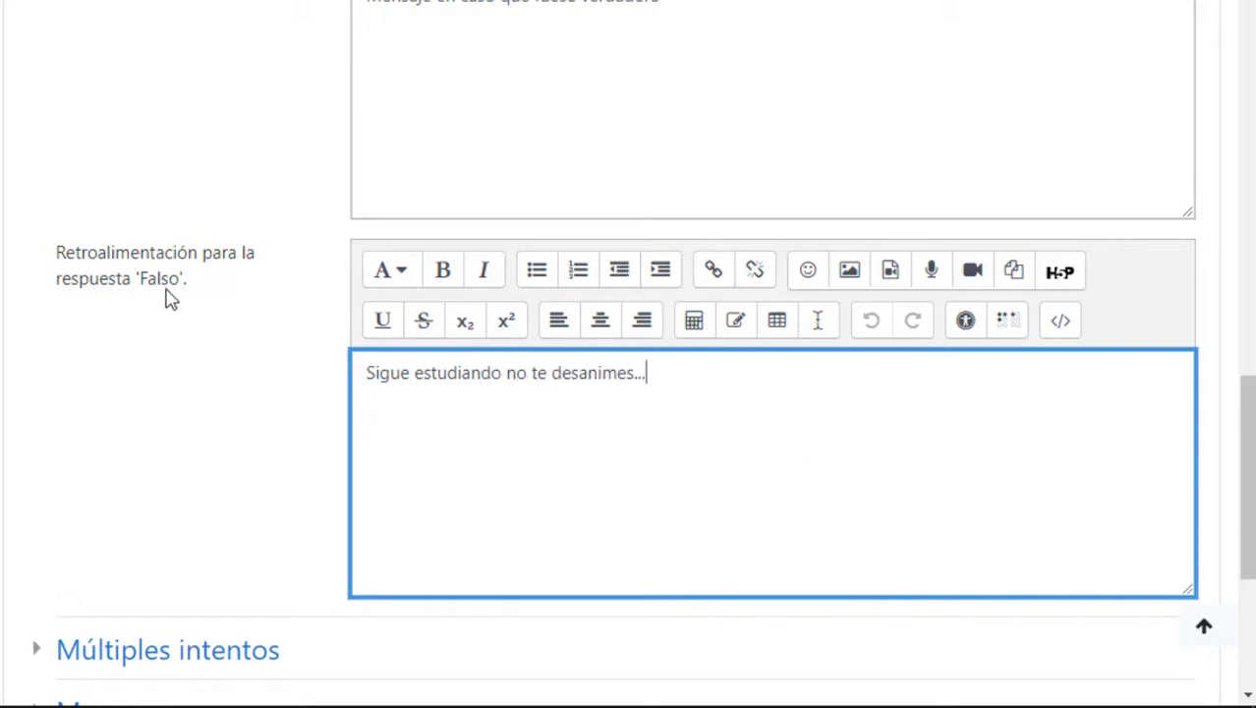
scroll(187, 308, down, 5)
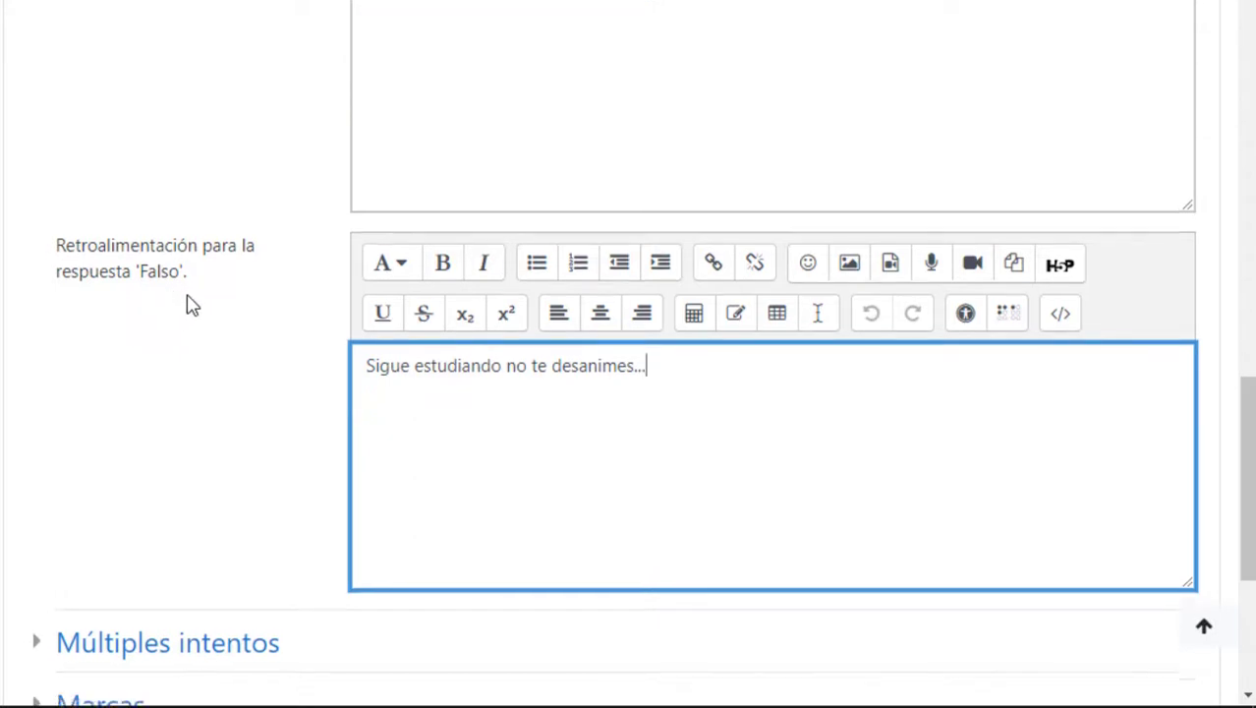
click(190, 300)
scroll(197, 384, down, 2)
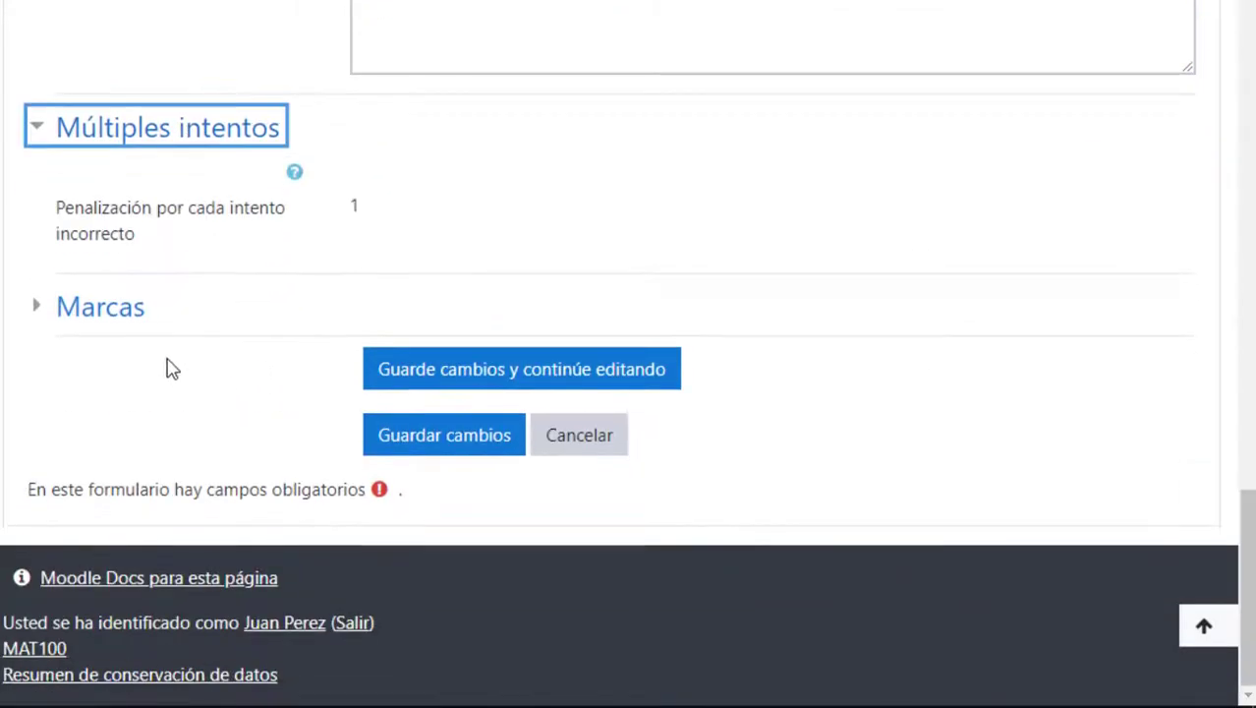
click(106, 304)
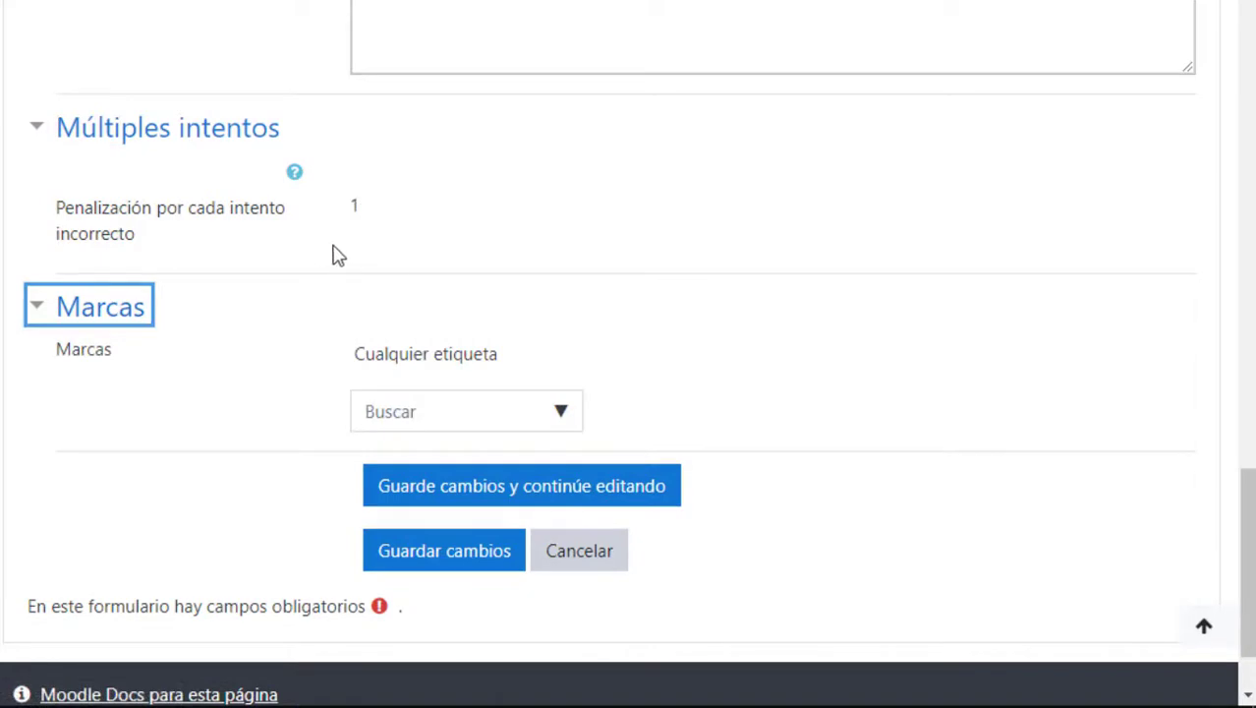
scroll(442, 267, up, 15)
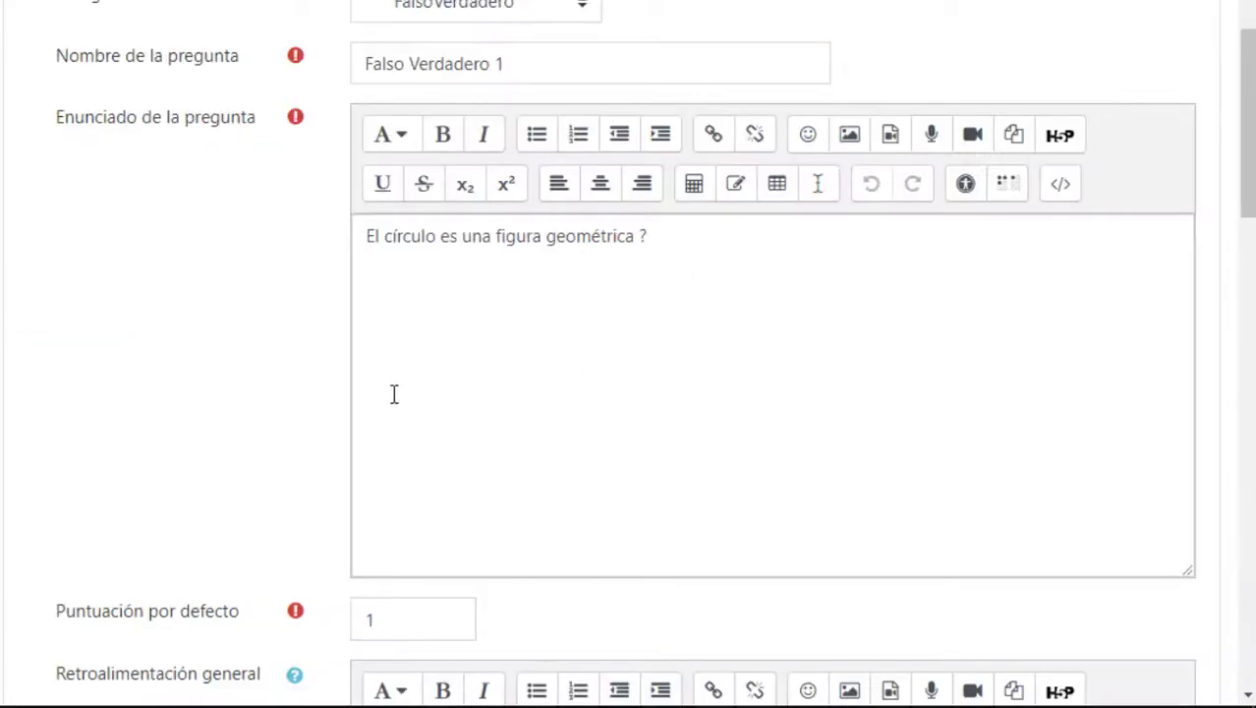
scroll(388, 395, down, 15)
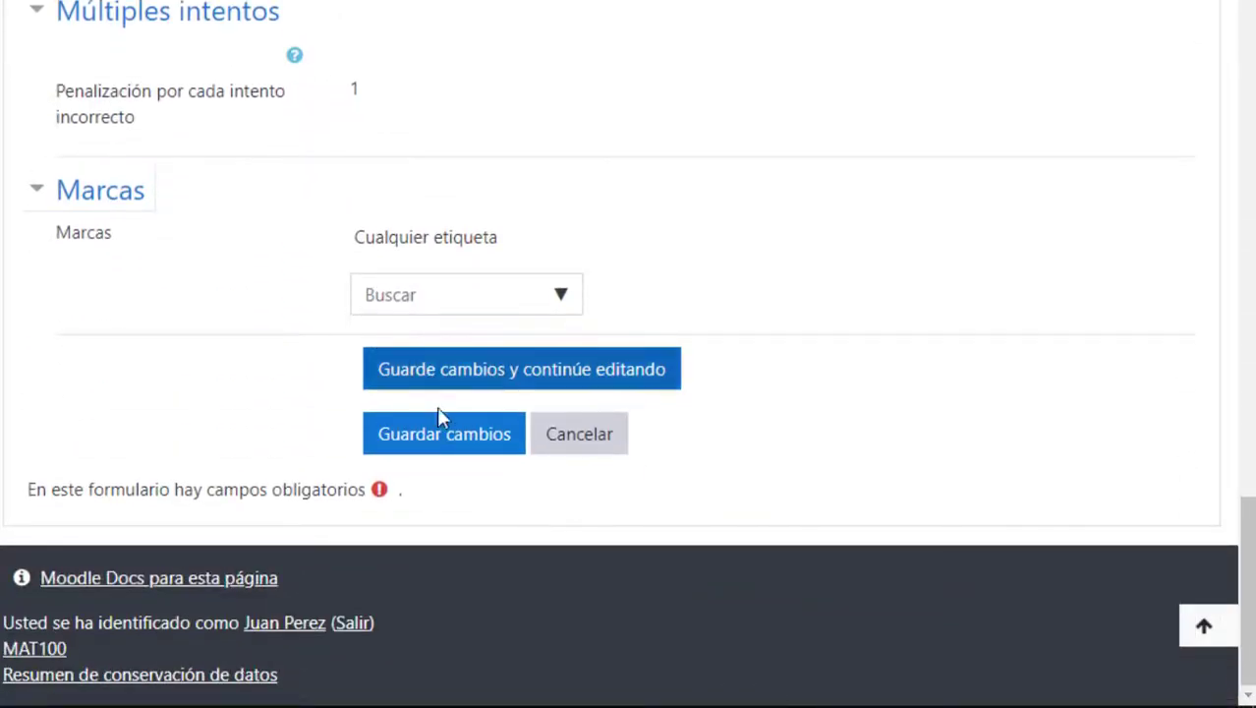
click(439, 434)
Step: Switch to the exam slide in PowerPoint and copy question 2 of row B, "La suma es una figura geométrica ?"
key(super)
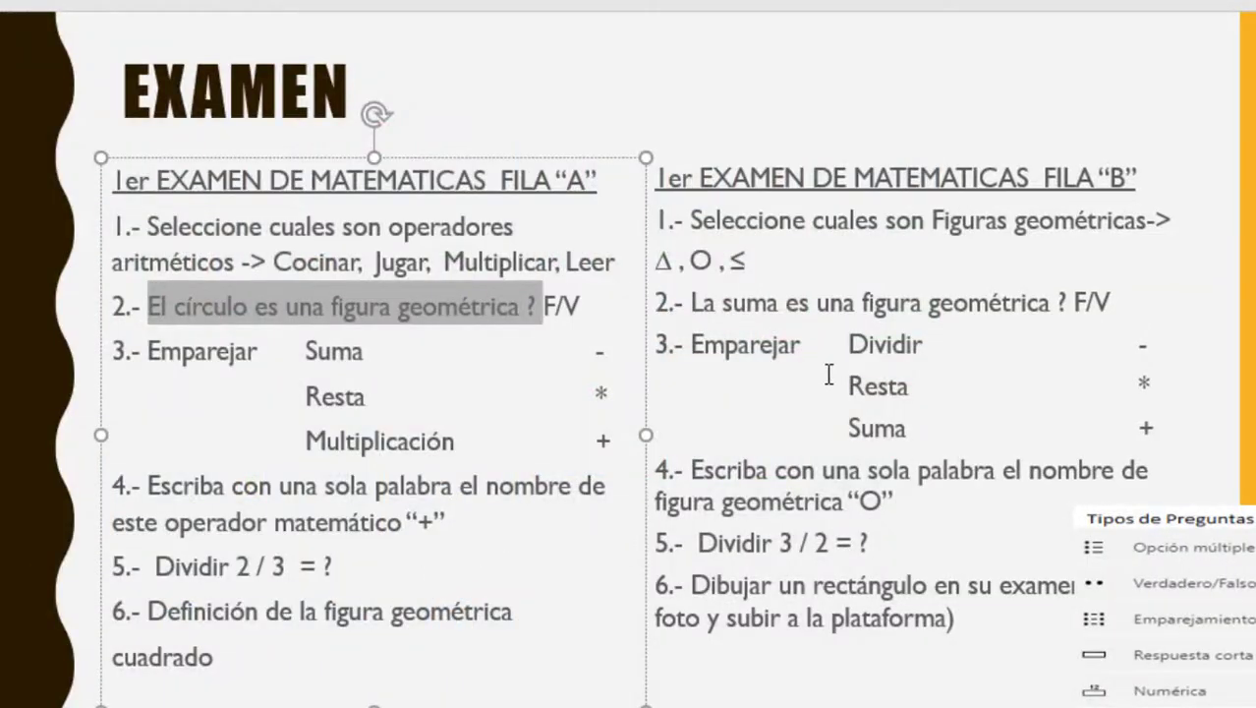
click(691, 303)
drag(691, 303, 1007, 297)
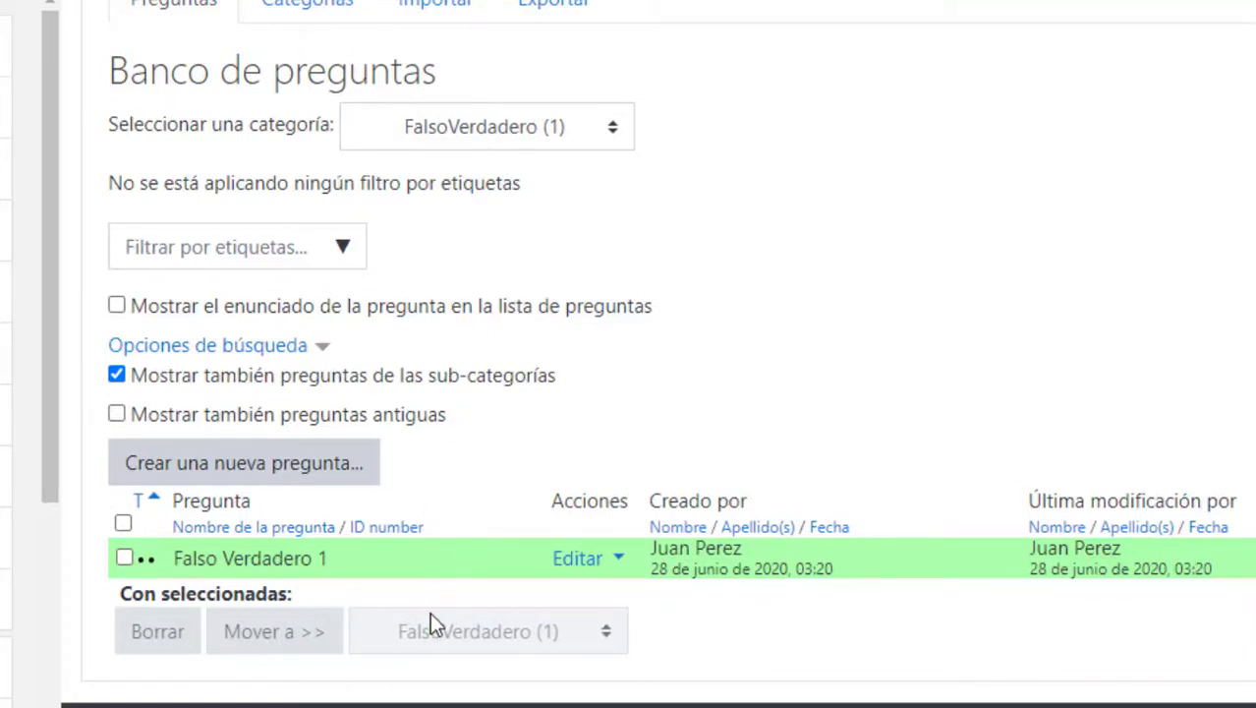
Step: Back in the Moodle question bank, duplicate the Falso Verdadero 1 question and name the copy "Falso Verdadero 2"
click(222, 464)
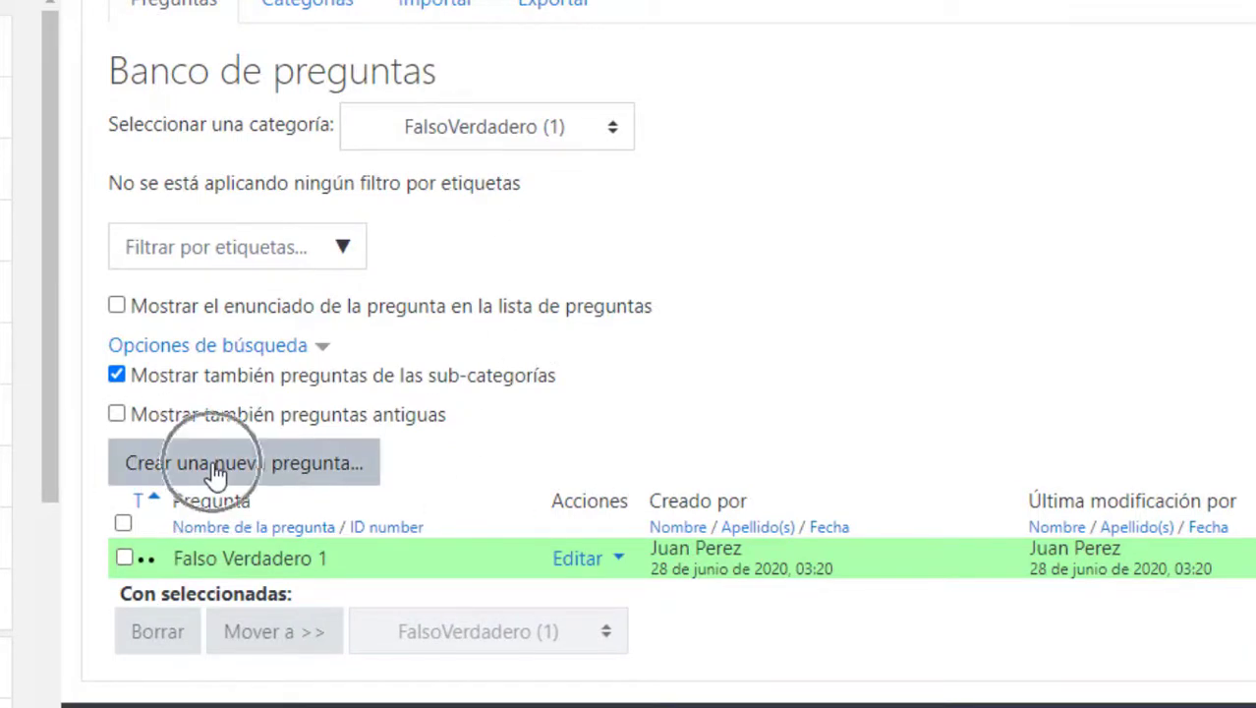
click(601, 560)
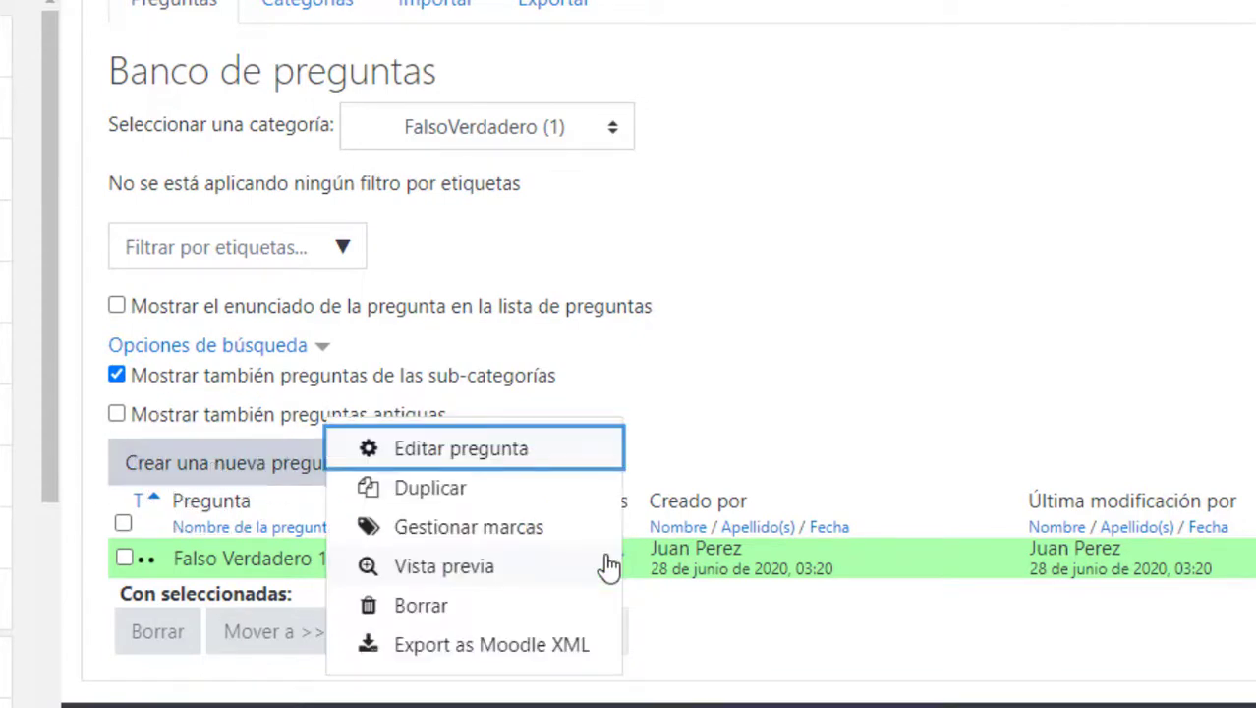
click(453, 493)
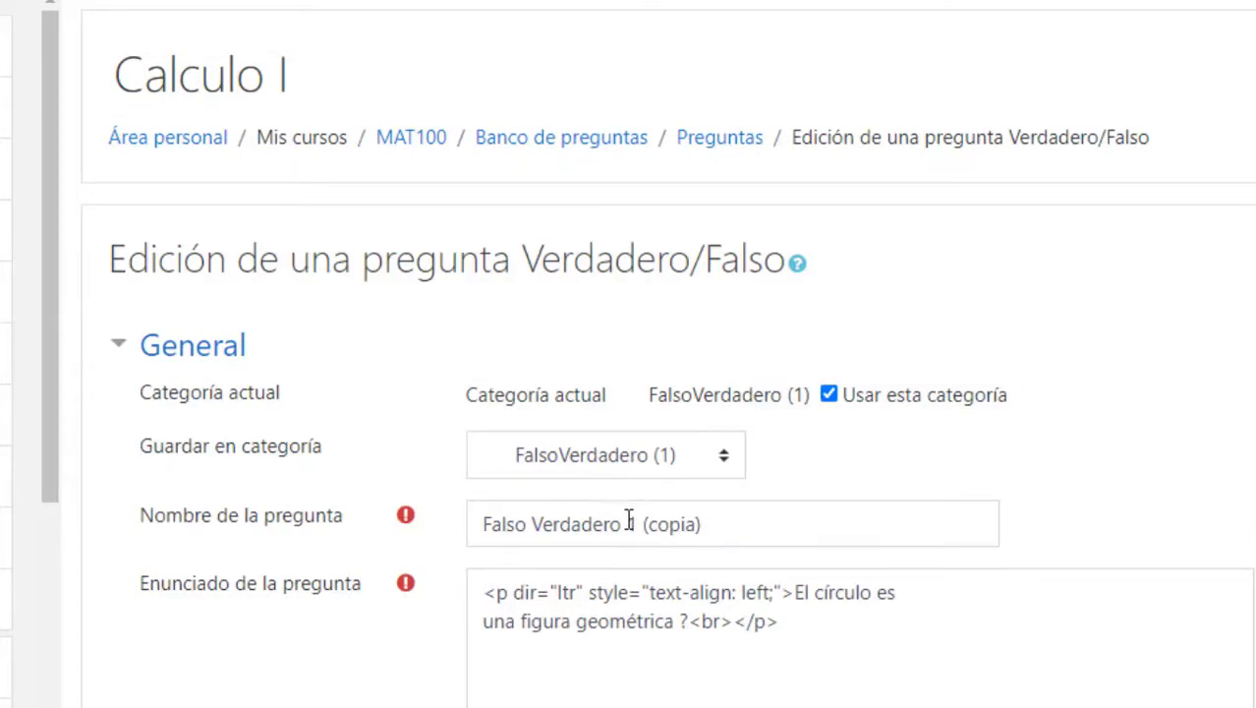
drag(639, 524, 769, 513)
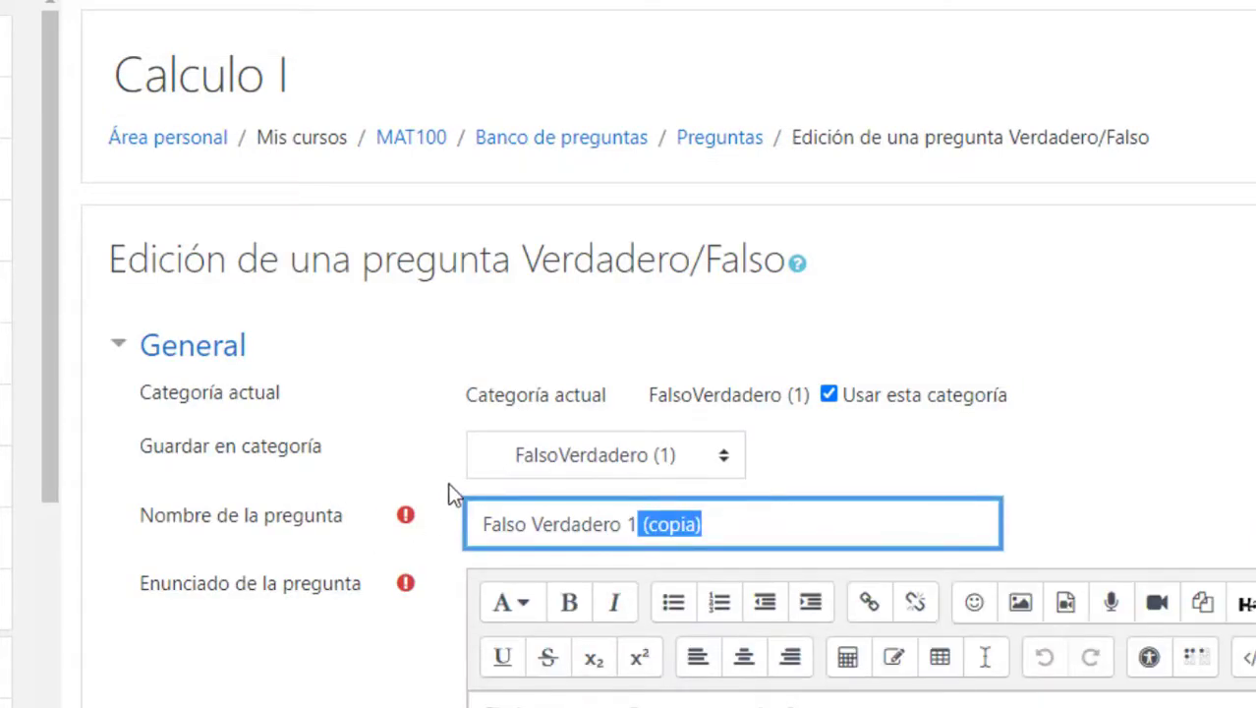
key(BackSpace)
scroll(755, 465, down, 4)
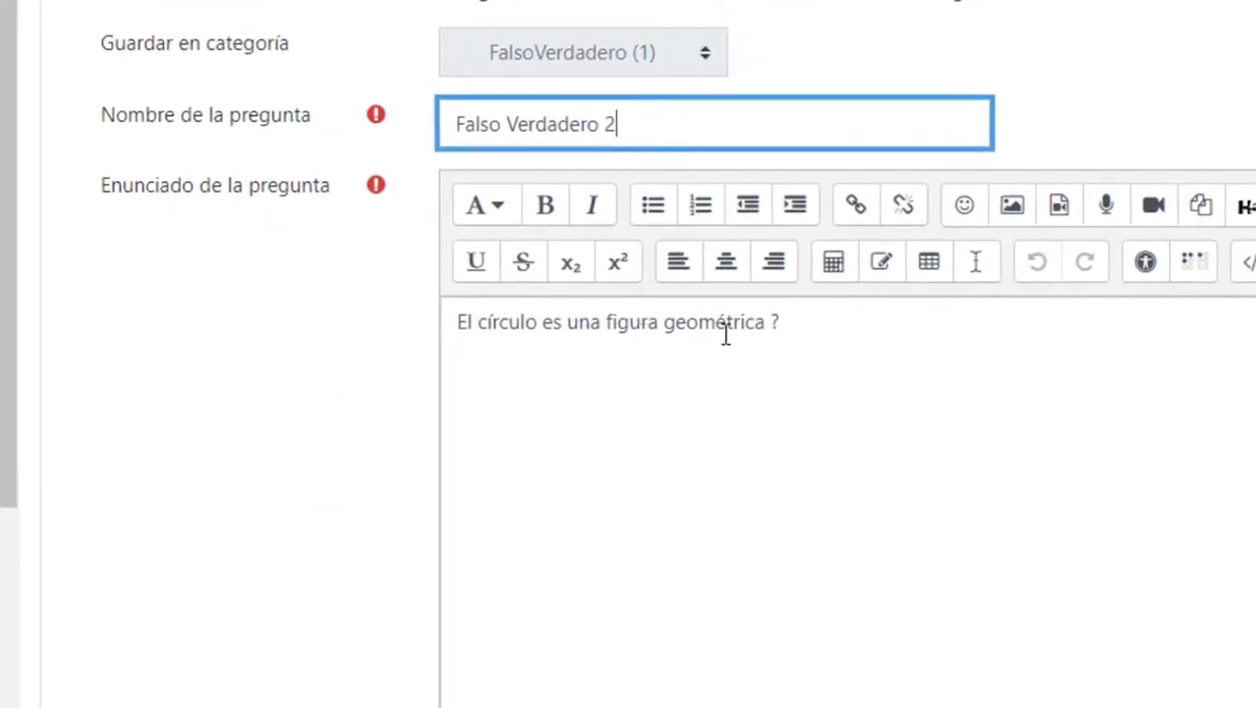
Step: Replace the question statement with "La suma es una figura geométrica?" and set the correct answer to Falso
drag(816, 331, 441, 285)
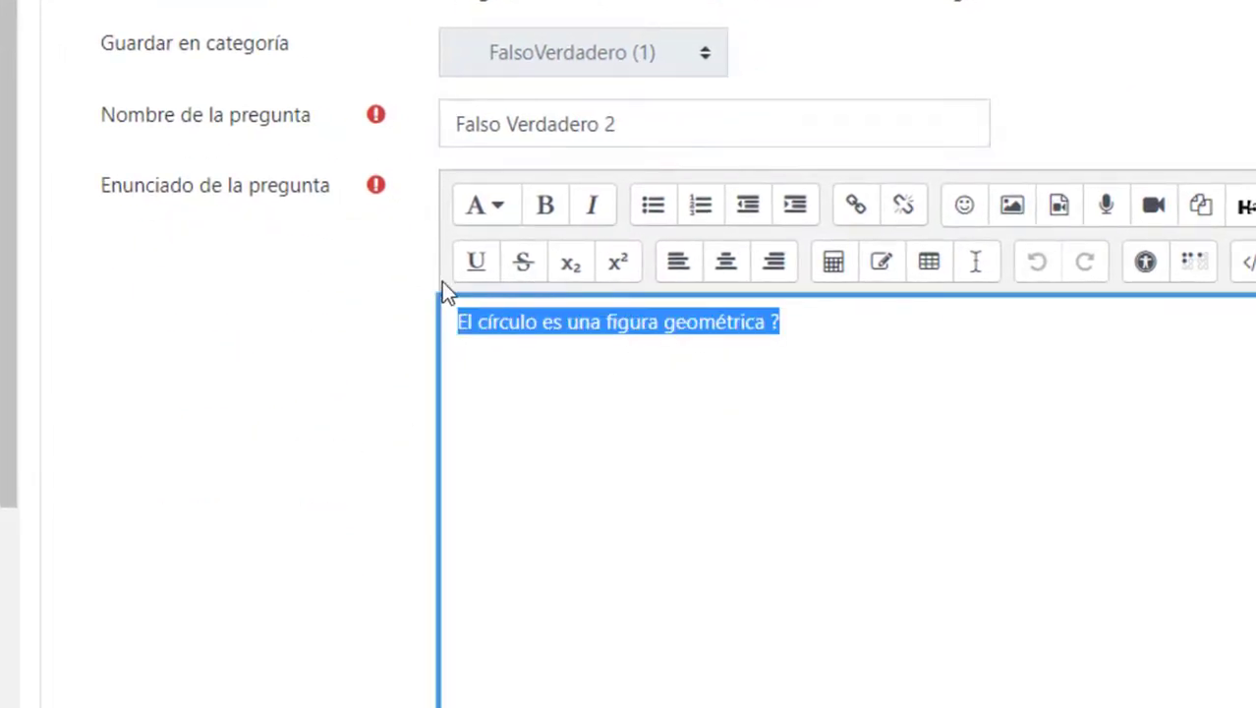
text(La suma es una figura geométrica)
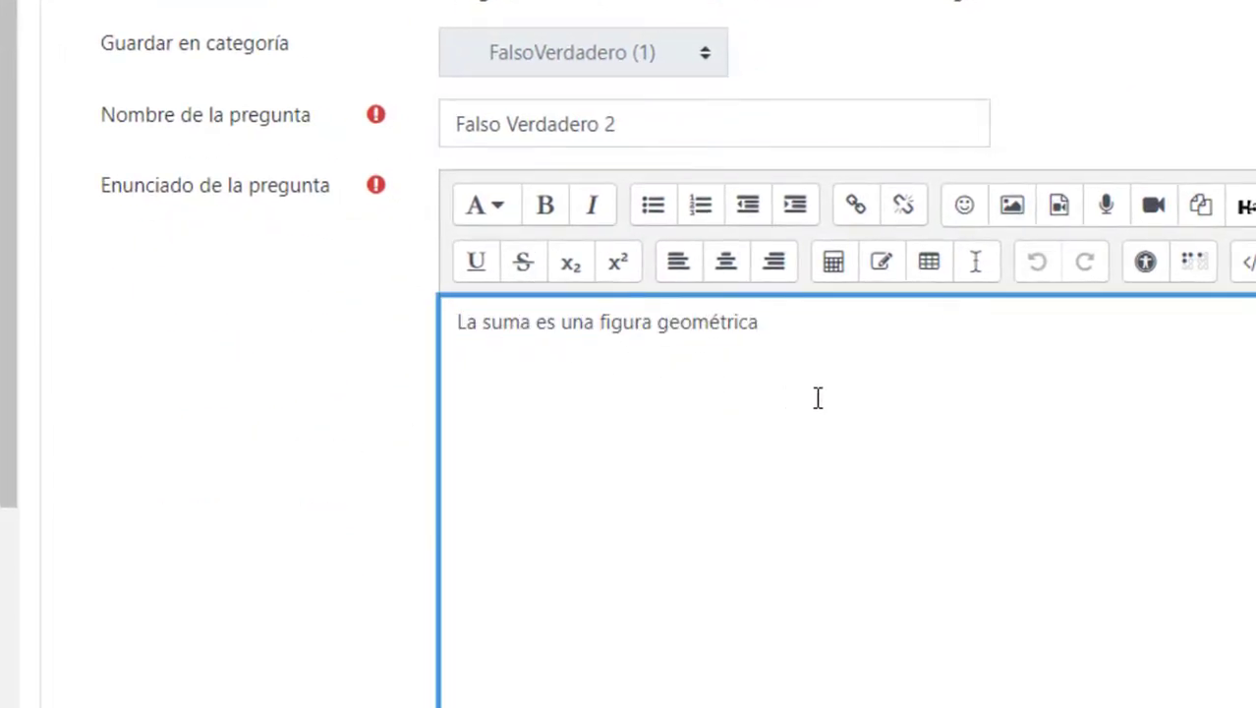
scroll(680, 393, down, 7)
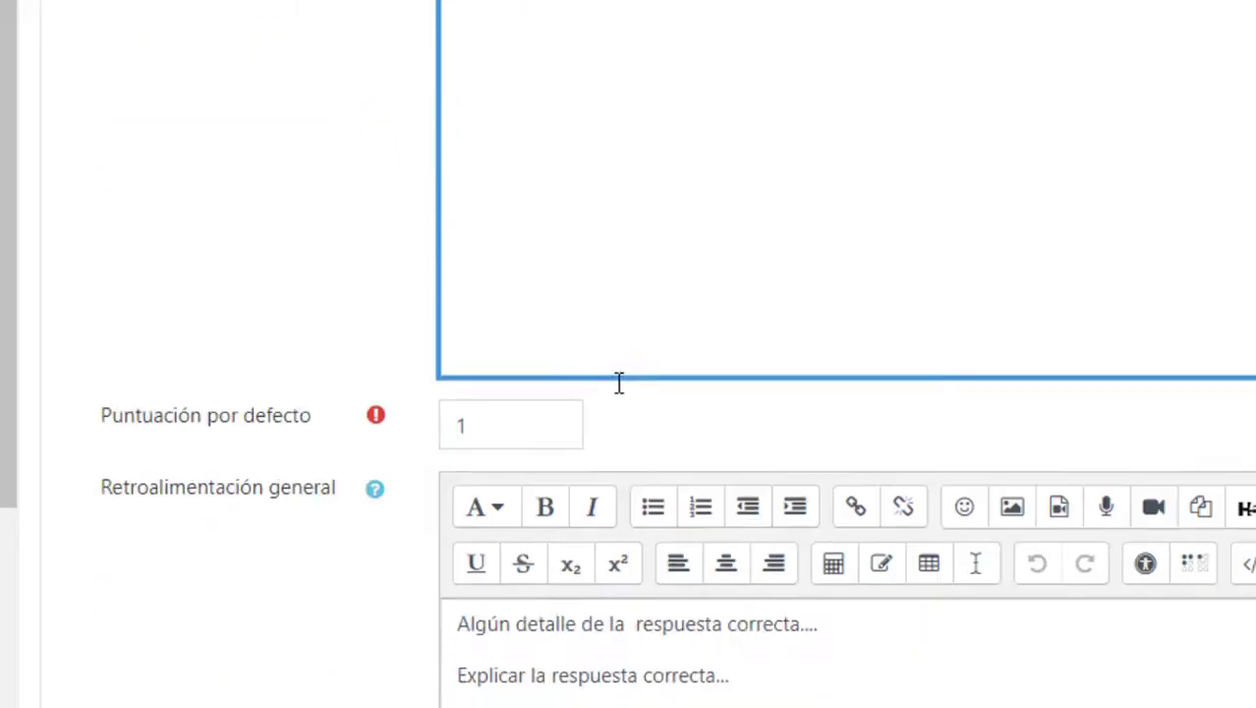
scroll(402, 553, down, 2)
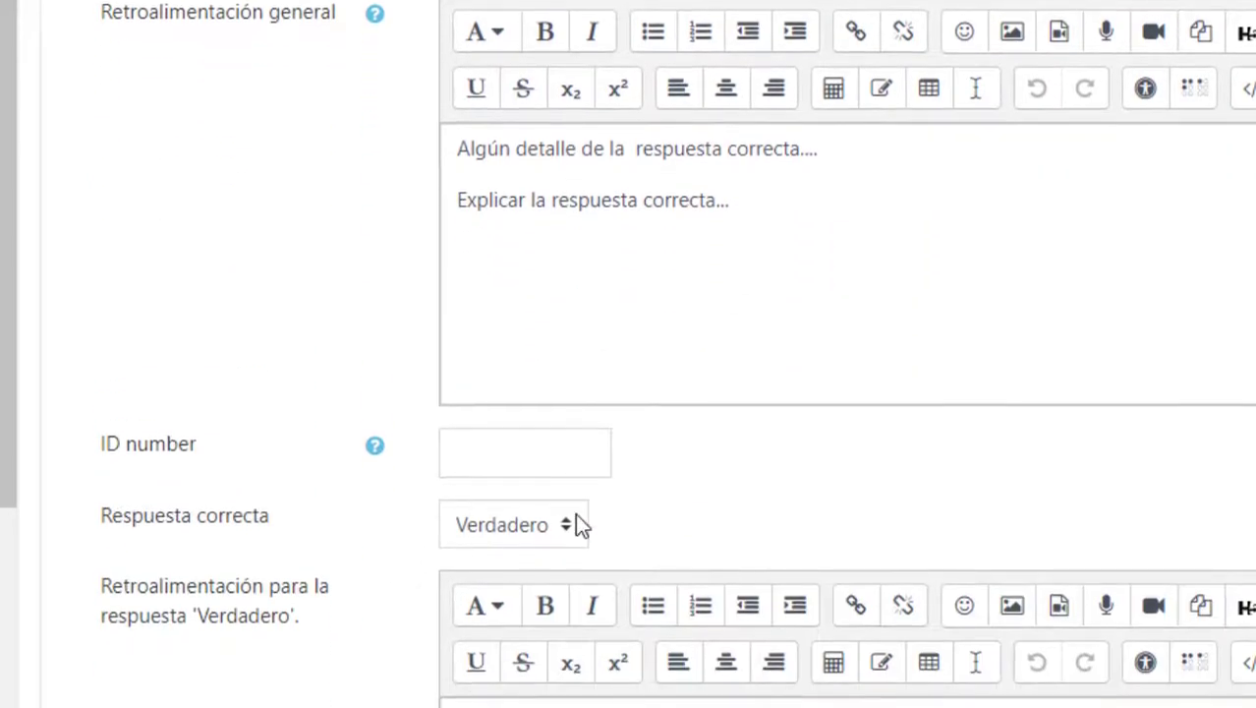
click(575, 523)
click(499, 566)
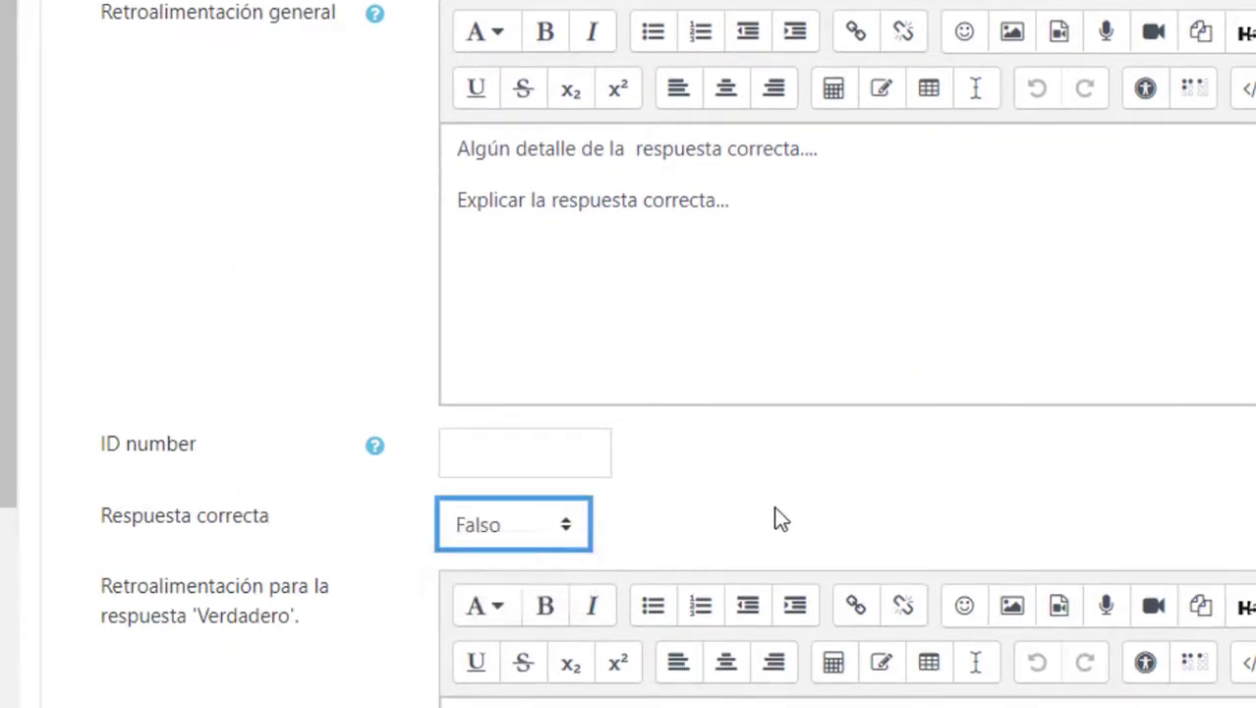
Step: Review the general feedback and the feedback texts for the 'Verdadero' and 'Falso' answers
scroll(697, 303, up, 3)
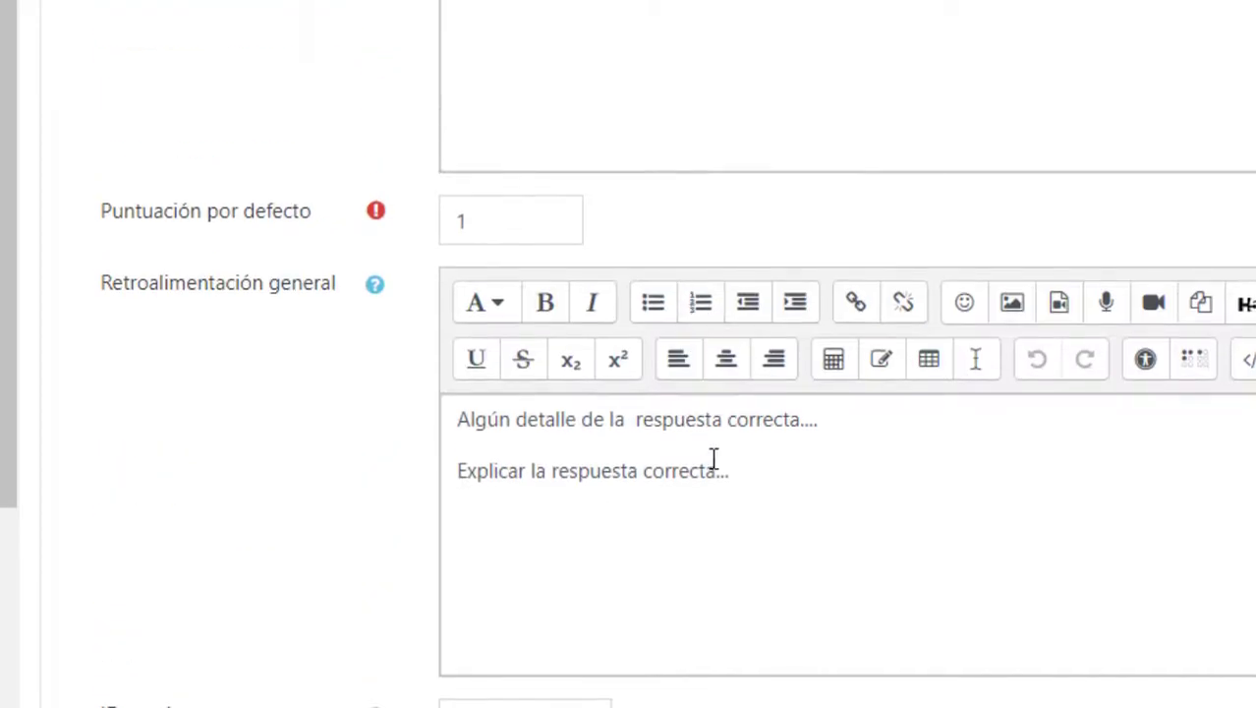
drag(772, 483, 425, 392)
click(603, 494)
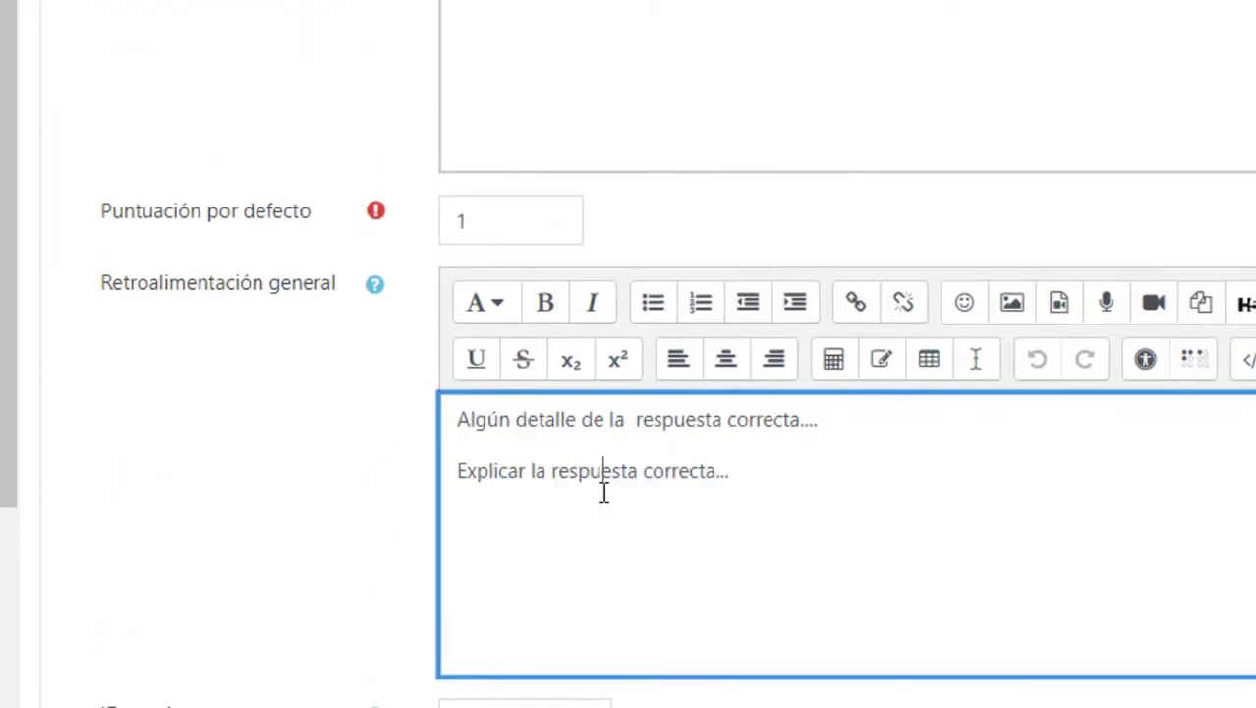
scroll(605, 493, down, 5)
scroll(605, 493, down, 4)
scroll(605, 492, up, 4)
scroll(605, 493, down, 5)
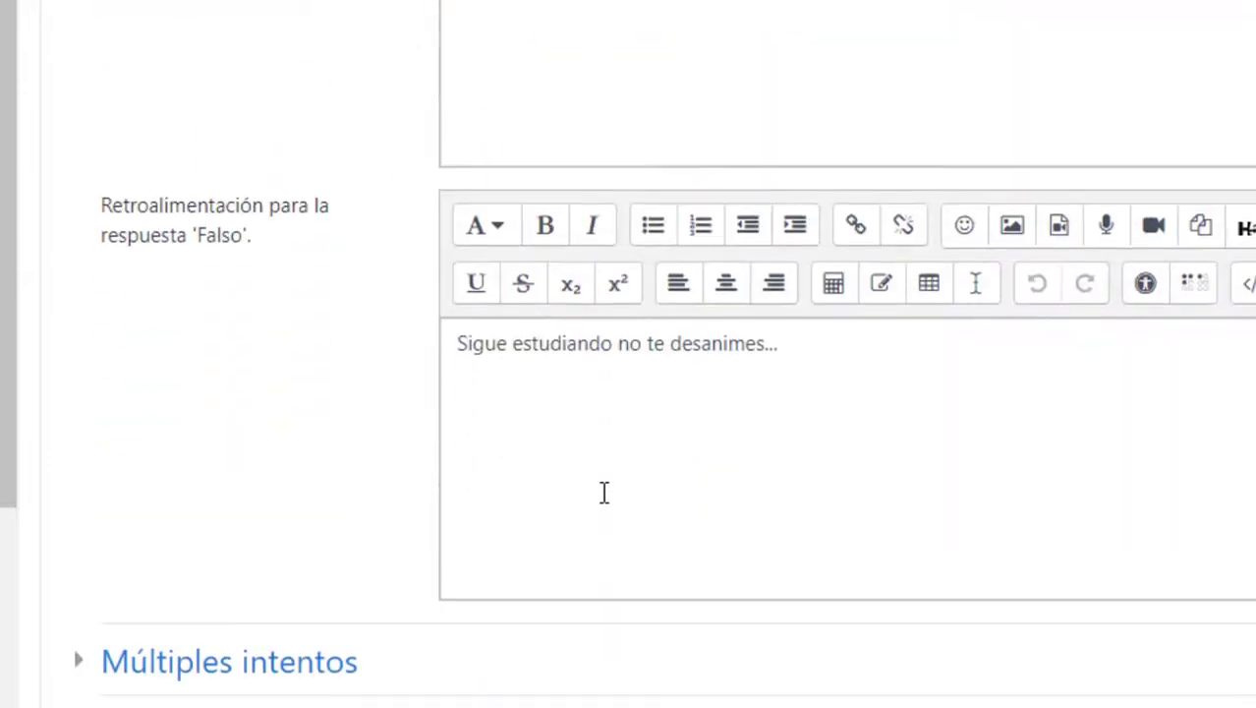
scroll(609, 287, up, 3)
click(609, 307)
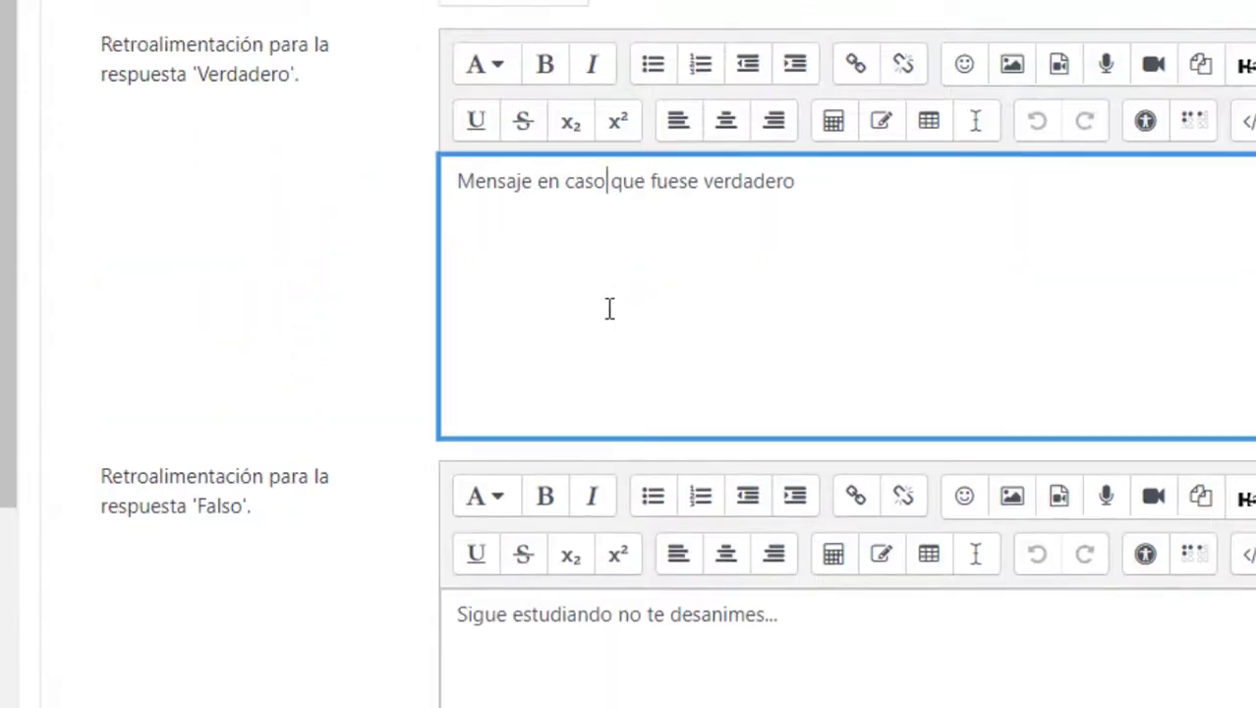
click(686, 610)
scroll(928, 486, up, 15)
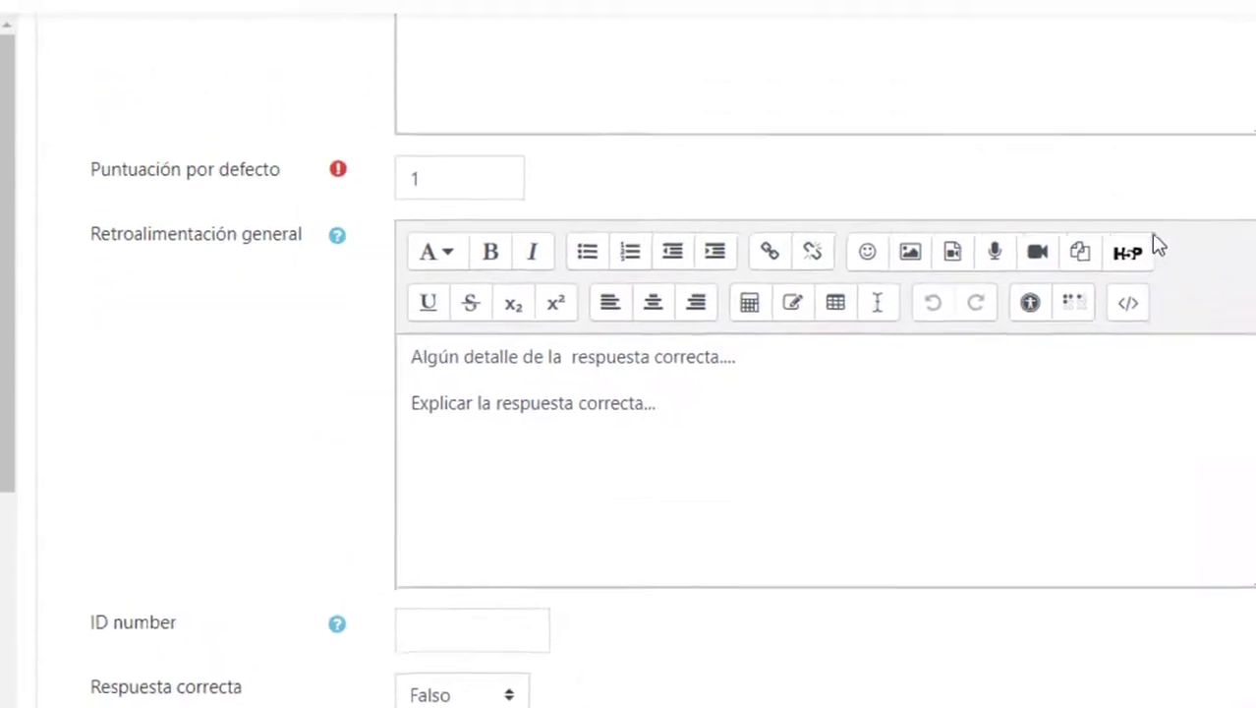
Step: Expand all sections of the question form and save the duplicated question
click(1153, 314)
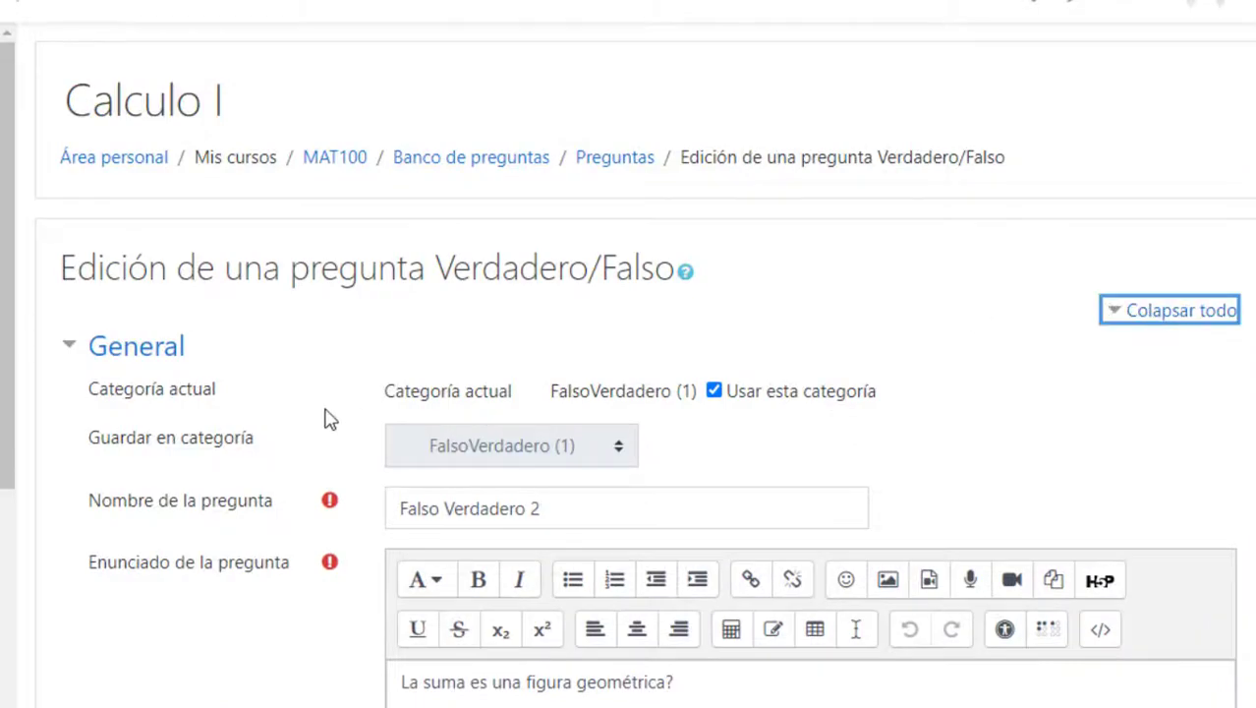
scroll(325, 421, down, 5)
scroll(302, 415, down, 15)
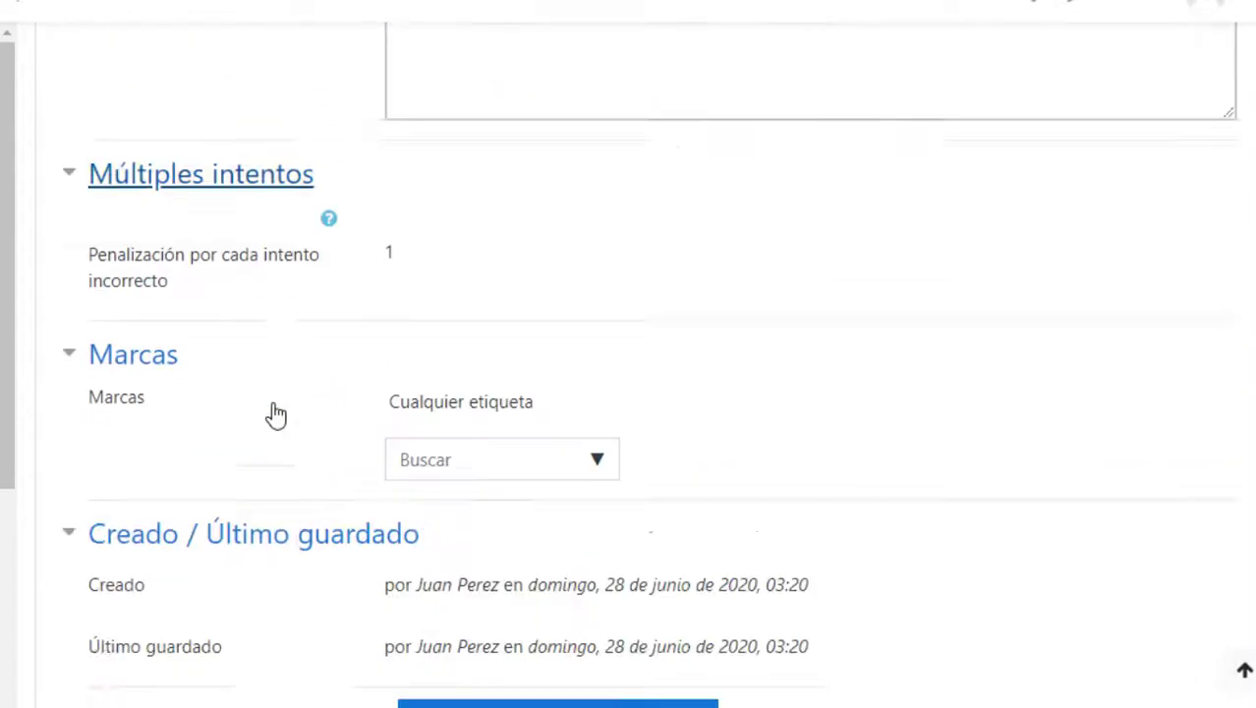
scroll(353, 441, down, 3)
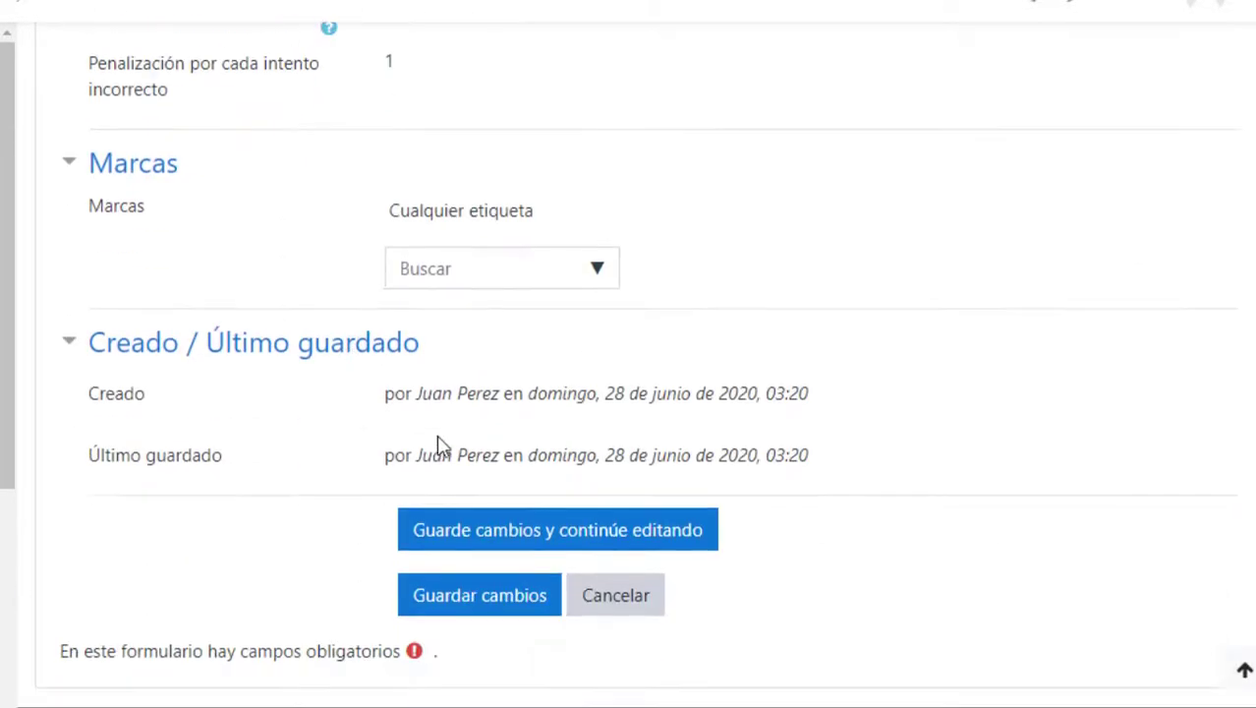
click(468, 597)
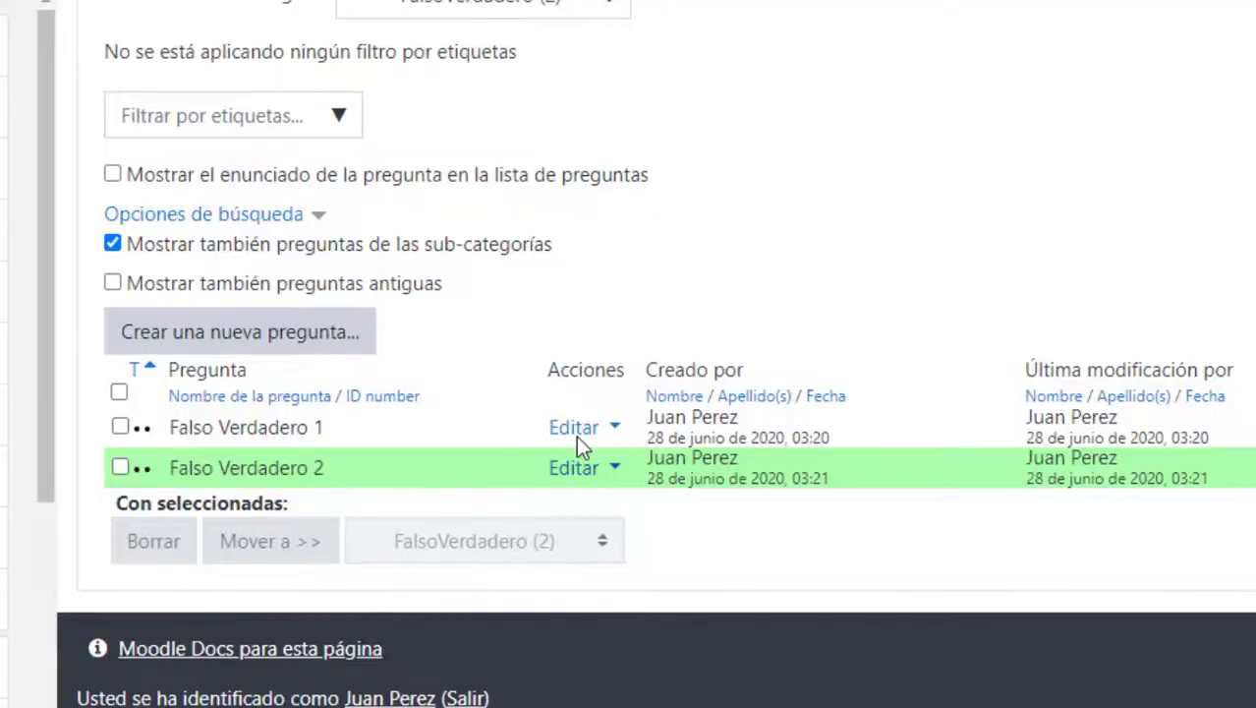
Step: Switch the question bank to the Emparejamiento category and start a new question of type Emparejamiento
click(588, 7)
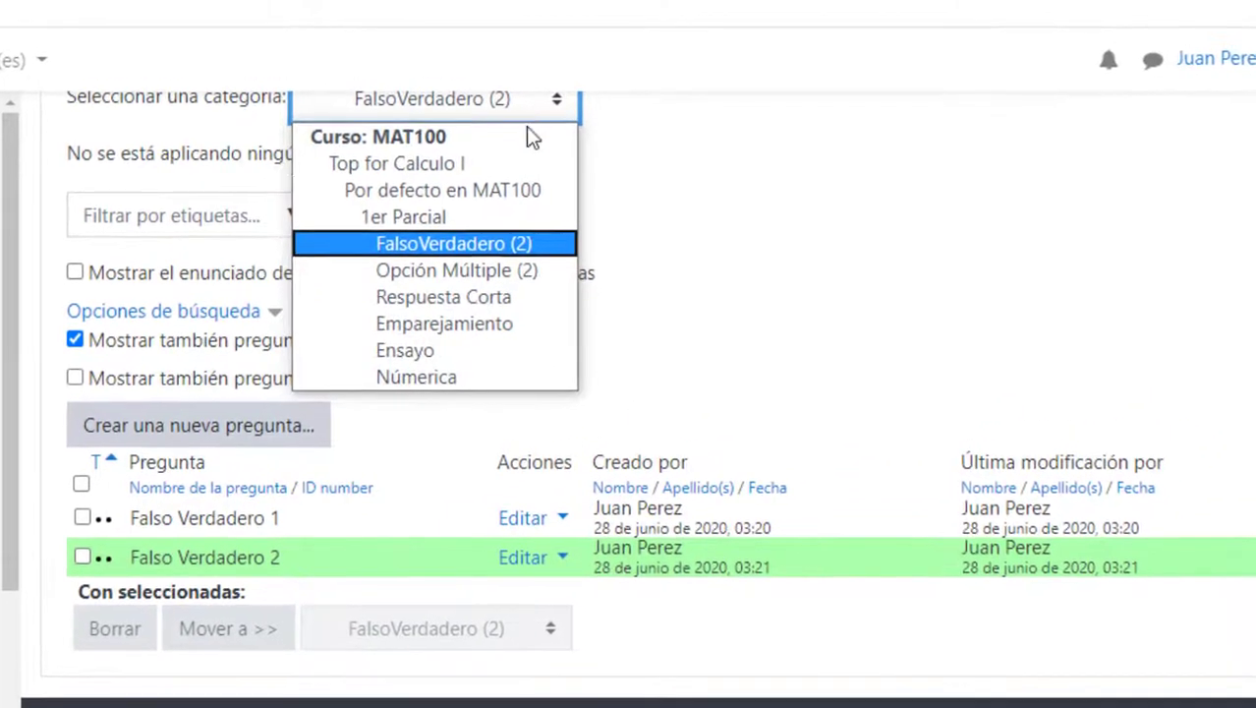
click(505, 322)
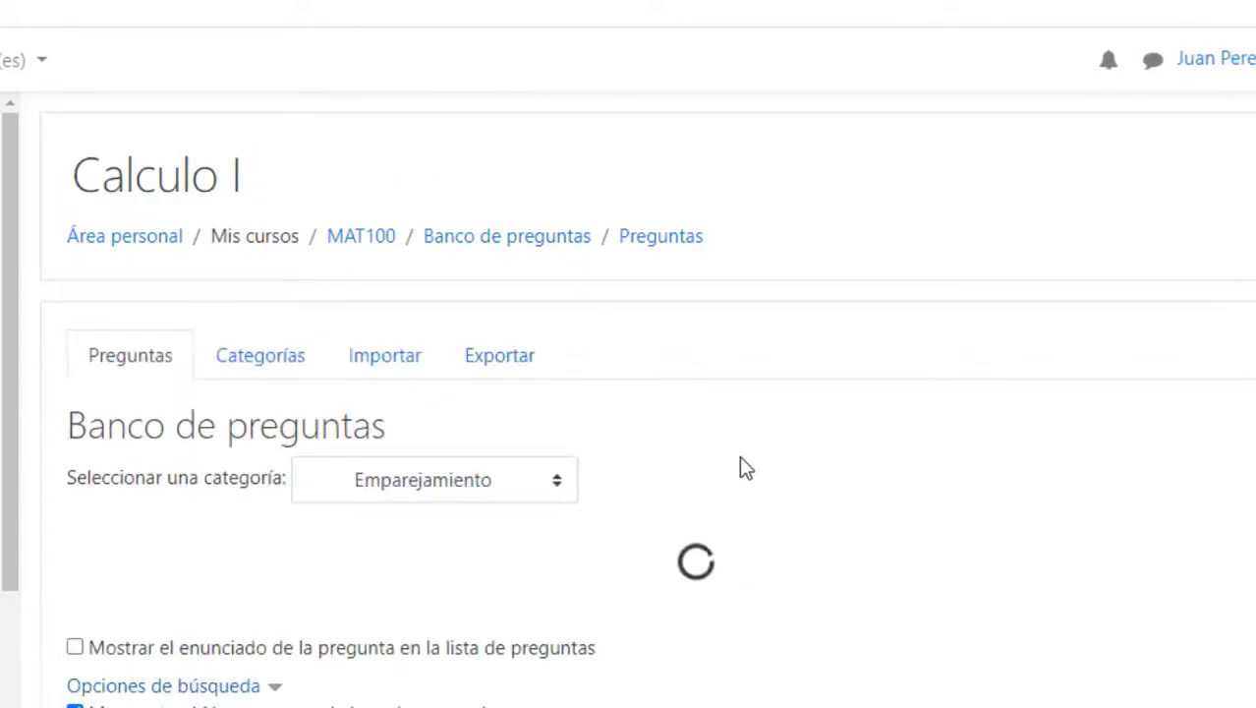
scroll(740, 467, down, 3)
click(258, 637)
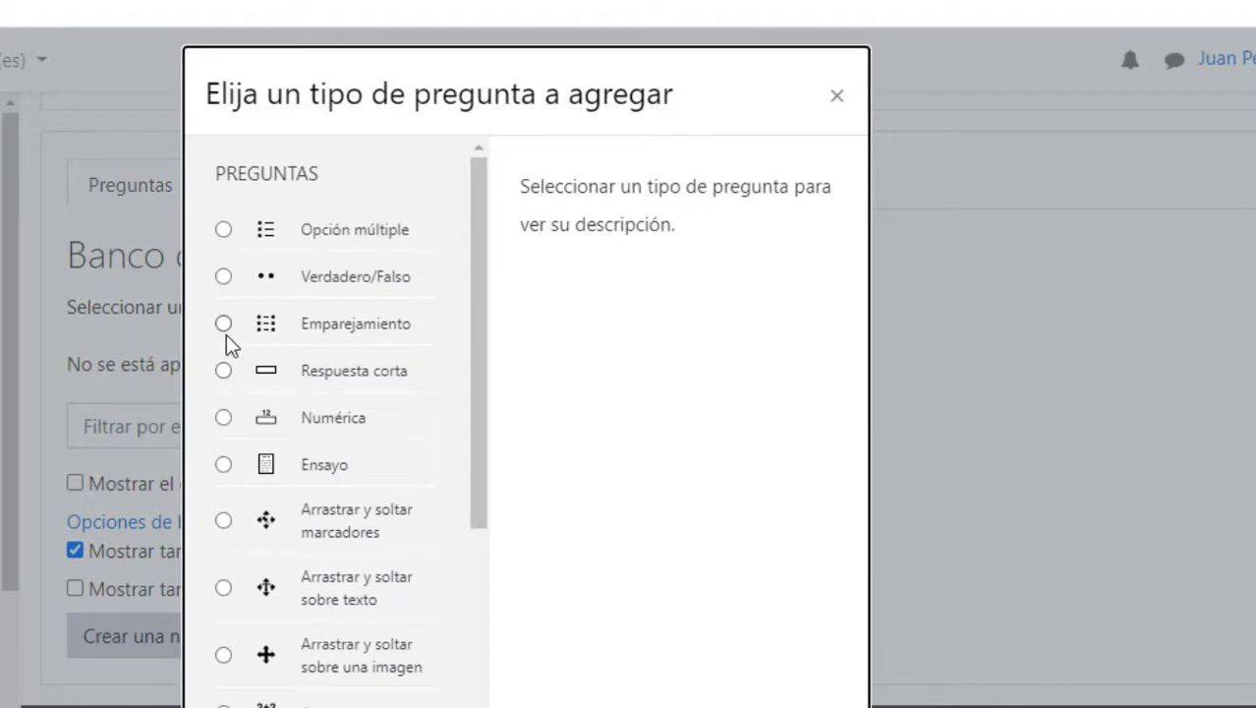
click(226, 334)
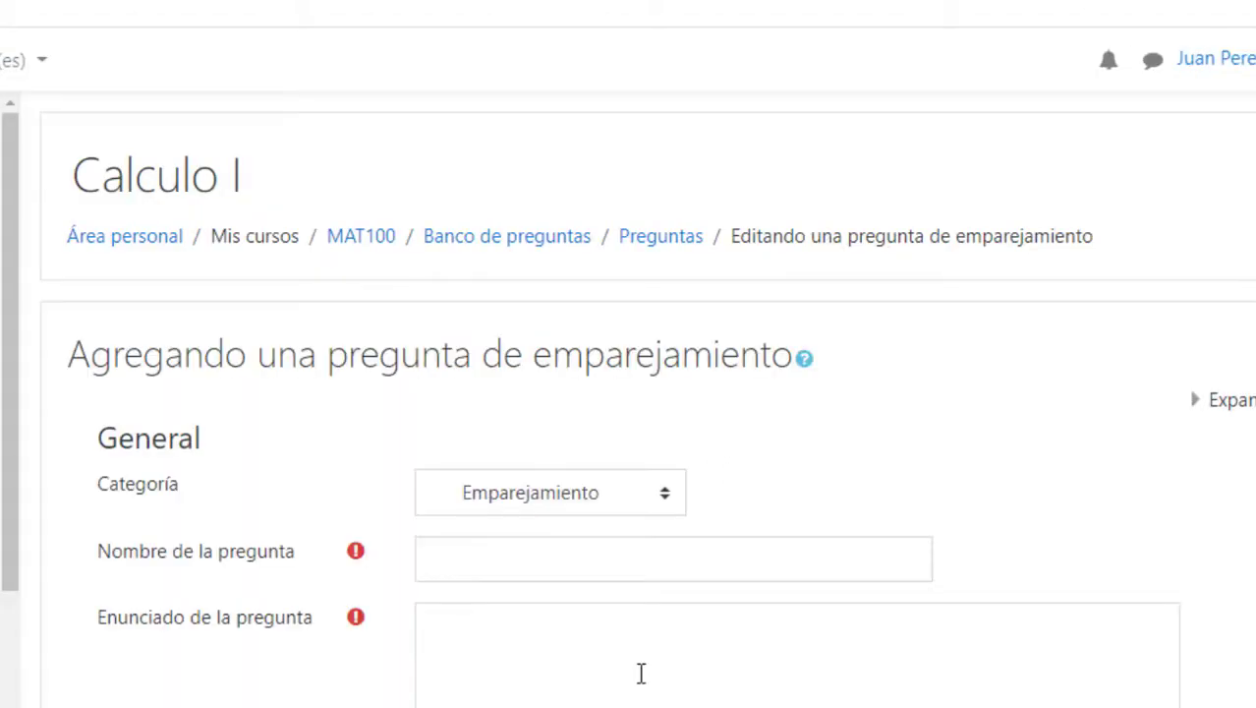
Step: Name the matching question "Emparejamiento 1" in the Emparejamiento category and enter "Emparejar :" as its statement
scroll(605, 526, down, 3)
click(556, 308)
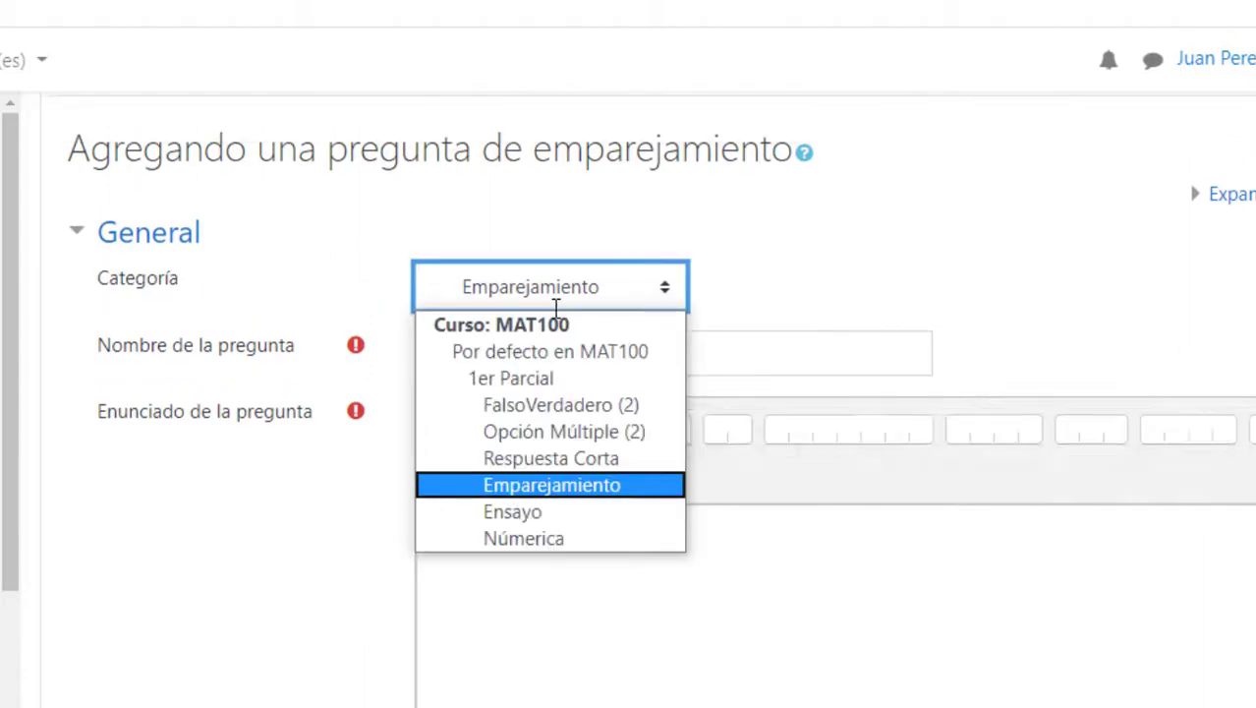
click(556, 309)
click(555, 347)
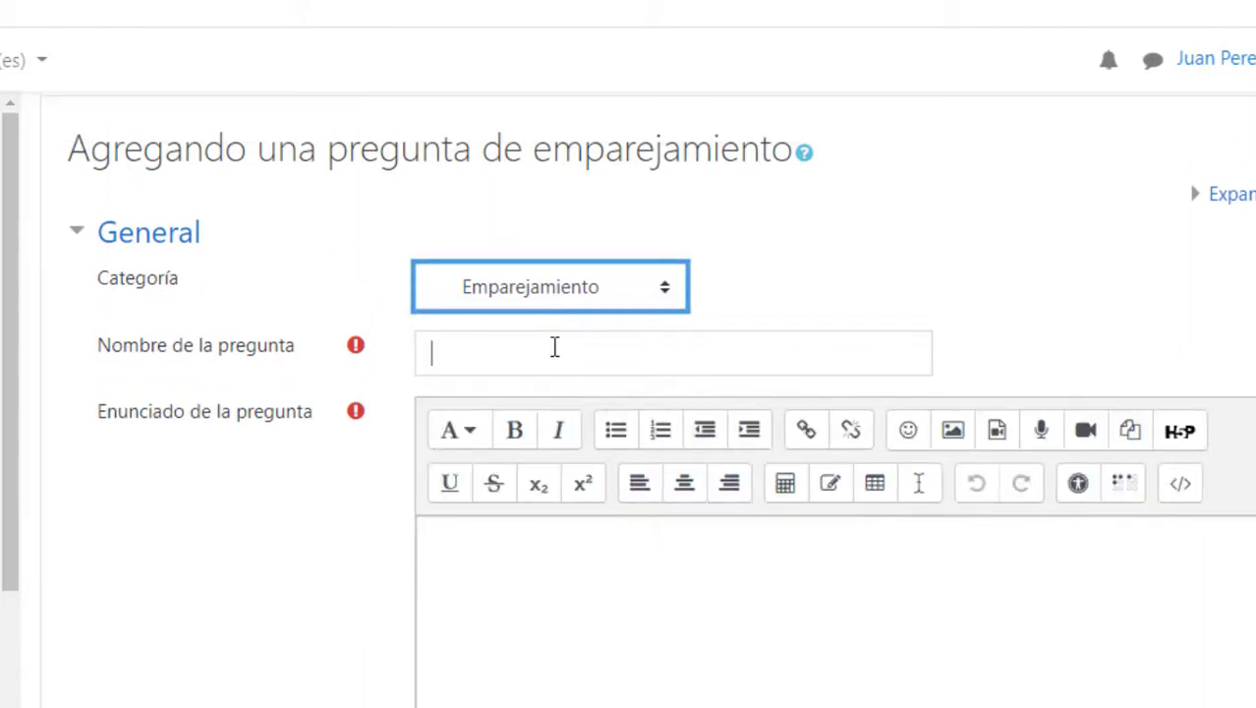
text(Emparejam)
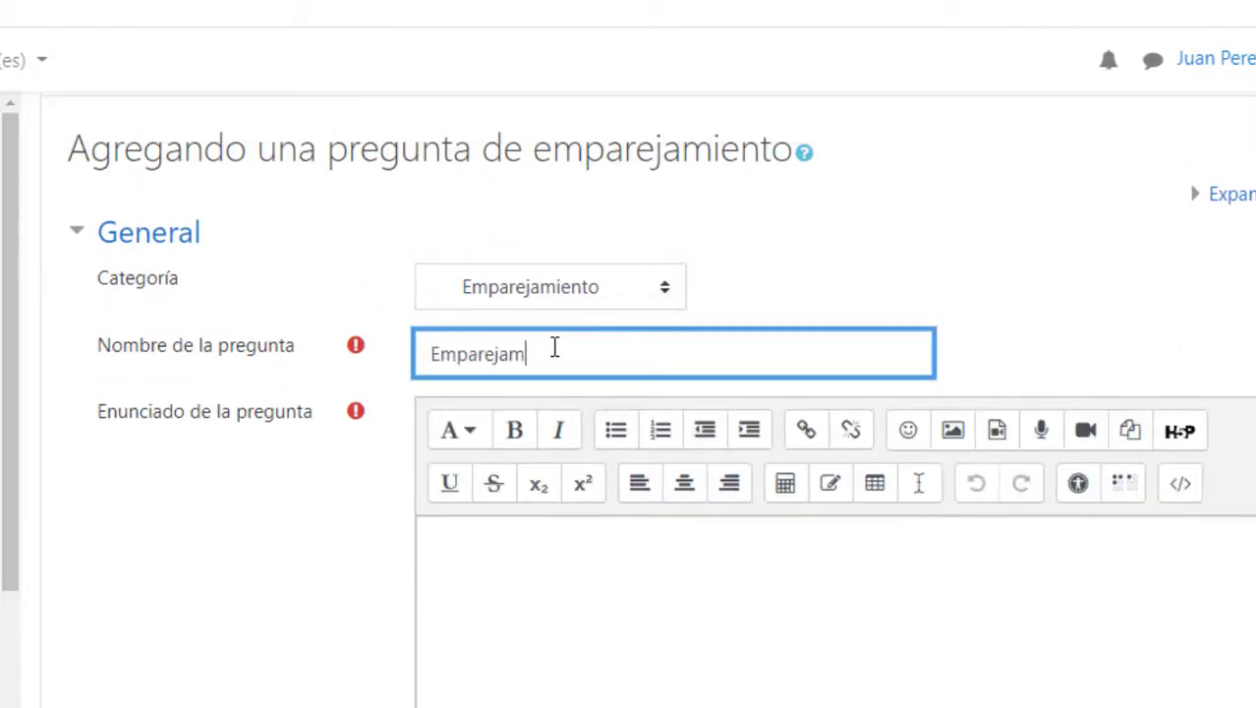
text(iento 1)
click(609, 614)
text(Emparejar :)
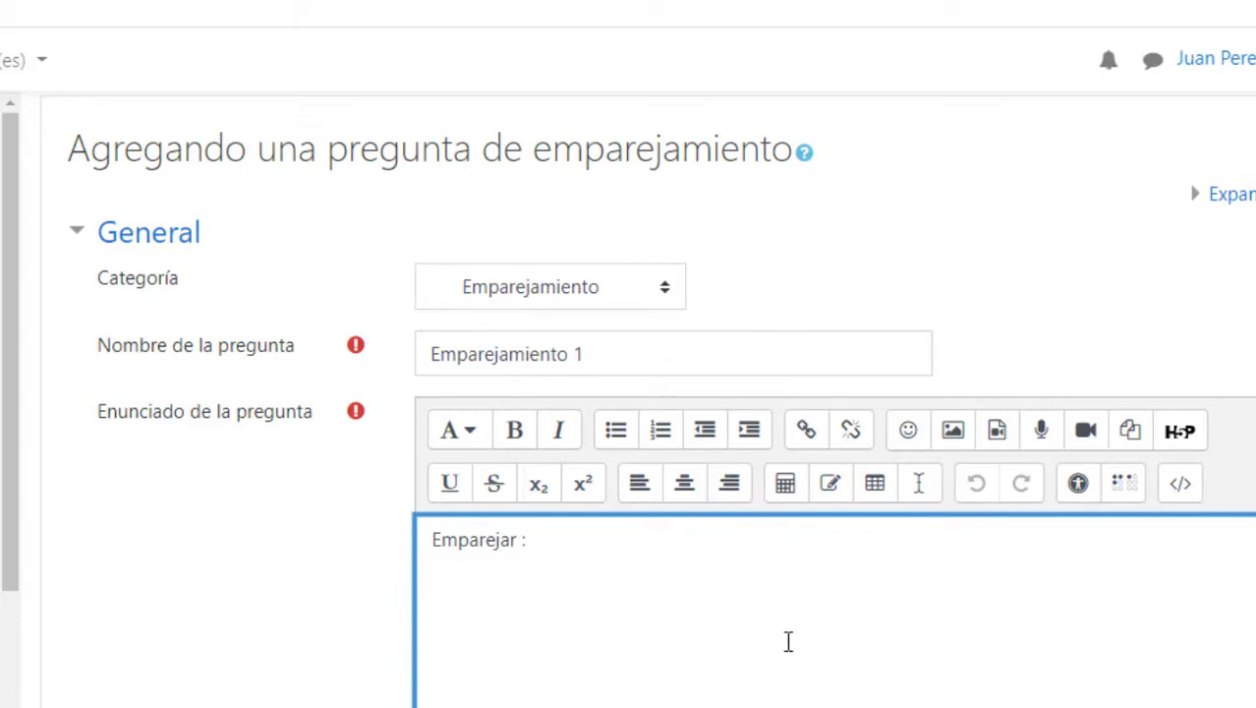
Step: Check the row A matching exercise on the PowerPoint exam slide and enter "Suma" with the answer "+" as Pregunta 1 in Moodle
scroll(519, 478, down, 7)
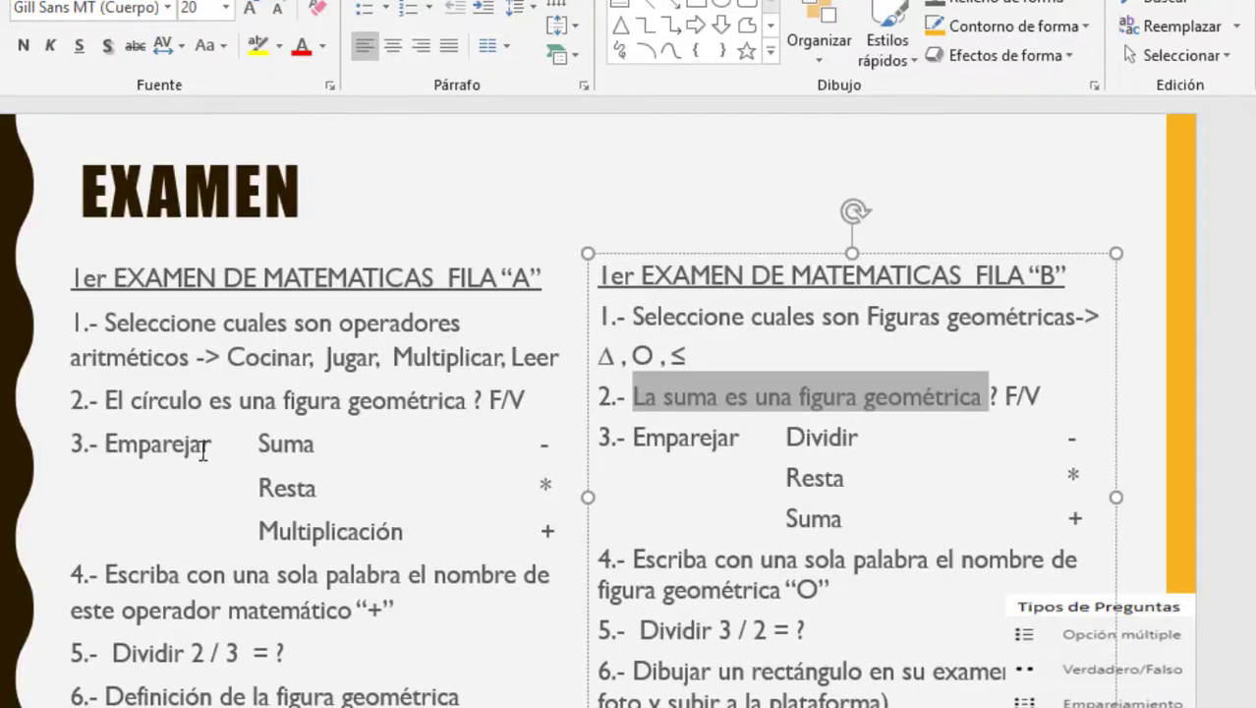
double_click(268, 444)
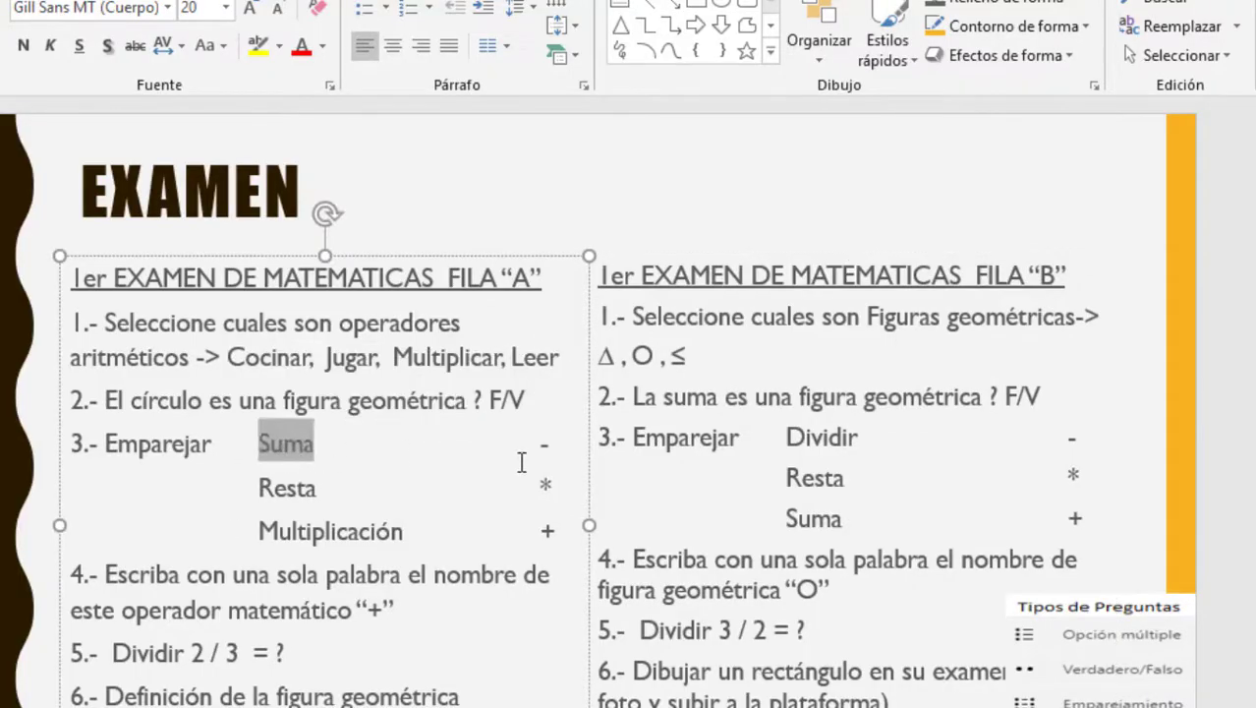
key(alt+Tab)
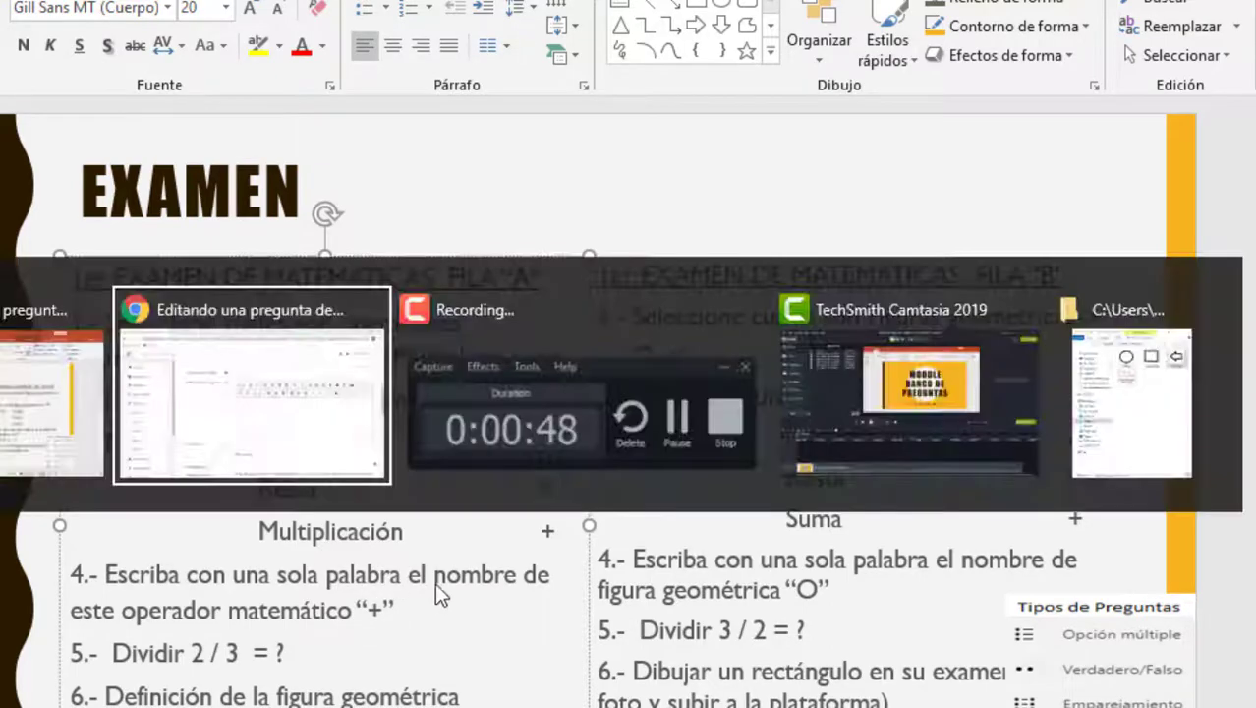
scroll(539, 683, down, 6)
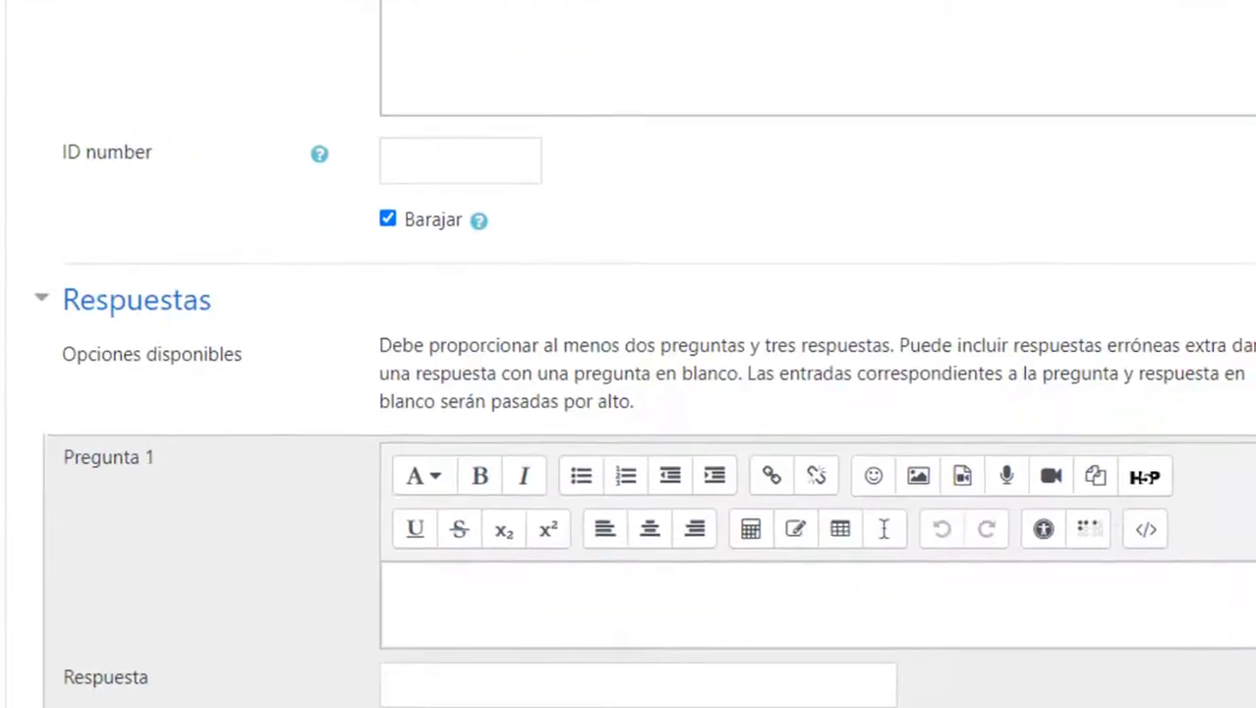
scroll(607, 442, down, 3)
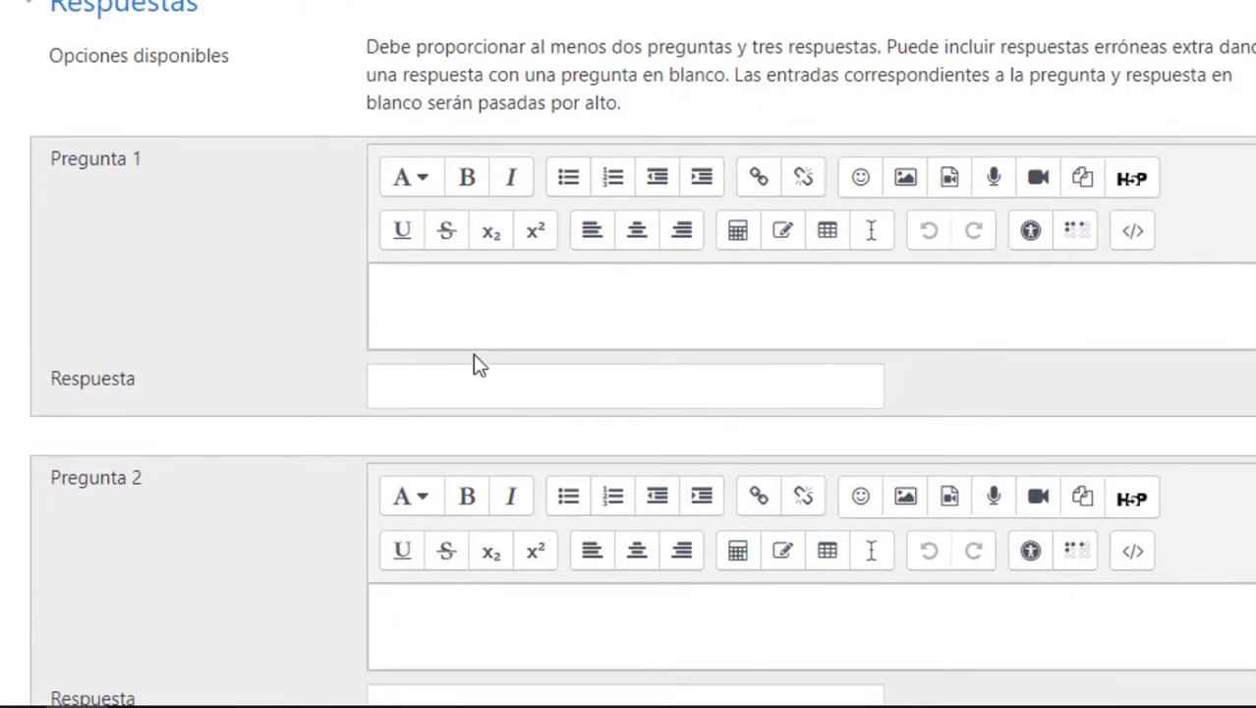
click(467, 315)
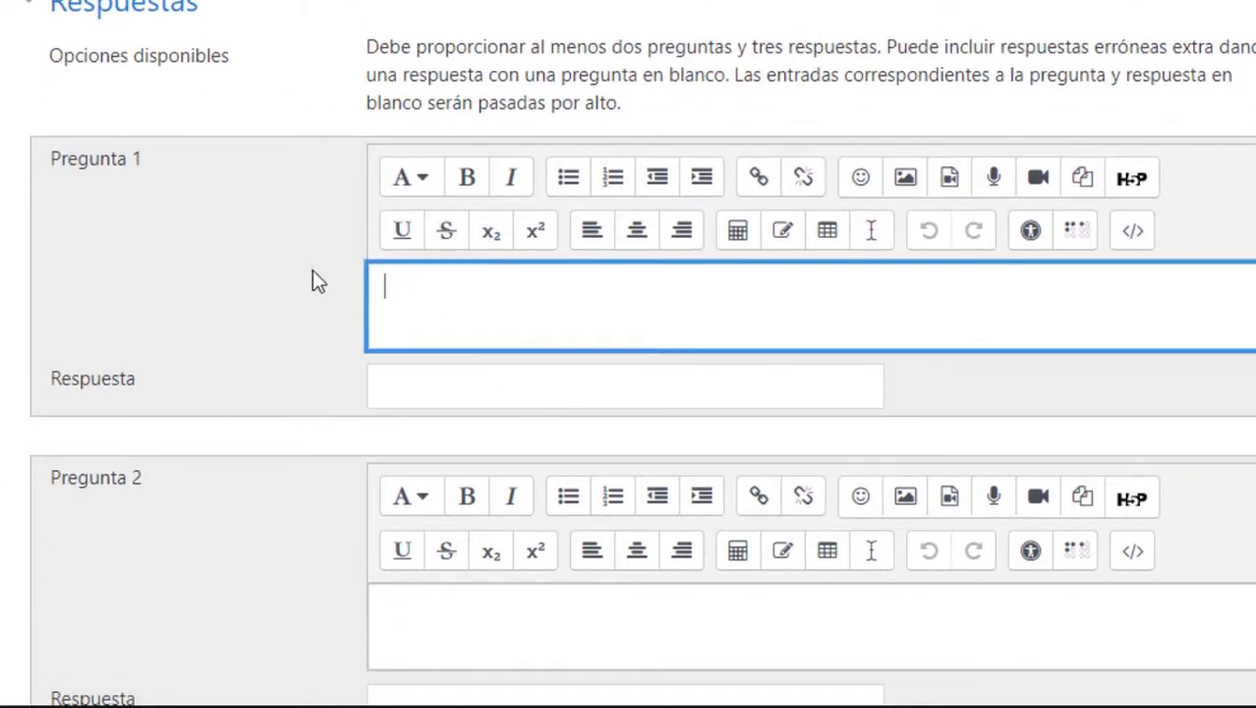
text(Suma)
click(499, 389)
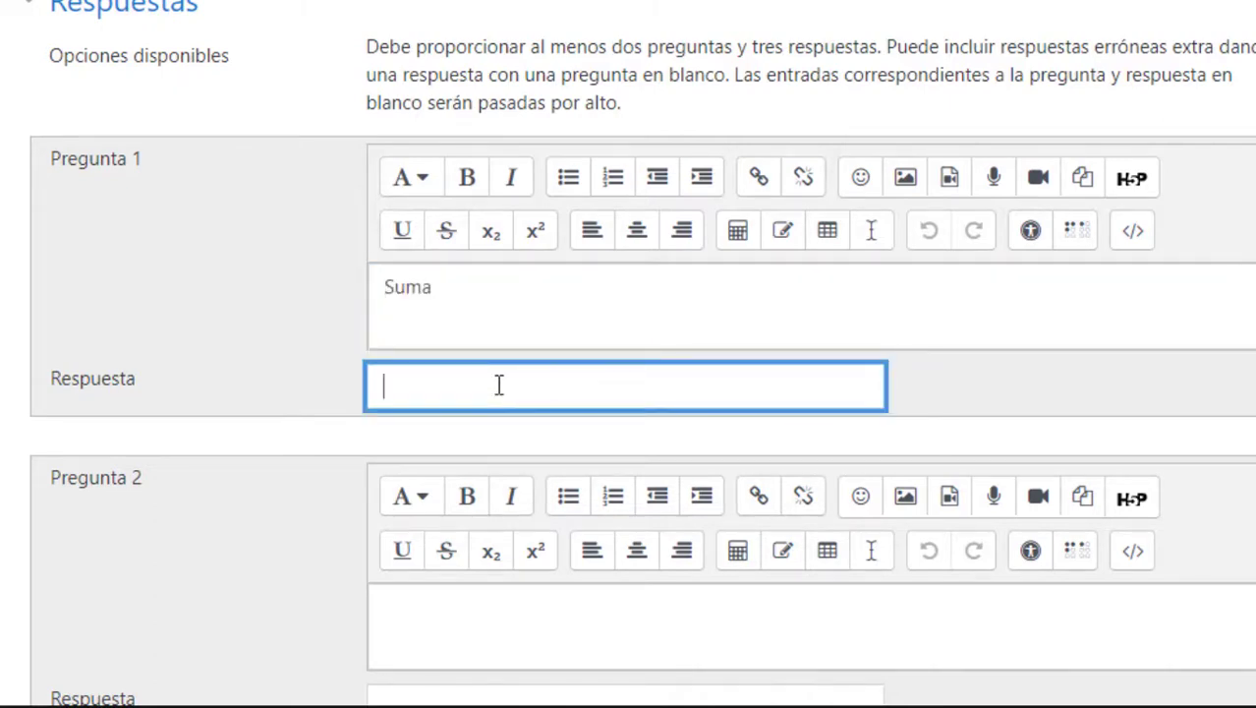
click(499, 349)
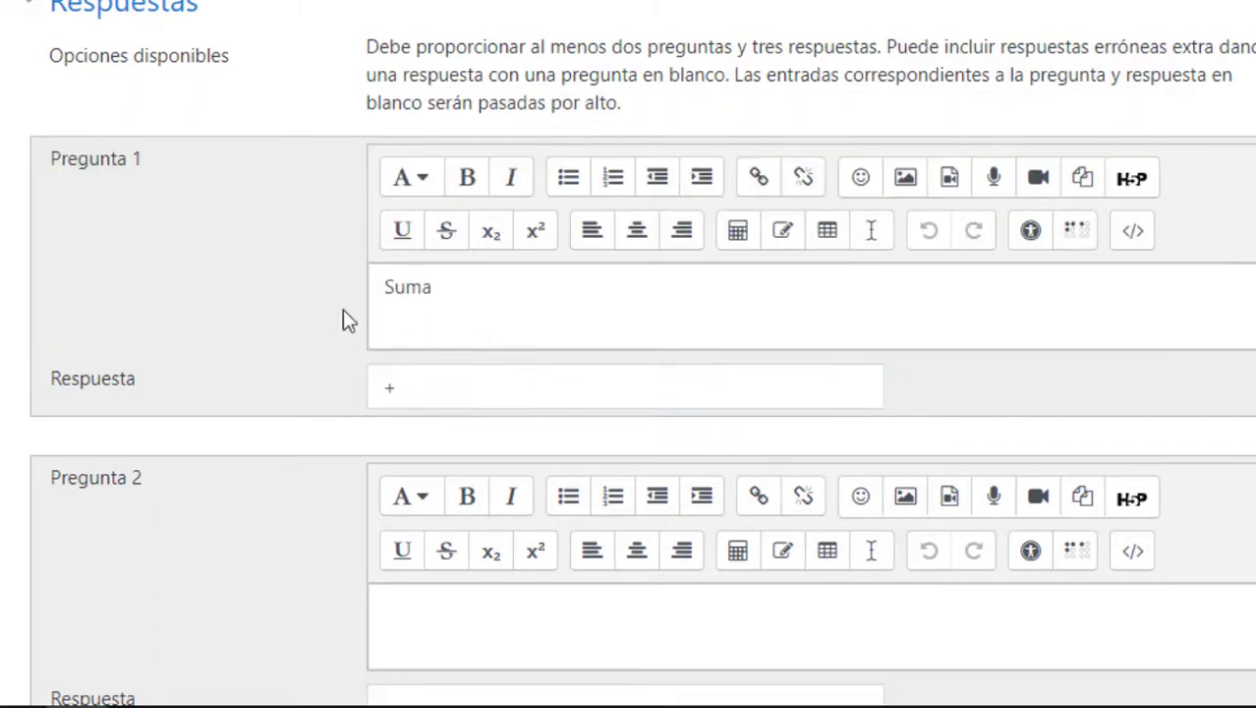
Step: Consult the exam slide again and enter "Resta" with the answer "-" as Pregunta 2 of the matching question
key(alt+Tab)
key(alt+Tab)
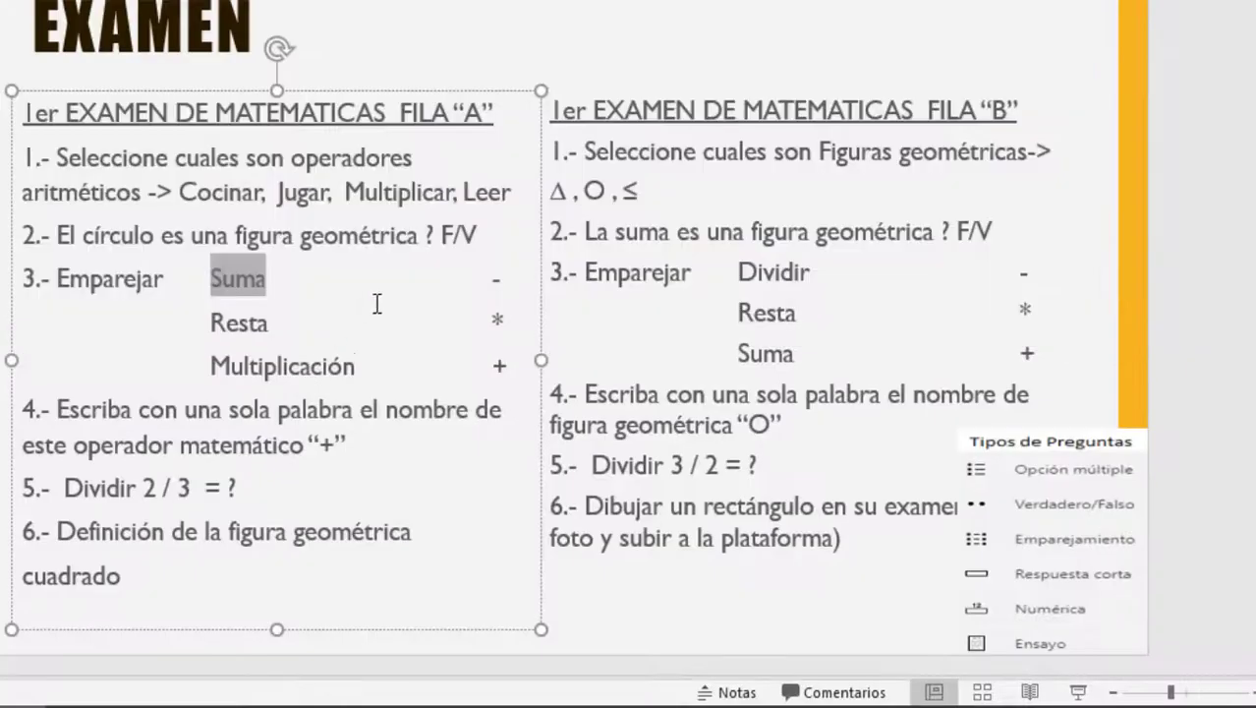
key(alt+Tab)
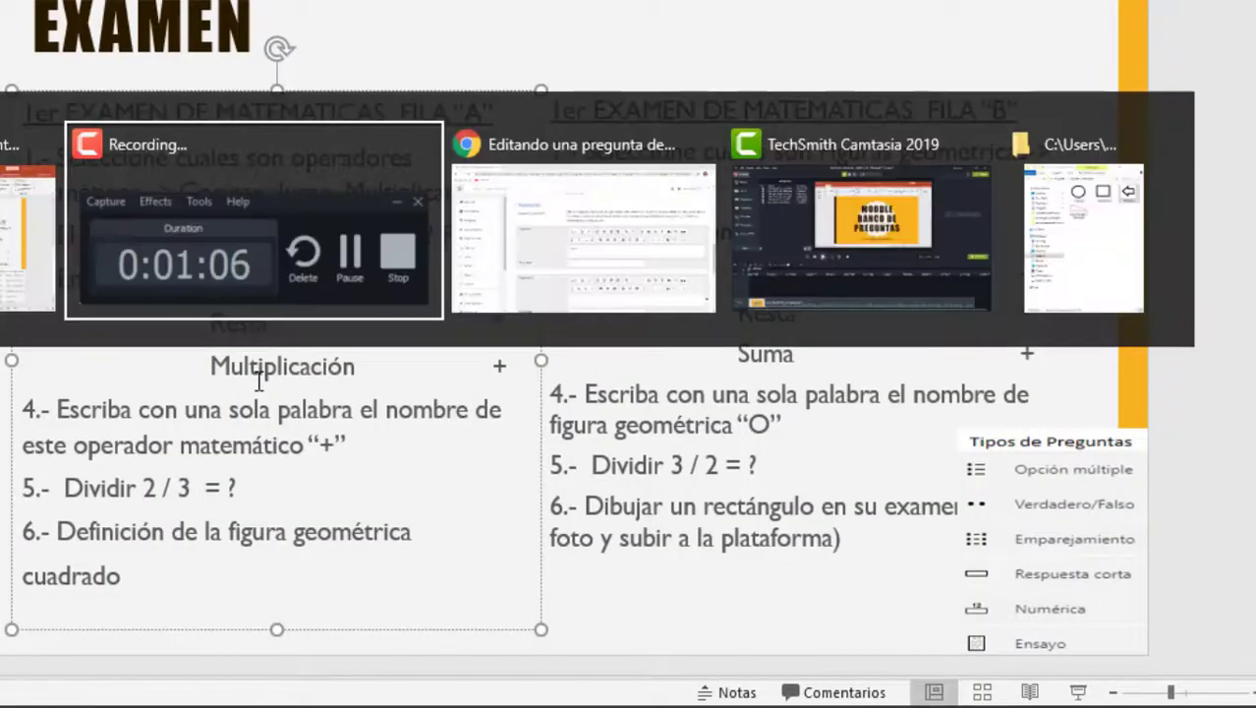
click(561, 404)
scroll(565, 393, down, 4)
click(519, 245)
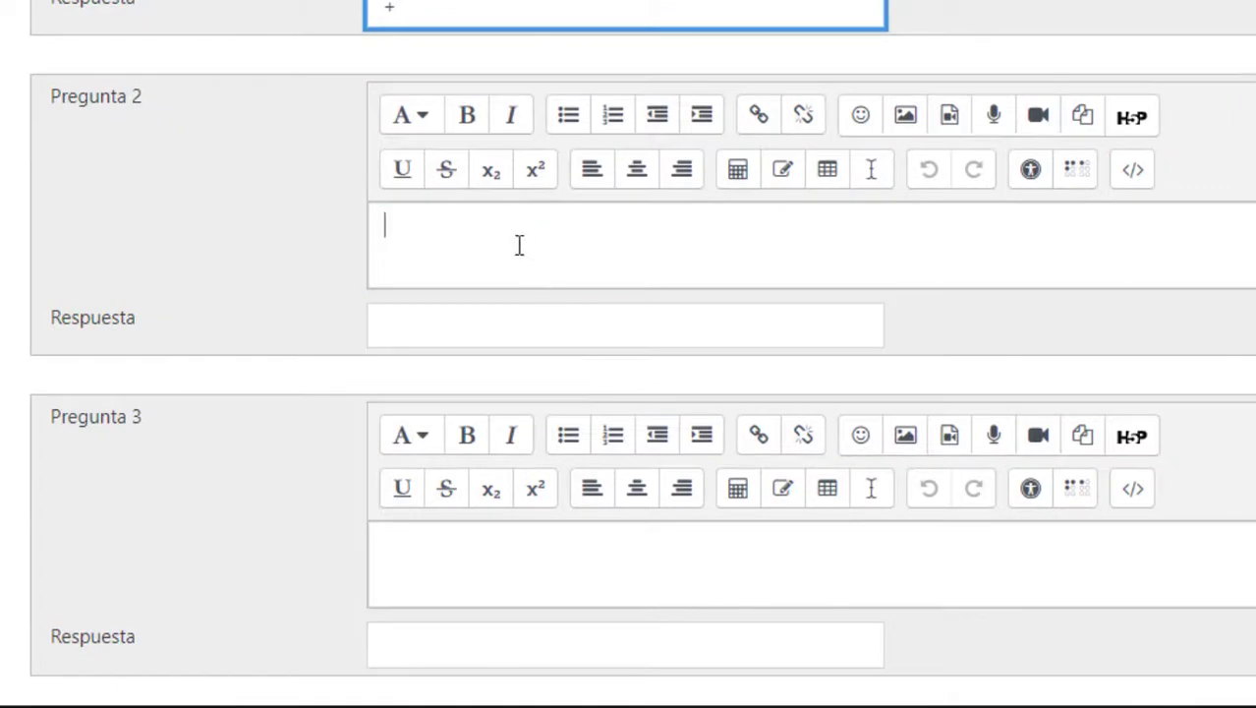
text(Resta)
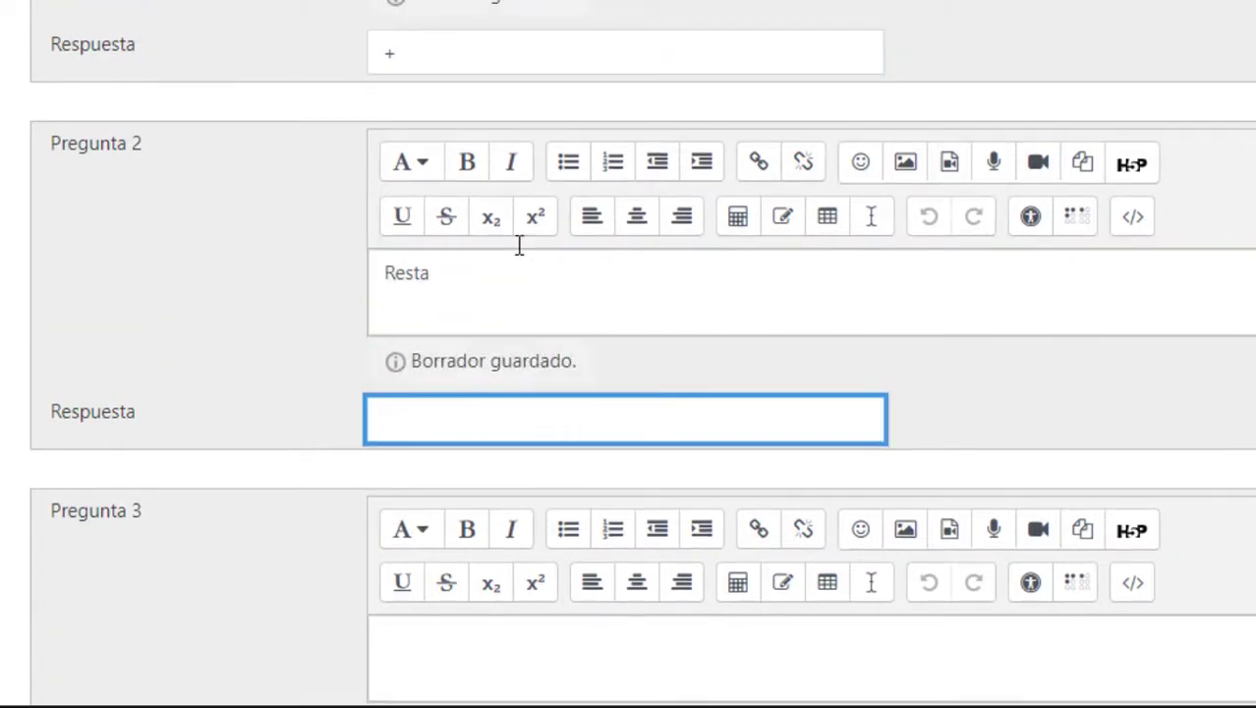
text(-)
Step: Enter "Multiplicación" with the answer "*" as Pregunta 3 of the matching question
scroll(542, 342, down, 5)
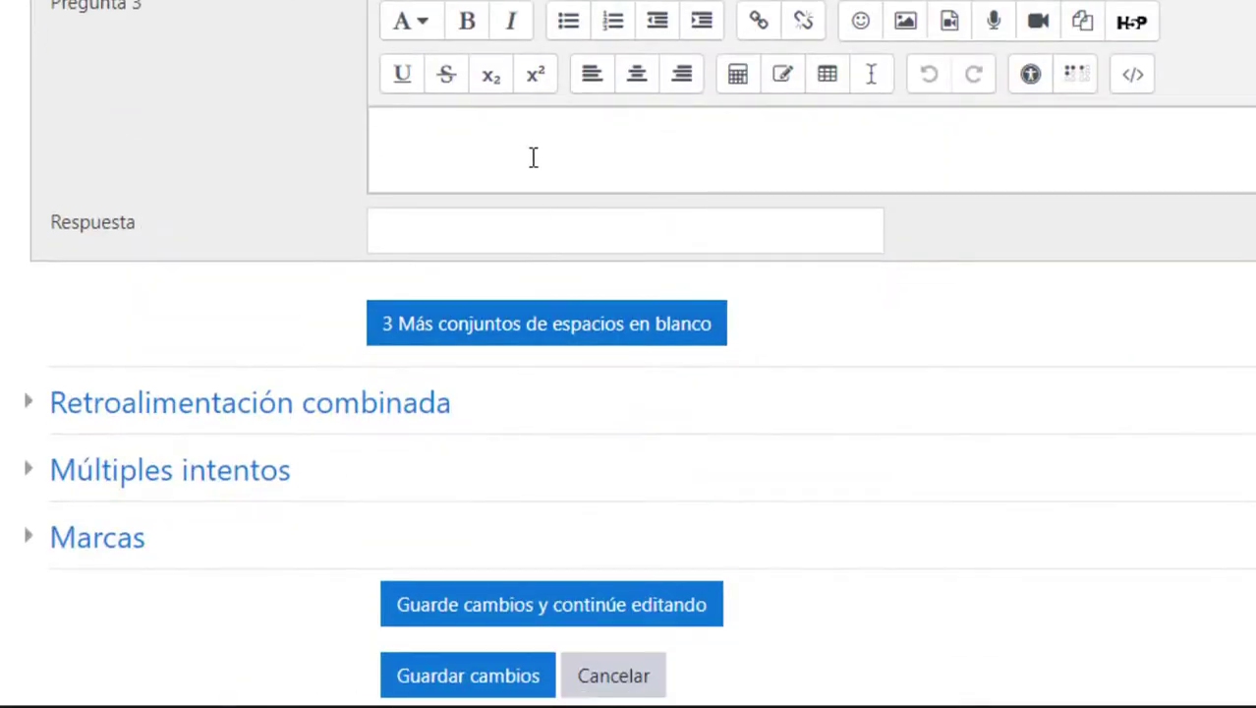
click(533, 157)
text(Multip)
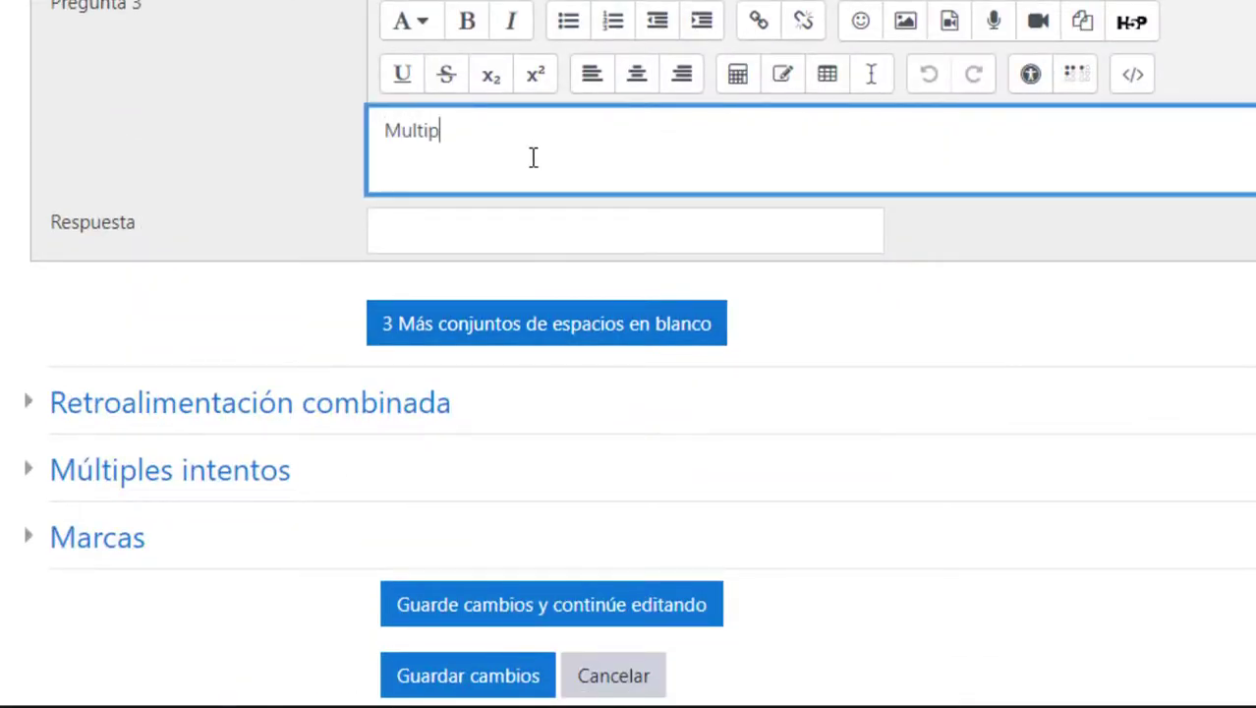
text(licación)
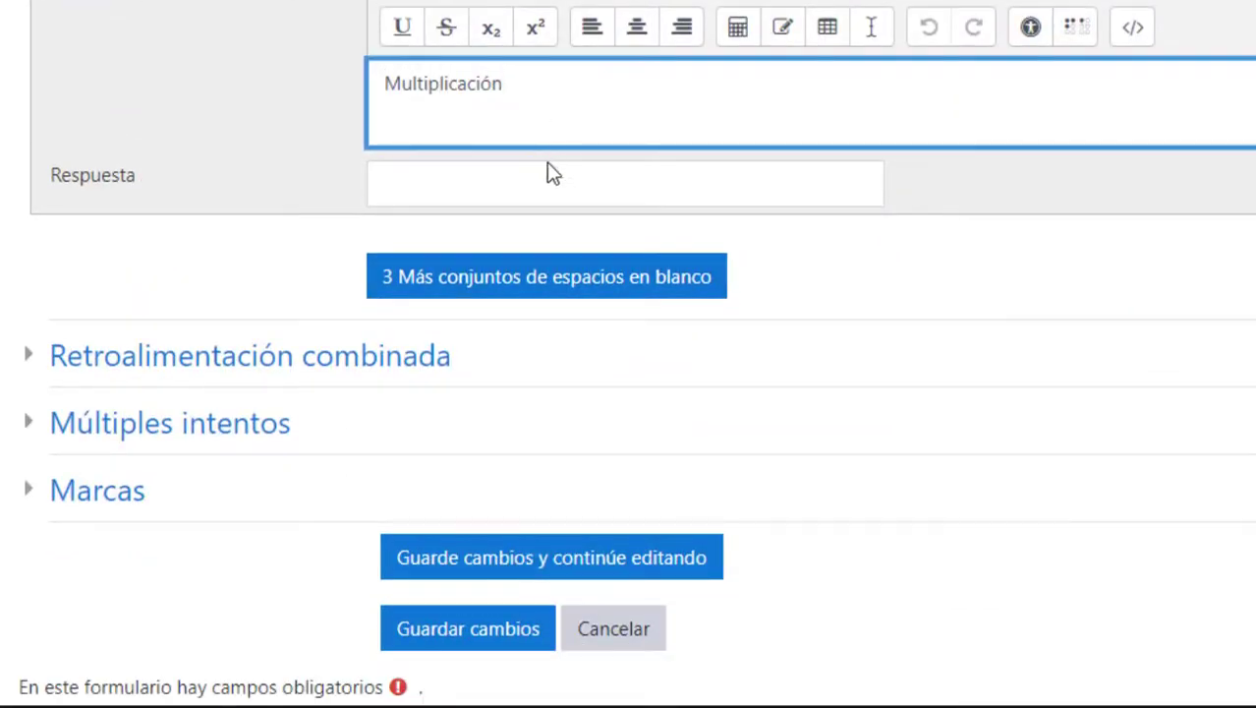
click(562, 176)
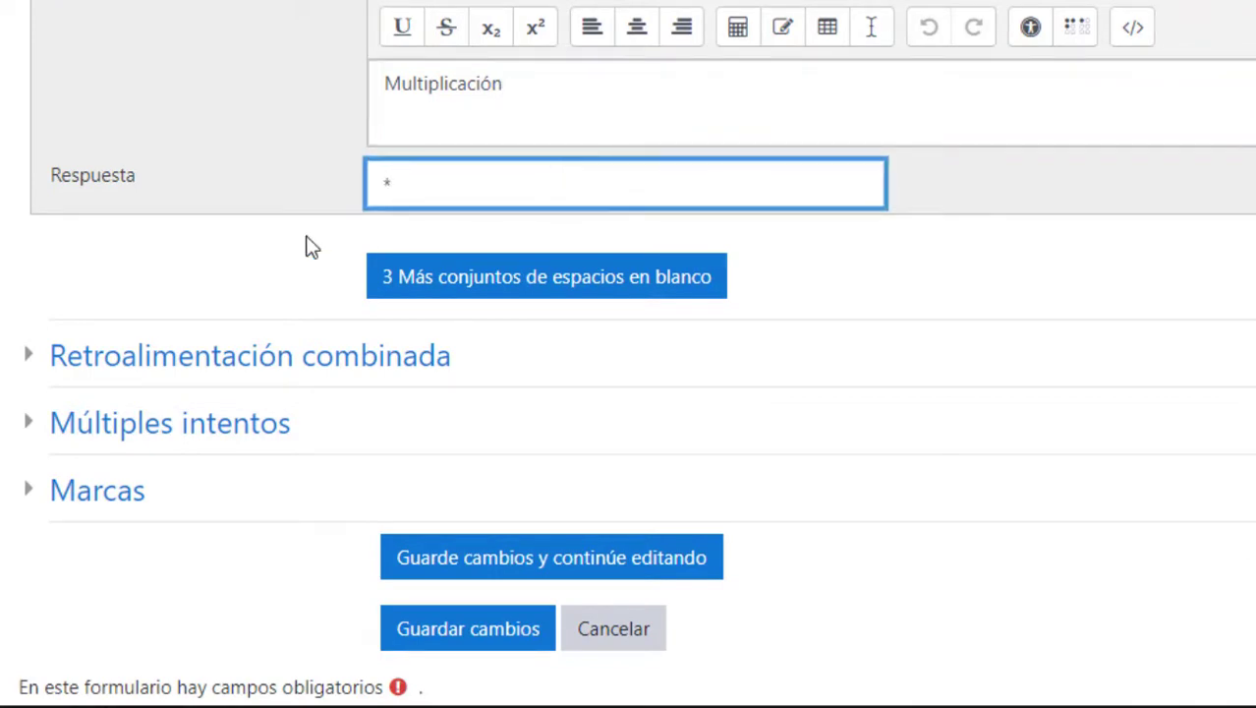
click(233, 254)
Step: Review the three question-answer pairs and the combined feedback texts for correct, partially correct and incorrect answers
scroll(524, 233, up, 8)
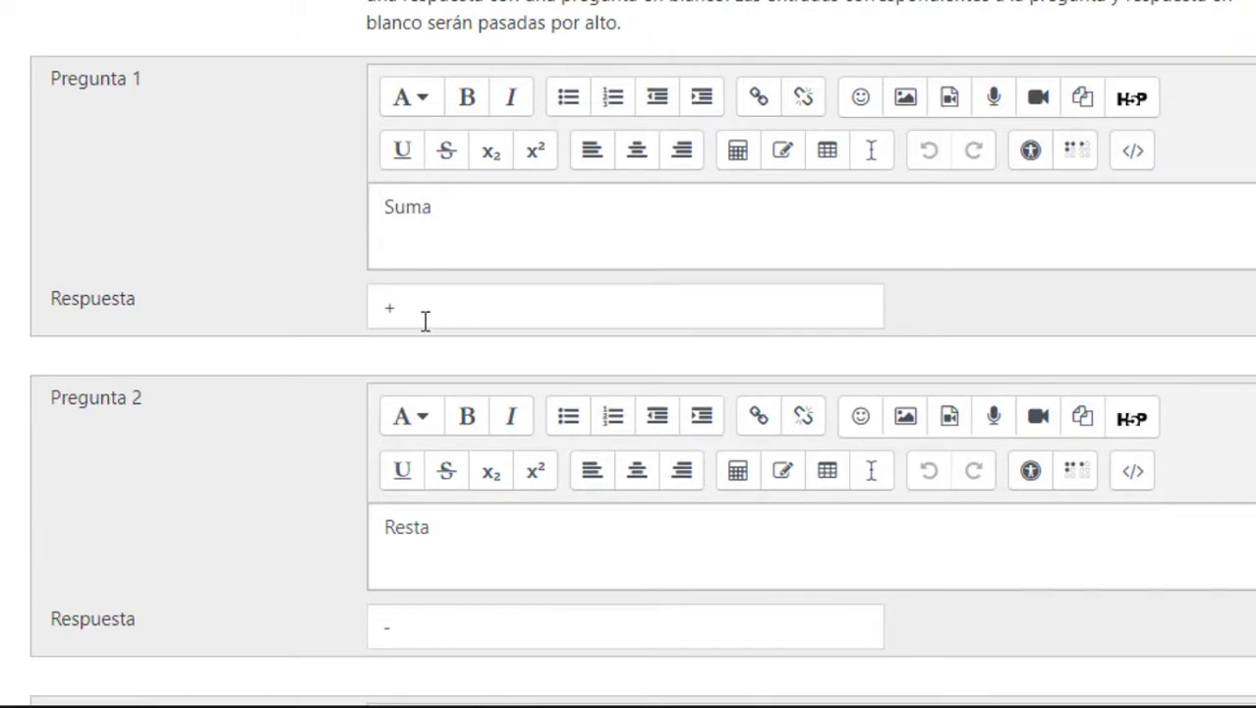
scroll(412, 506, down, 3)
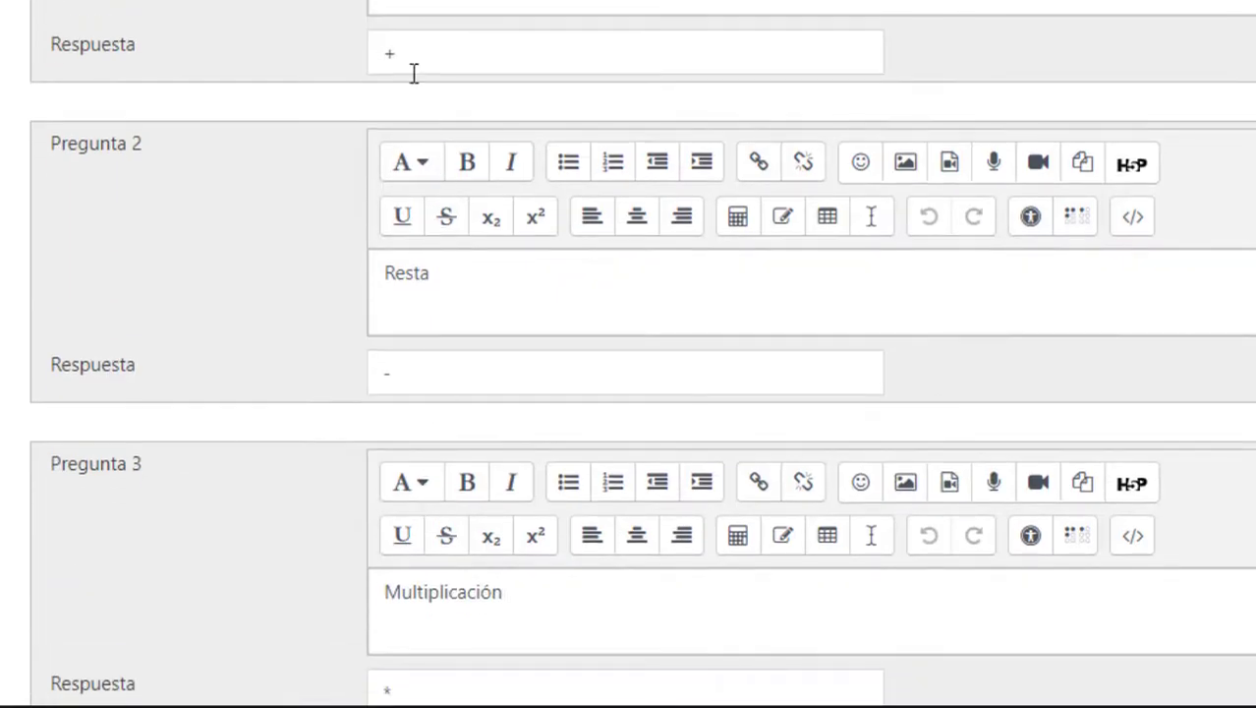
scroll(695, 441, down, 4)
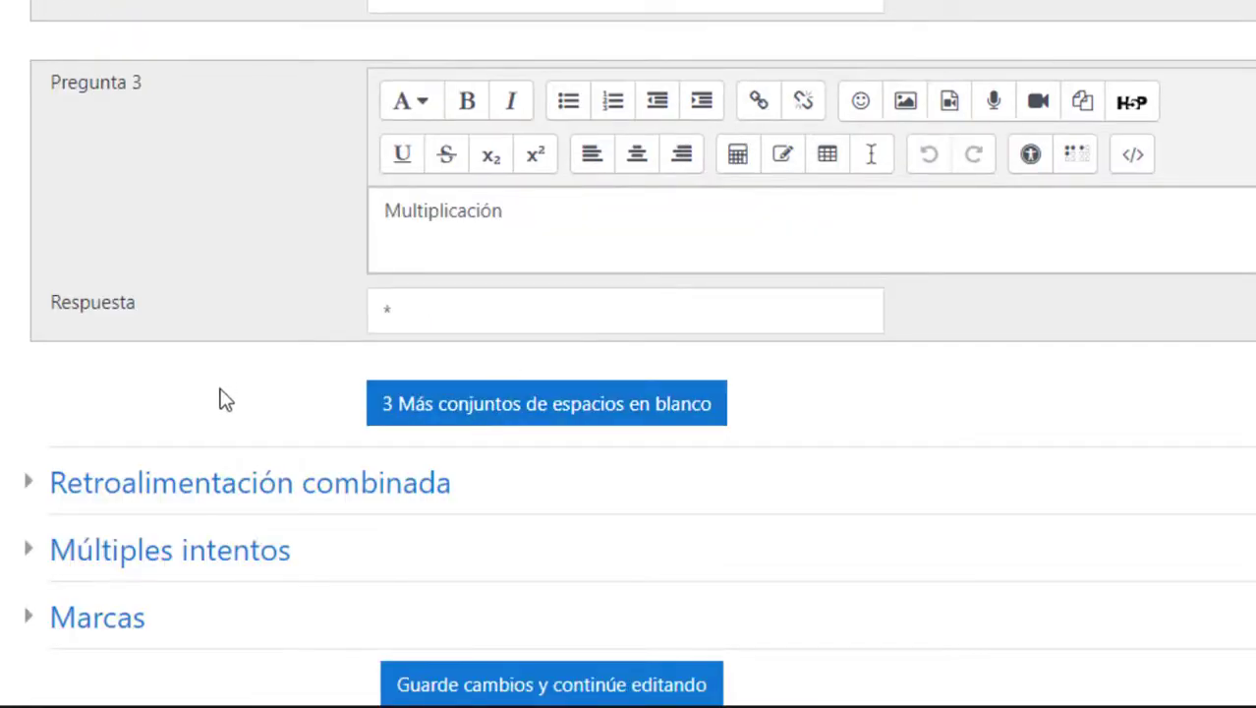
scroll(129, 493, down, 3)
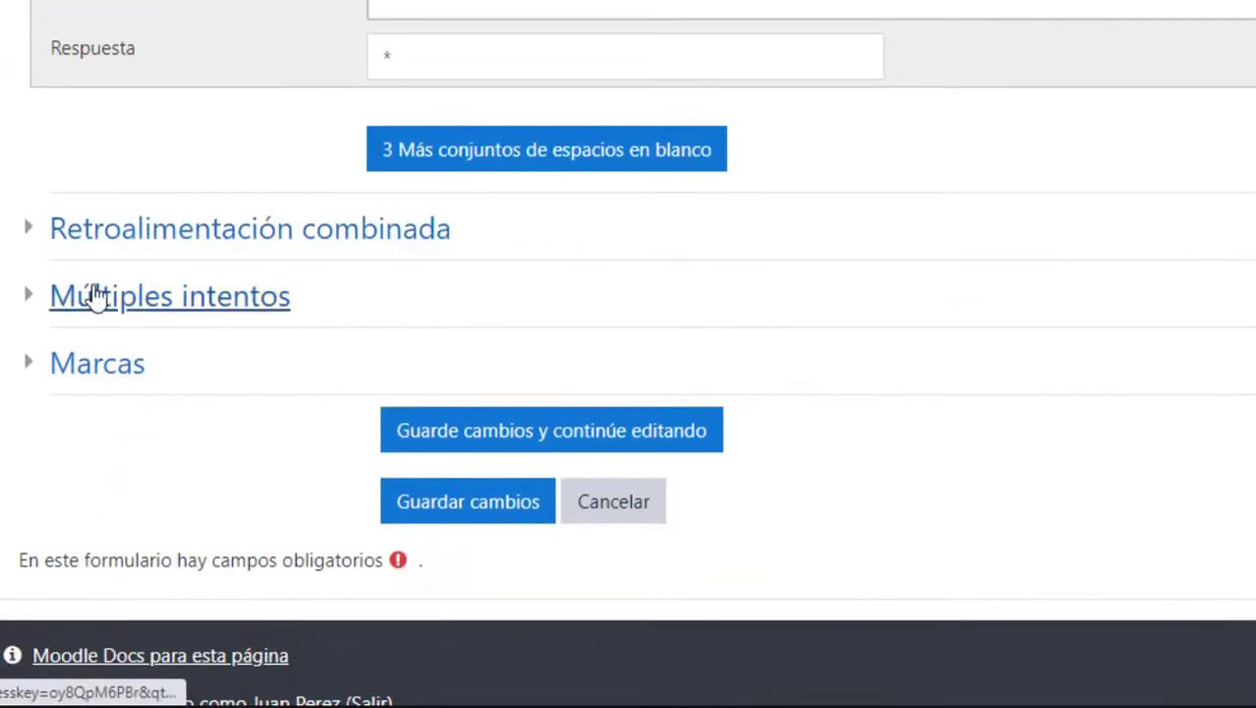
click(96, 236)
scroll(323, 449, down, 5)
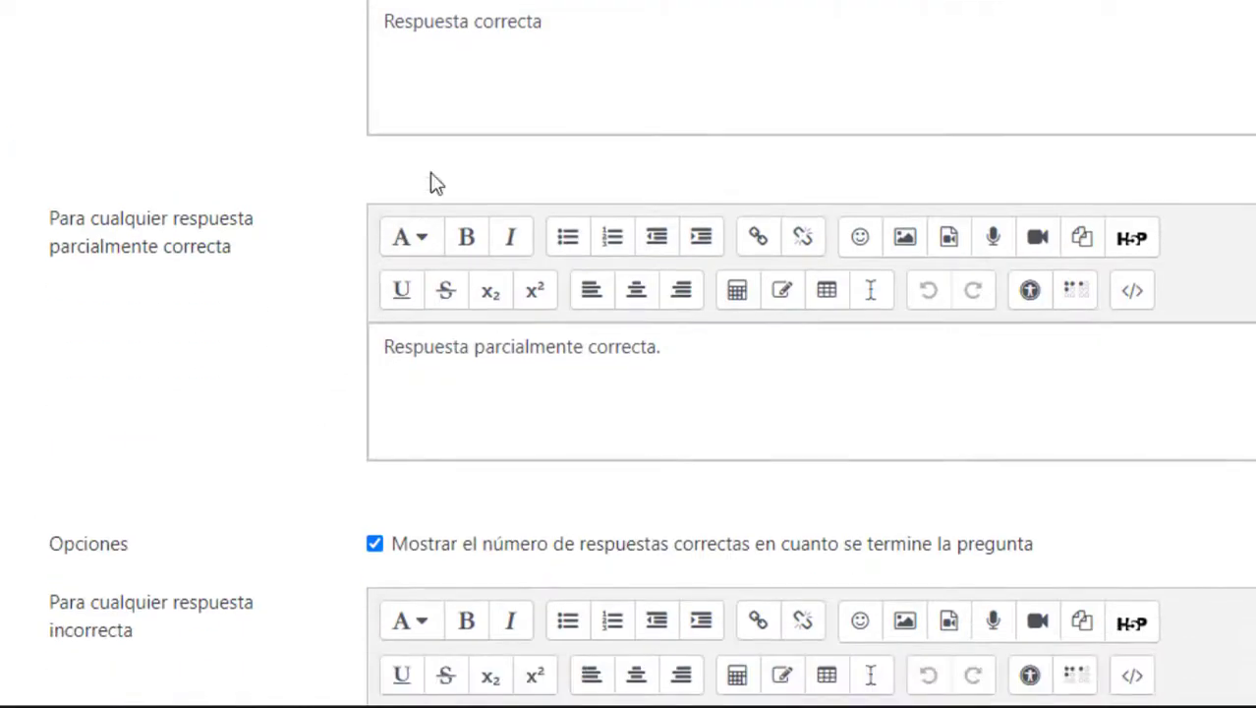
scroll(507, 426, down, 7)
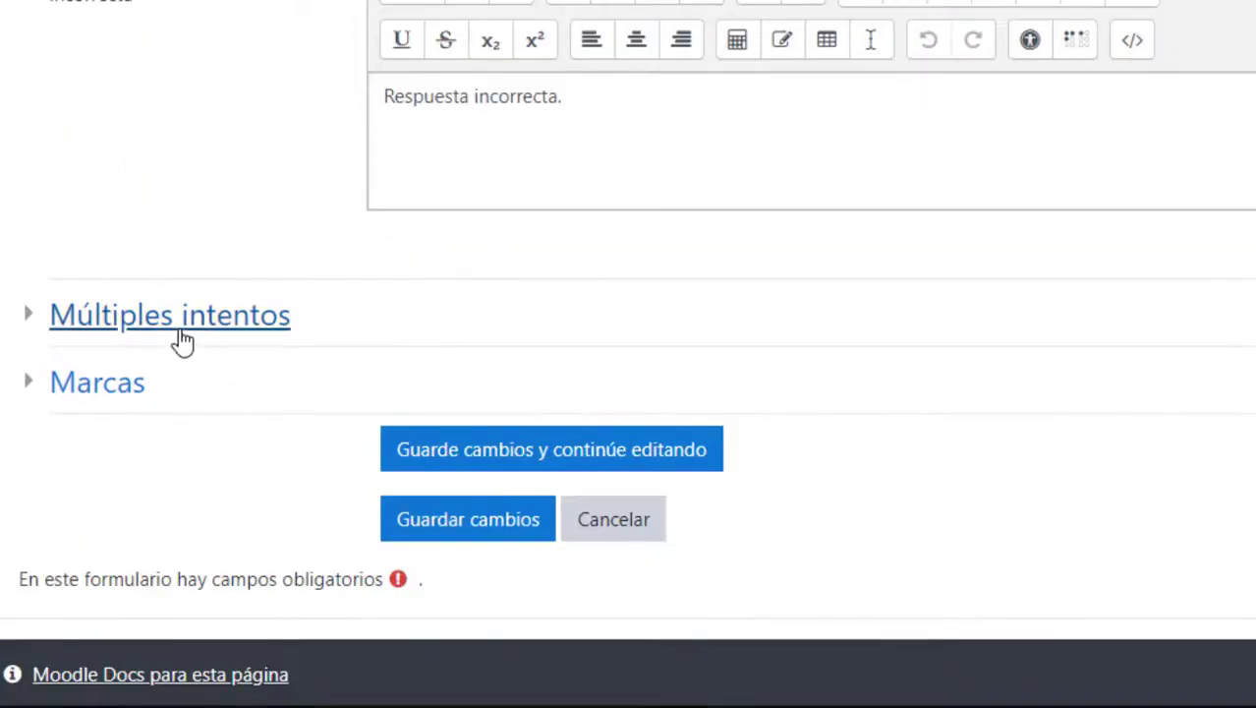
Step: Set the penalty for each incorrect attempt to 100% in the multiple attempts settings
click(182, 339)
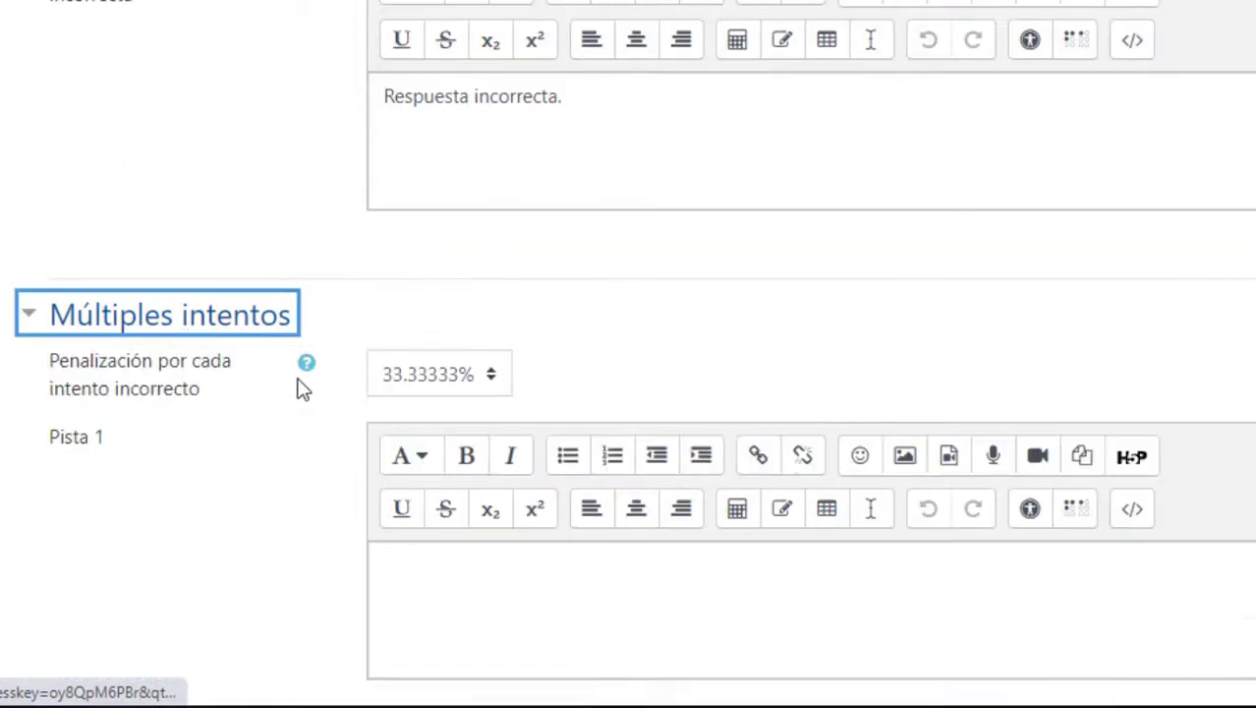
click(474, 381)
click(441, 412)
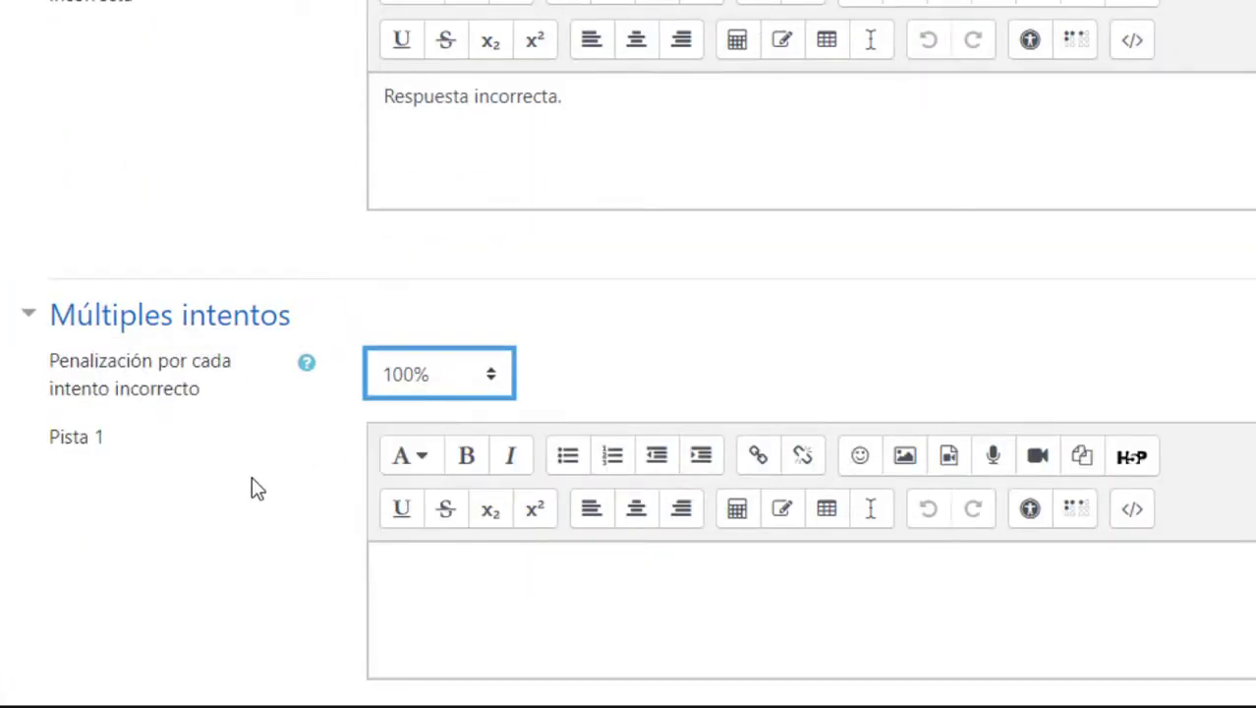
click(216, 494)
Step: Expand the Marcas section of the form and save the matching question
scroll(222, 495, down, 7)
scroll(218, 492, down, 3)
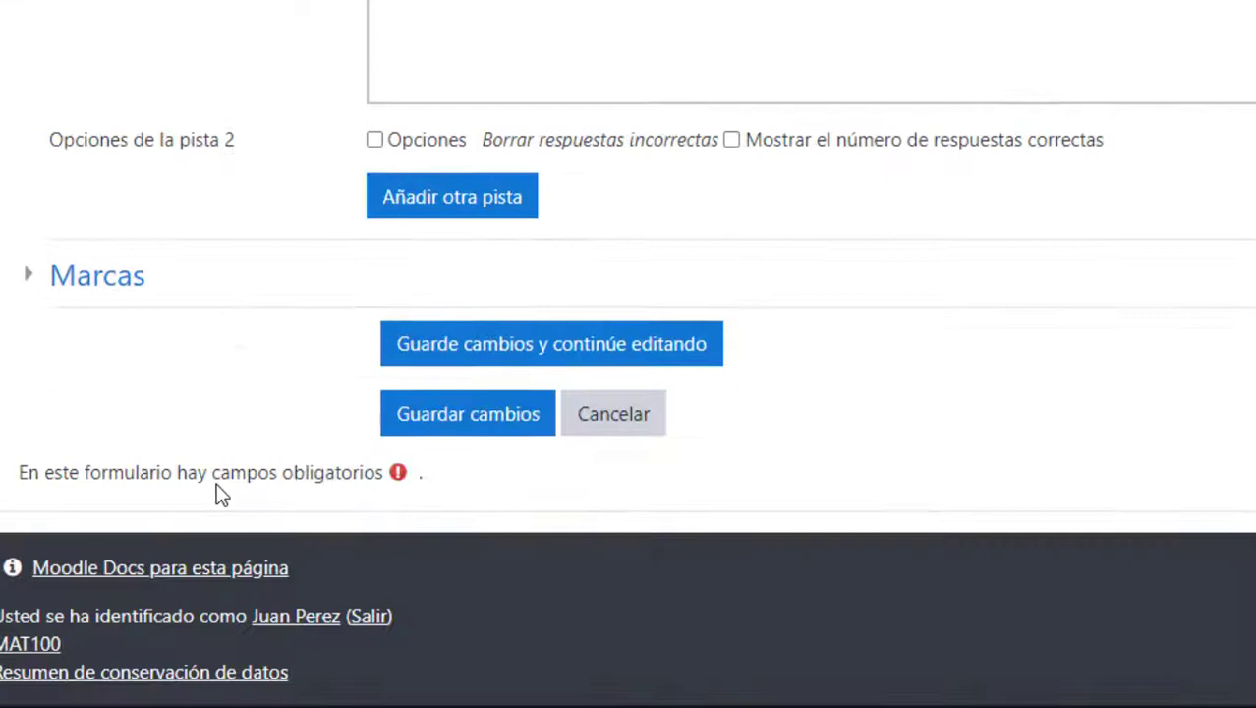
click(143, 287)
scroll(569, 510, down, 1)
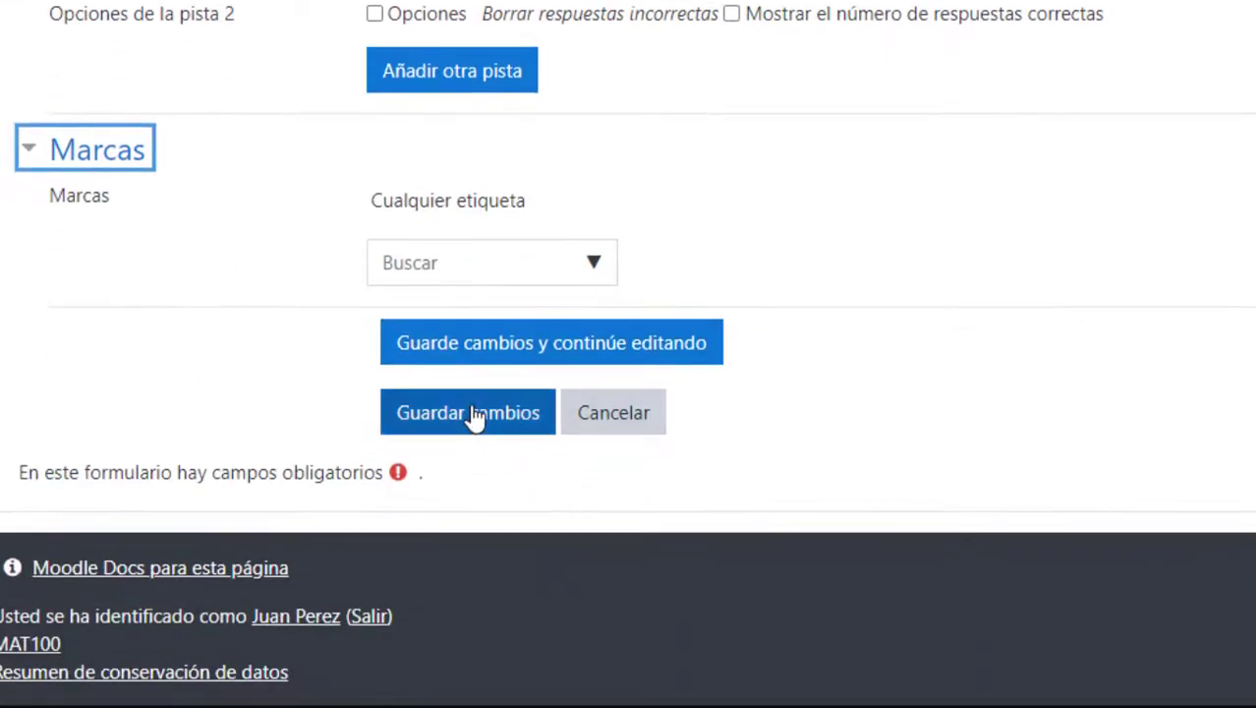
click(477, 415)
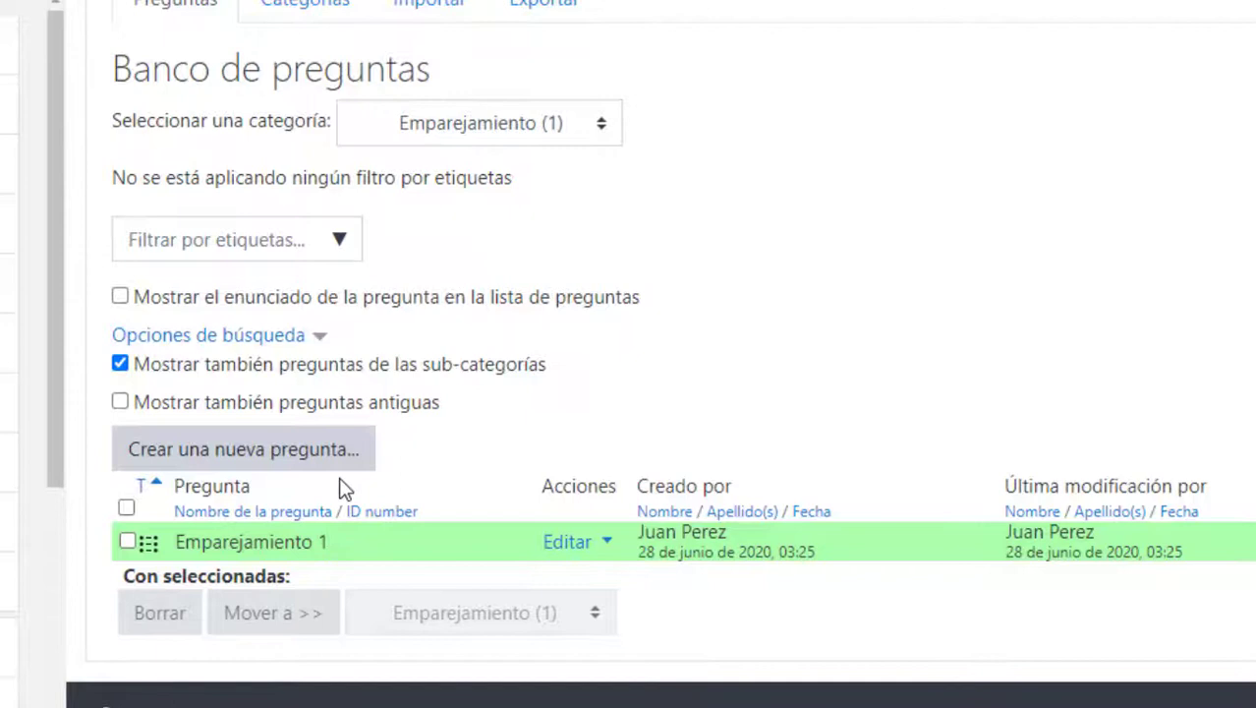
Step: Duplicate the question "Emparejamiento 1" and rename the copy "Emparejamiento 2"
scroll(338, 482, down, 1)
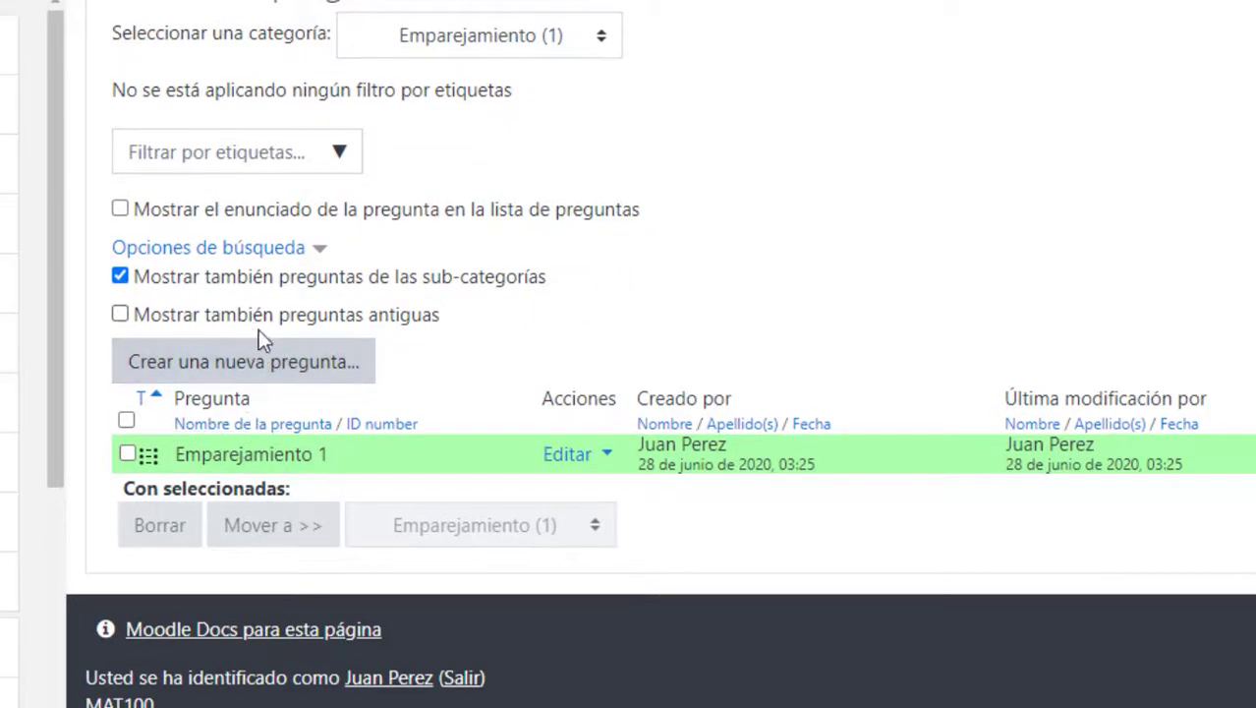
click(555, 459)
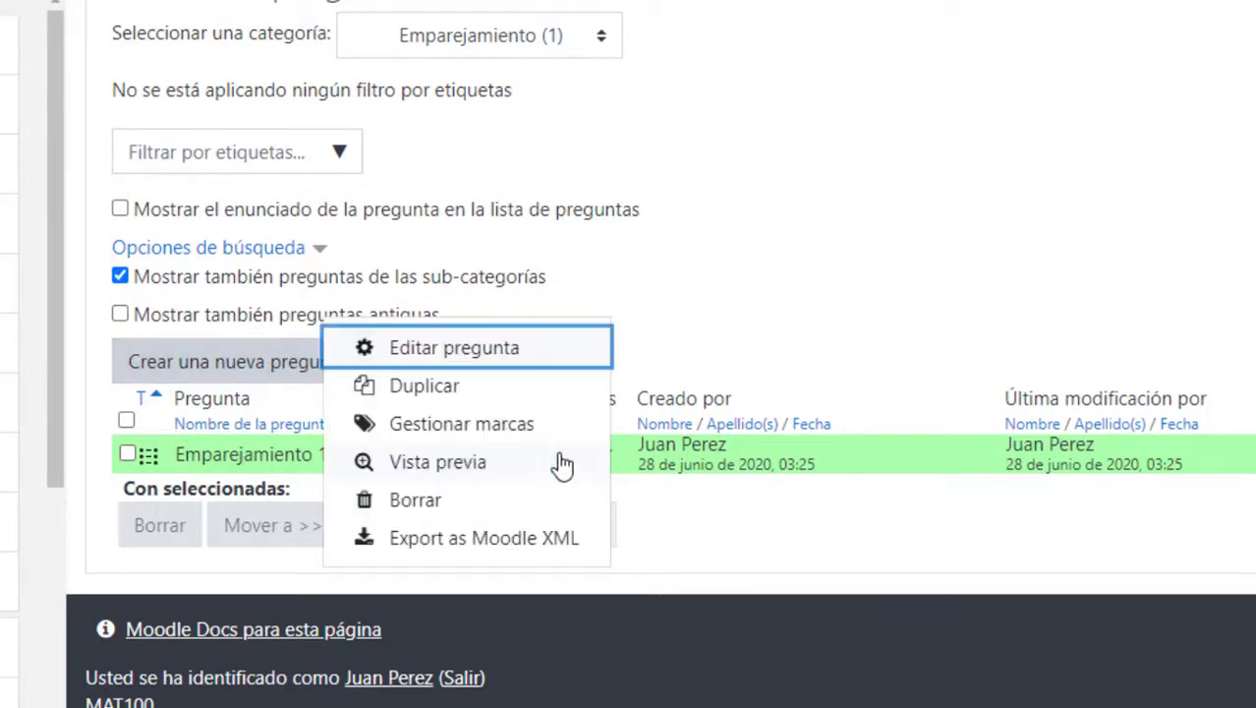
click(426, 394)
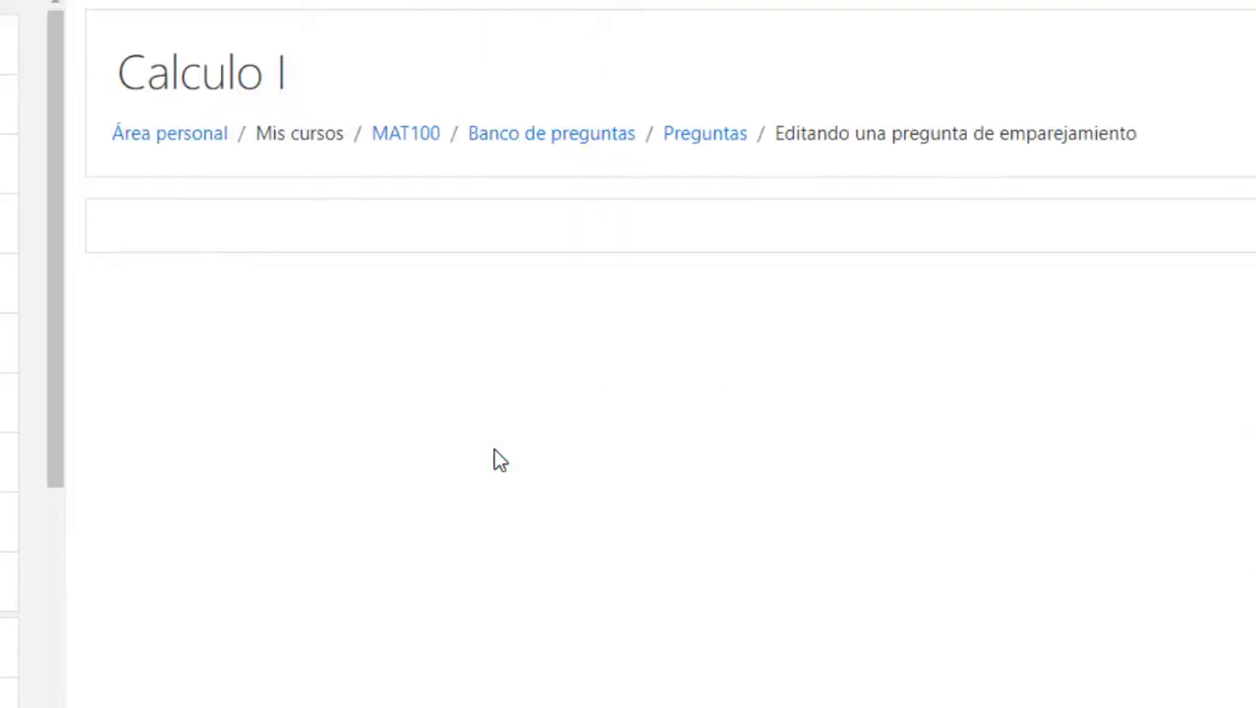
scroll(609, 490, down, 3)
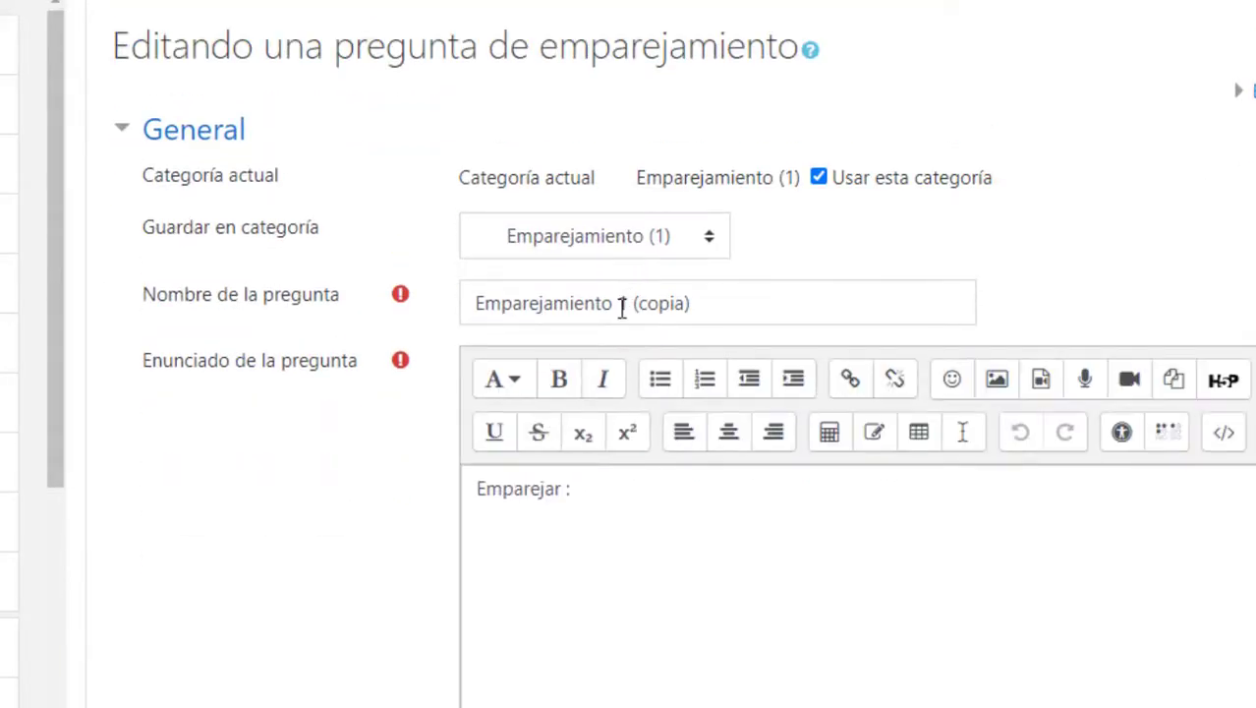
drag(622, 308, 886, 306)
text(2)
click(675, 515)
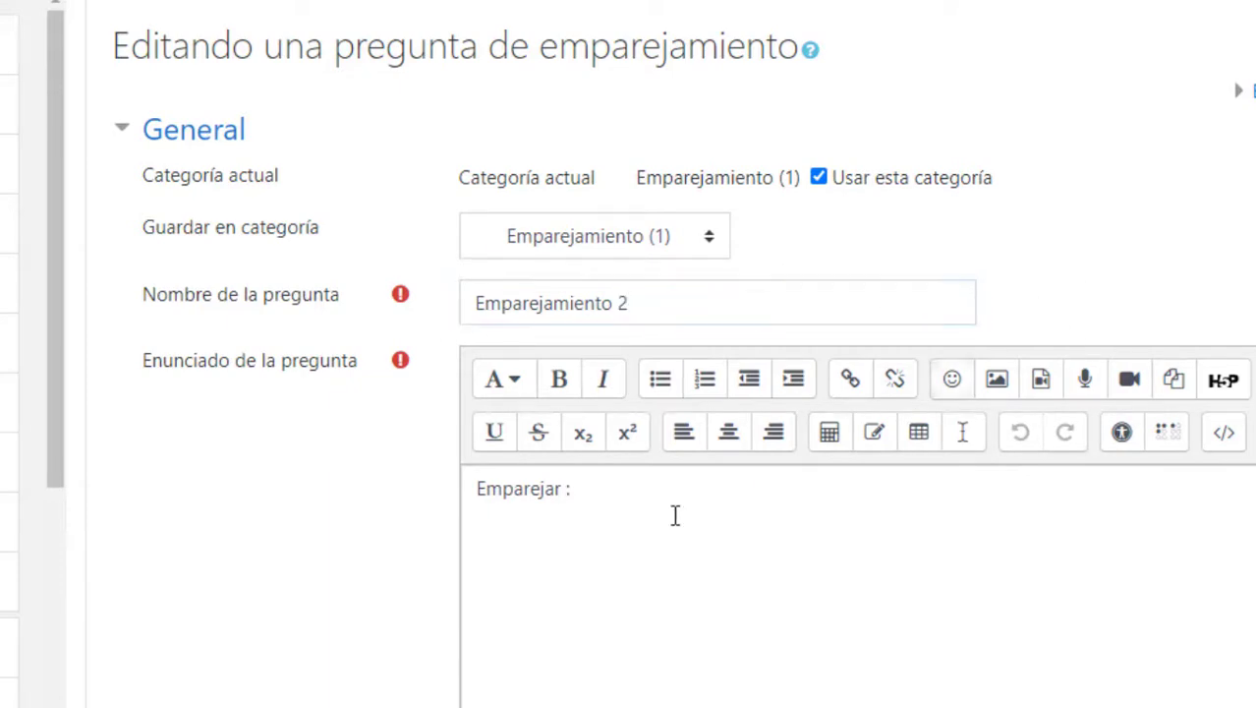
Step: Change the first matching pair to the question "Dividir" with the answer "/"
scroll(620, 530, down, 10)
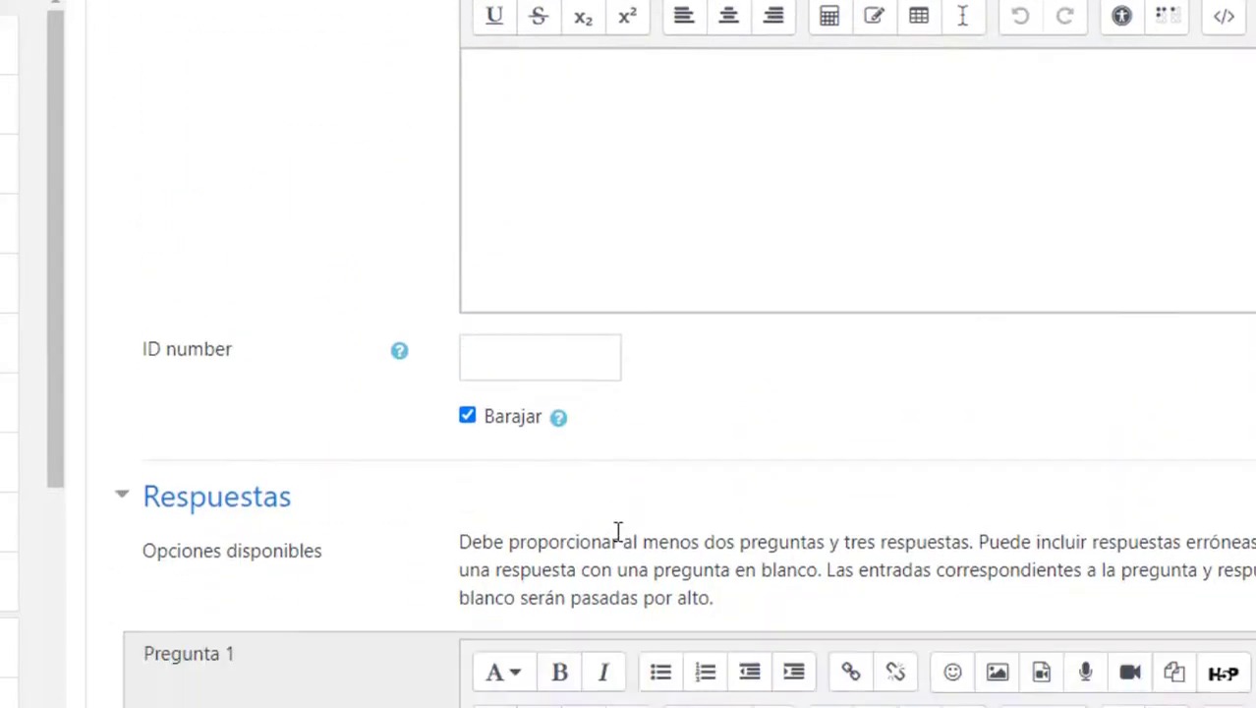
scroll(617, 531, down, 4)
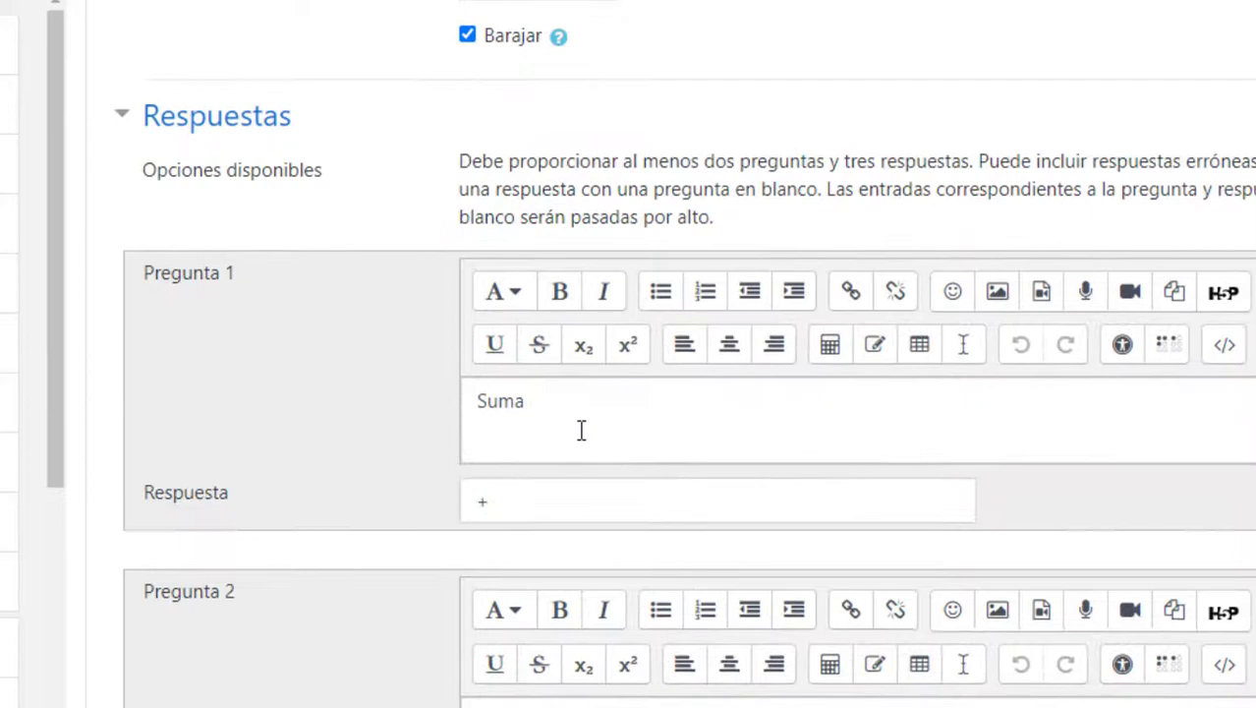
drag(580, 422, 309, 382)
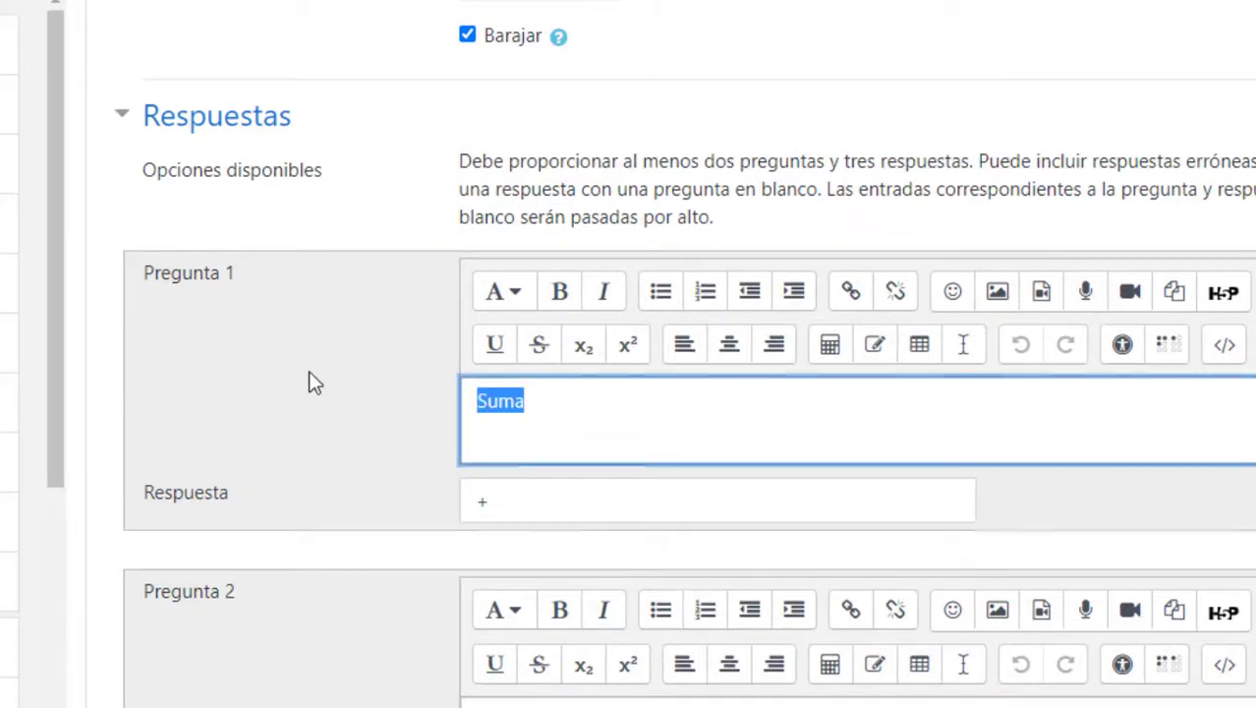
text(Divid)
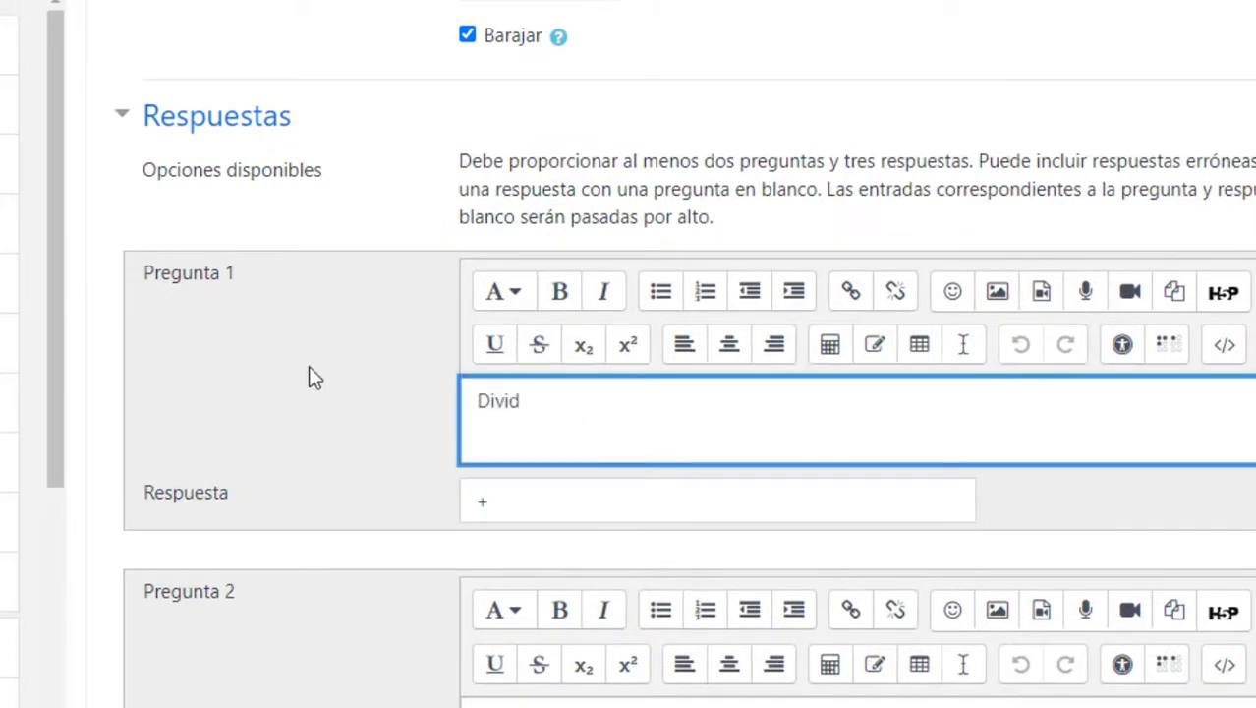
text(ir)
key(Tab)
text(/)
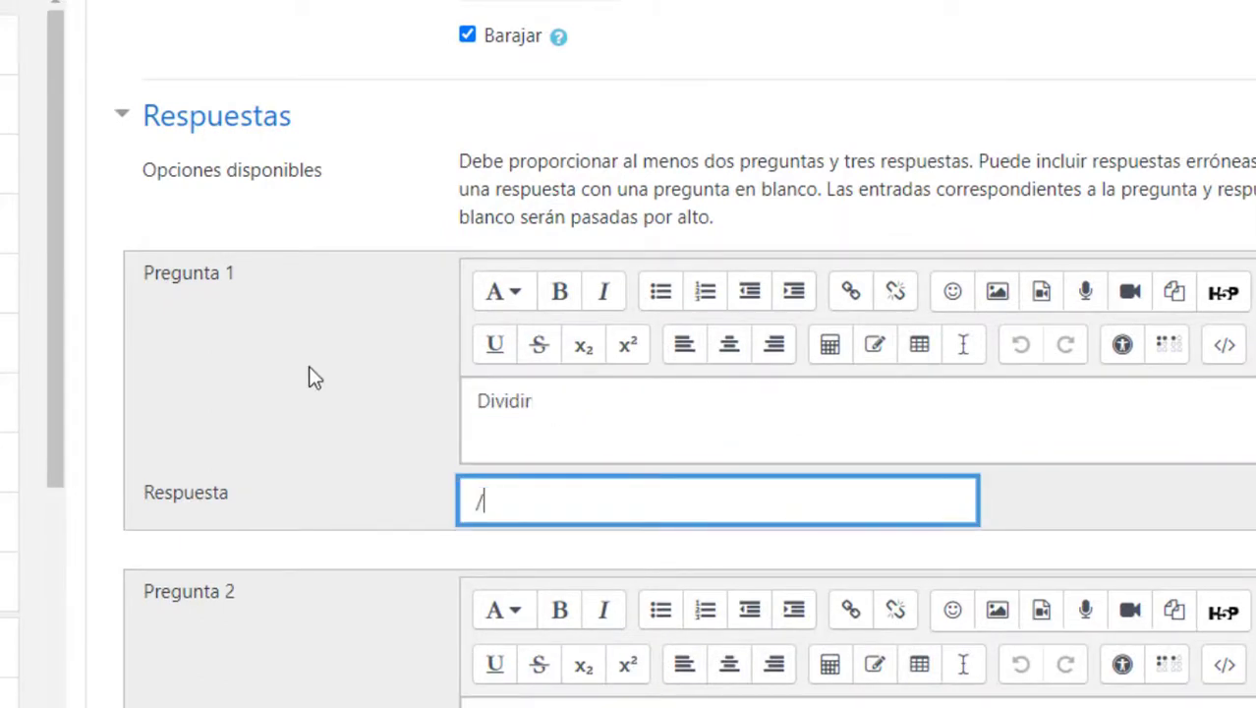
Step: Change the second matching pair to the question "Suma" with the answer "+"
scroll(547, 494, down, 4)
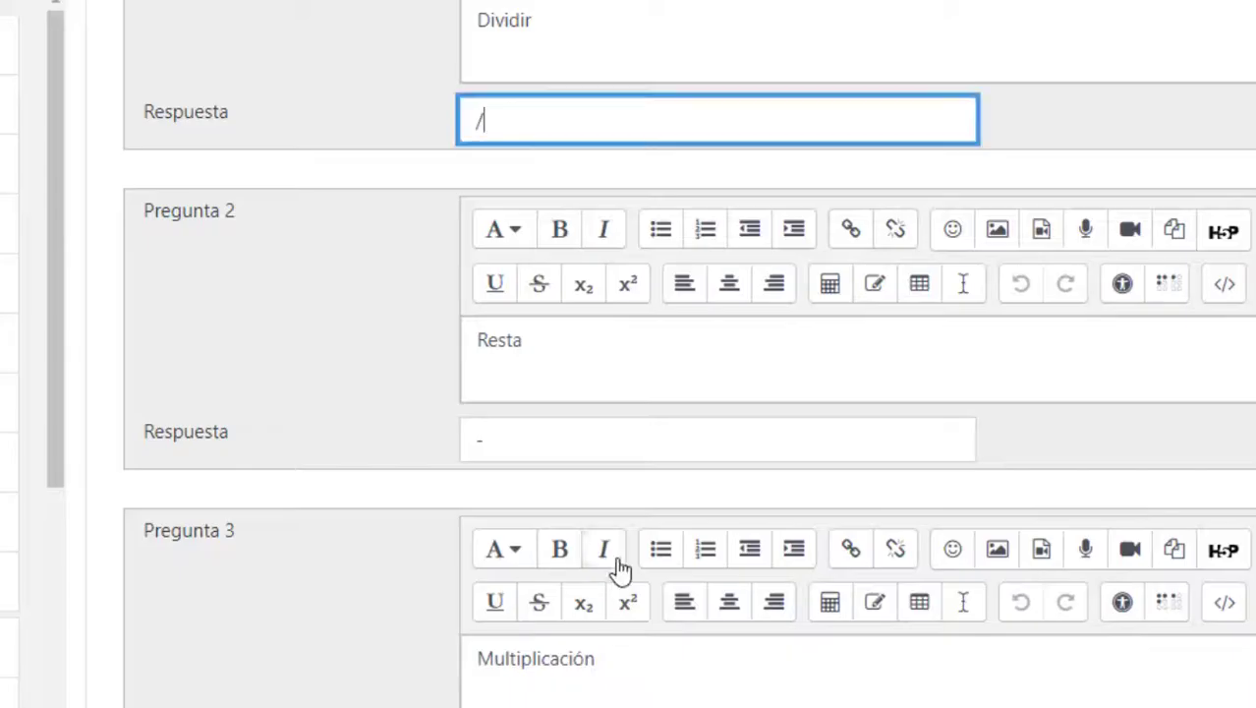
scroll(629, 565, down, 3)
scroll(644, 423, up, 3)
scroll(668, 442, up, 3)
drag(641, 586, 294, 569)
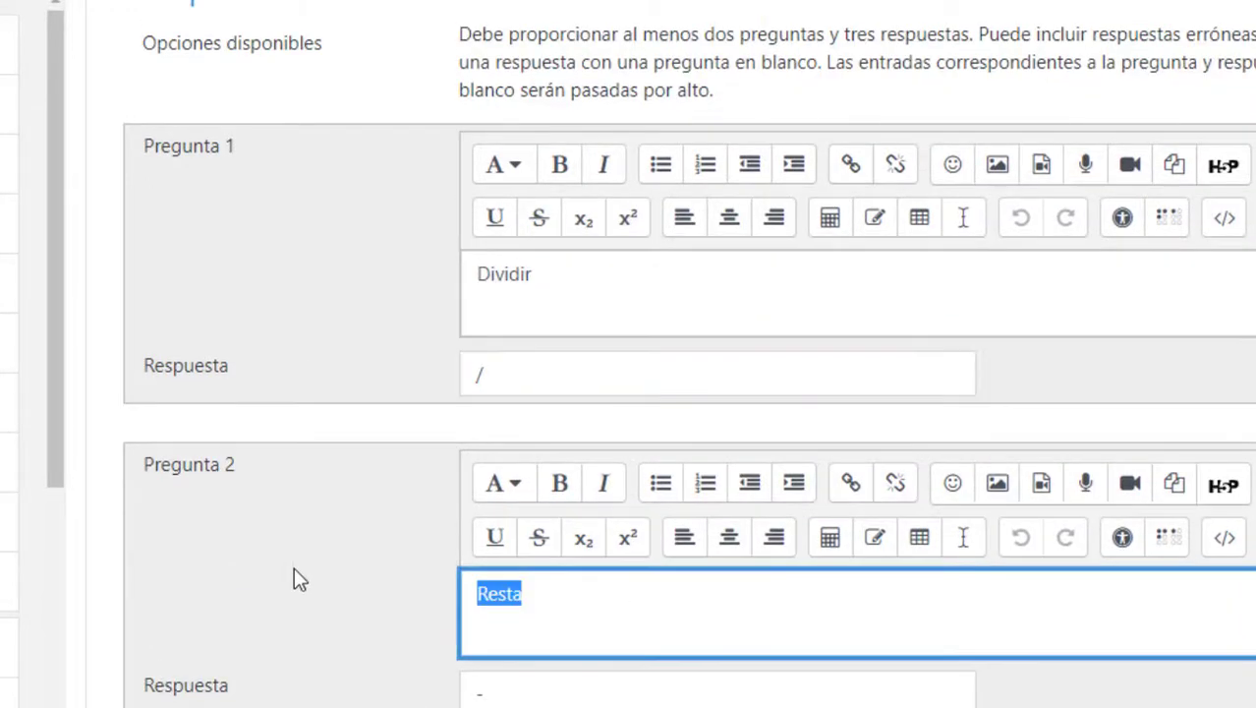
text(Sumar)
key(Tab)
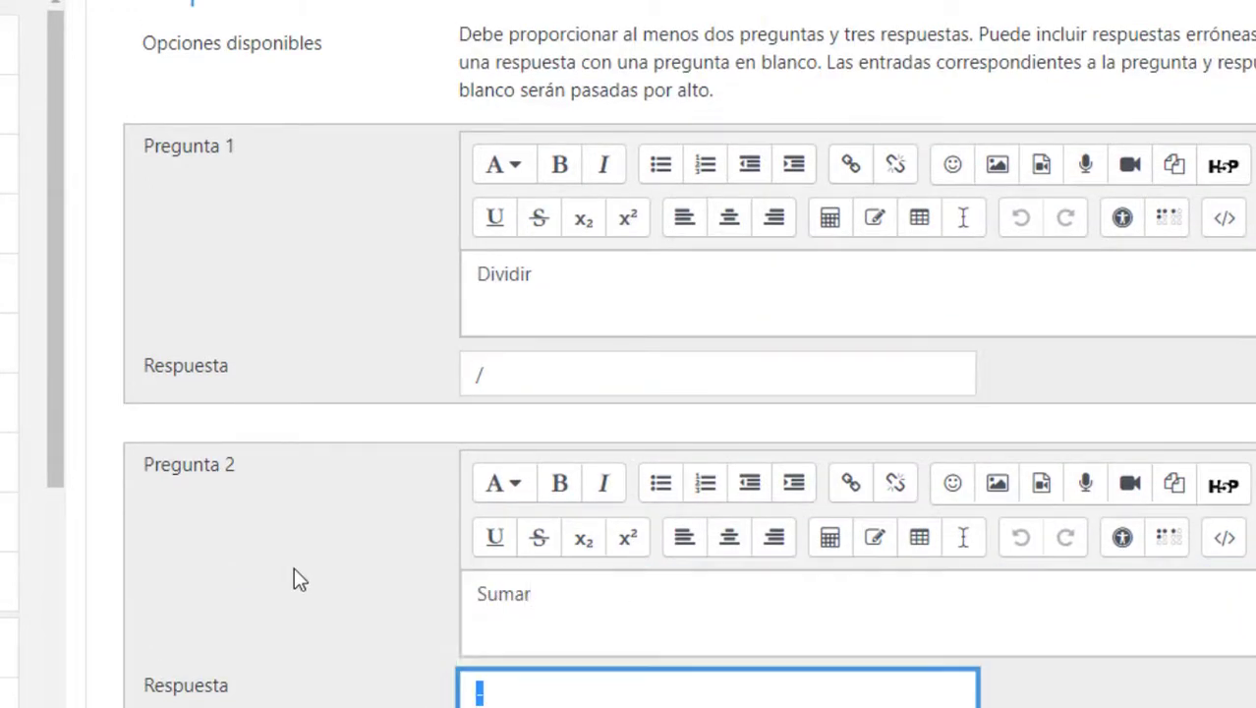
text(+)
click(568, 598)
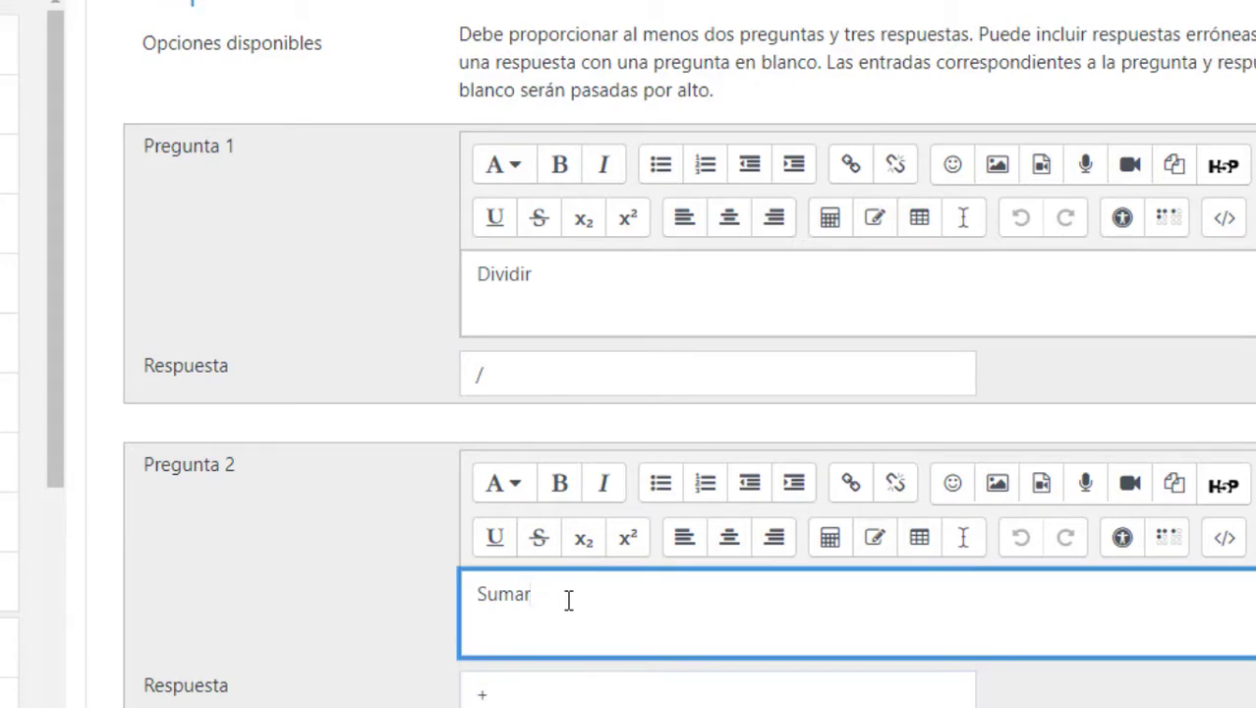
Step: Change the third matching pair to the question "Resta" with the answer "-" and save the question
scroll(568, 599, down, 5)
drag(598, 405, 202, 362)
text(Resta)
key(Tab)
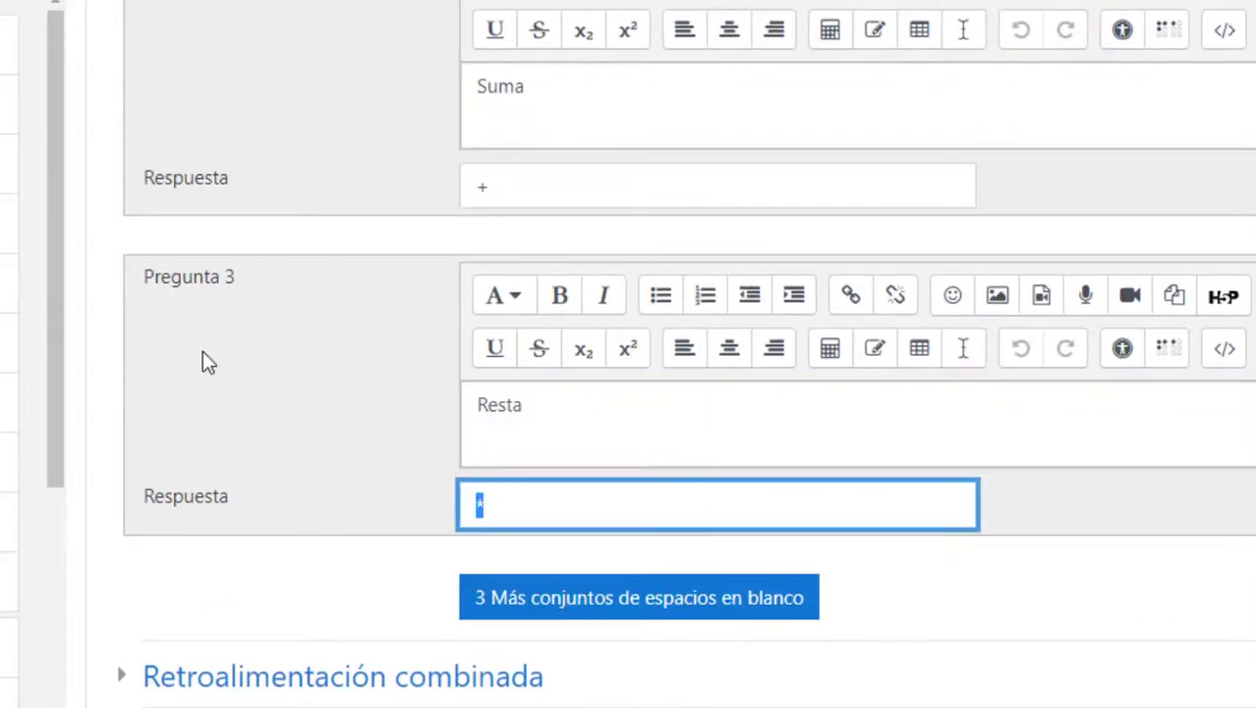
text(-)
scroll(314, 401, down, 5)
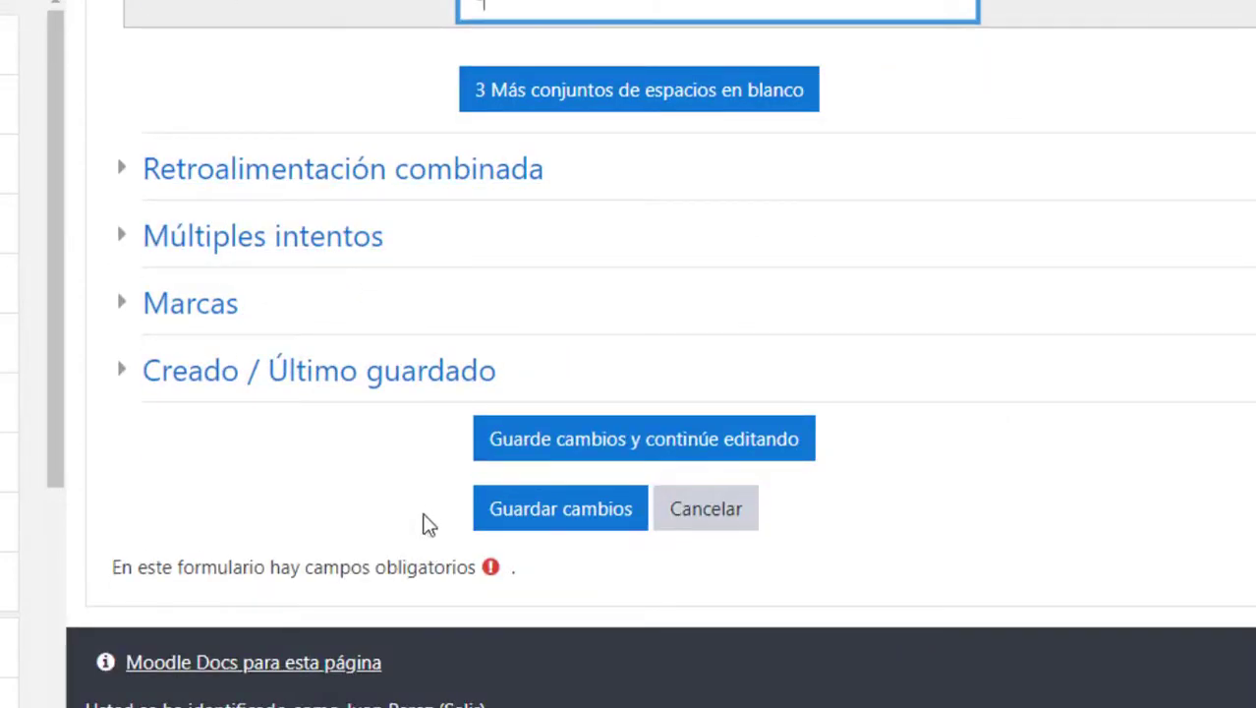
click(534, 507)
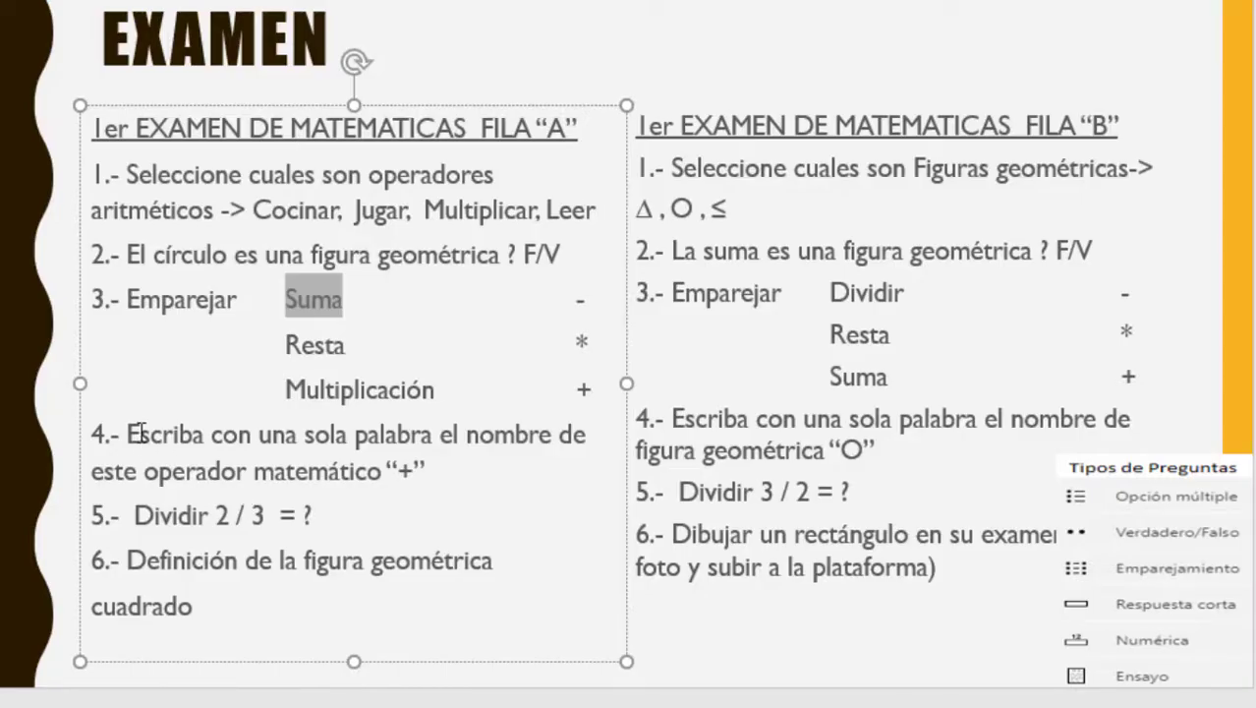
Step: Copy the wording of row A's question 4, without its number, from the PowerPoint exam slide
click(127, 433)
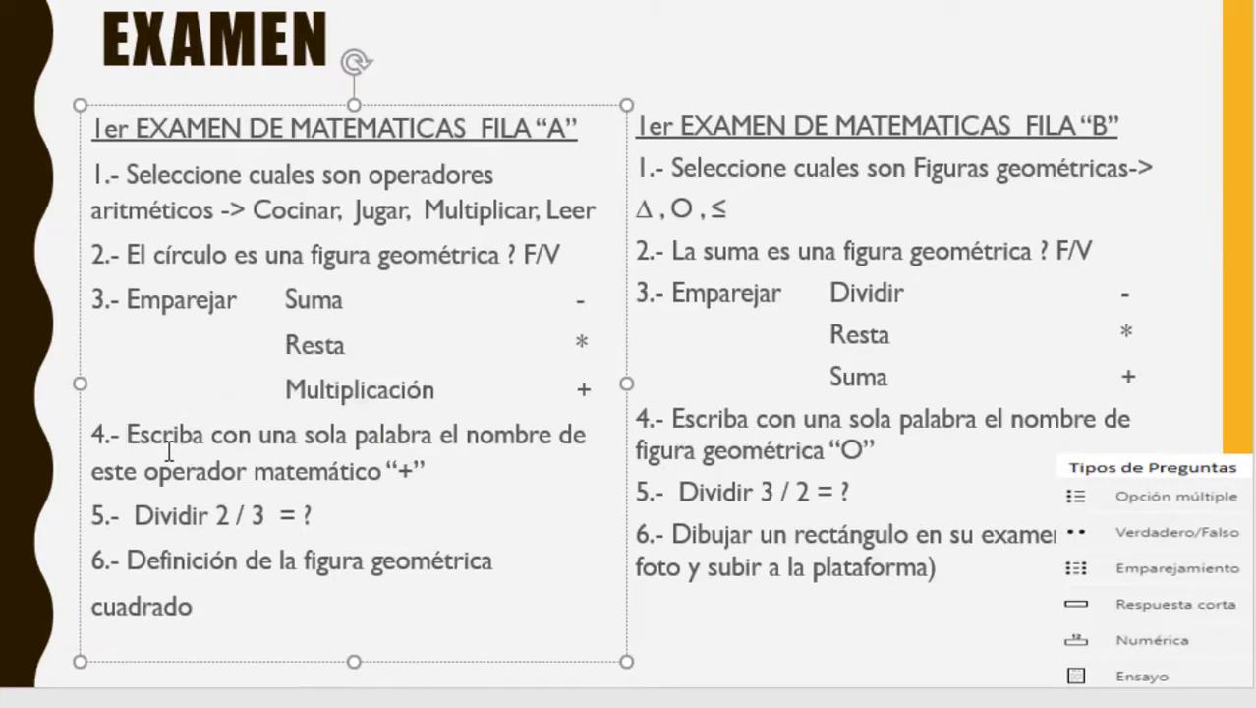
drag(127, 434, 407, 464)
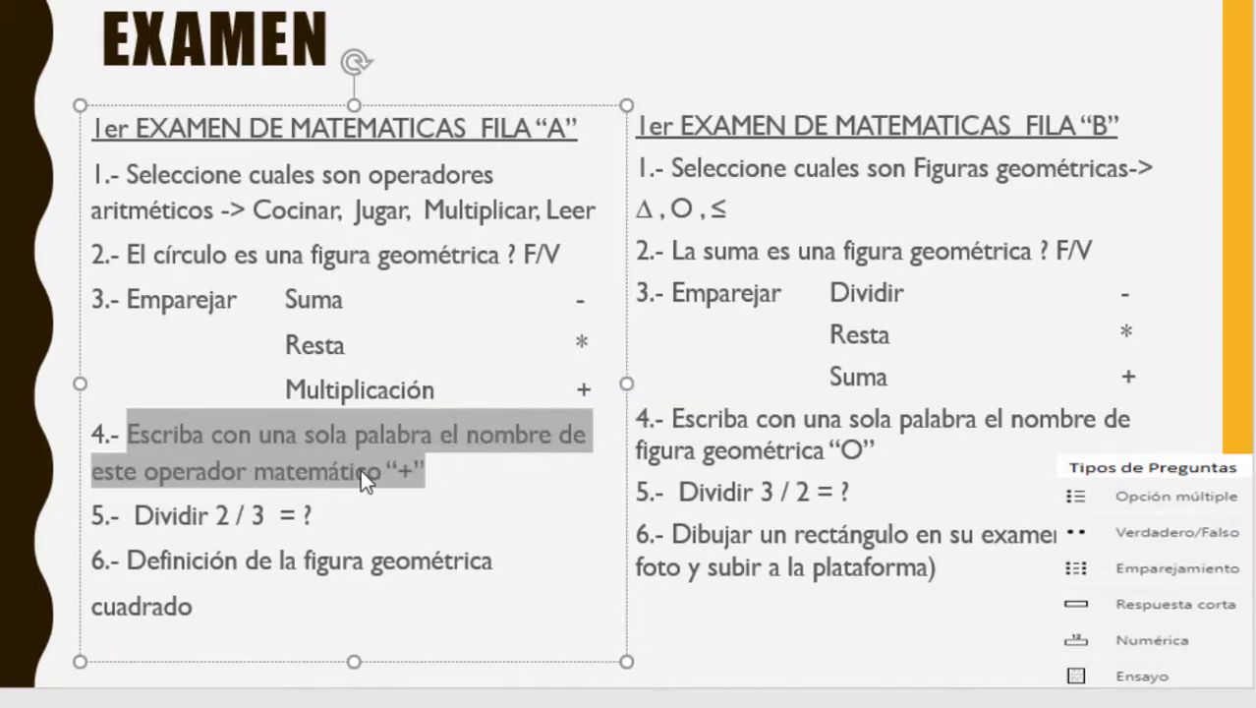
right_click(393, 462)
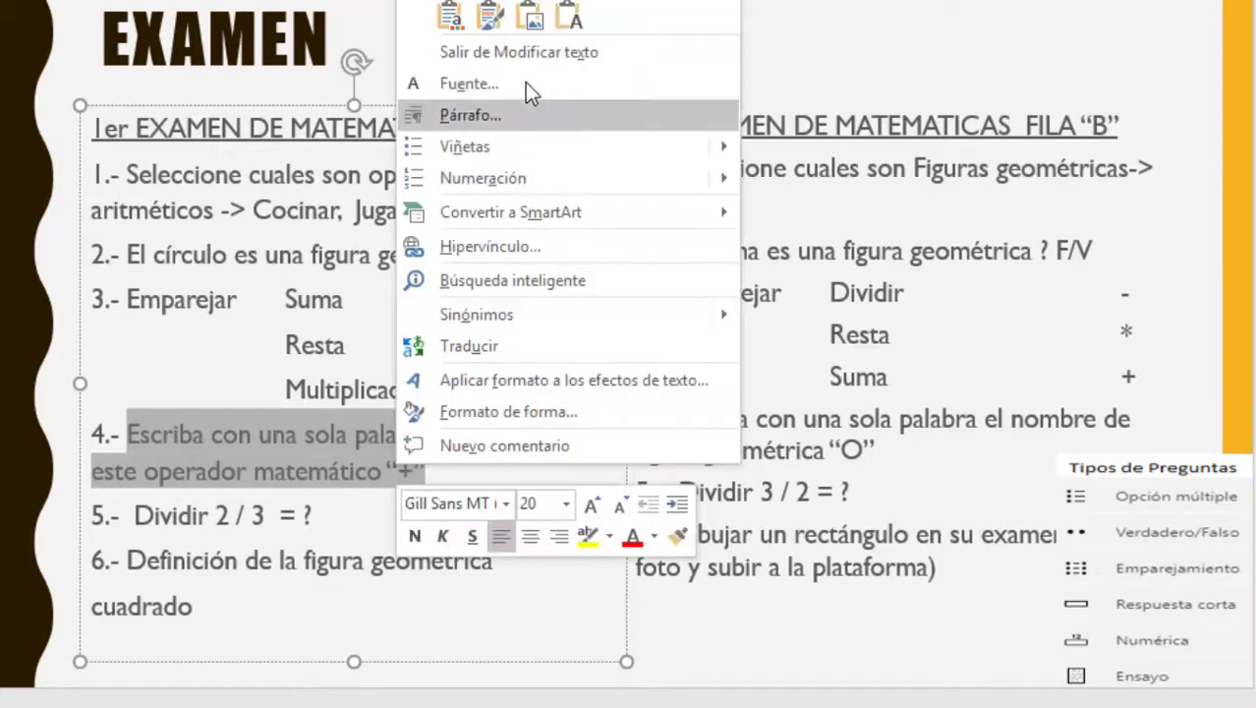
key(Escape)
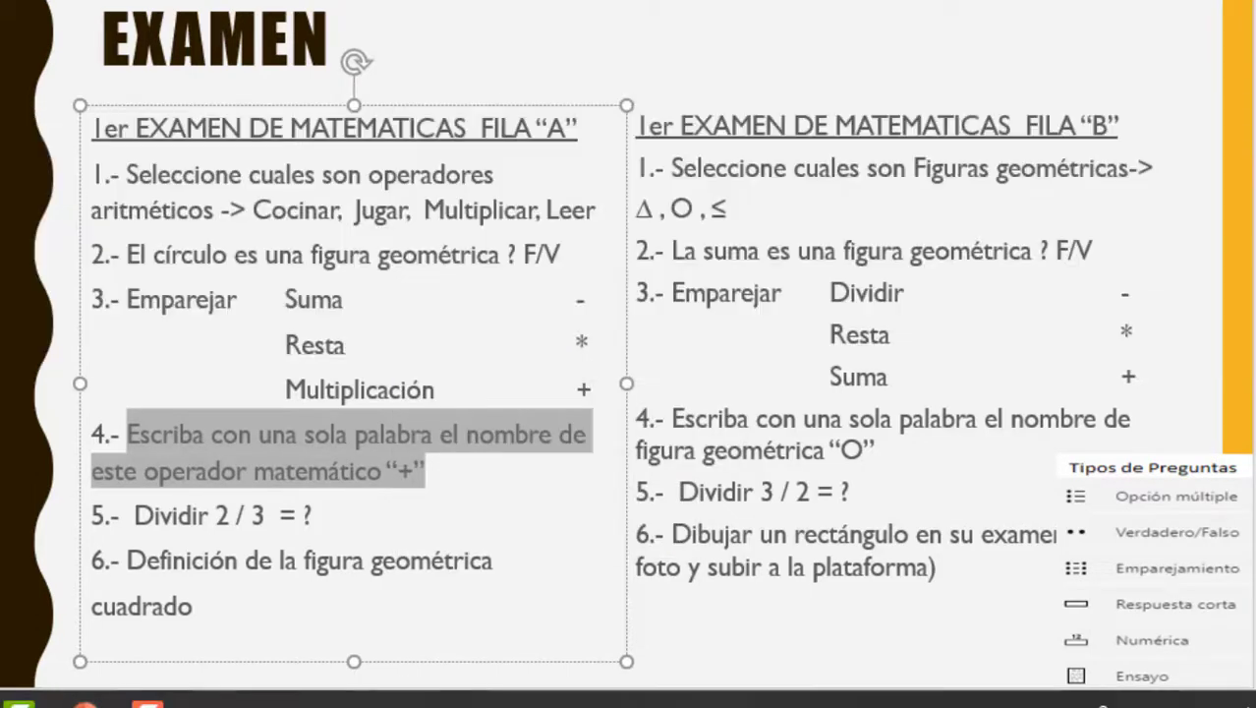
Step: Switch back to Moodle and select the question bank category "Respuesta Corta"
key(alt+Tab)
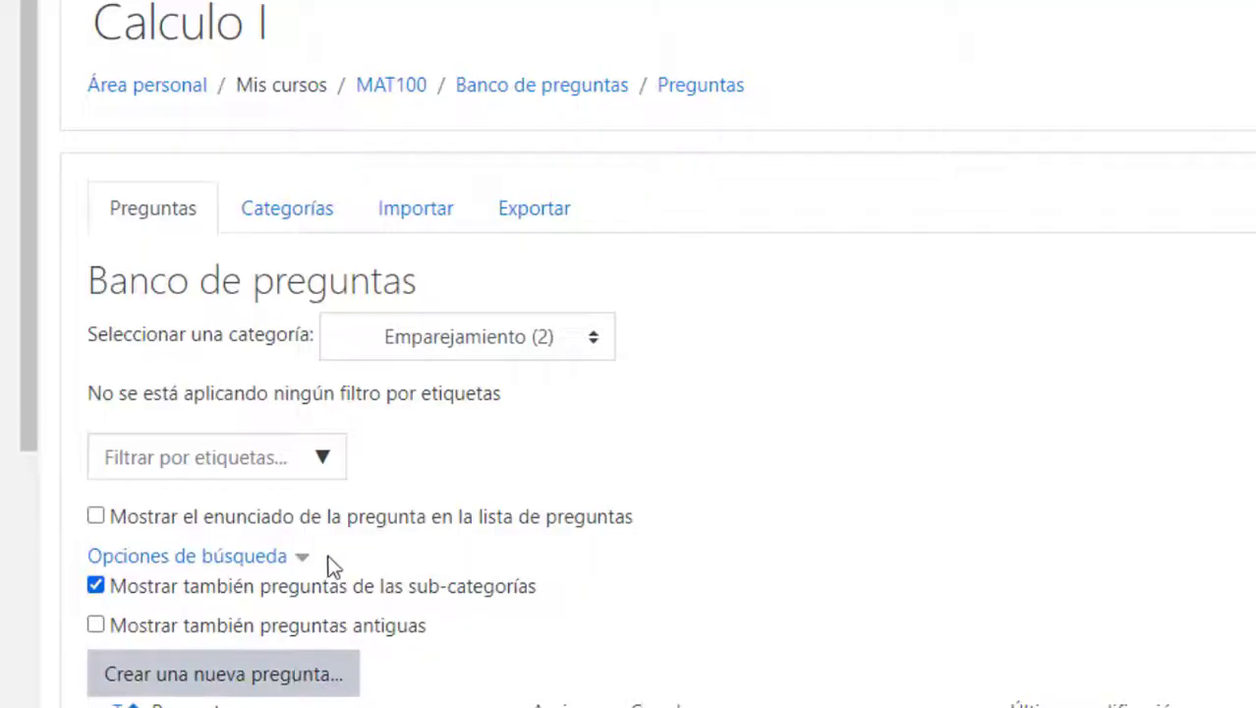
scroll(418, 454, down, 3)
scroll(518, 158, up, 1)
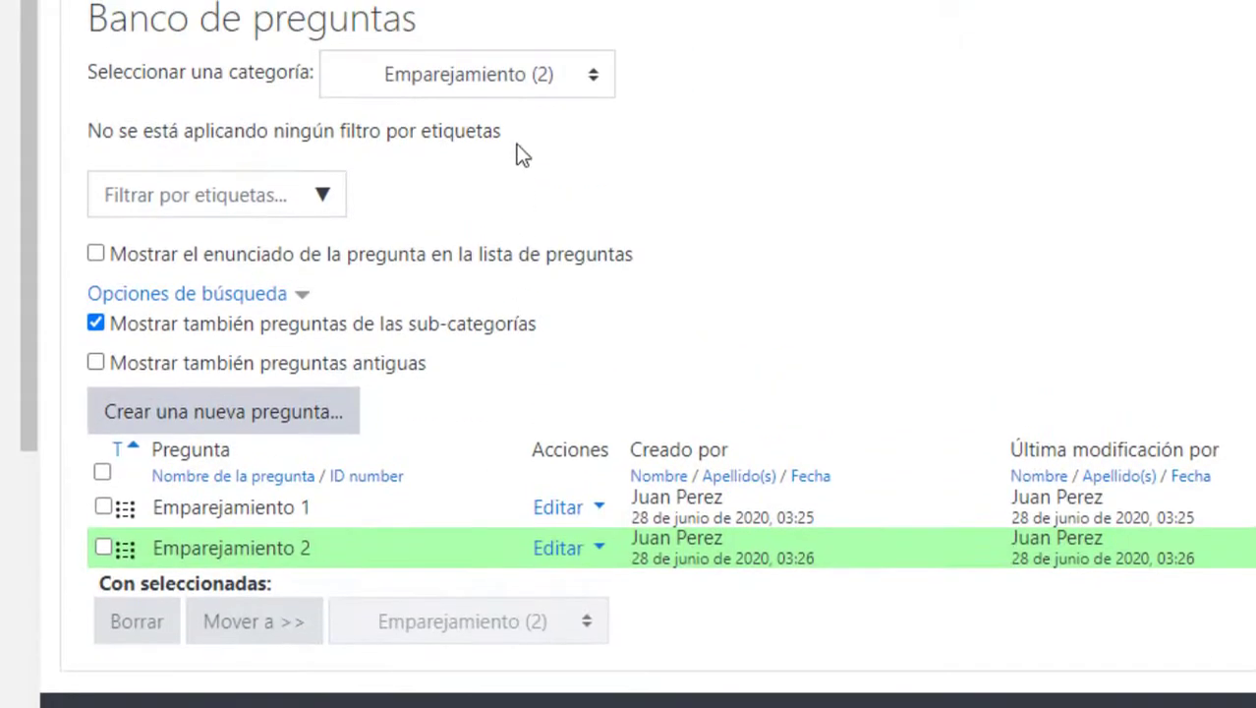
click(525, 87)
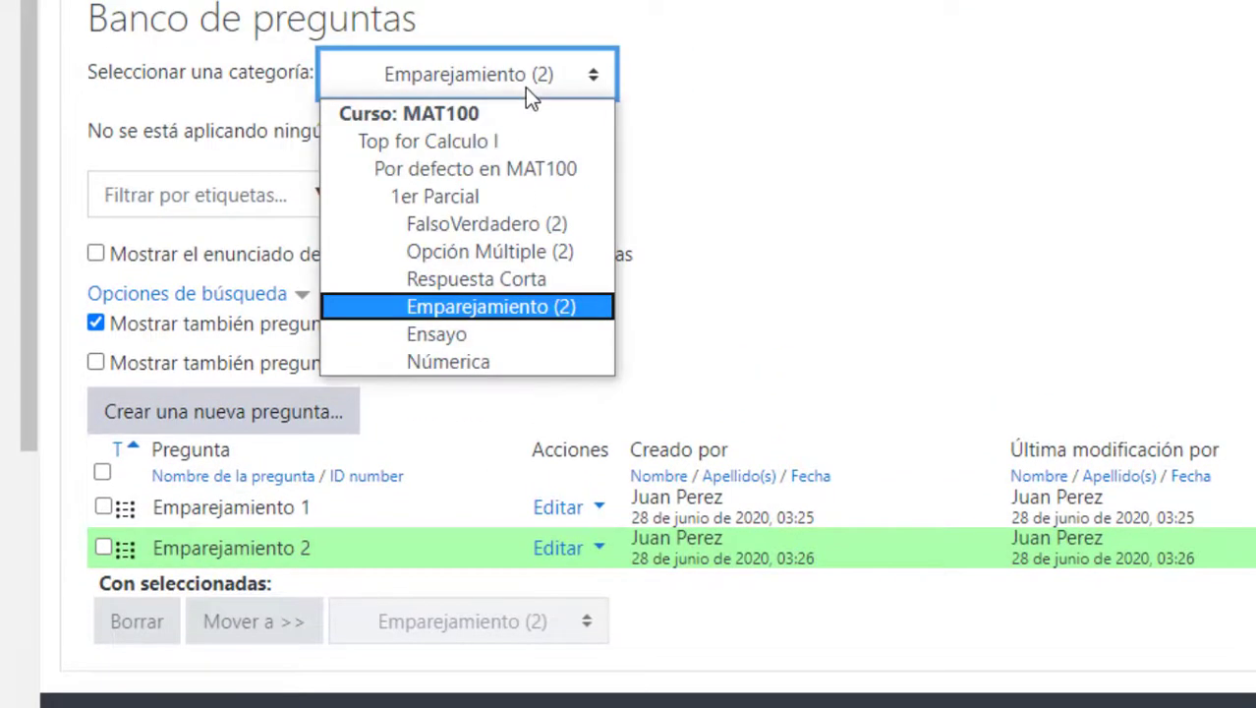
click(531, 280)
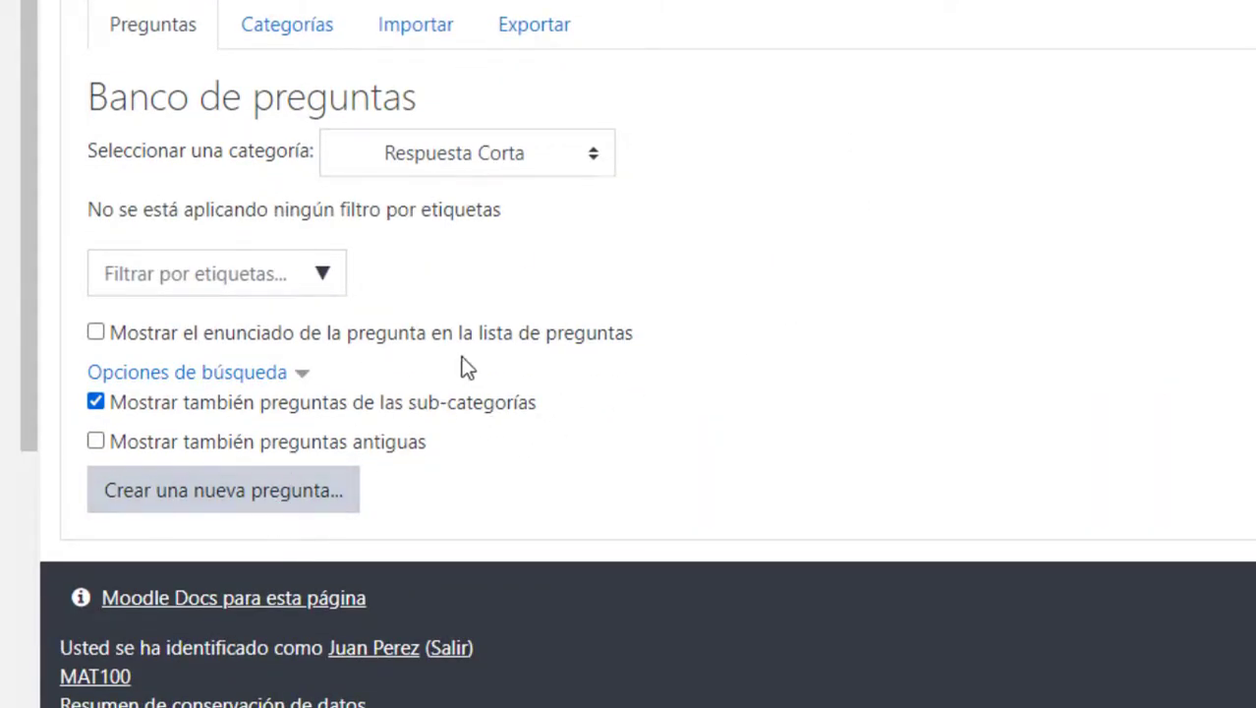
Step: Create a new question of the type "Respuesta corta" in this category
click(308, 500)
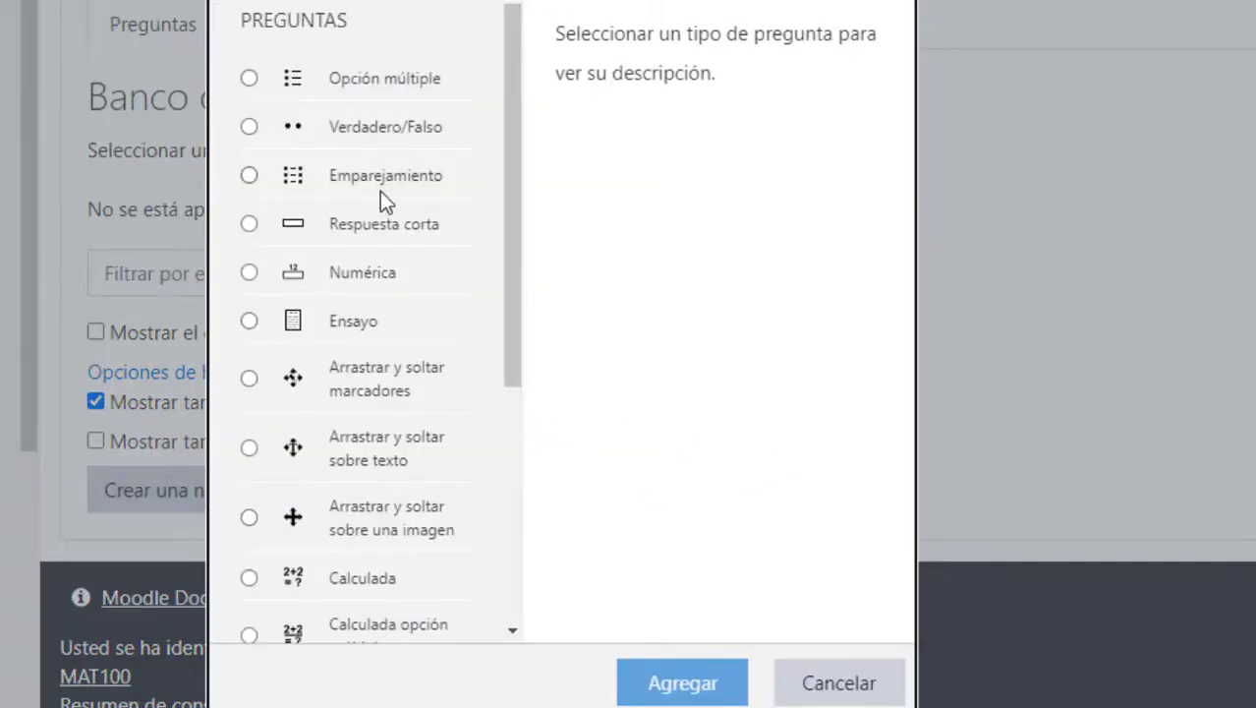
click(372, 222)
click(654, 682)
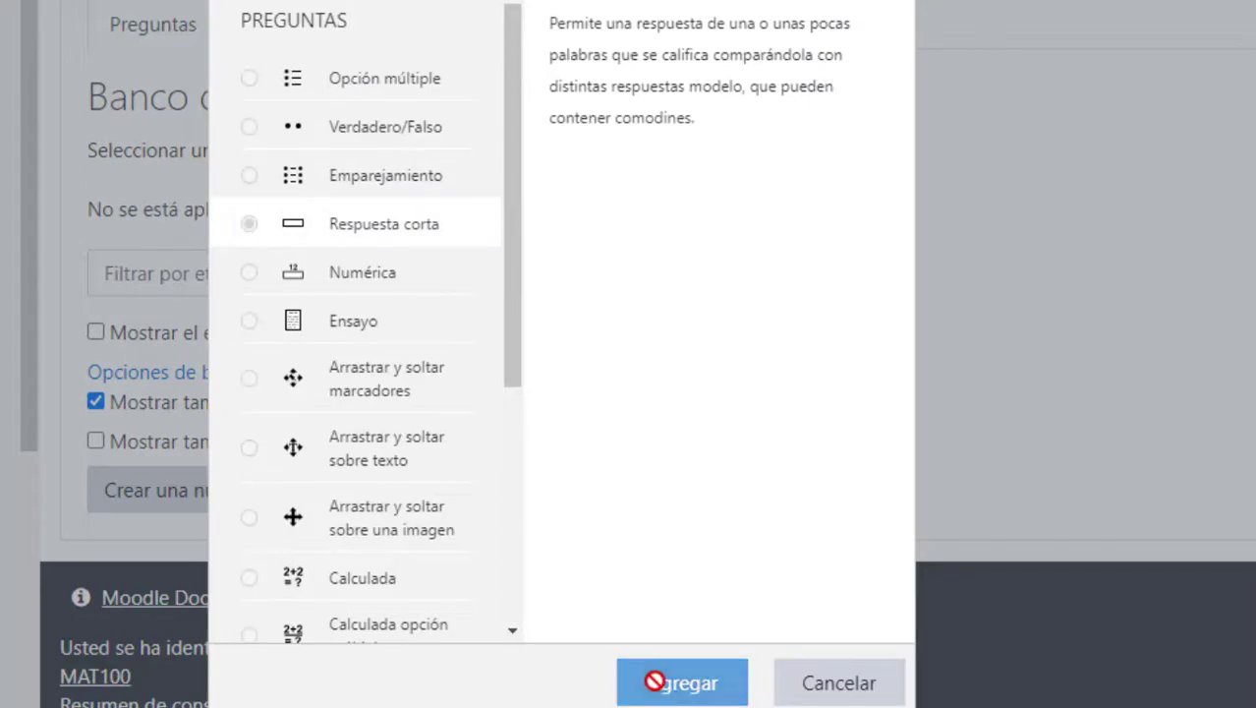
click(671, 678)
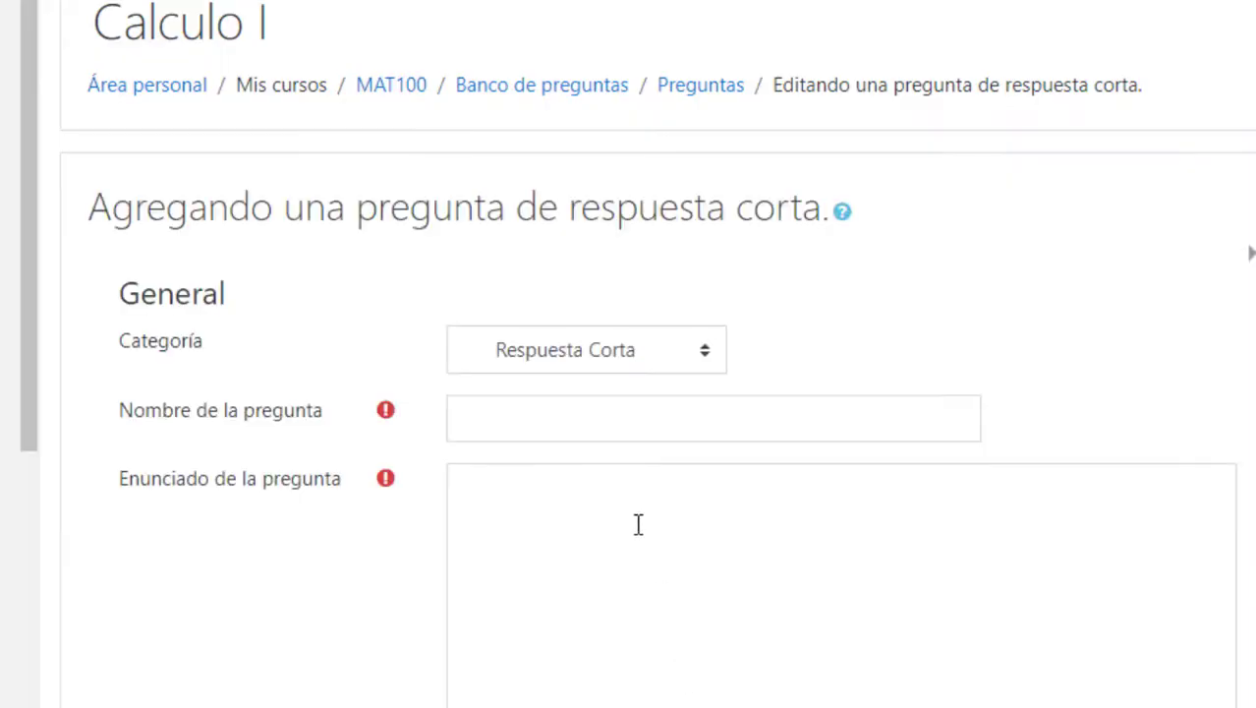
Step: Name the question "Respuesta Corta 1" and enter the statement "Escriba con una sola palabra el nombre de este operador matemático “+”"
click(611, 413)
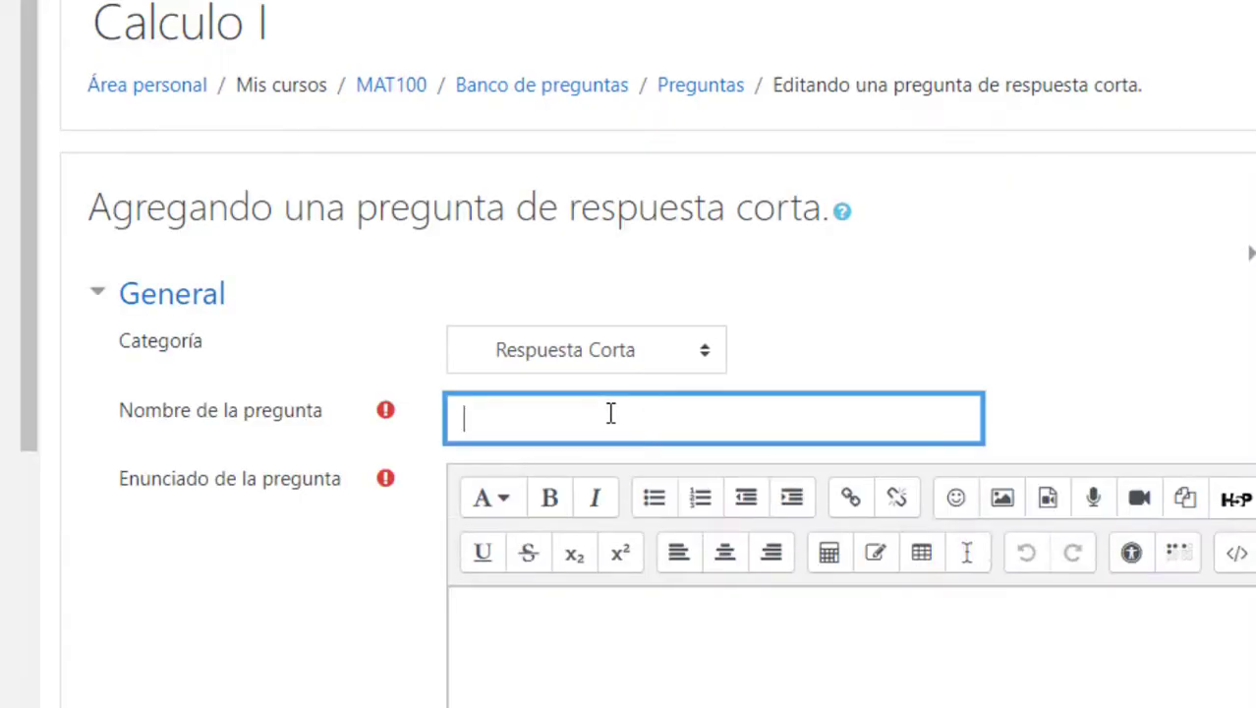
text(Respuesta )
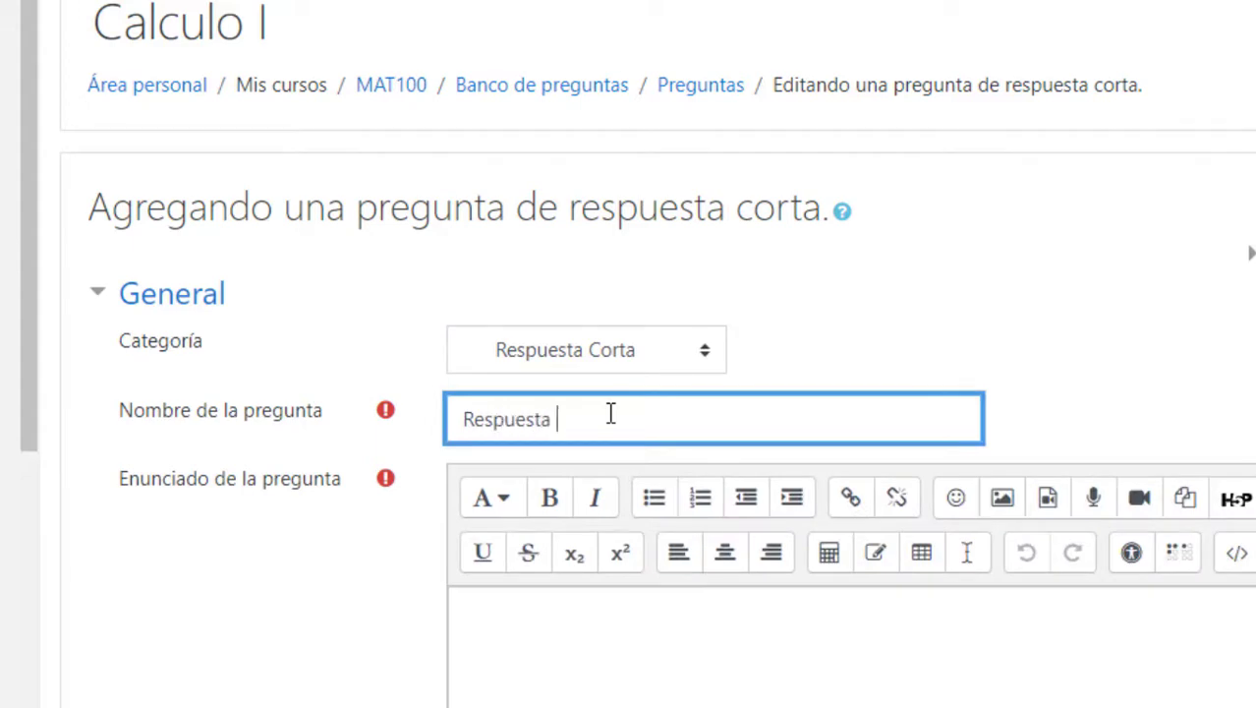
text(Corta 1)
scroll(688, 392, down, 5)
click(620, 275)
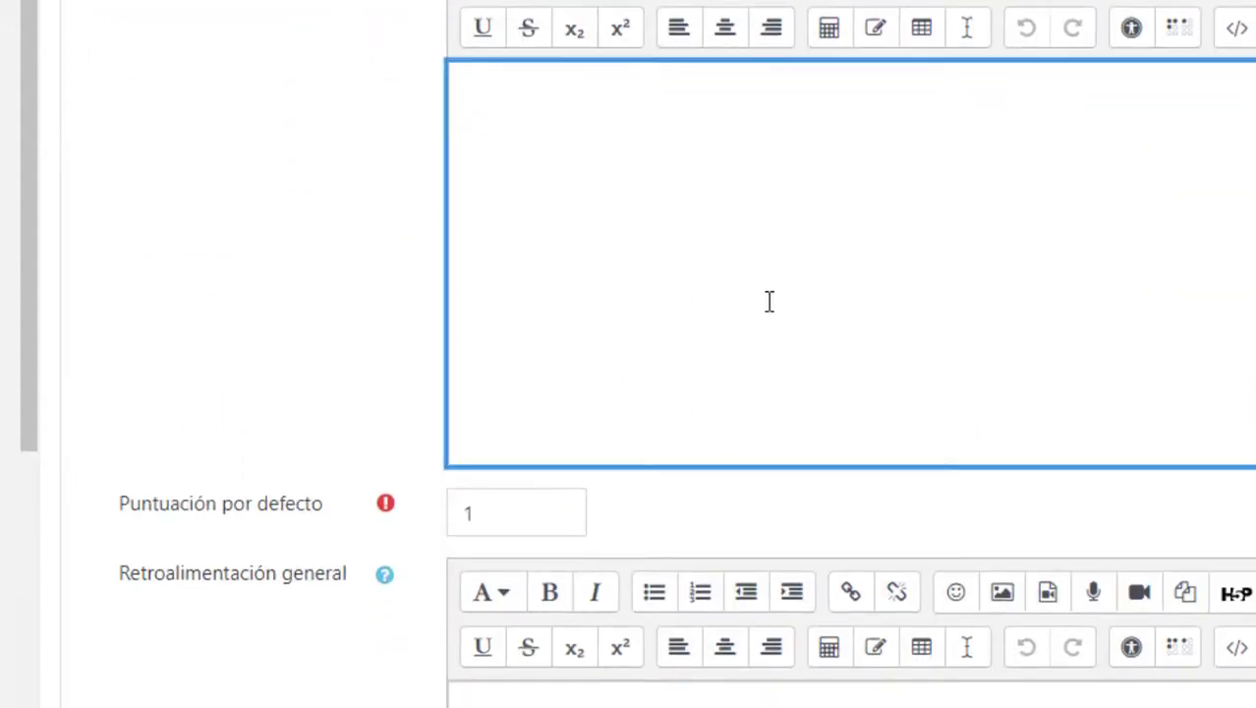
text(Escriba con una sola palabra el nombre de este operador matemático "+")
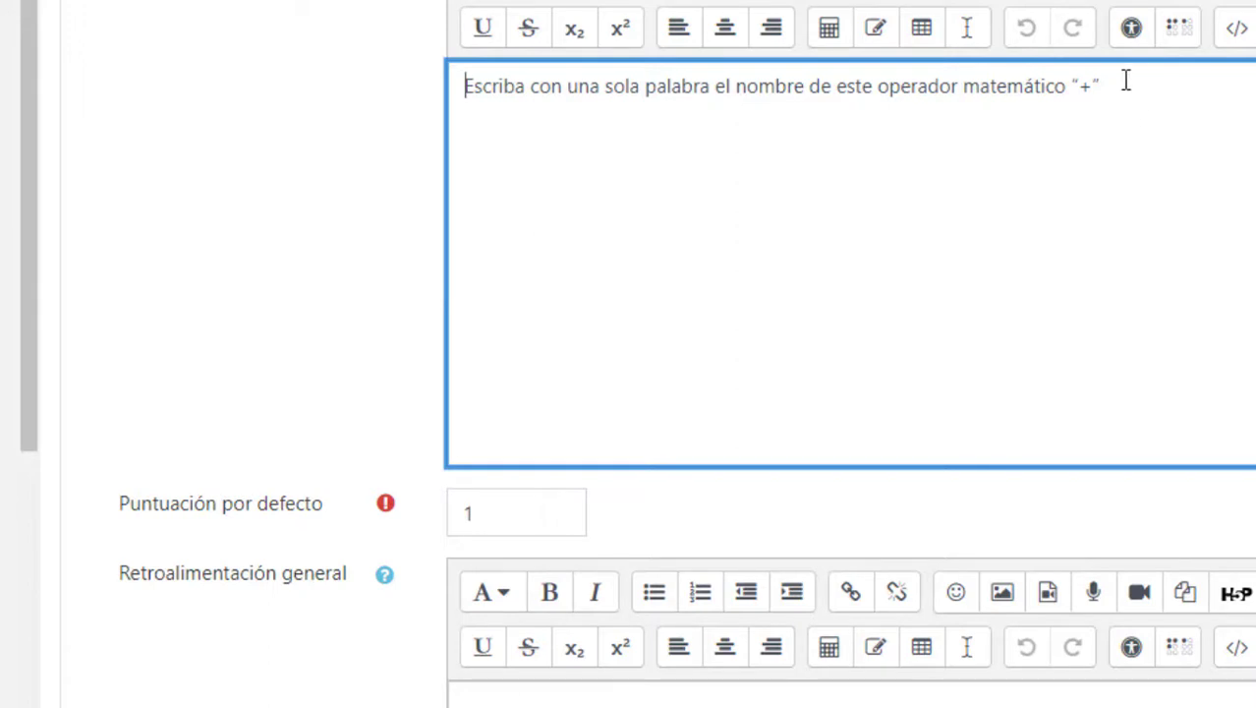
click(1094, 85)
Step: Enter the general feedback "Algún detalle sobre la respuesta correcta..." for the short-answer question
scroll(729, 299, down, 3)
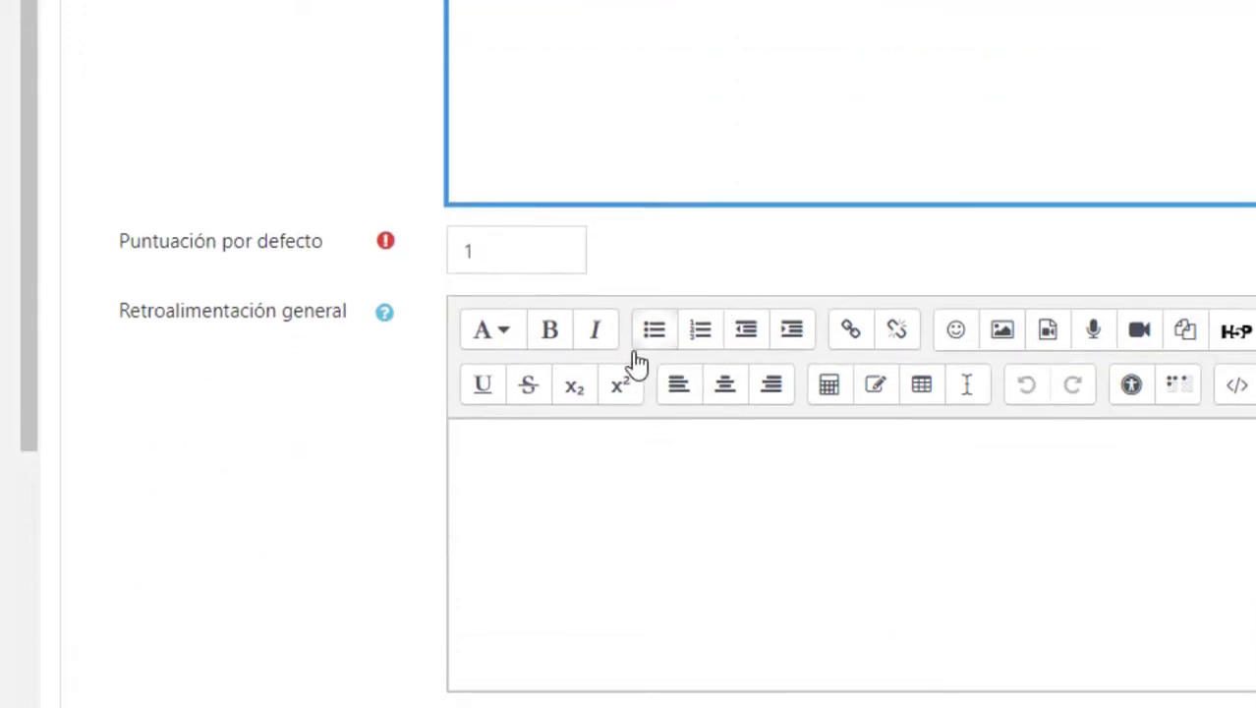
scroll(638, 365, down, 3)
click(559, 230)
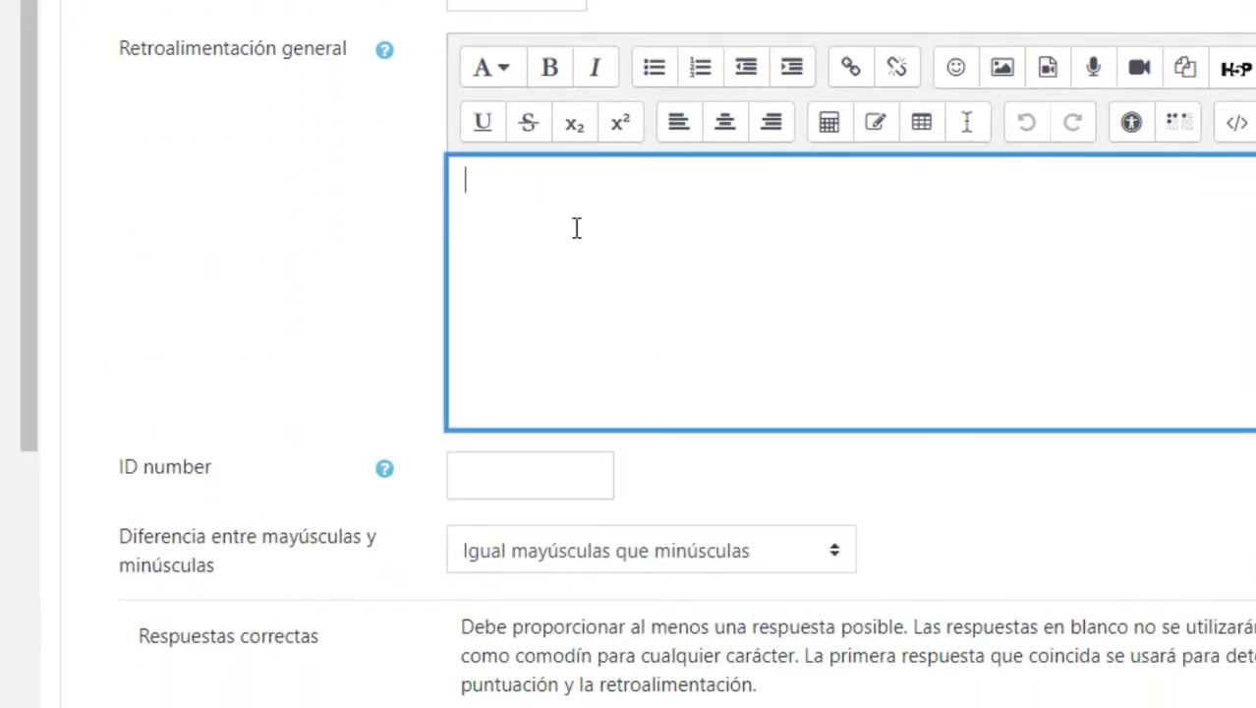
text(Algun deta)
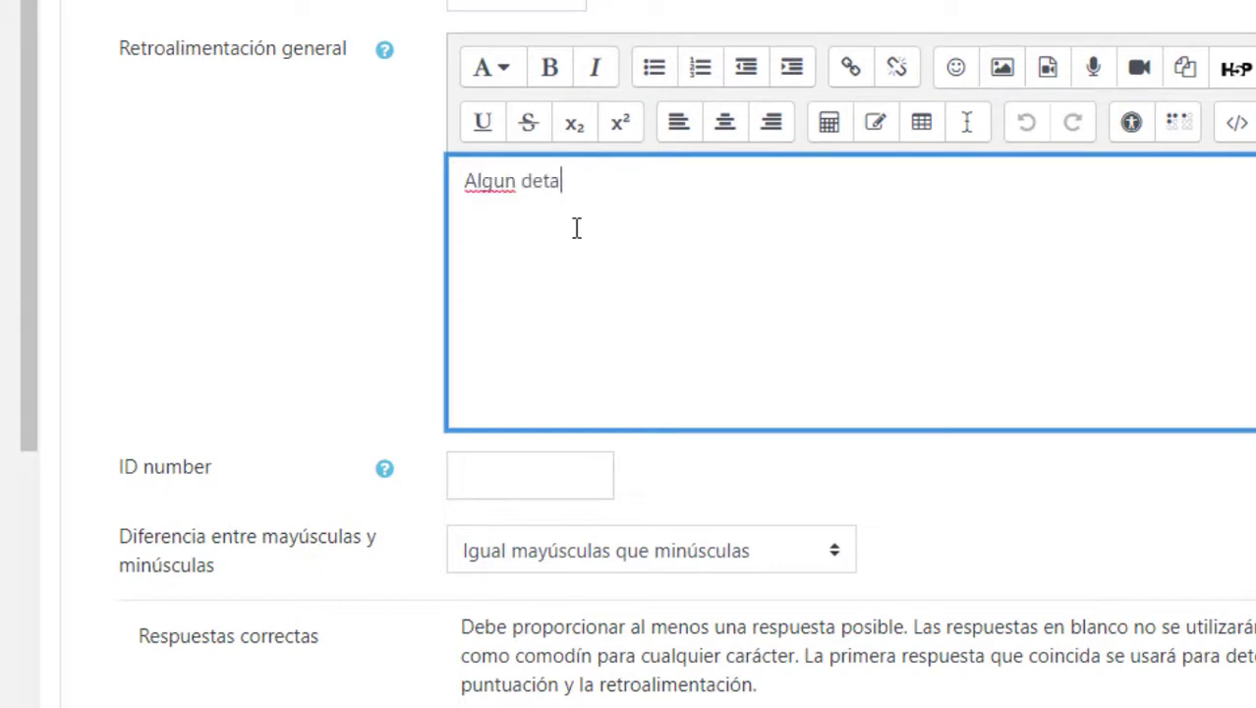
text(lle sobre)
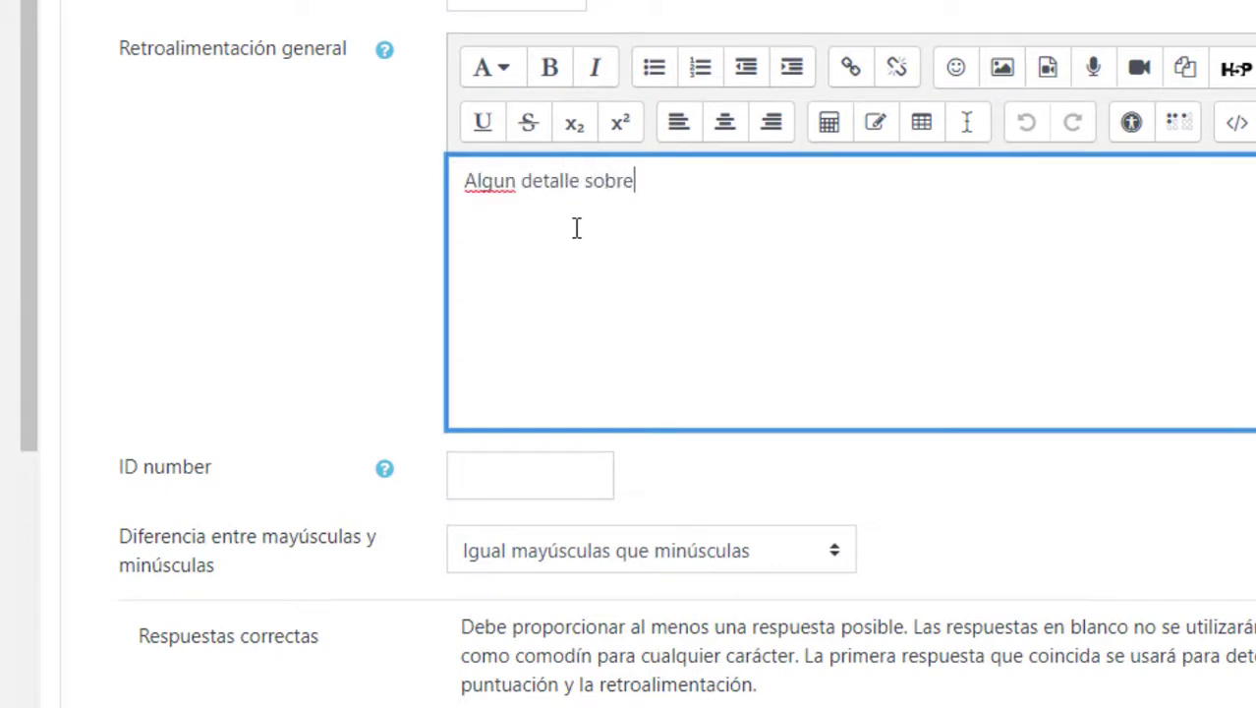
text( la respuesta correcta...)
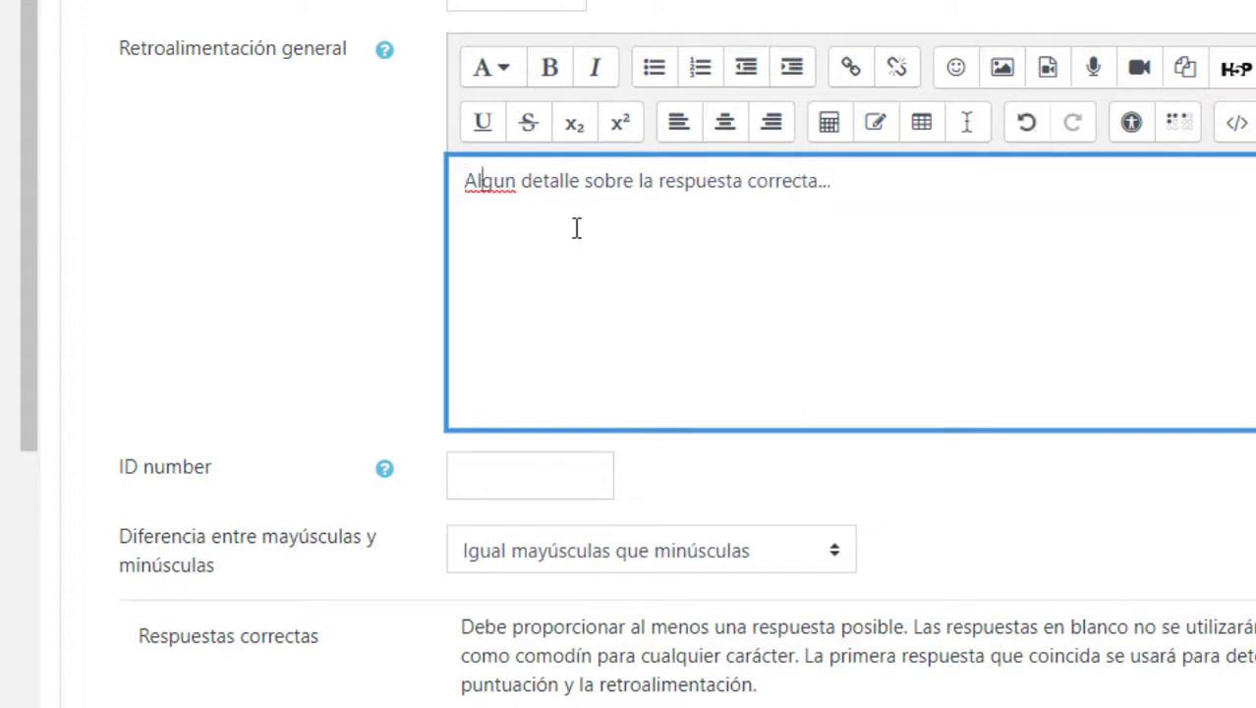
key(BackSpace)
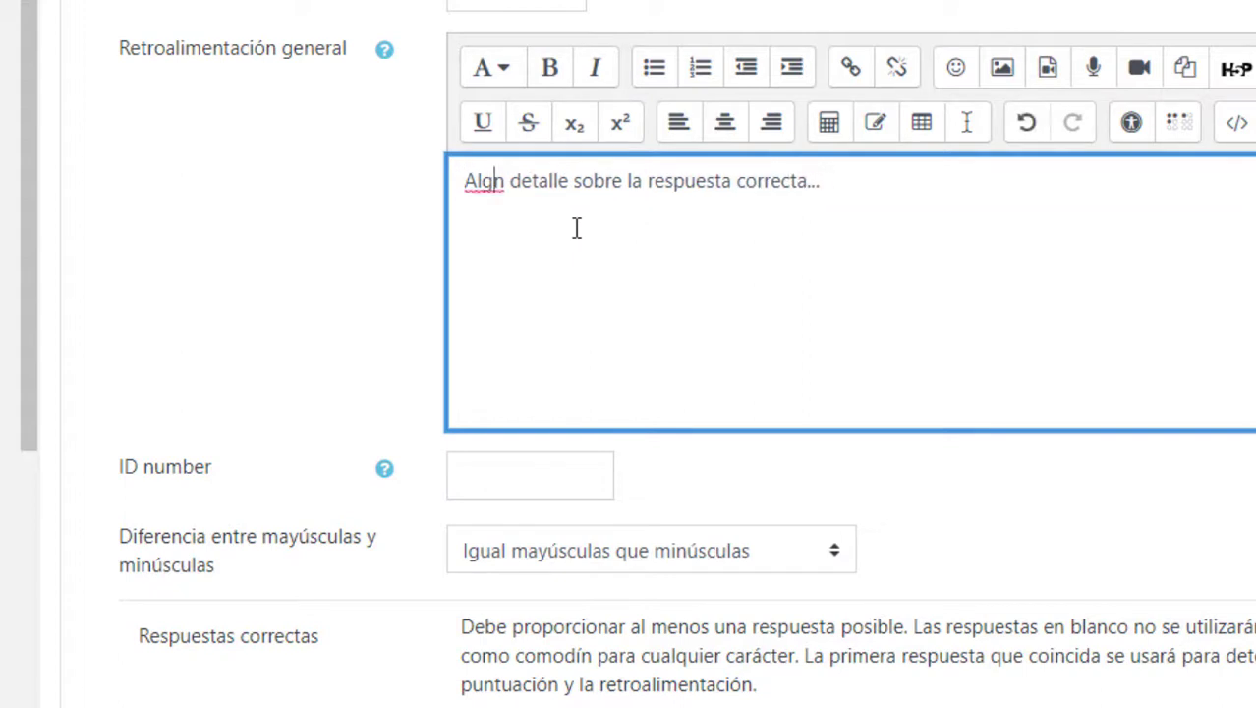
text(ú)
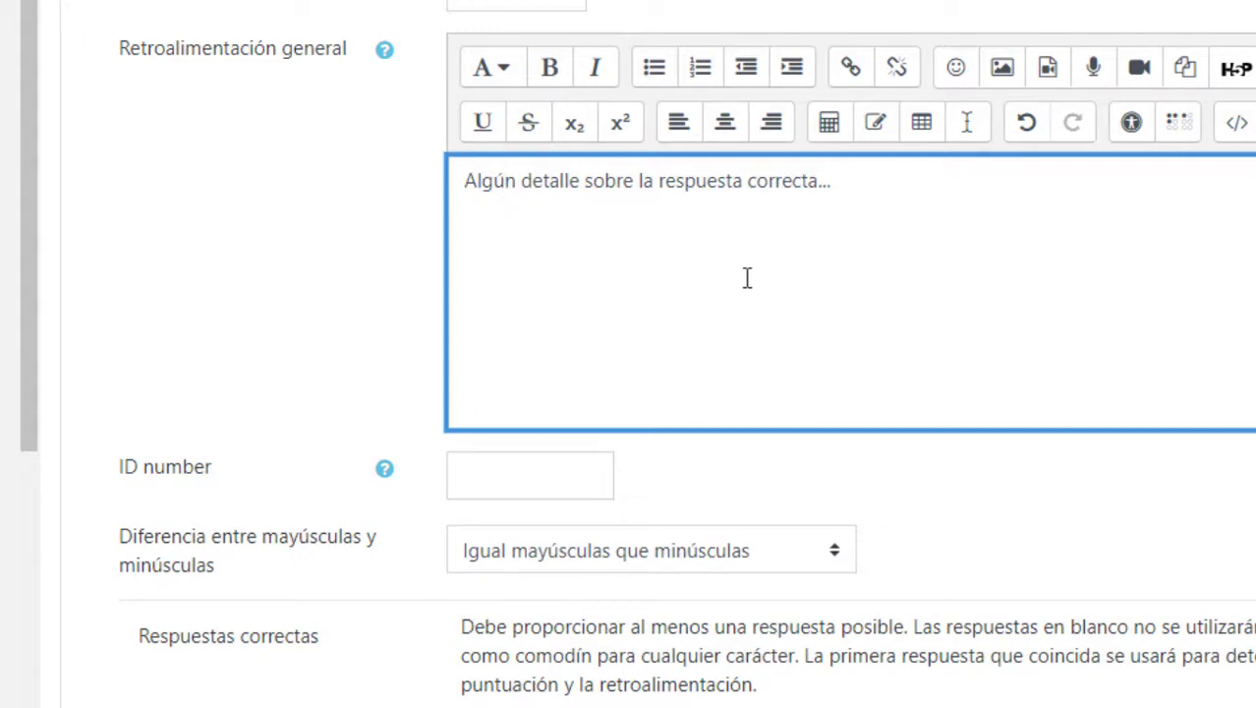
scroll(746, 275, up, 4)
scroll(497, 440, down, 3)
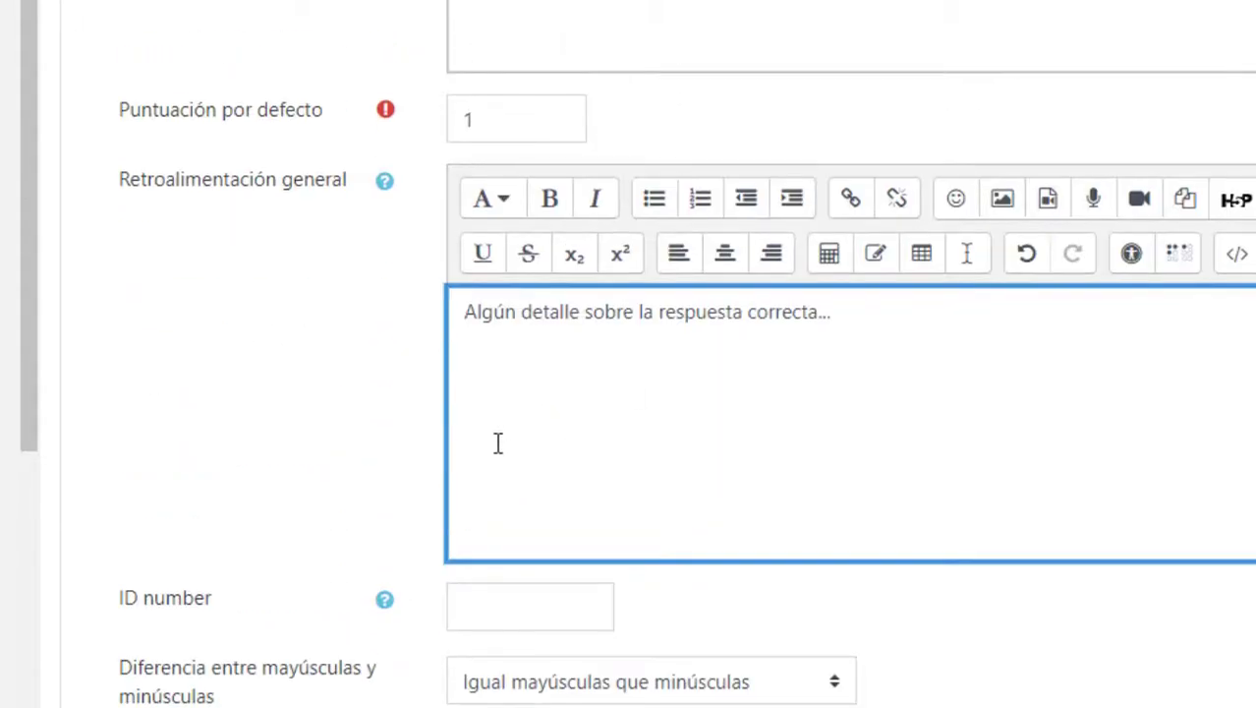
Step: Set the short-answer question's case sensitivity to "Igual mayúsculas que minúsculas"
click(642, 410)
scroll(641, 426, down, 5)
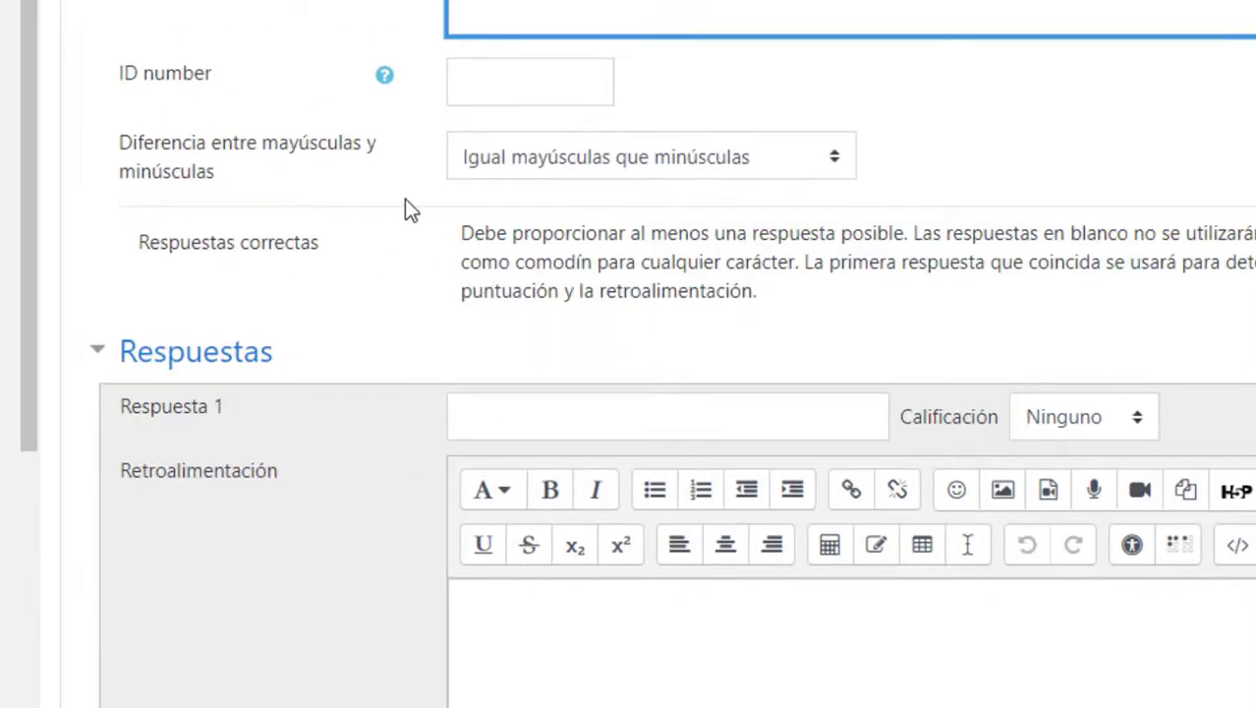
click(578, 167)
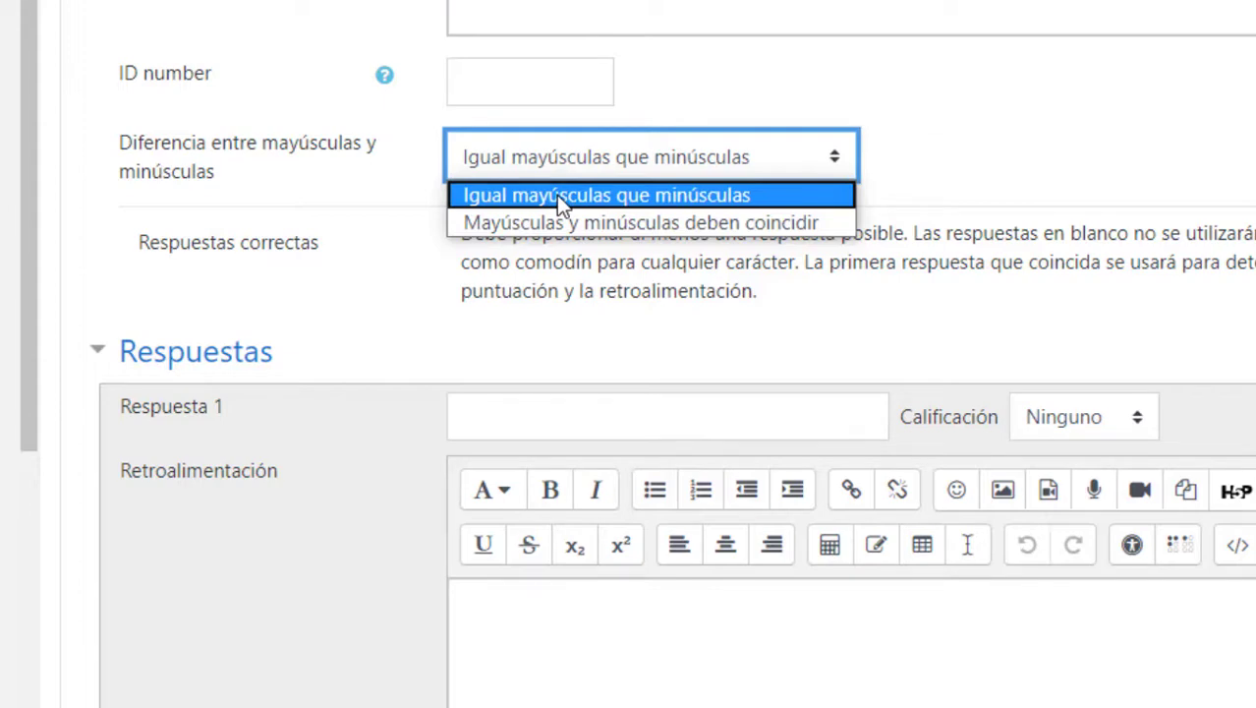
click(556, 195)
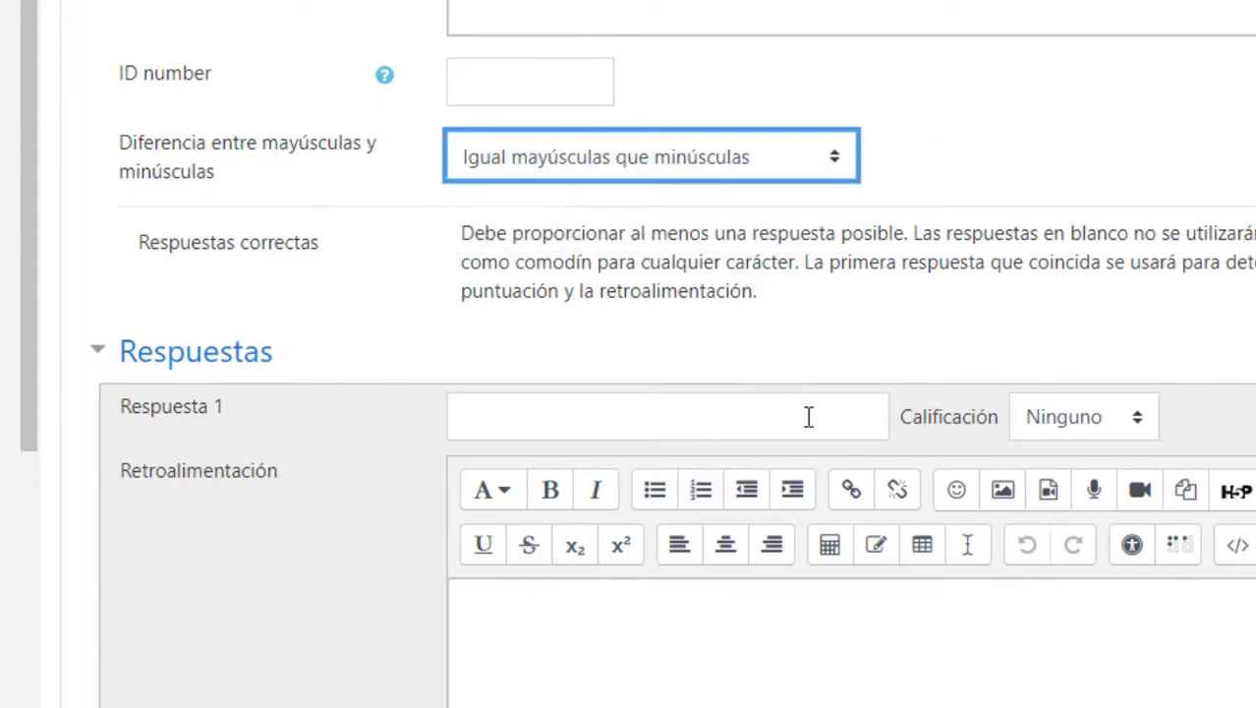
Step: Enter "suma" as the first accepted answer and give it a grade of 100%
scroll(750, 357, up, 10)
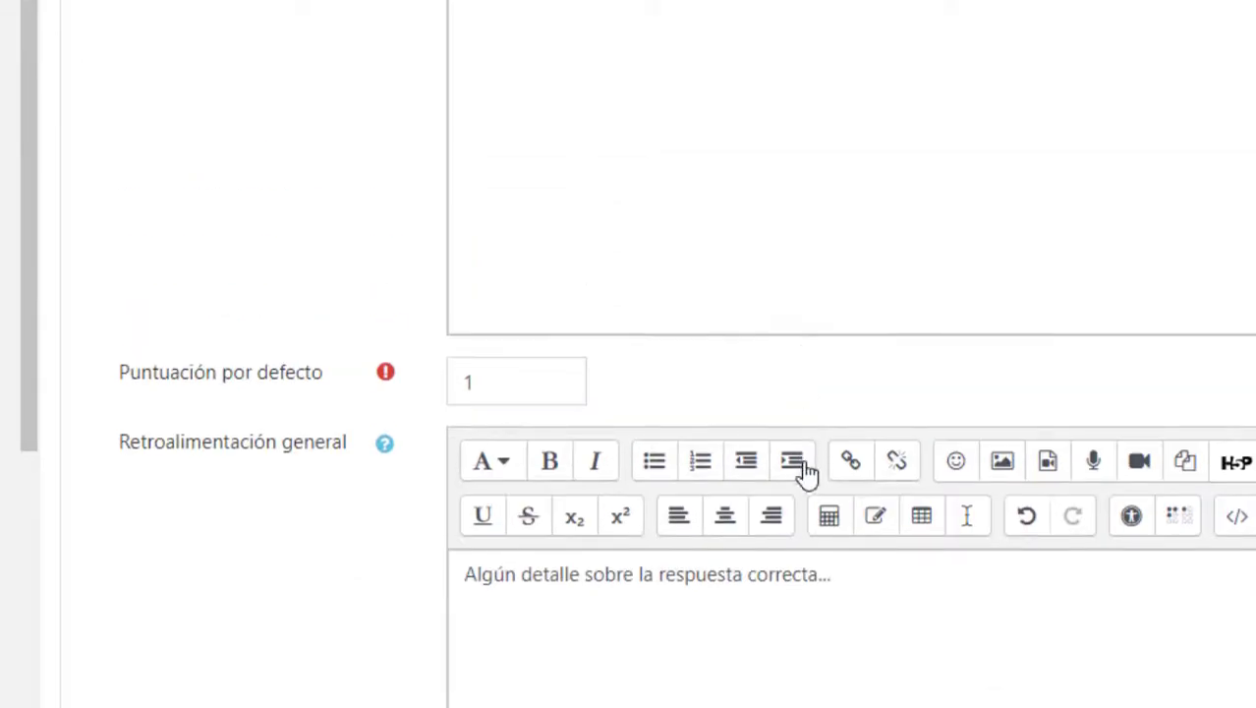
scroll(1046, 194, down, 6)
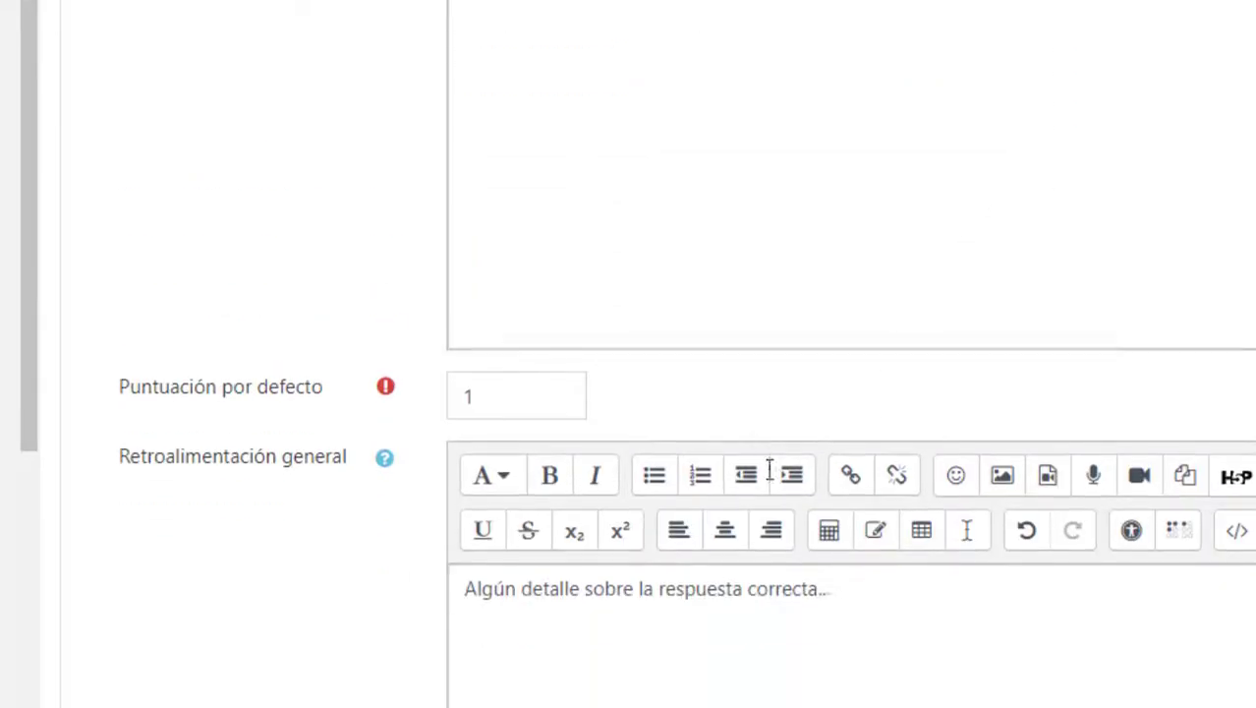
scroll(644, 484, down, 3)
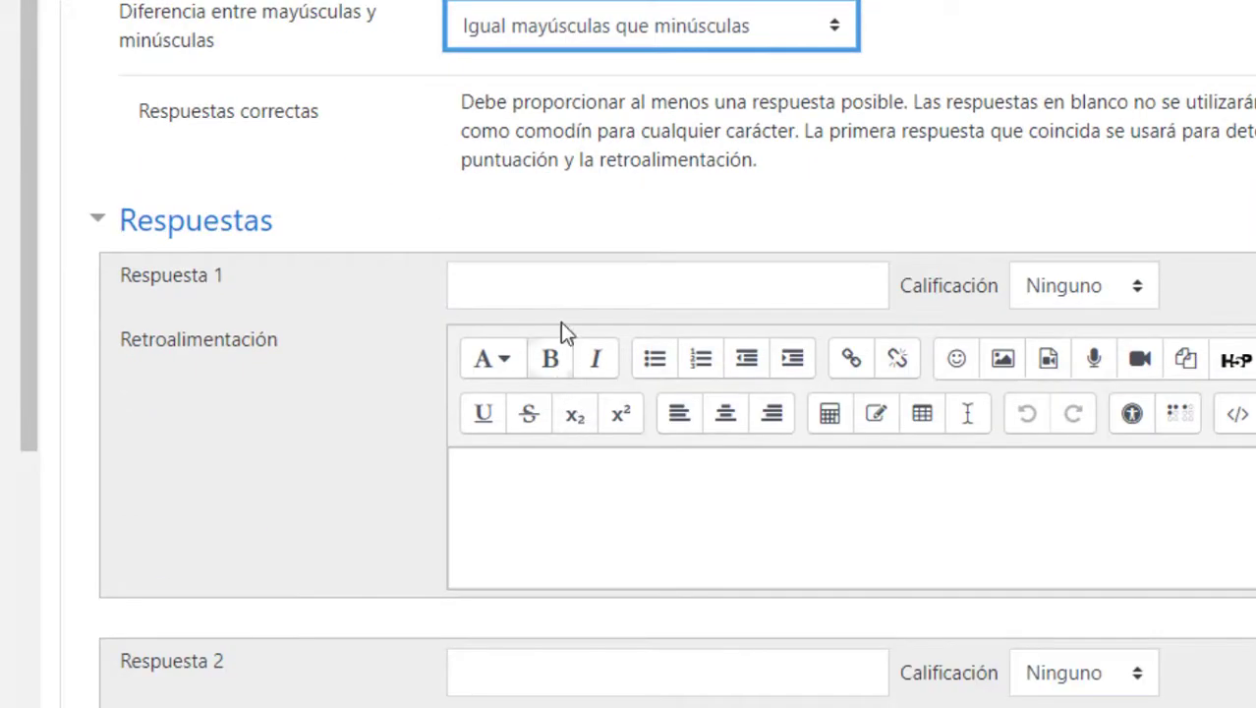
click(554, 284)
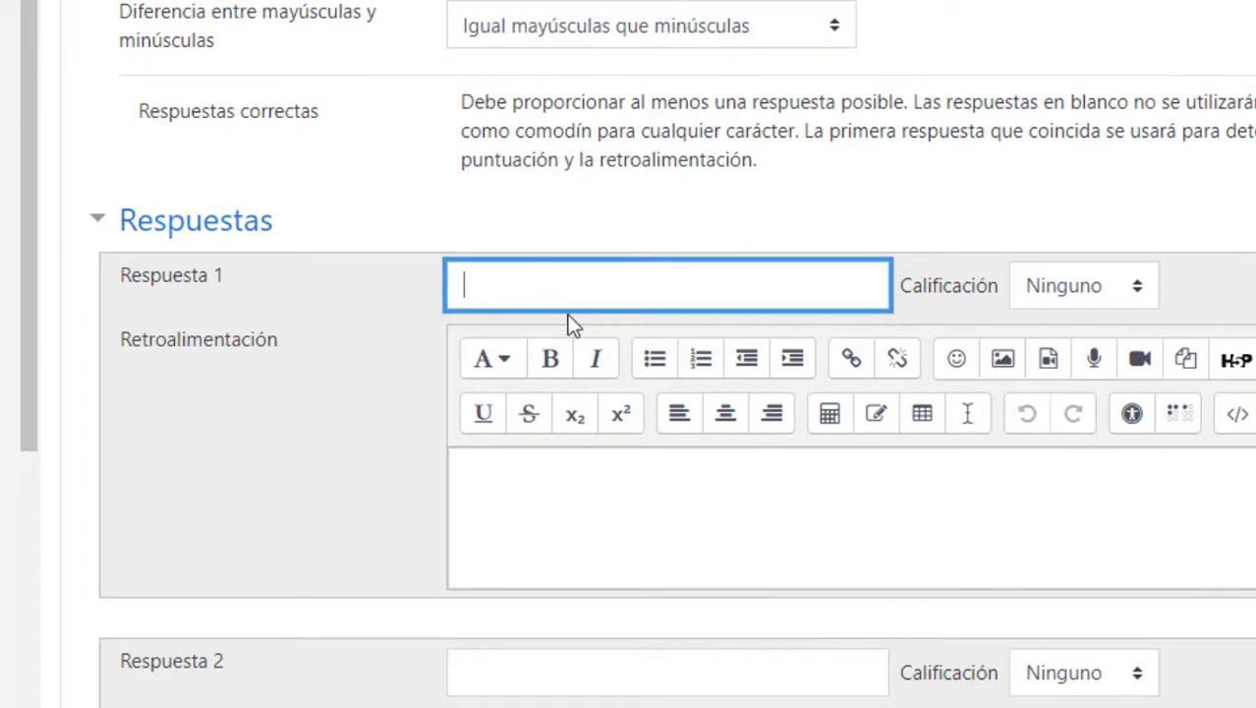
text(suma)
click(1101, 285)
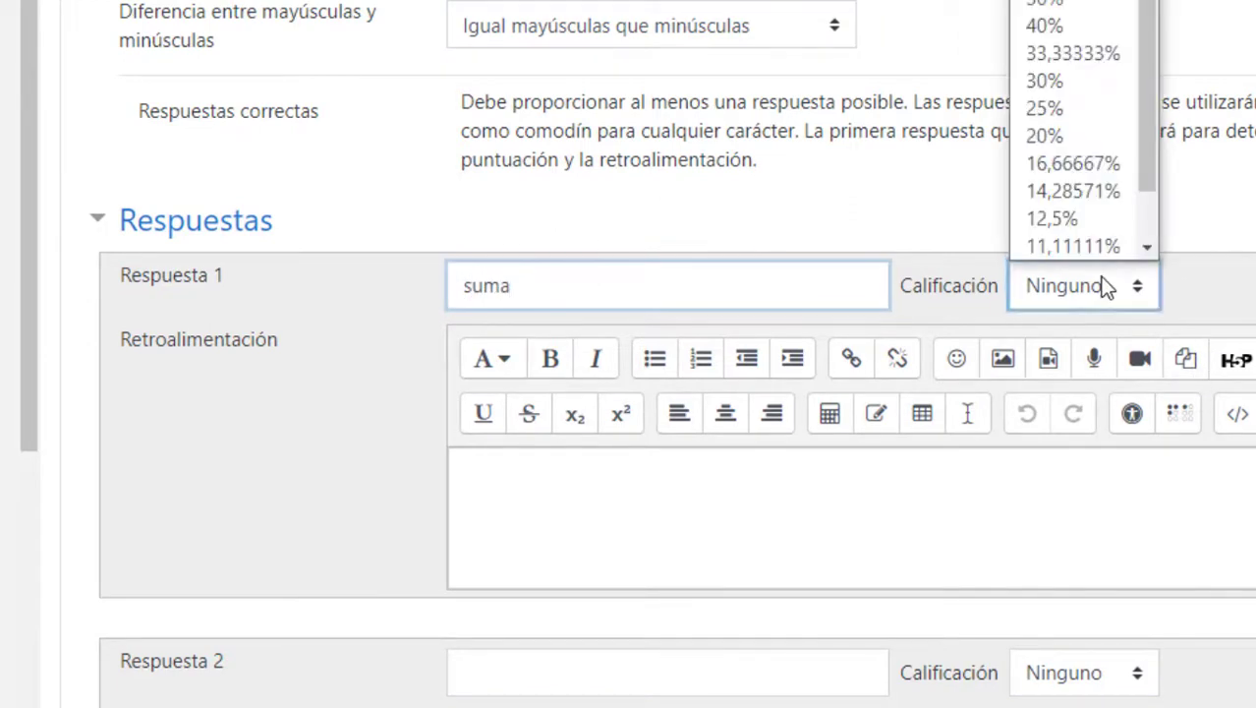
click(1050, 2)
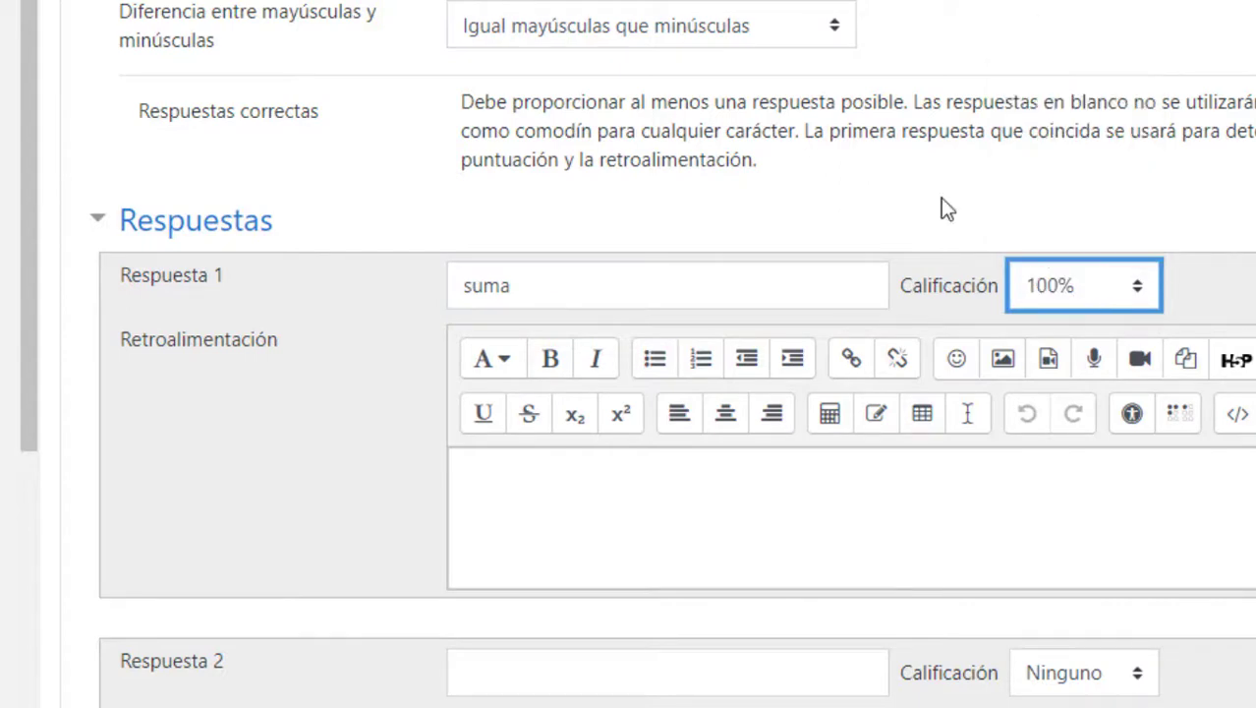
Step: Enter "sumar" as the second accepted answer and give it a grade of 100%
scroll(355, 441, down, 3)
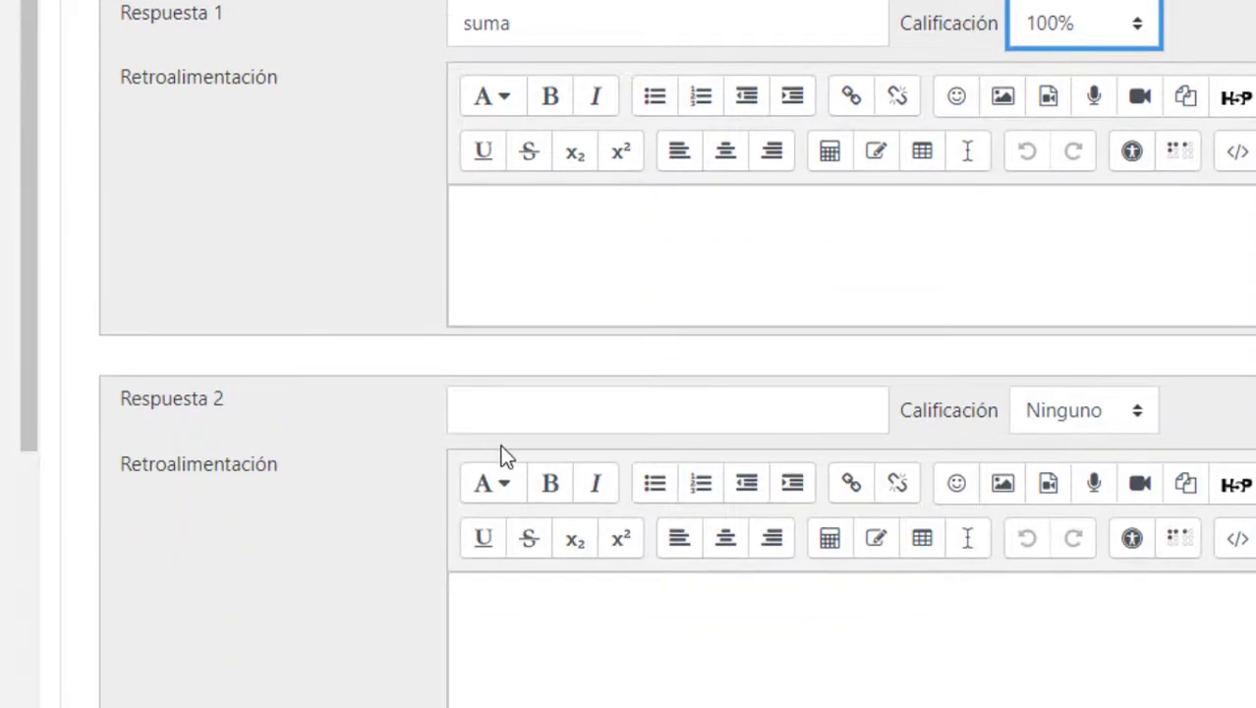
click(638, 423)
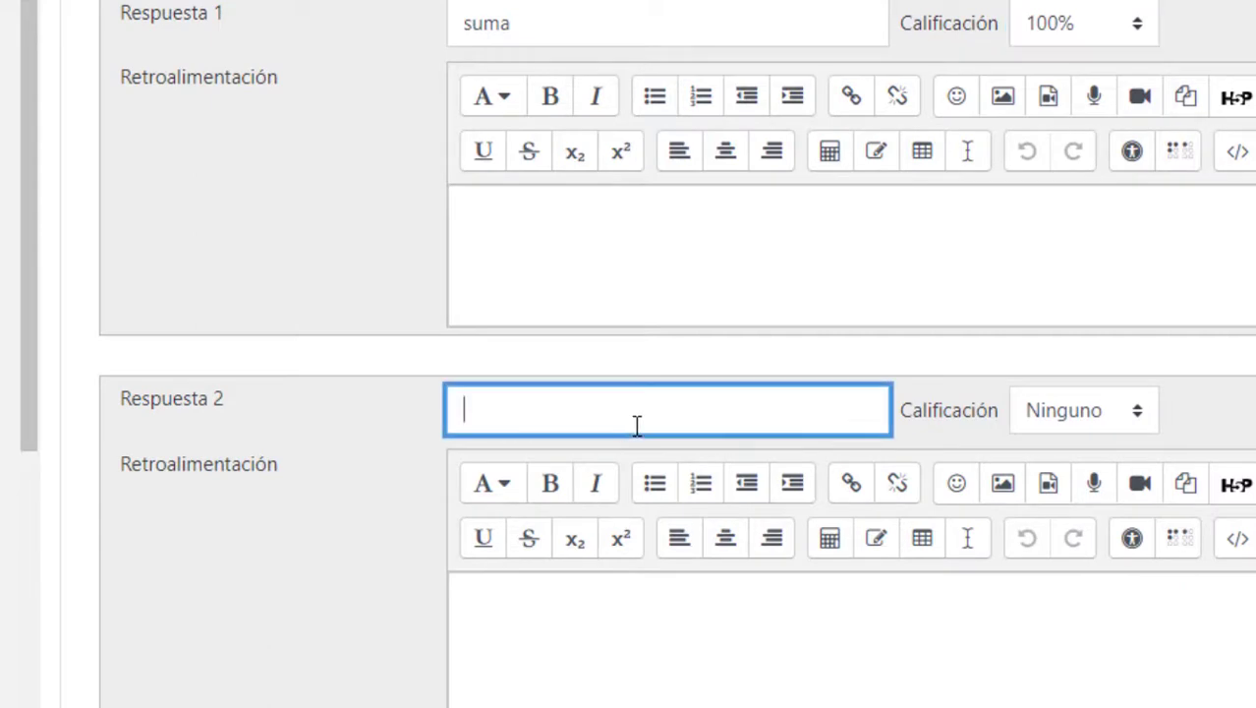
text(sumar)
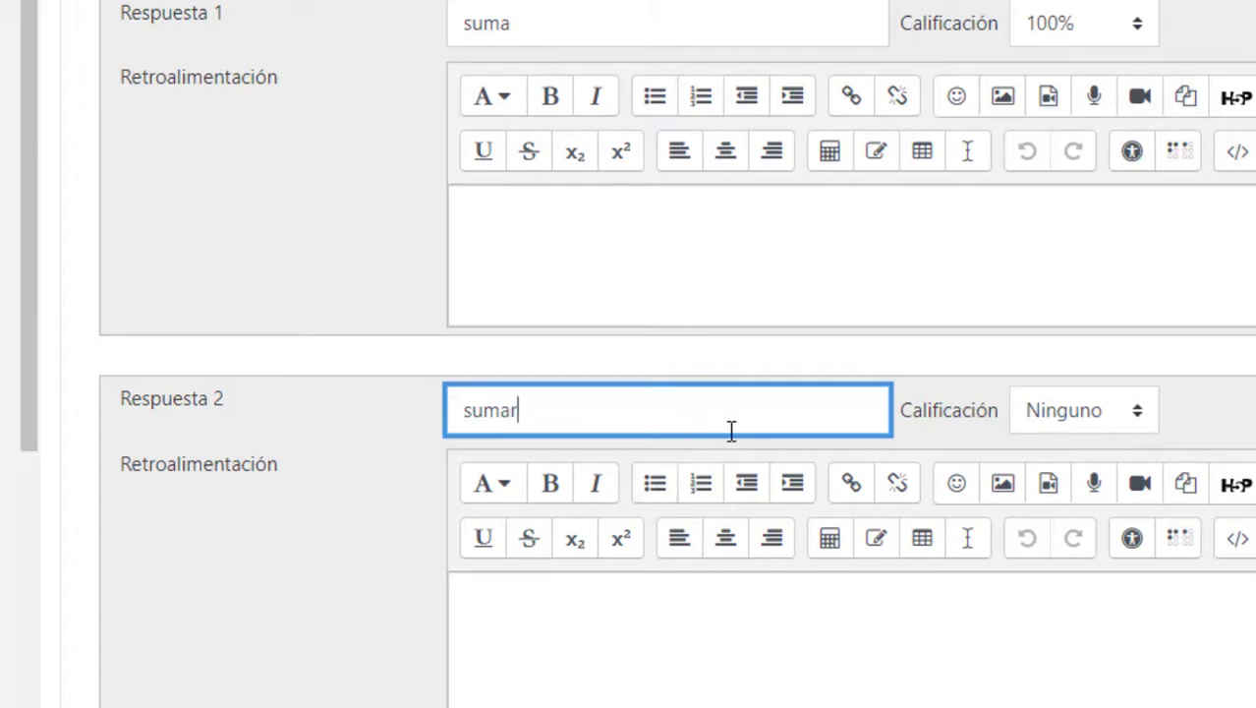
click(1075, 422)
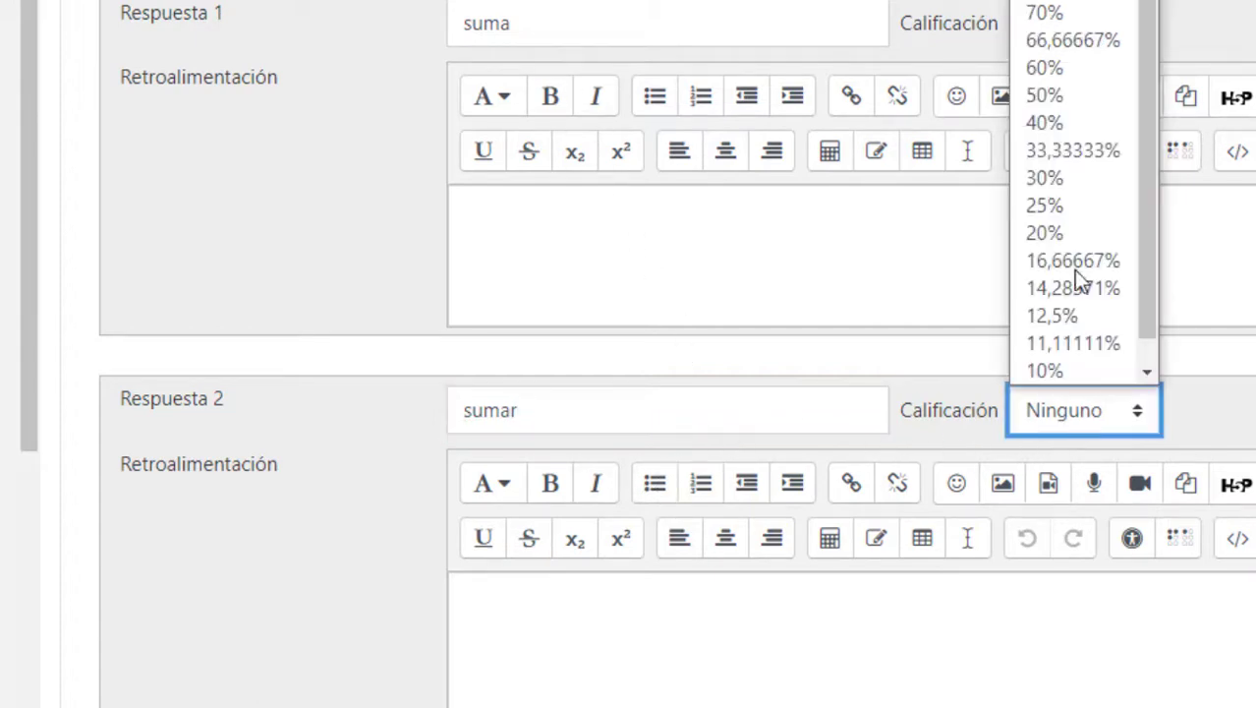
click(1075, 224)
scroll(605, 415, down, 4)
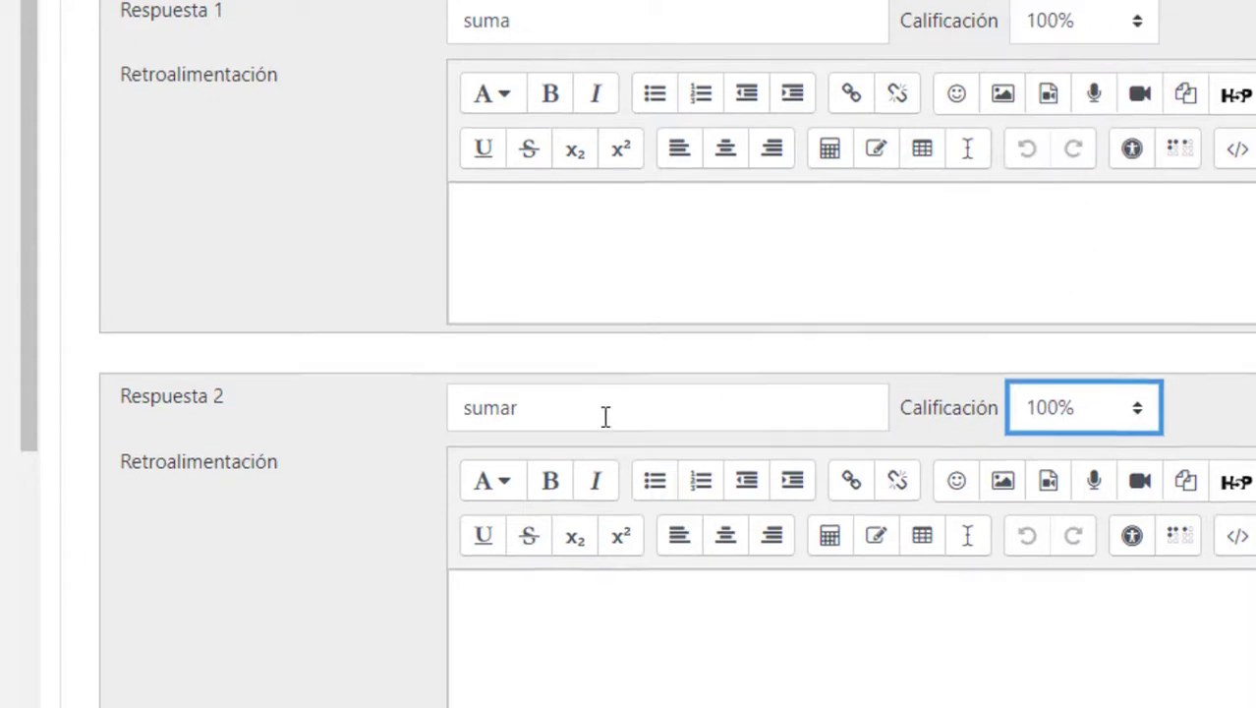
scroll(606, 417, up, 6)
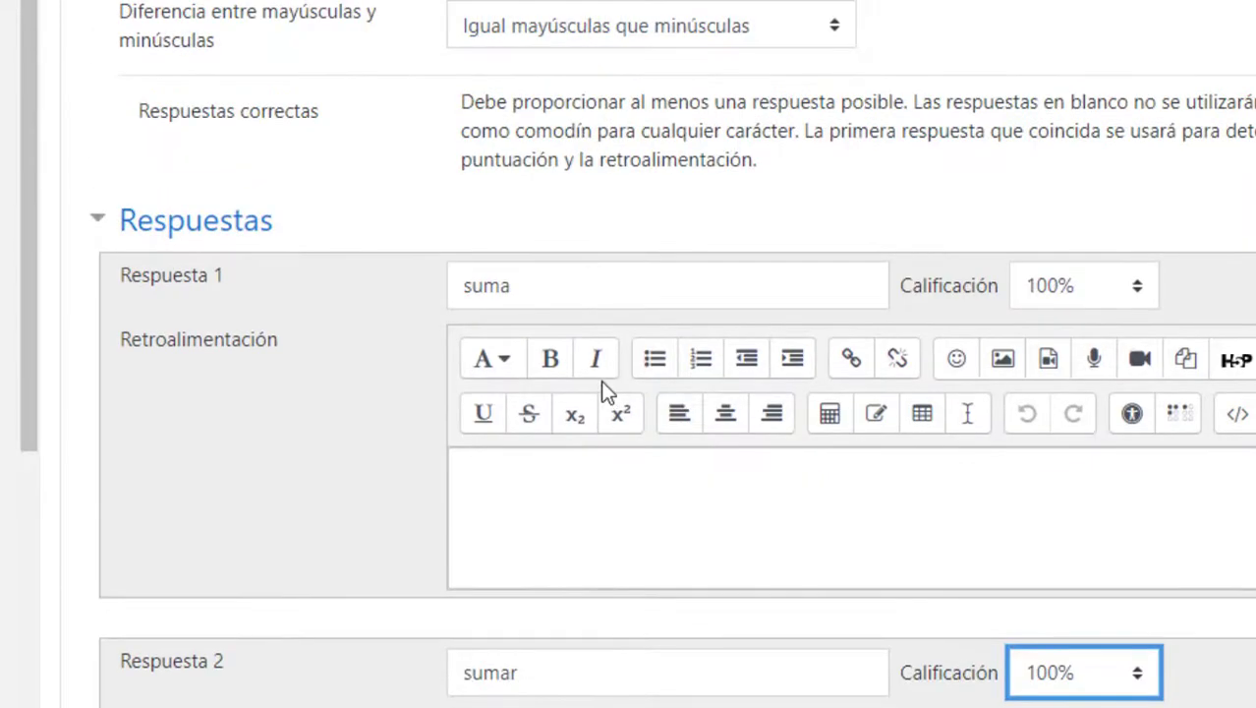
click(630, 293)
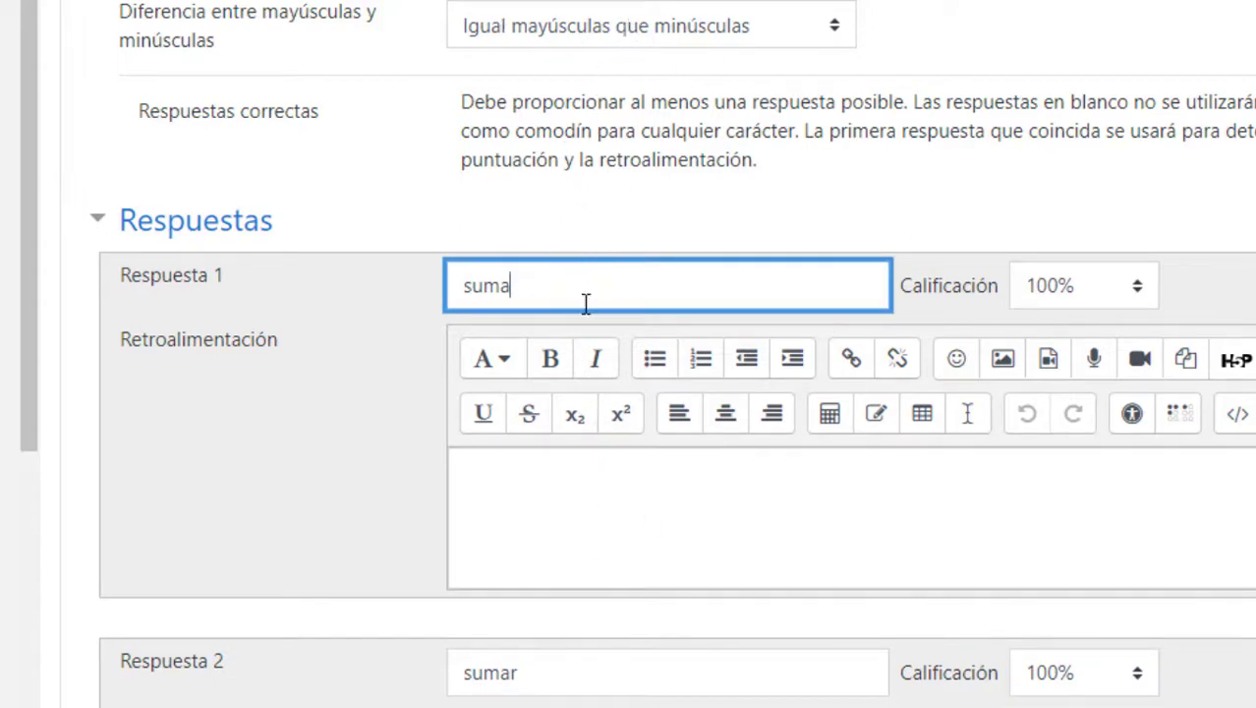
scroll(822, 477, down, 4)
scroll(659, 290, up, 3)
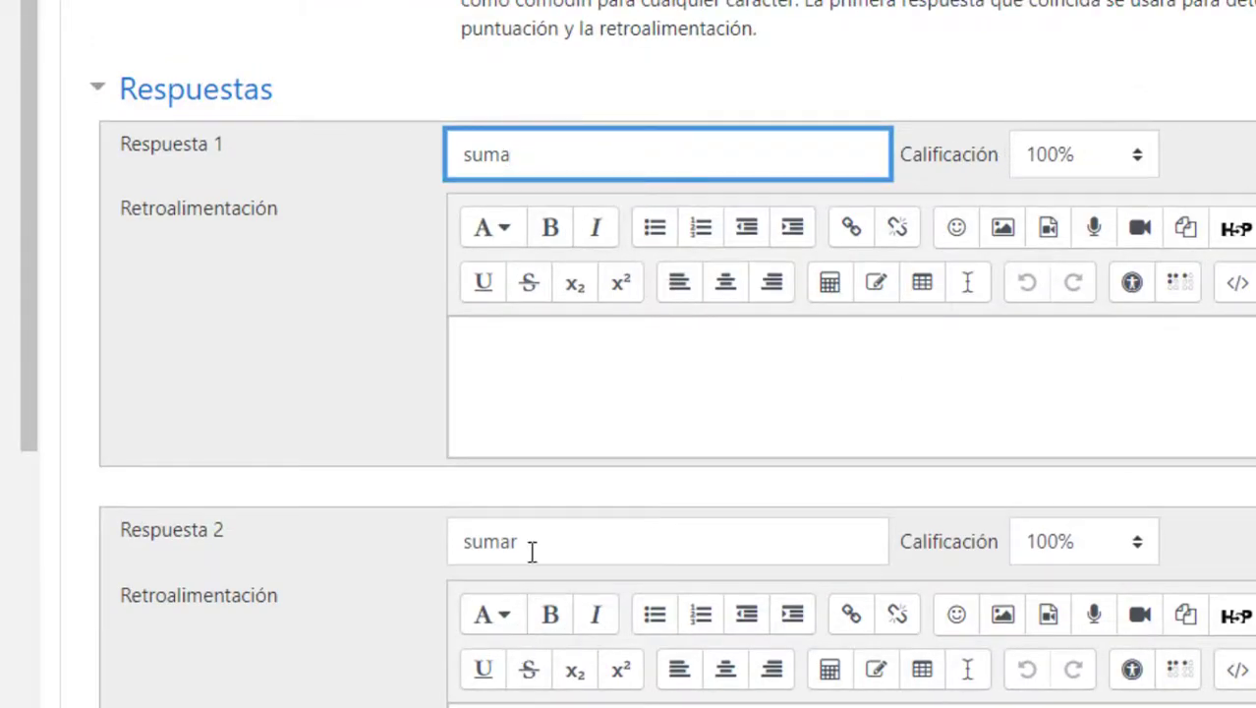
Step: Set the penalty for each incorrect attempt to 100% and save the short-answer question
scroll(917, 604, down, 4)
scroll(853, 686, down, 4)
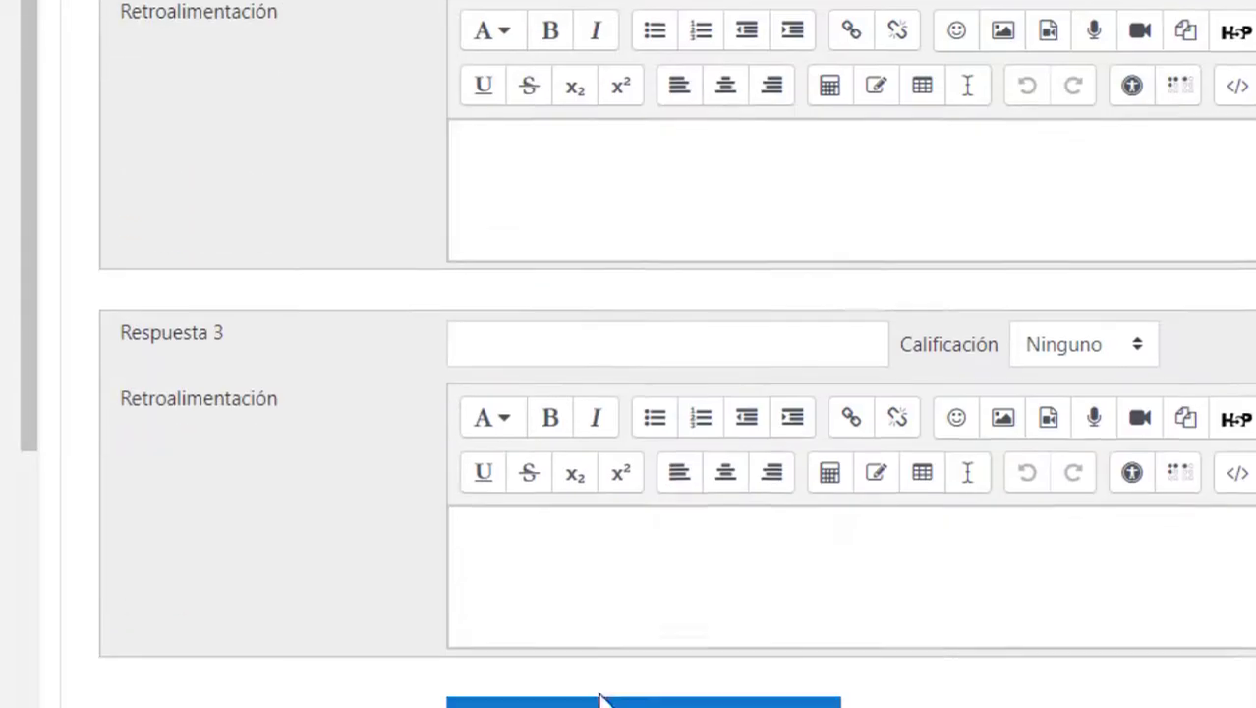
click(317, 604)
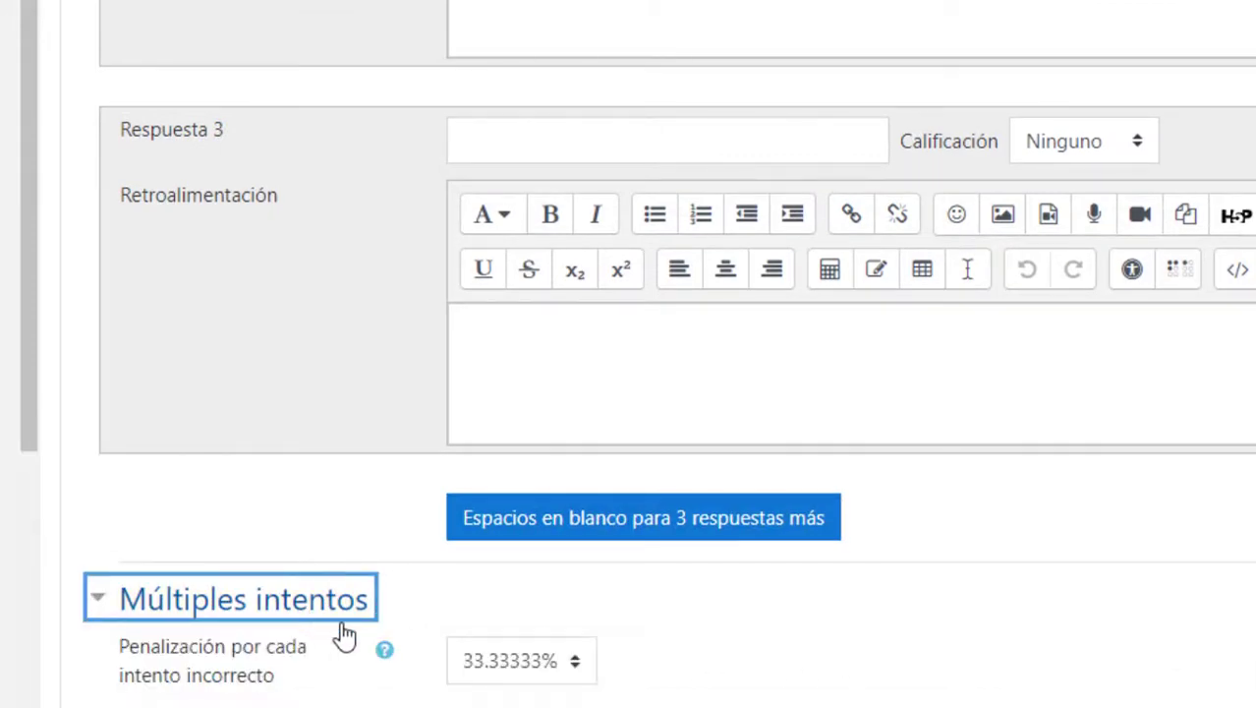
scroll(590, 619, down, 4)
click(527, 277)
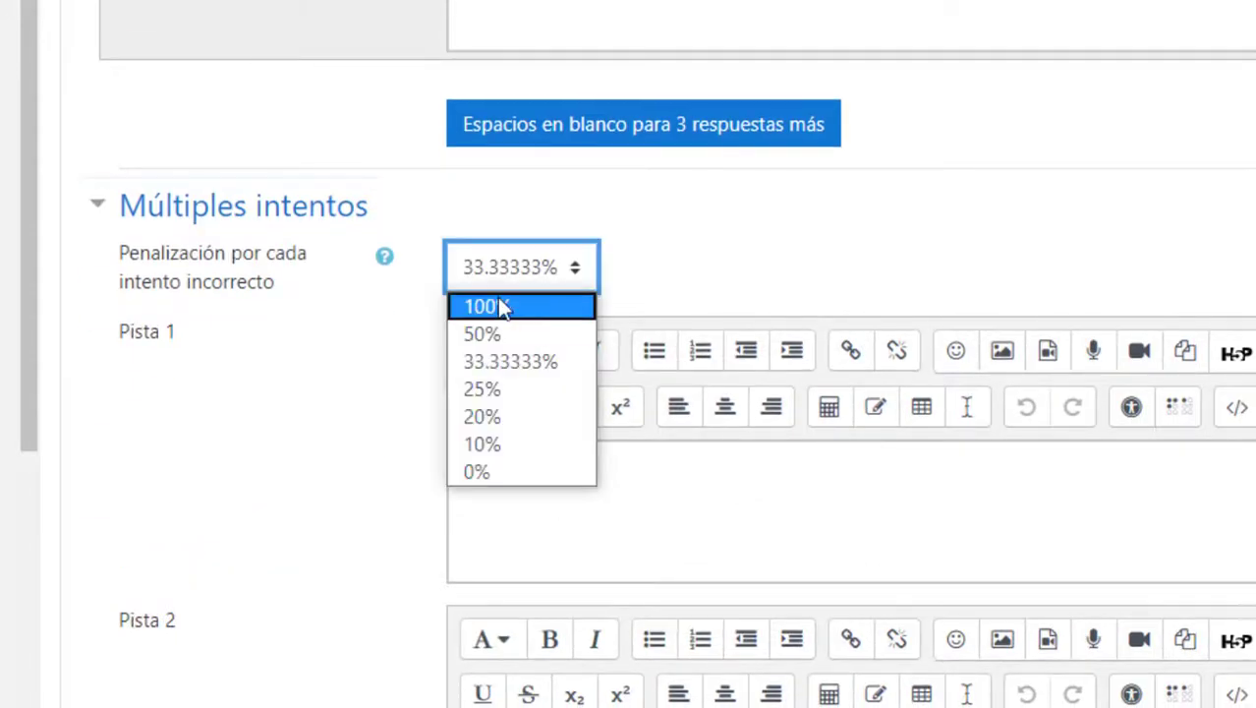
click(500, 306)
scroll(445, 684, down, 7)
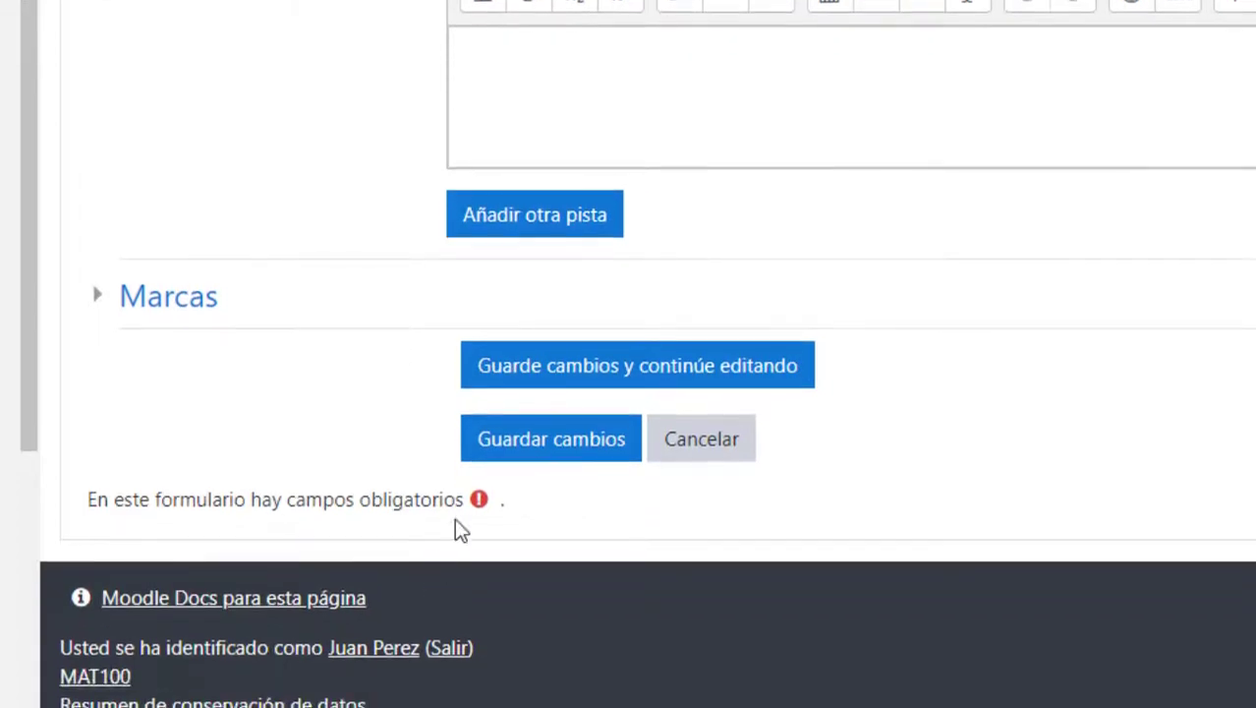
click(519, 450)
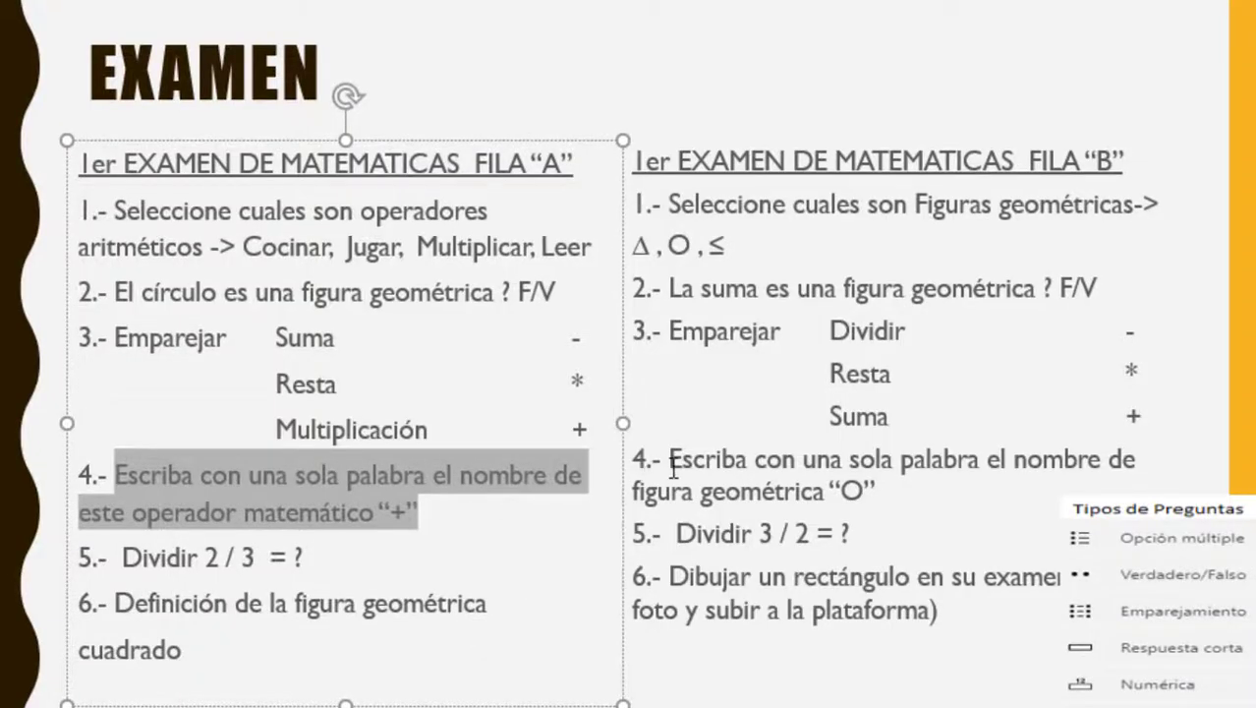
Step: Copy the statement of row B's question 4 from the PowerPoint exam slide, and duplicate "Respuesta Corta 1" in the Moodle question bank
drag(674, 464, 878, 483)
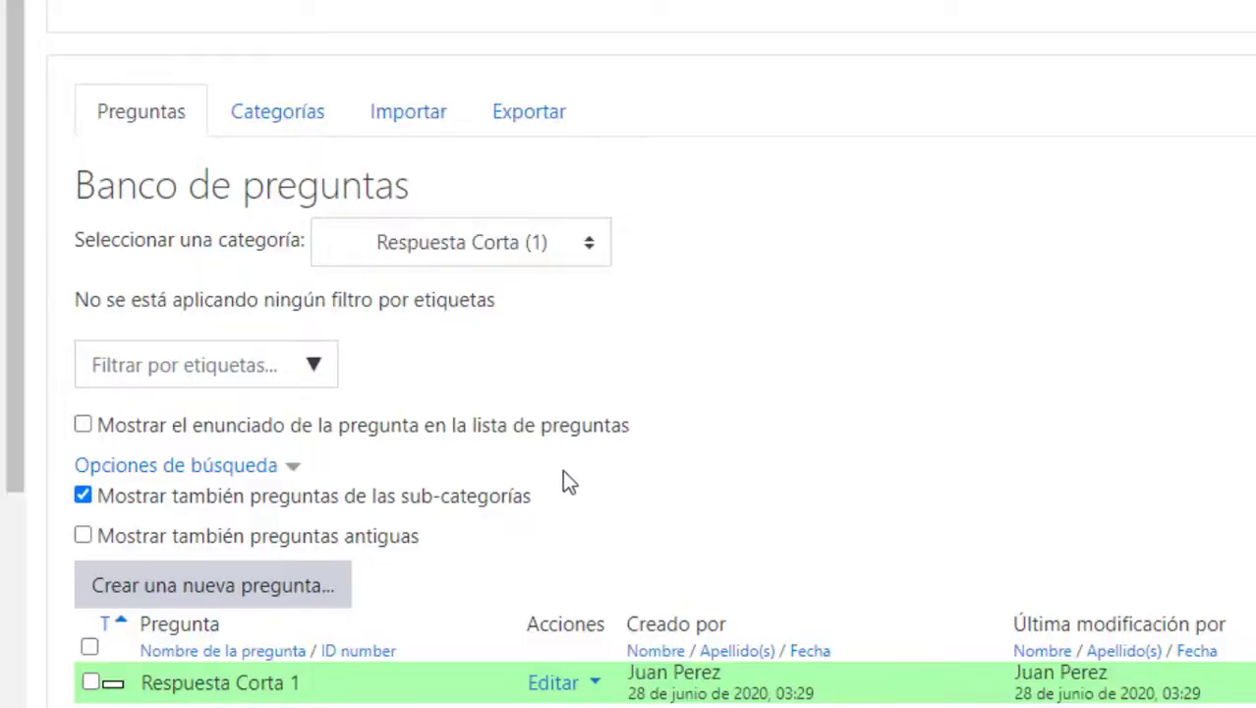
scroll(606, 587, down, 3)
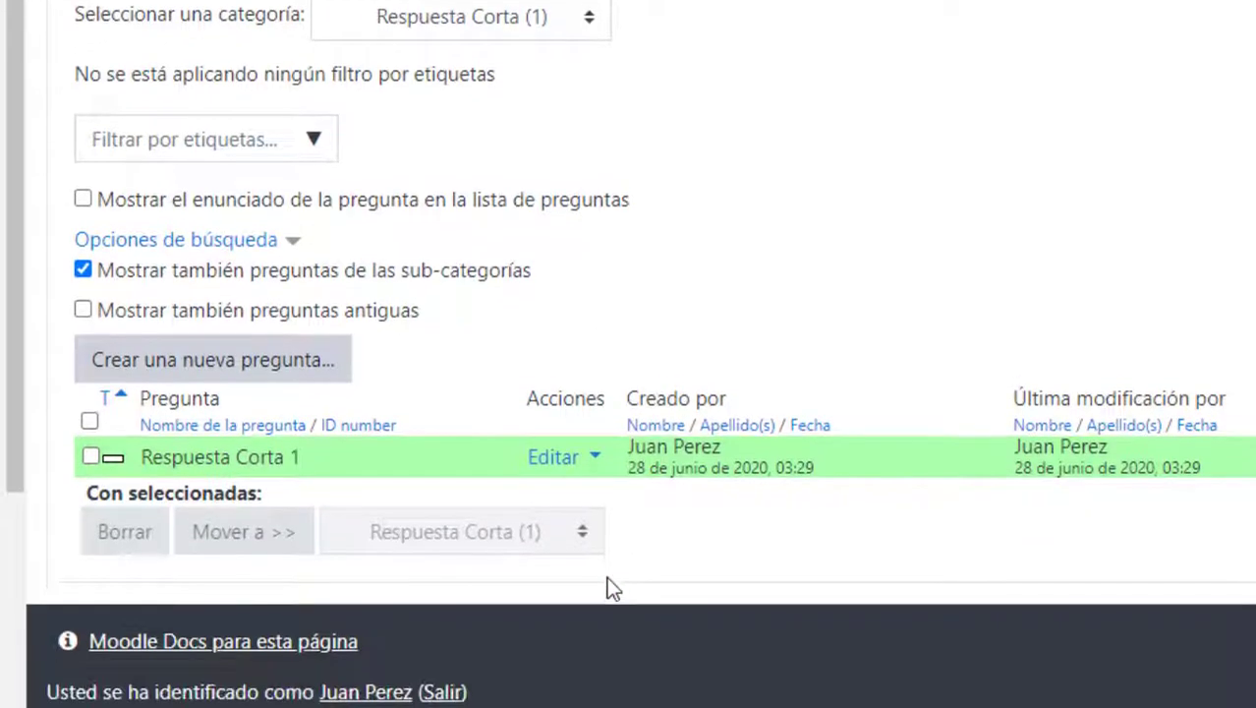
click(585, 468)
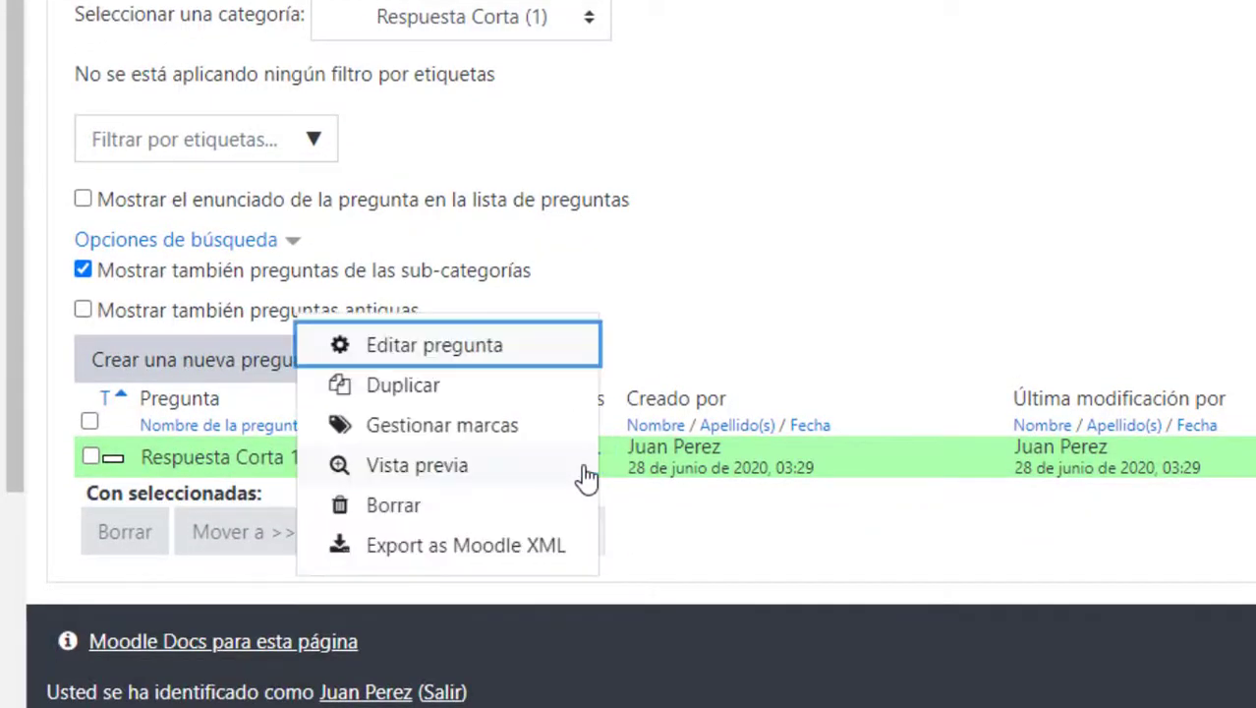
click(406, 392)
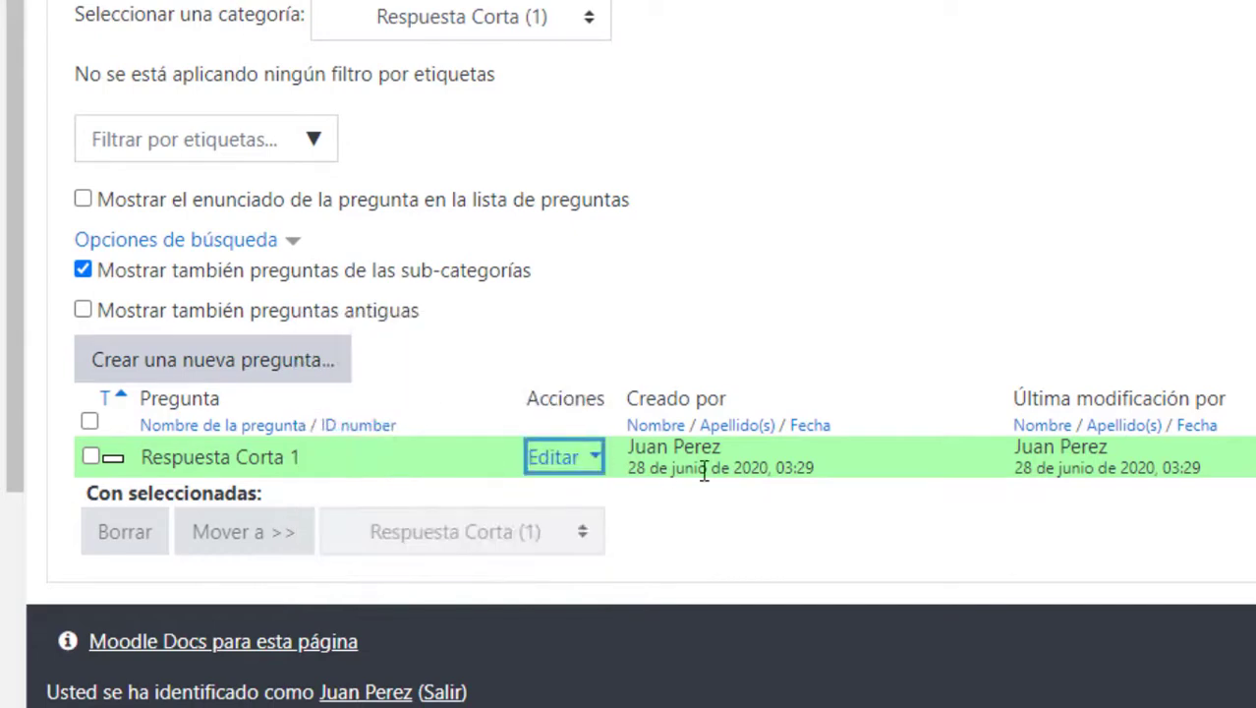
Step: Rename the duplicated question "Respuesta Corta 2"
scroll(648, 508, down, 3)
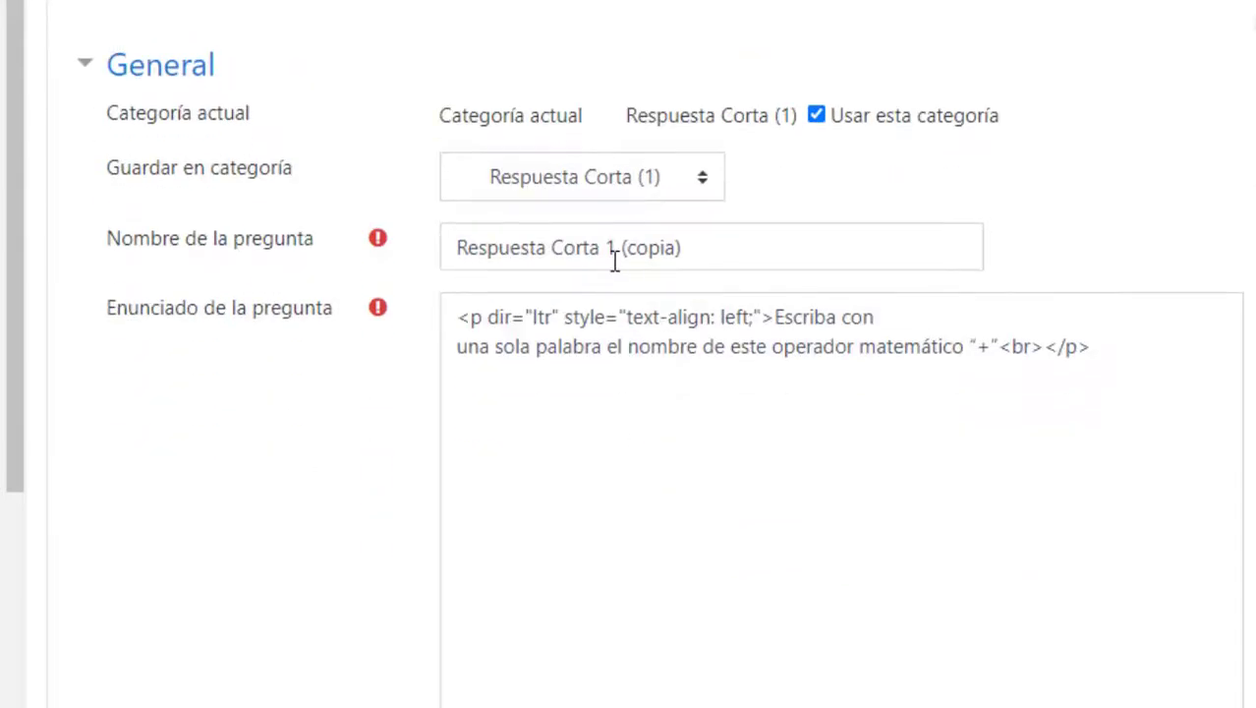
drag(611, 297, 822, 277)
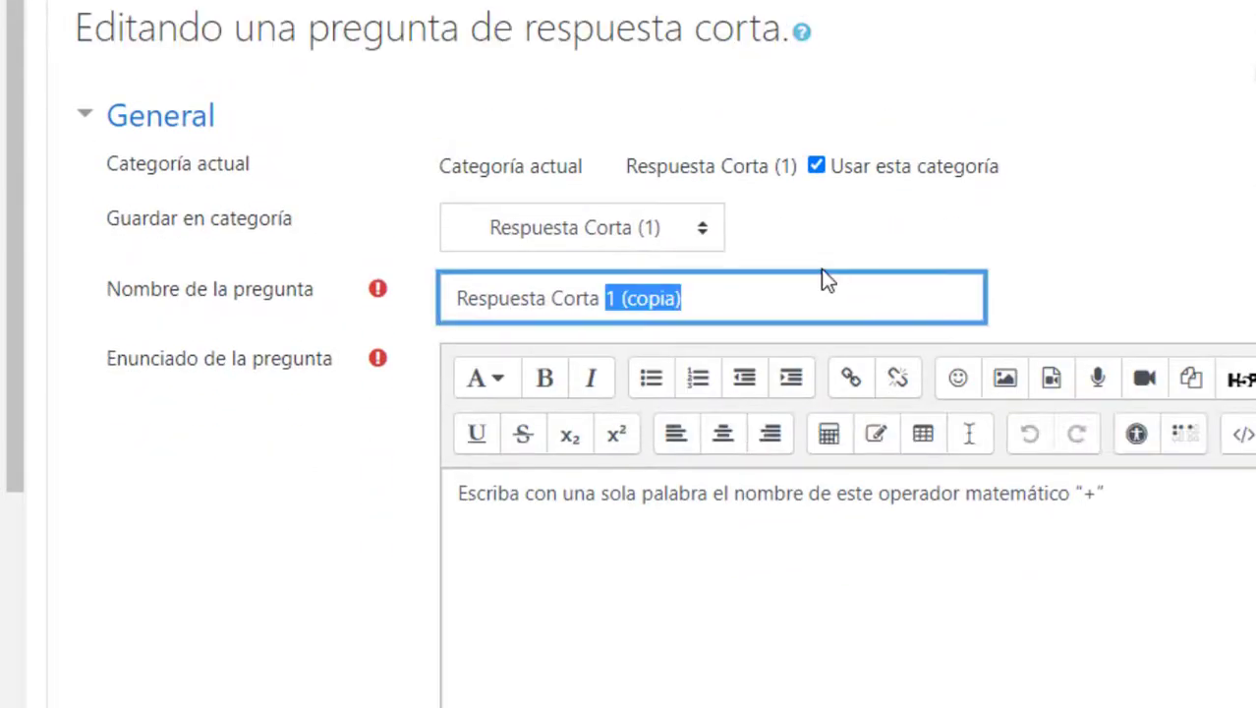
text(2)
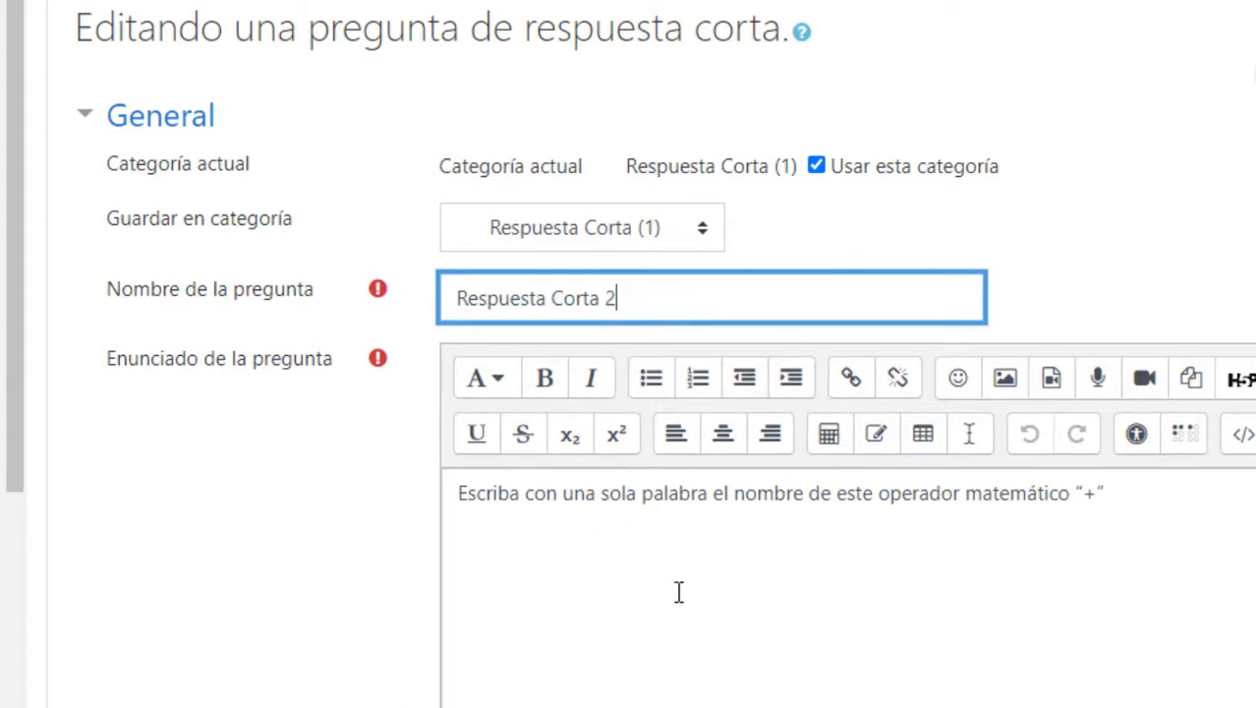
Step: Replace the question statement with the copied text, trimmed to "Escriba con una sola palabra el nombre de figura geométrica"
scroll(678, 589, down, 2)
drag(1102, 362, 435, 379)
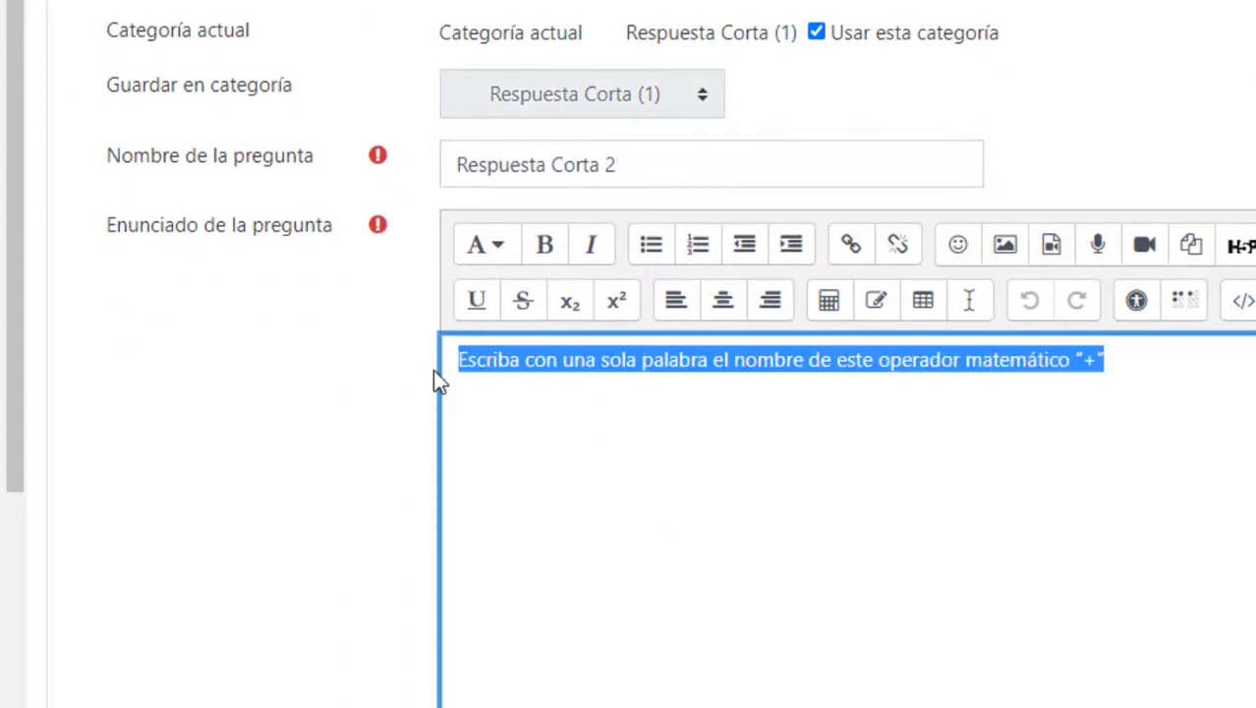
key(ctrl+v)
key(BackSpace)
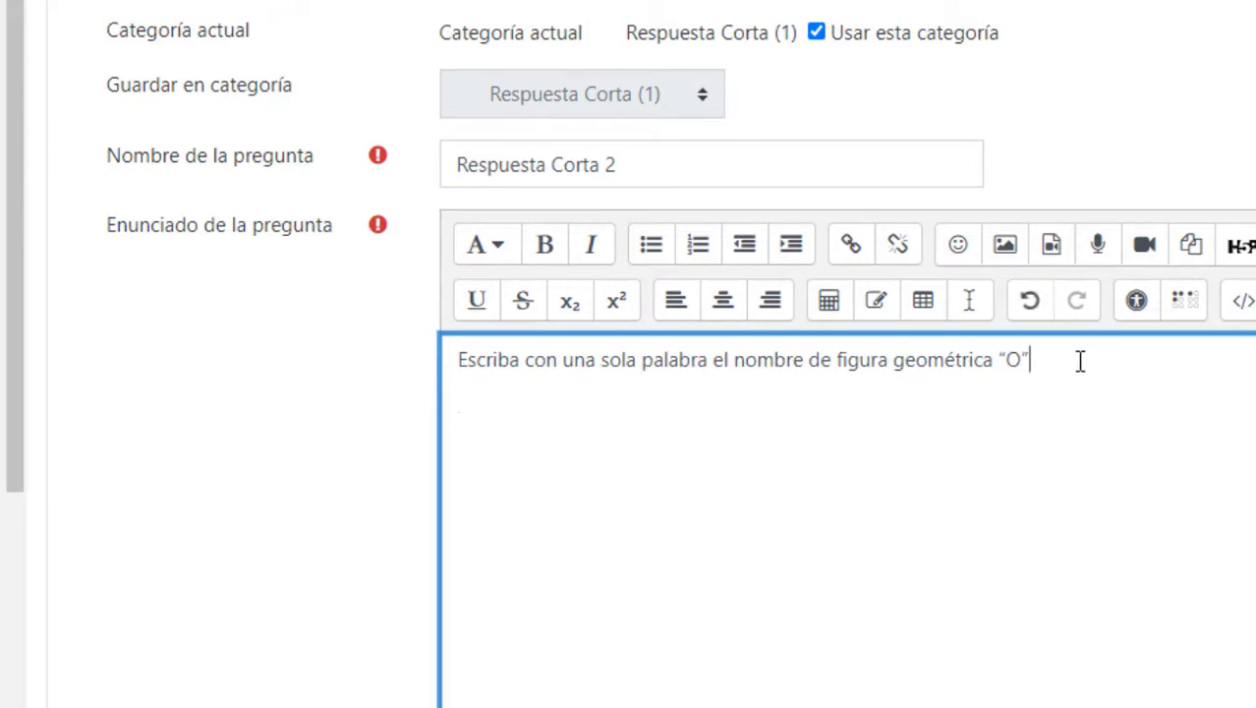
key(BackSpace)
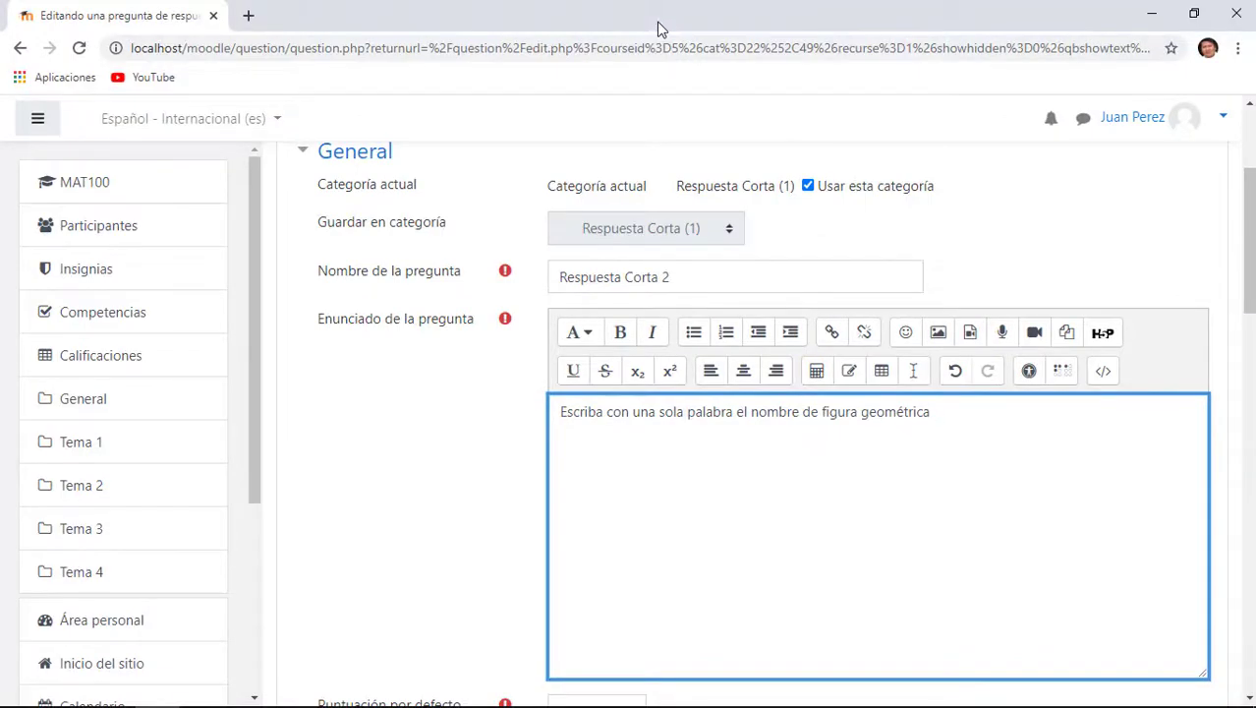
Step: Insert the image circulo.jpg from the "1examen matematicas" folder below the text of the question statement
double_click(659, 29)
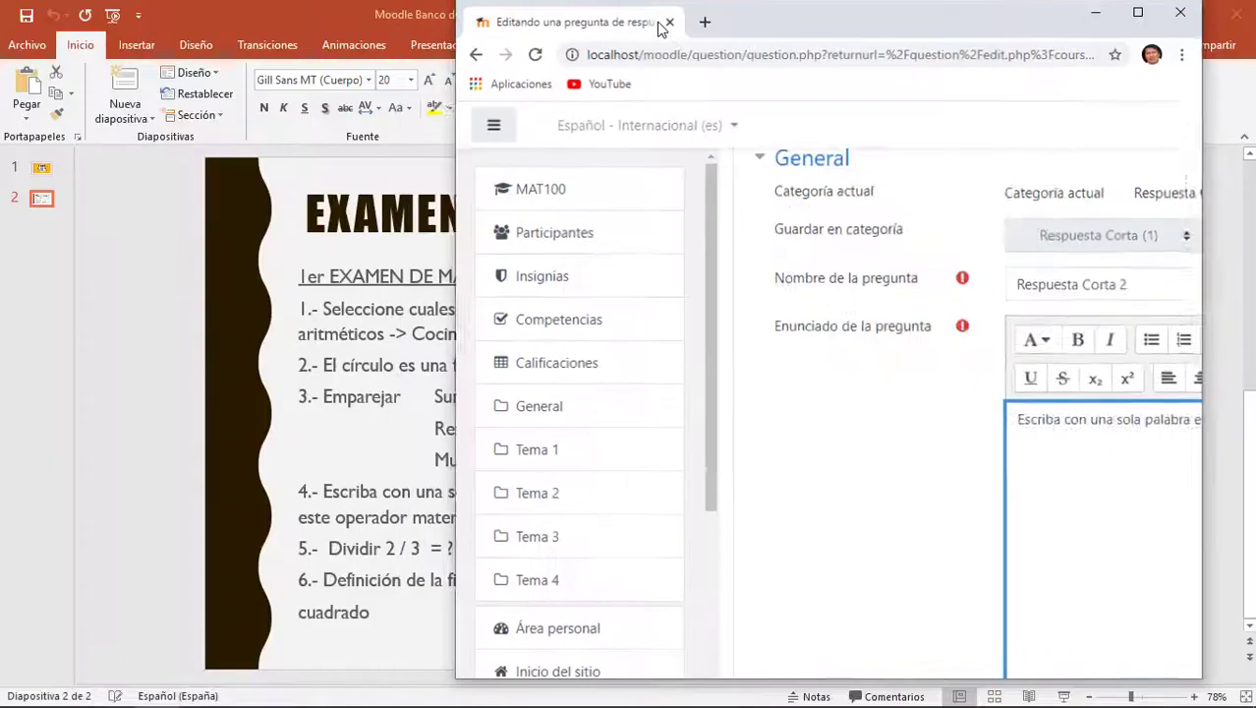
mouse_move(218, 698)
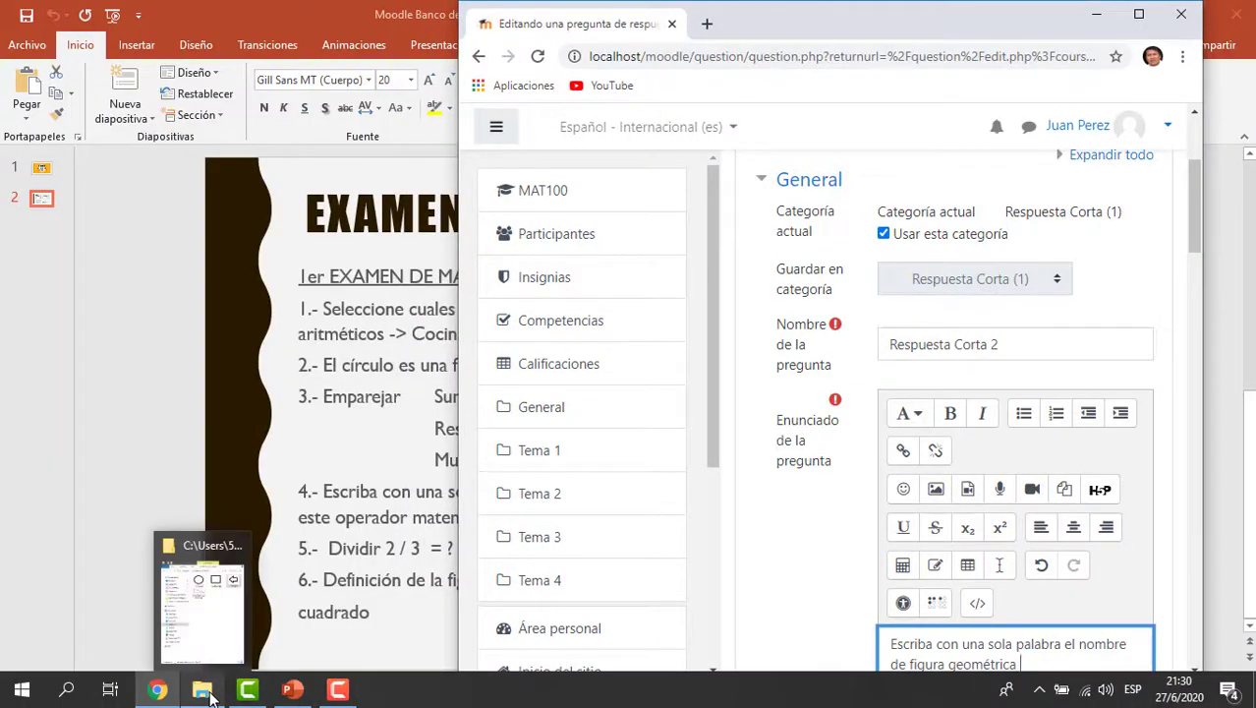
click(239, 531)
scroll(979, 582, down, 2)
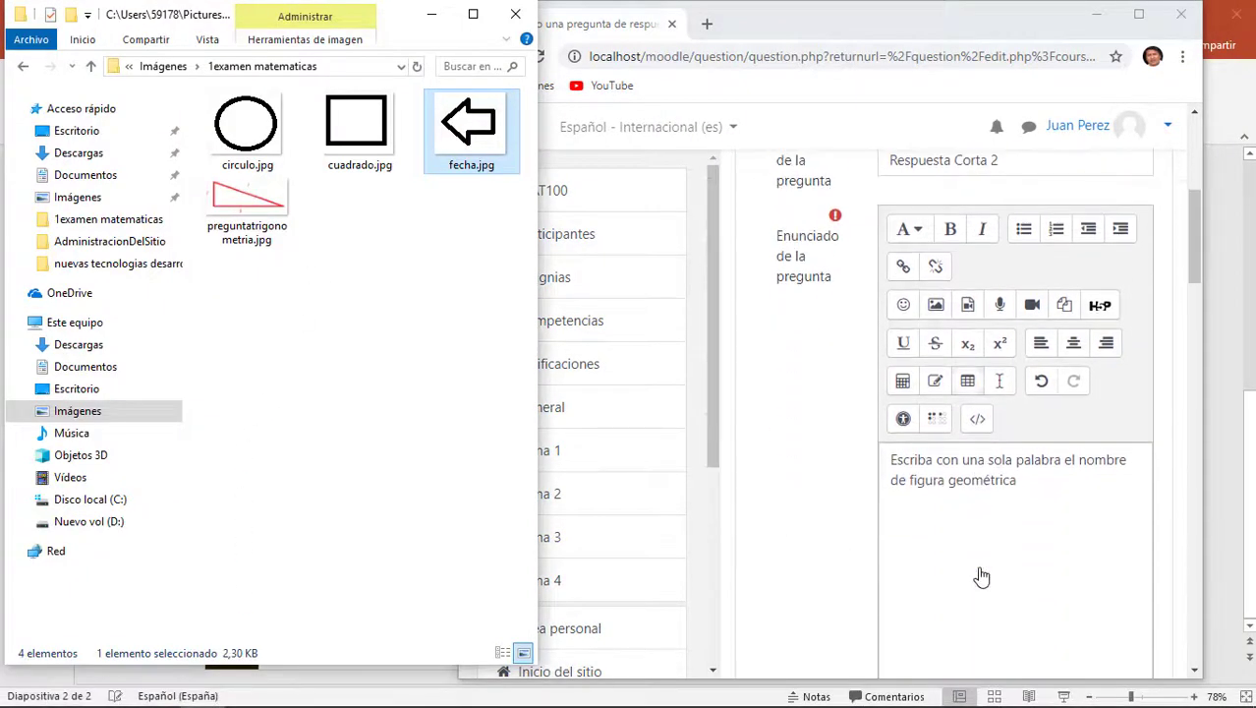
scroll(981, 577, down, 1)
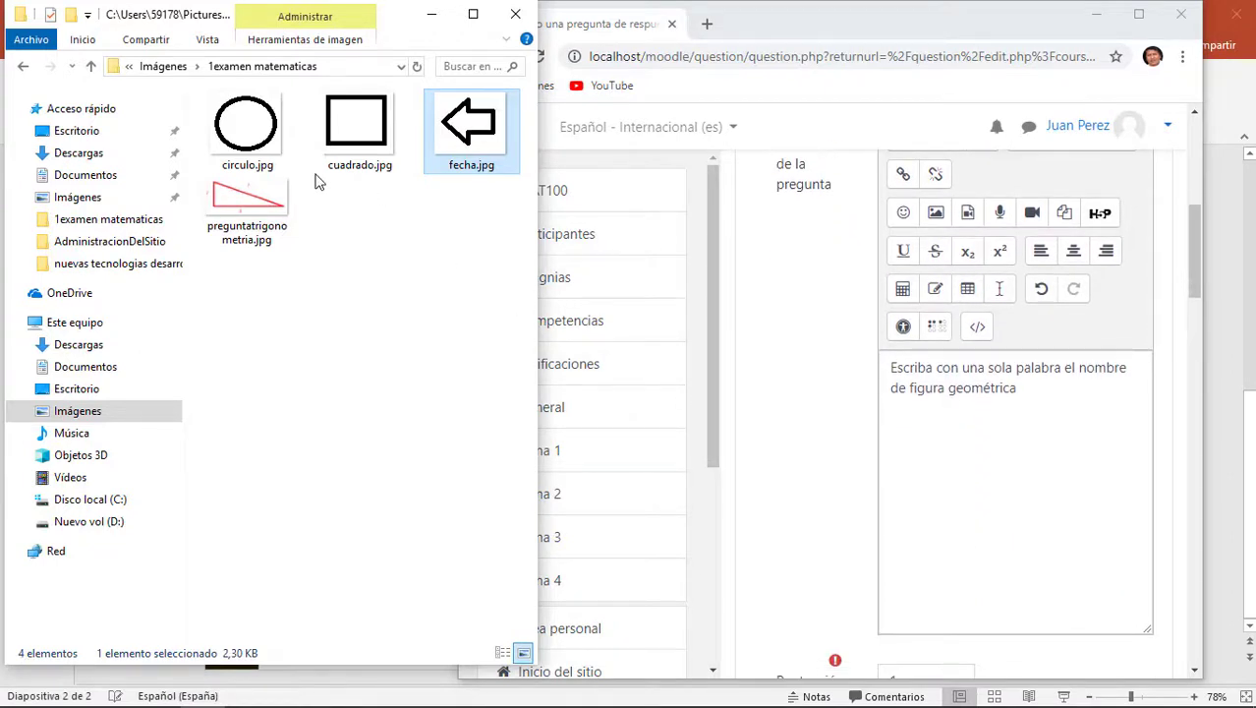
drag(253, 120, 1069, 508)
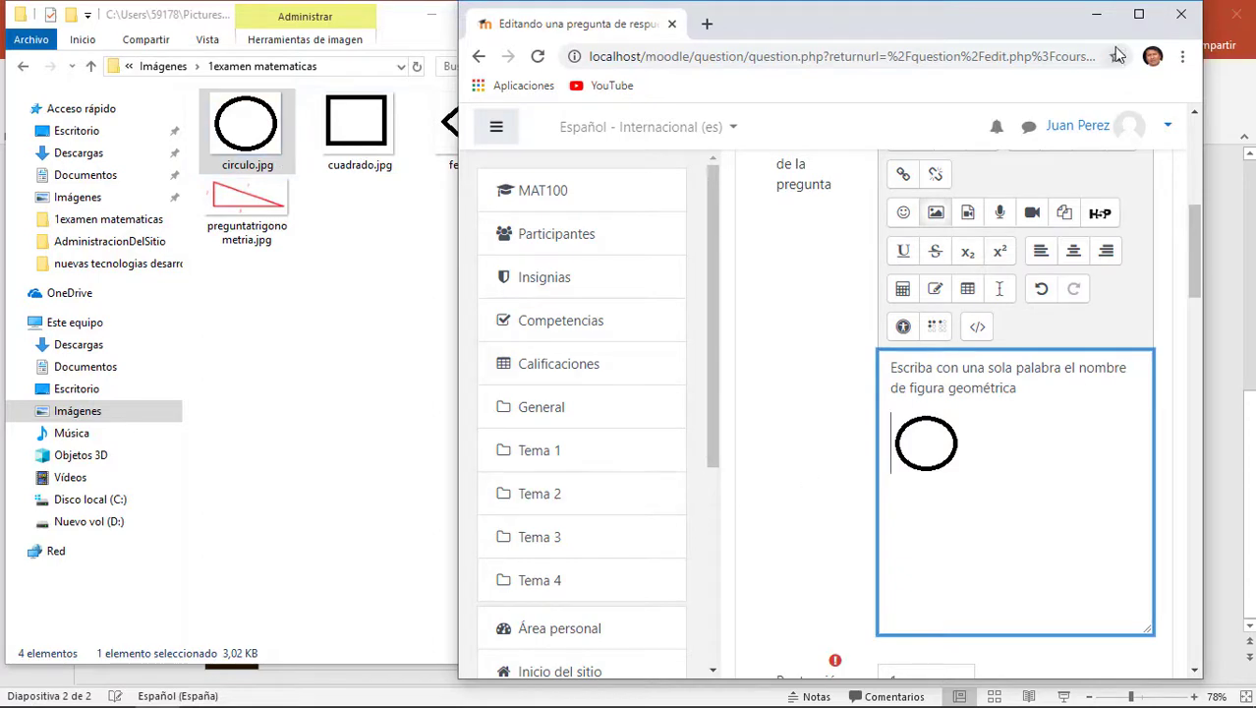
click(1139, 14)
scroll(983, 285, down, 2)
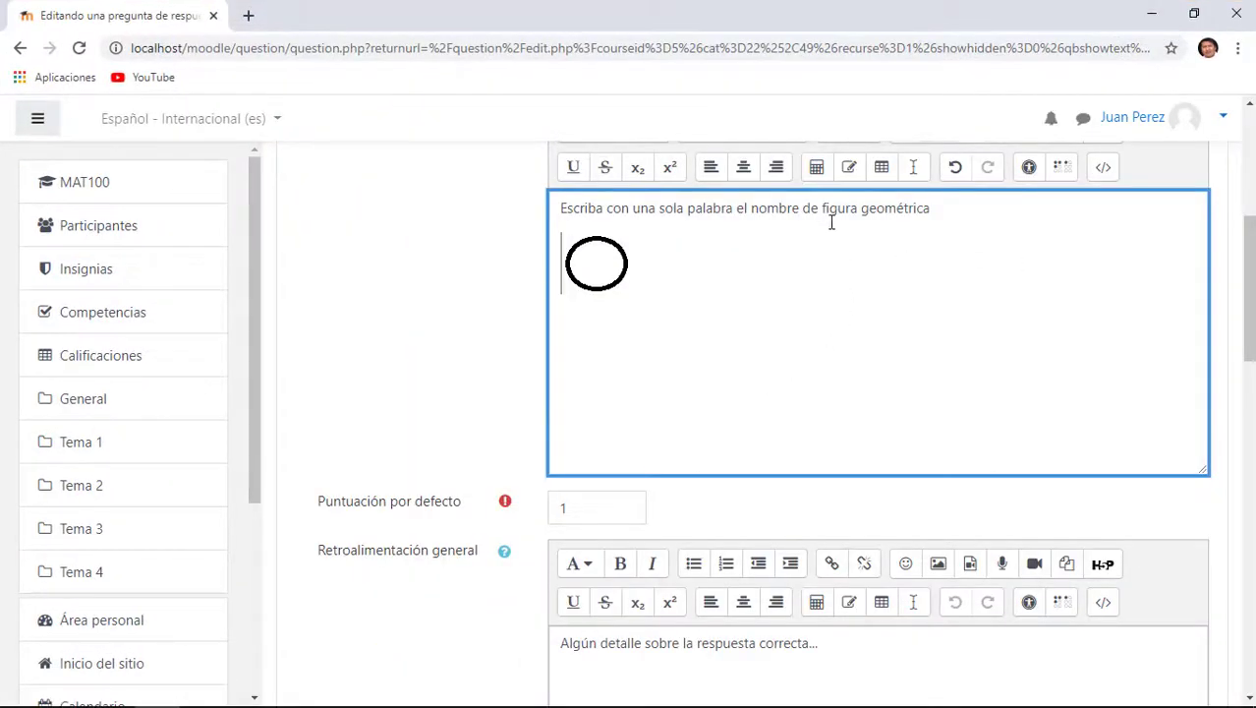
scroll(830, 222, up, 2)
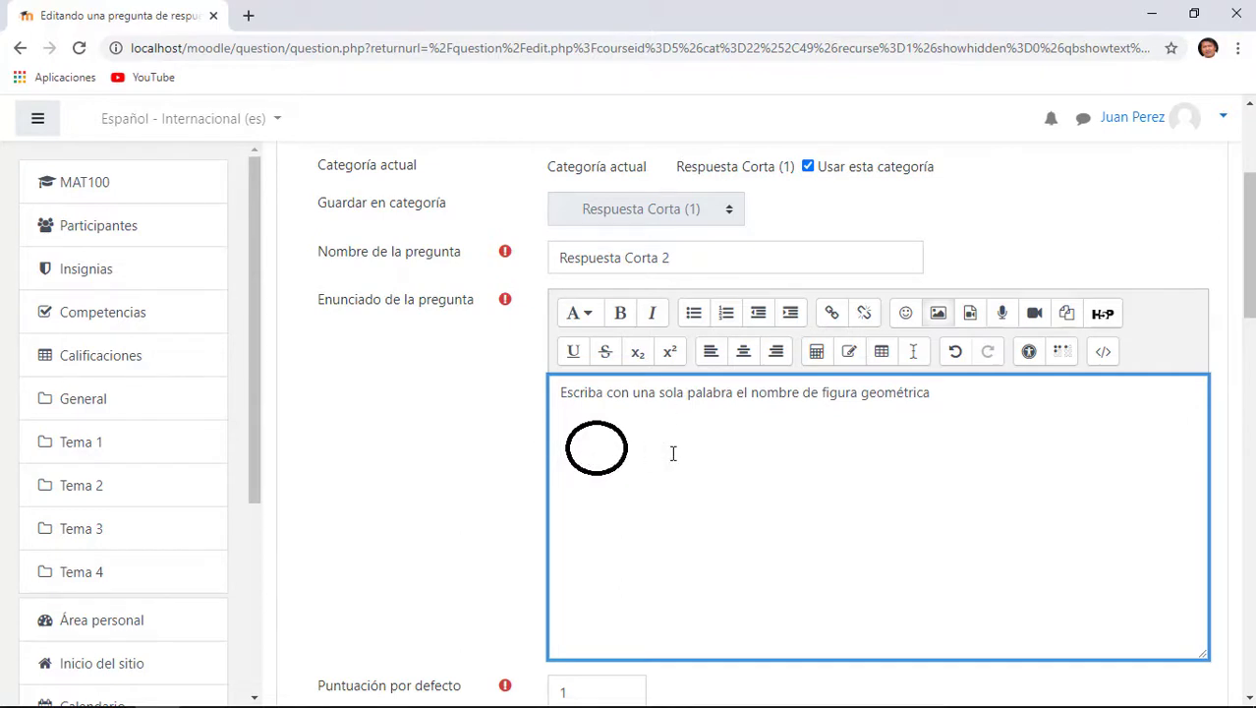
click(940, 317)
Step: Replace the first accepted answer with "circulo" and the second with "redondo"
scroll(704, 455, down, 3)
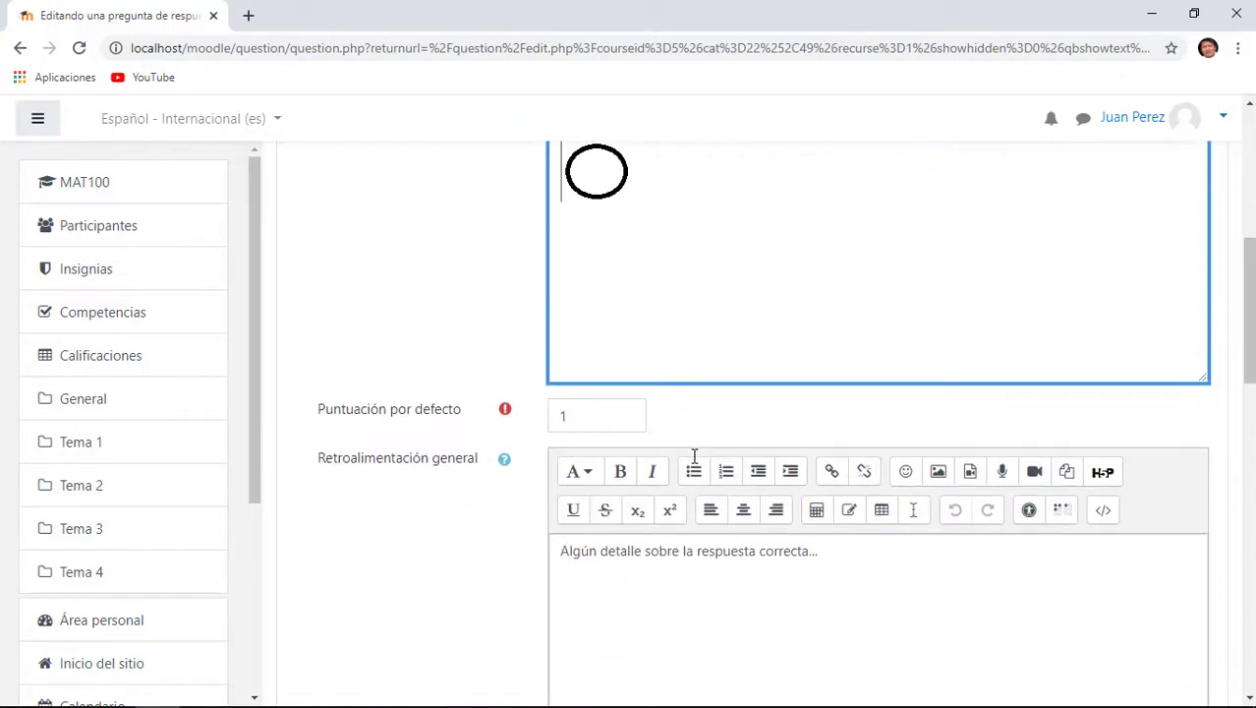
scroll(688, 458, down, 1)
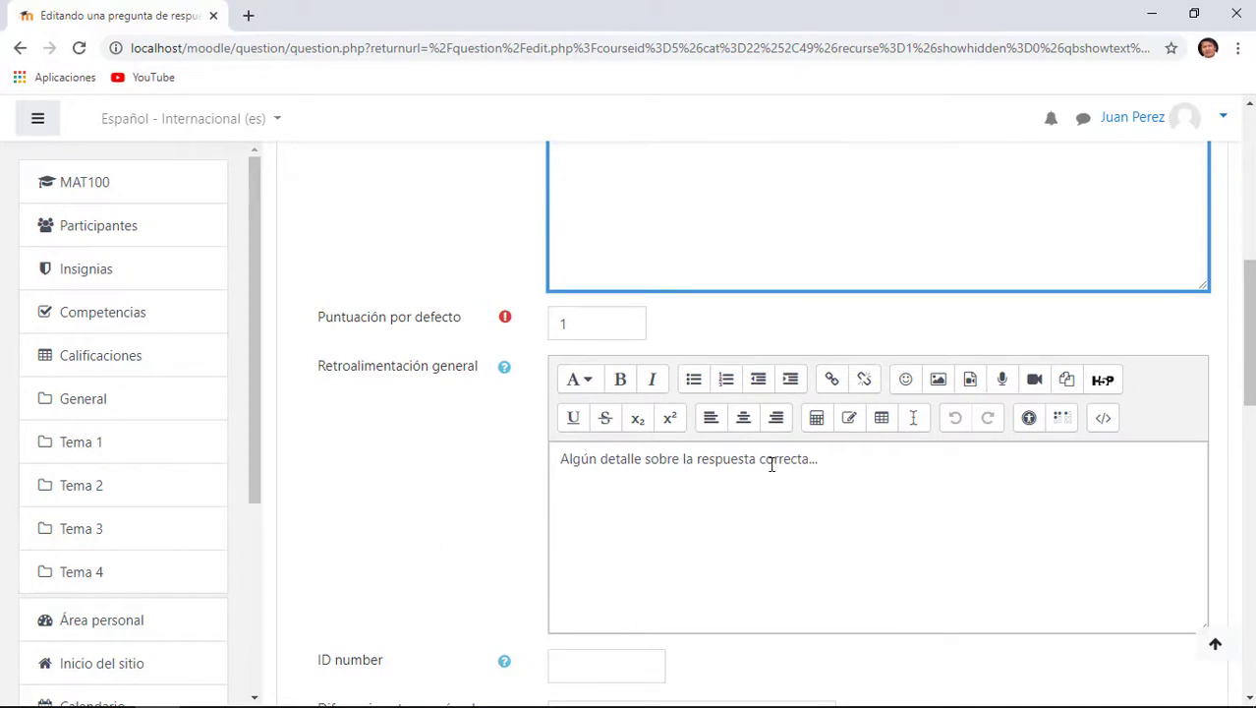
scroll(772, 464, down, 4)
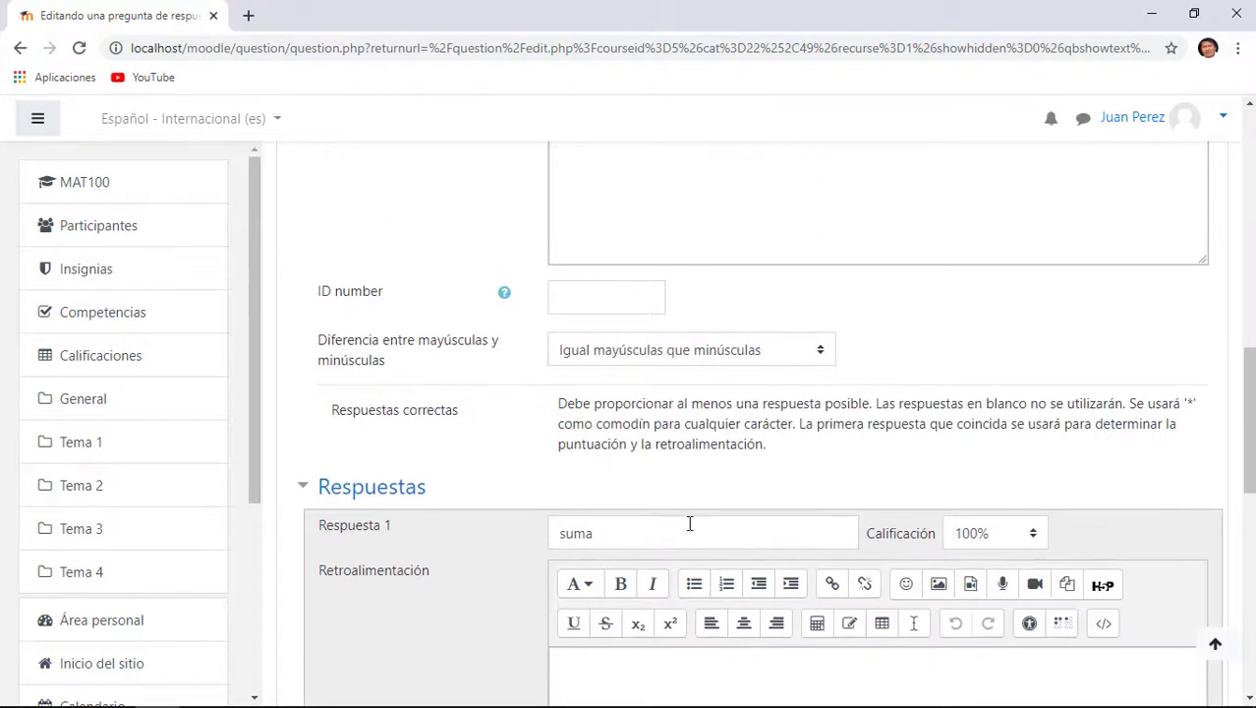
drag(638, 525, 498, 507)
text(circulo)
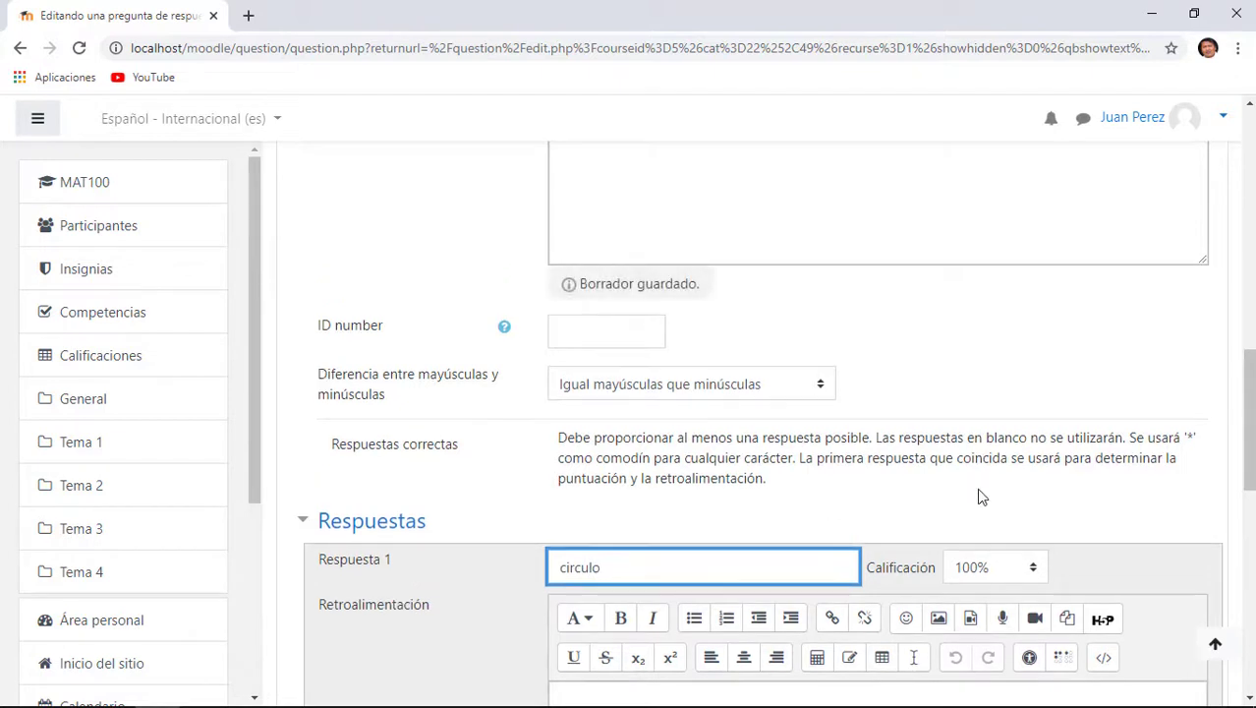
scroll(951, 518, down, 3)
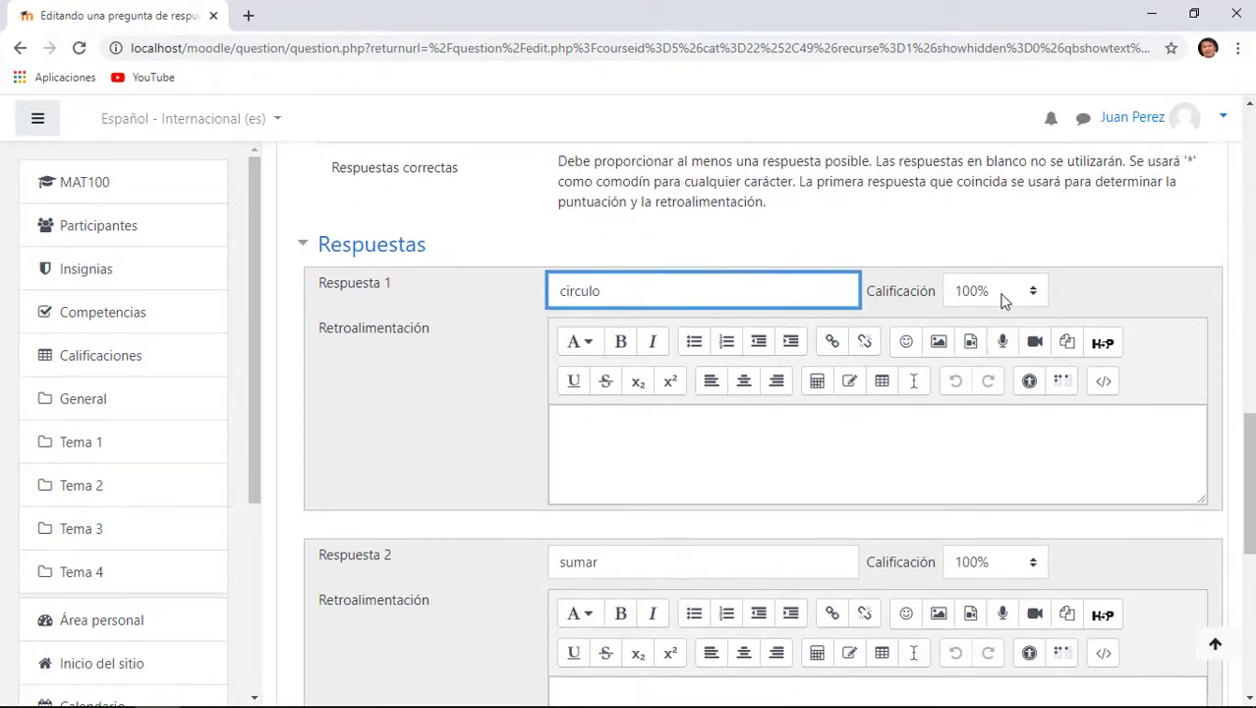
double_click(637, 561)
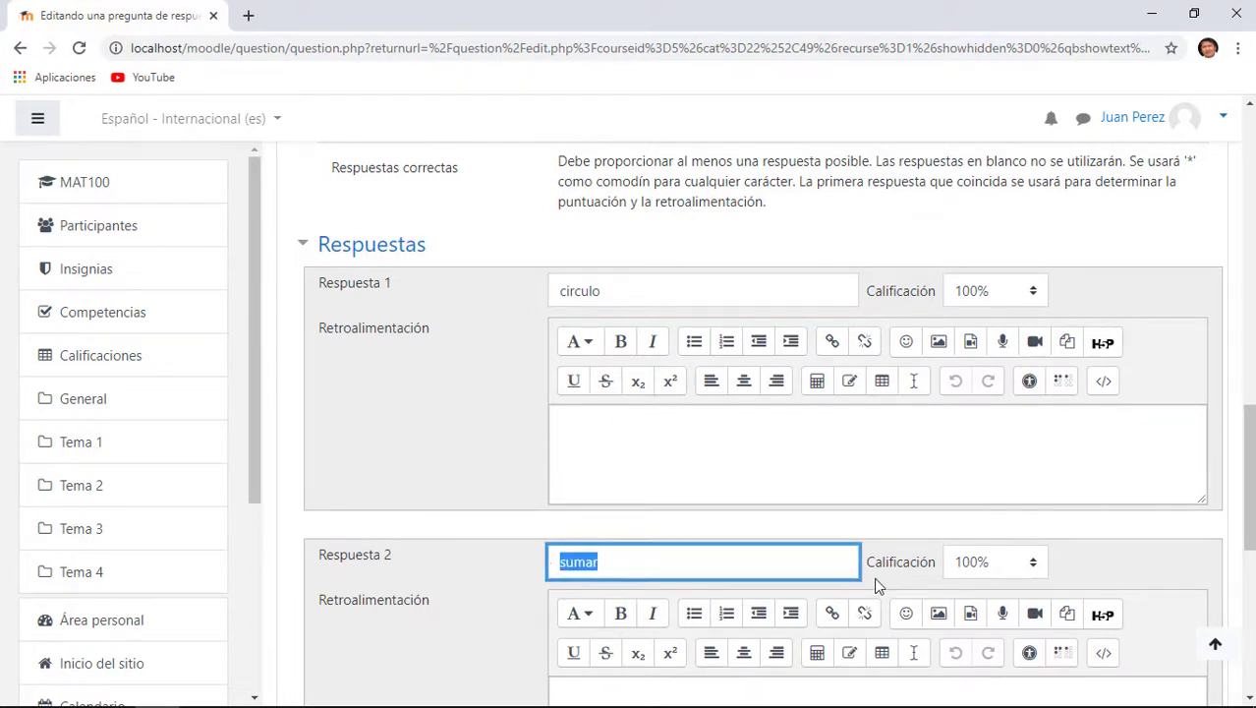
text(redondo)
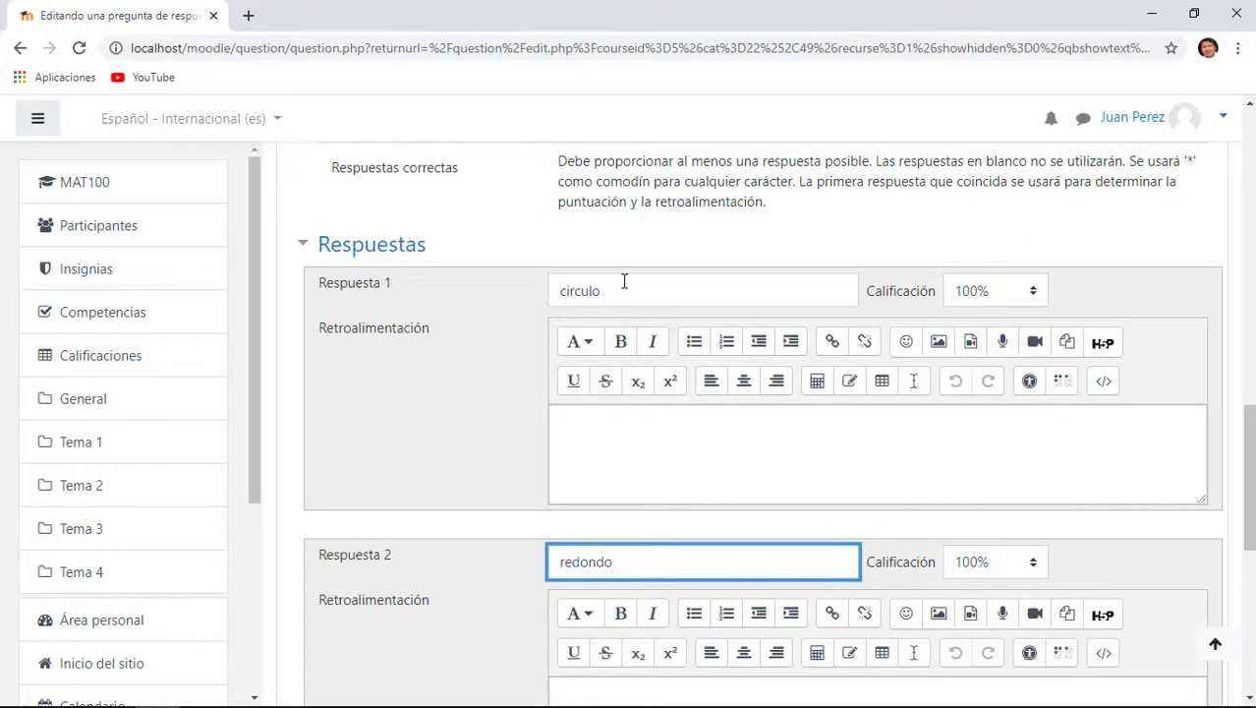
Step: Check the multiple-attempts settings and save the short-answer question "Respuesta Corta 2"
scroll(948, 611, down, 1)
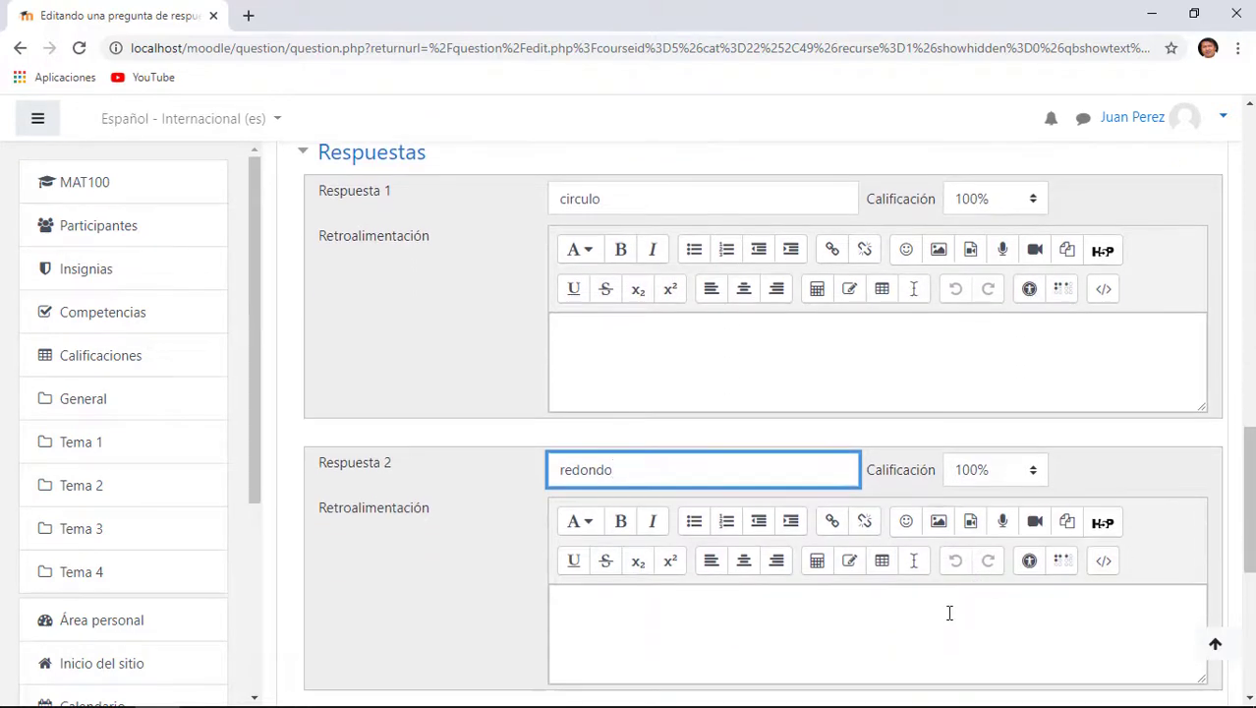
scroll(944, 541, down, 3)
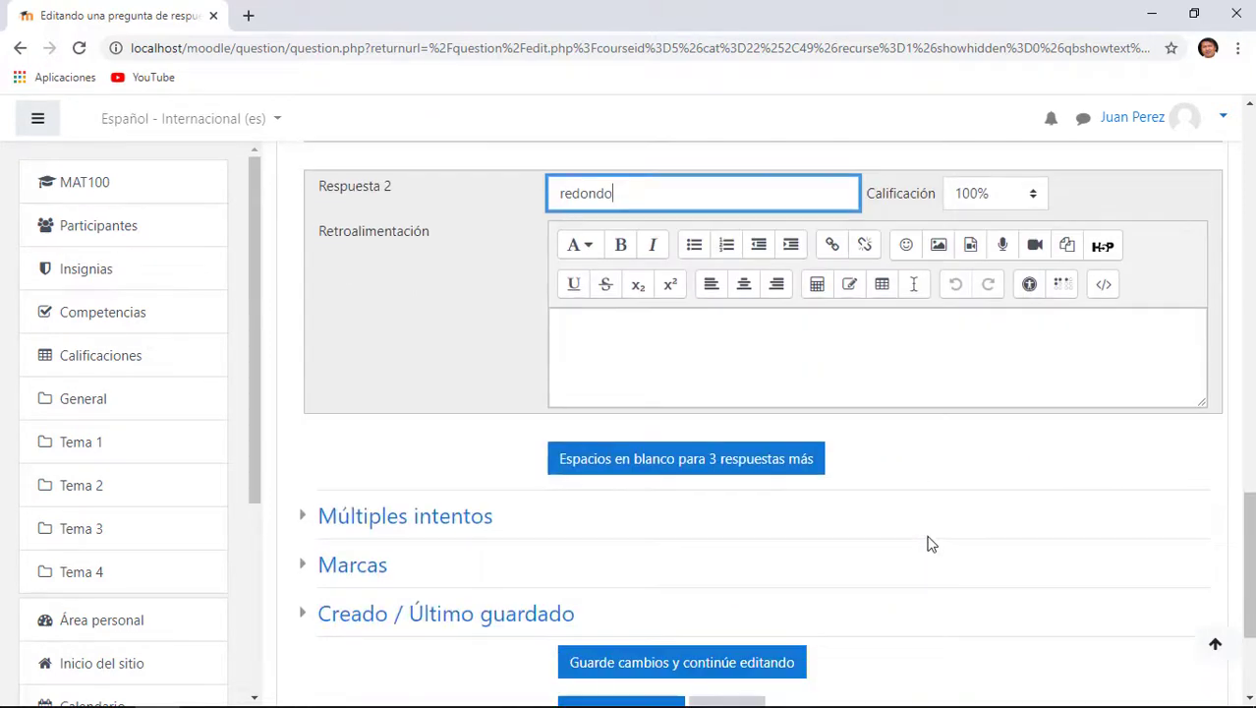
click(403, 518)
scroll(668, 627, down, 7)
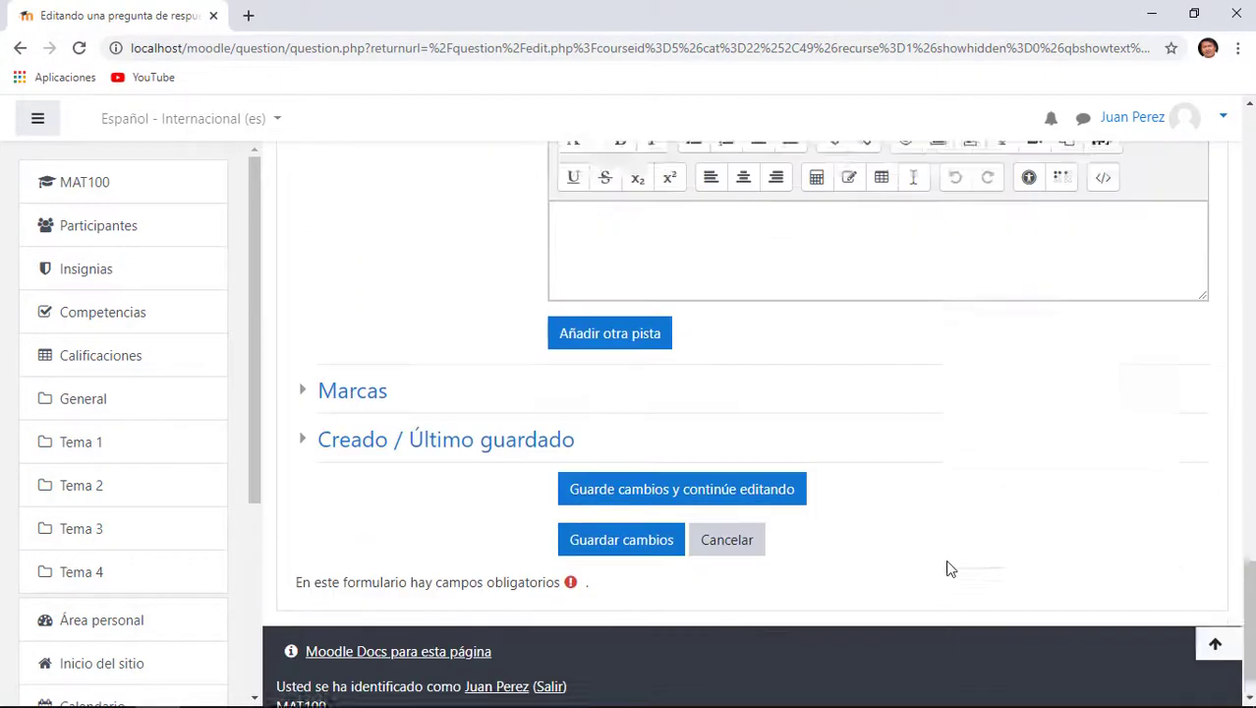
click(637, 496)
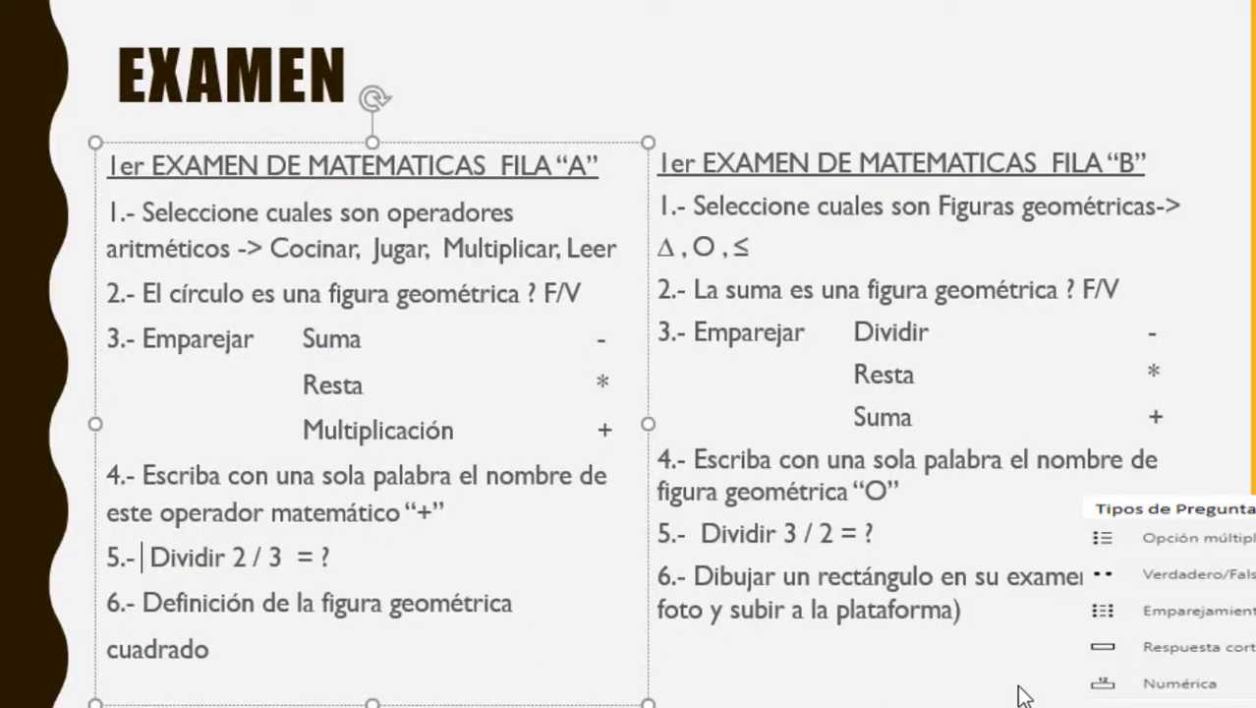
Step: Select "Dividir 2 / 3" in row A's question 5 on the exam slide, and start a numerical question in Moodle's Númerica category
click(145, 556)
drag(148, 557, 280, 546)
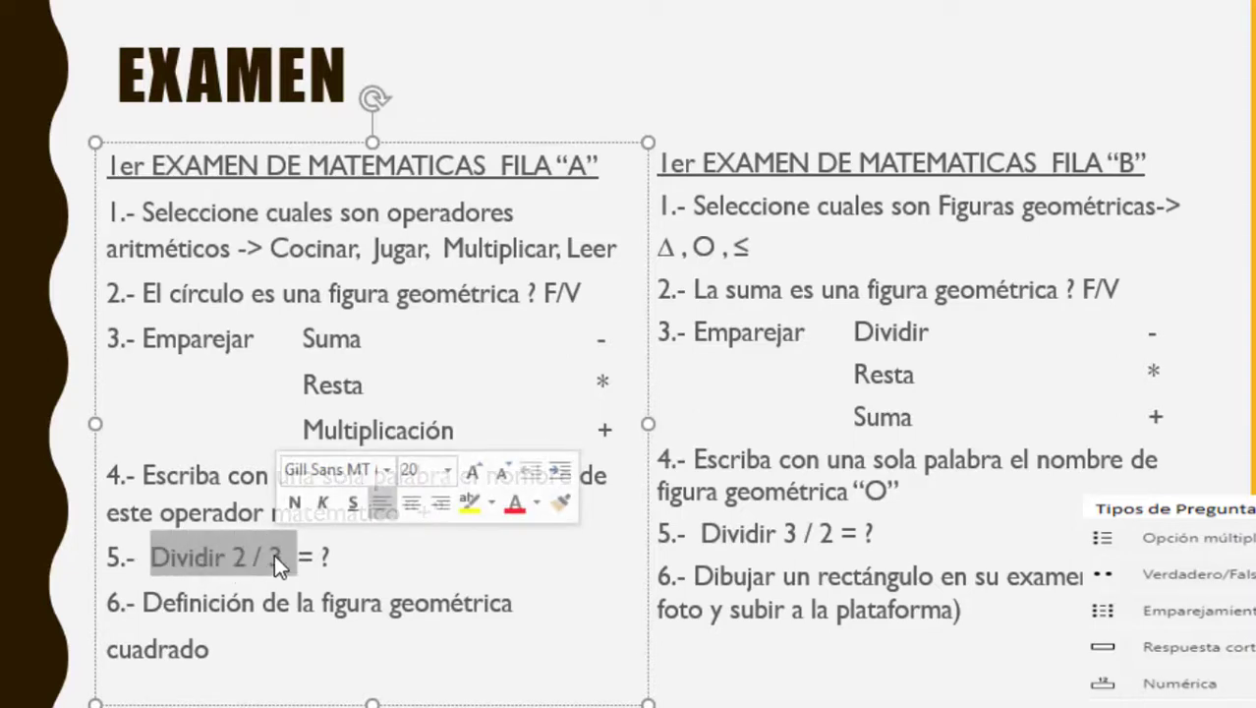
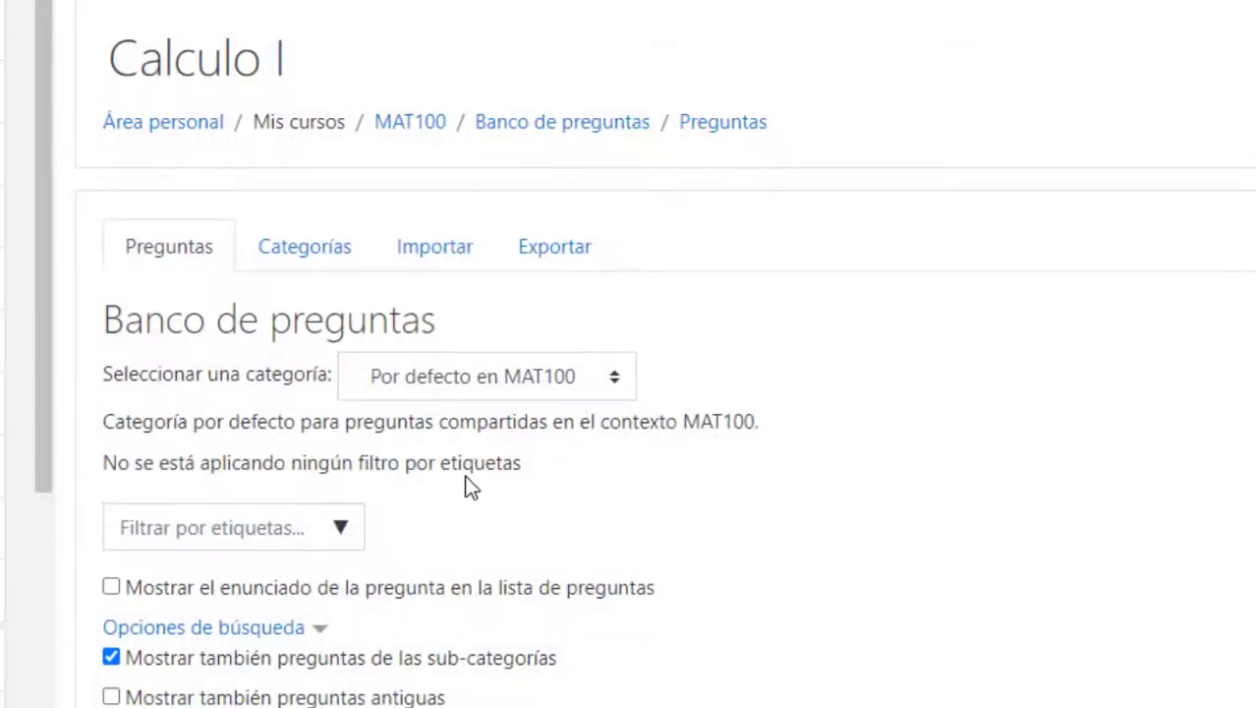
click(516, 386)
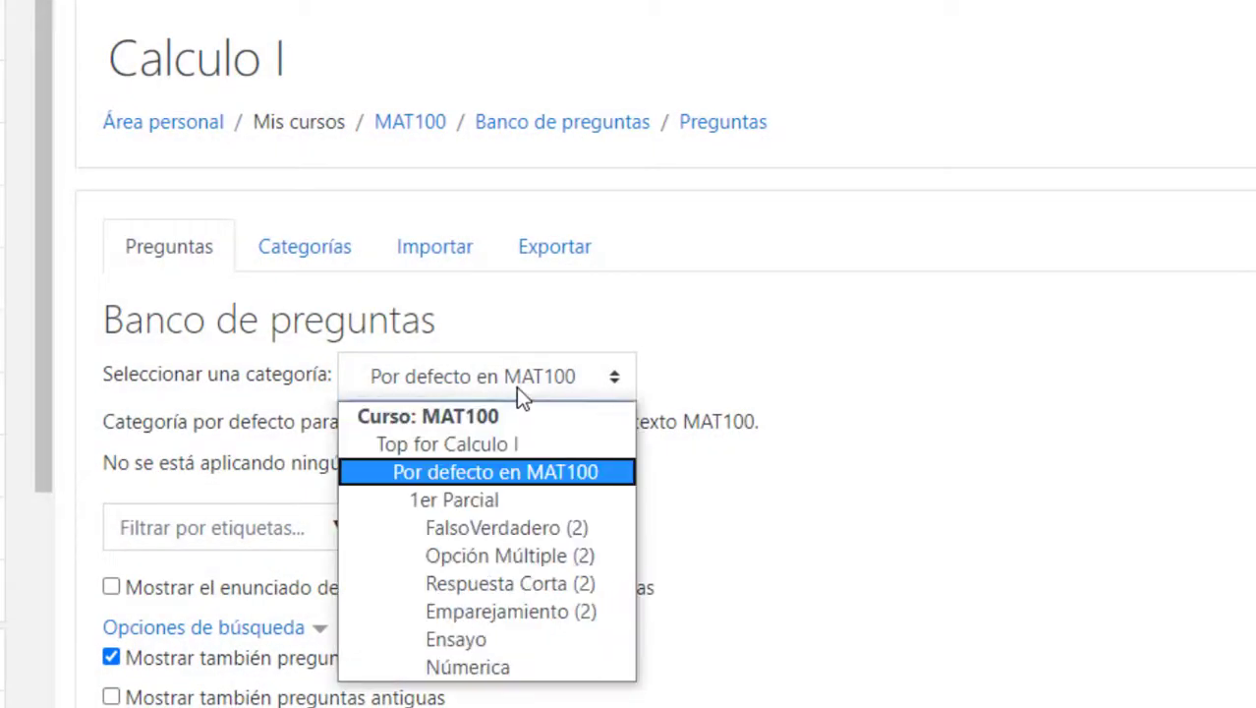
click(529, 670)
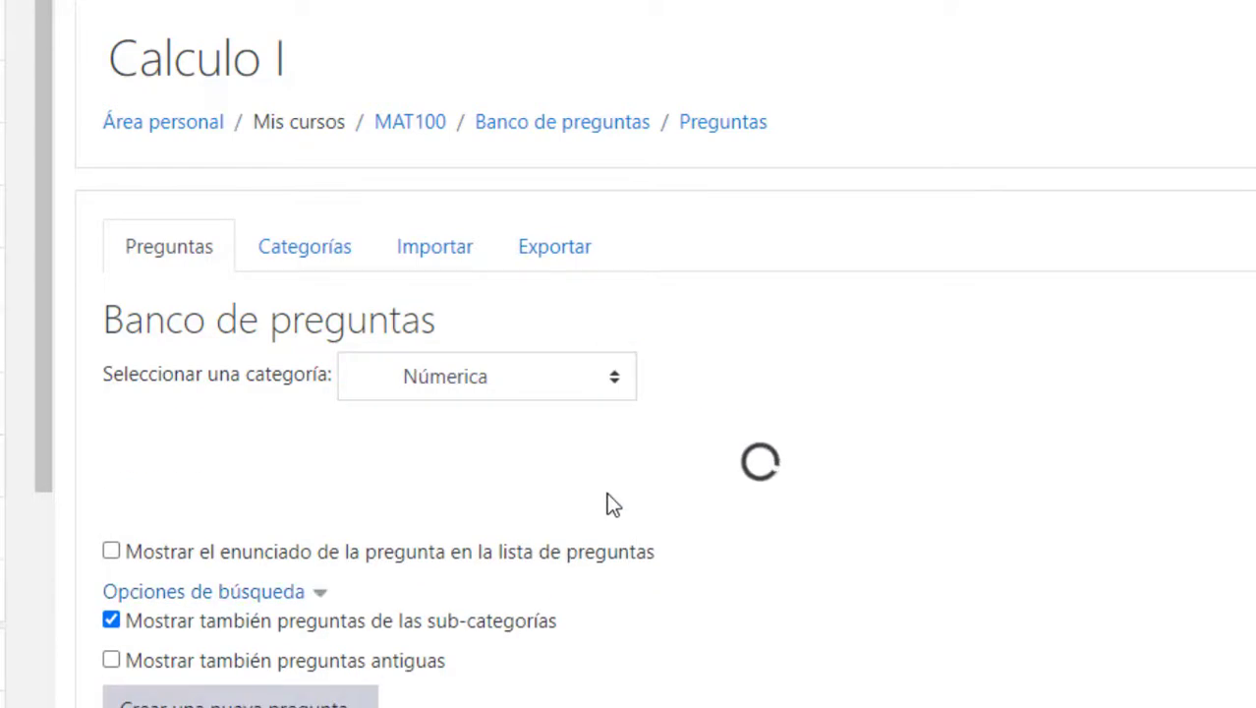
scroll(322, 604, down, 3)
click(239, 554)
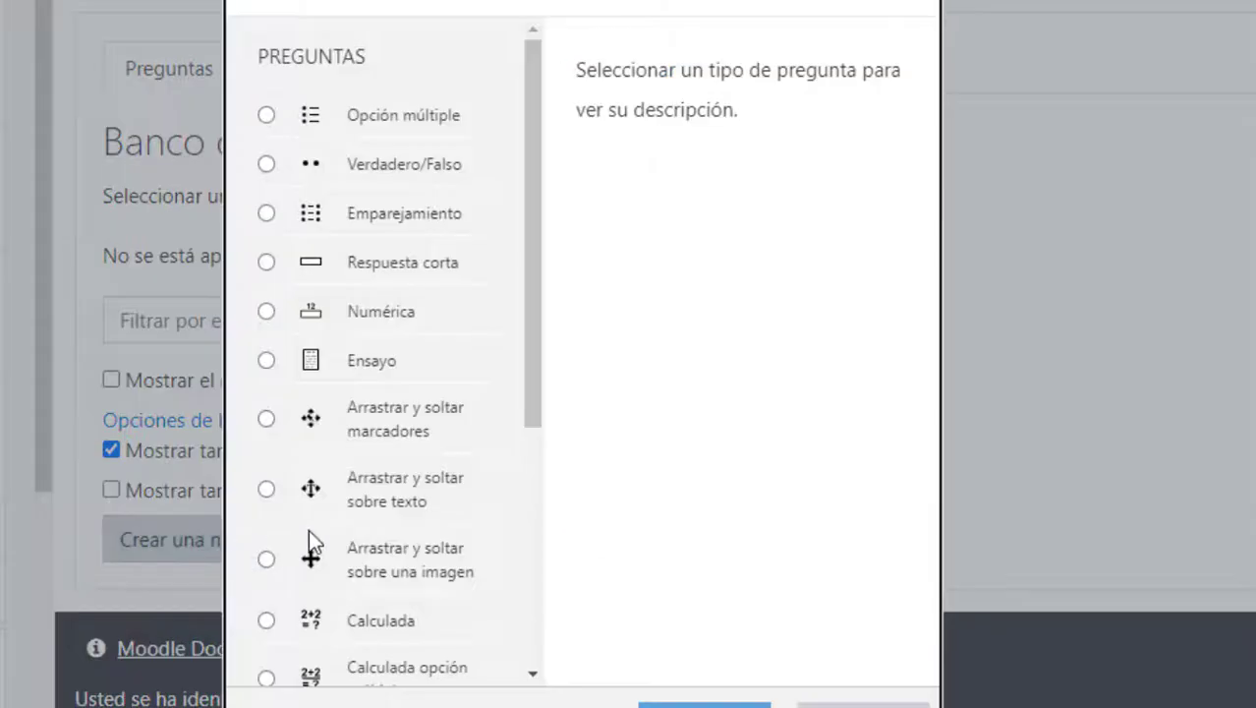
click(345, 316)
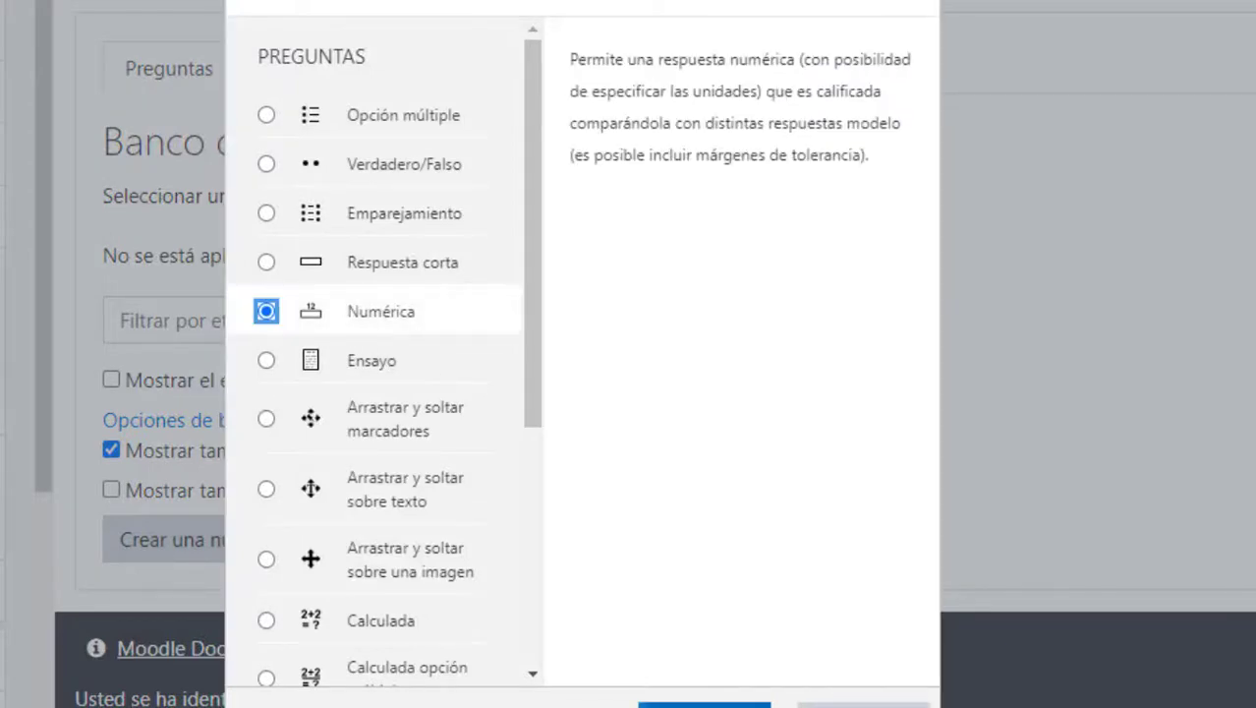
click(688, 705)
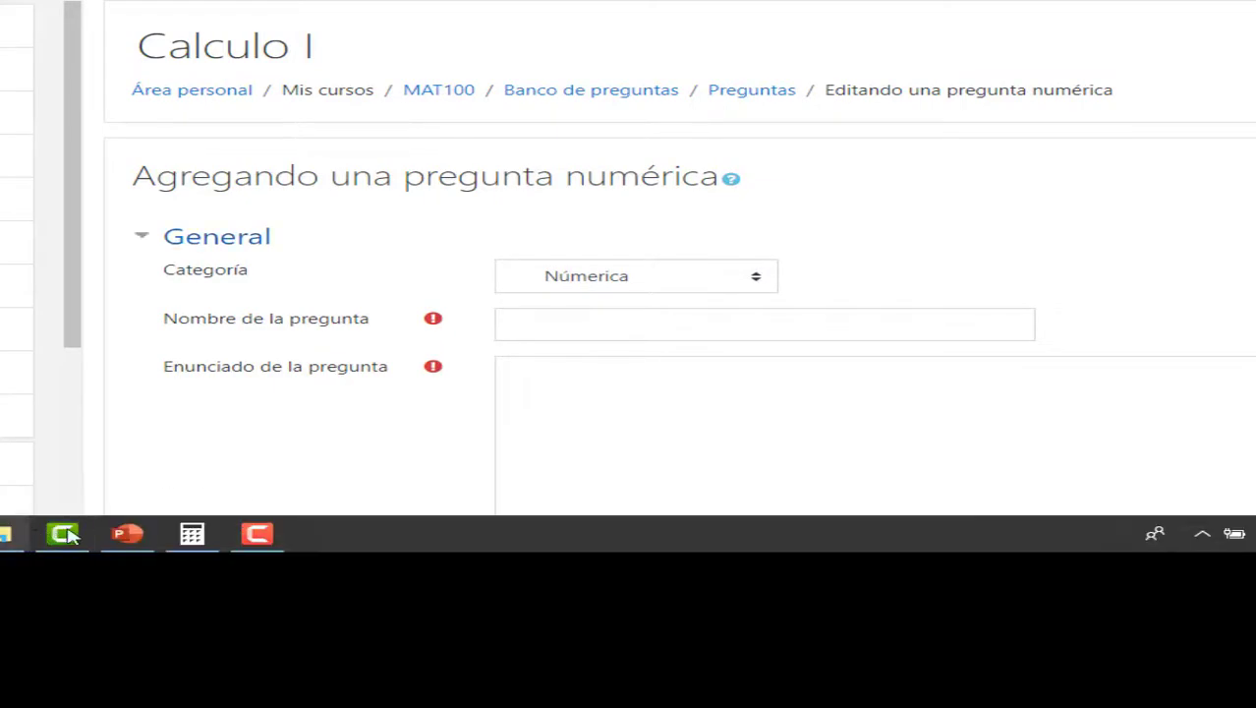
Step: Copy "Dividir 2 / 3" from the PowerPoint exam slide and enter it as the numerical question's statement in Moodle
click(126, 534)
right_click(231, 470)
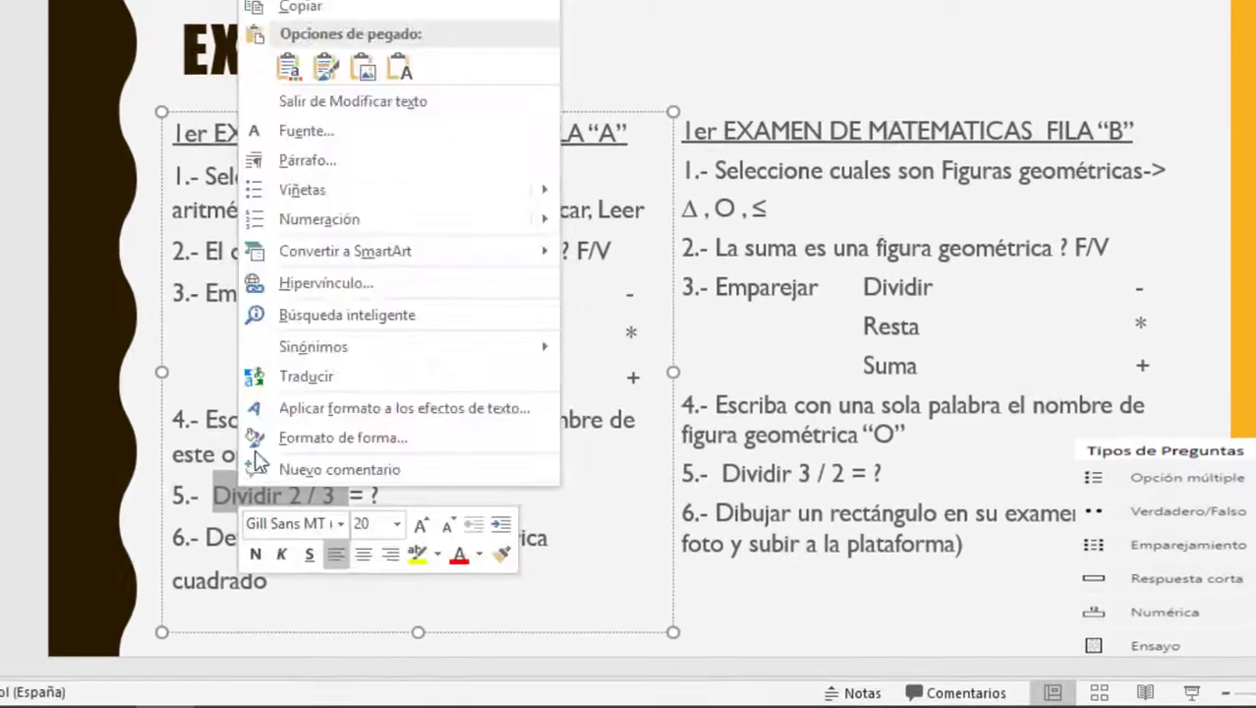
click(333, 15)
key(alt+Tab)
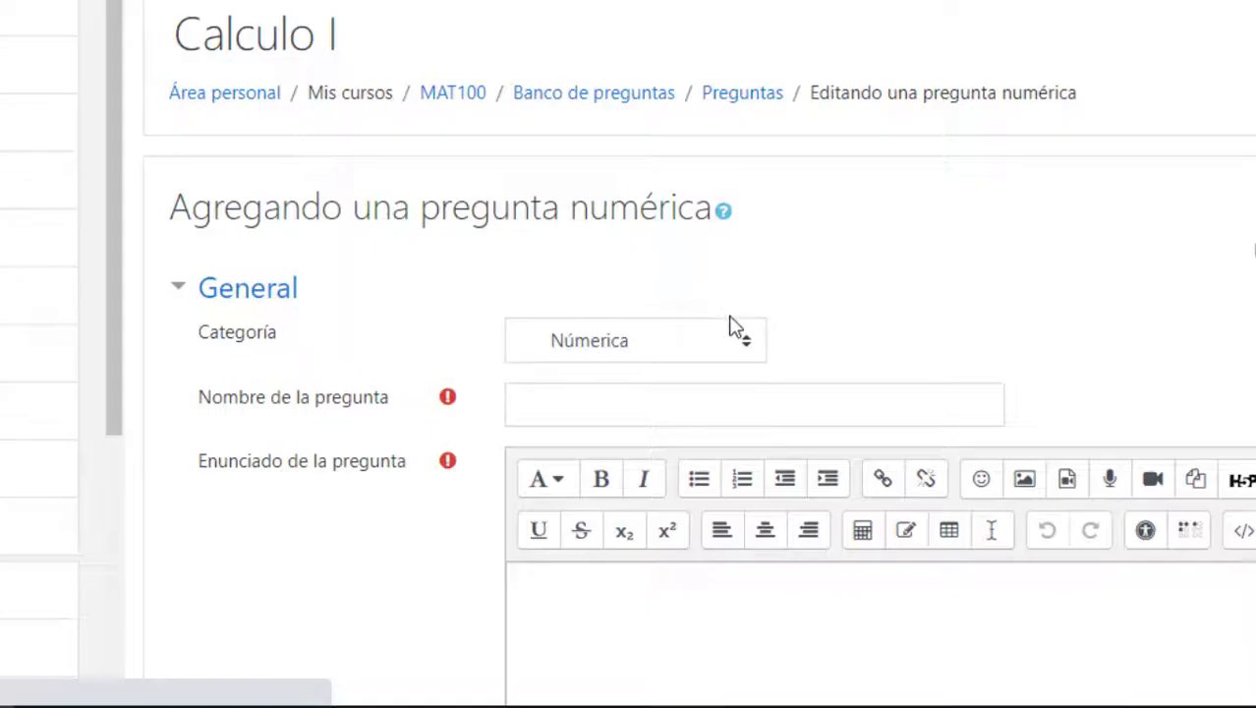
click(570, 648)
text(Dividir 2 / 3)
scroll(698, 656, down, 3)
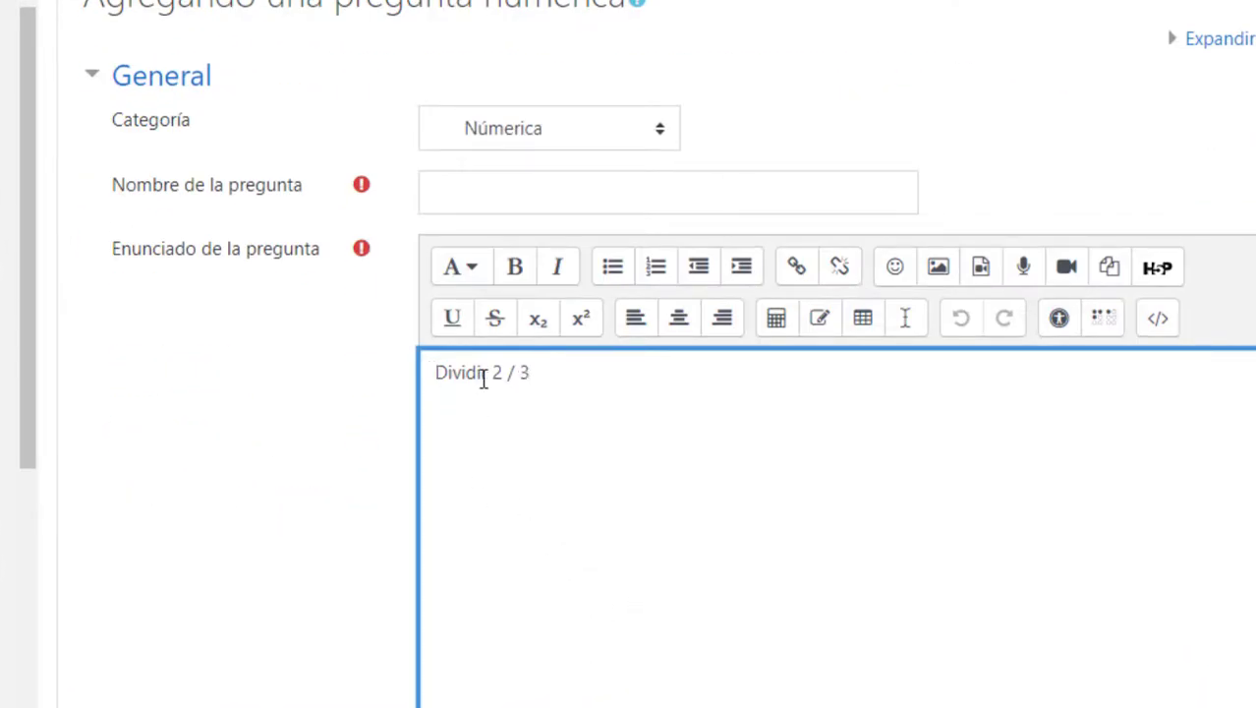
Step: Name the numerical question "Numerica 1"
click(502, 193)
text(N)
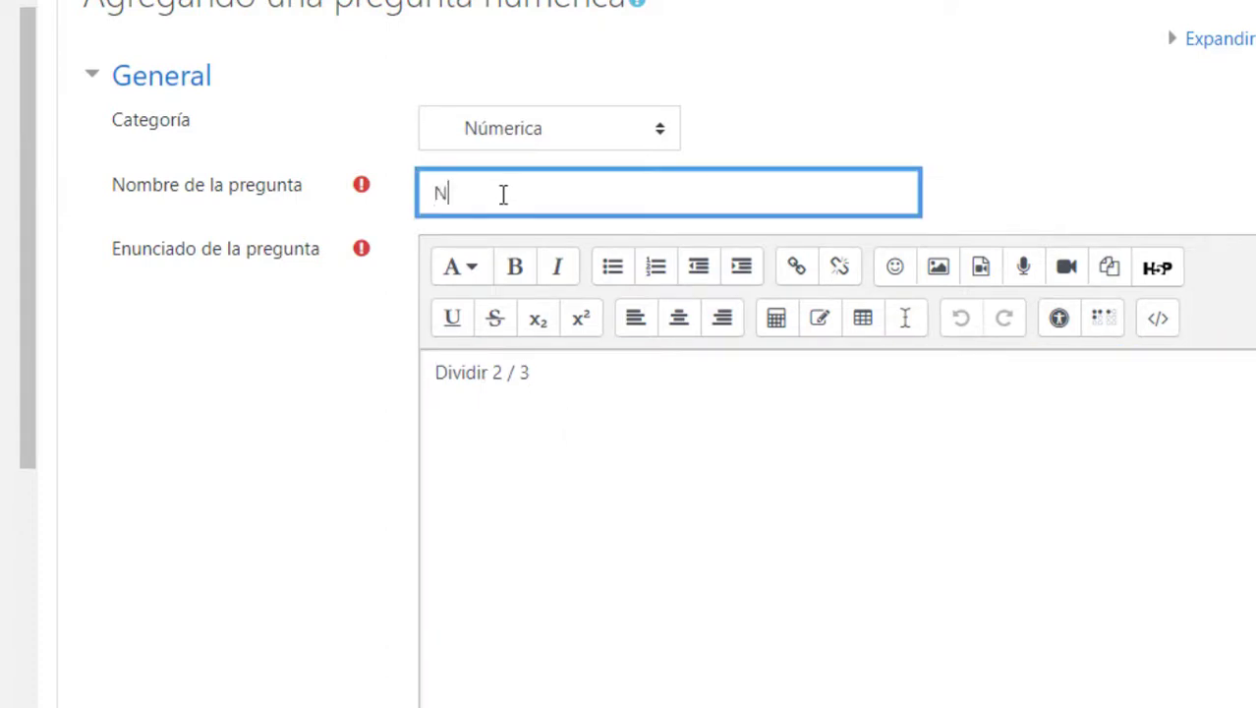
text(ume)
key(BackSpace)
key(BackSpace)
text(merica 1)
right_click(502, 193)
click(539, 215)
Step: Write the general feedback "detalle de la respuesta" with "2 / 3" on a new line
scroll(455, 416, down, 3)
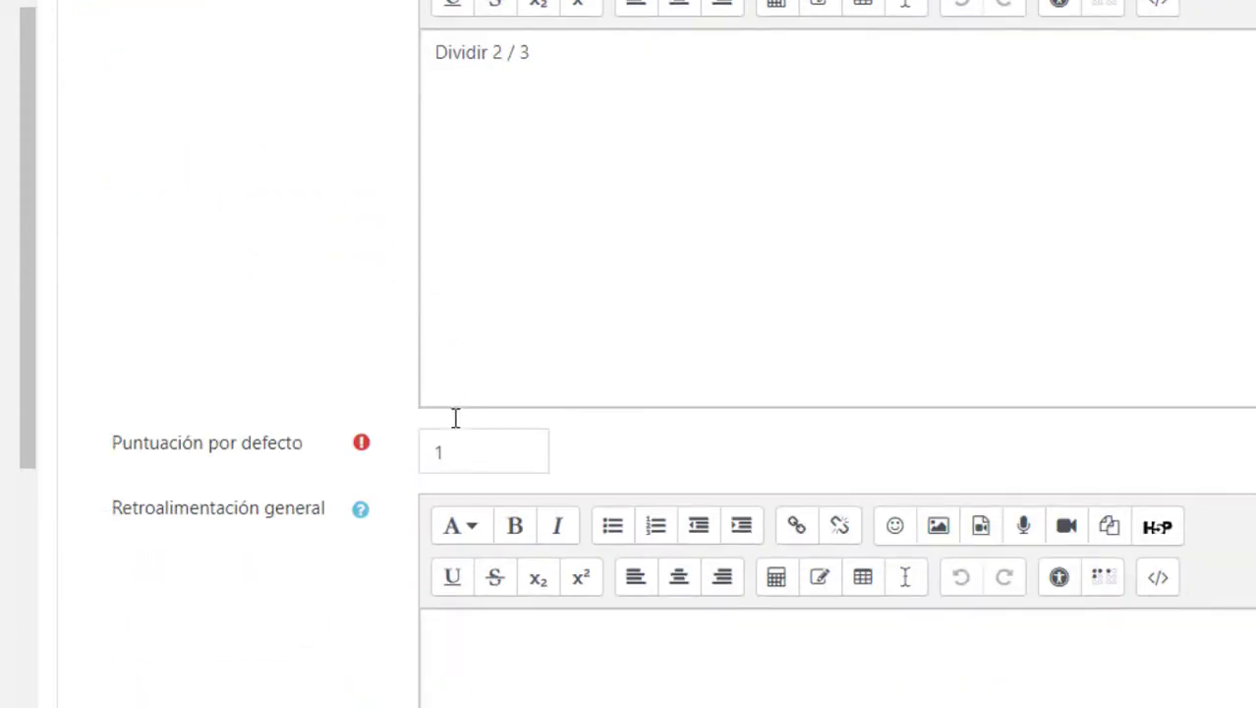
scroll(496, 339, up, 1)
scroll(572, 368, down, 4)
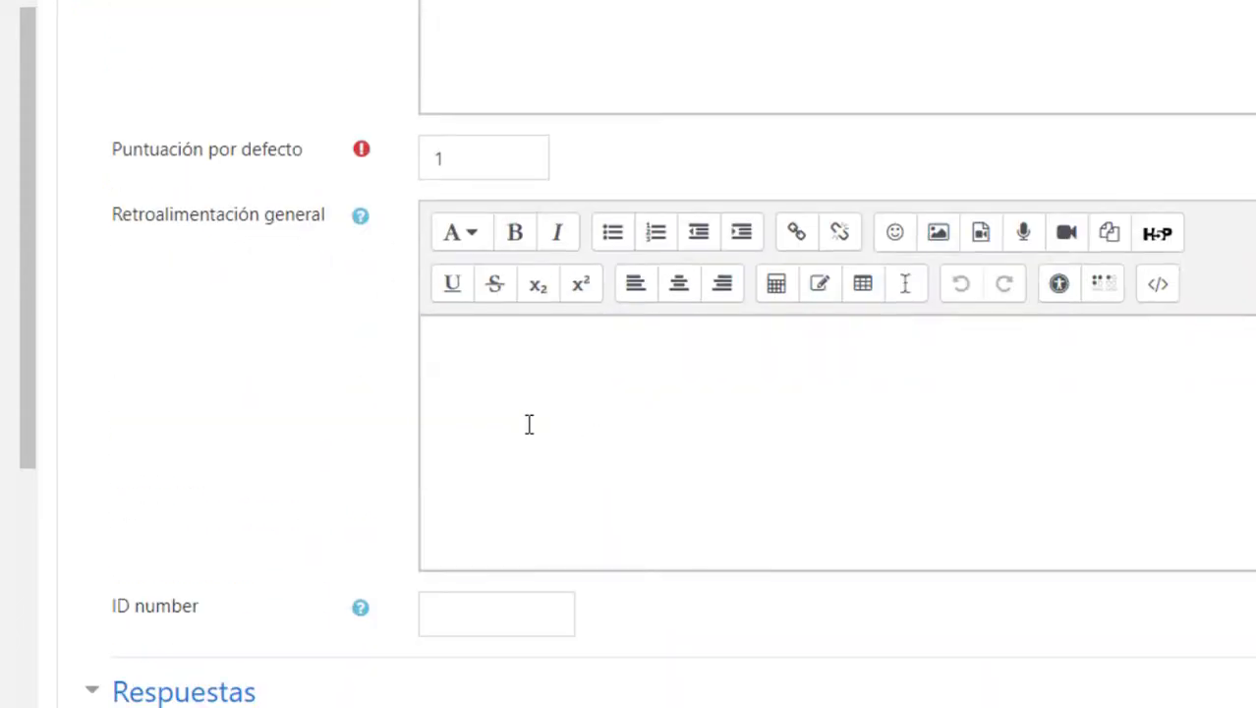
click(529, 424)
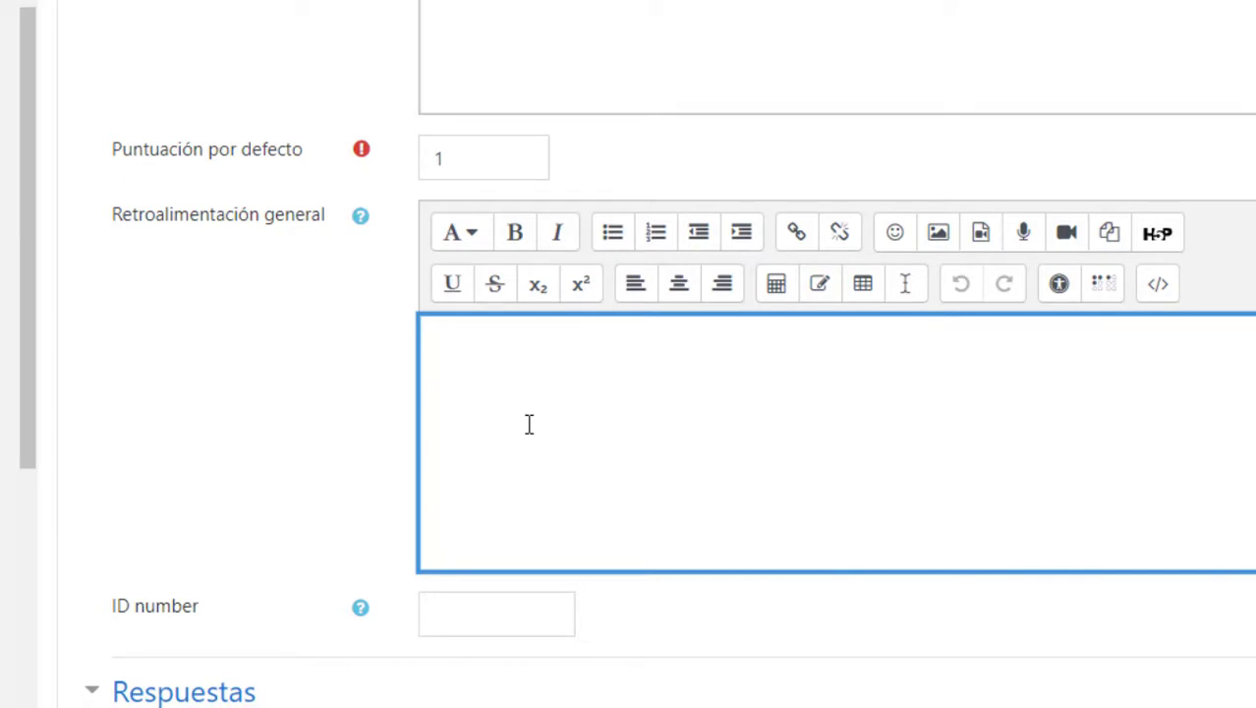
text(detalle de)
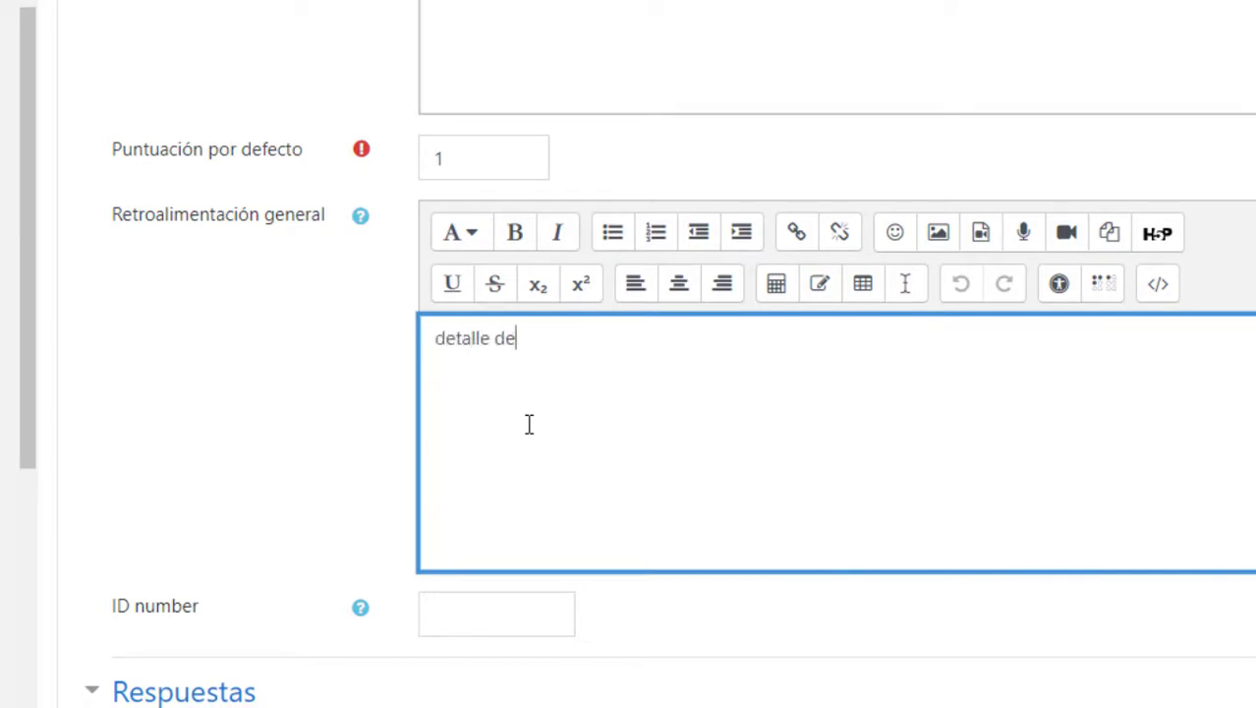
text( la respuesta)
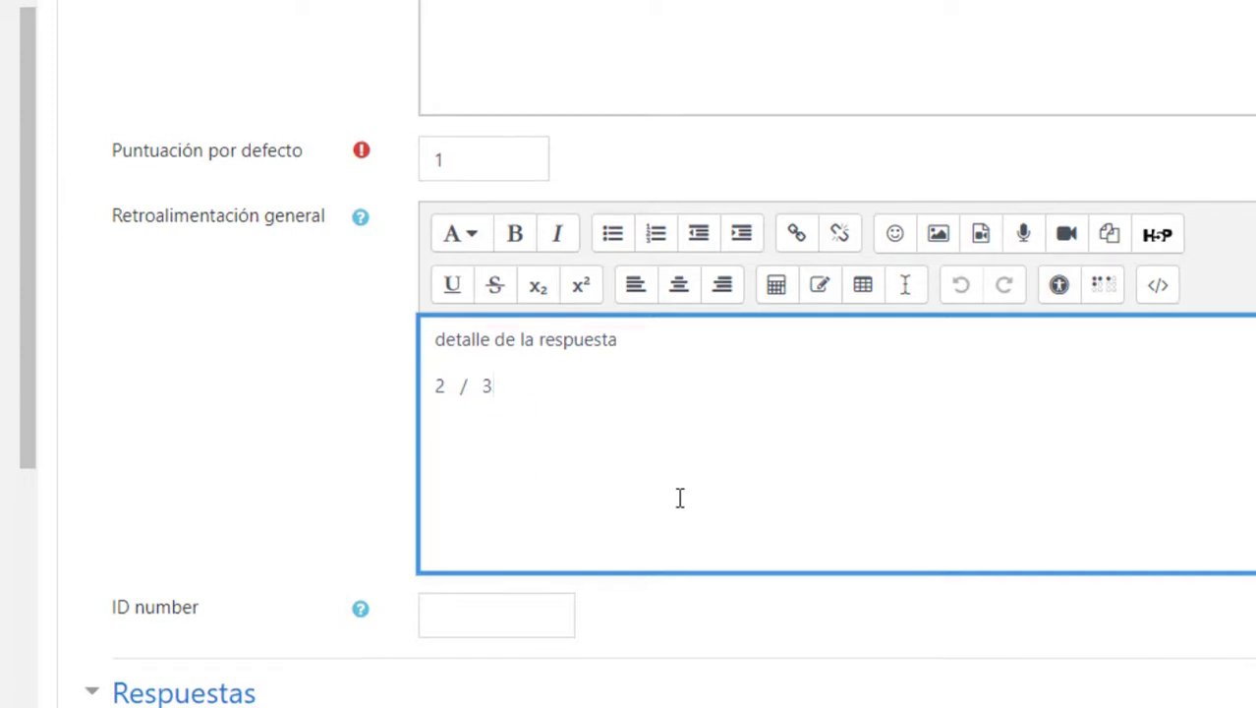
scroll(679, 499, up, 3)
scroll(572, 356, down, 3)
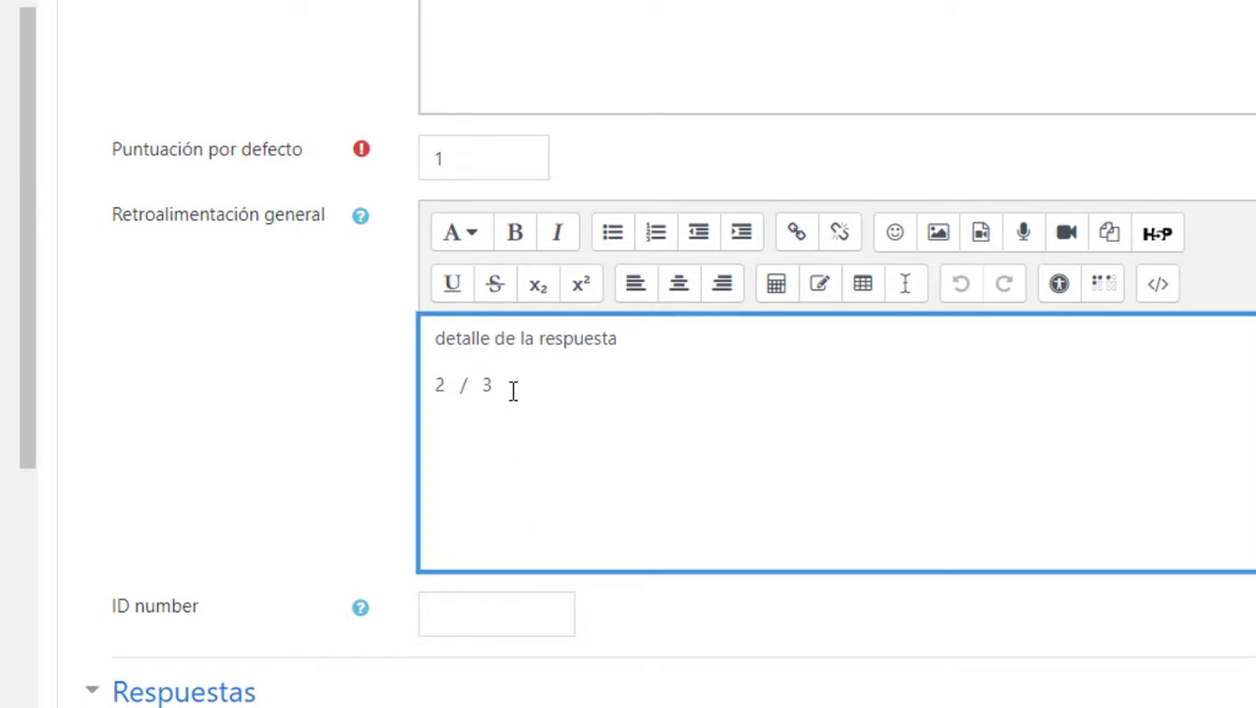
Step: Check the result of 2 ÷ 3 in Calculator and enter 0.66 as answer 1 of the Moodle question
scroll(641, 499, down, 4)
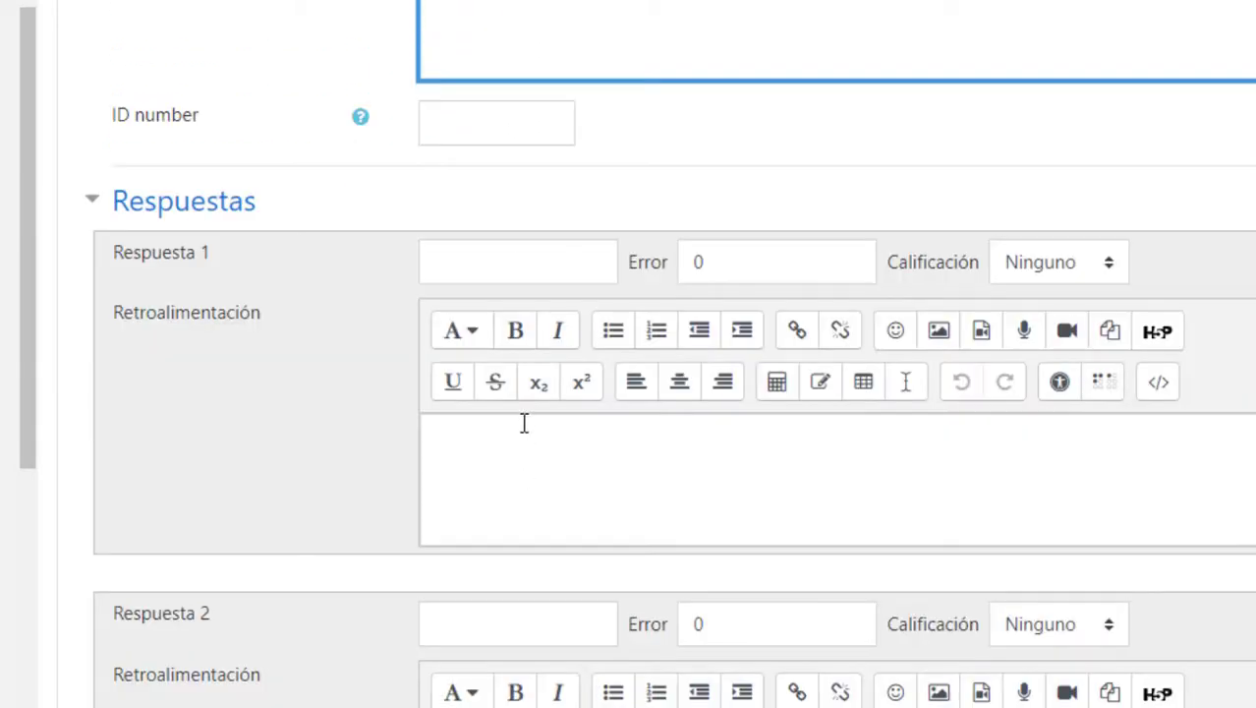
click(533, 253)
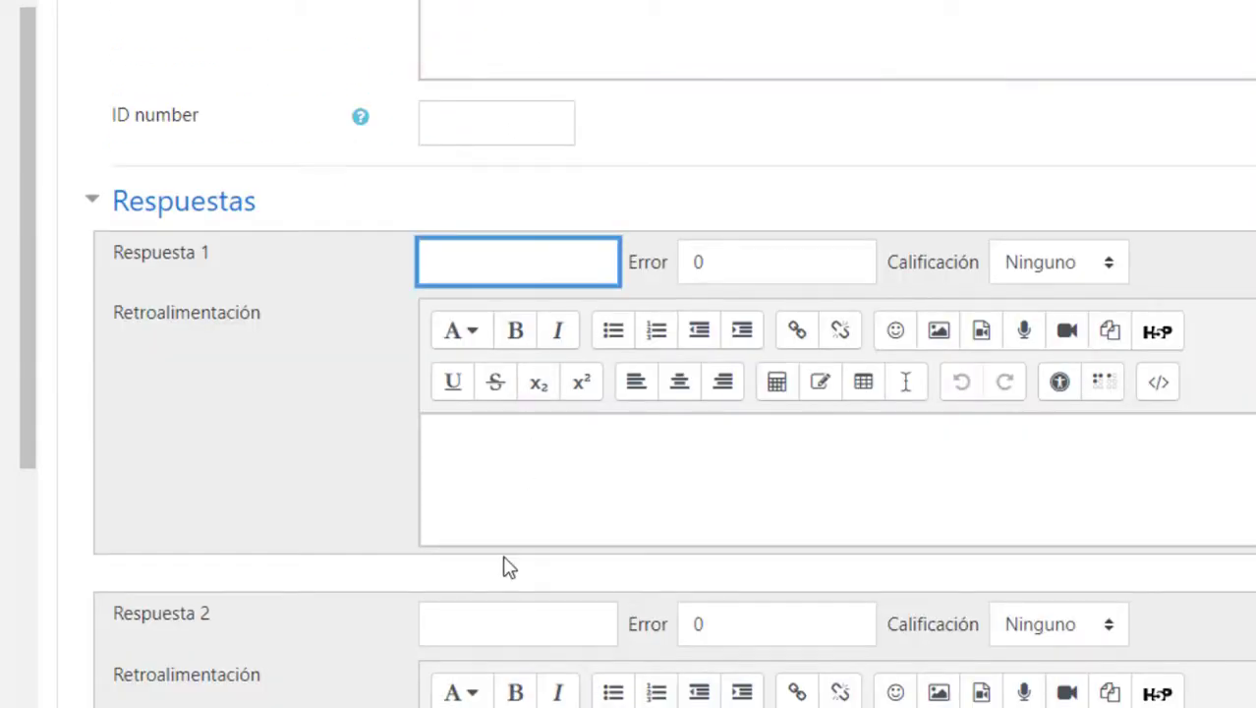
click(139, 704)
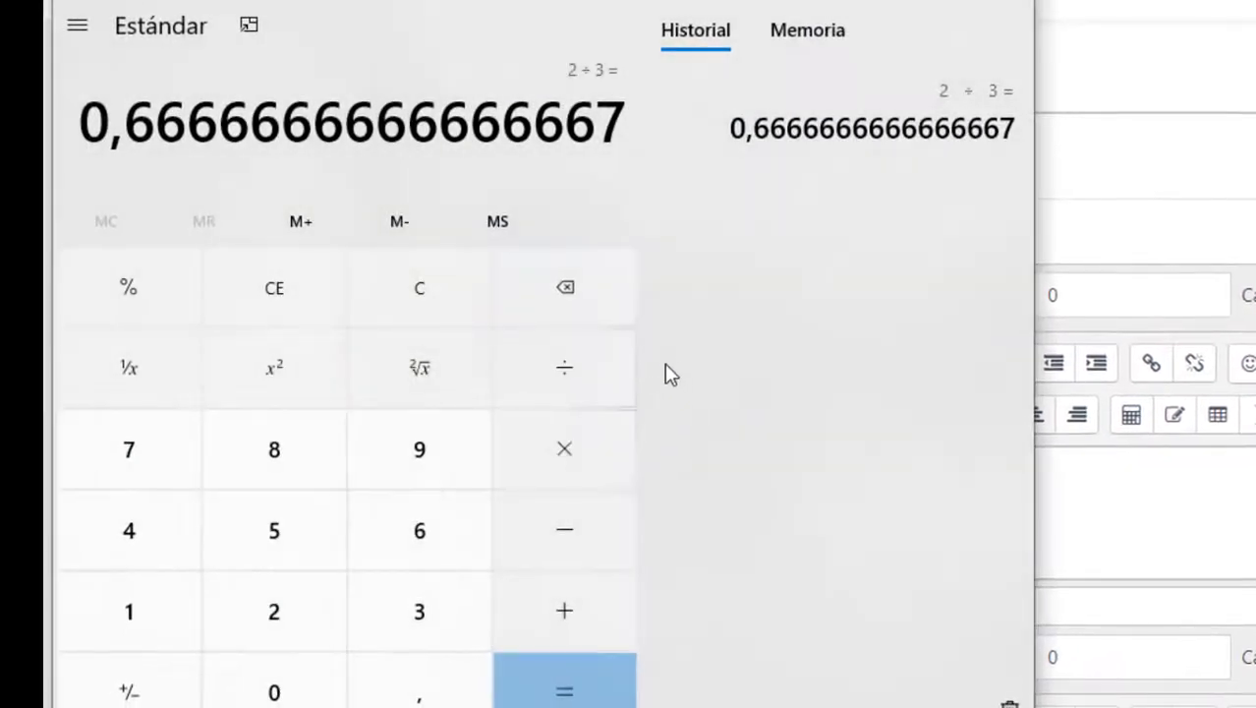
drag(611, 2, 795, 0)
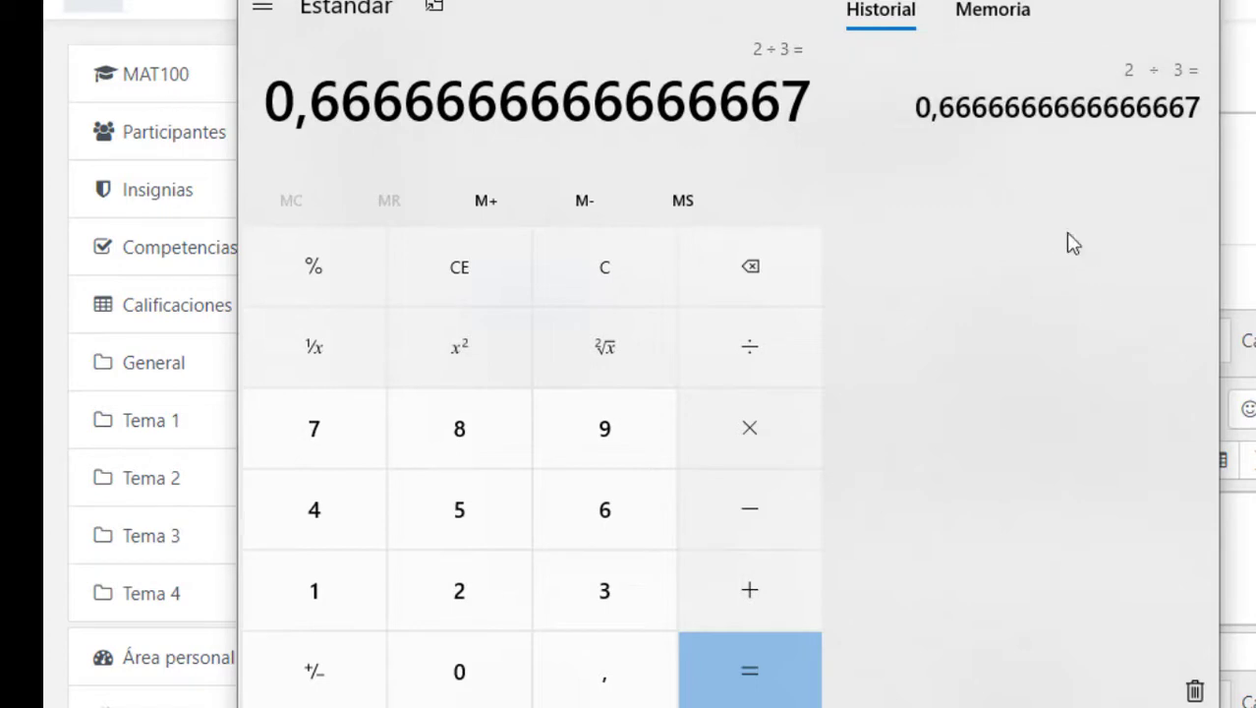
key(alt+Tab)
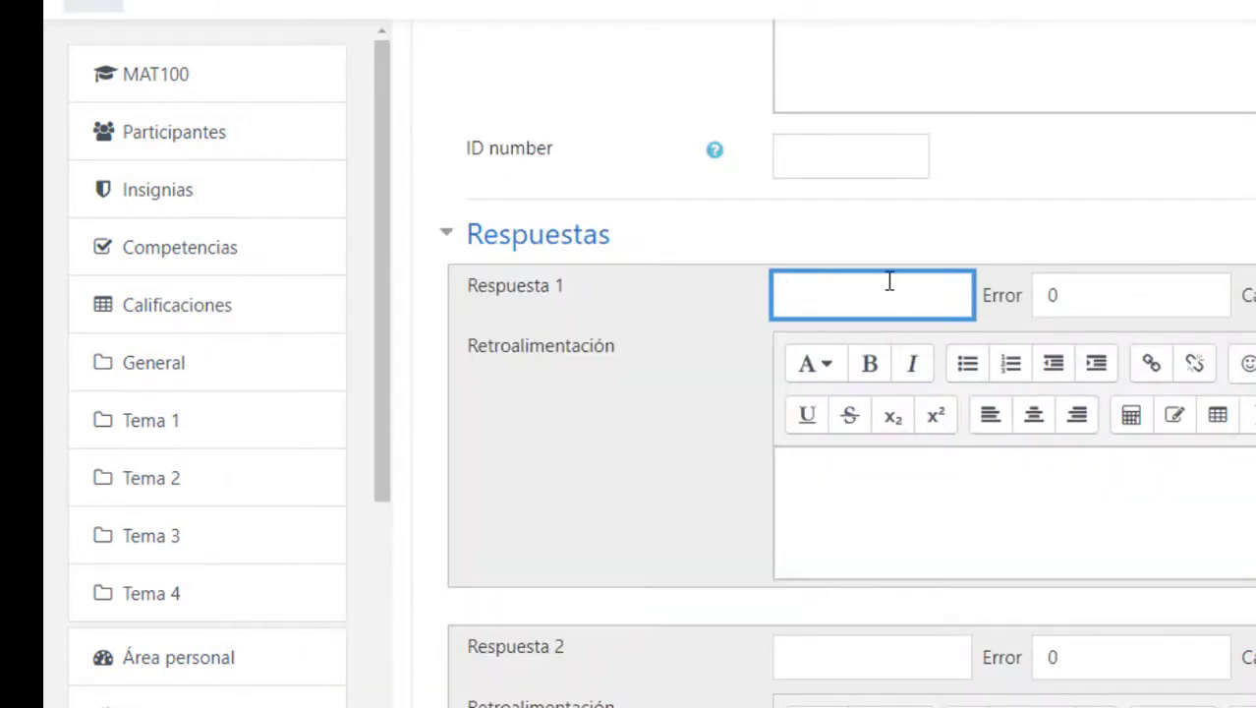
text(0.66)
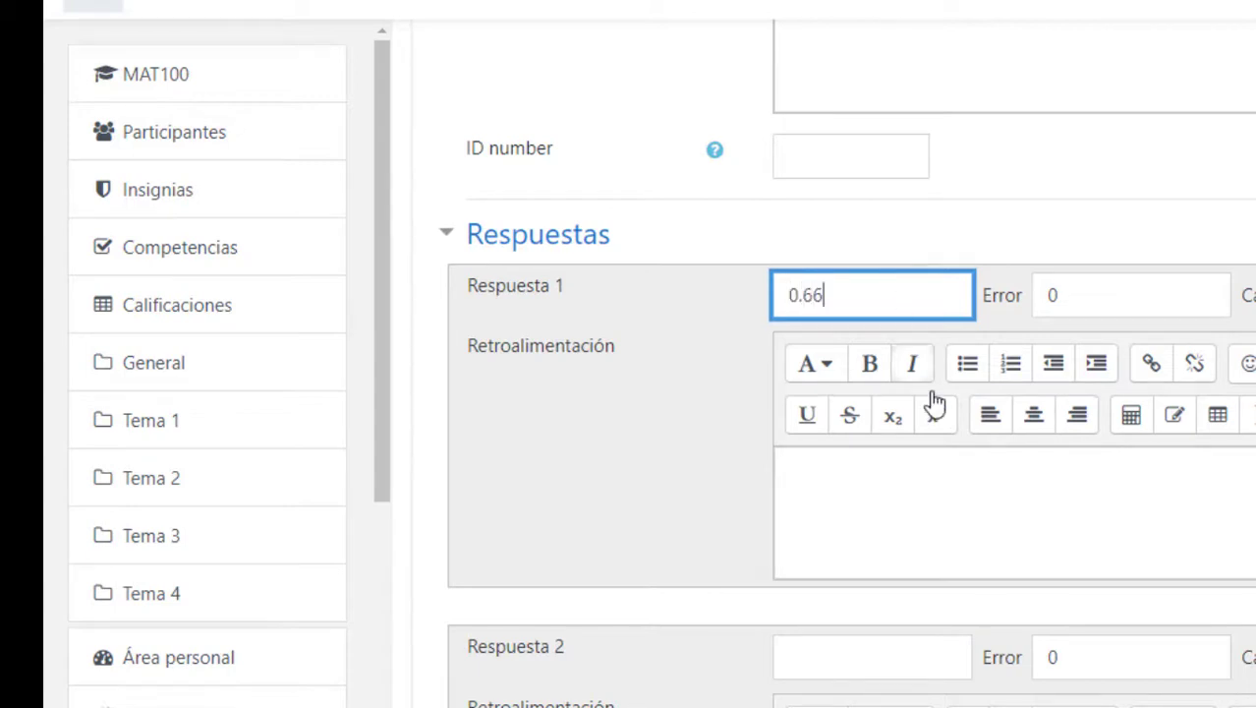
key(Tab)
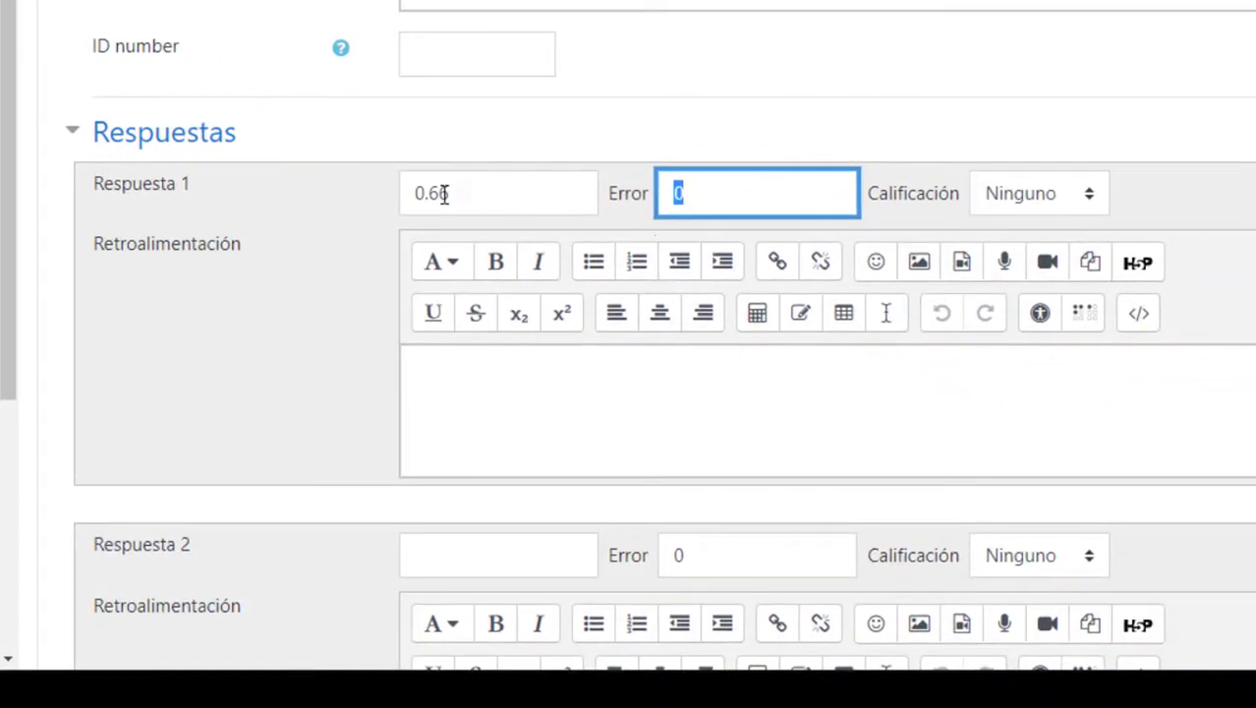
Step: Try extending answer 1 to 0.666666666, and shorten it back to 0.66
click(458, 193)
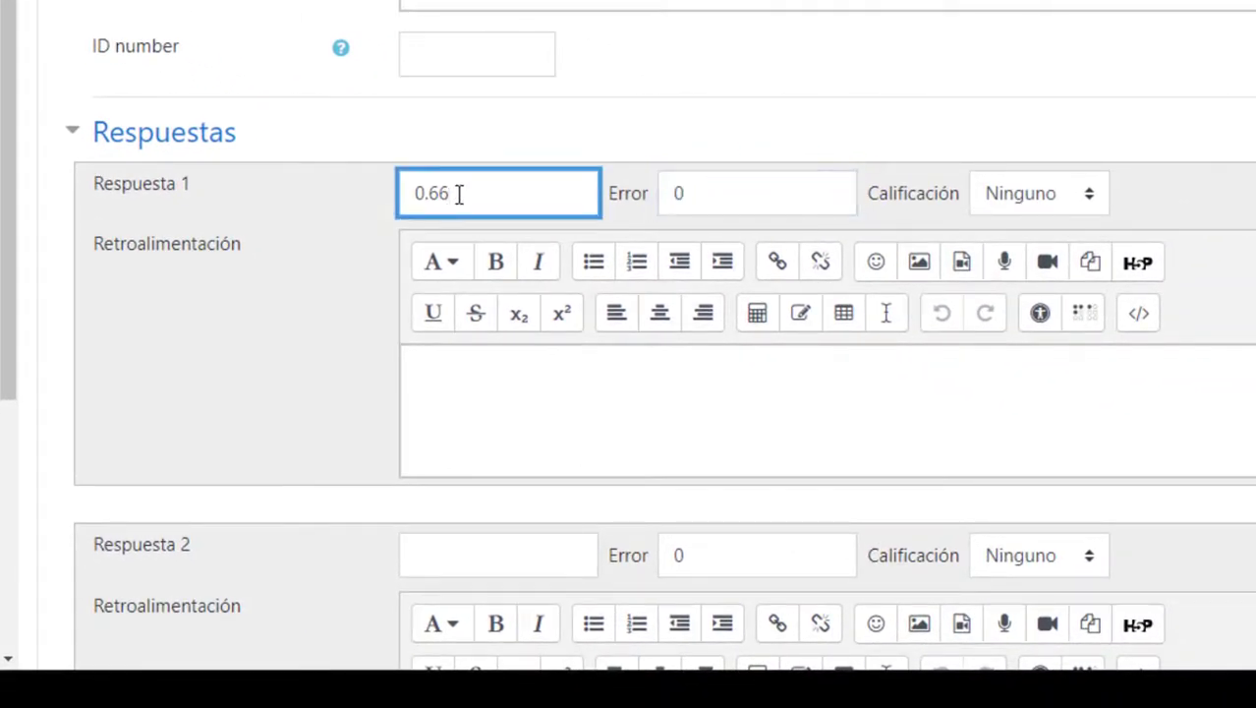
text(6667)
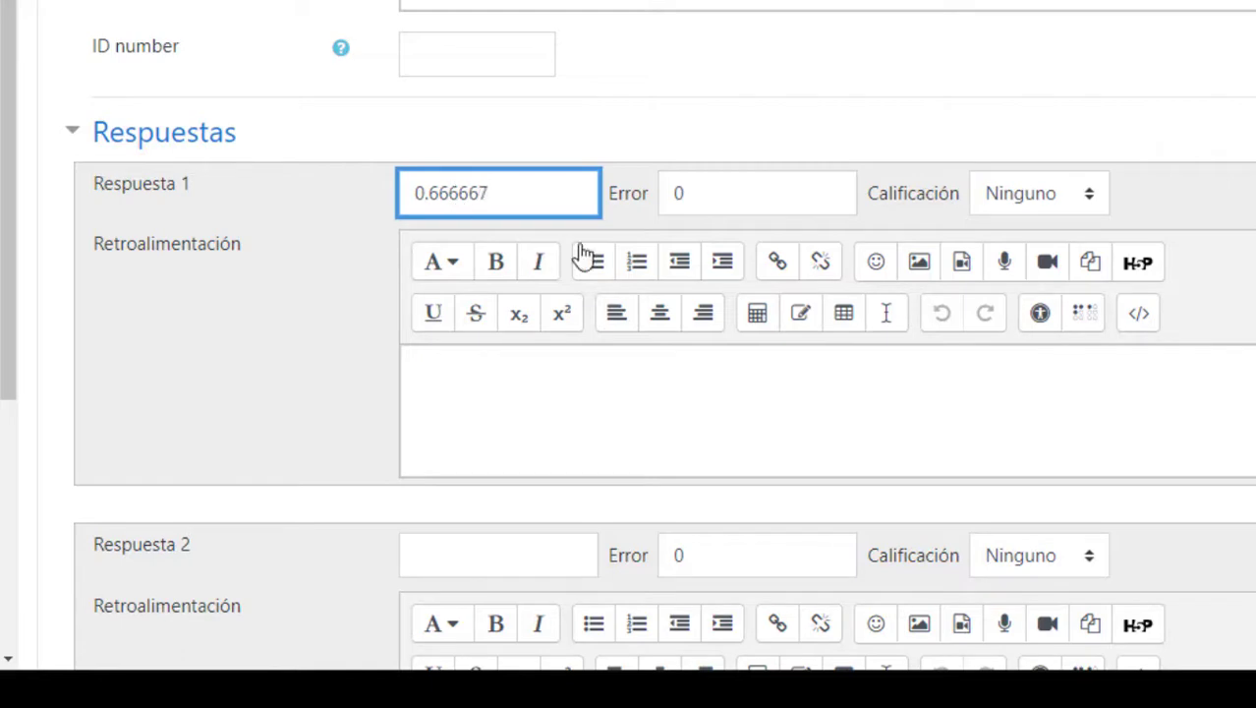
key(BackSpace)
key(BackSpace)
text(6666)
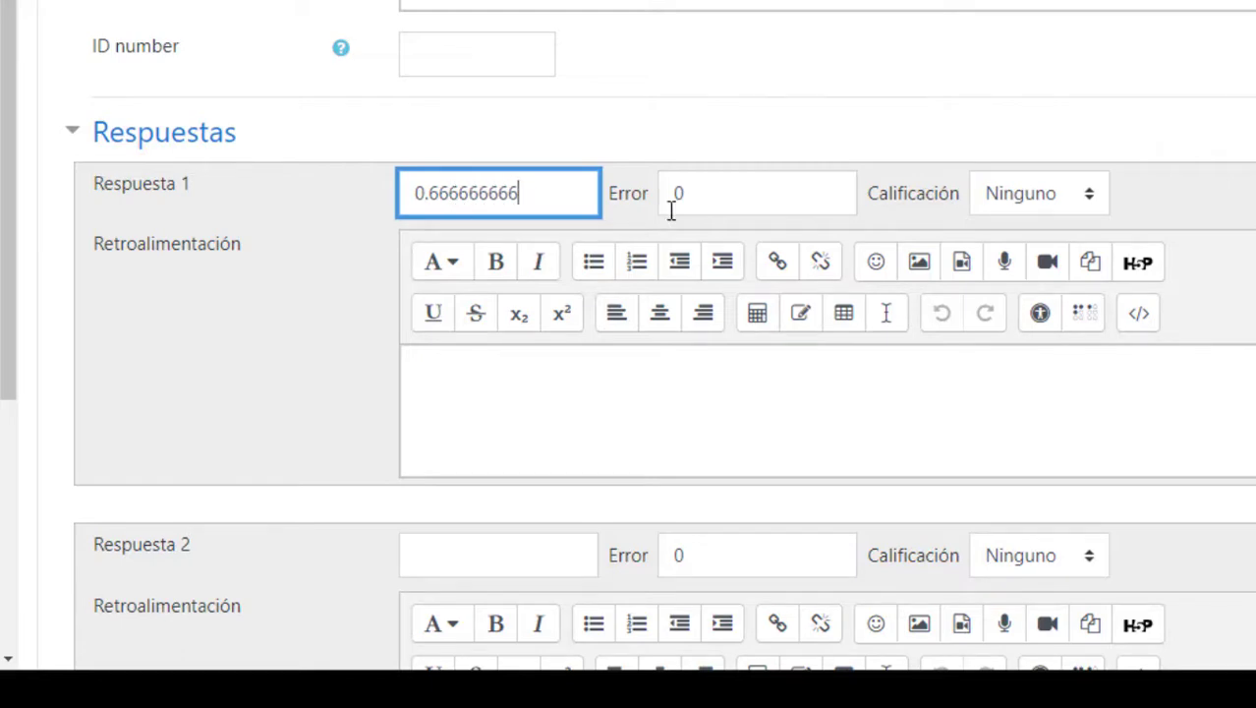
key(BackSpace)
key(BackSpace)
key(BackSpace)
key(BackSpace)
key(BackSpace)
key(BackSpace)
key(BackSpace)
key(BackSpace)
key(BackSpace)
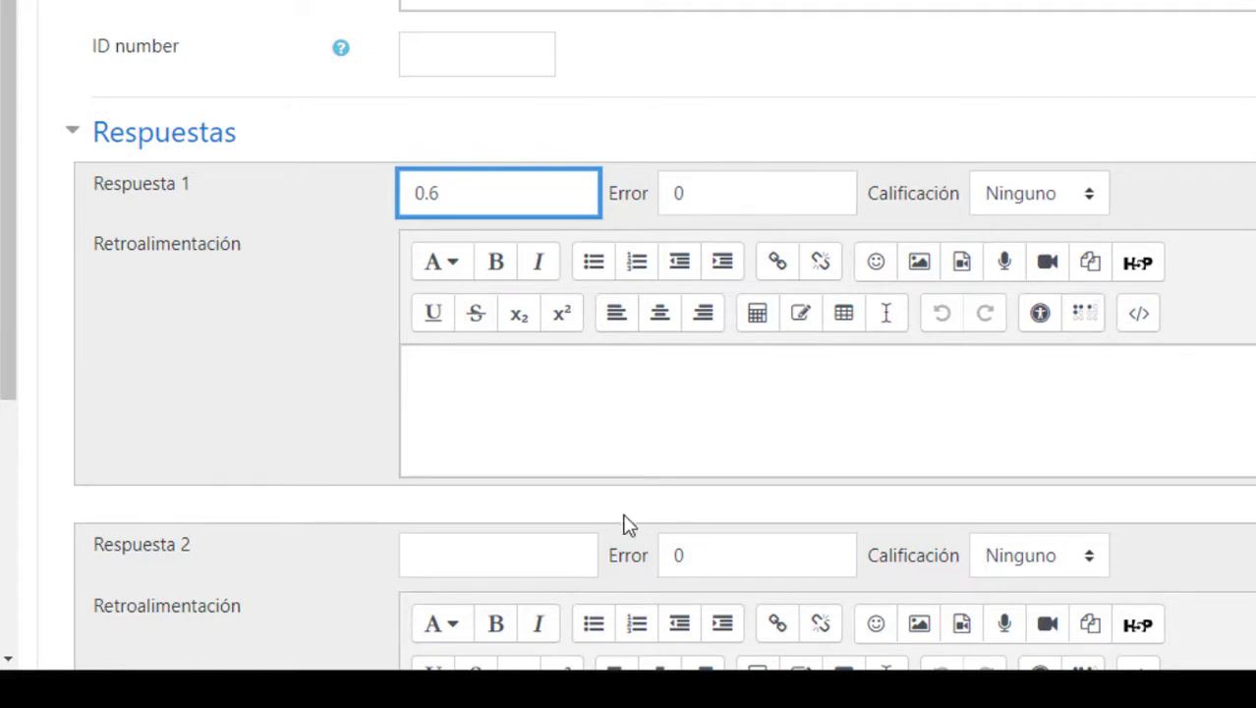
scroll(528, 602, up, 3)
scroll(524, 588, down, 1)
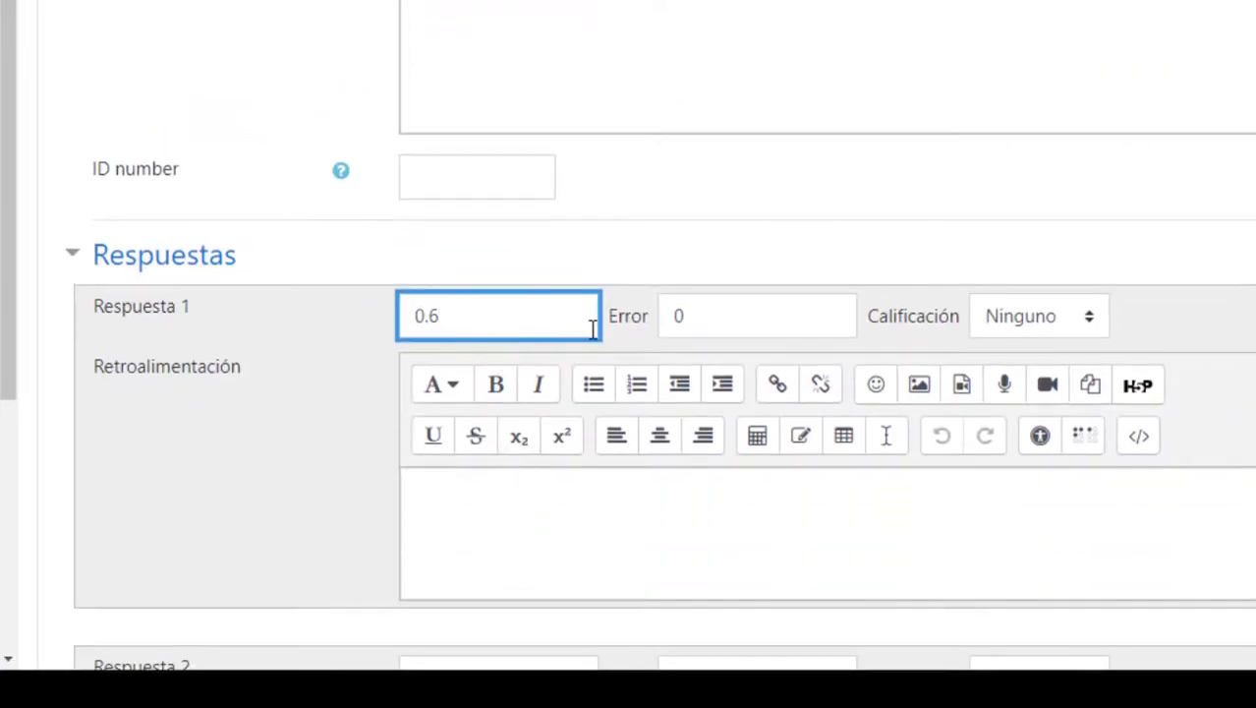
text(6)
Step: Set the accepted error of answer 1 to 0.05
click(750, 307)
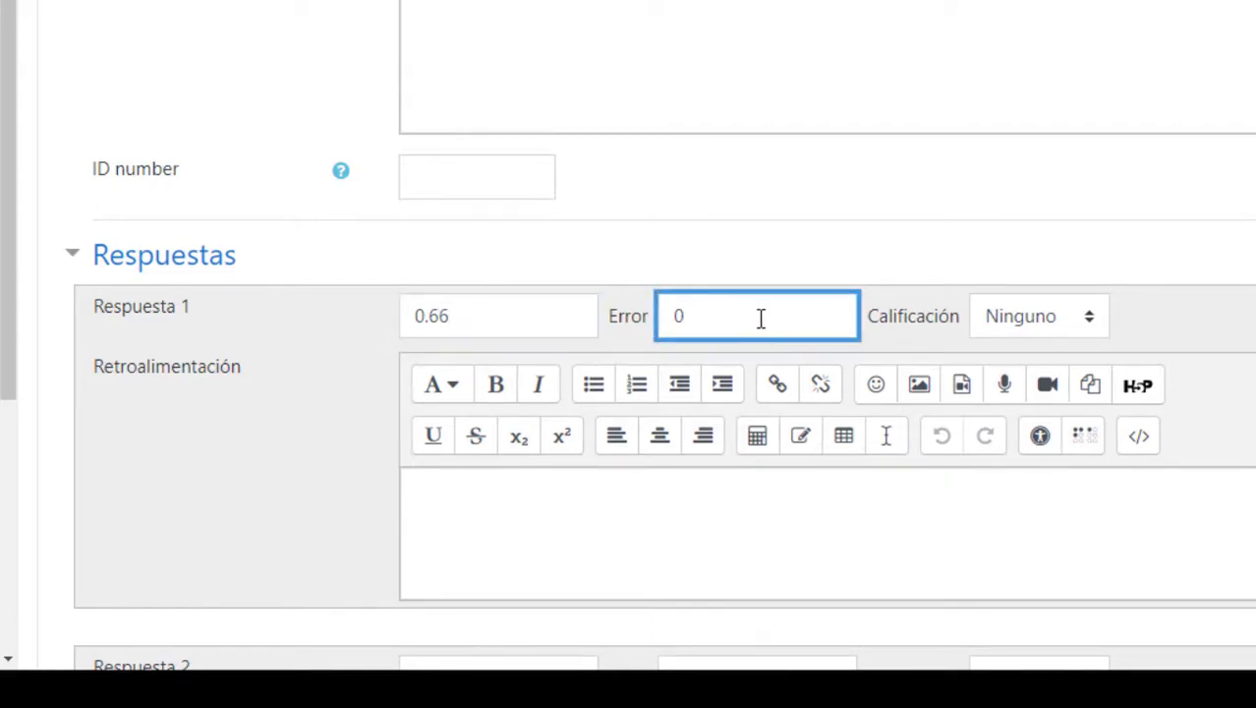
text(.05)
Step: Add 0,05 to 0,66 in Calculator to find the upper limit of answer 1, keeping the Moodle answer fields in view
drag(466, 325, 401, 324)
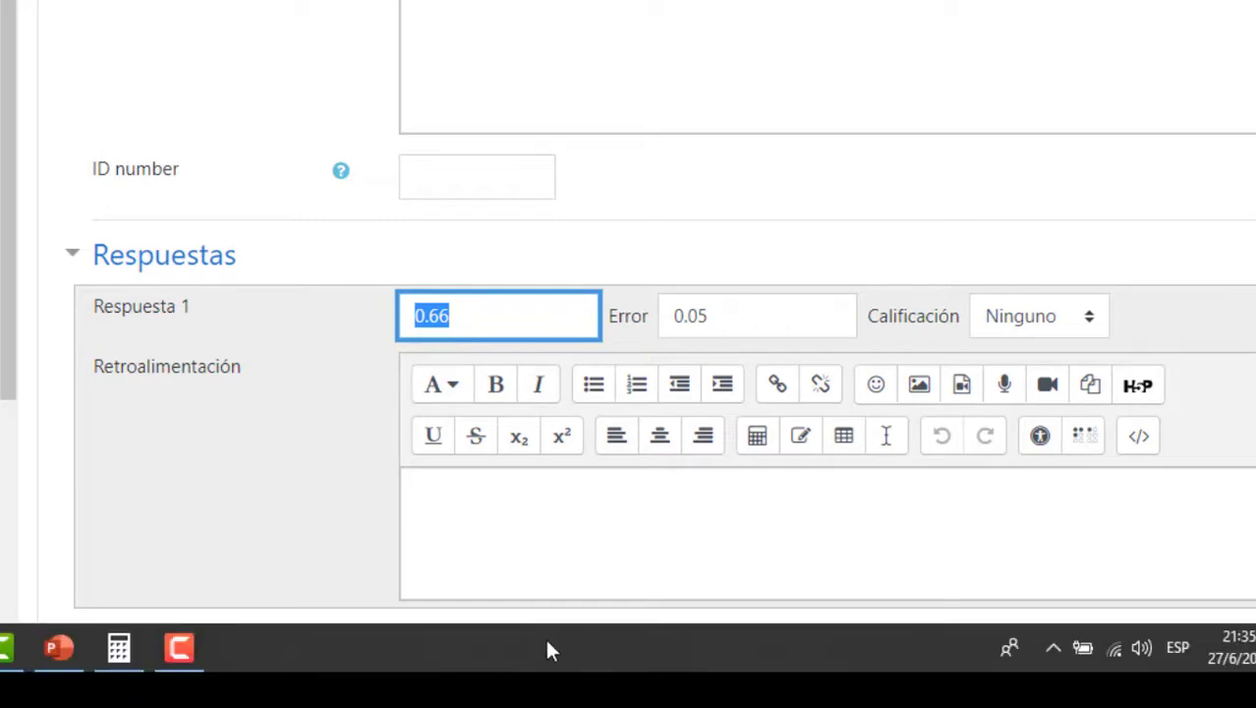
click(117, 661)
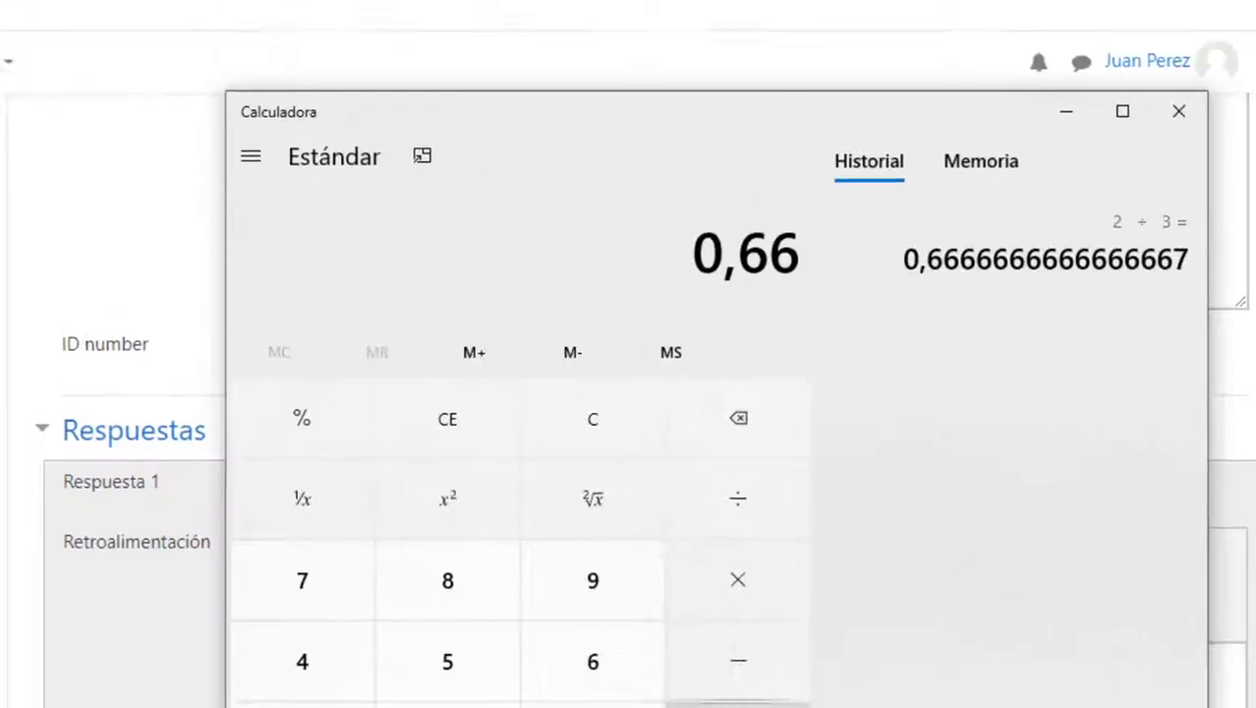
click(738, 703)
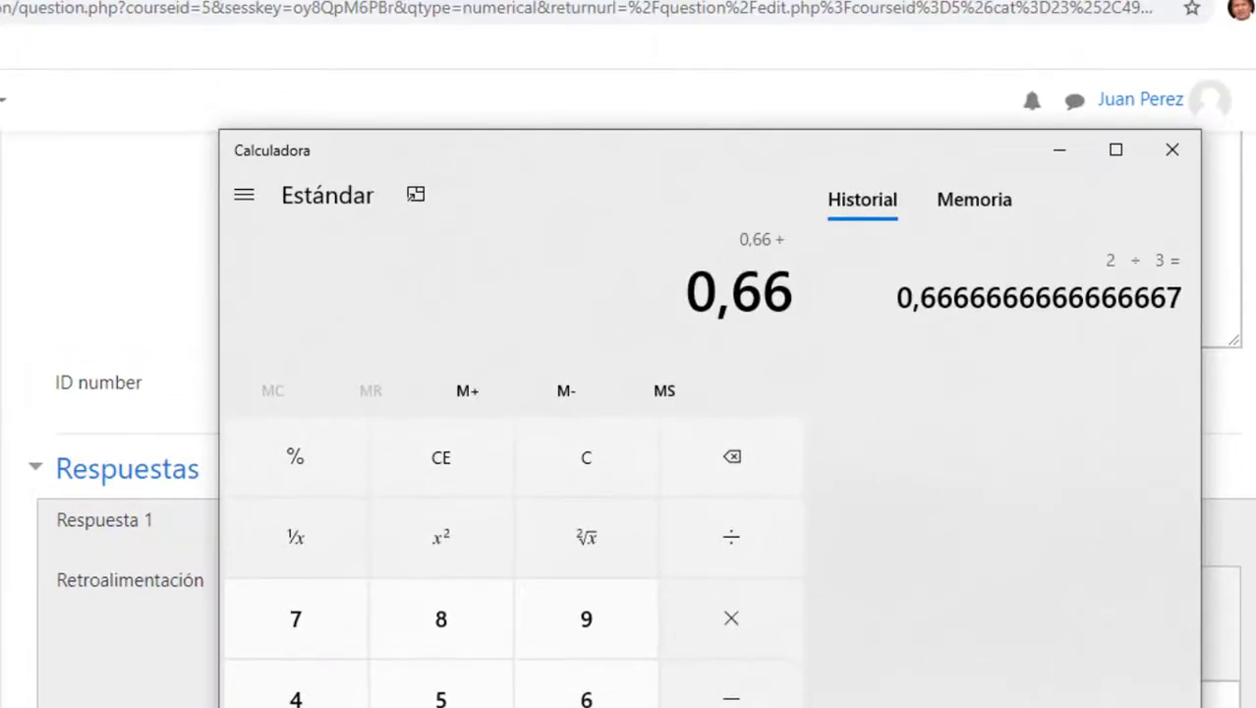
text(0,05)
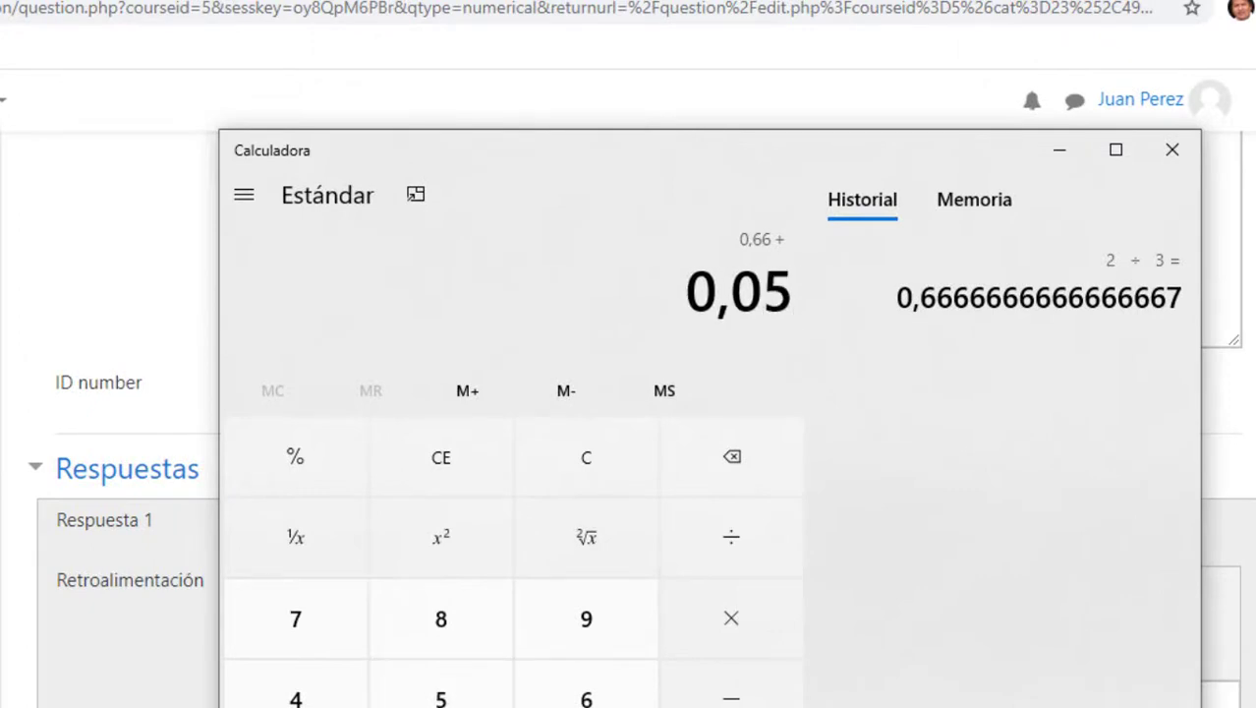
key(Return)
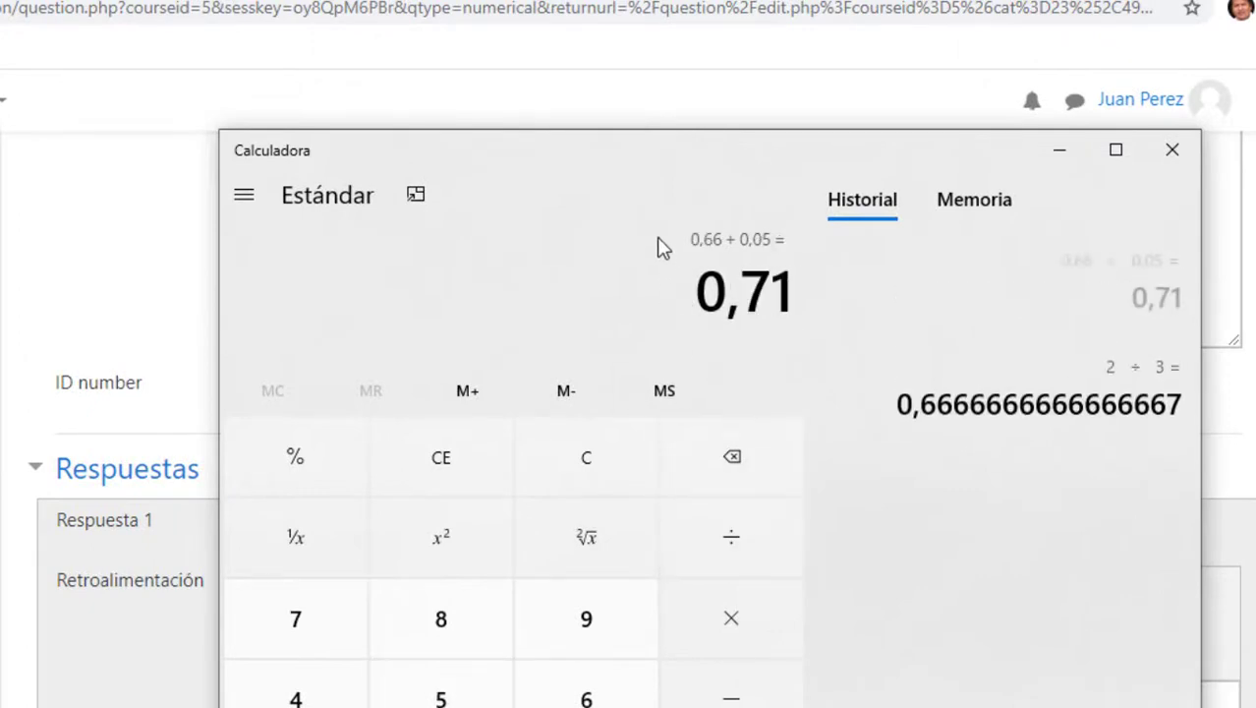
drag(669, 166, 710, 628)
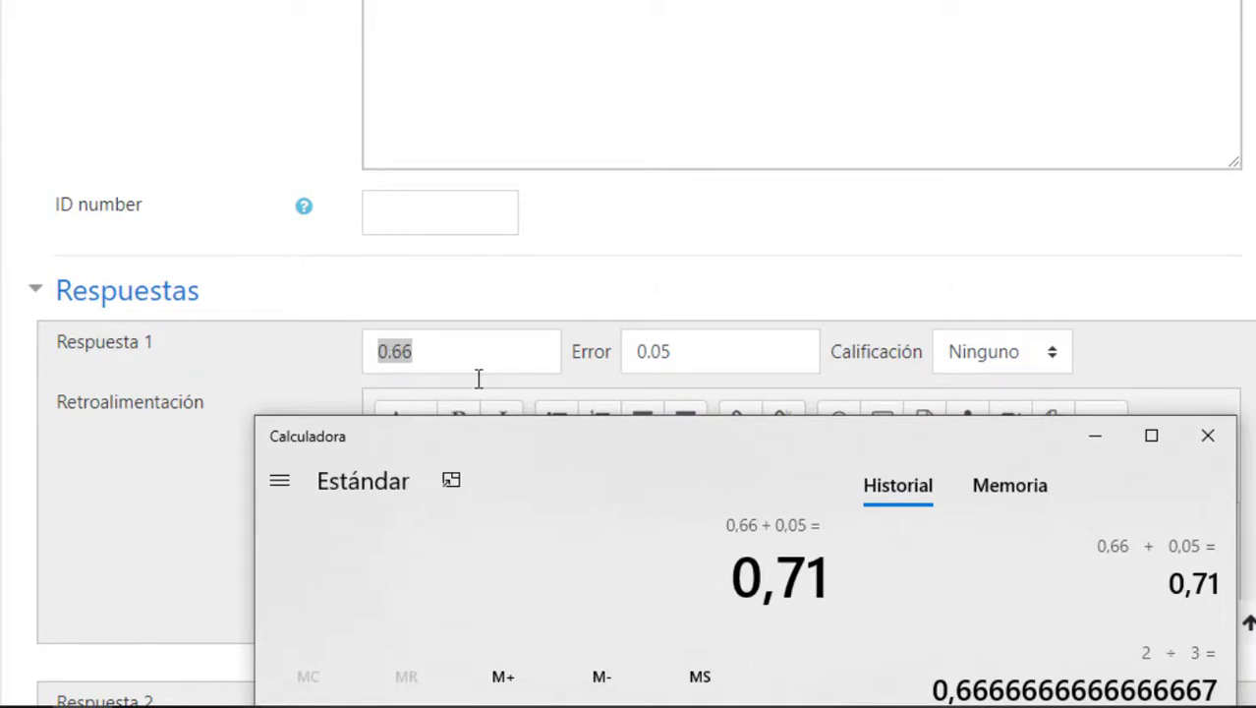
Step: Subtract 0,05 from 0,66 in Calculator to find the lower limit of answer 1, and uncover the Moodle answer fields
drag(570, 447, 483, 48)
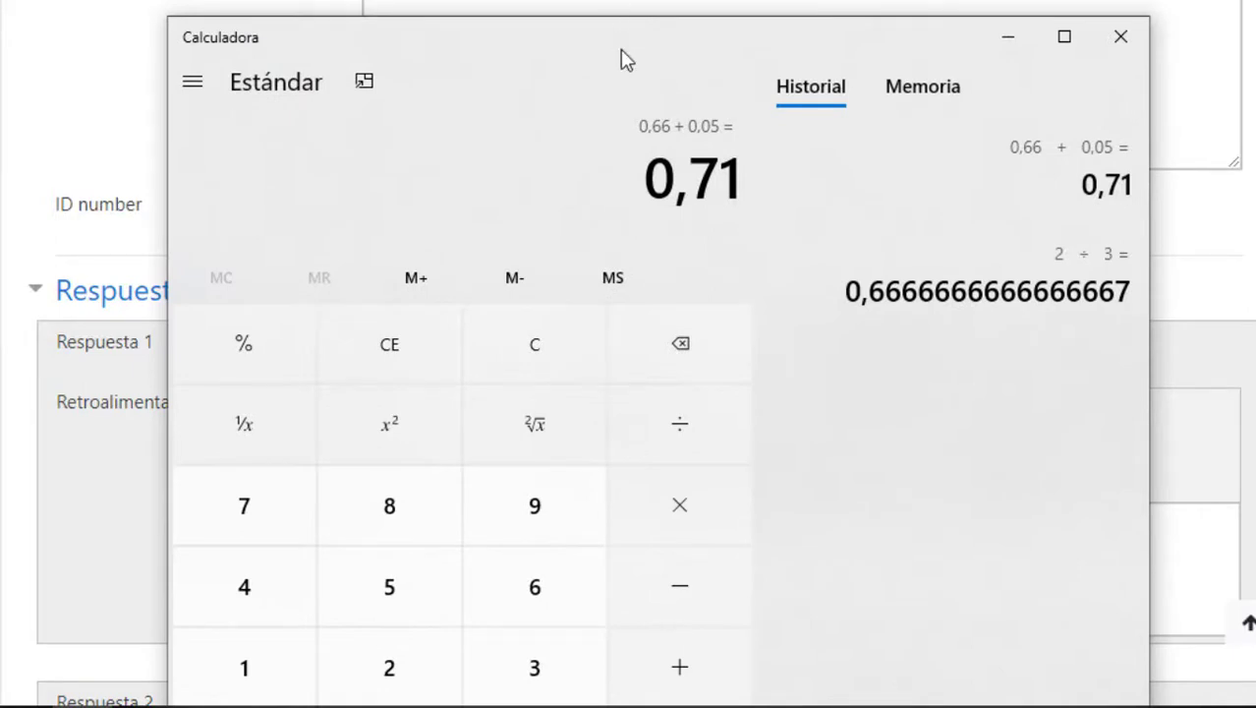
drag(623, 56, 583, 0)
click(382, 571)
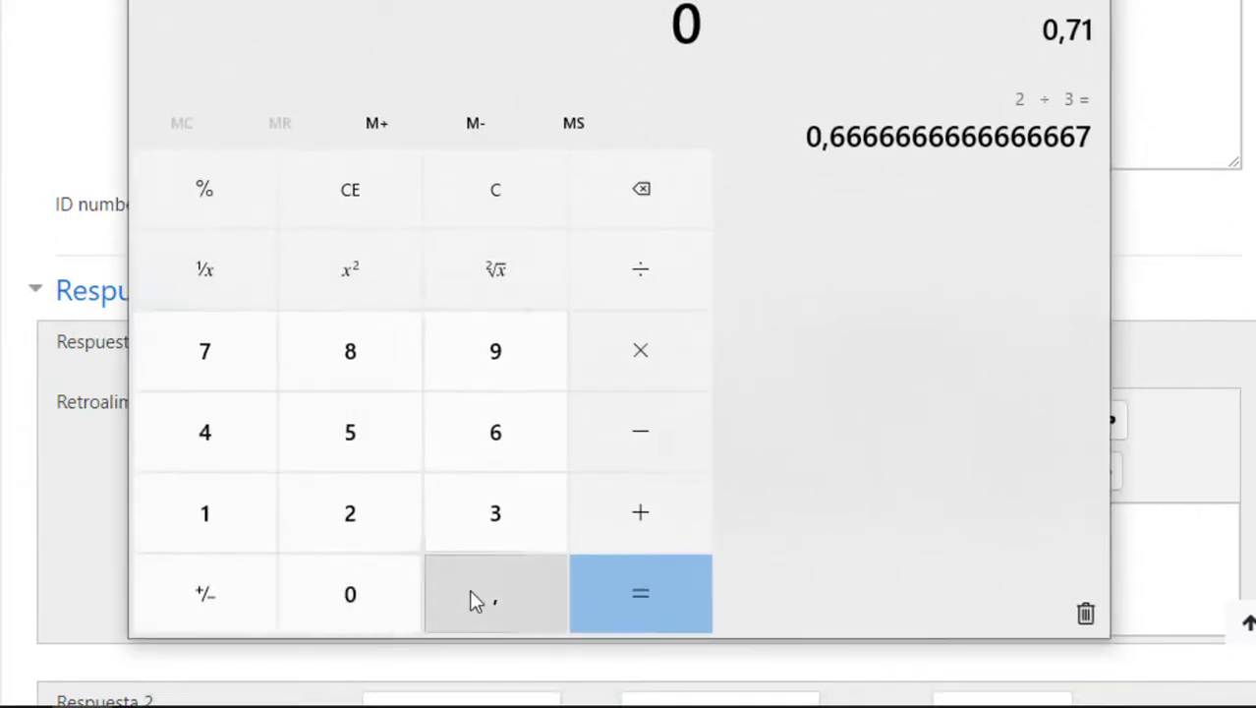
click(469, 589)
double_click(477, 448)
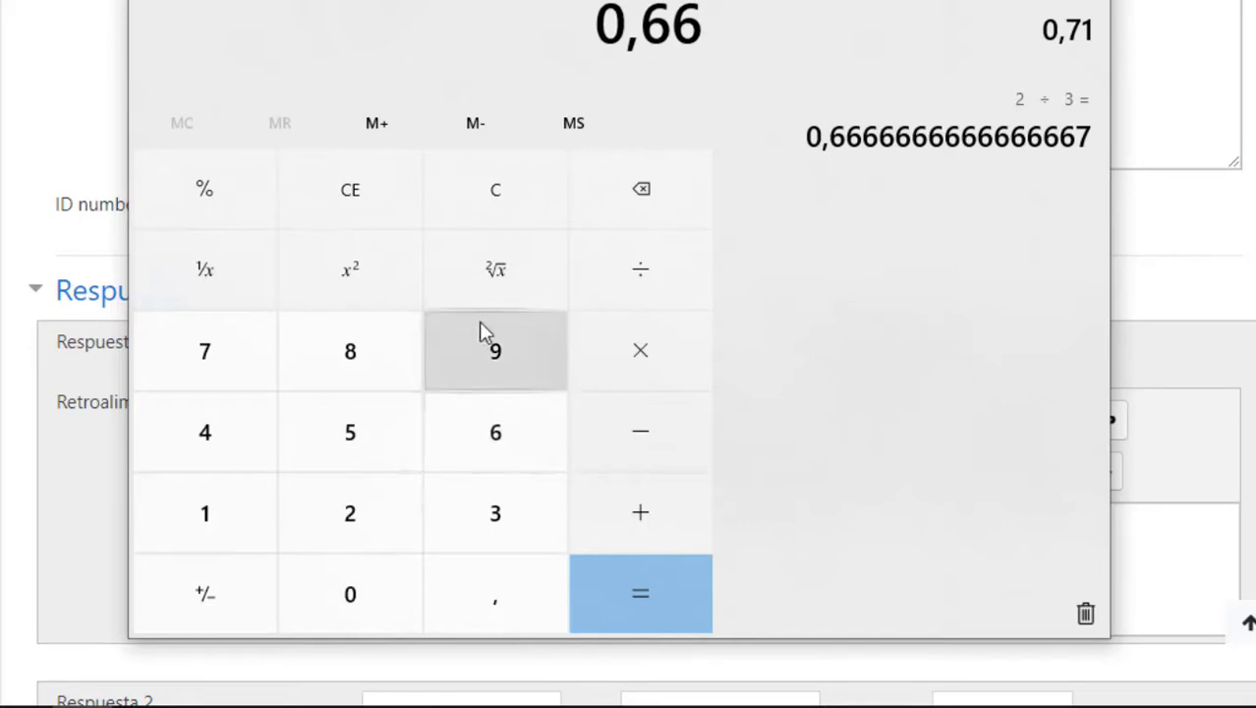
click(373, 602)
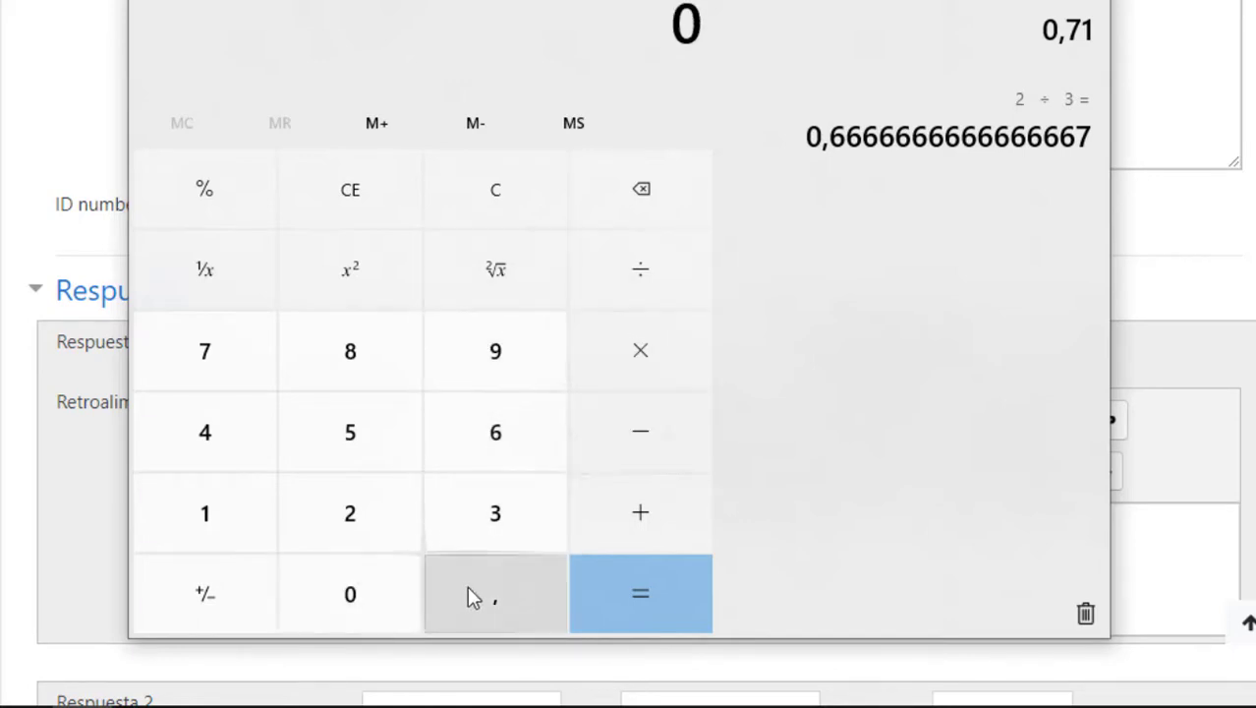
click(467, 586)
click(374, 579)
click(369, 433)
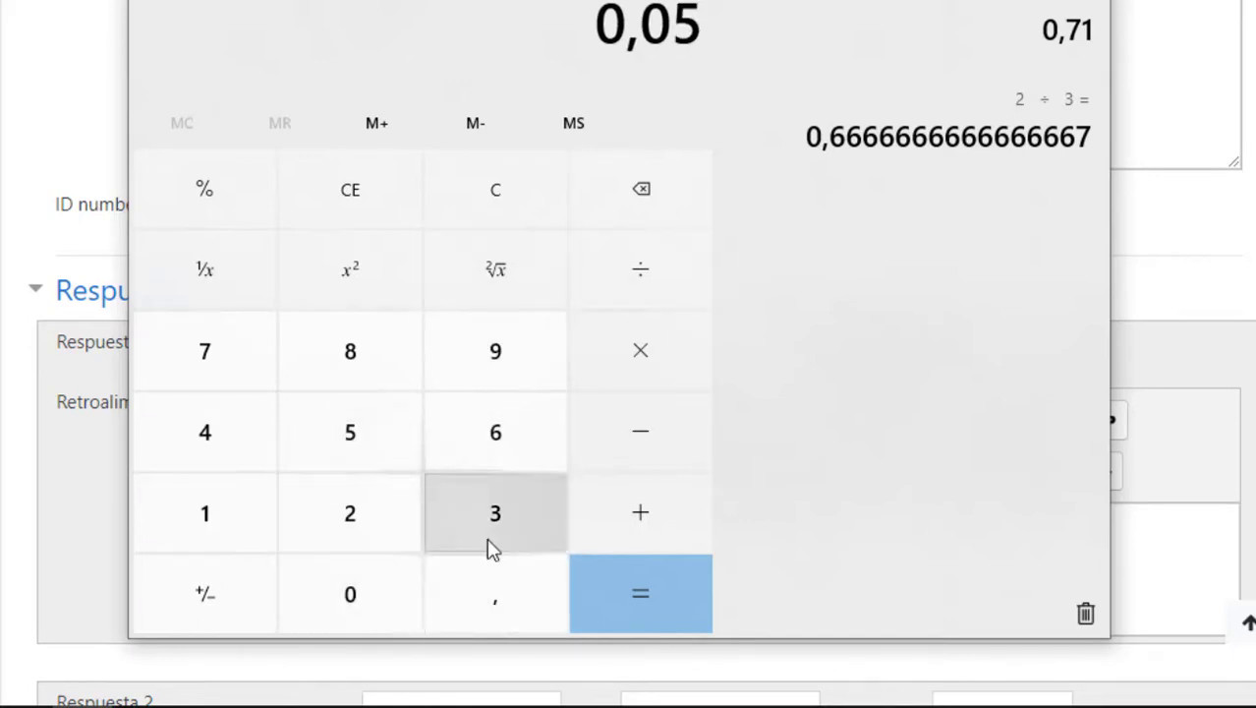
click(606, 586)
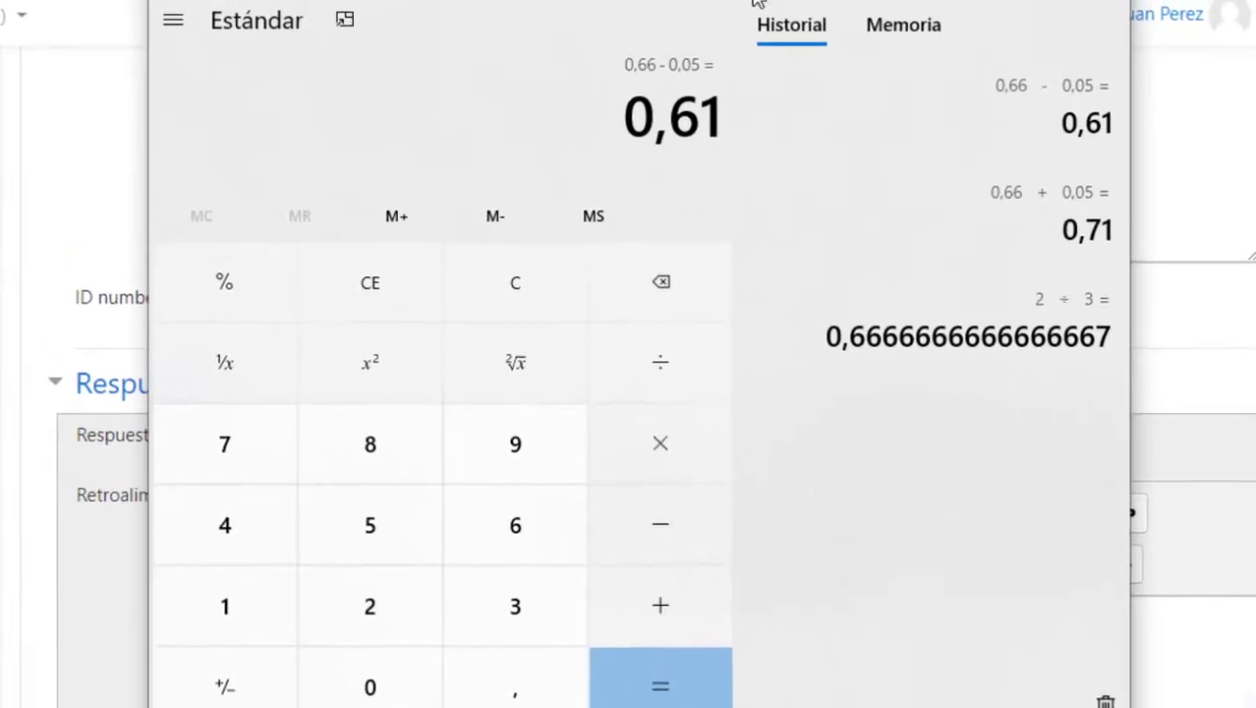
drag(723, 2, 786, 587)
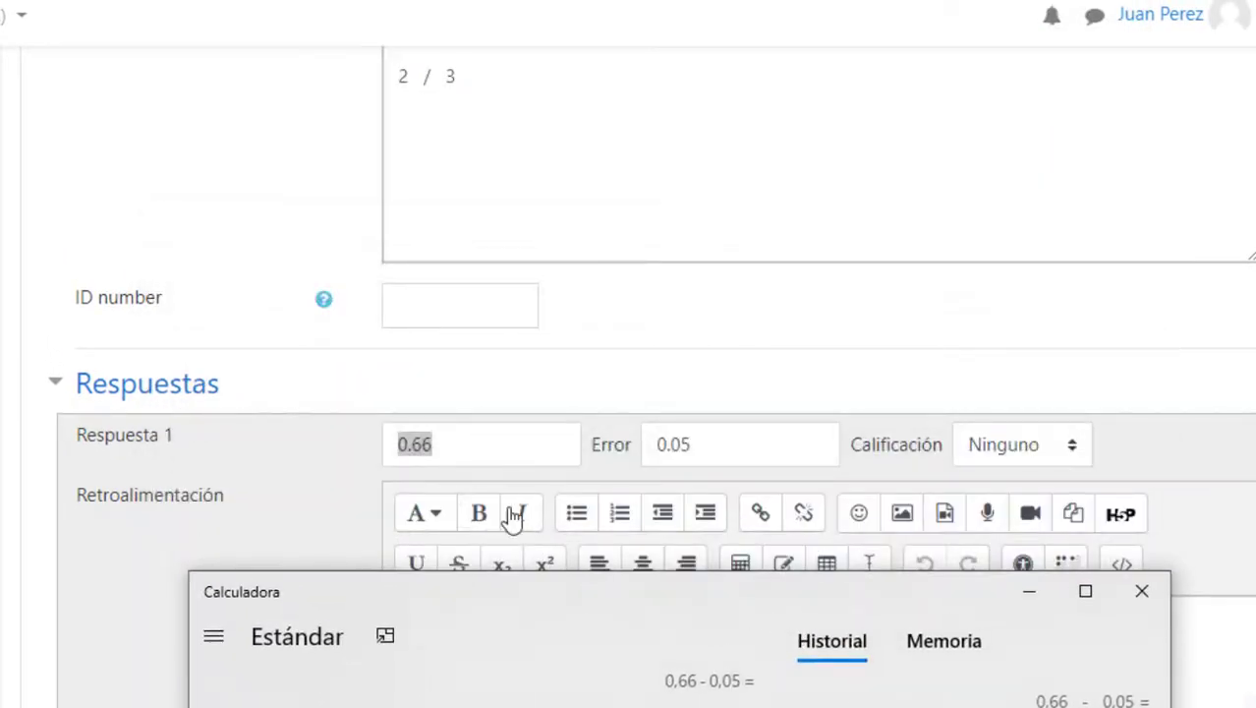
Step: Set the grade of answer 1 in the Moodle question to 100%
click(698, 444)
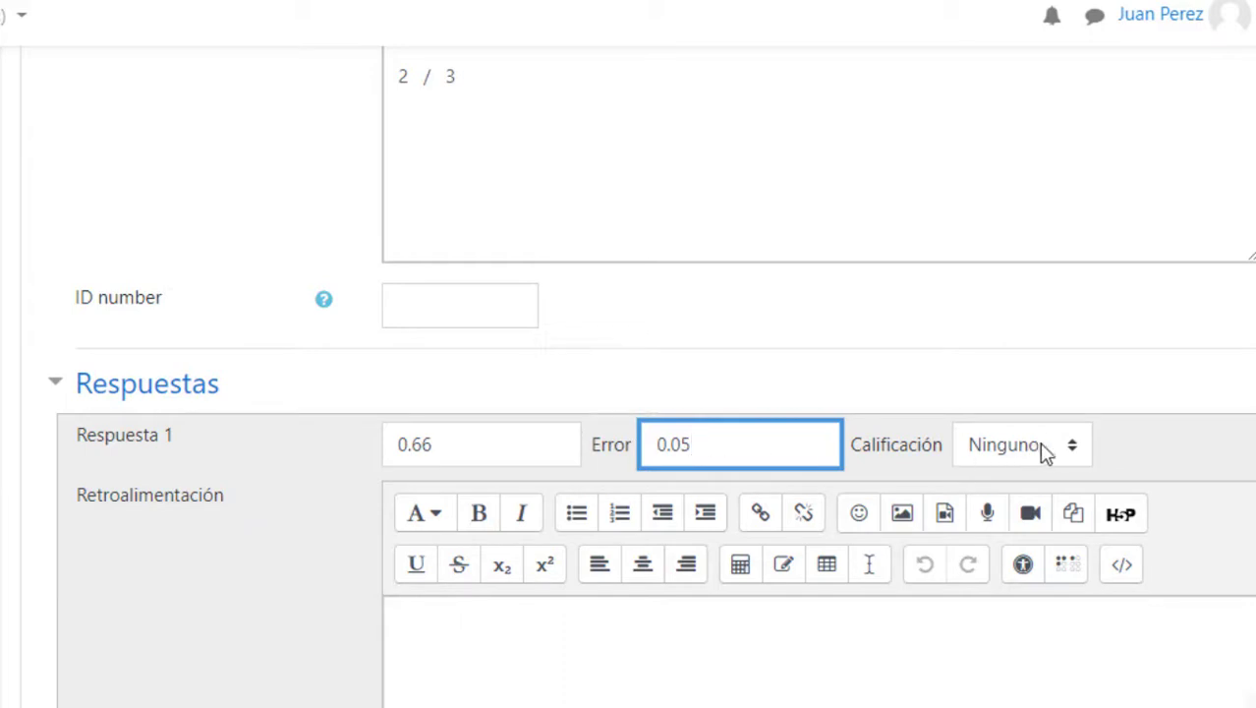
click(1077, 446)
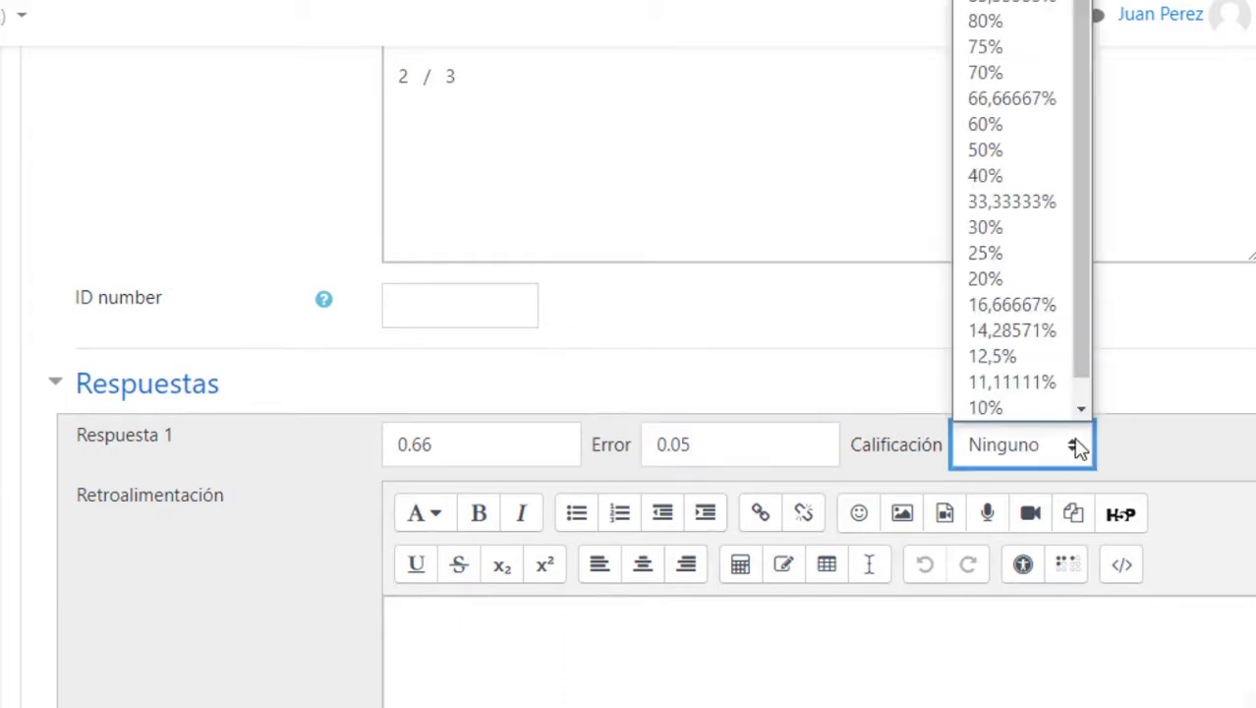
click(989, 2)
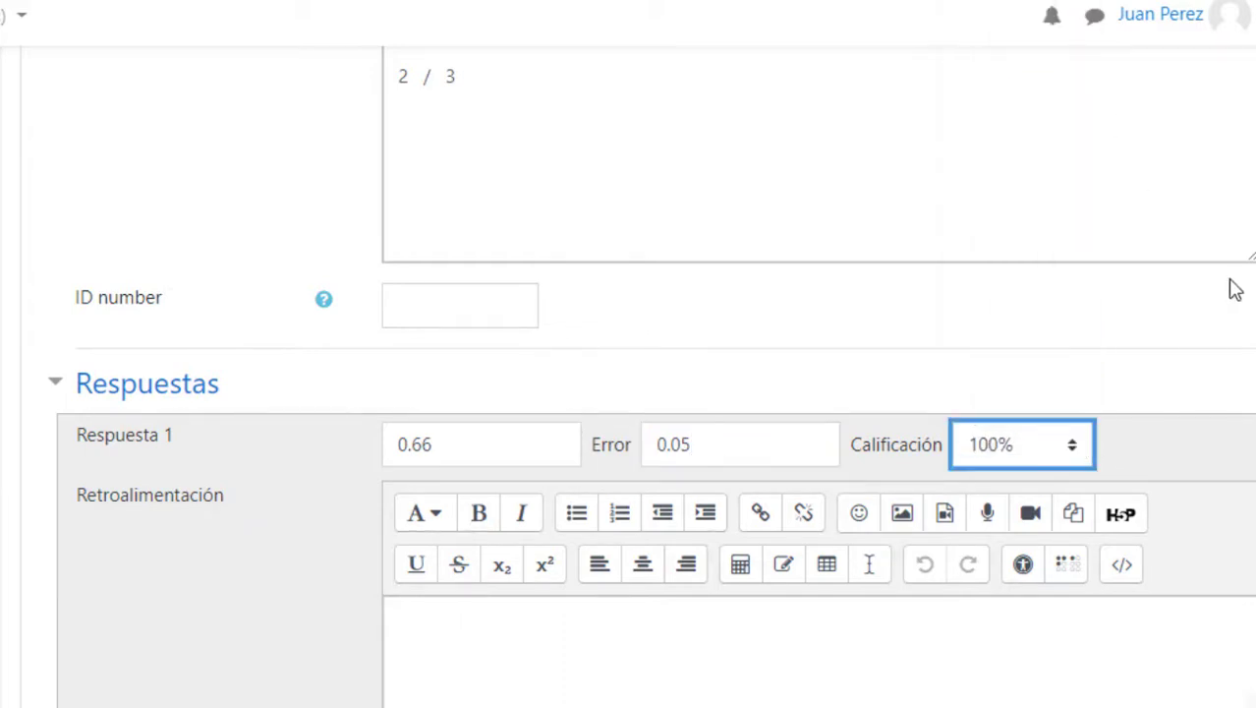
Step: Fill in answer 2 with the value 0.6 and a grade of 50%
scroll(649, 393, down, 4)
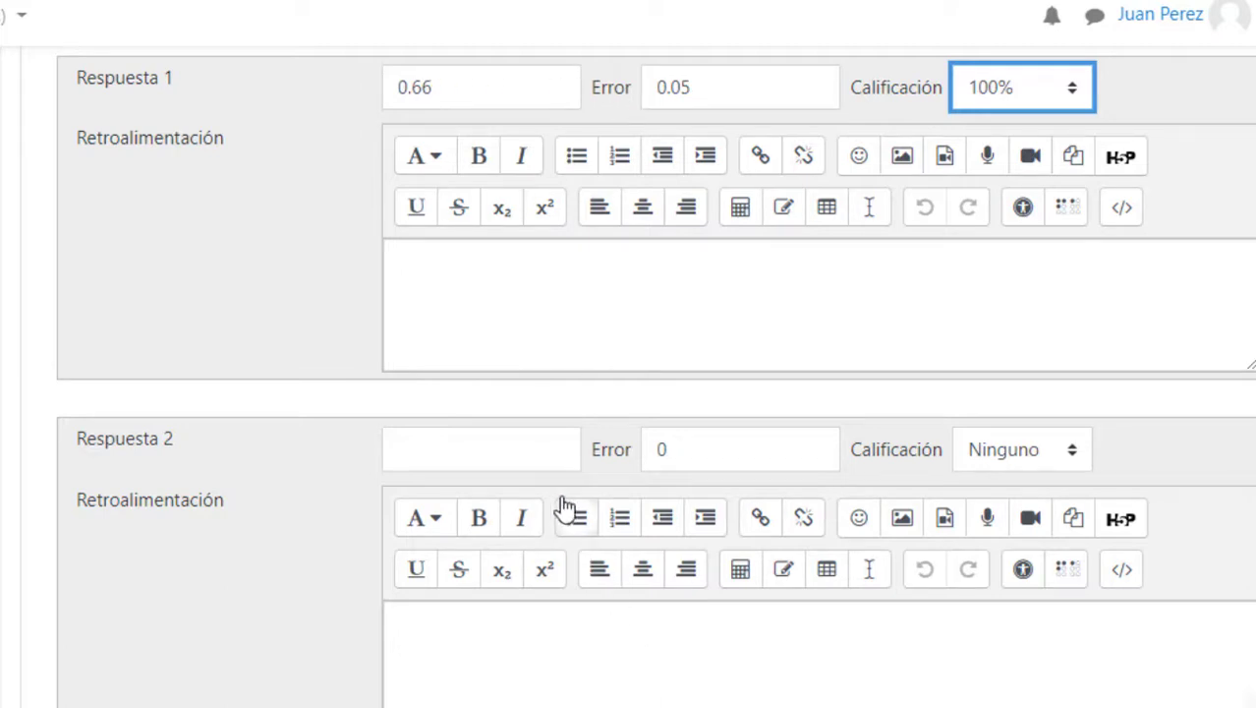
click(472, 458)
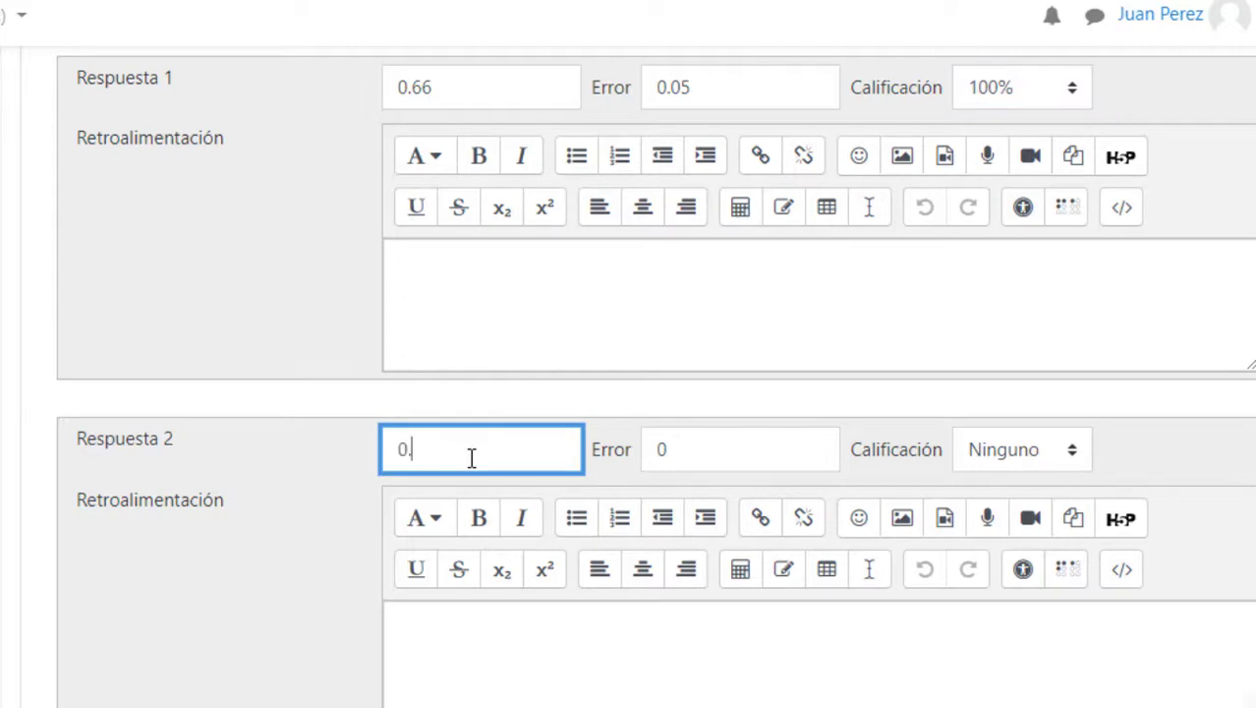
click(695, 438)
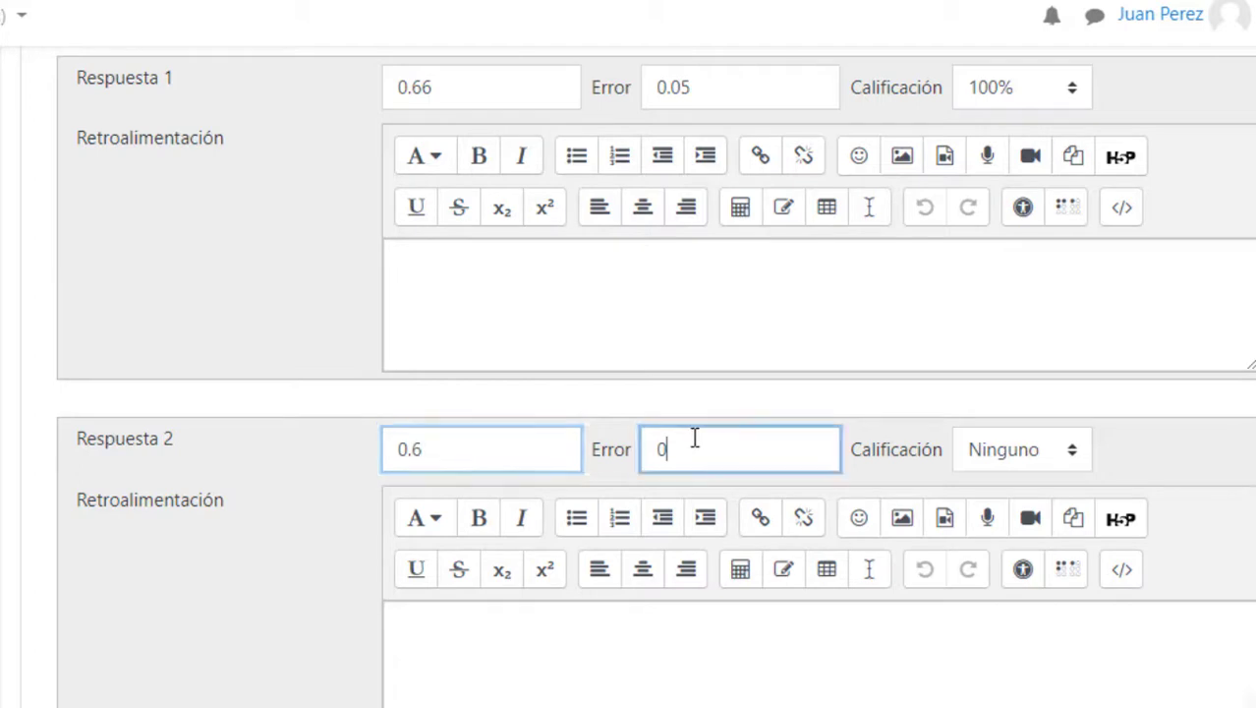
click(1003, 460)
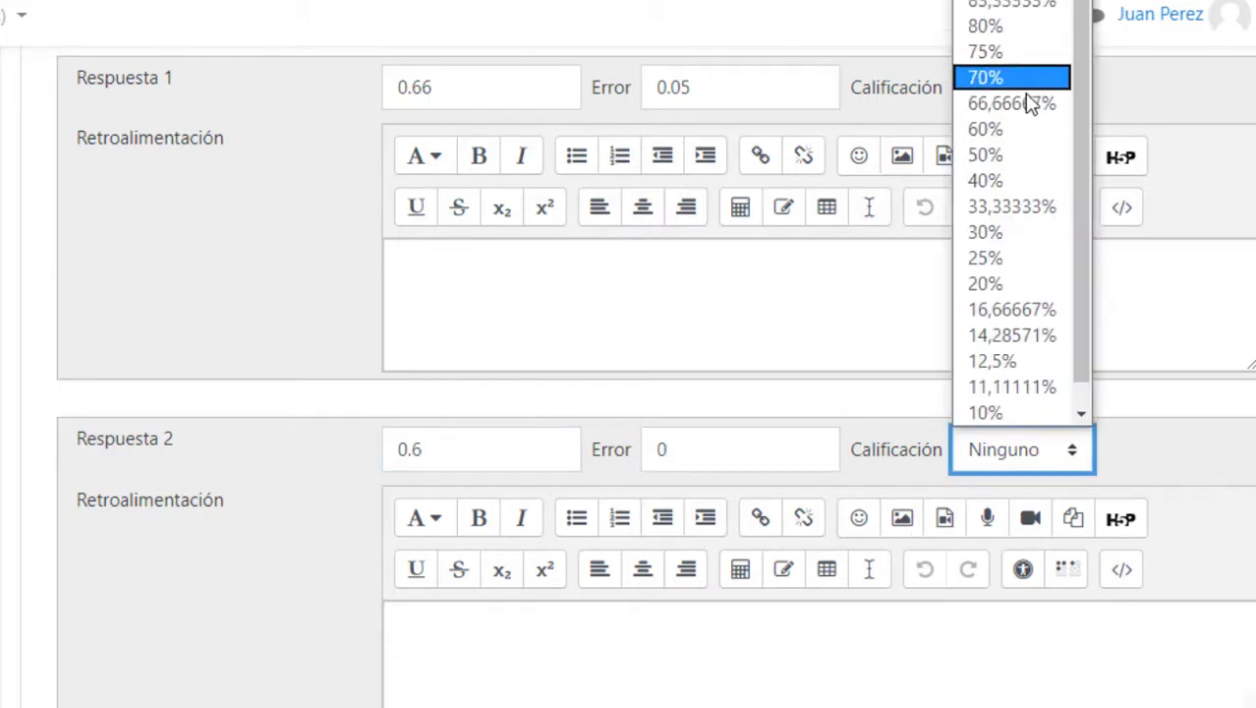
click(1028, 156)
Step: Clear the value and error of answer 2 and set its grade back to Ninguno
double_click(489, 444)
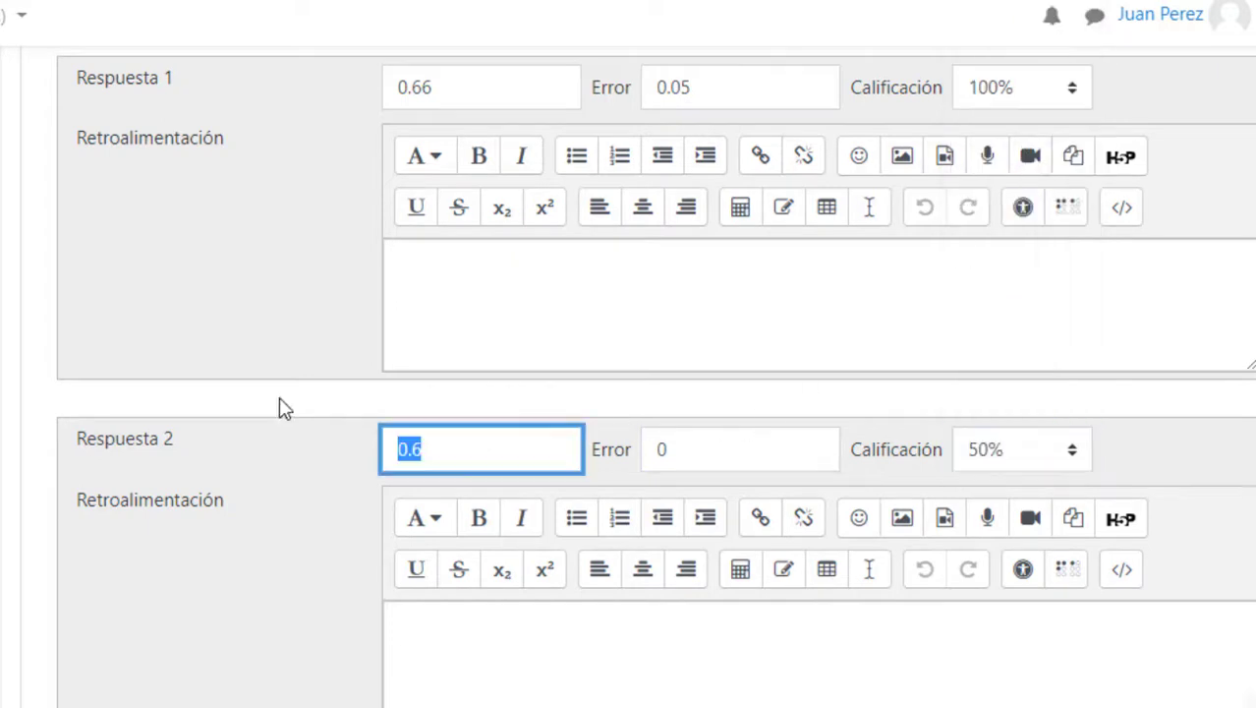
key(BackSpace)
key(Tab)
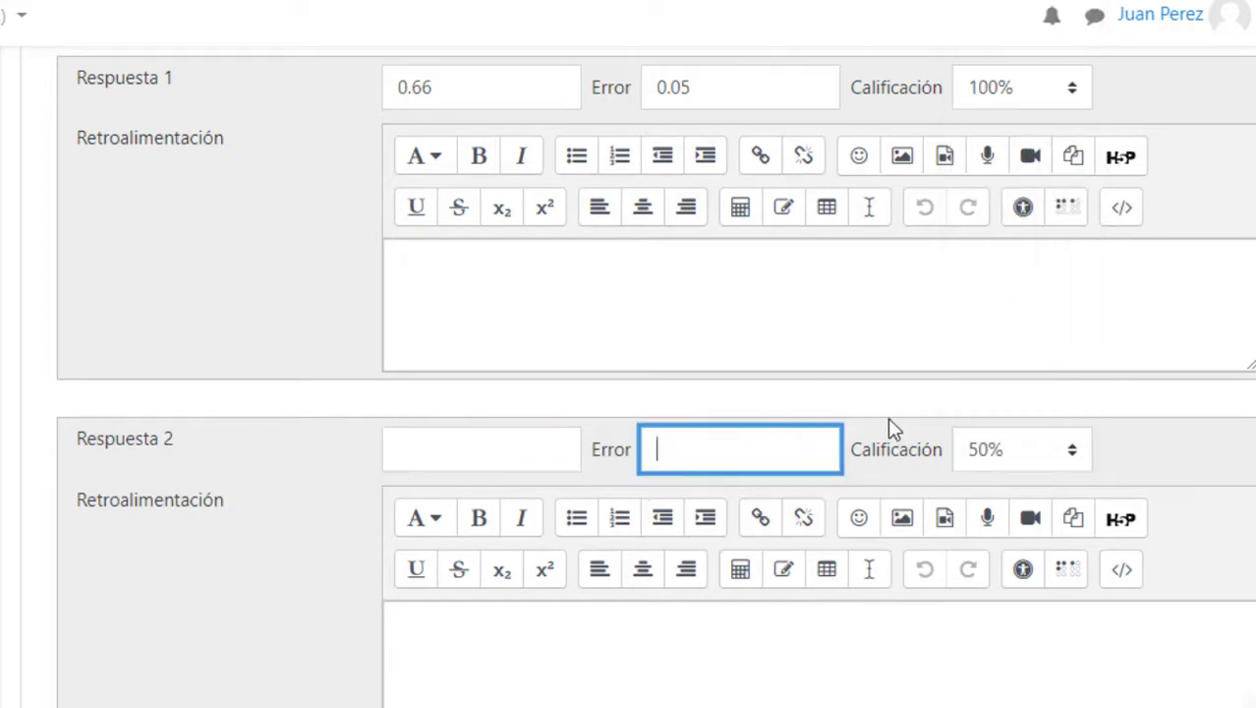
click(1016, 450)
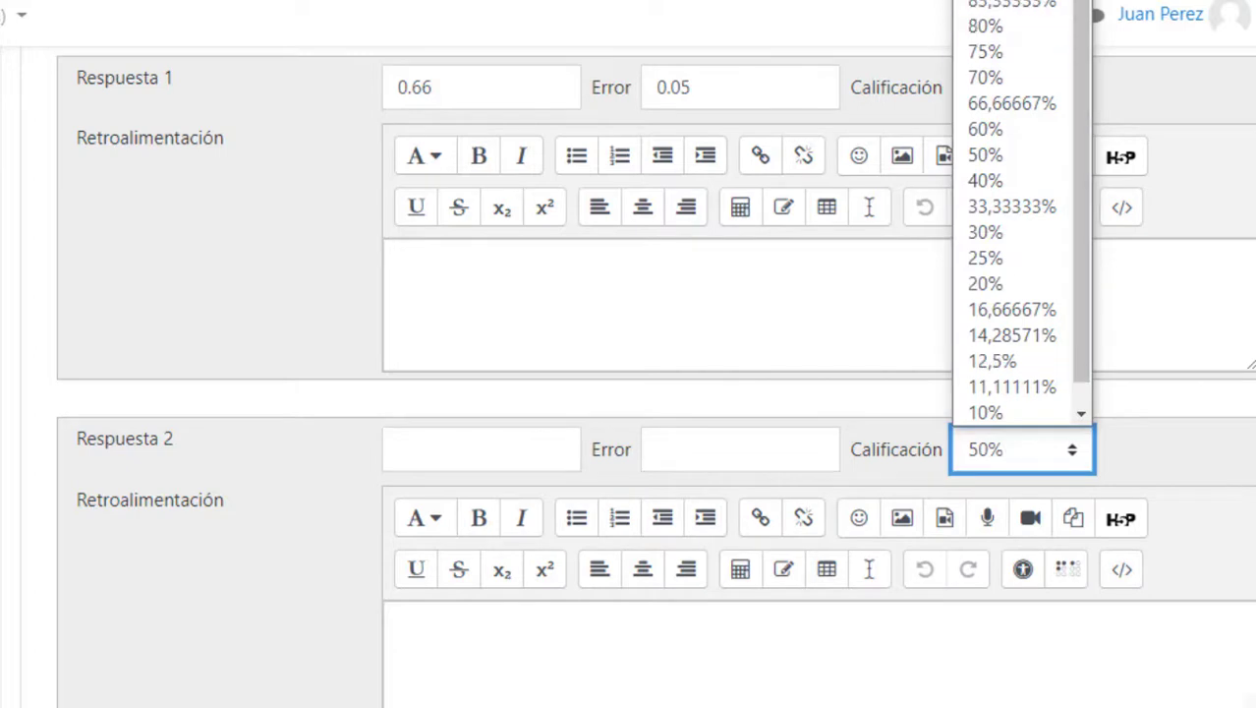
click(1003, 1)
Step: Review the value and the error margin entered for answer 1
scroll(386, 352, up, 1)
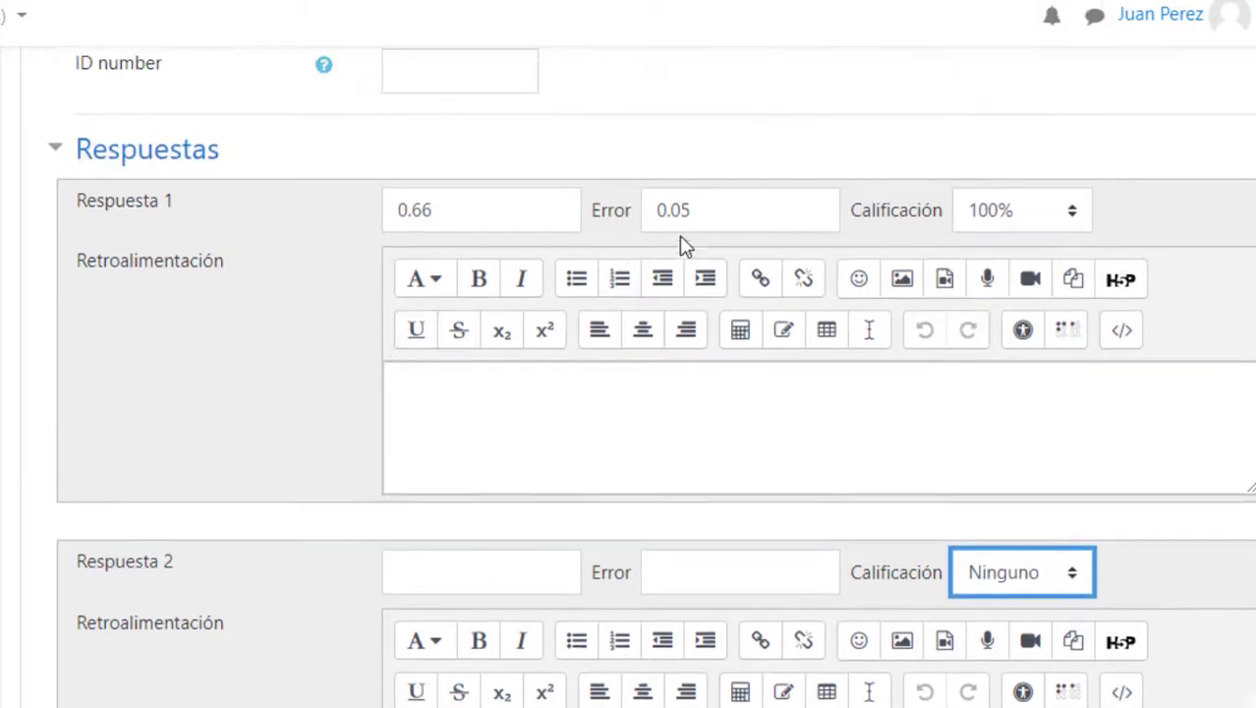
click(490, 208)
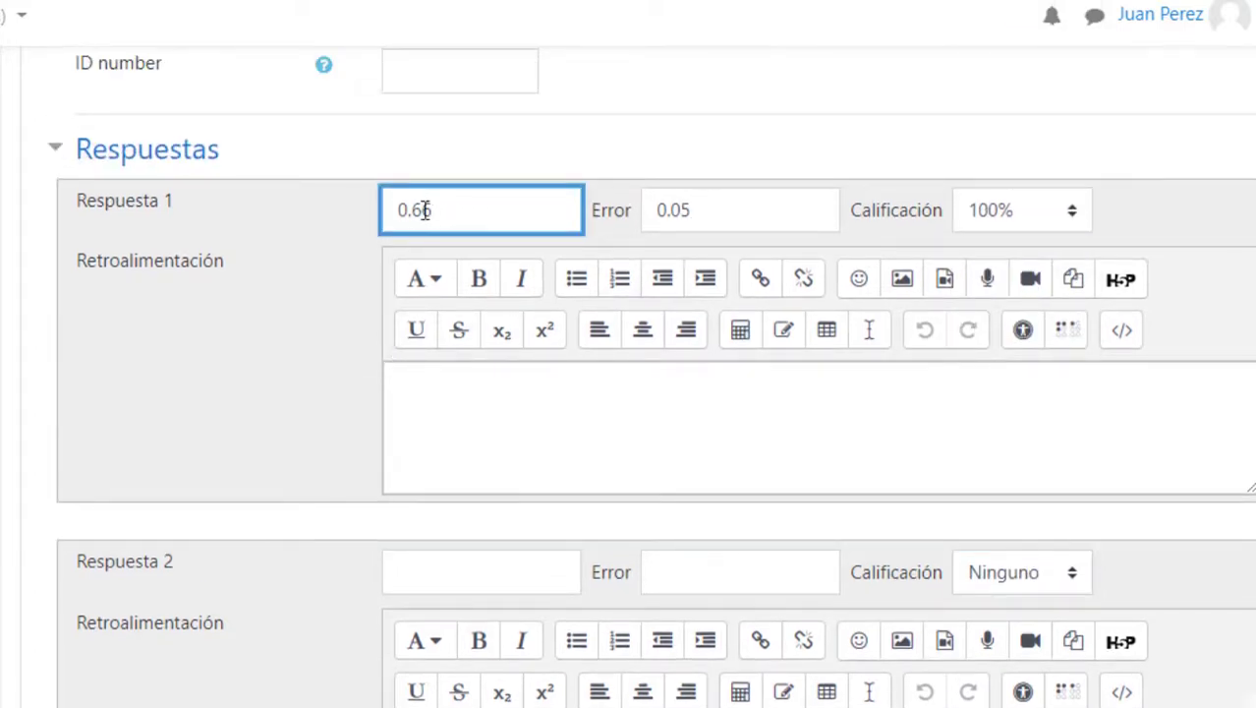
key(Tab)
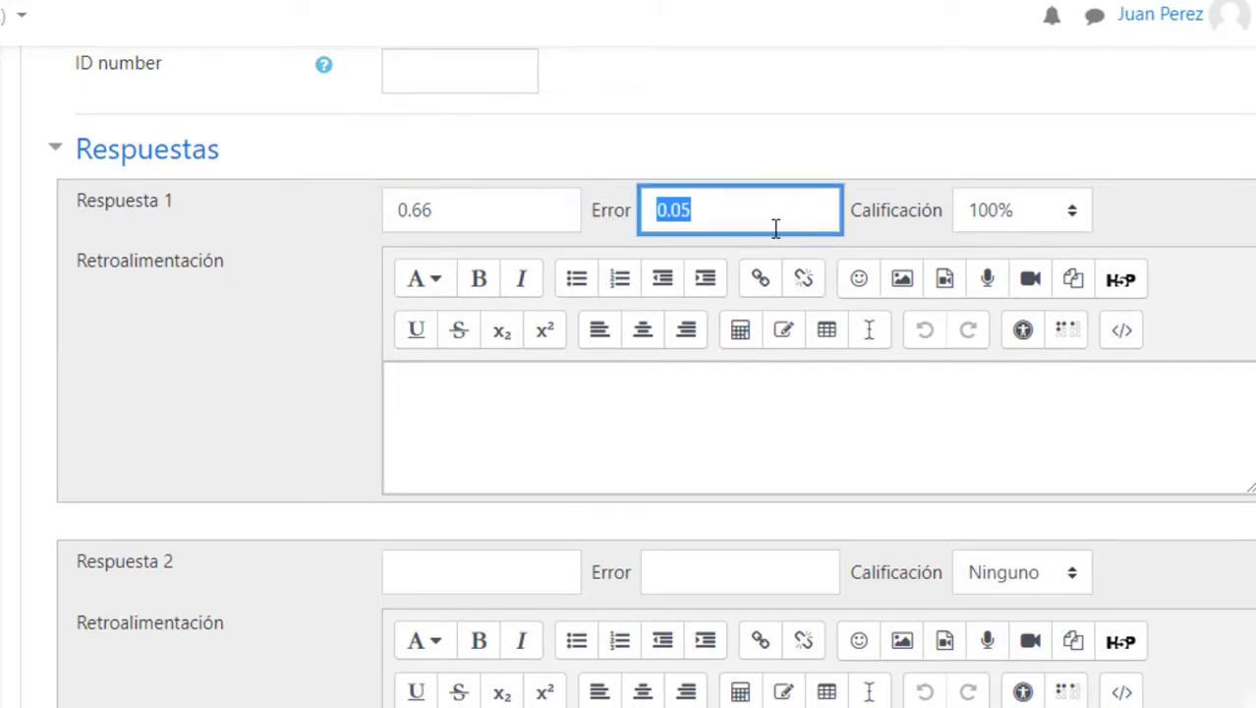
click(687, 215)
click(446, 211)
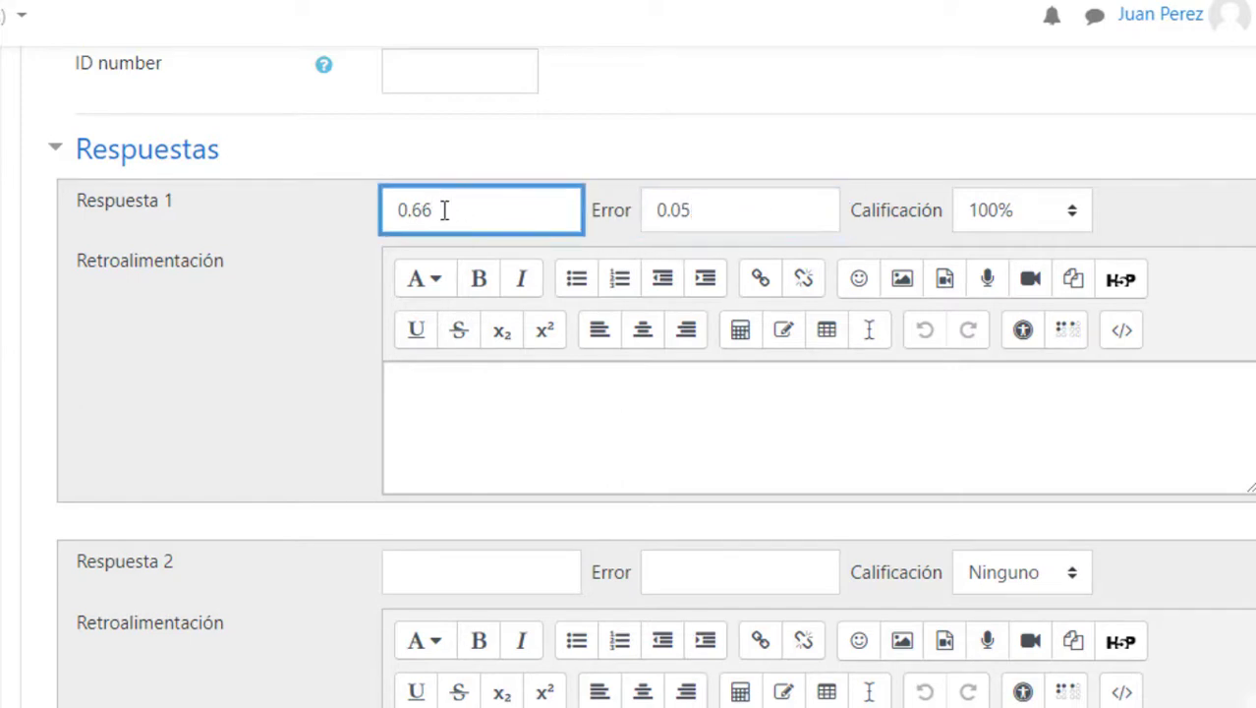
click(678, 214)
click(462, 218)
click(677, 214)
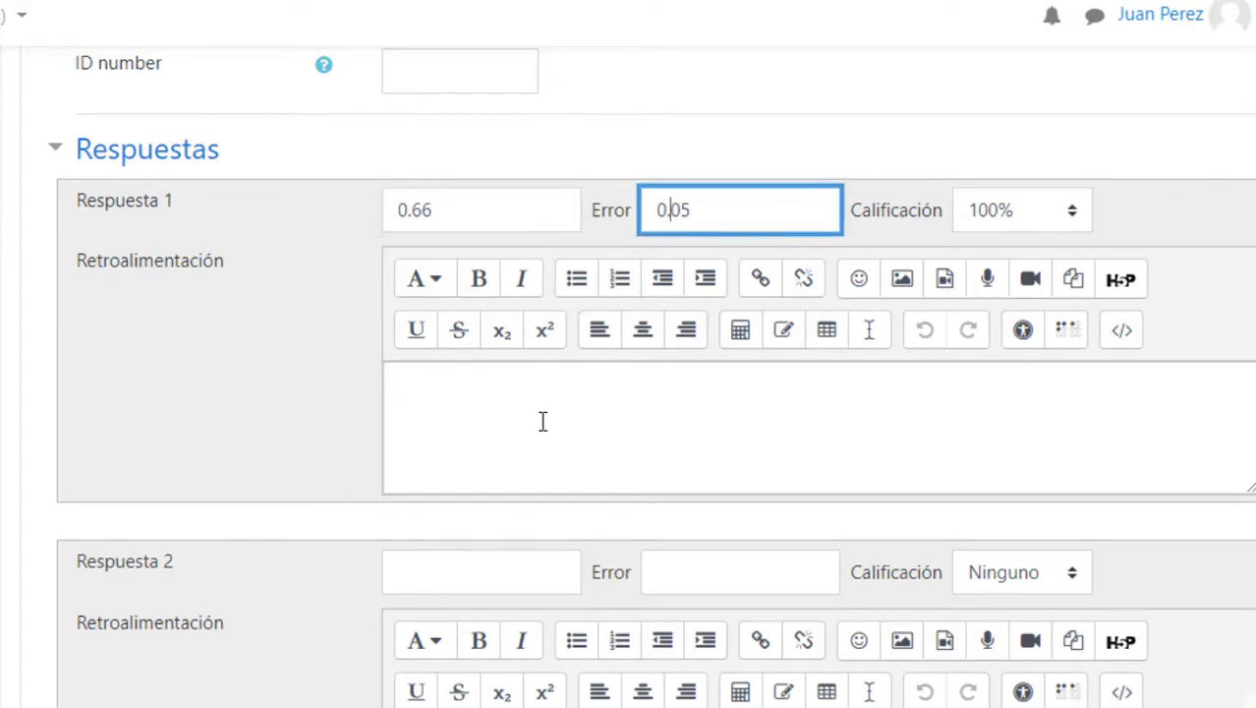
Step: Expand all sections of the numerical question and set the penalty for each incorrect attempt to 100%
scroll(386, 415, down, 1)
scroll(383, 421, down, 6)
scroll(513, 421, up, 12)
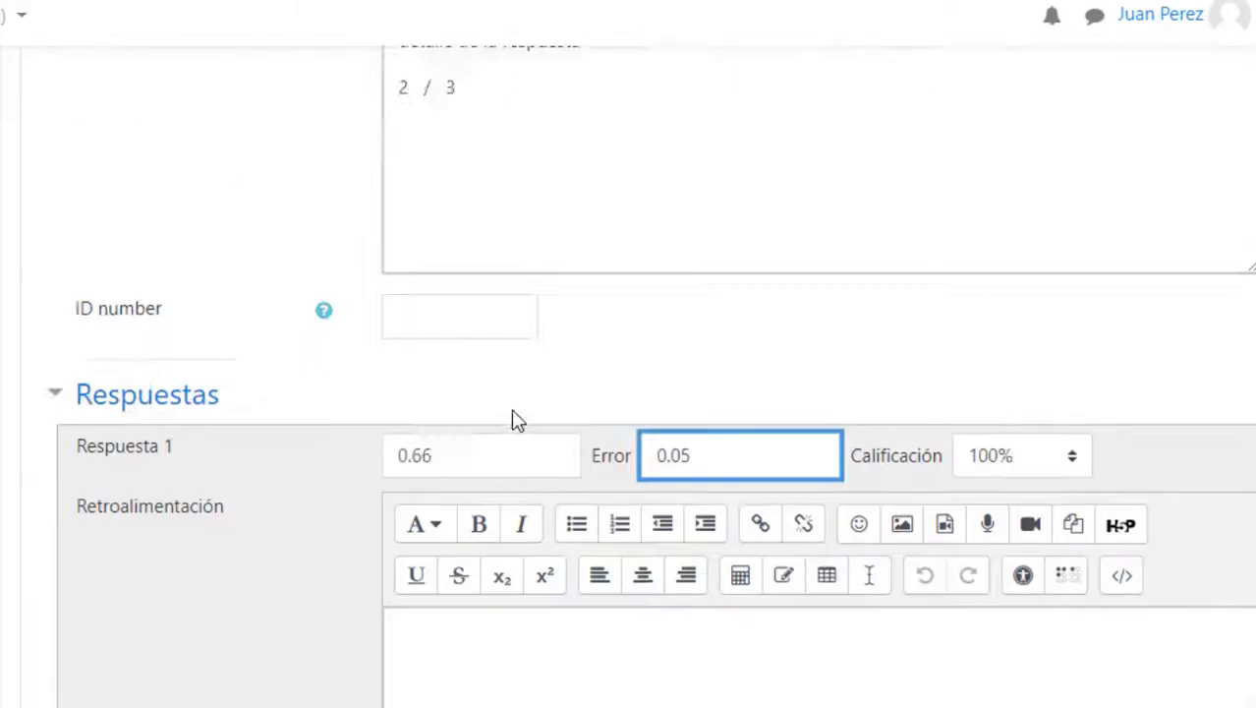
scroll(518, 421, up, 10)
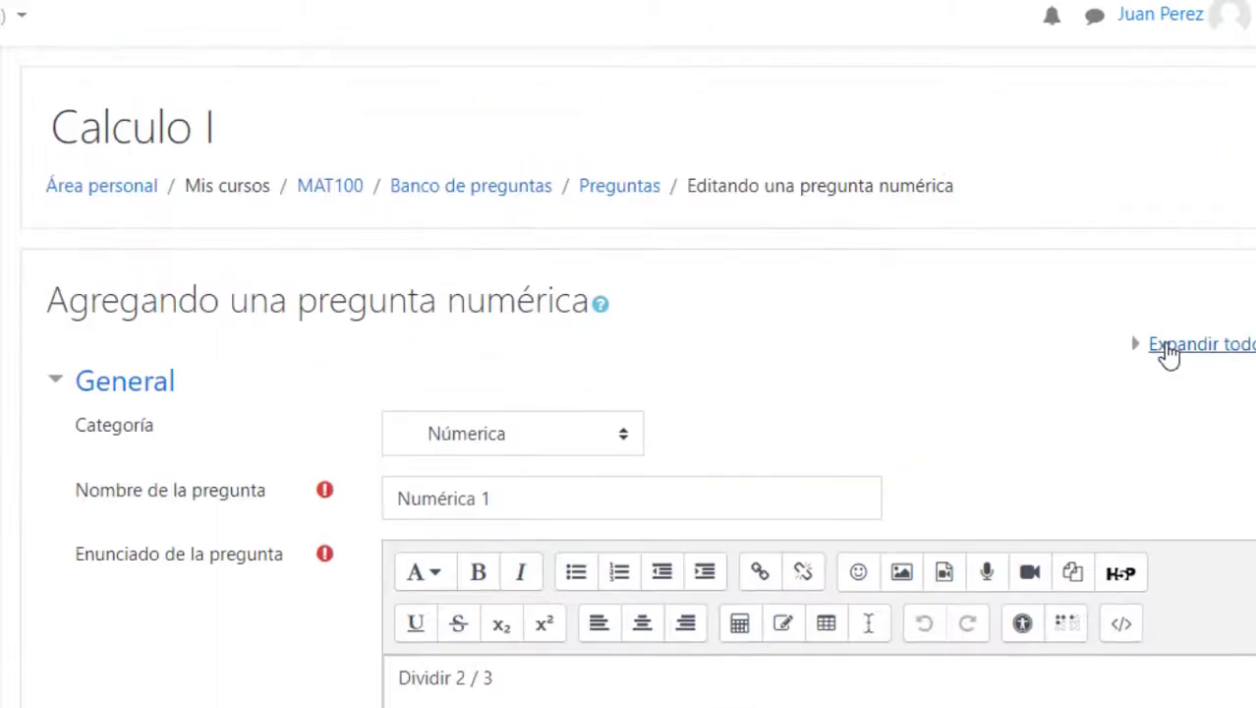
click(1175, 346)
scroll(292, 411, down, 20)
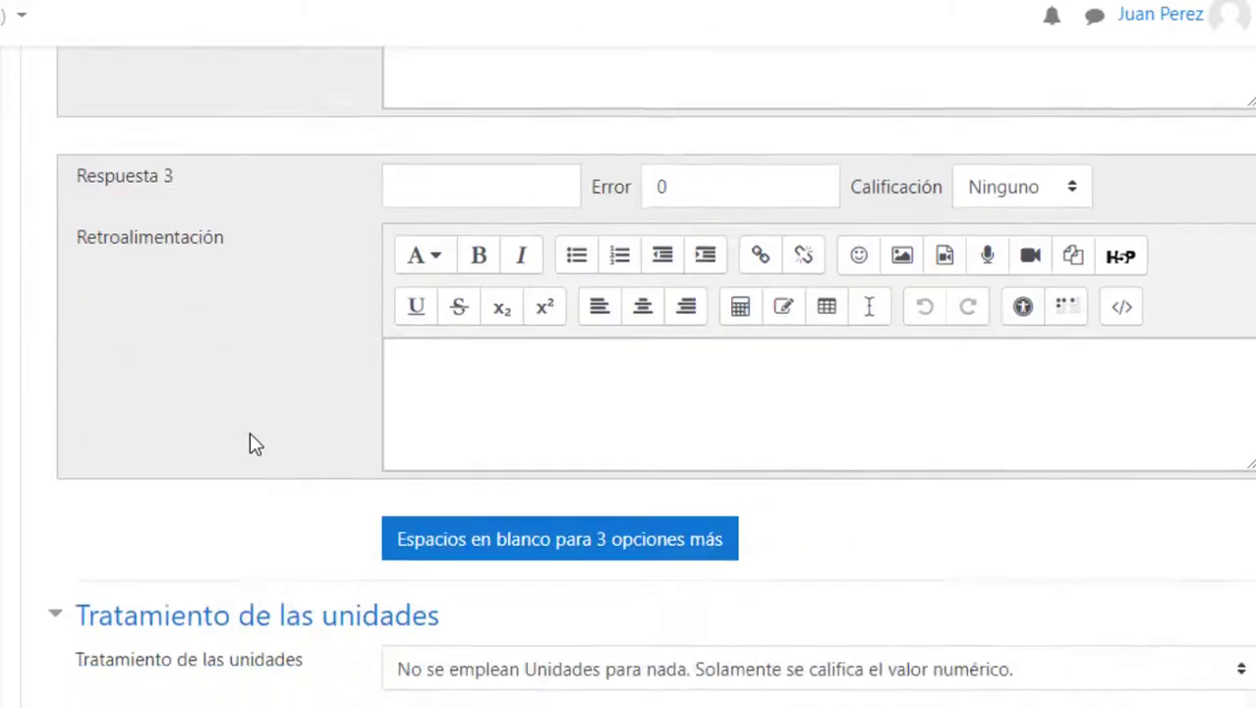
scroll(241, 398, down, 6)
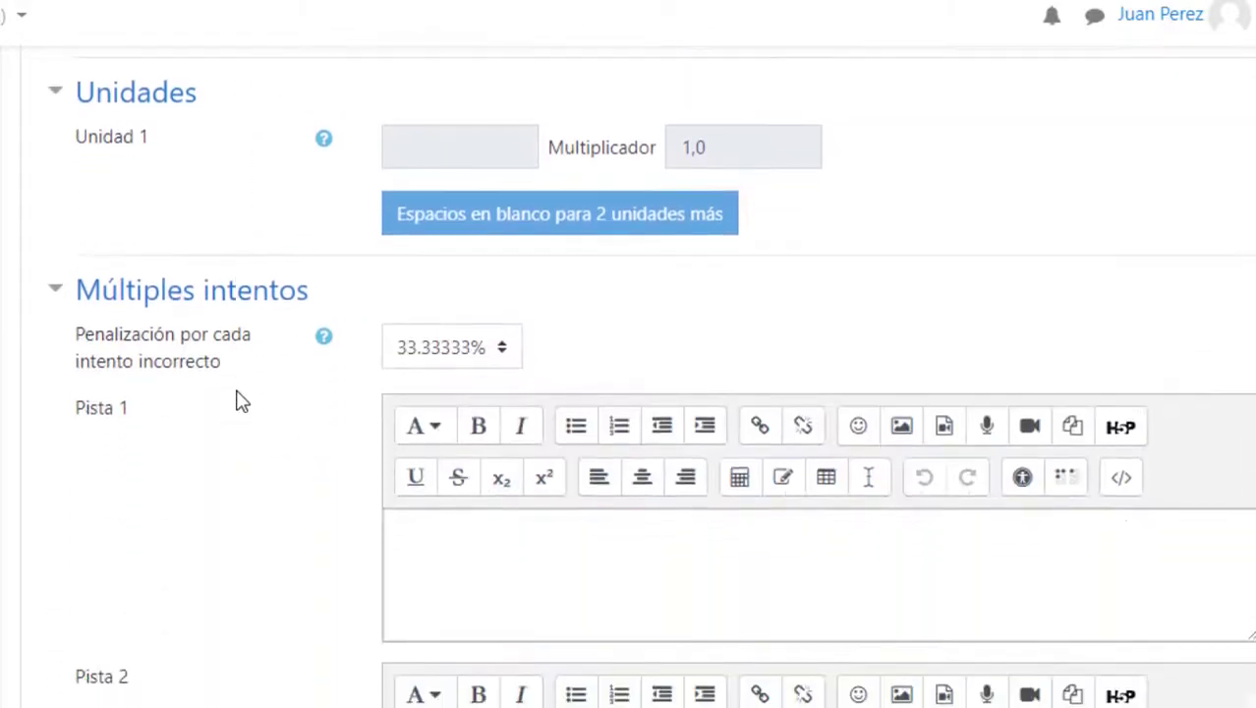
click(479, 124)
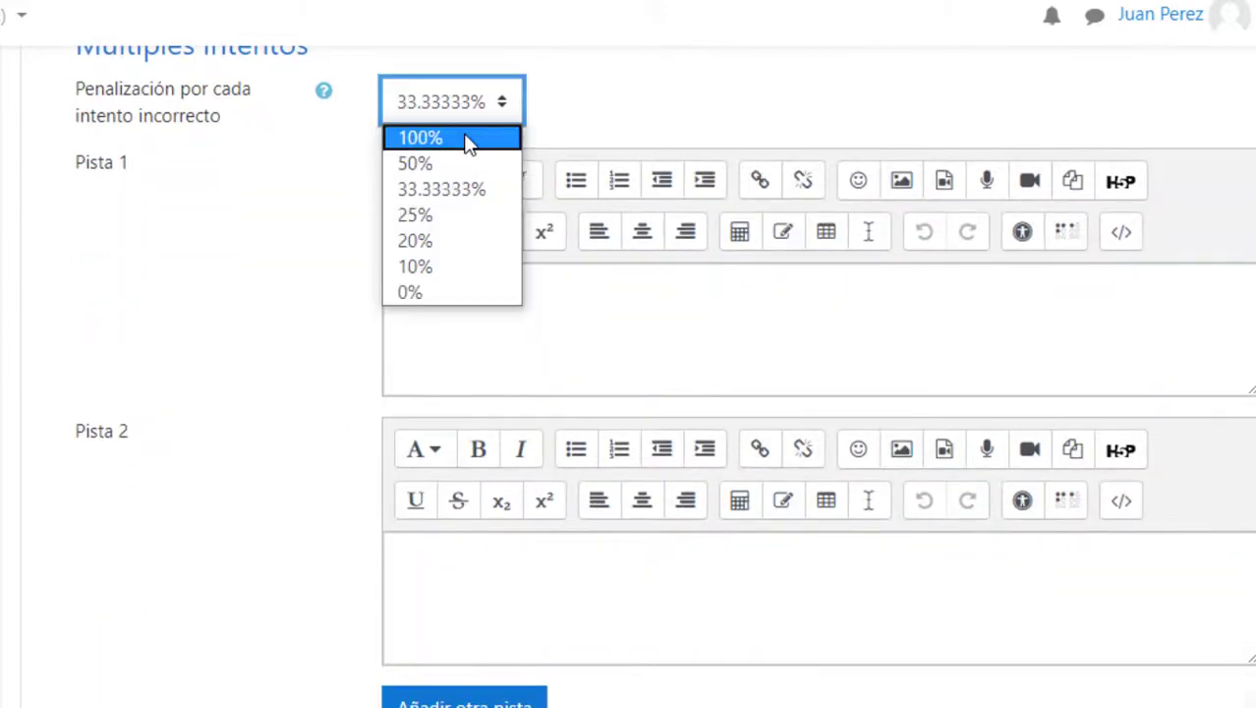
click(466, 137)
Step: Save the numerical question and return to the question bank
scroll(272, 278, down, 5)
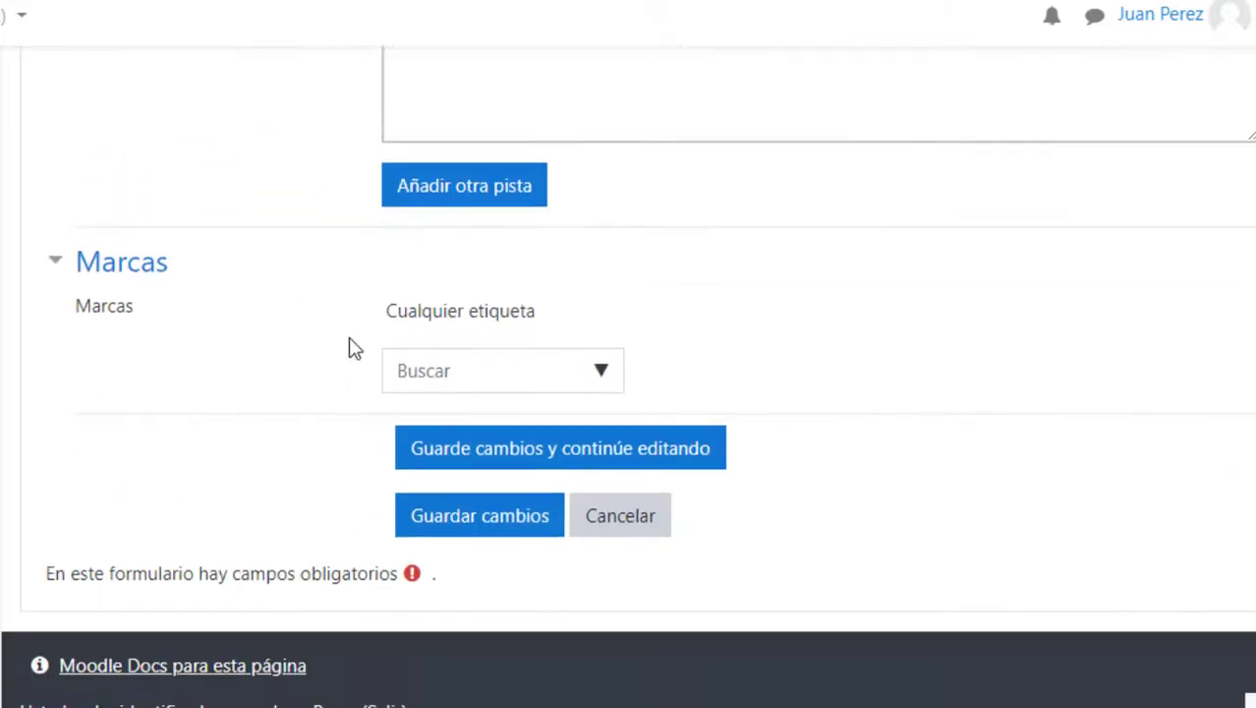
click(429, 523)
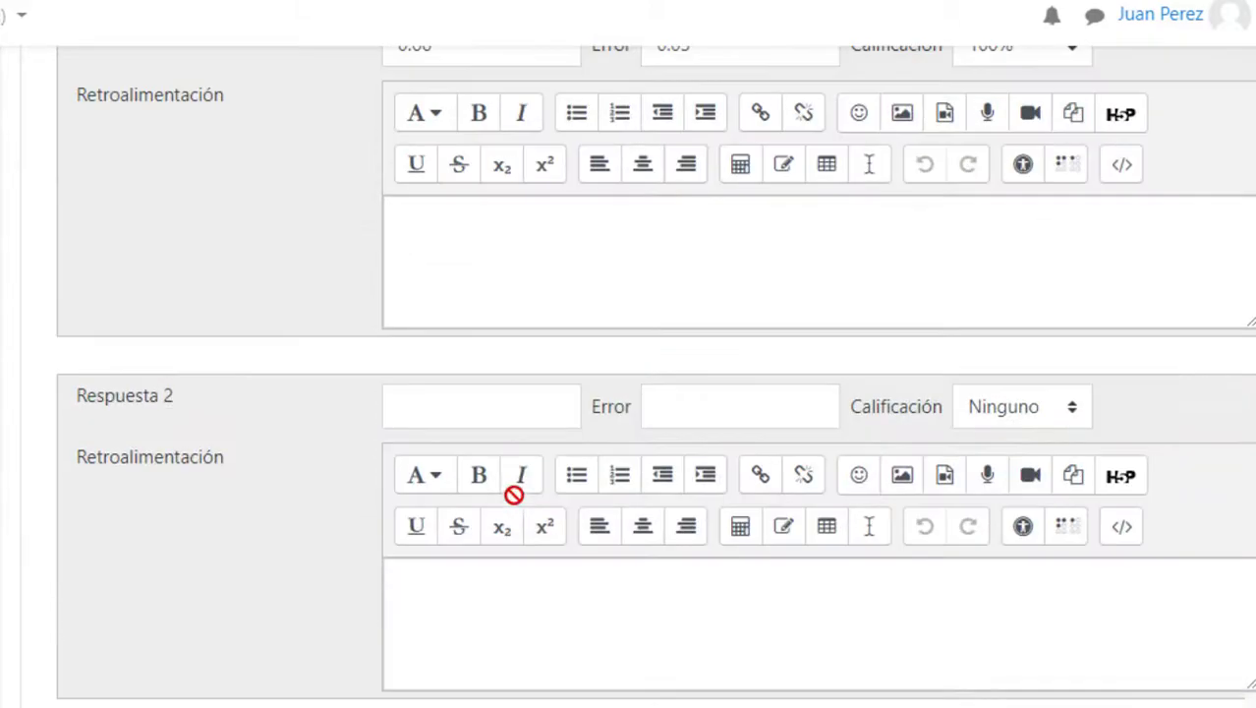
scroll(518, 504, down, 20)
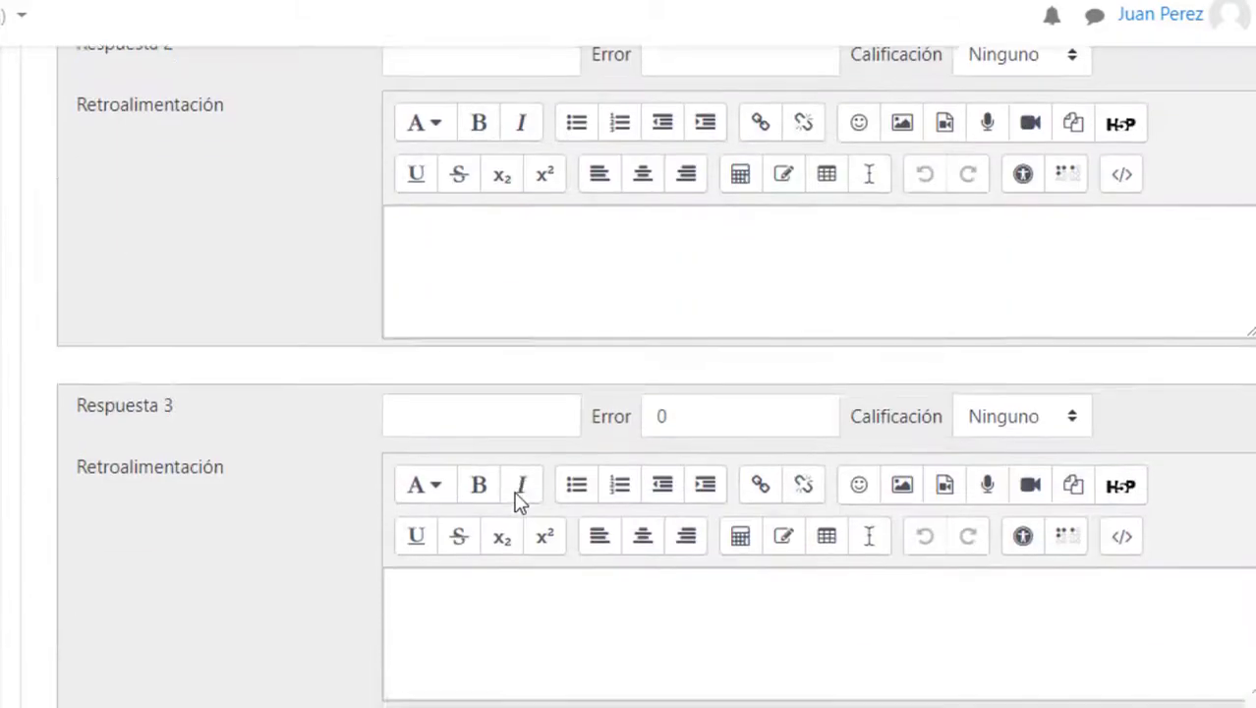
scroll(518, 504, down, 10)
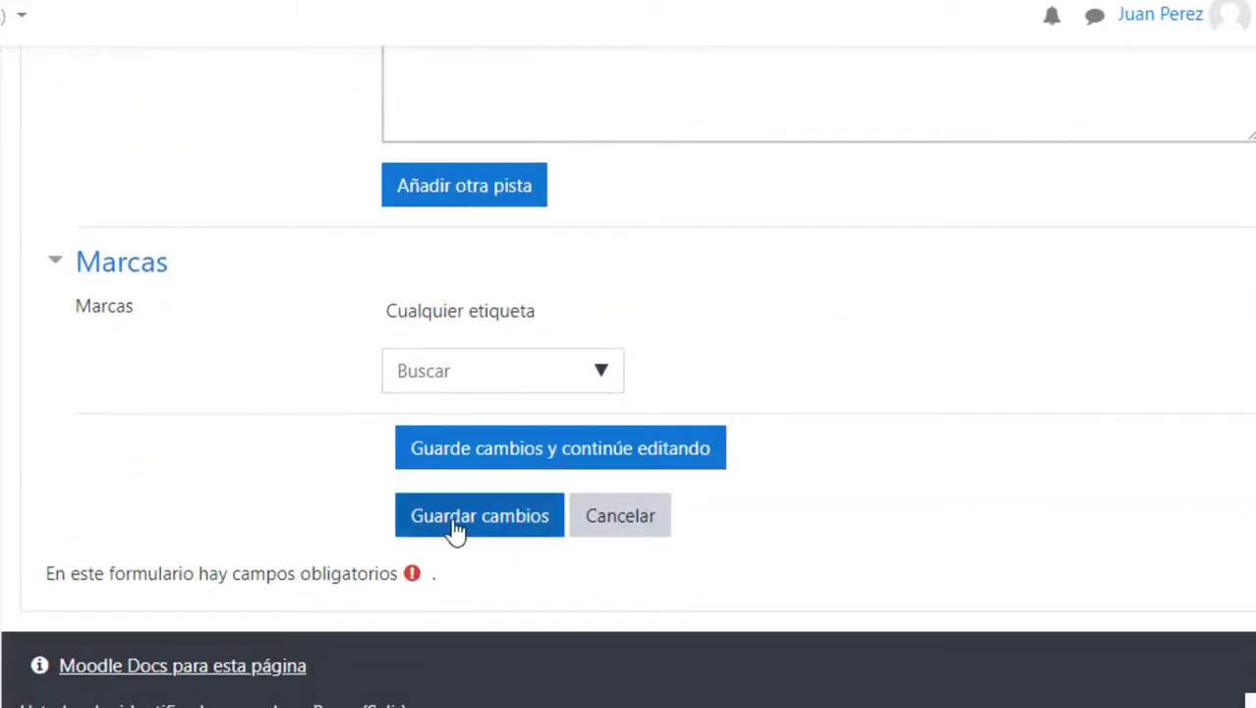
click(454, 527)
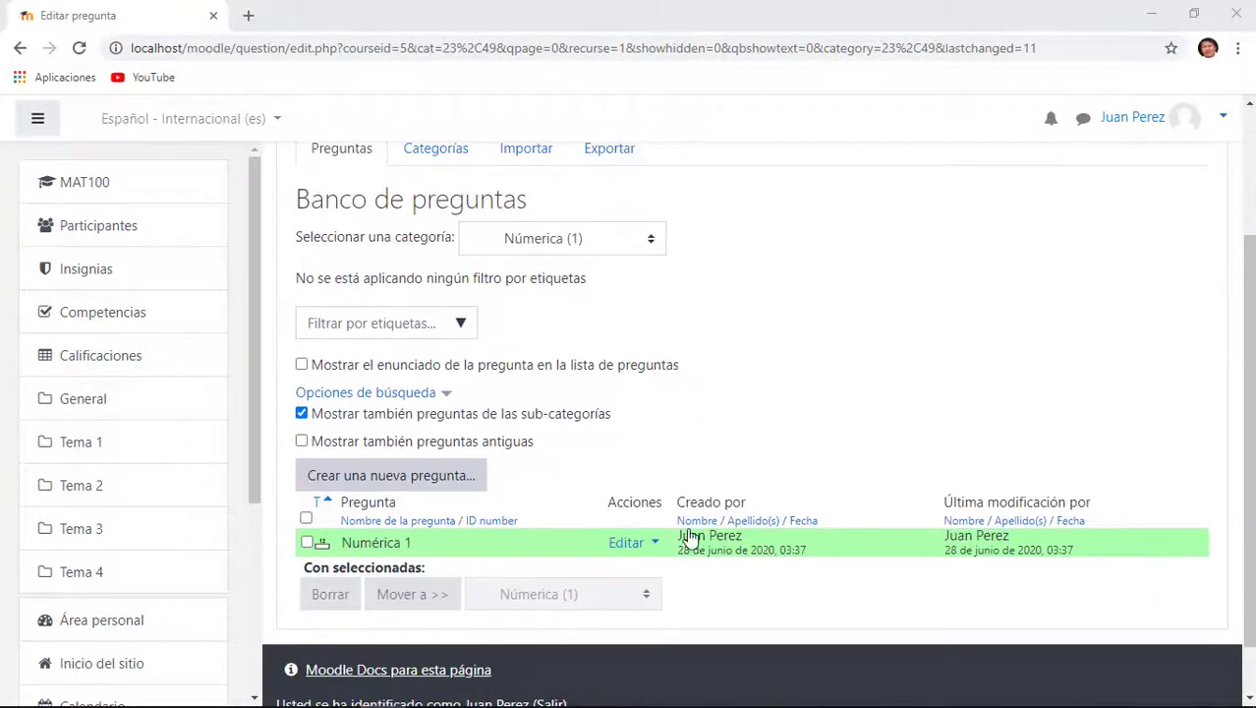
Step: Switch to PowerPoint and copy the text of question 5 of row B, "Dividir 3 / 2 = ?", from the exam slide
mouse_move(204, 694)
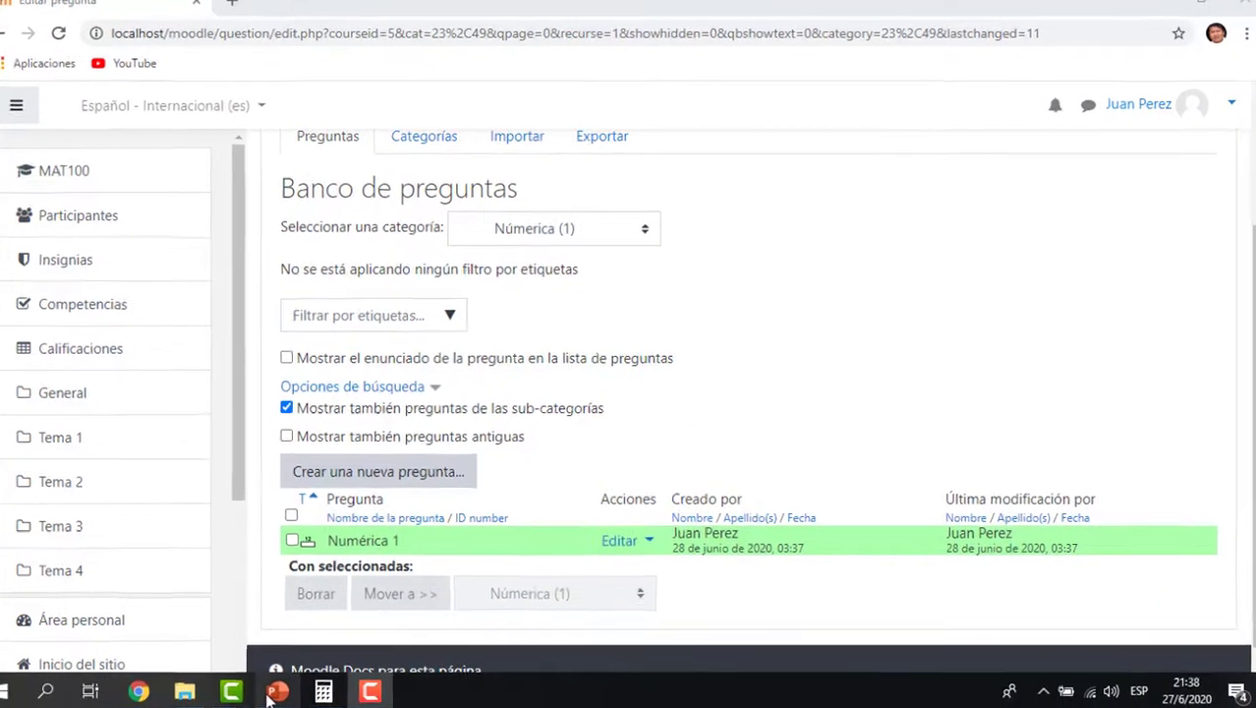
click(281, 693)
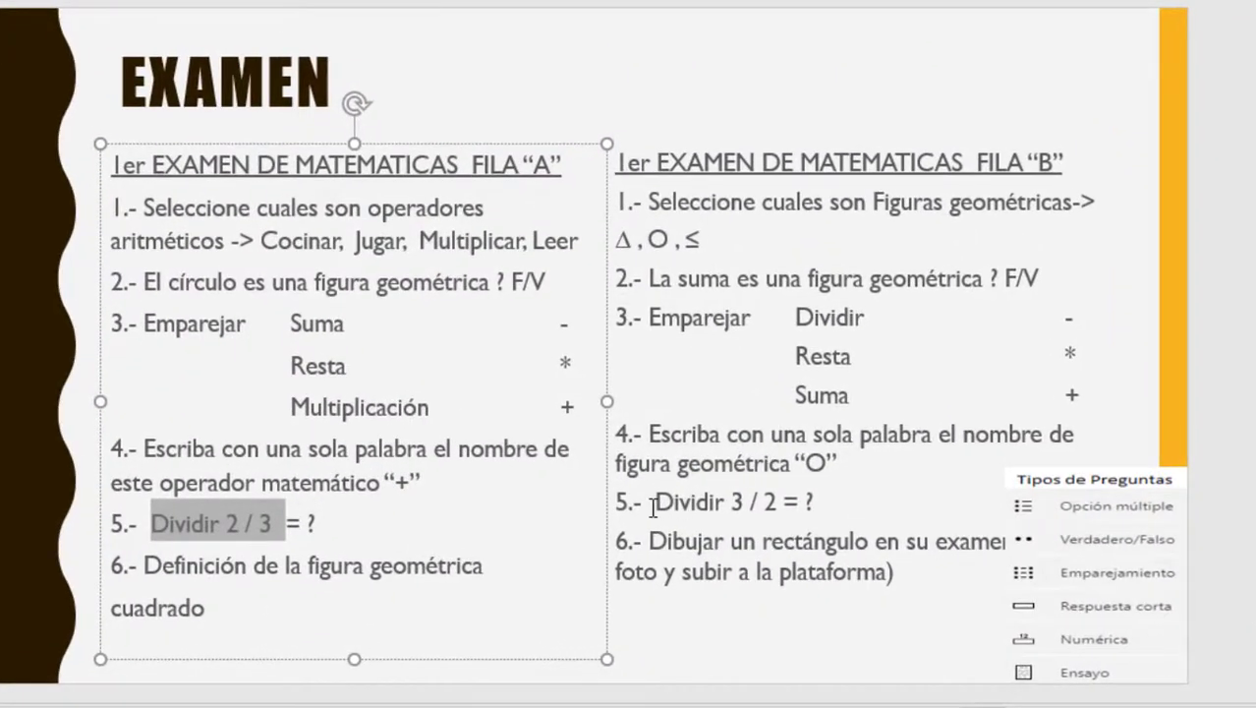
drag(652, 508, 814, 511)
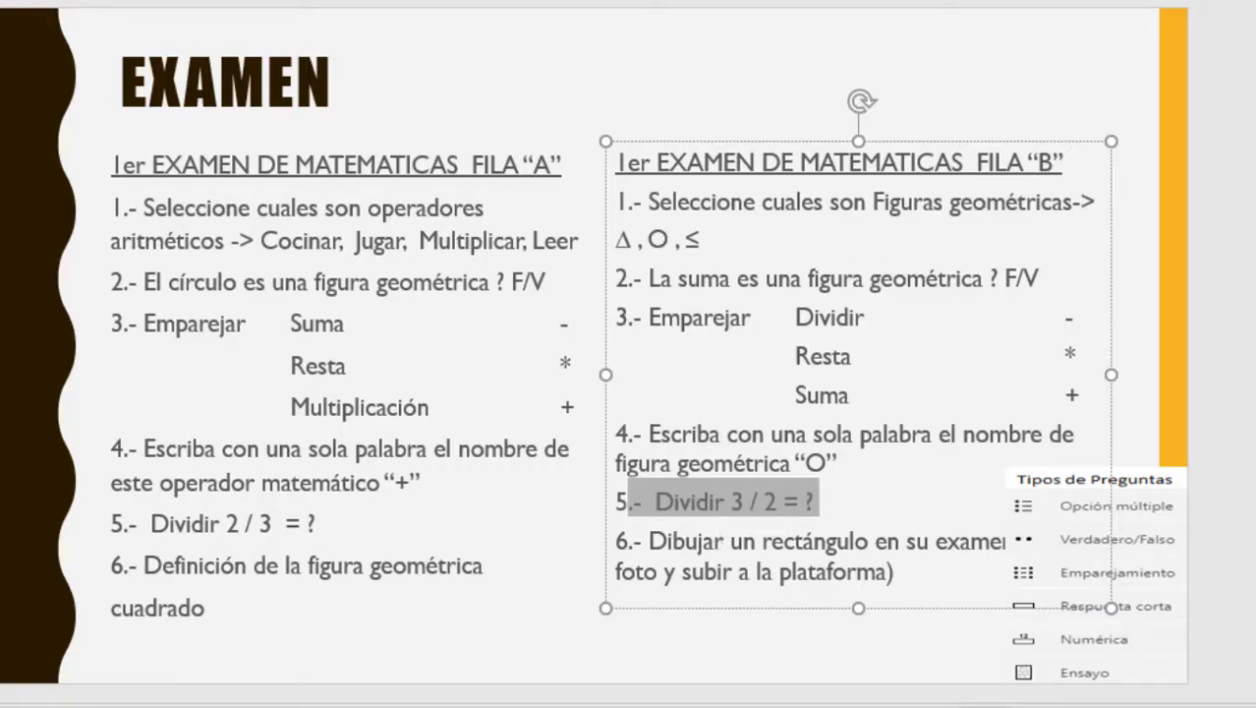
key(ctrl+x)
Step: Return to Moodle, duplicate the question Numérica 1 and name the copy "Numérica 2"
click(103, 697)
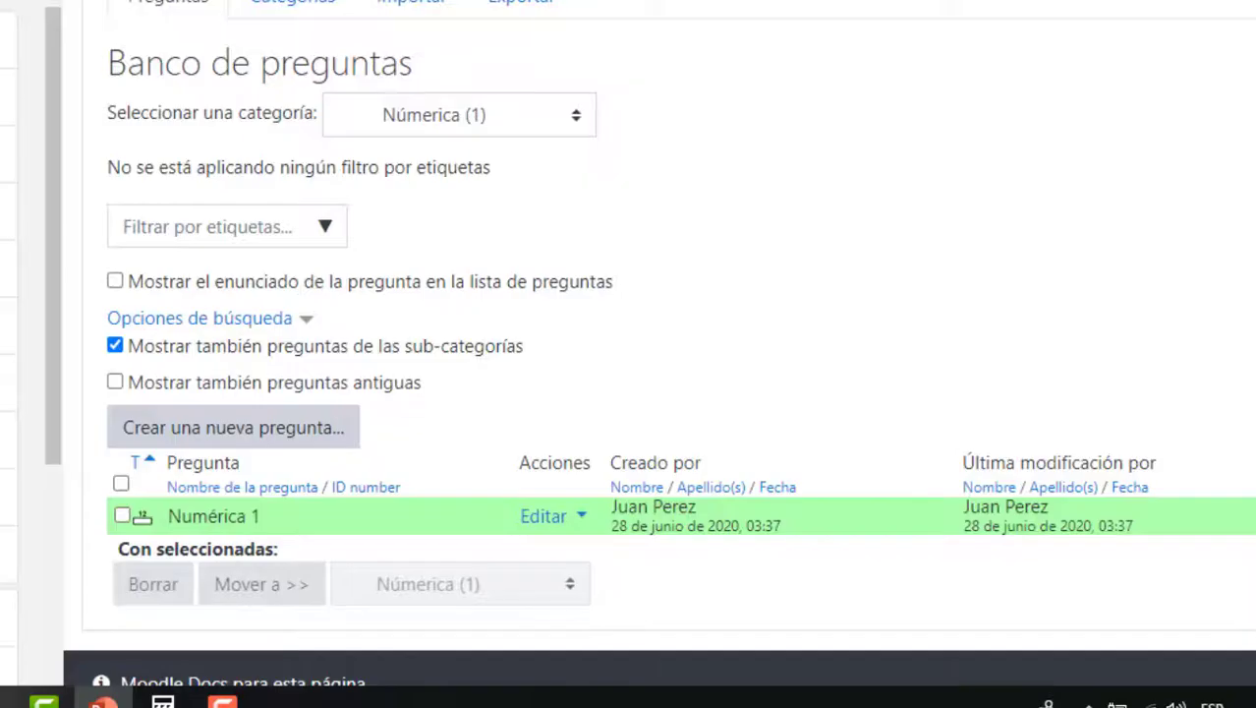
click(577, 531)
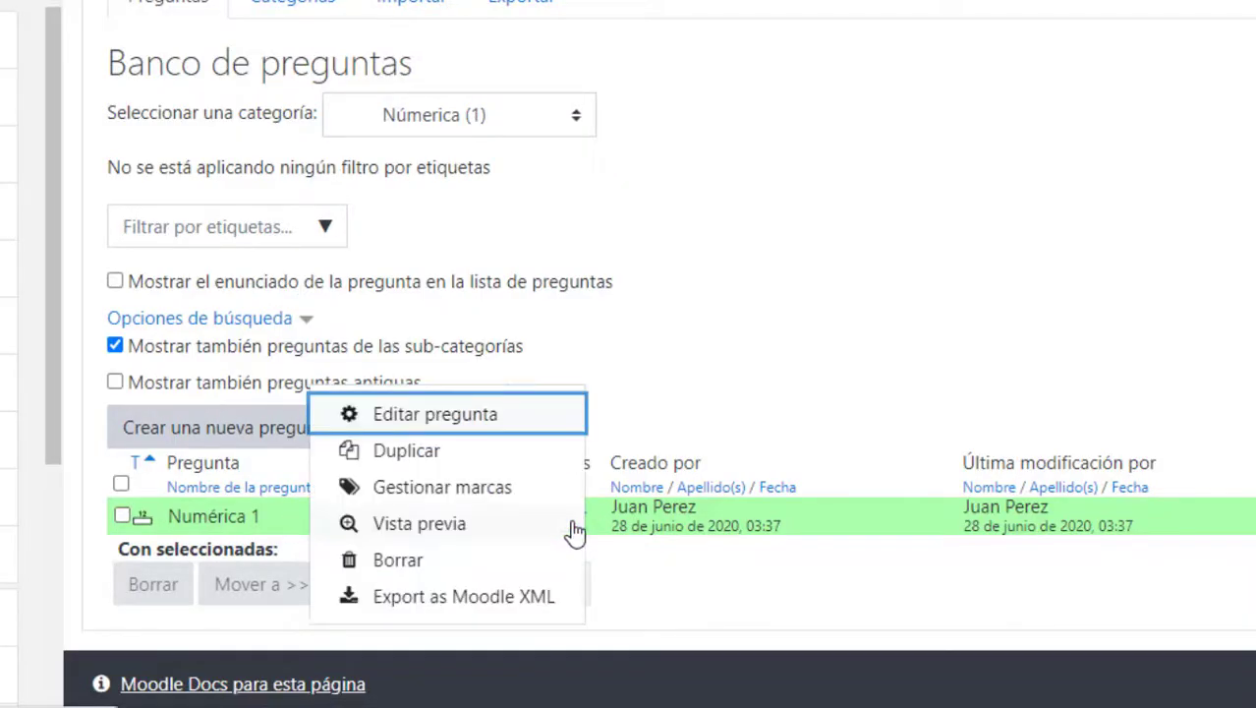
key(Escape)
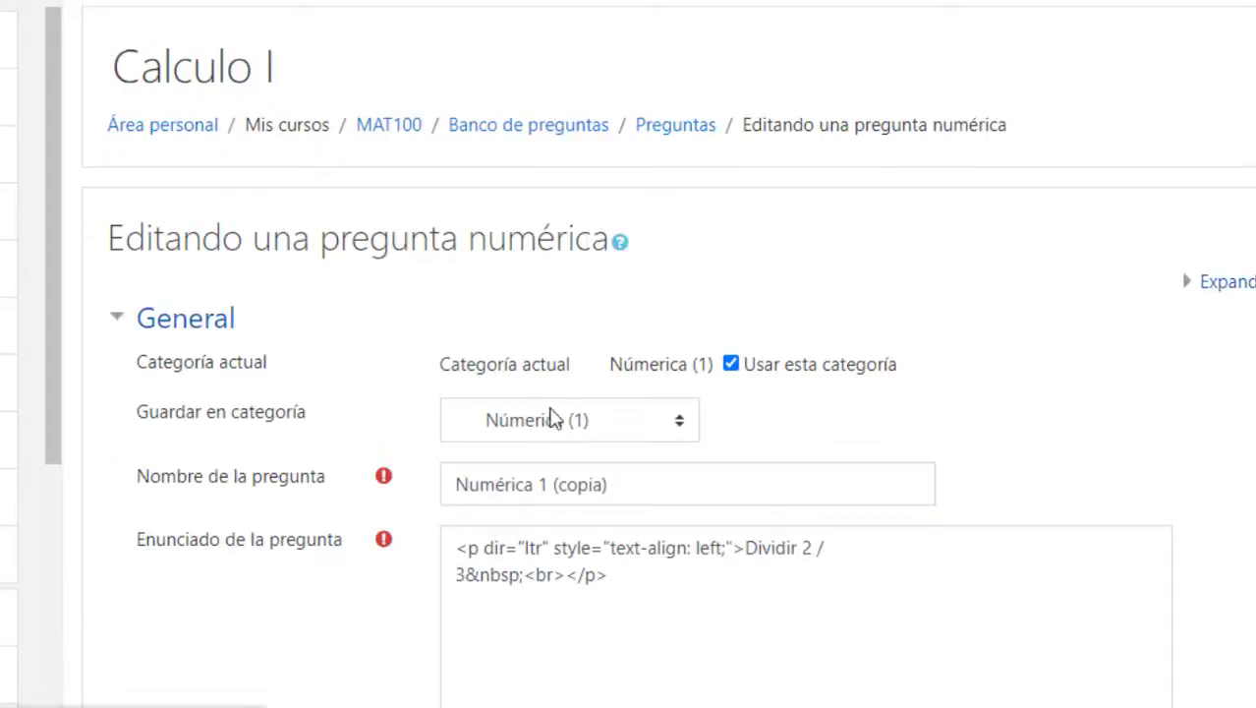
click(555, 484)
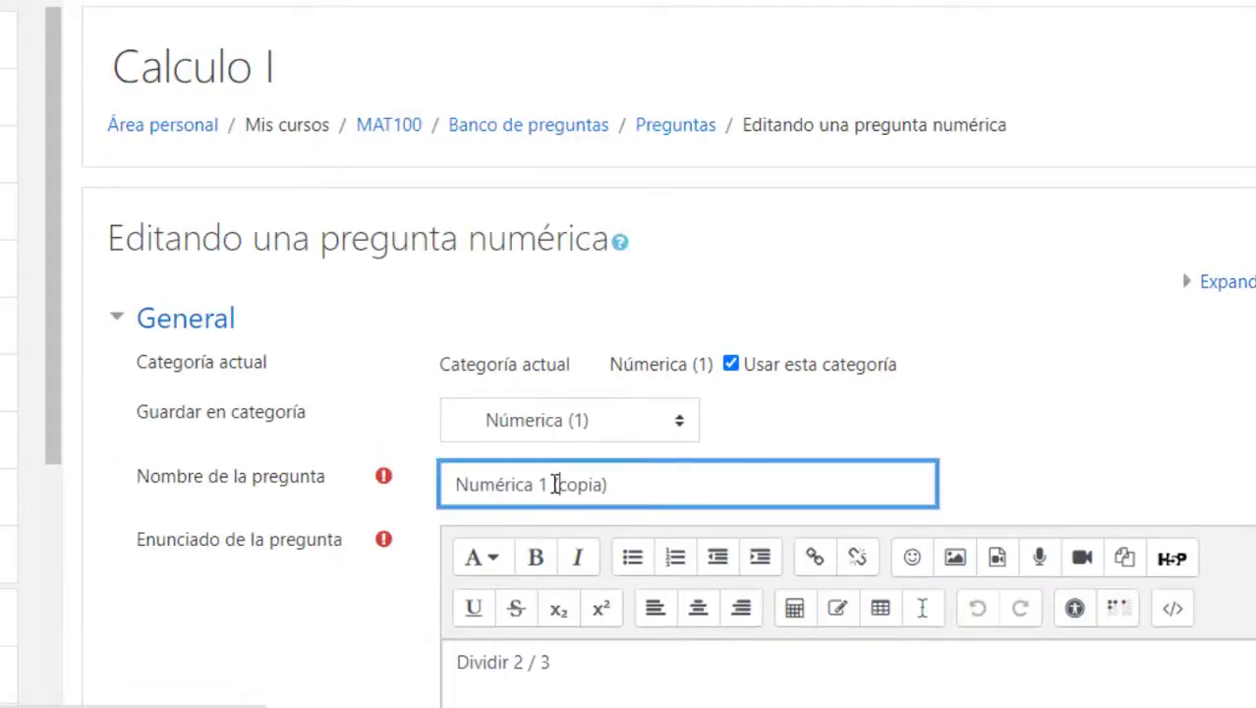
drag(543, 484, 788, 471)
text(2)
click(1117, 412)
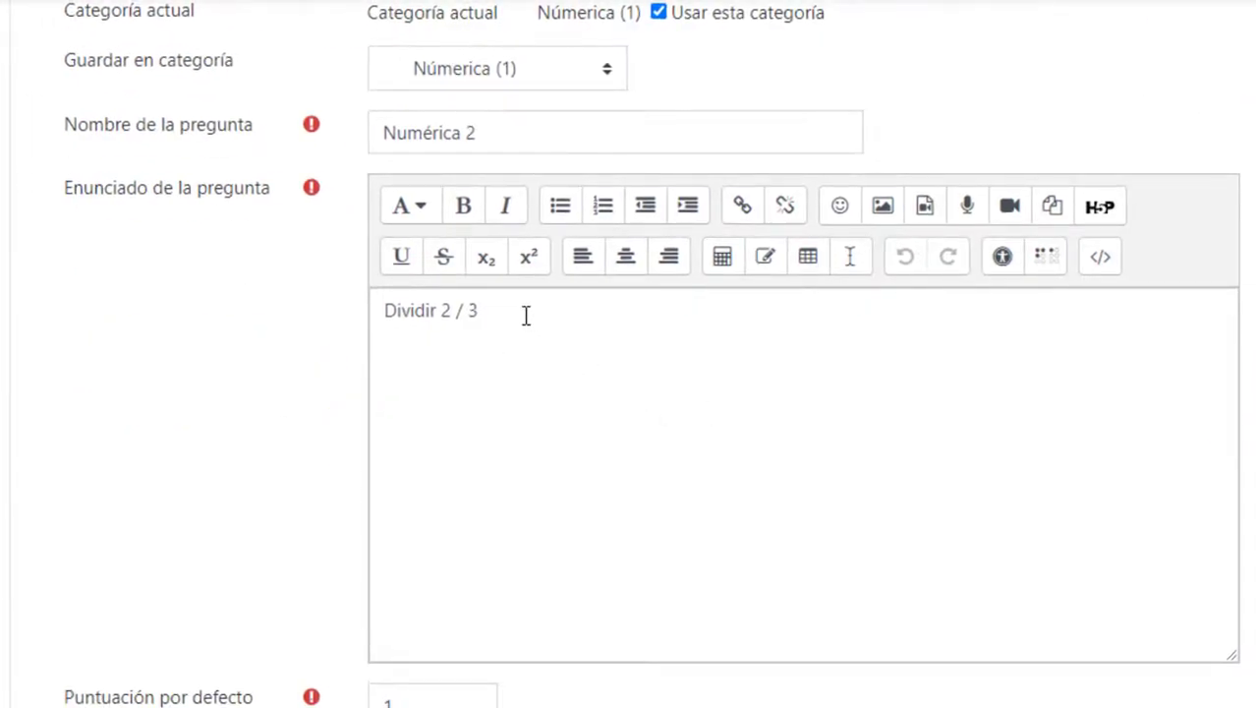
Step: Replace the question text with the copied "Dividir 3 / 2 = ?" and remove the leading ".-" from it
drag(526, 315, 379, 332)
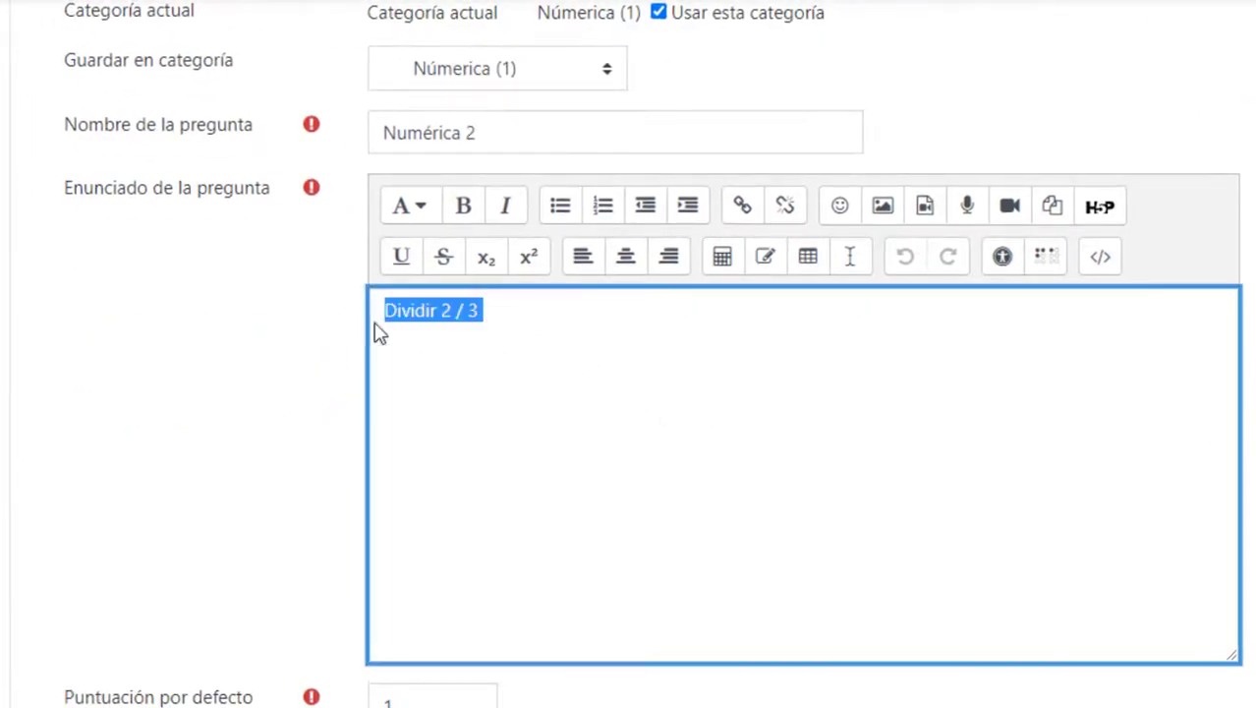
key(ctrl+v)
click(412, 326)
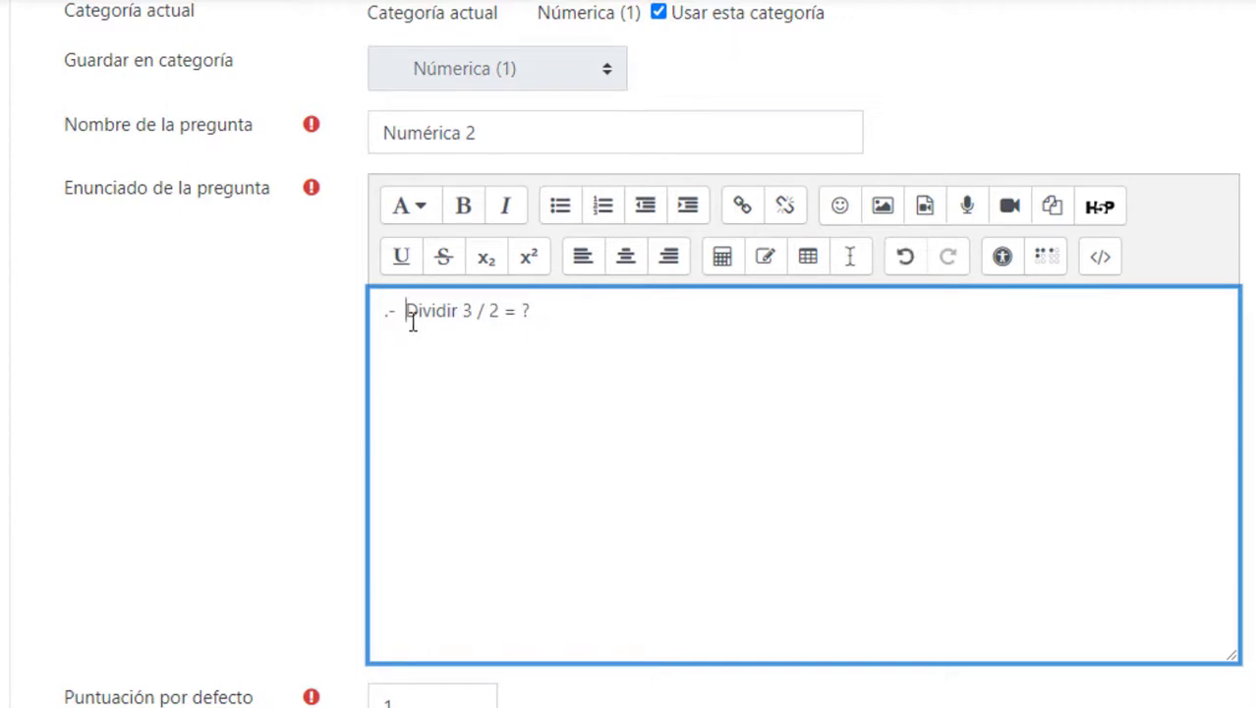
key(BackSpace)
key(BackSpace)
key(BackSpace)
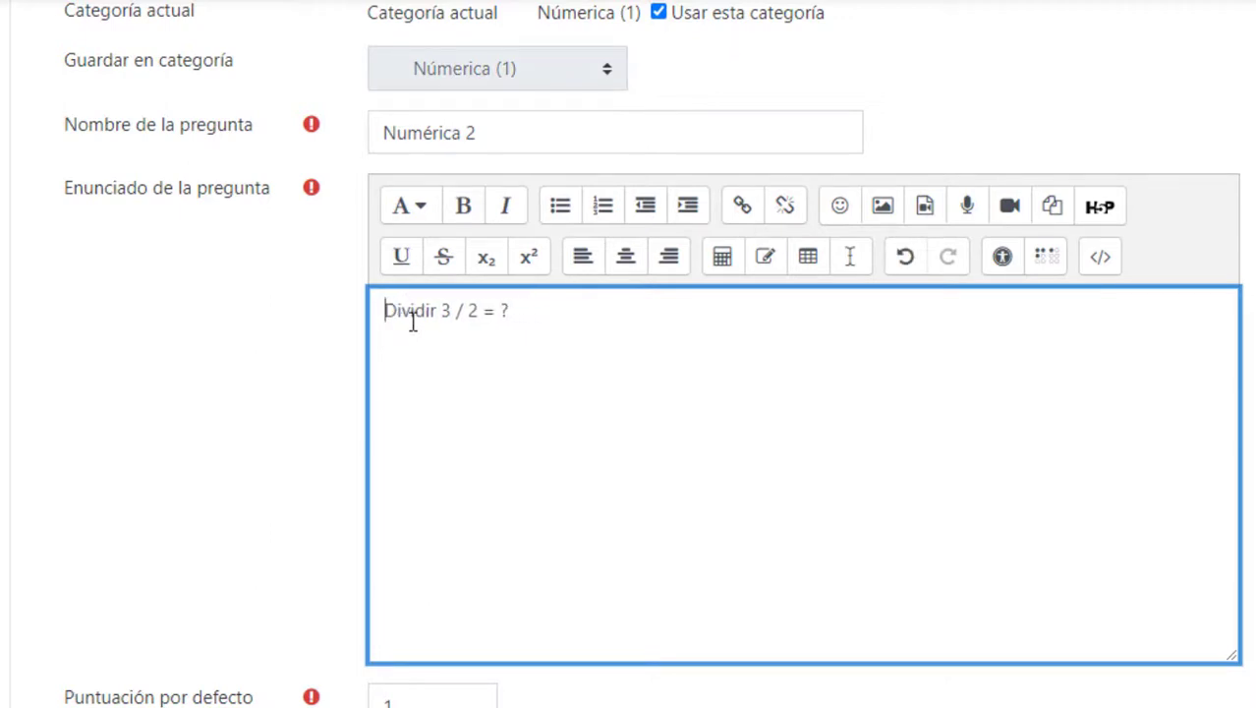
Step: Change the division in the general feedback to "3 / 2" and check it against the question text
scroll(451, 358, down, 5)
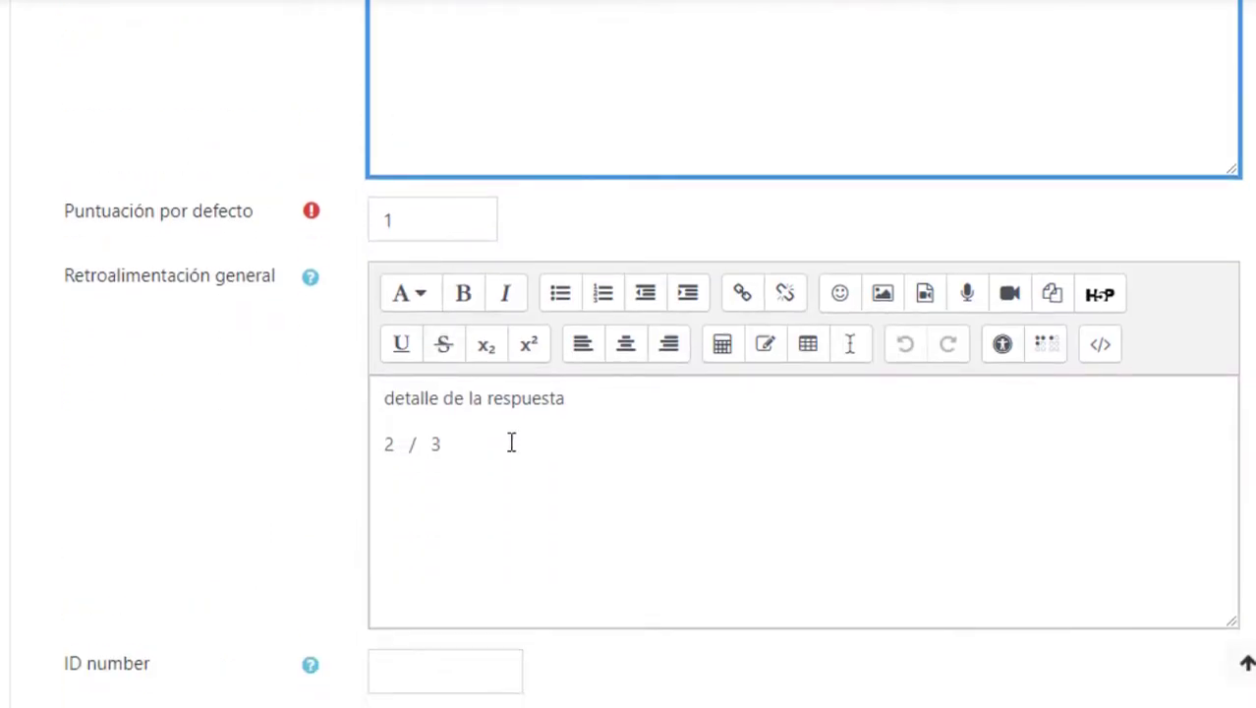
click(477, 438)
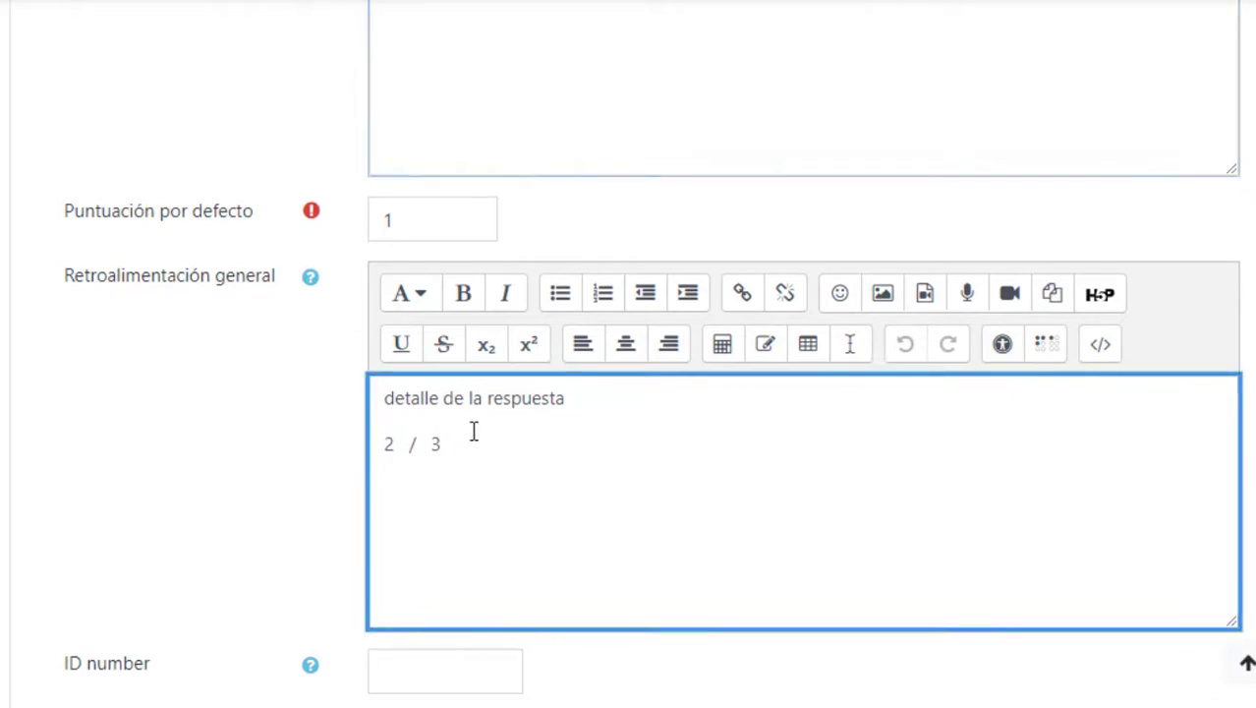
key(Left)
key(BackSpace)
key(BackSpace)
scroll(547, 460, up, 9)
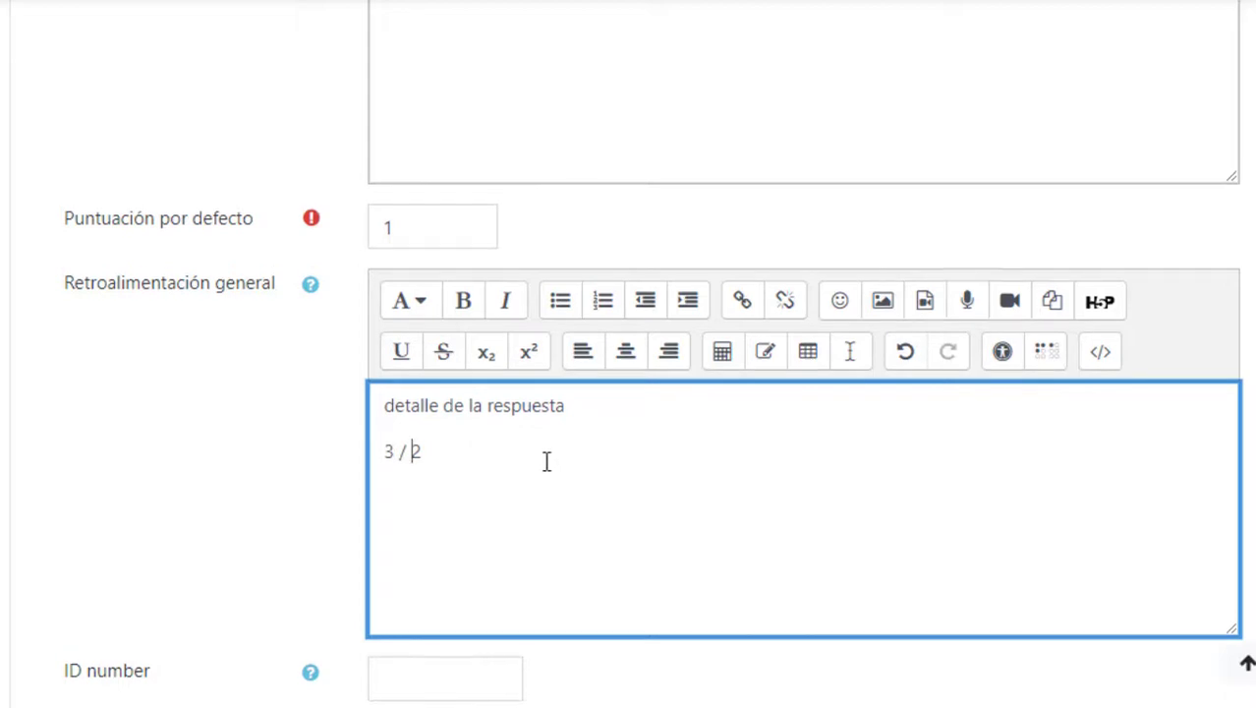
scroll(492, 481, down, 4)
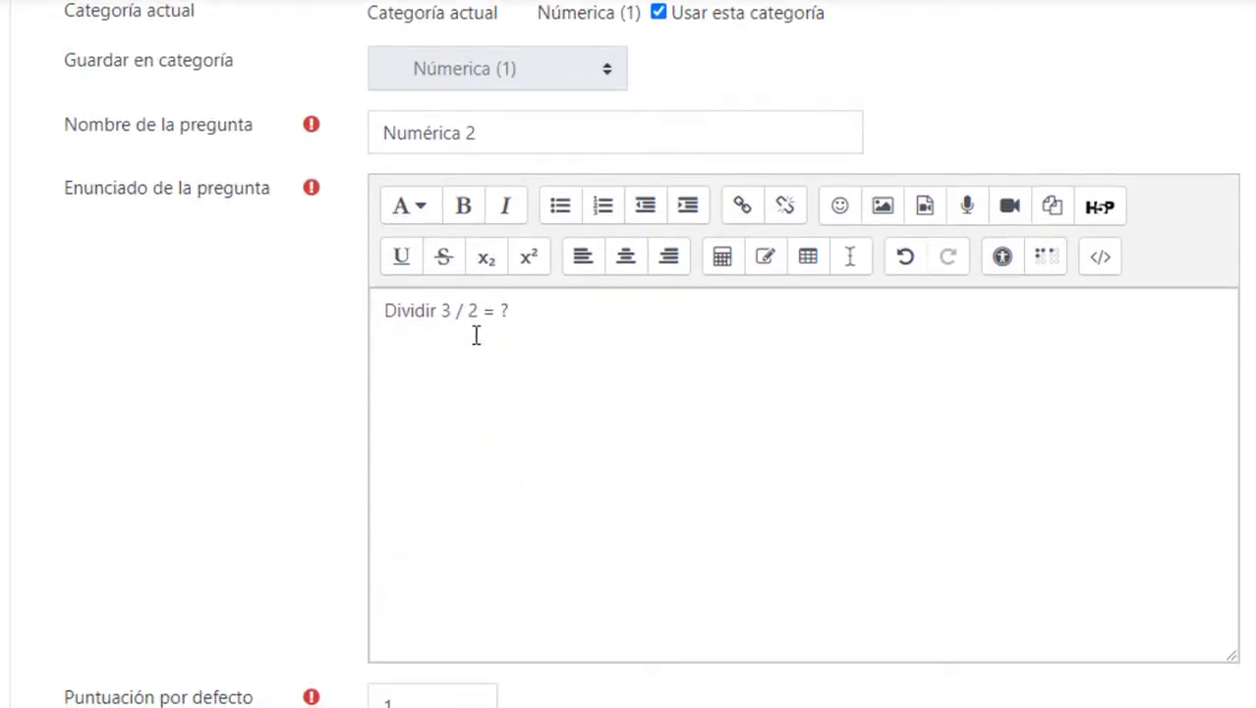
scroll(476, 335, down, 5)
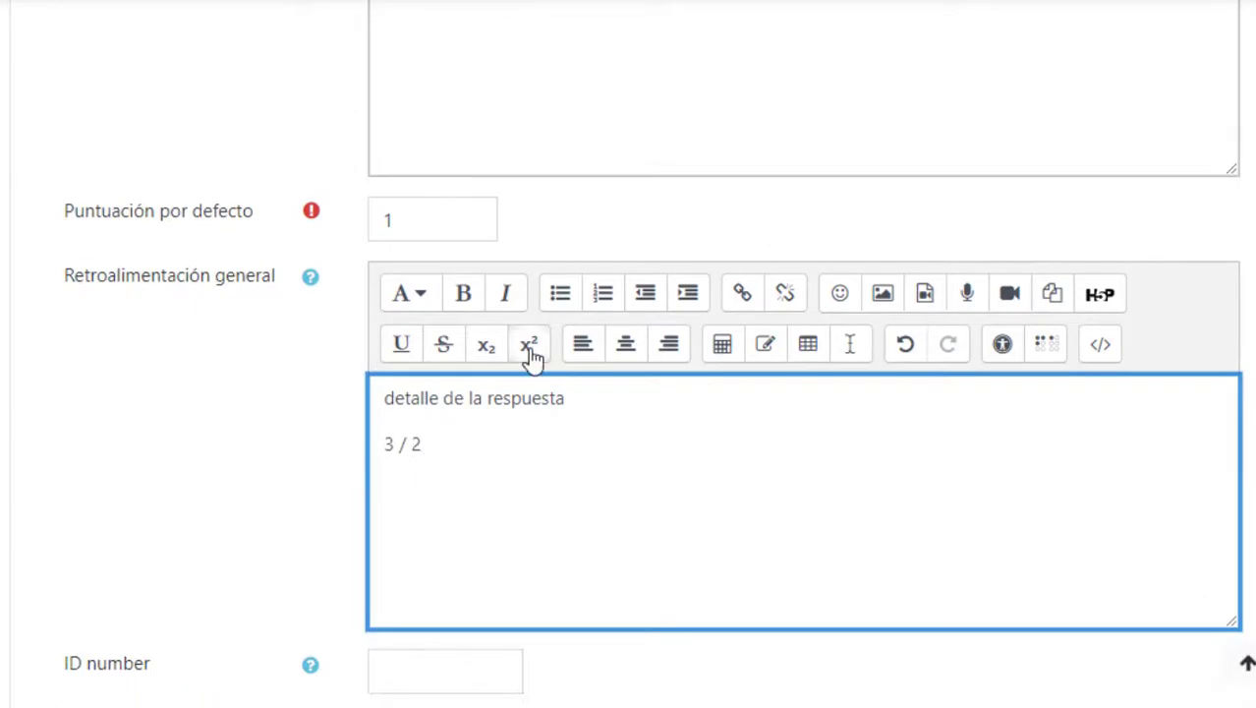
scroll(533, 359, up, 4)
scroll(532, 359, down, 5)
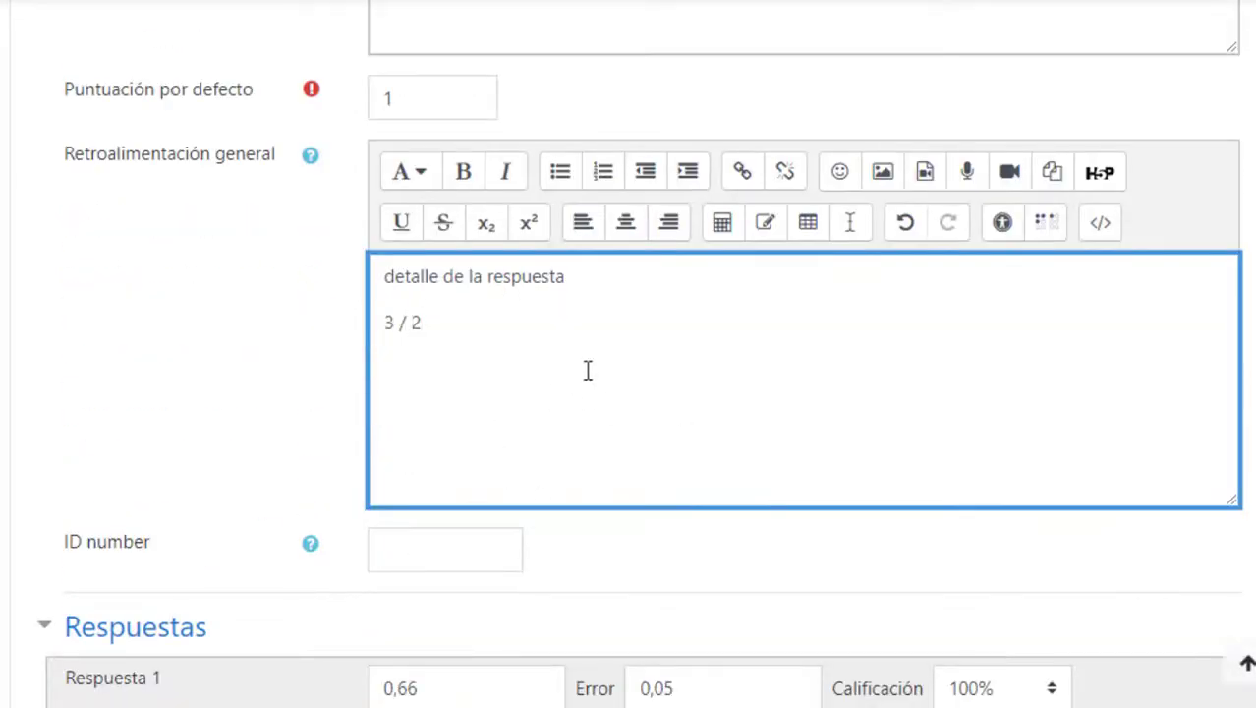
Step: Set the answer of Numérica 2 to 1.5 with an accepted error of 0
scroll(563, 415, up, 4)
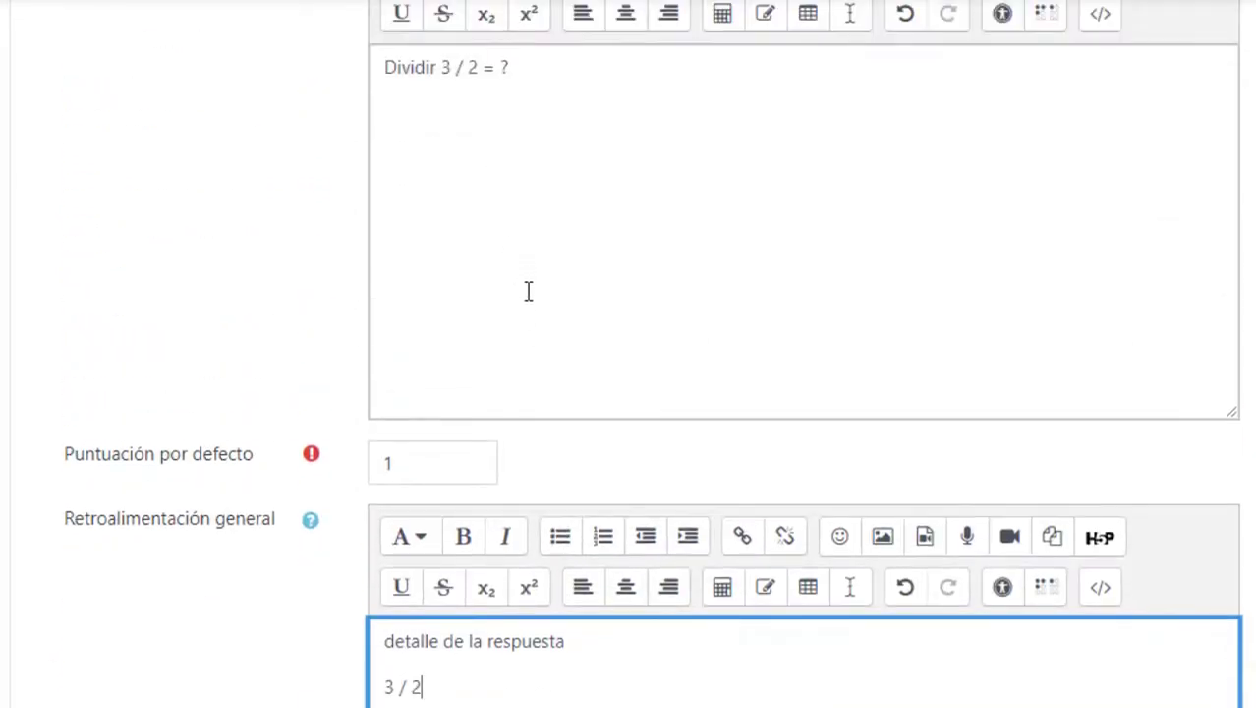
scroll(528, 291, down, 20)
scroll(548, 610, up, 4)
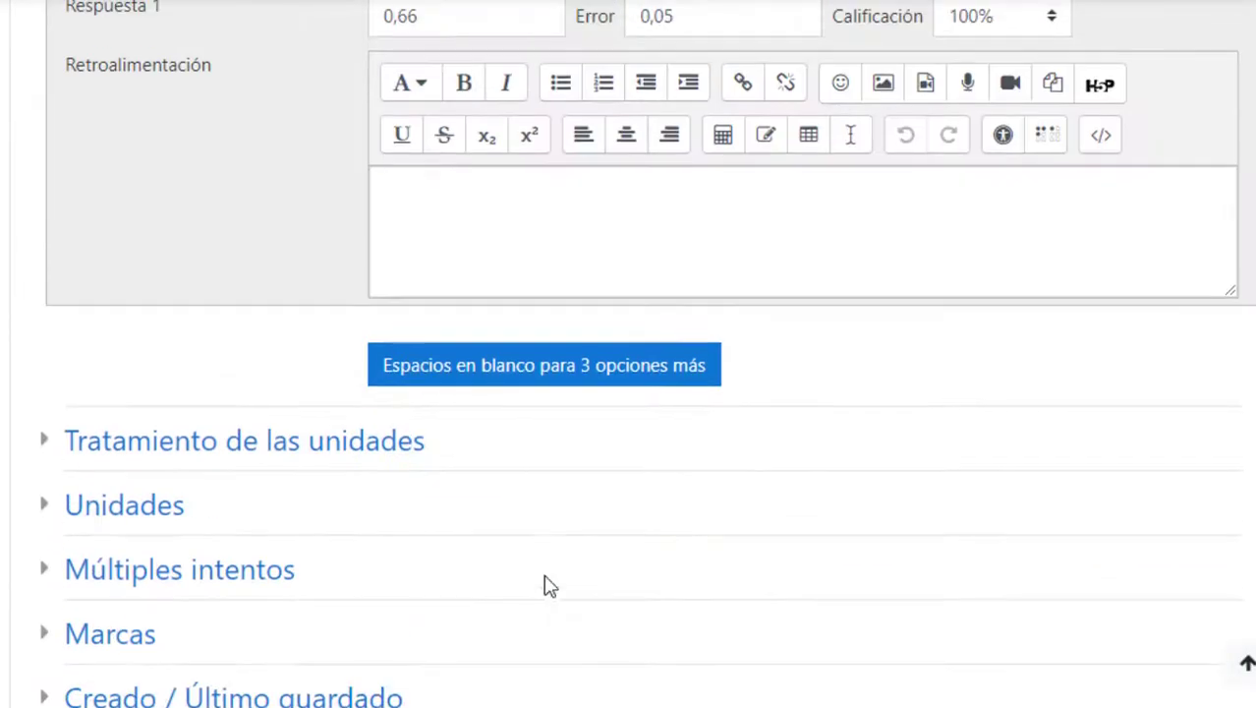
scroll(565, 511, up, 3)
drag(468, 267, 206, 249)
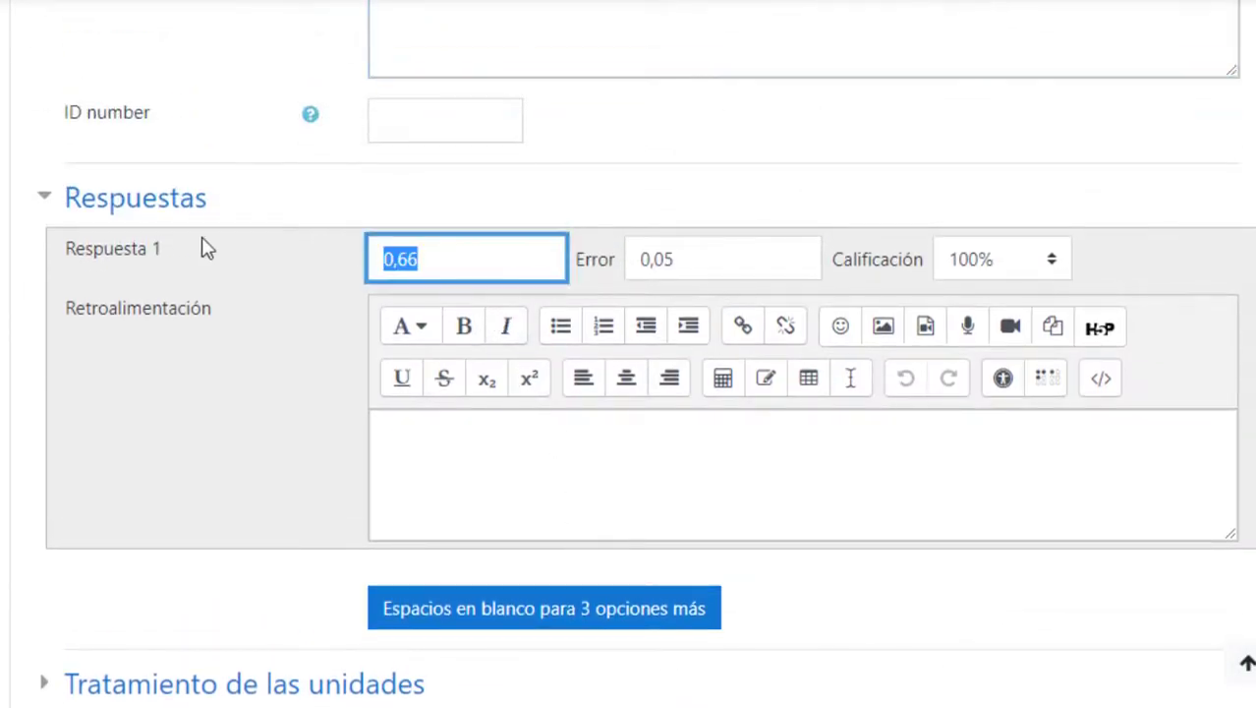
text(1,)
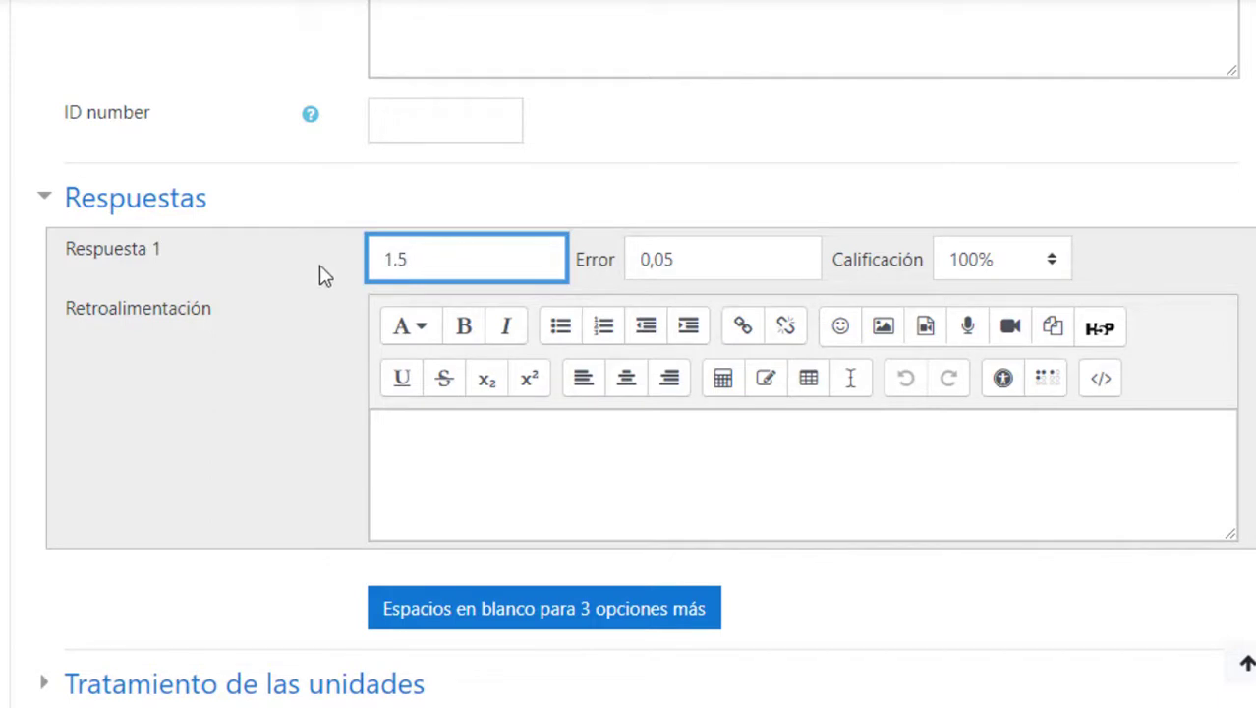
drag(693, 256, 472, 252)
text(0)
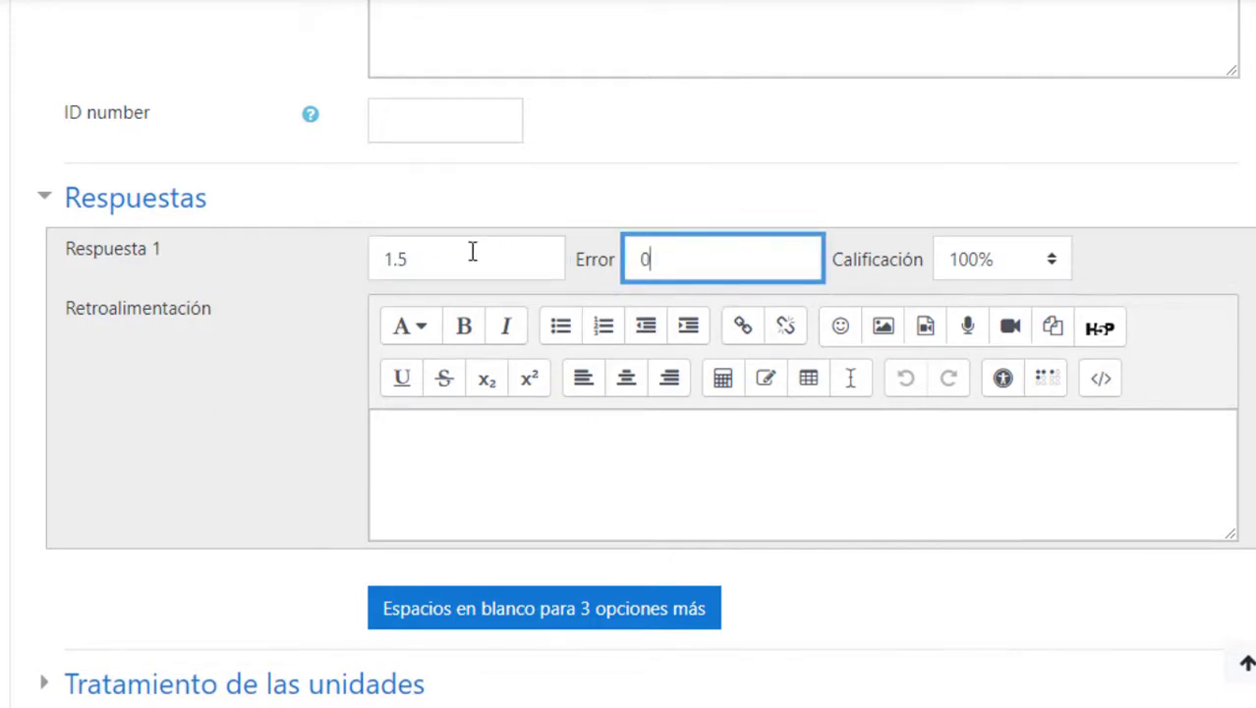
click(460, 252)
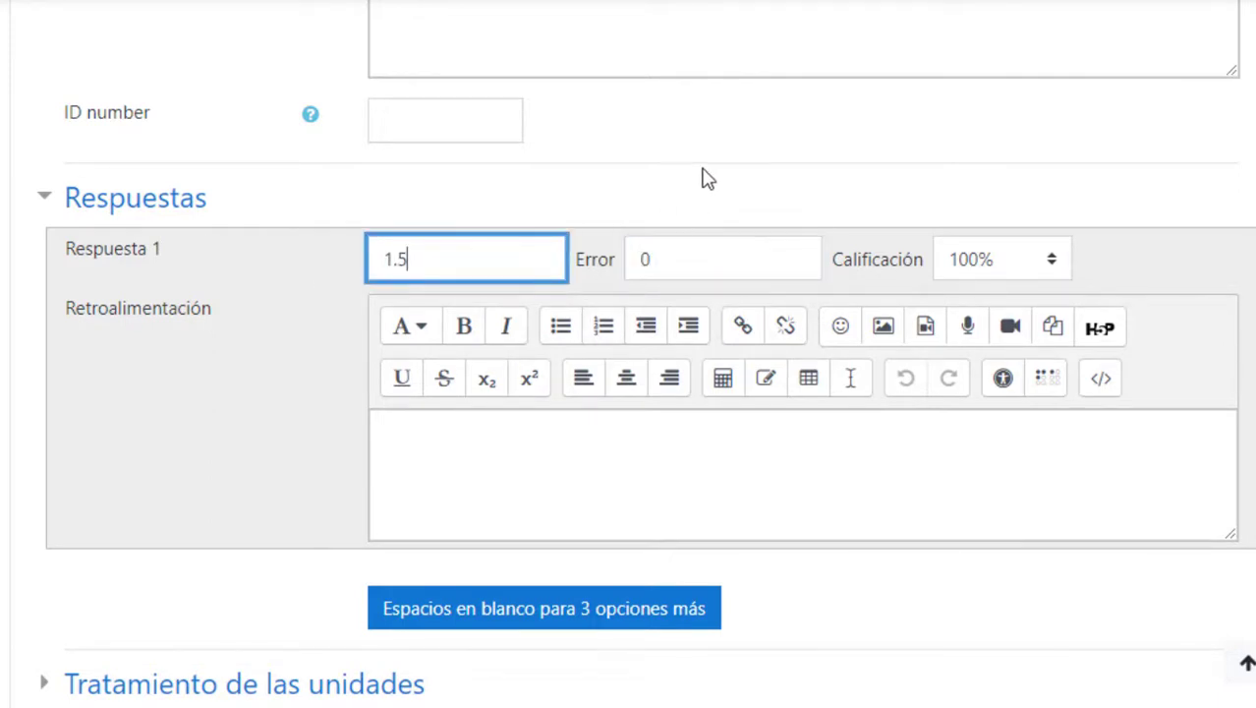
click(720, 142)
click(681, 305)
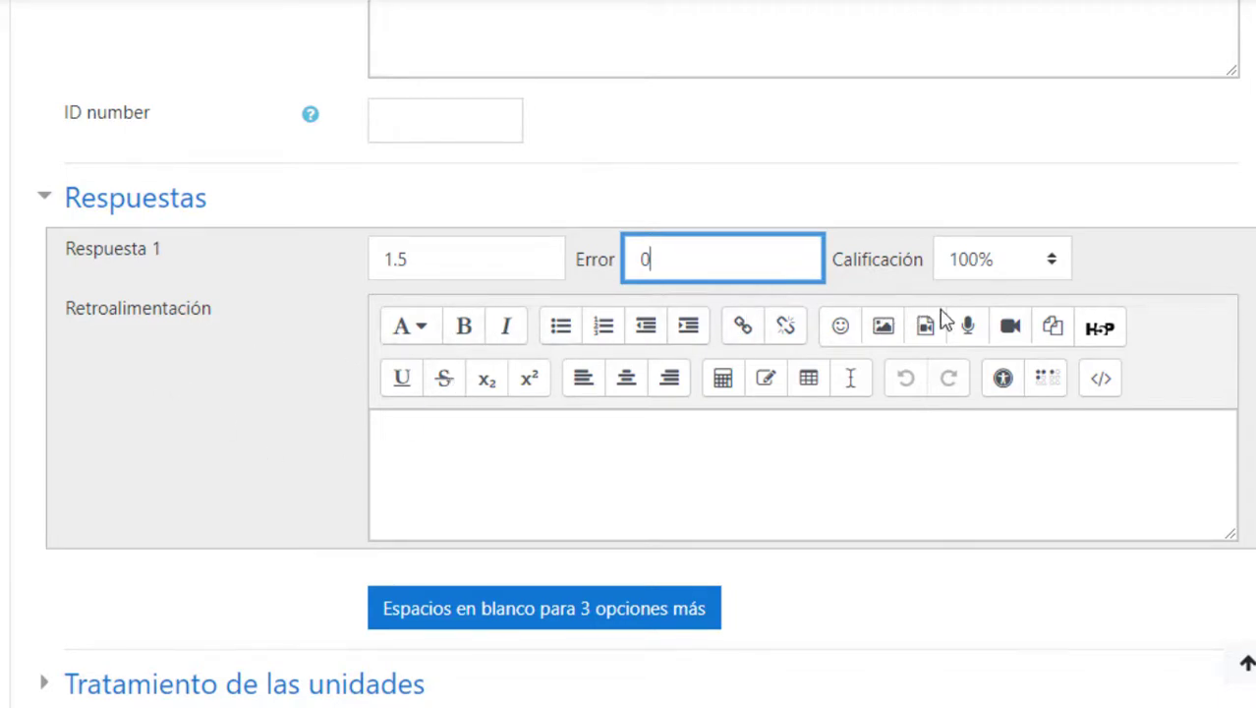
Step: Expand the multiple attempts settings to check the hints and save the question Numérica 2
scroll(379, 457, down, 3)
scroll(241, 510, down, 3)
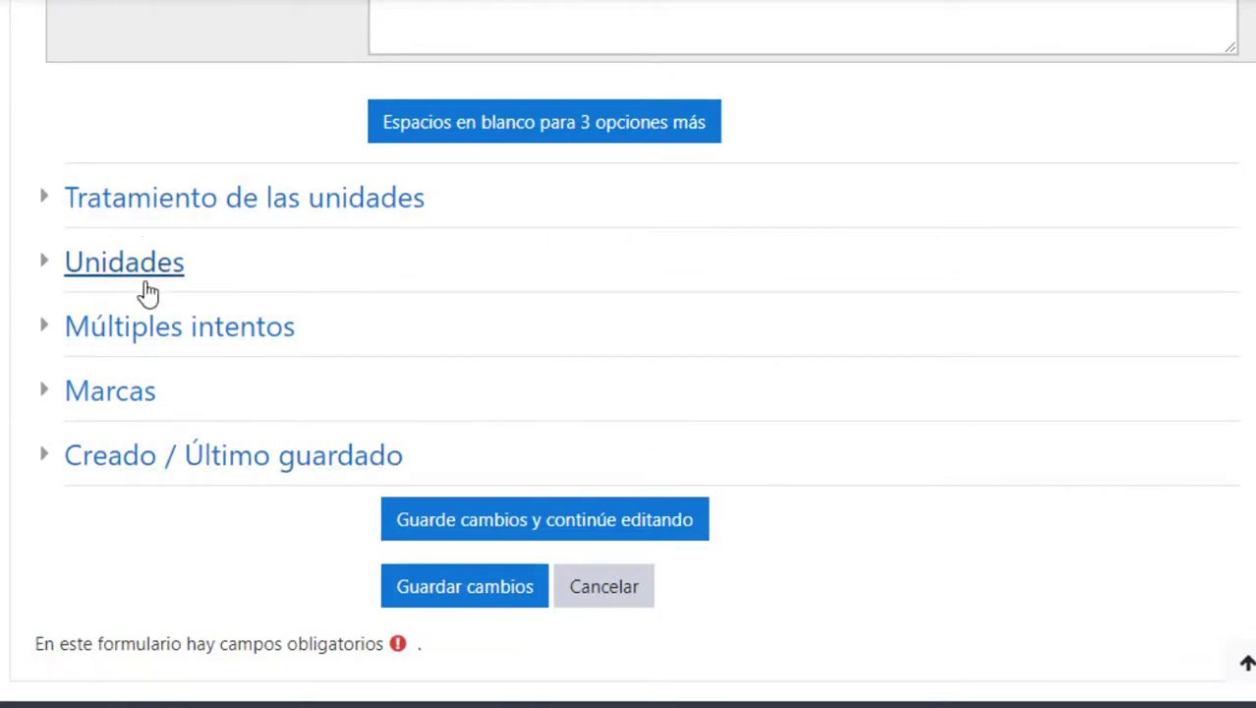
click(162, 329)
scroll(191, 393, down, 8)
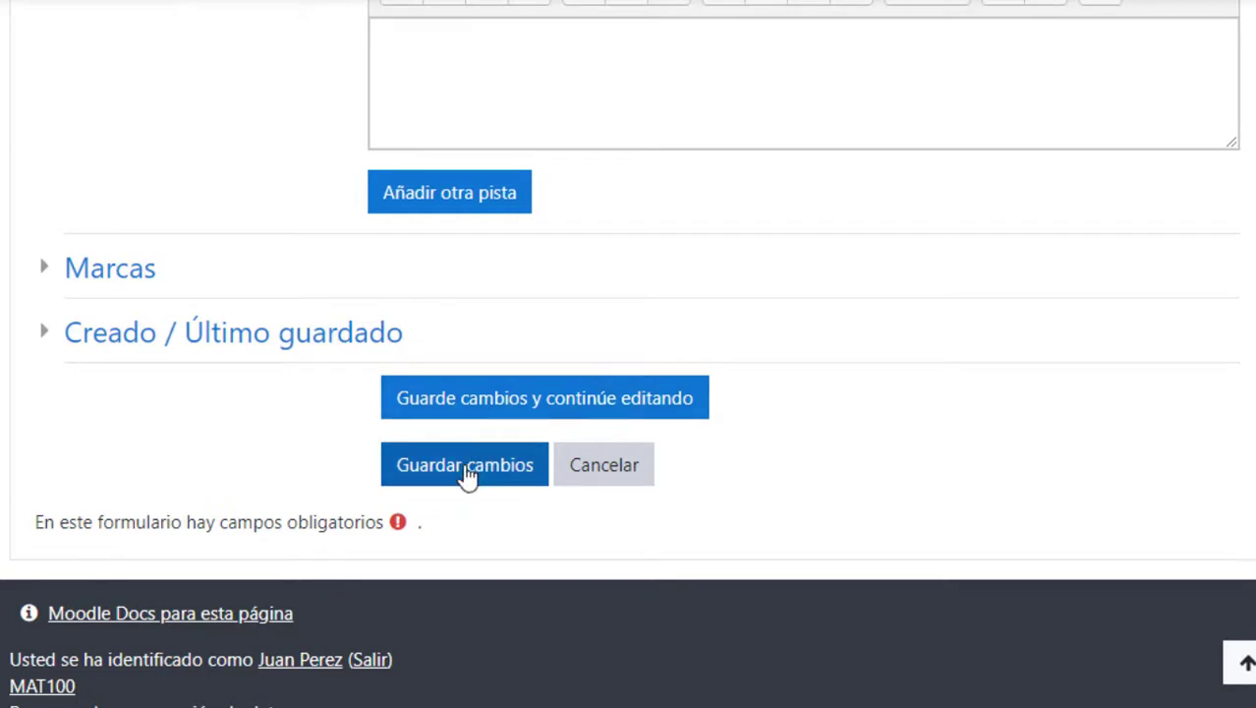
click(467, 475)
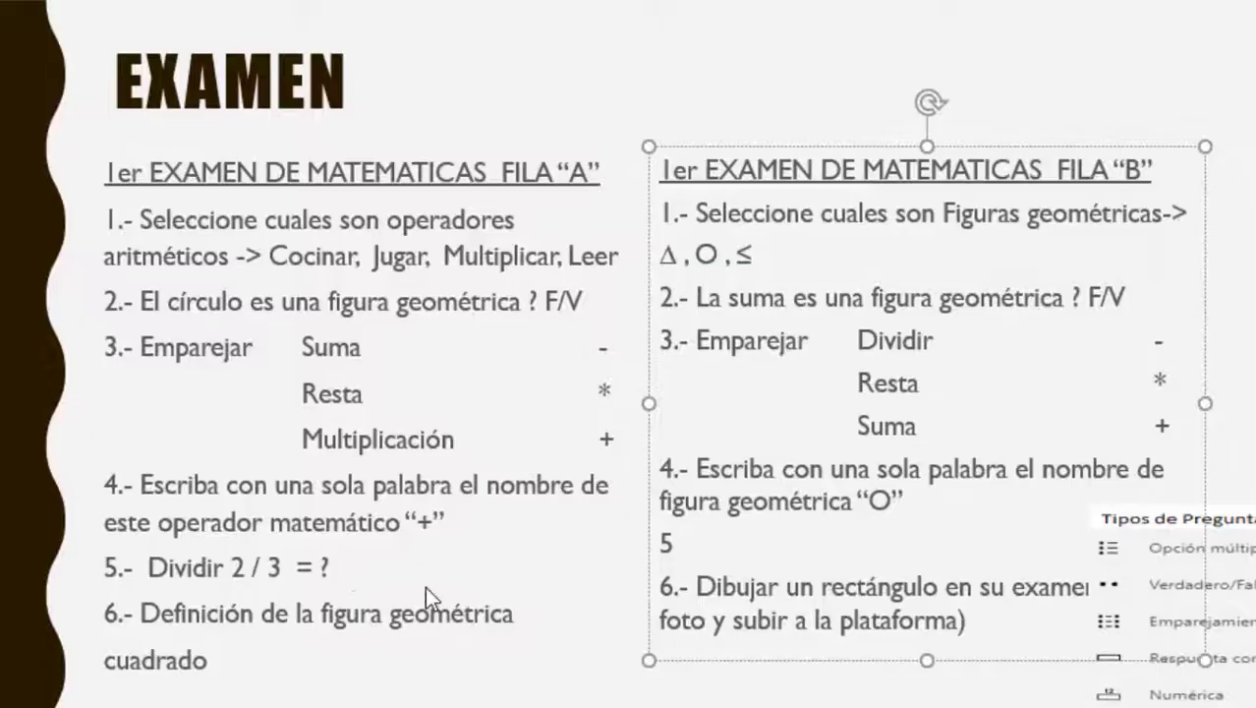
Step: In PowerPoint, copy the text of question 6 of row A, "Definición de la figura geométrica cuadrado", from the exam slide
click(254, 613)
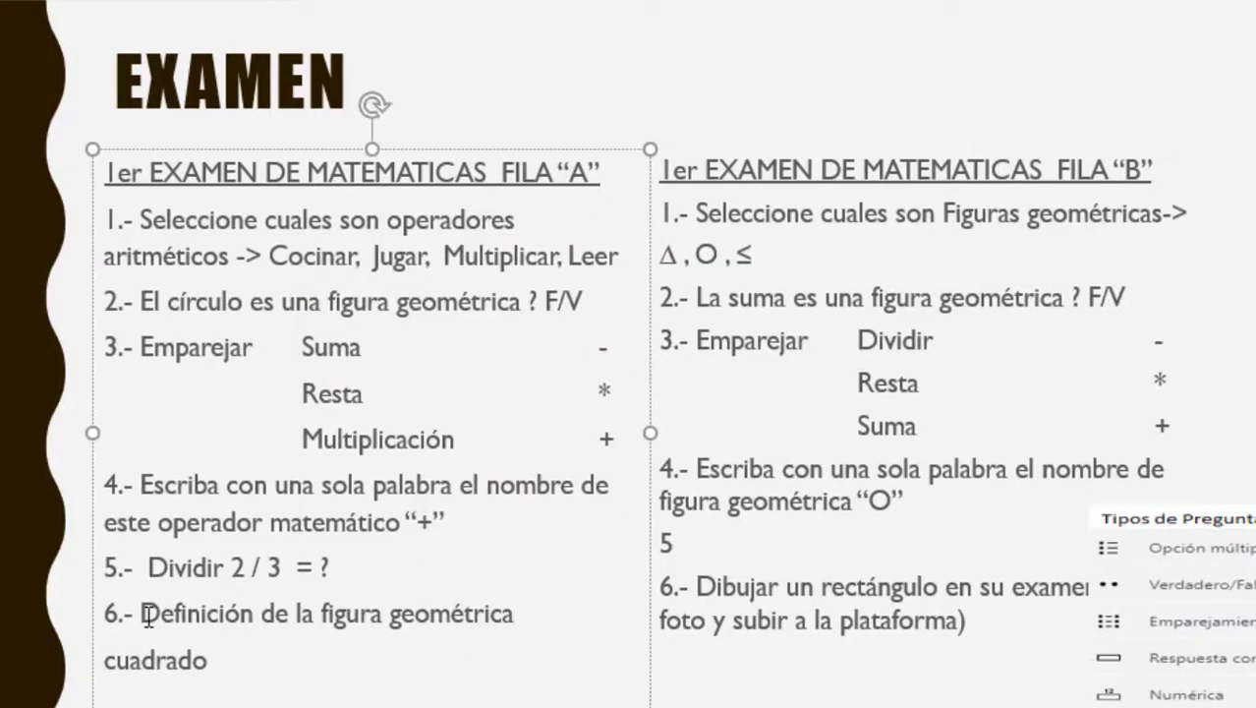
drag(142, 614, 203, 651)
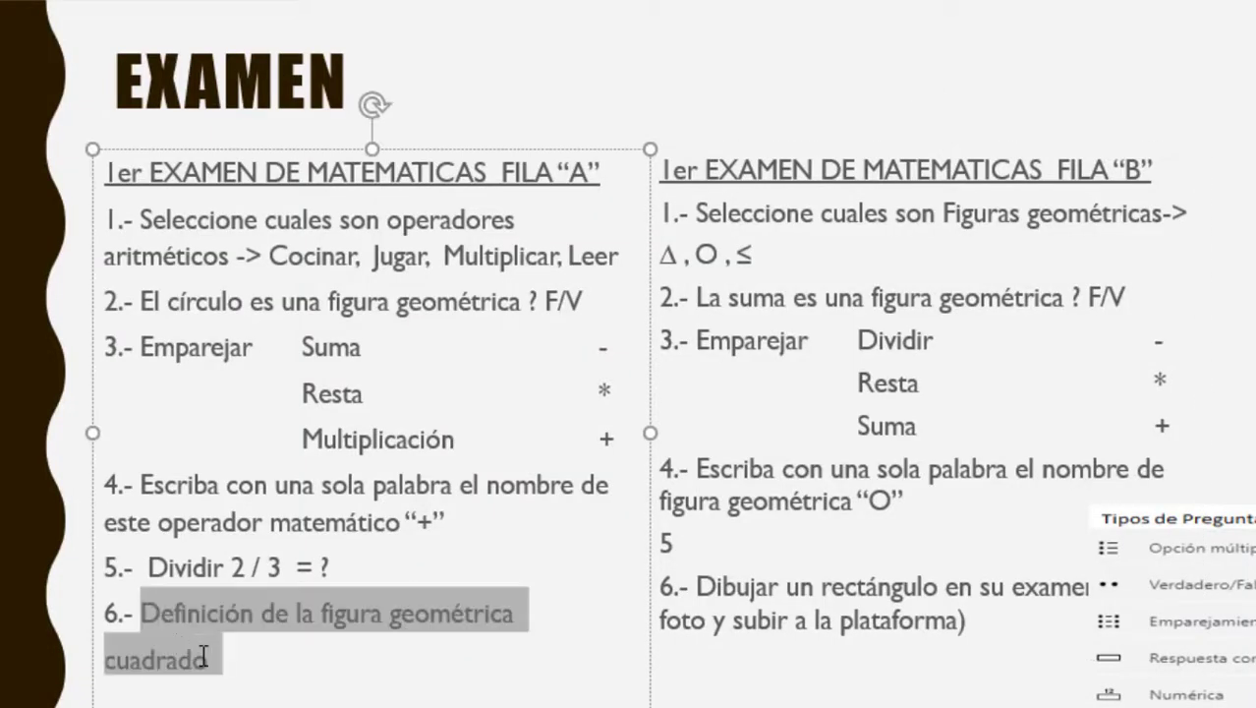
right_click(184, 625)
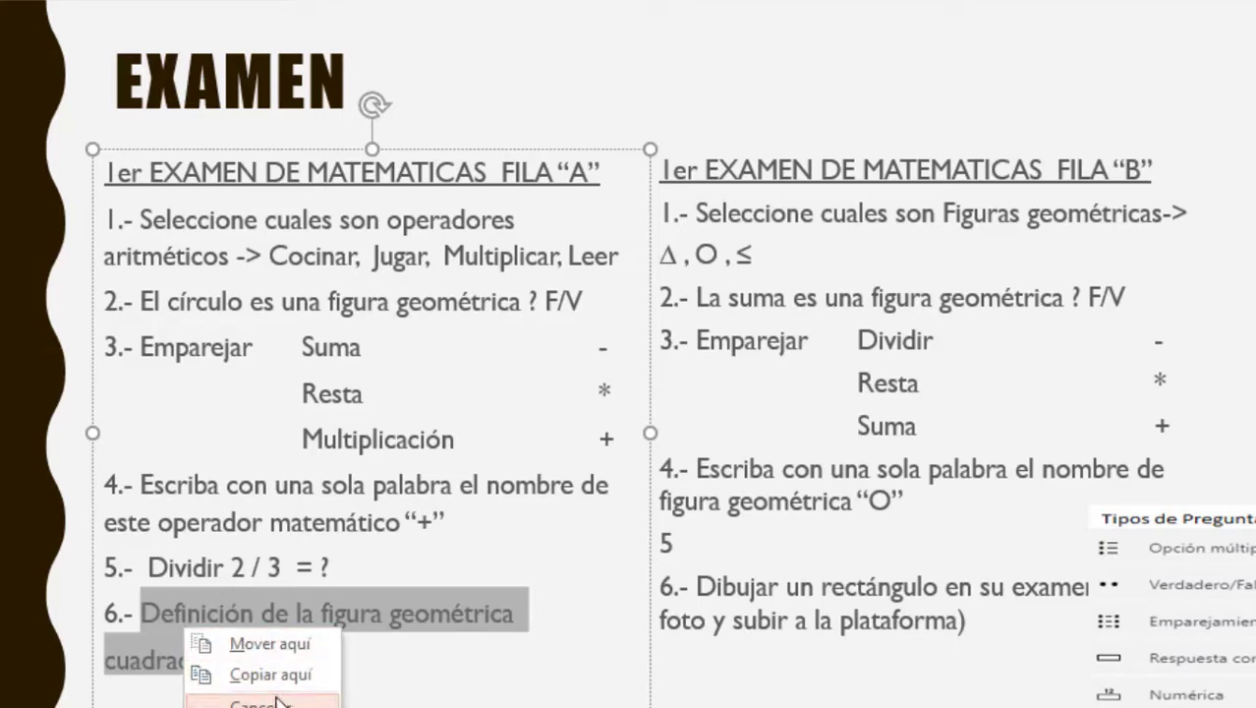
right_click(148, 647)
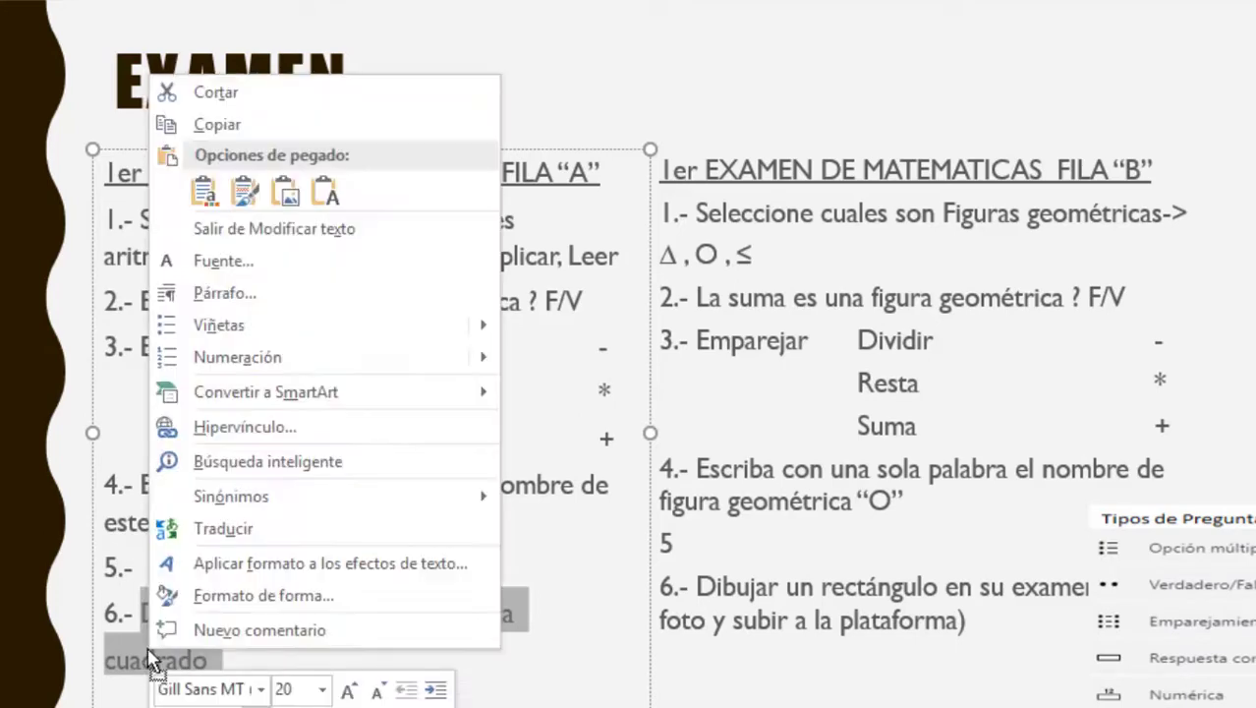
click(263, 122)
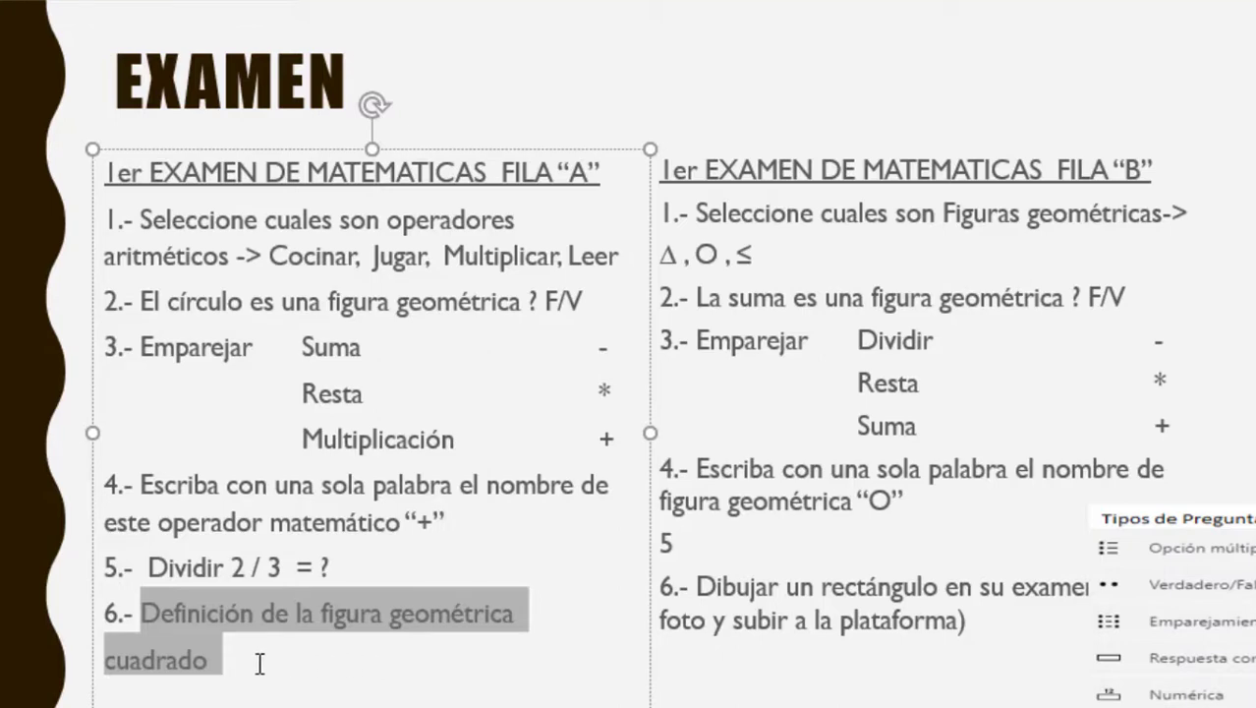
right_click(172, 659)
key(Escape)
Step: Return to Moodle and switch the question bank to the category Ensayo
key(alt+Tab)
key(alt+Tab)
key(alt+Tab)
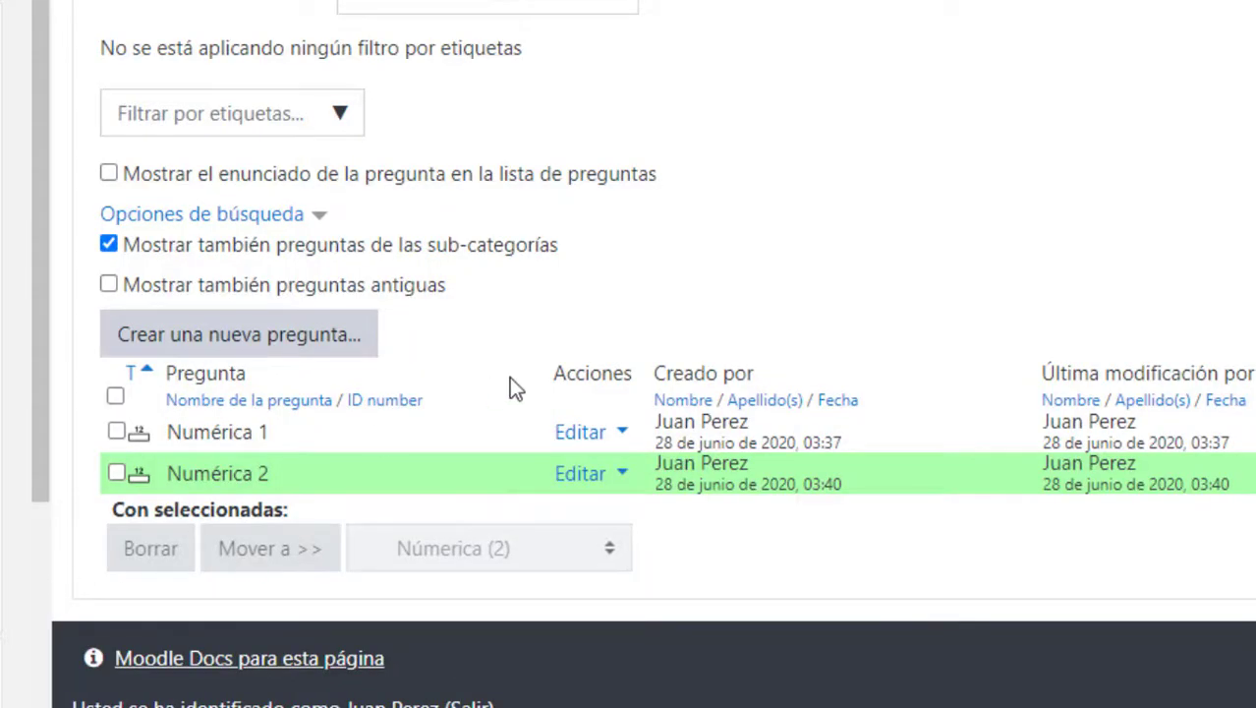
scroll(510, 377, up, 4)
click(522, 386)
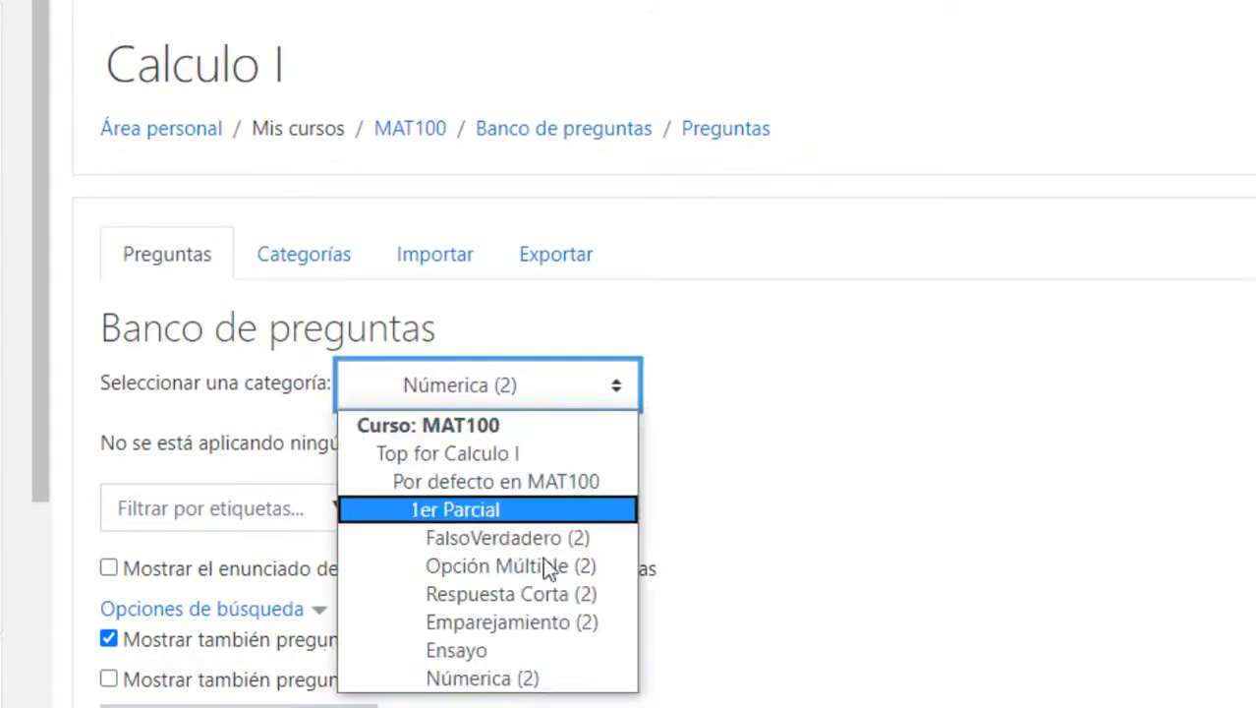
click(532, 650)
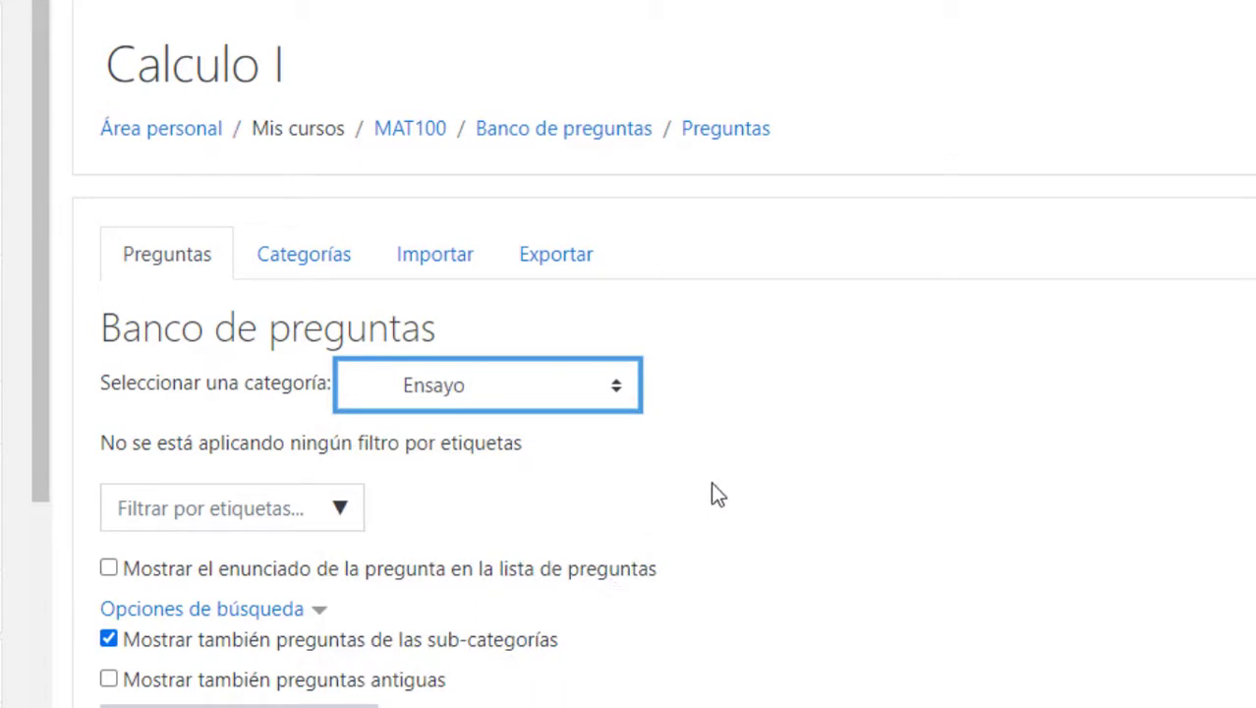
scroll(518, 536, down, 2)
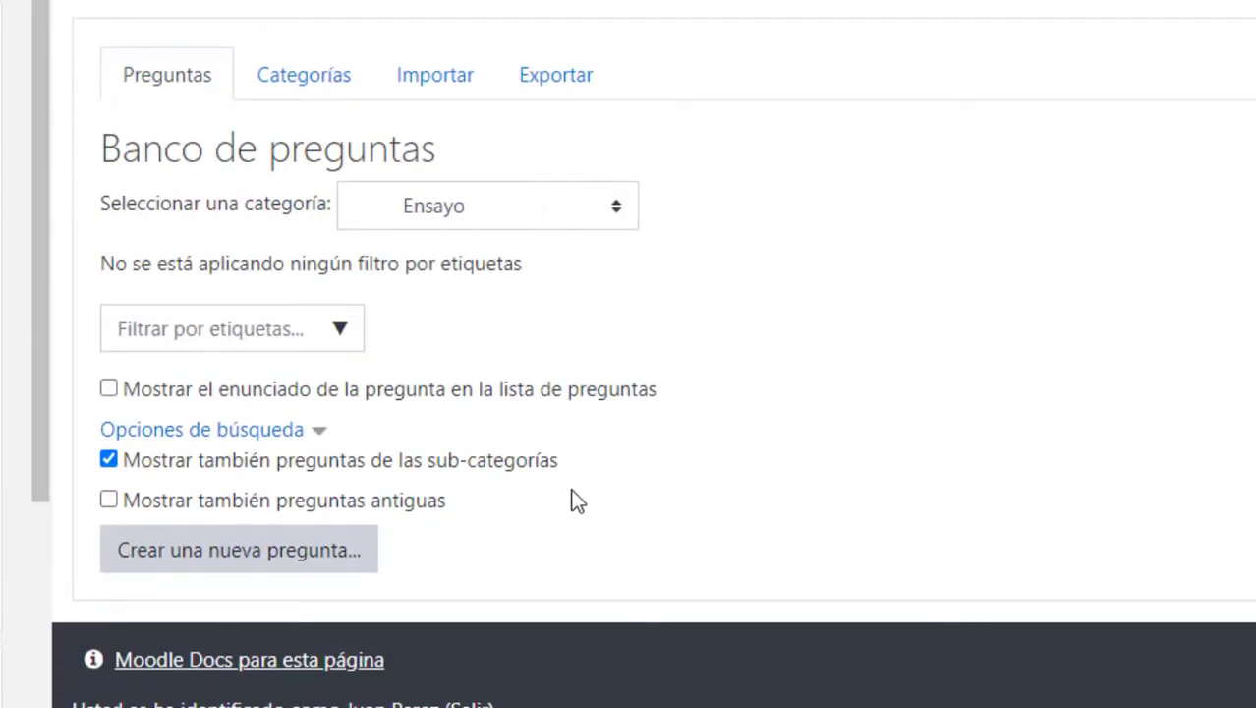
scroll(571, 488, down, 1)
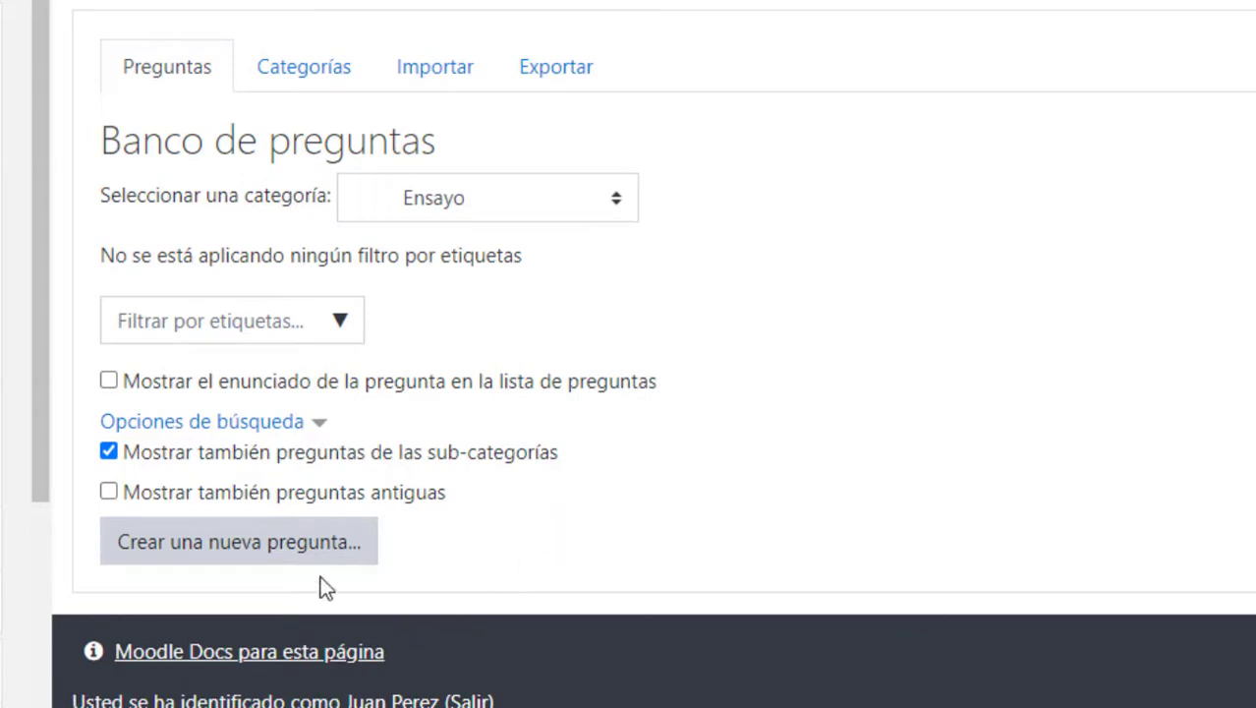
Step: Create a new question of type Ensayo in this category and name it "Ensayo 1"
click(280, 550)
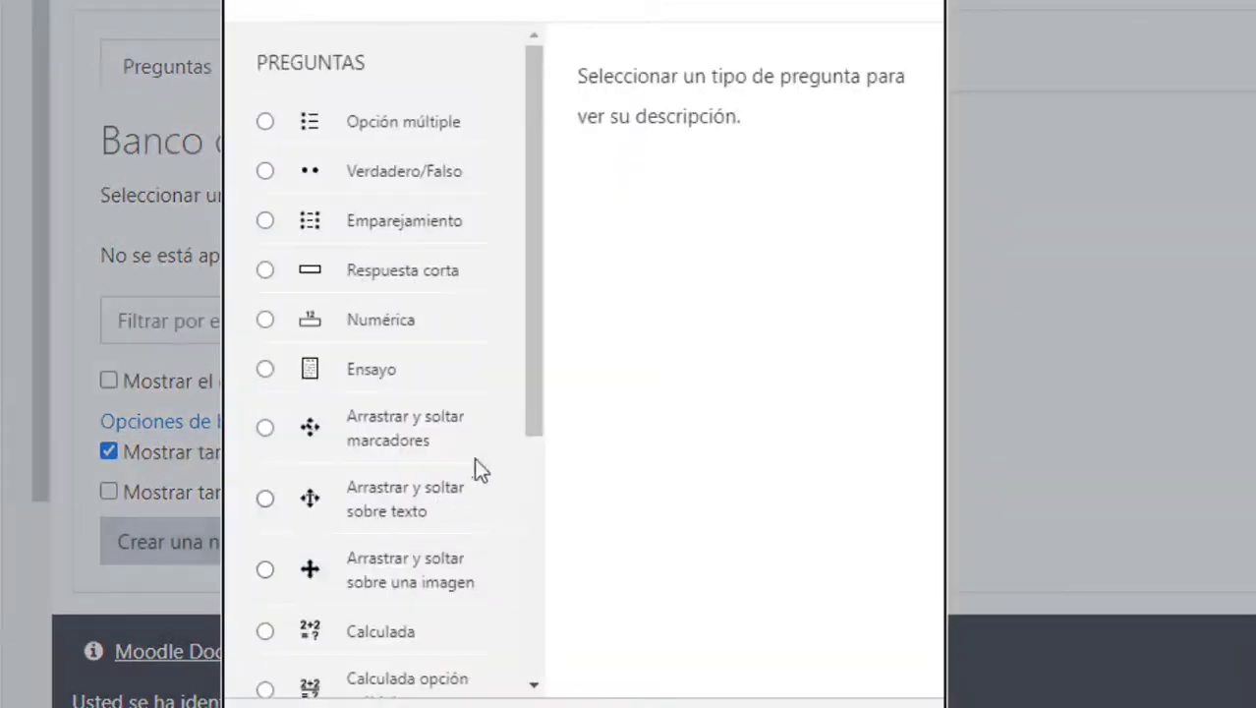
click(362, 374)
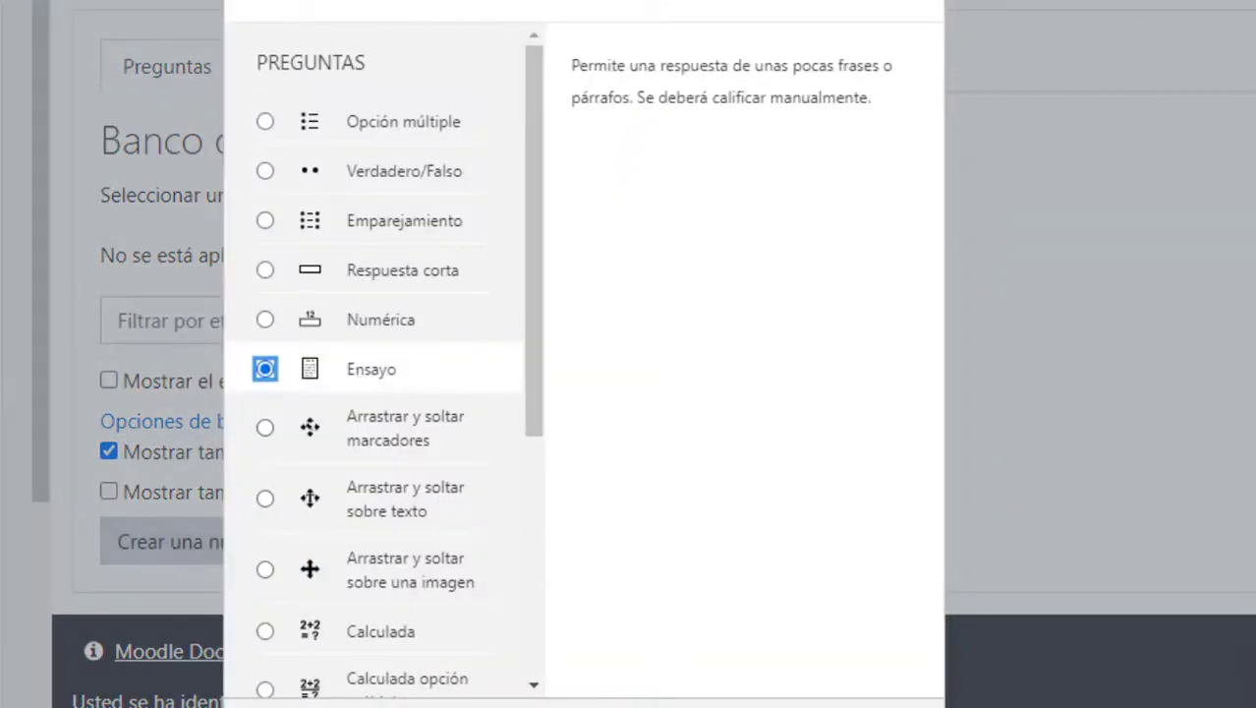
key(Return)
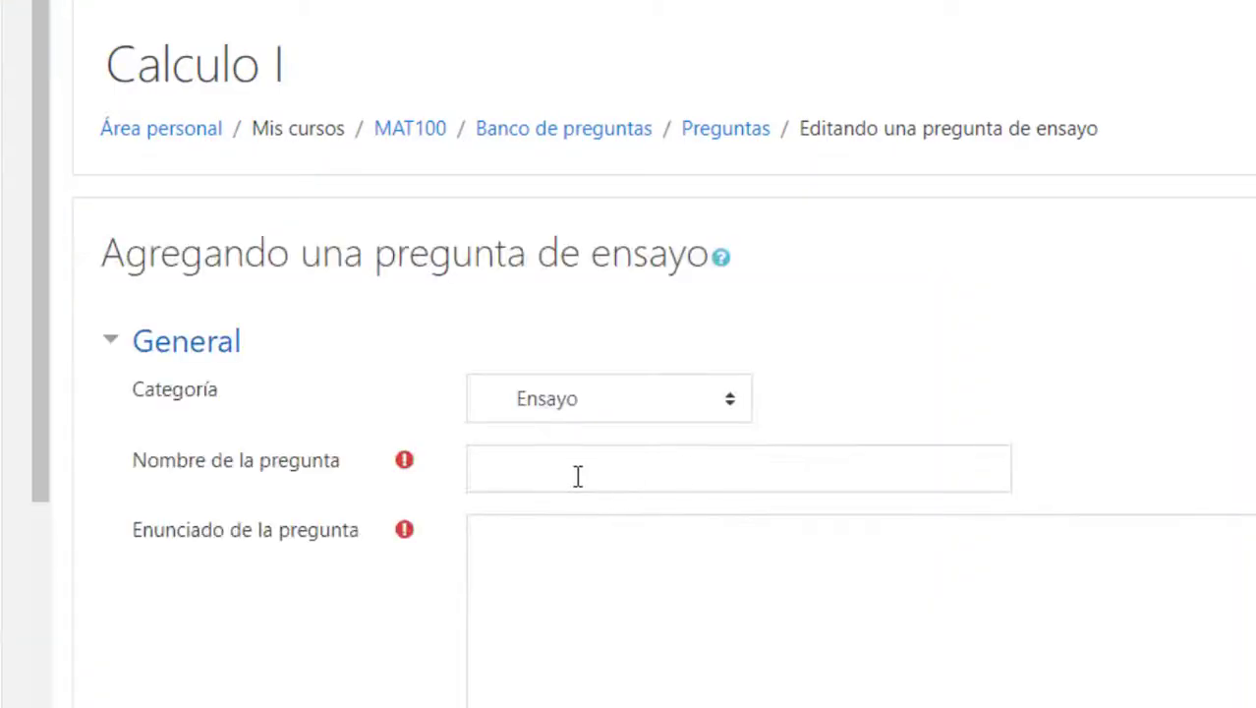
click(578, 462)
text(Ens)
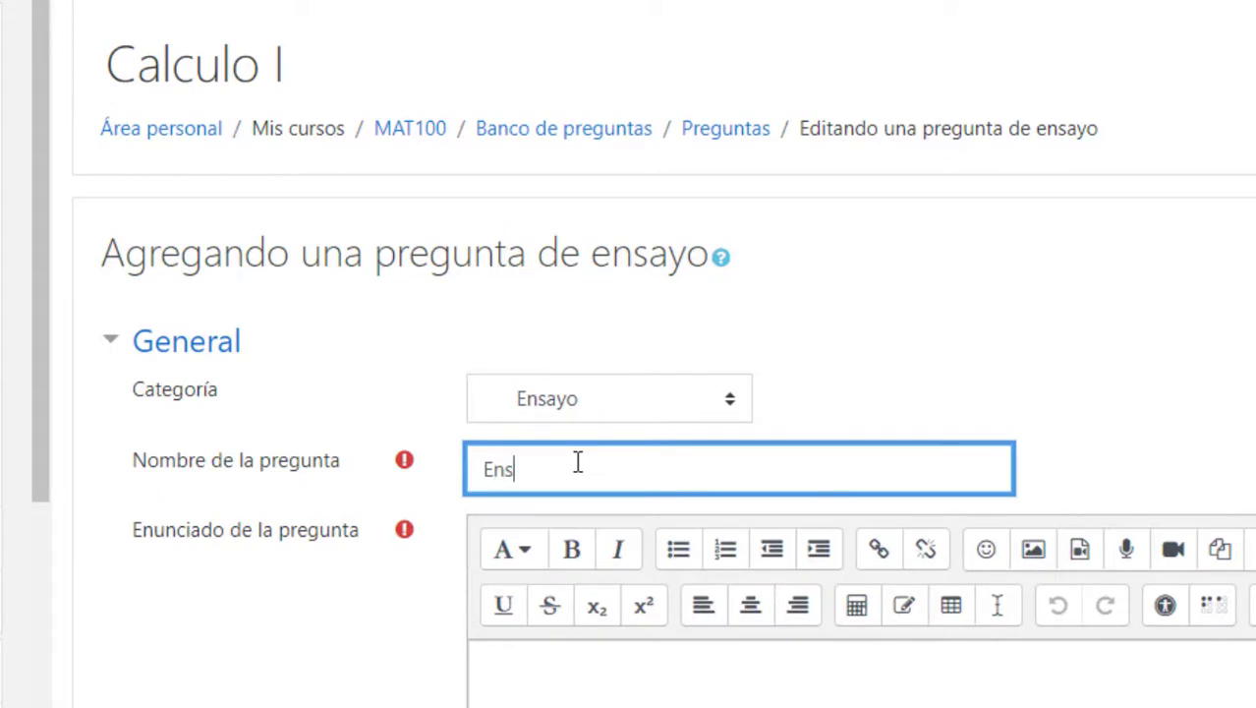
text(ayo 1)
Step: Paste the copied text as the question text and put it on one line, "Definición de la figura geométrica Cuadrado"
scroll(645, 444, down, 4)
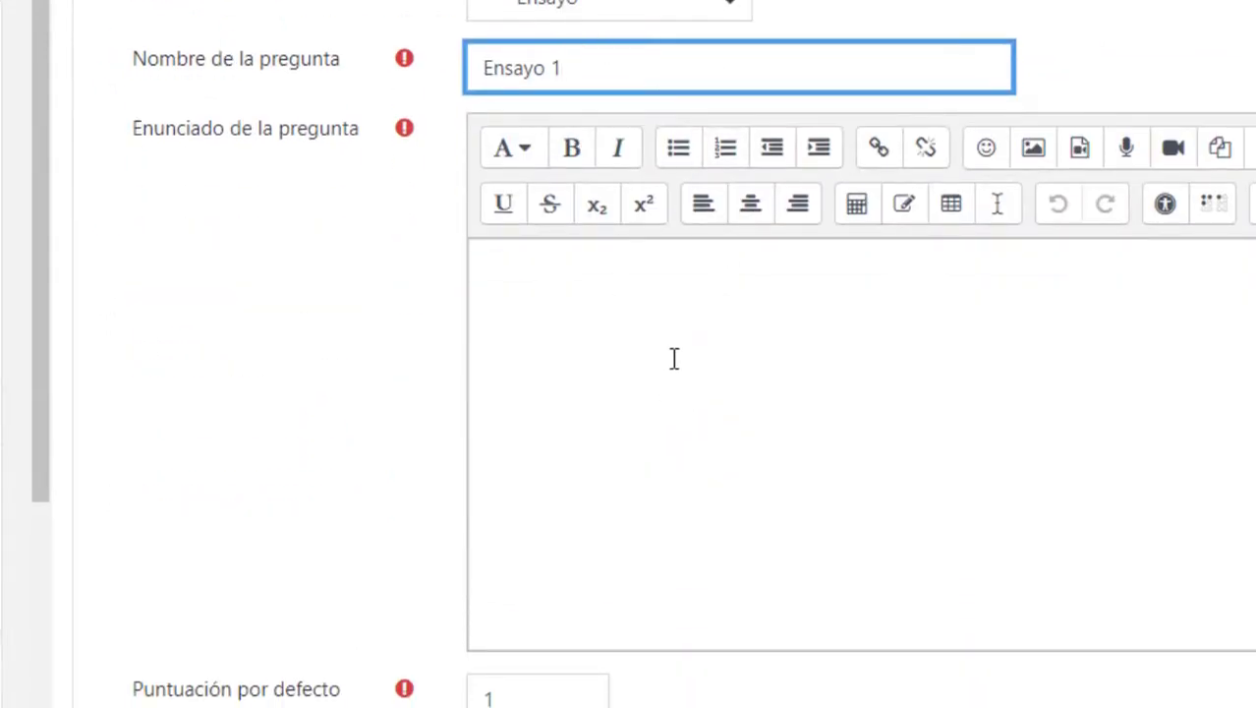
click(674, 357)
key(ctrl+v)
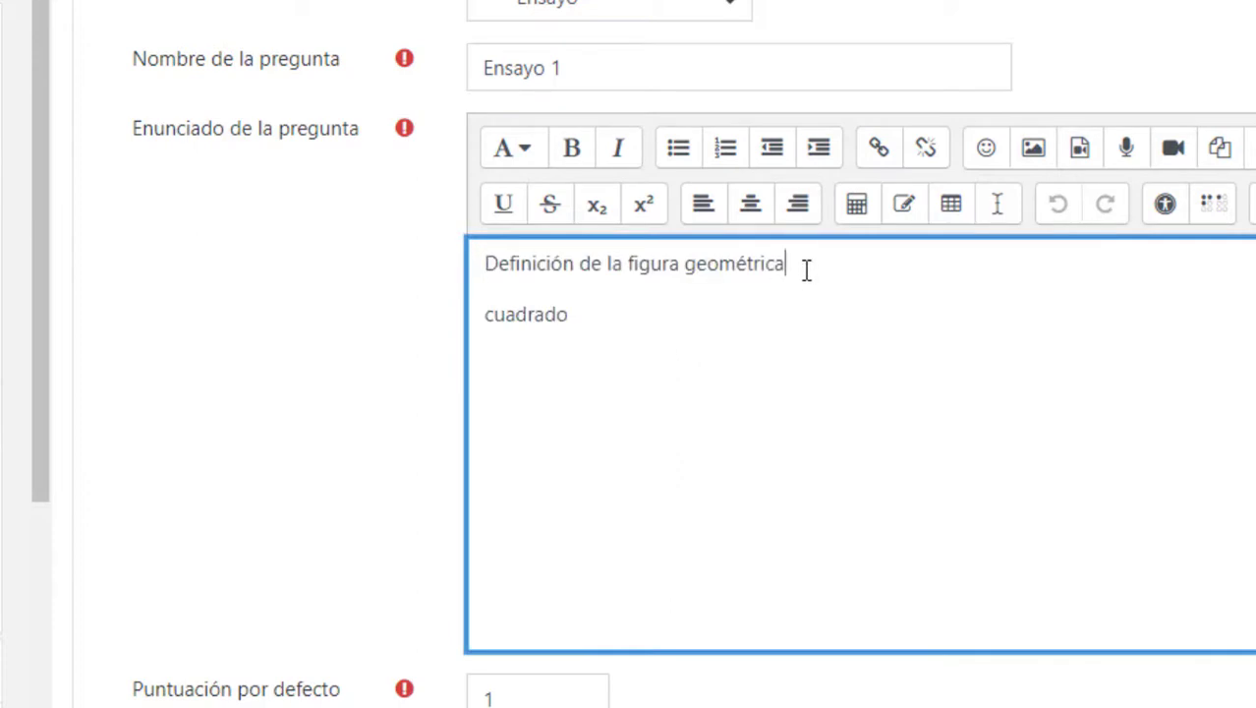
key(Delete)
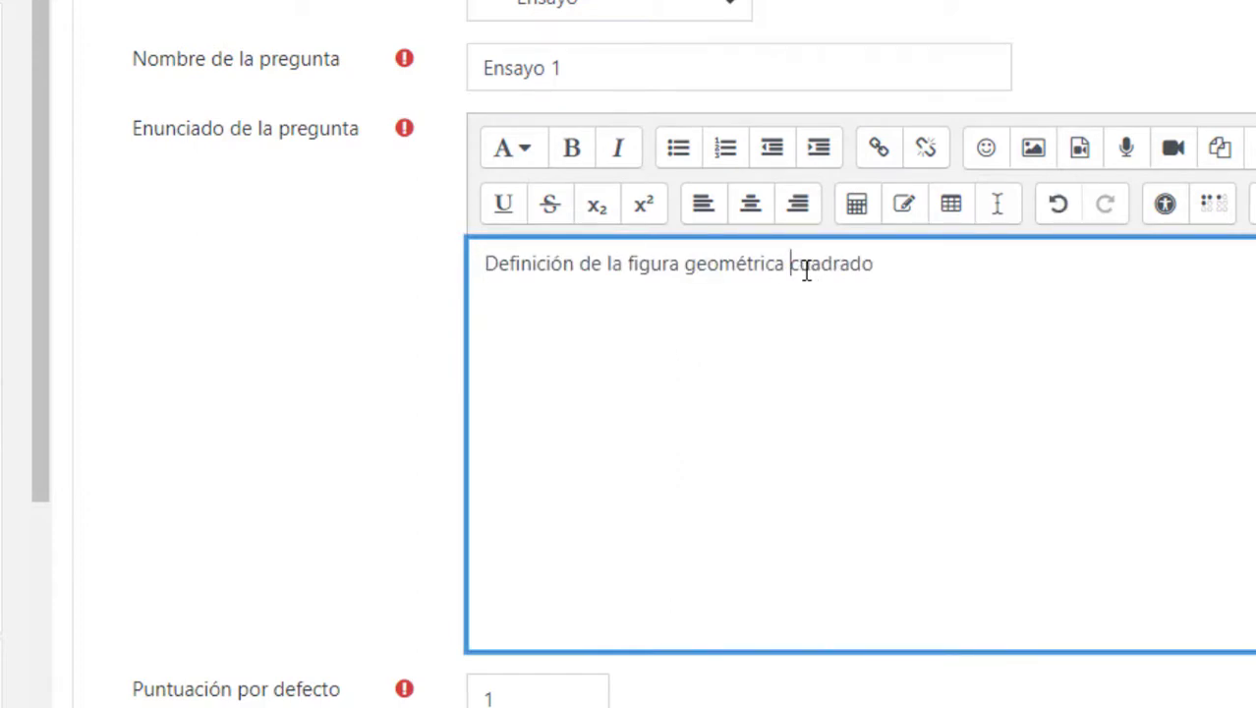
key(Delete)
text(C)
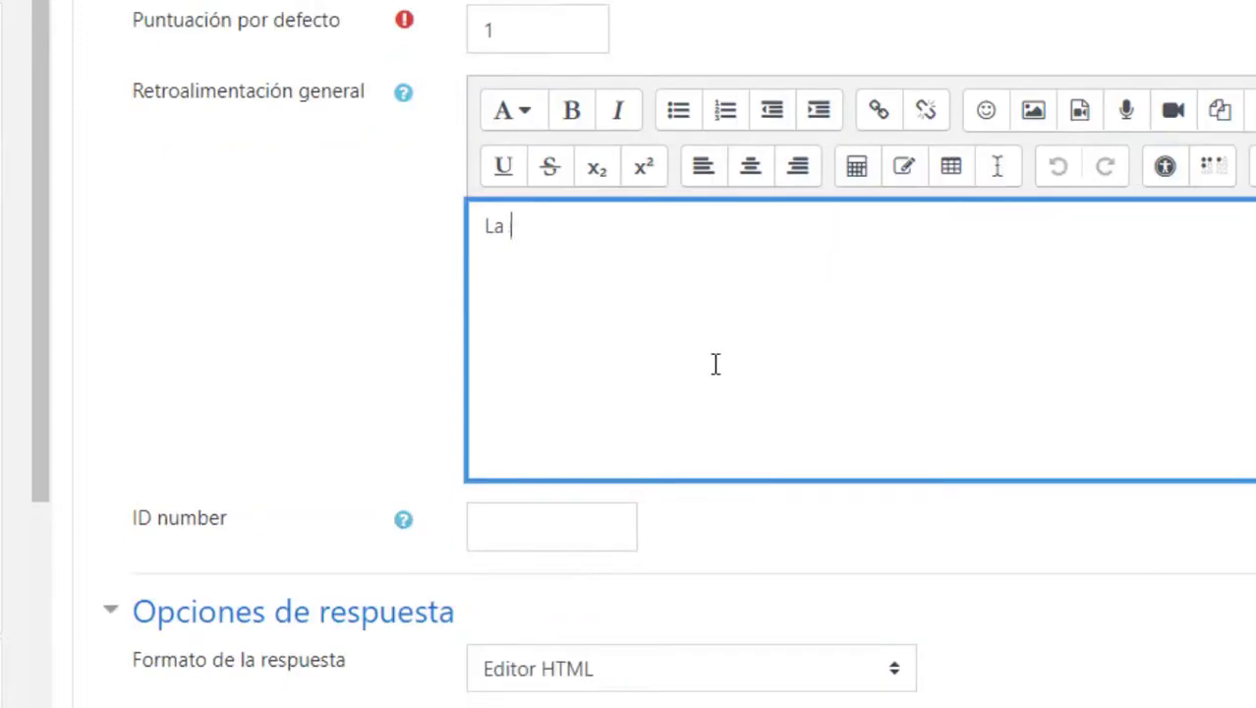
Step: Enter "La respuesta correcta lo pueden escribir..." as the general feedback
text(respuesta c)
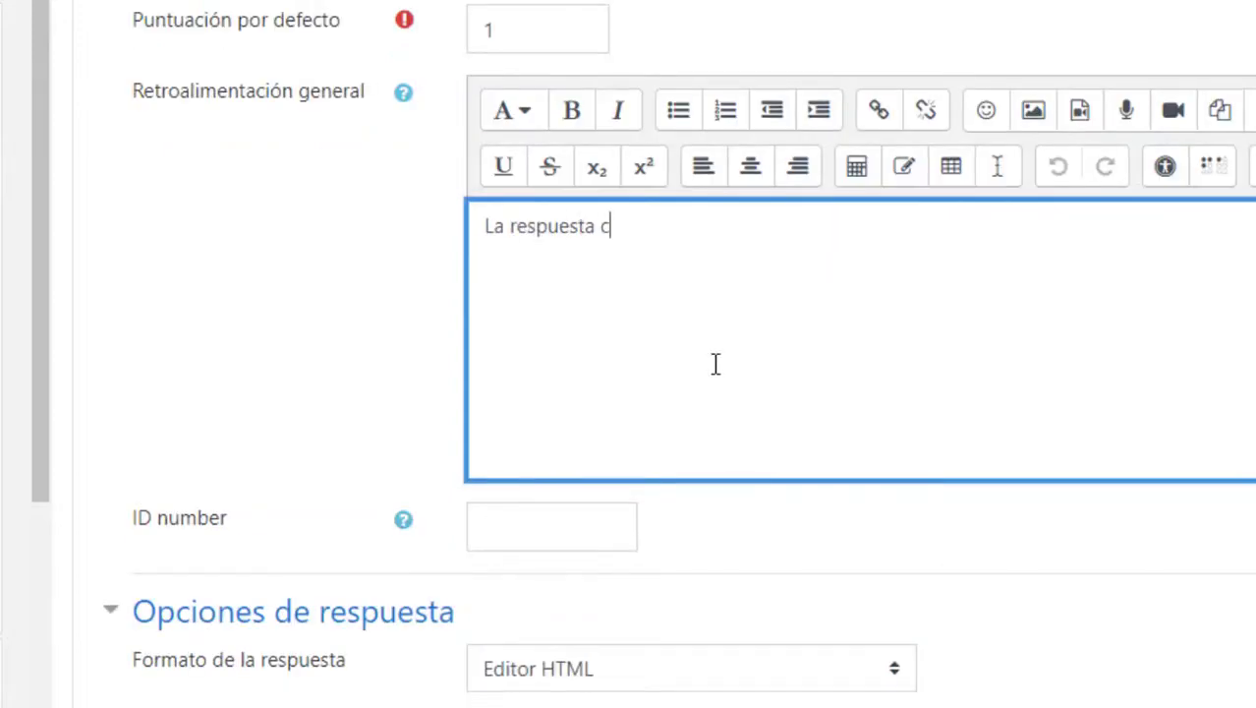
text(orrecta lo)
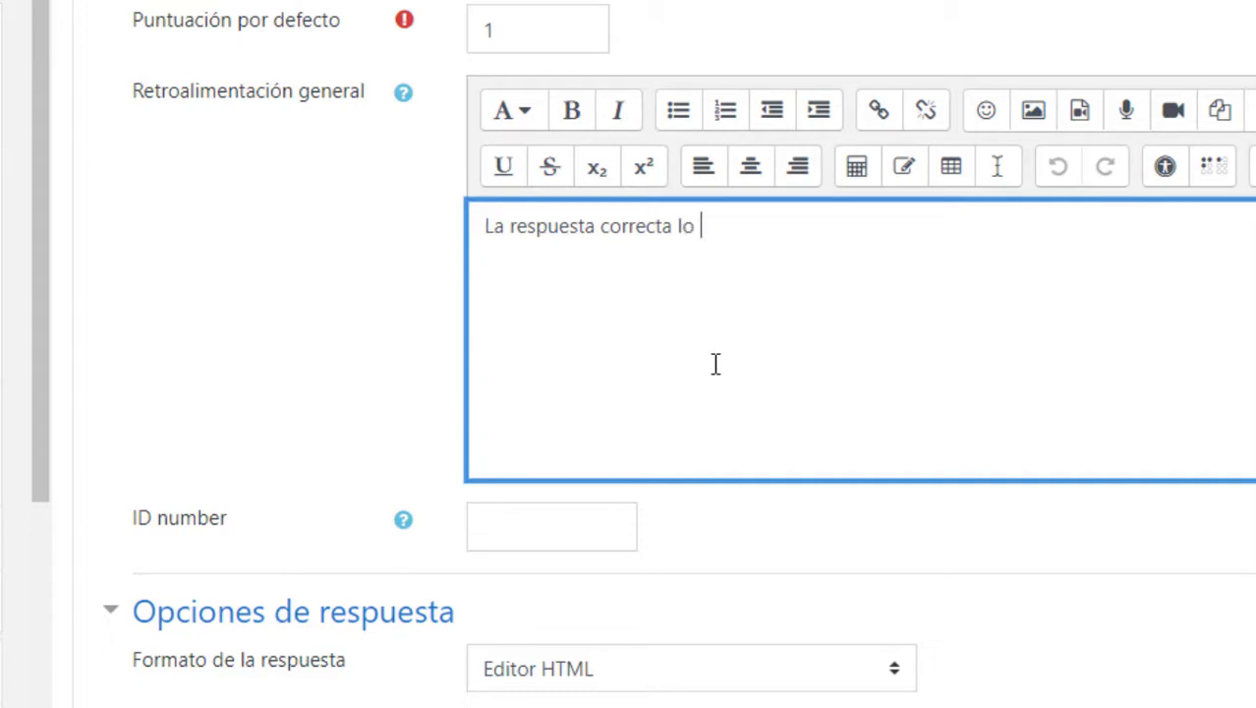
text(pueden escribir...)
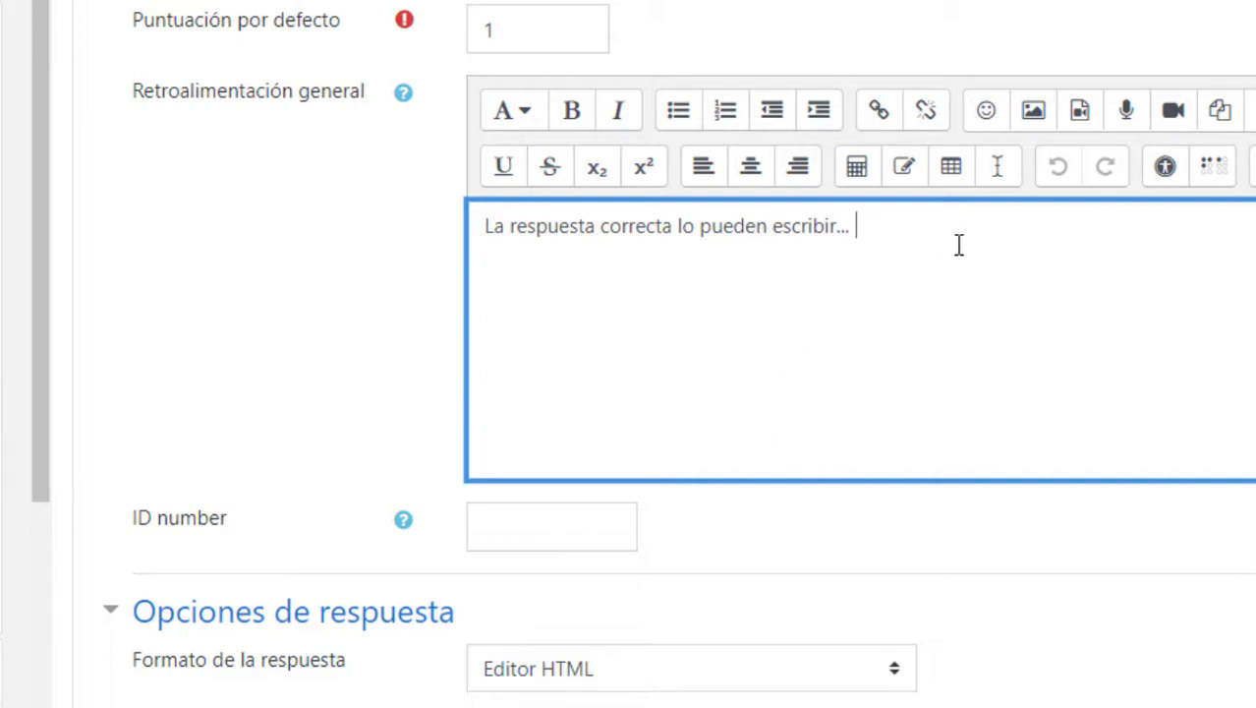
Step: Review the general feedback and the response options of the essay question
mouse_move(958, 245)
mouse_down()
mouse_move(499, 233)
mouse_move(470, 245)
mouse_move(758, 223)
mouse_move(970, 255)
mouse_up()
click(550, 269)
click(861, 301)
scroll(811, 315, up, 4)
scroll(712, 315, down, 5)
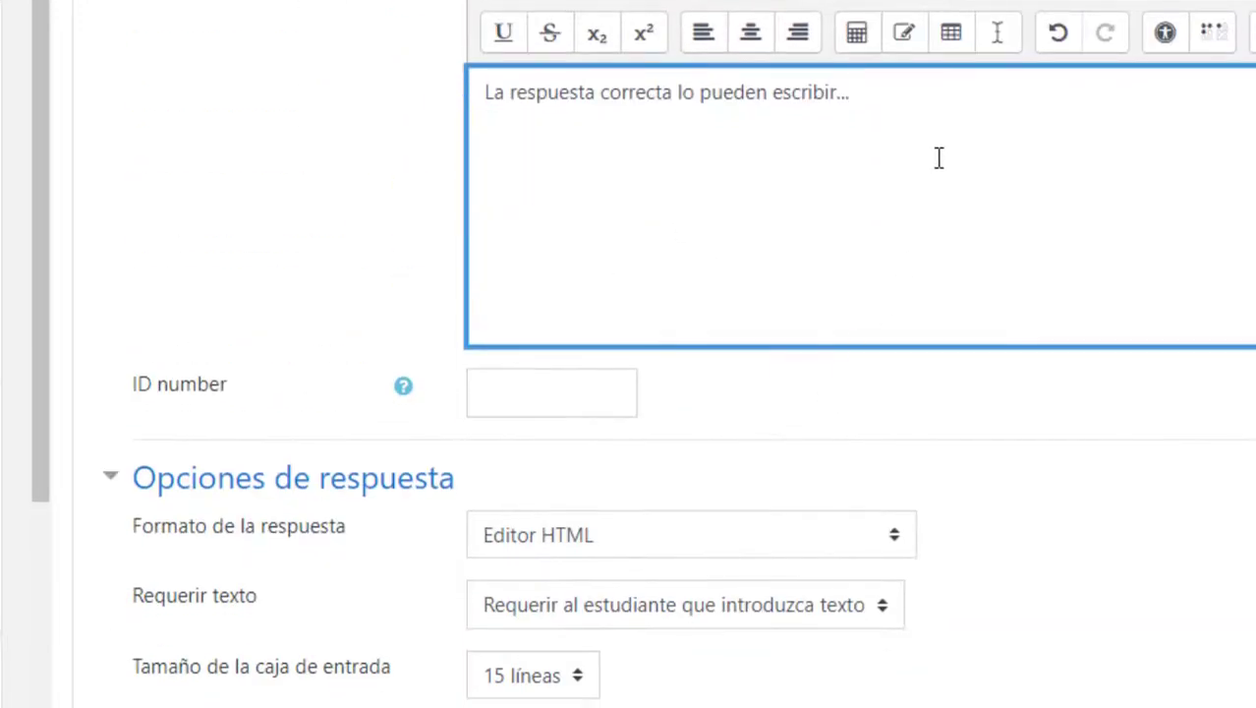
drag(936, 157, 468, 131)
scroll(752, 276, up, 7)
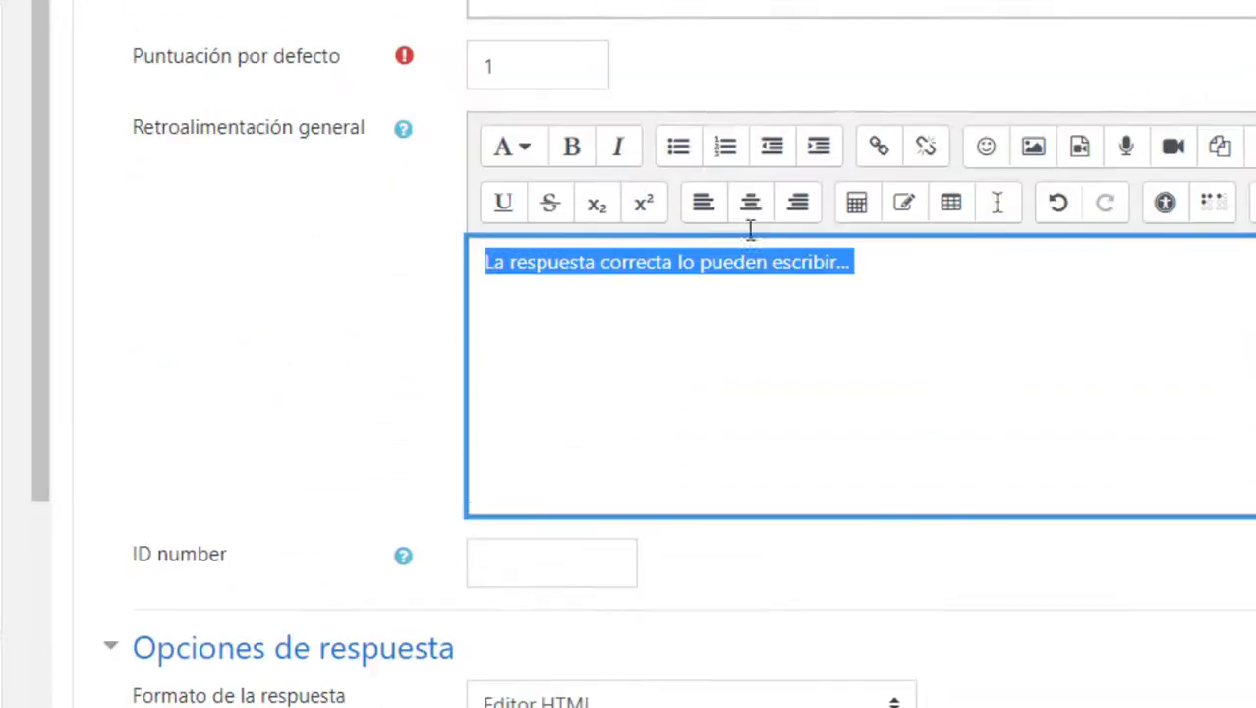
scroll(963, 416, down, 7)
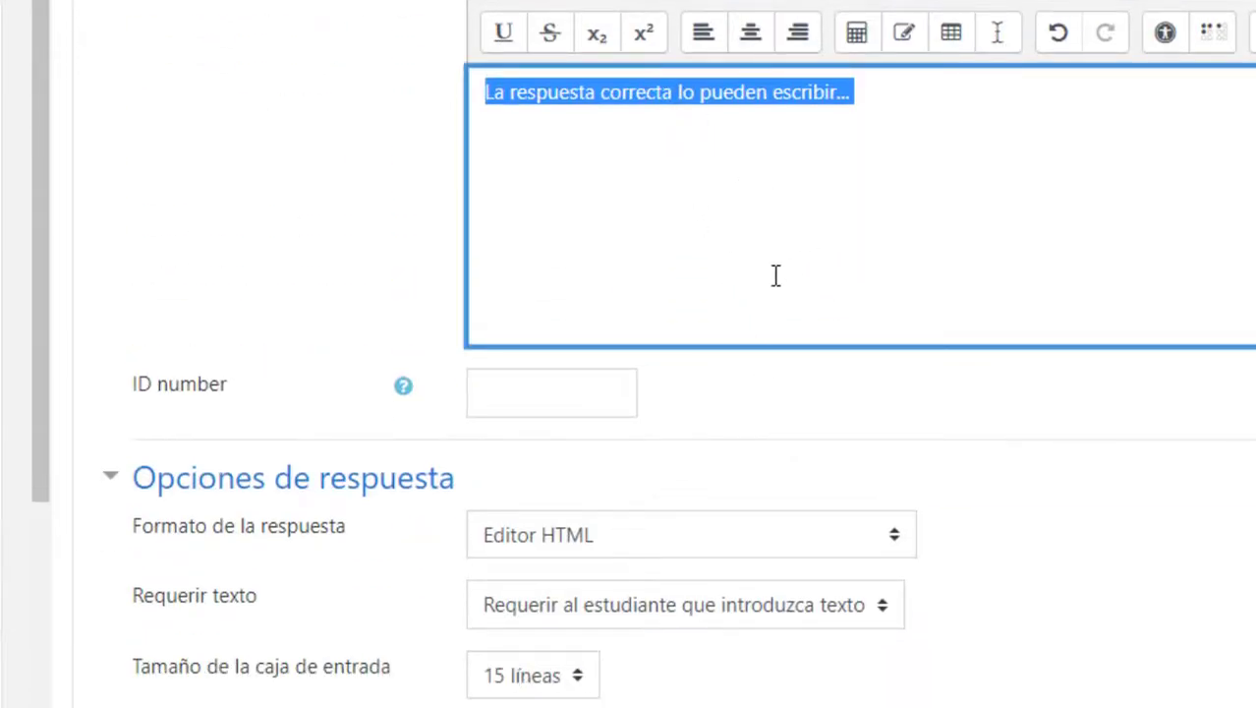
scroll(443, 329, down, 3)
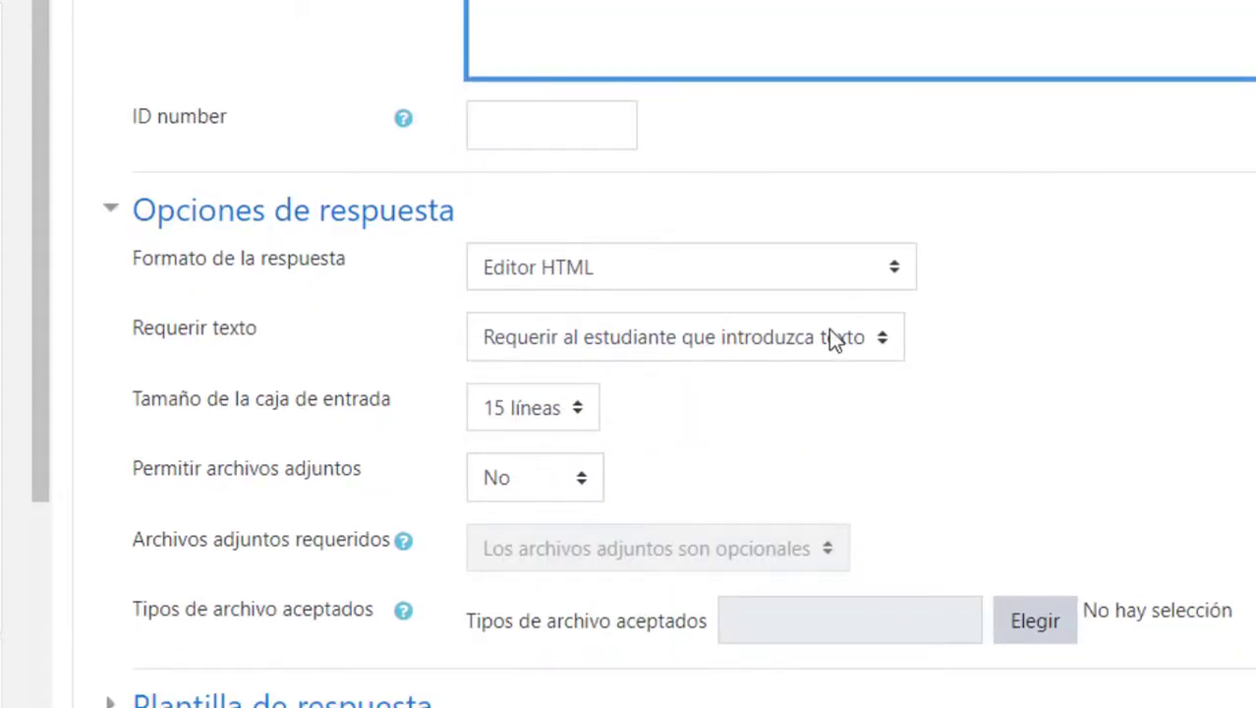
Step: Set the essay's response format to "Editor HTML" and its text requirement to "Requerir al estudiante que introduzca texto"
scroll(829, 329, up, 5)
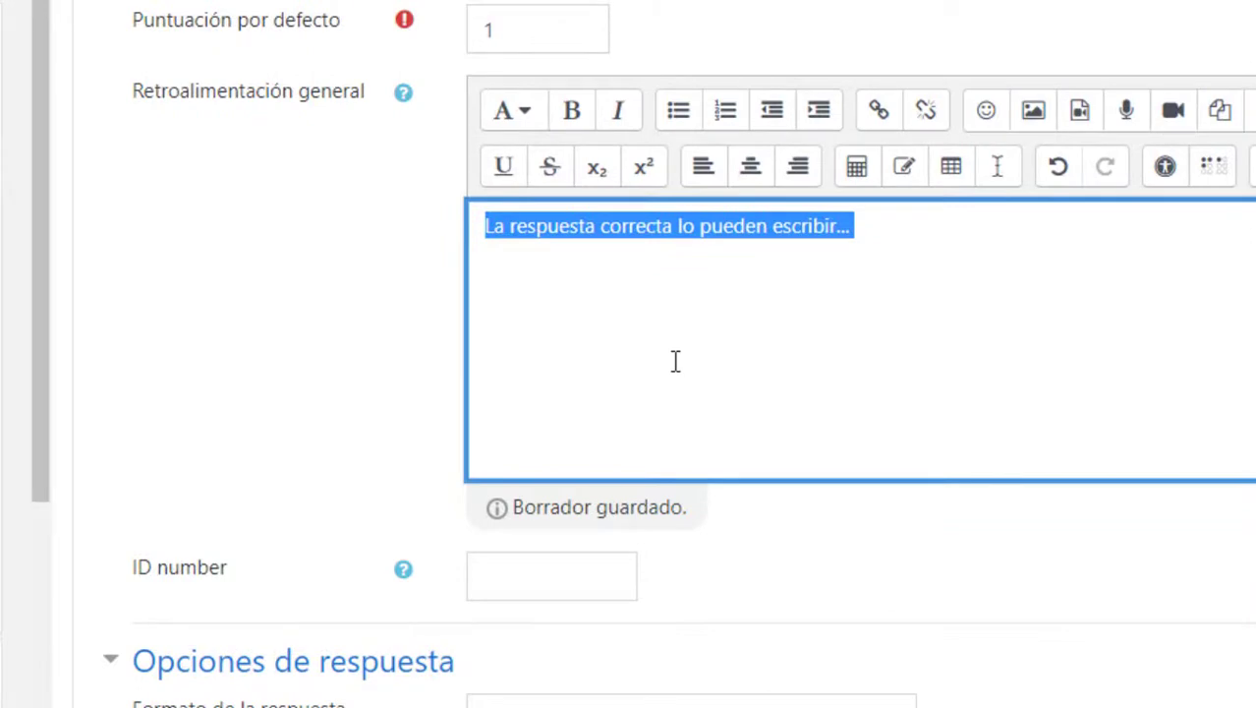
click(675, 361)
scroll(678, 360, down, 4)
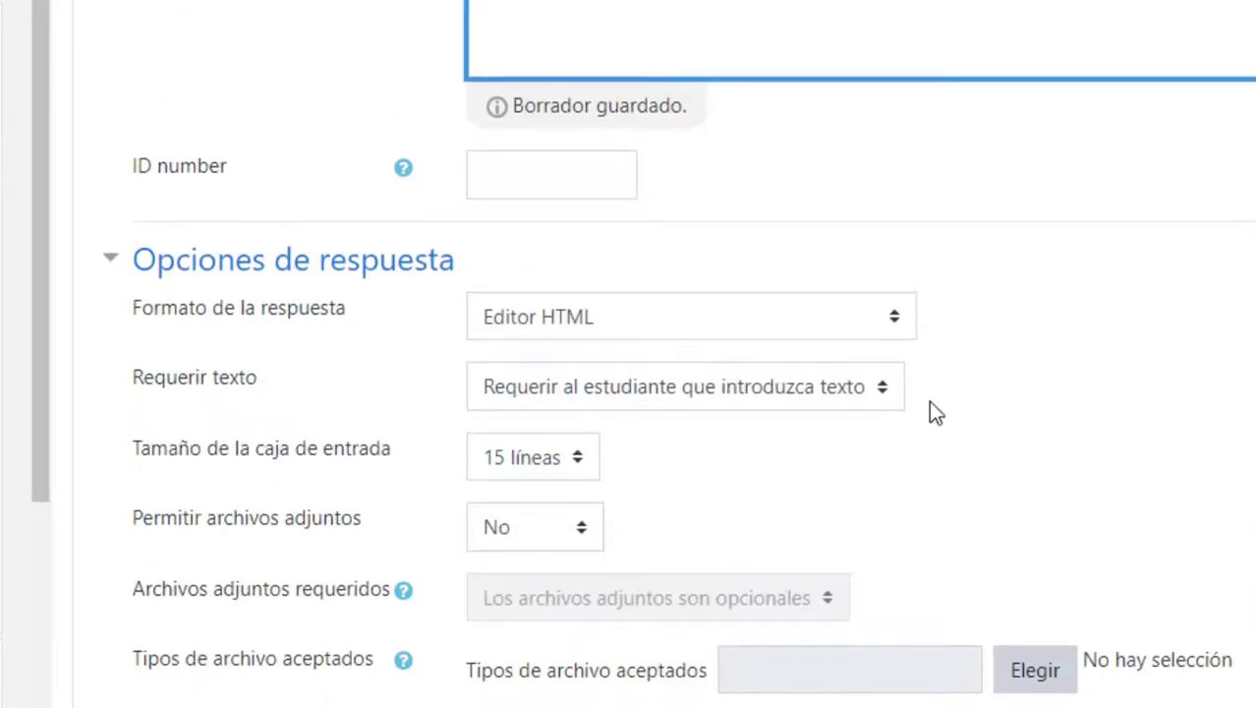
scroll(859, 427, up, 5)
scroll(856, 416, down, 7)
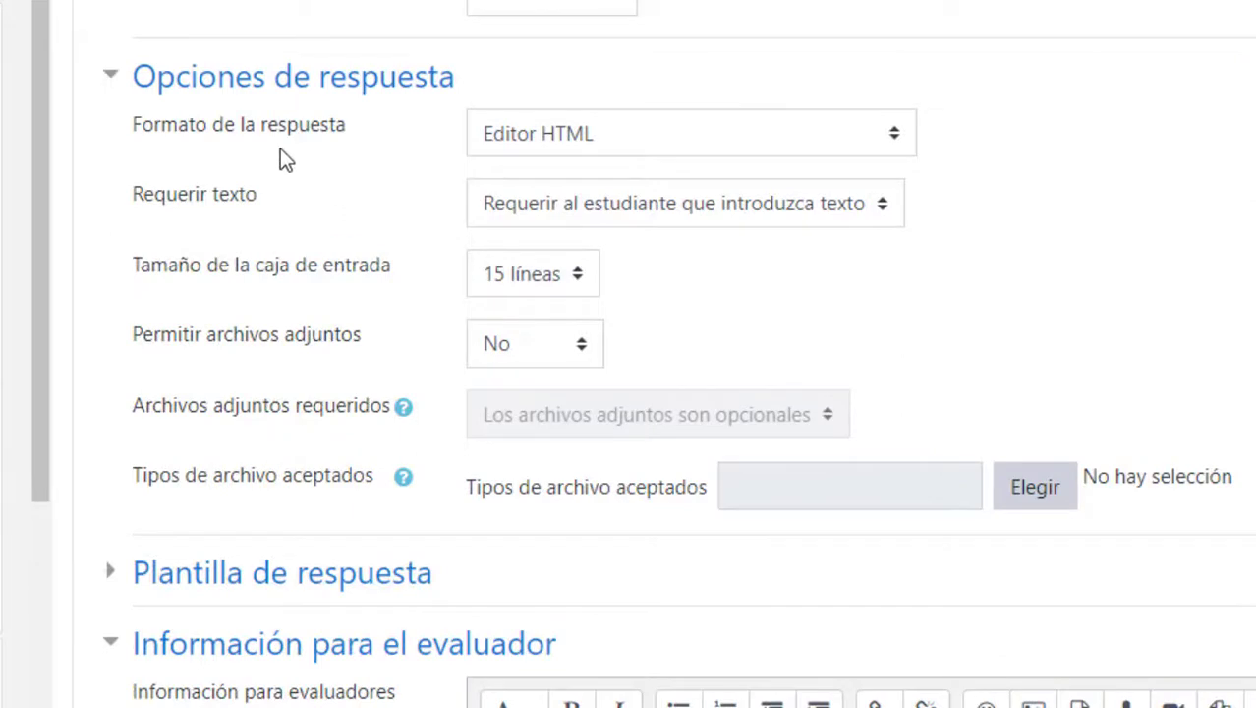
click(522, 150)
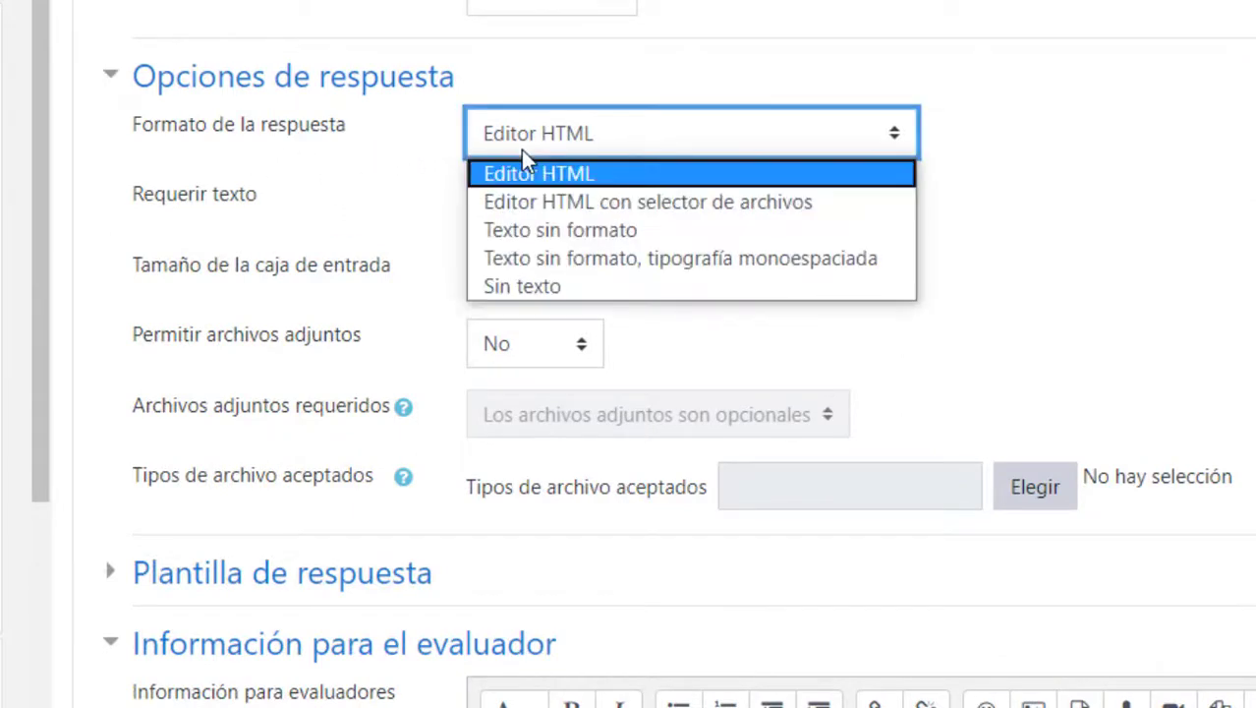
click(595, 172)
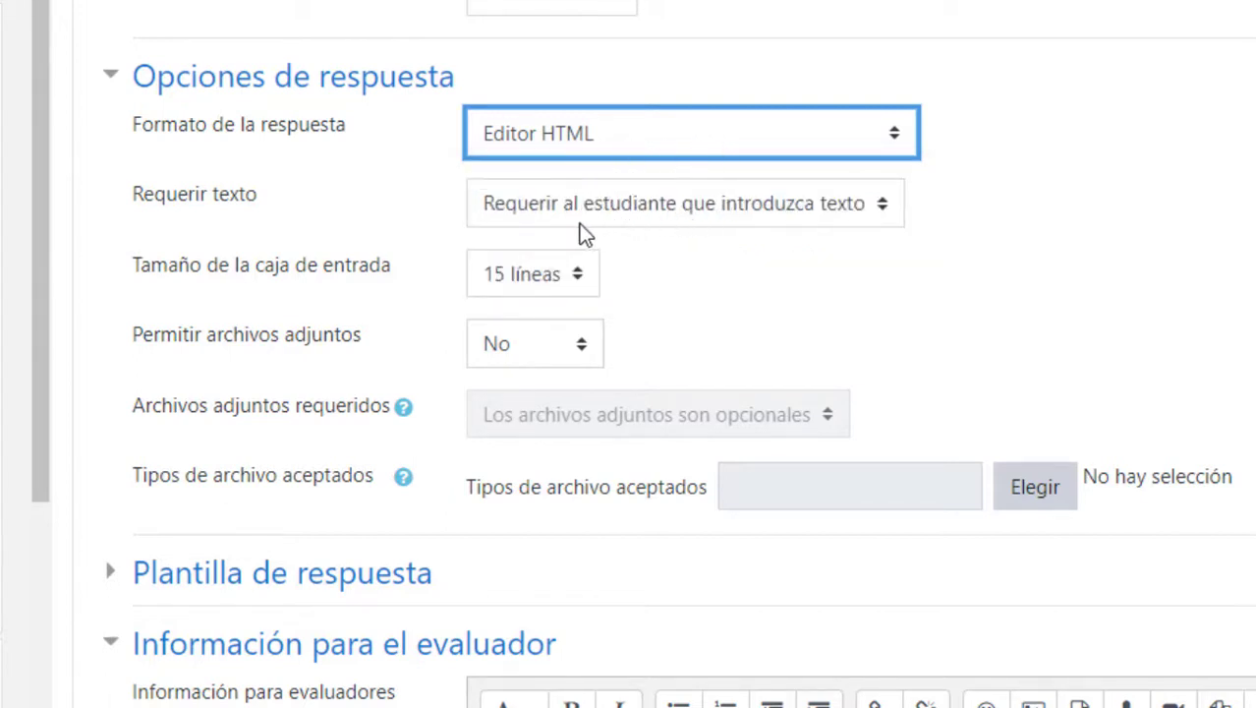
click(751, 215)
click(751, 236)
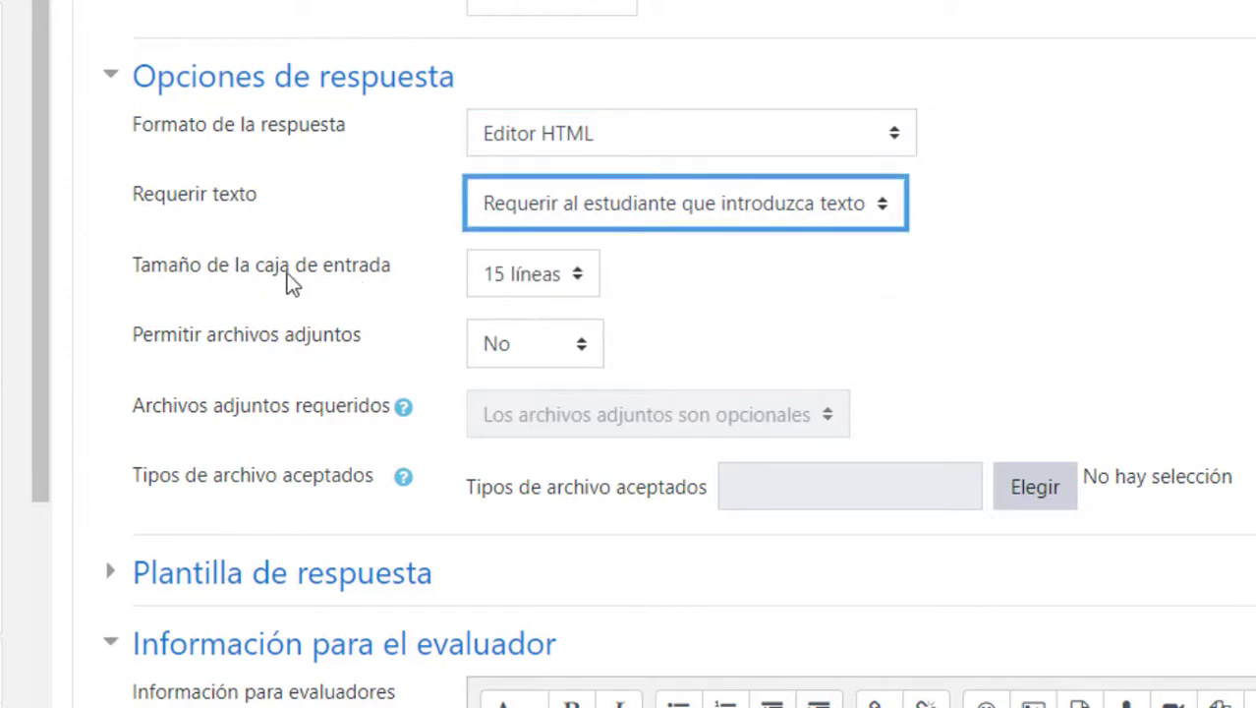
Step: Set the input box size to 5 líneas and save the essay question
click(553, 279)
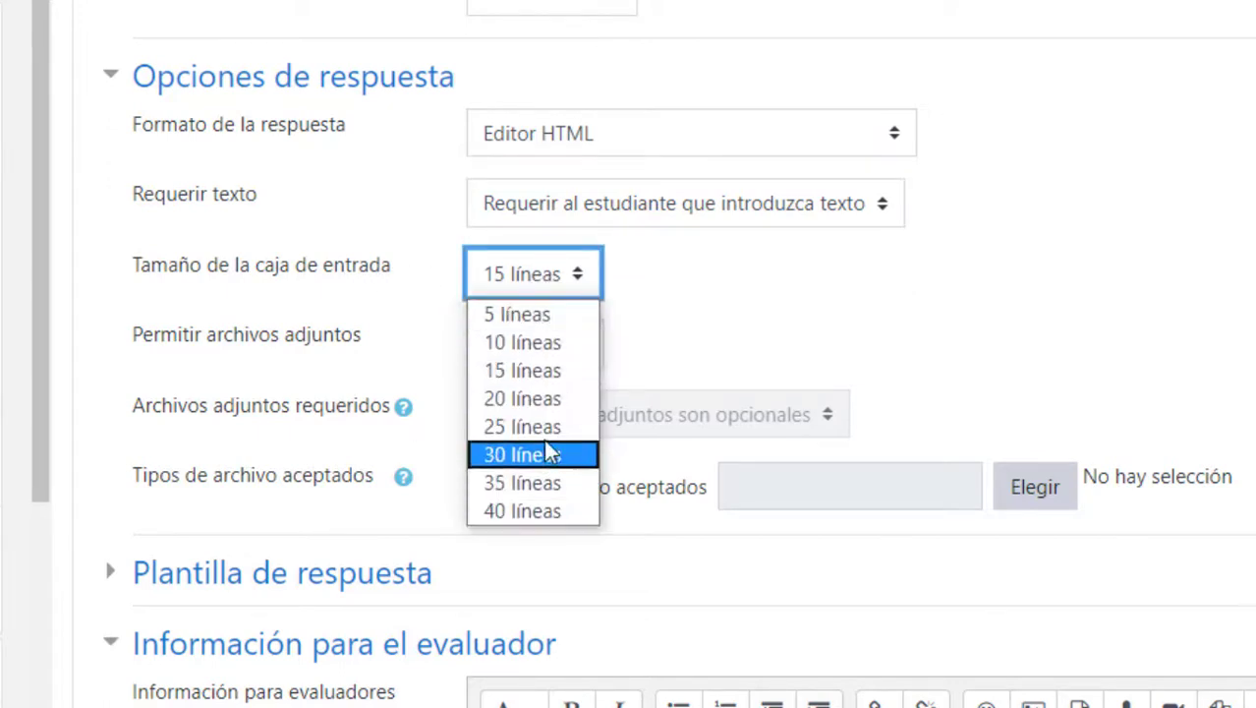
click(540, 316)
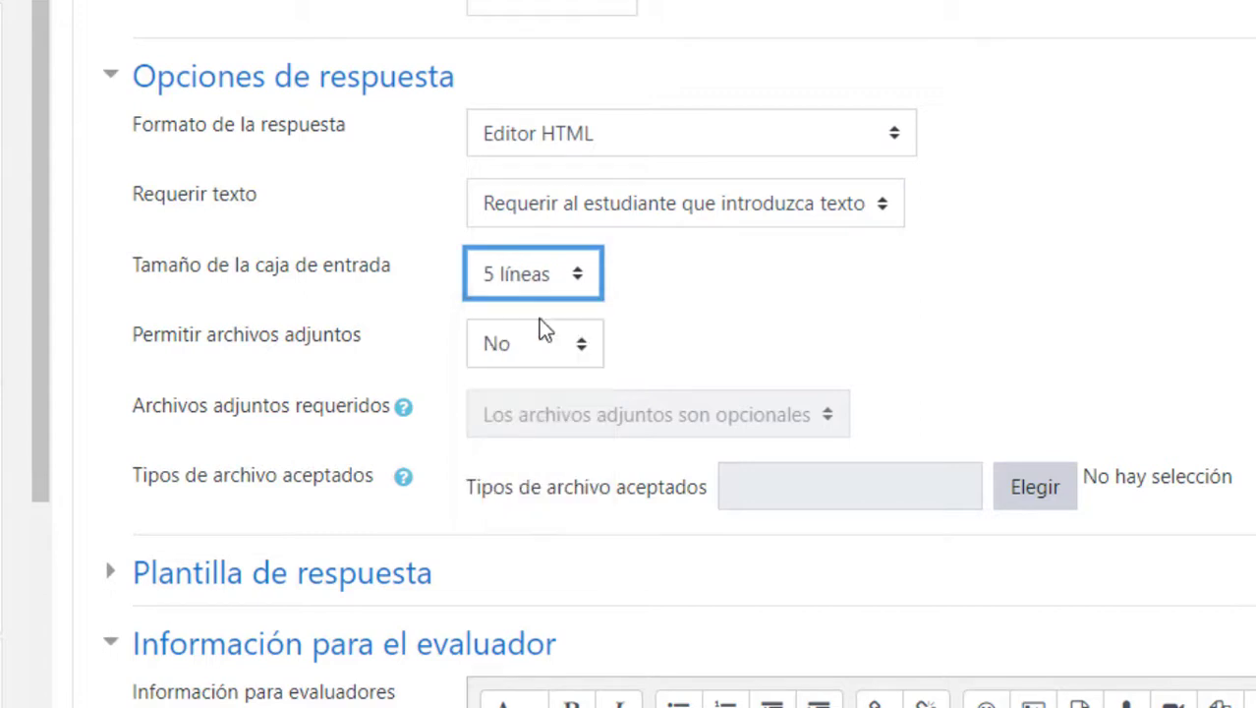
click(936, 303)
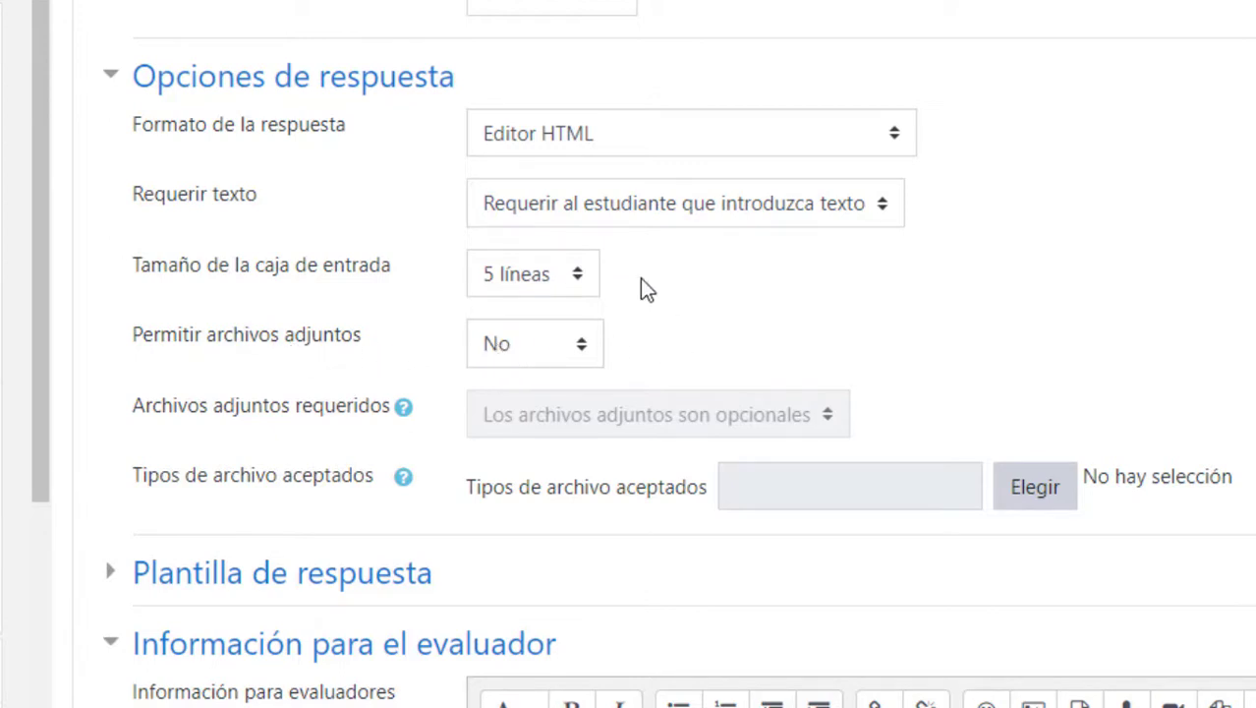
scroll(633, 346, down, 3)
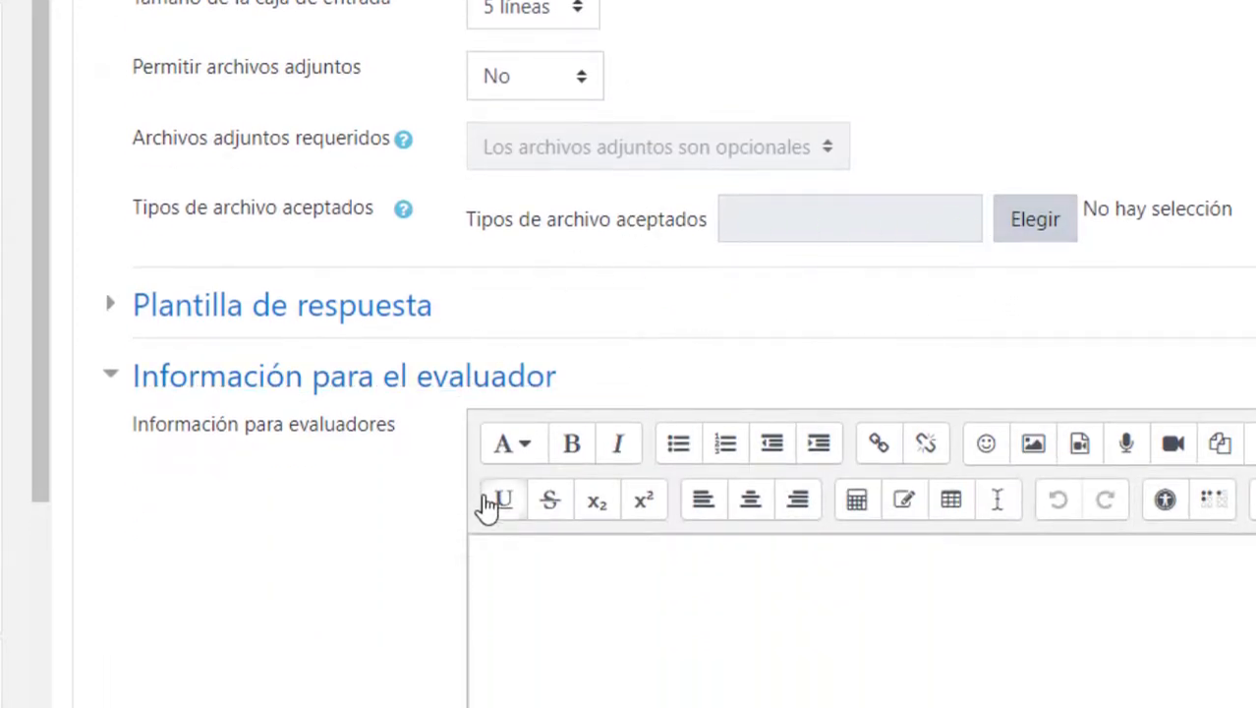
scroll(488, 496, down, 3)
scroll(492, 449, down, 3)
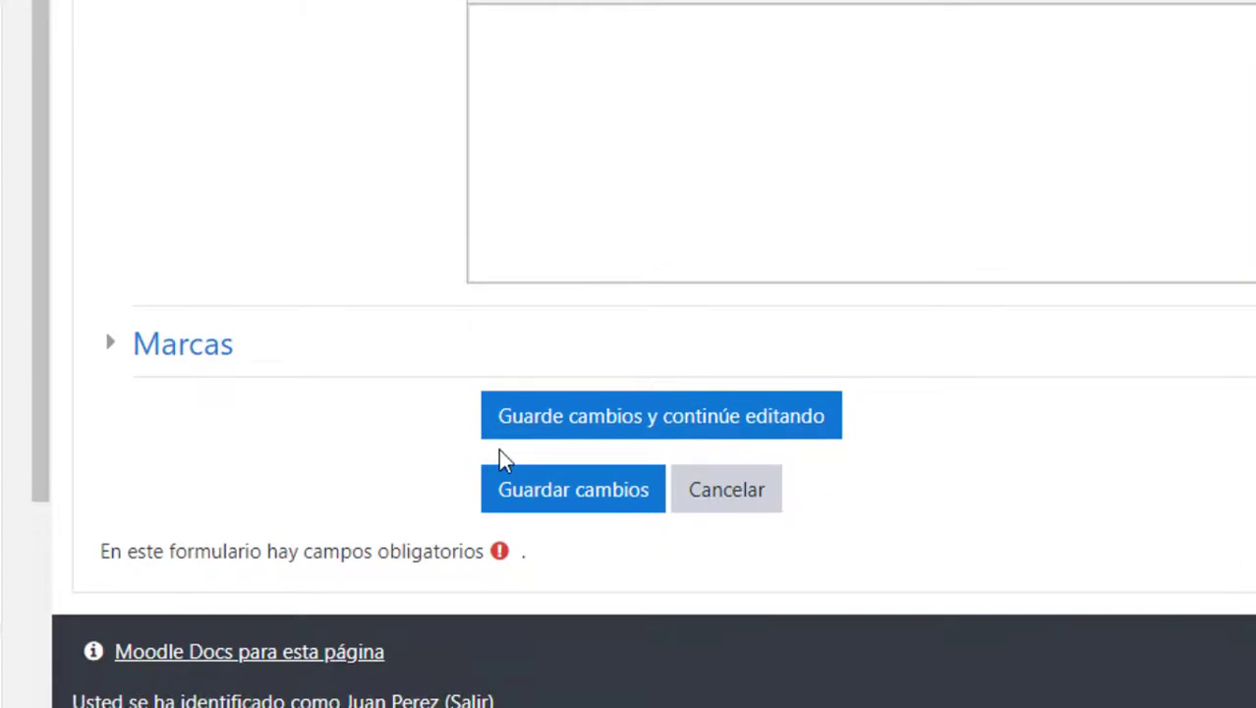
click(575, 492)
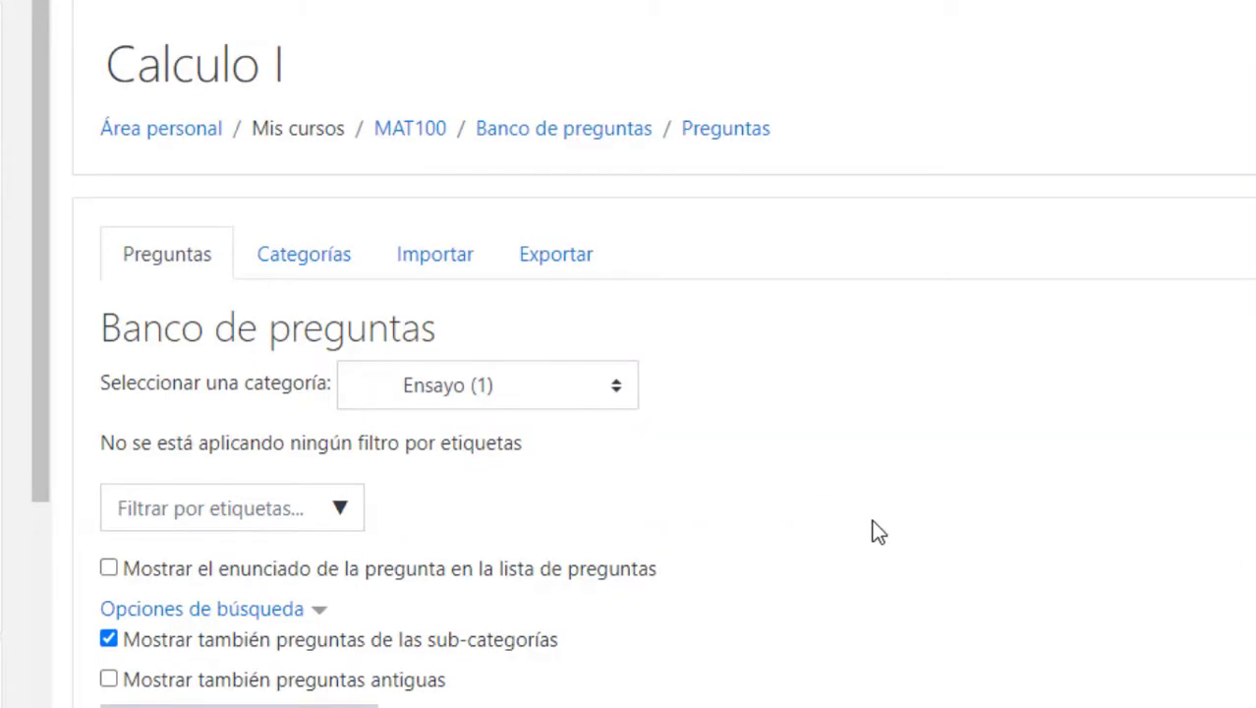
Step: Copy the text of question 6 in row B from the exam slide and create another Ensayo question in the question bank
scroll(757, 506, down, 3)
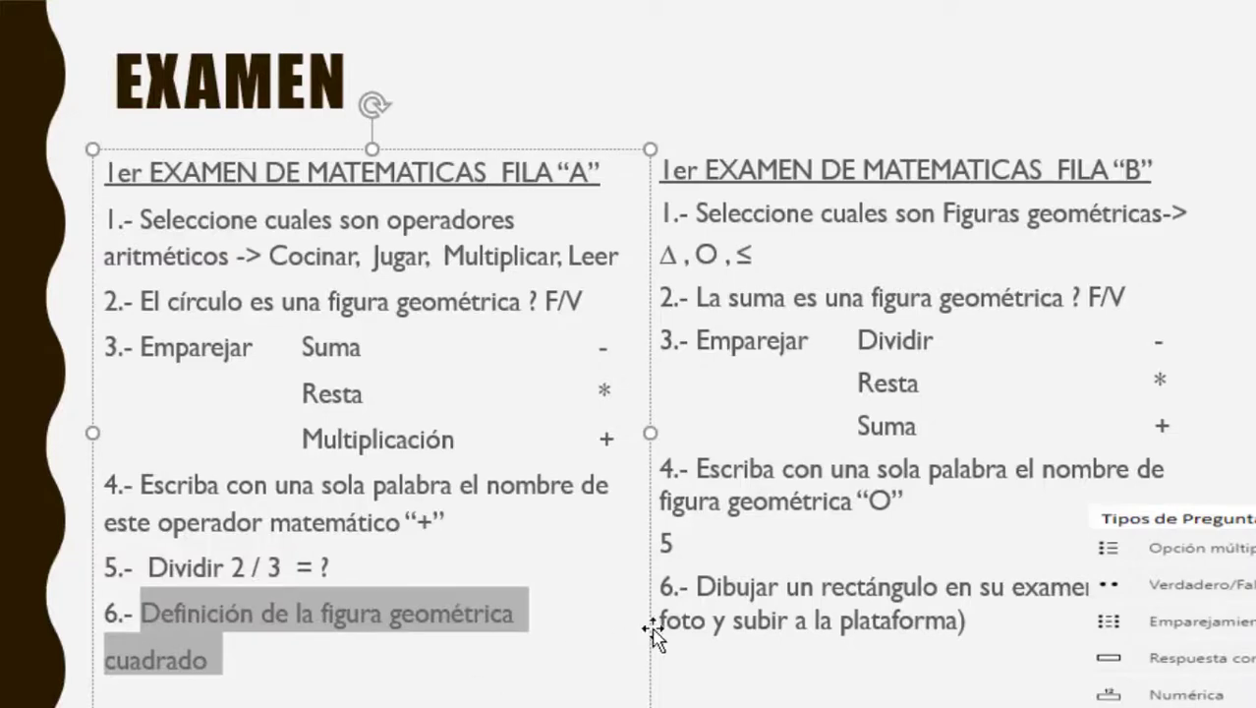
drag(705, 587, 984, 623)
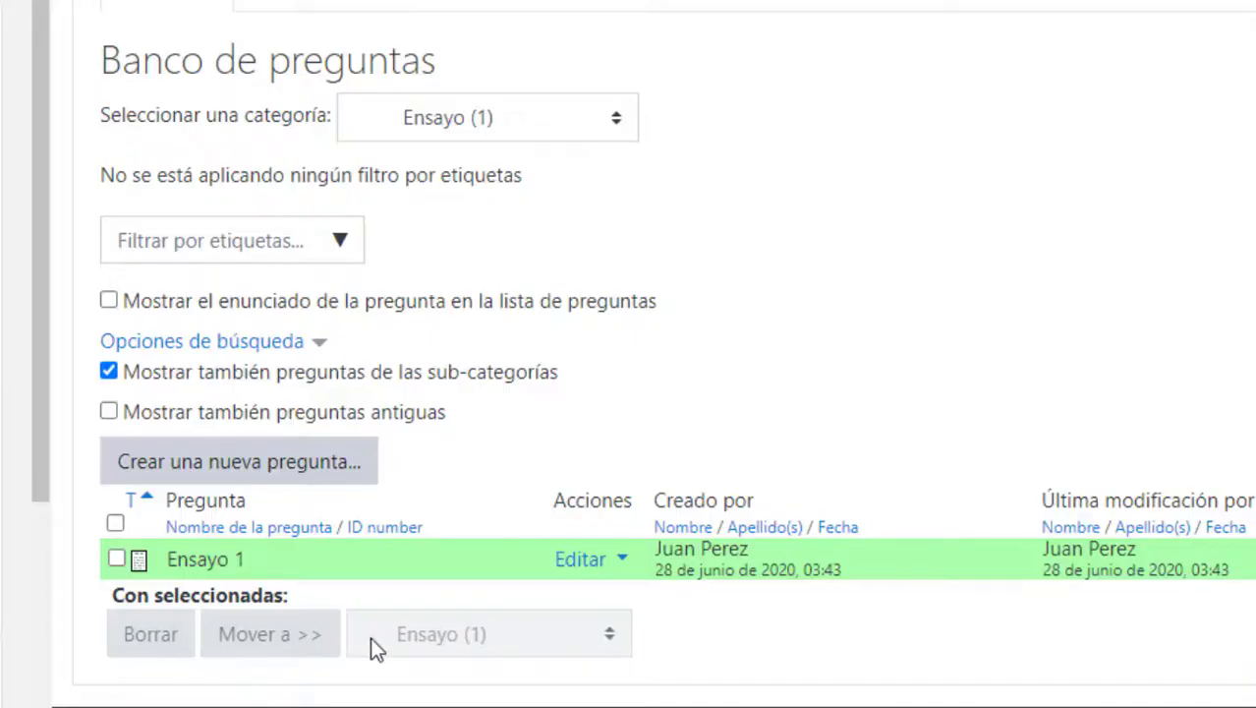
scroll(558, 597, down, 1)
scroll(559, 594, up, 2)
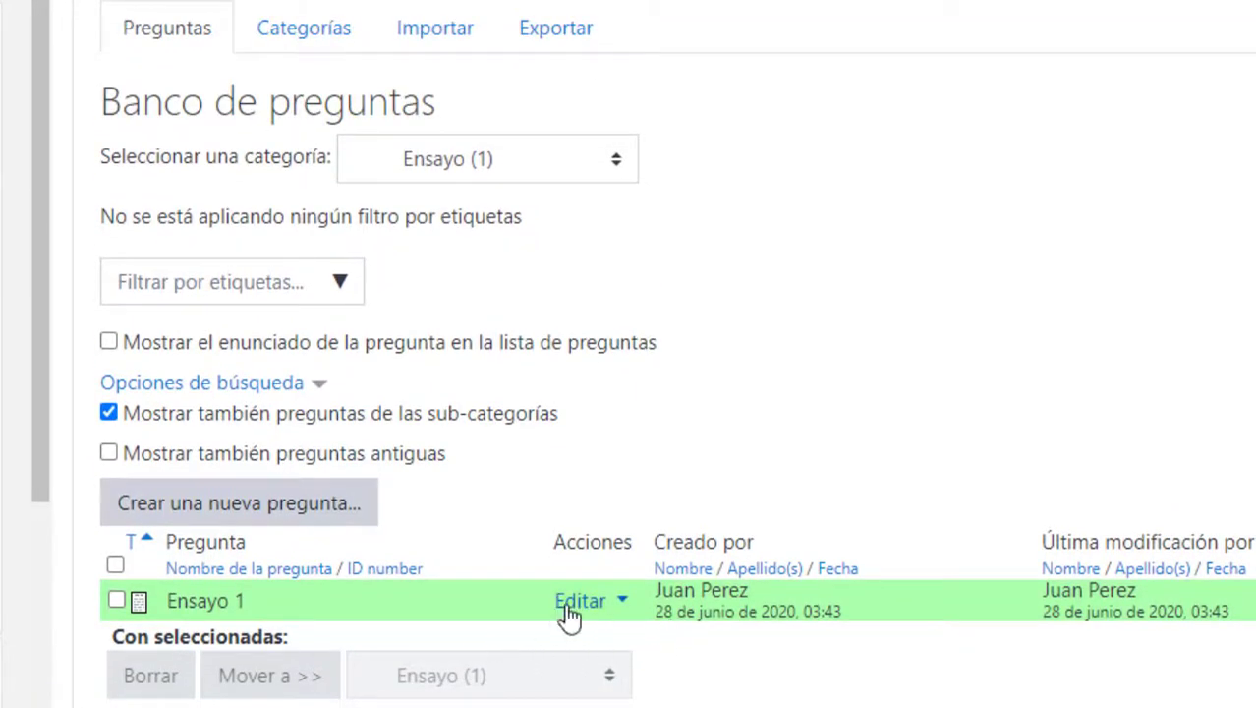
click(283, 506)
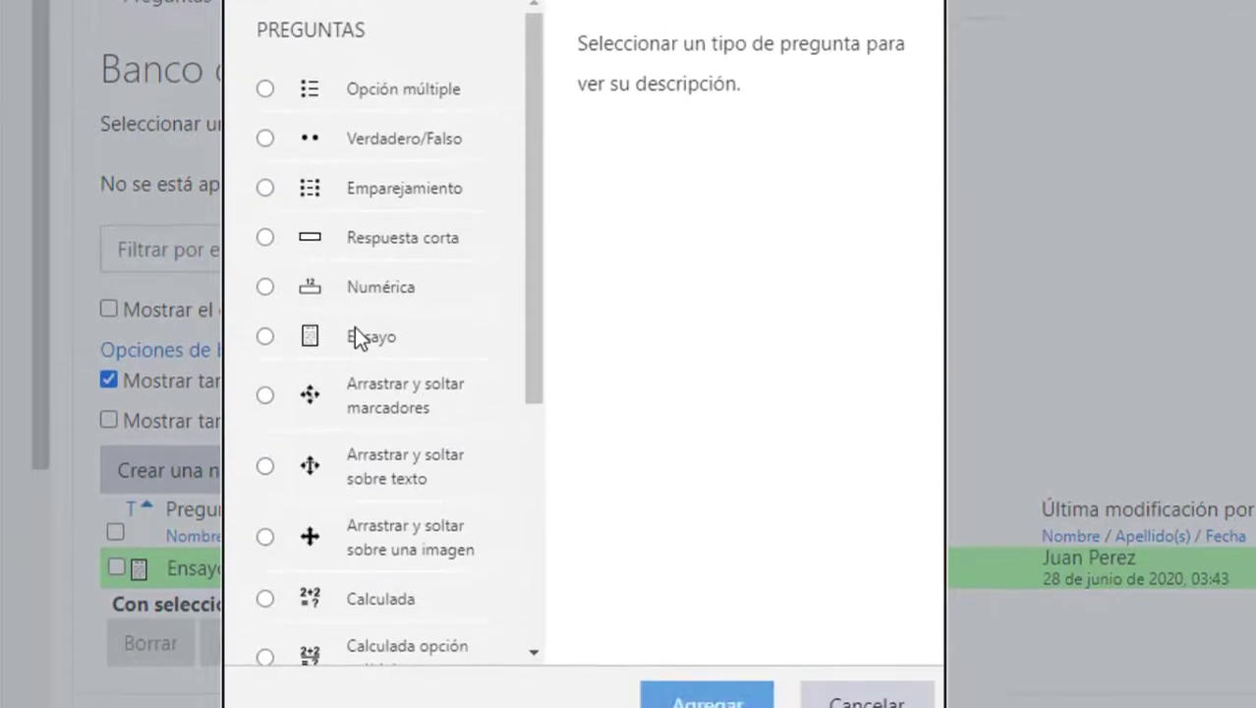
click(366, 366)
scroll(590, 491, down, 1)
click(708, 674)
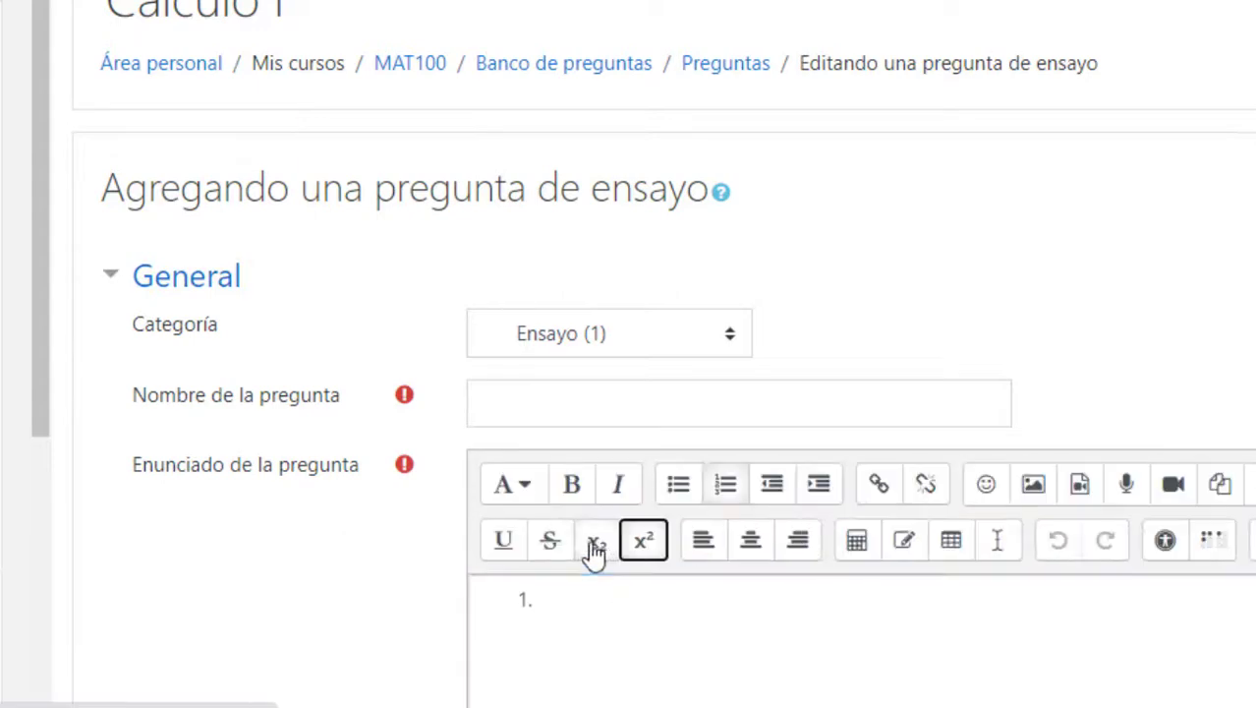
Step: Paste "Dibujar un rectángulo en su examen (sacar foto y subir a la plataforma)" as the question text and name the question "Ensayo 2"
click(765, 580)
text(Dibujar un rectángulo en su examen (sacar foto y subir a la plataforma))
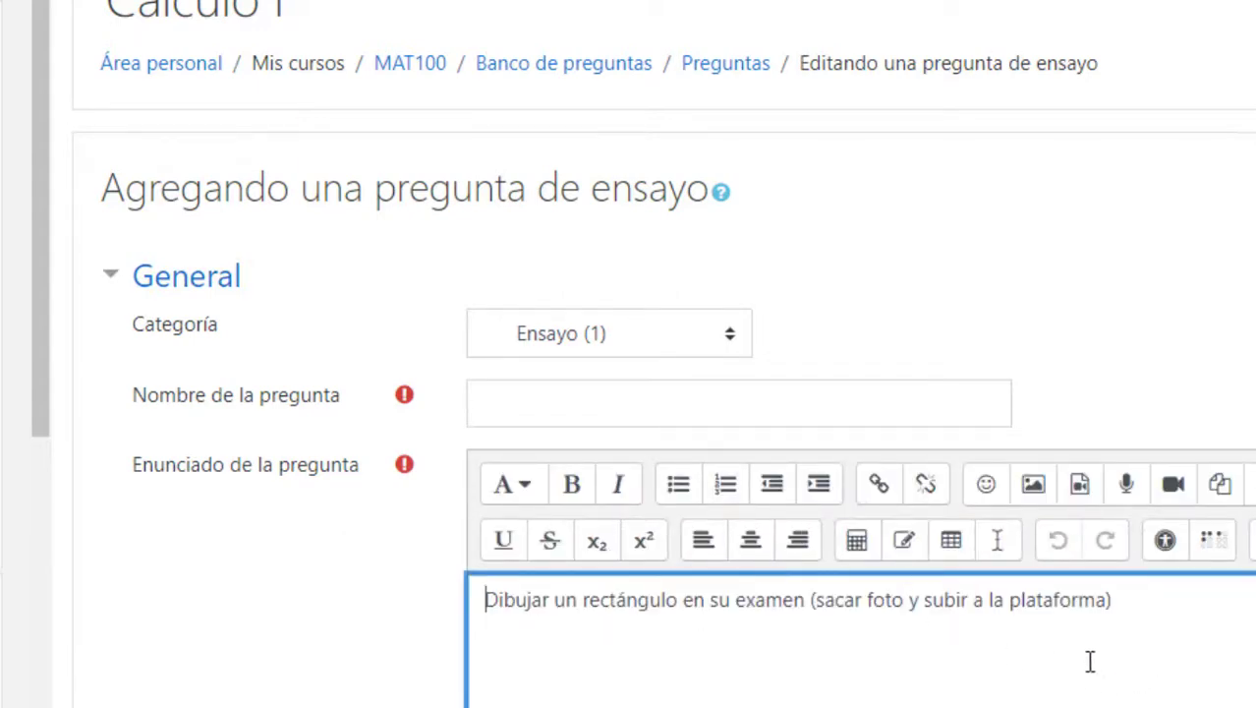
scroll(664, 320, down, 2)
click(636, 278)
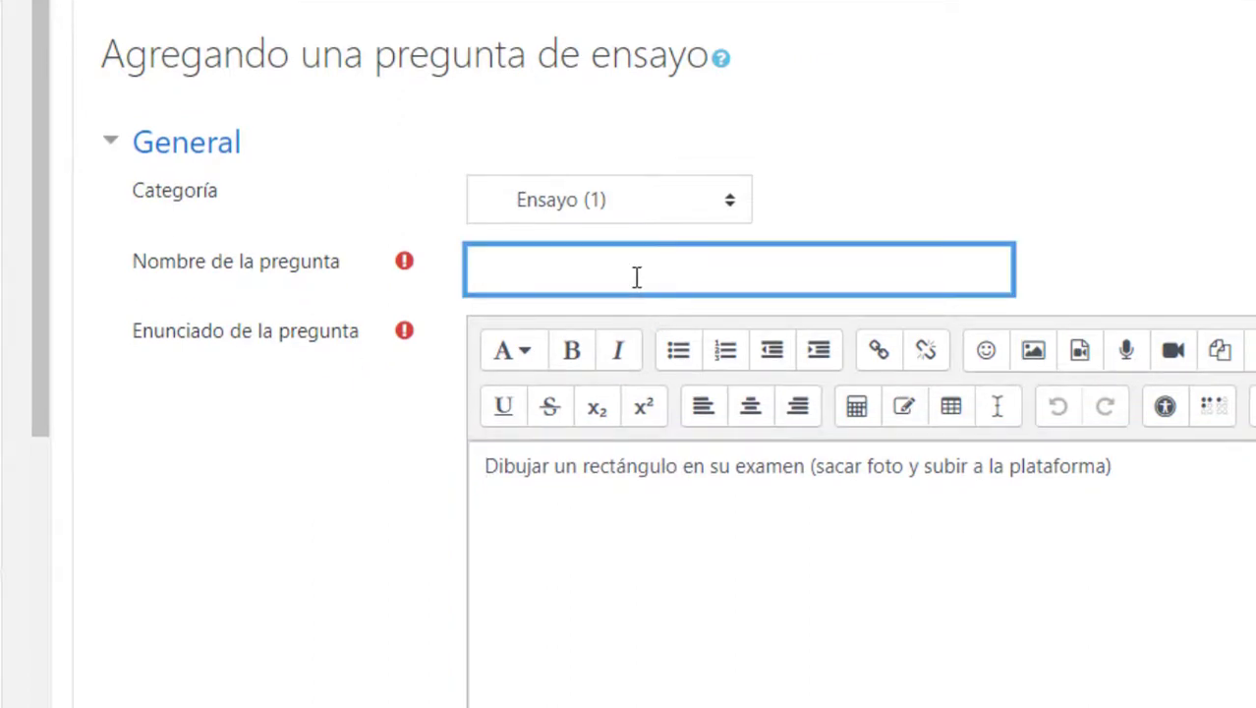
text(Ensayo 2)
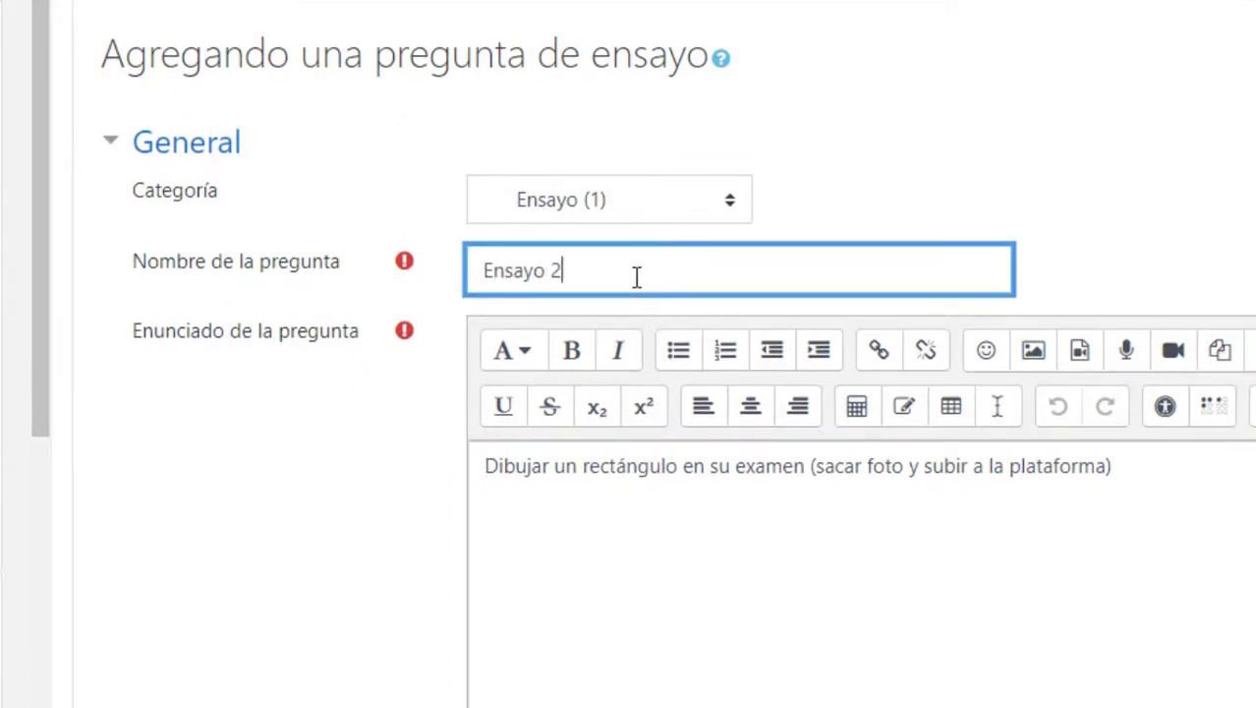
scroll(983, 353, down, 4)
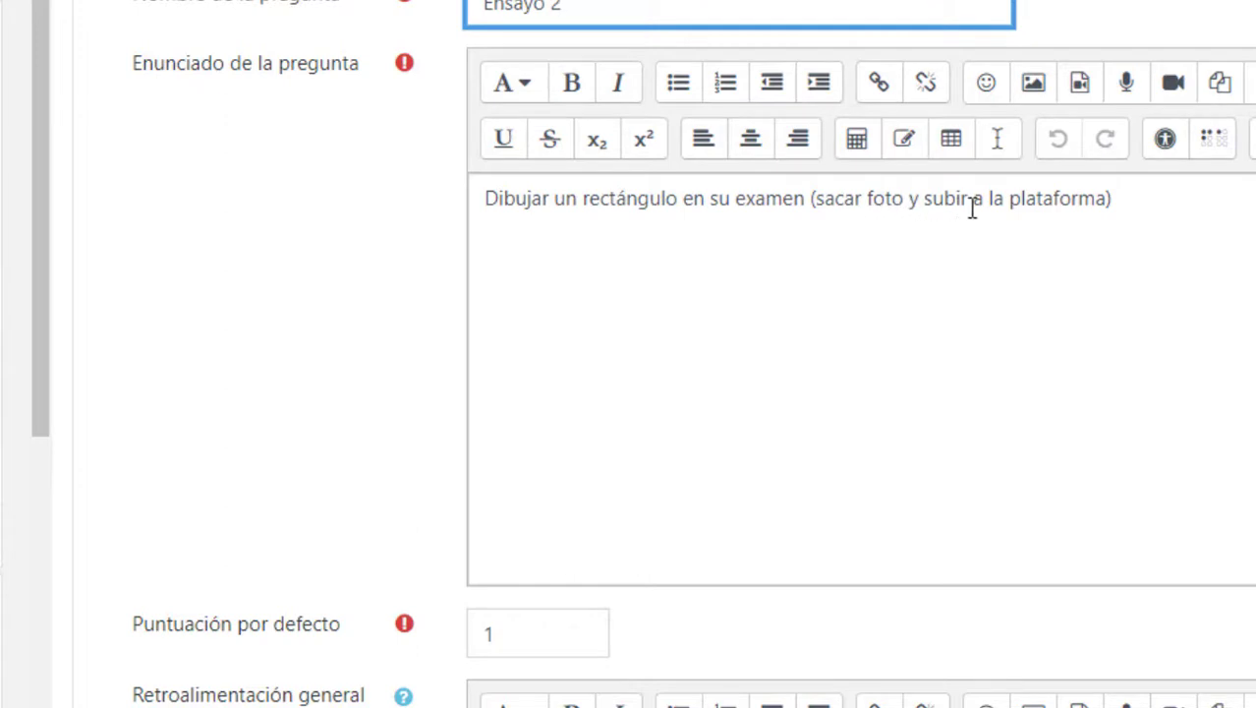
click(1142, 199)
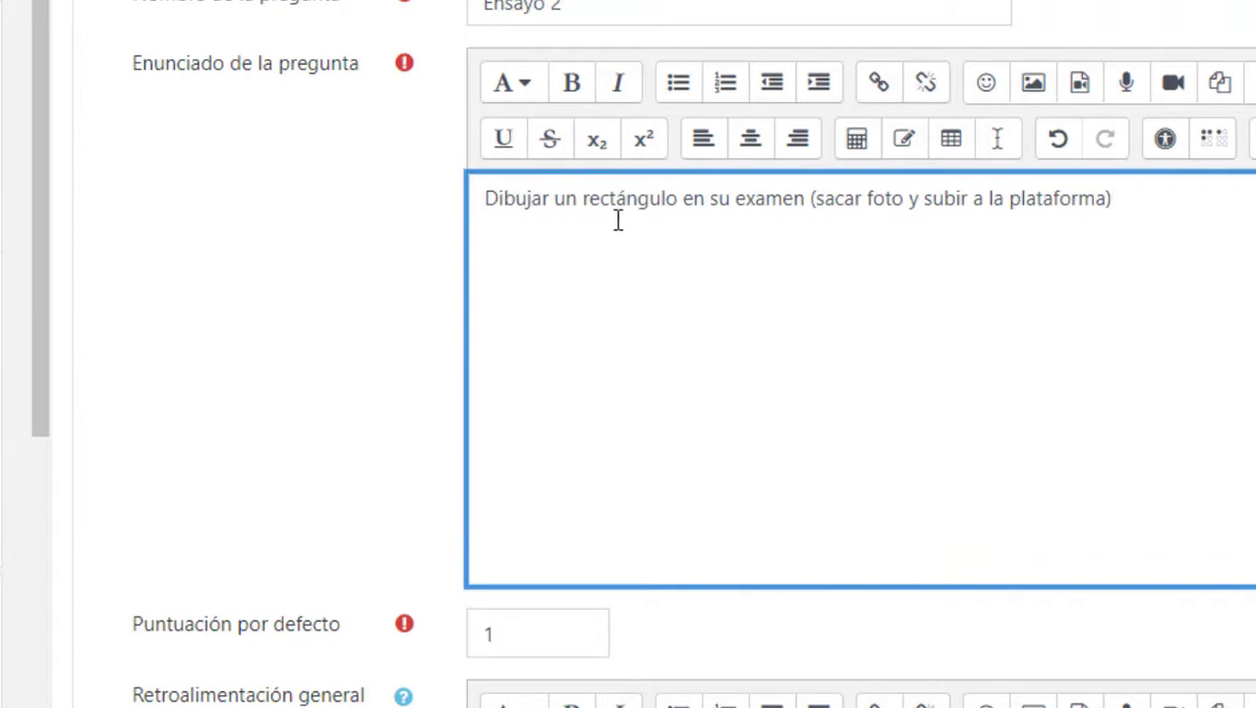
Step: Set the response format to "Editor HTML con selector de archivos" and the text requirement to "El texto es opcional"
scroll(468, 373, down, 4)
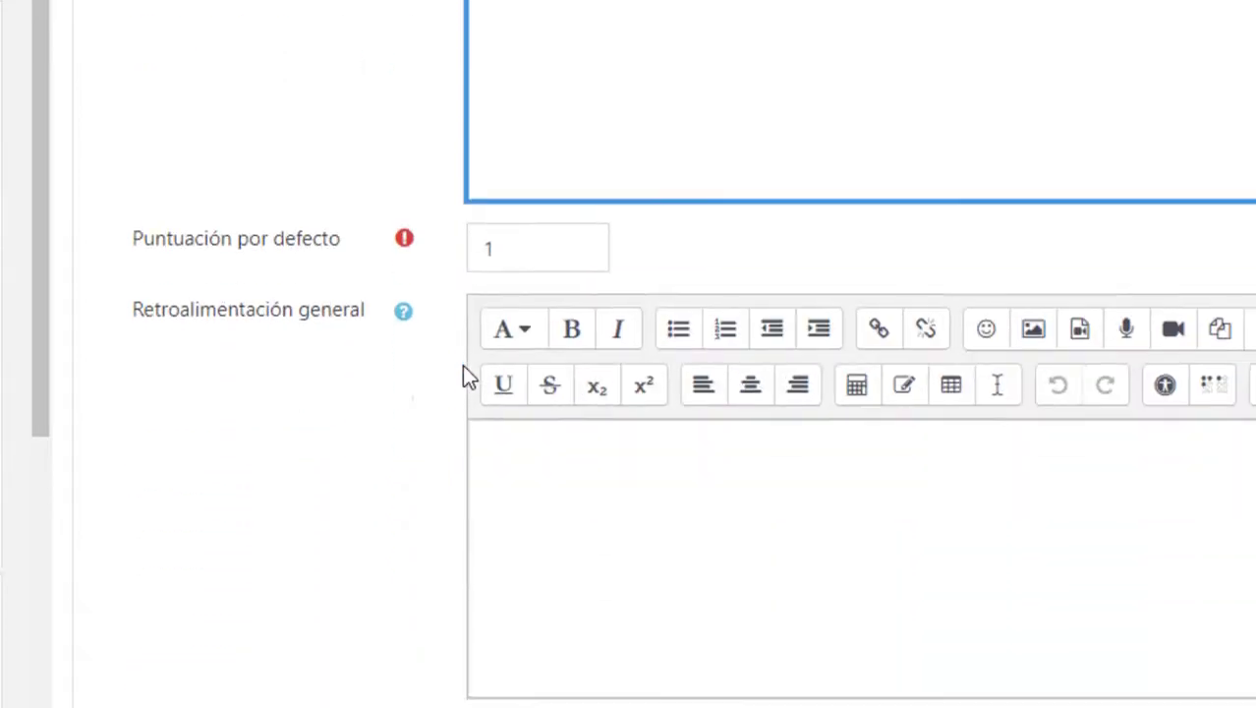
scroll(513, 394, down, 3)
scroll(527, 387, down, 3)
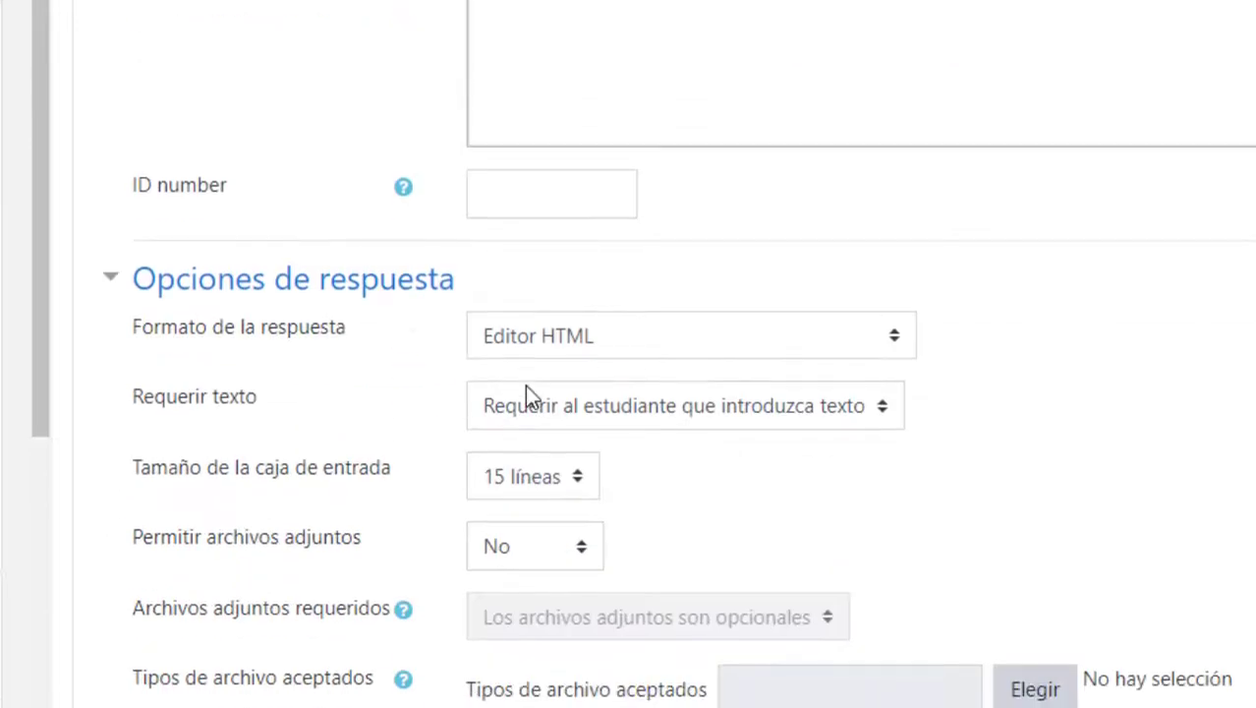
click(616, 335)
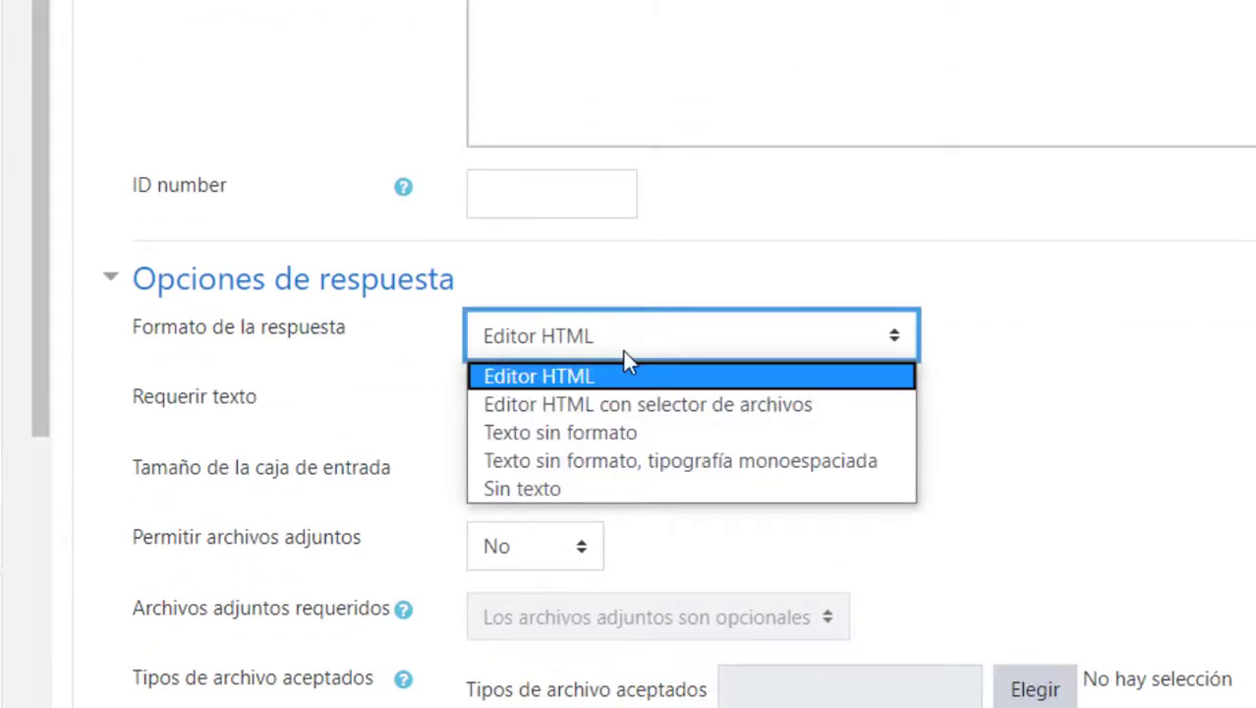
click(647, 405)
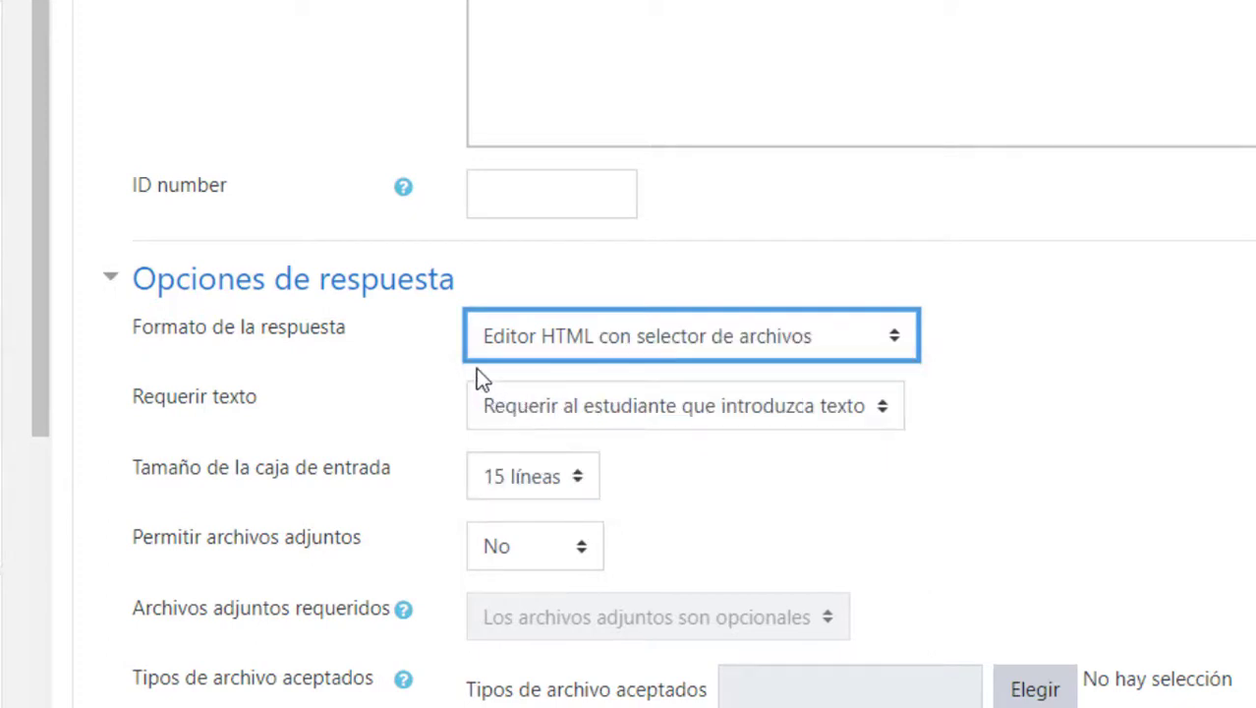
scroll(774, 381, down, 2)
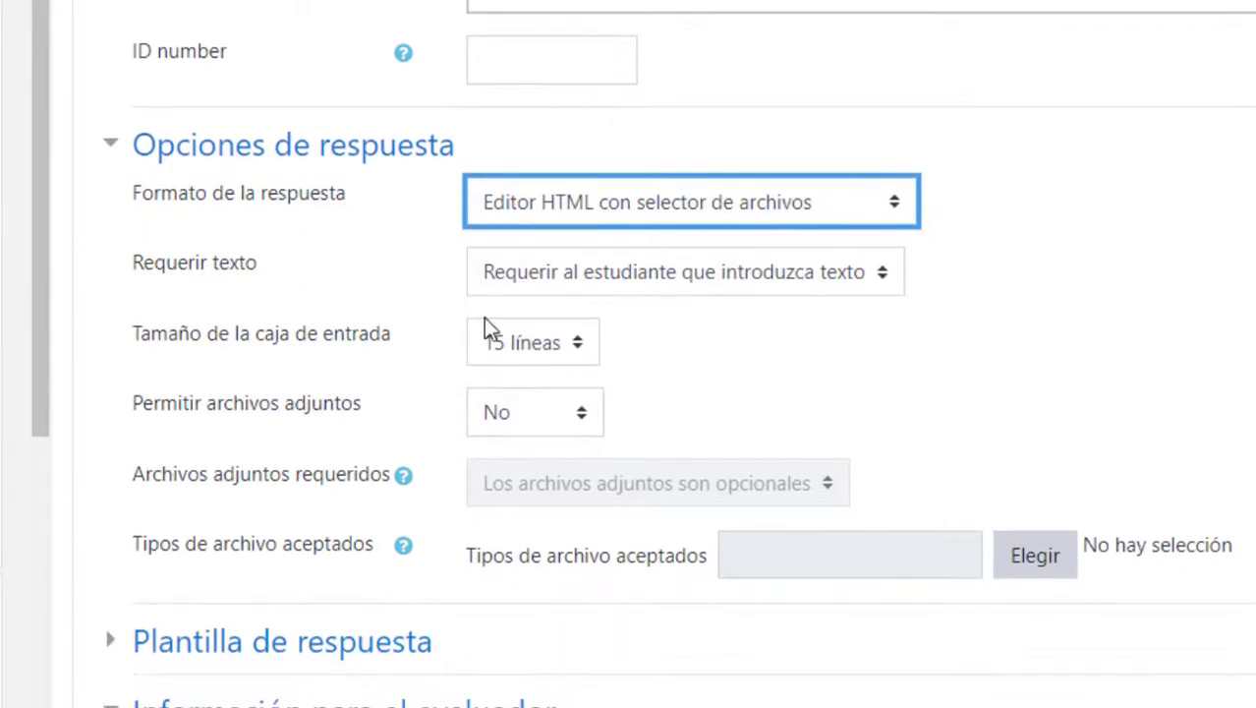
click(550, 271)
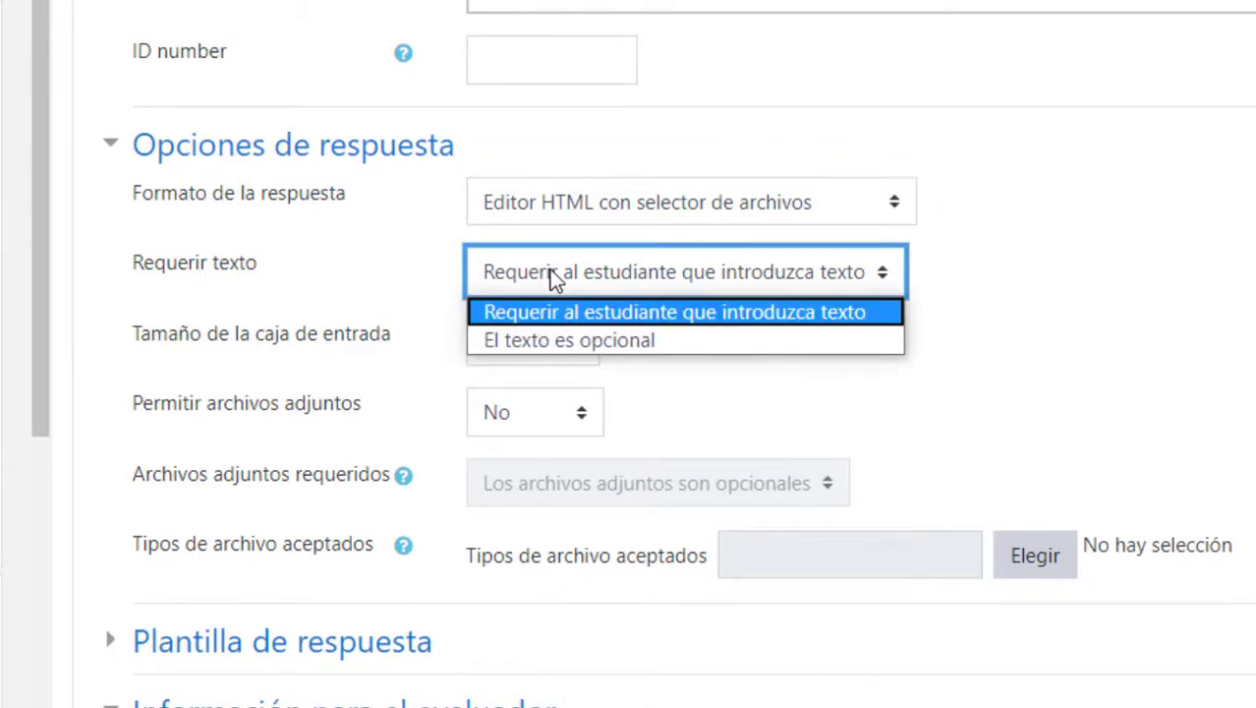
click(586, 340)
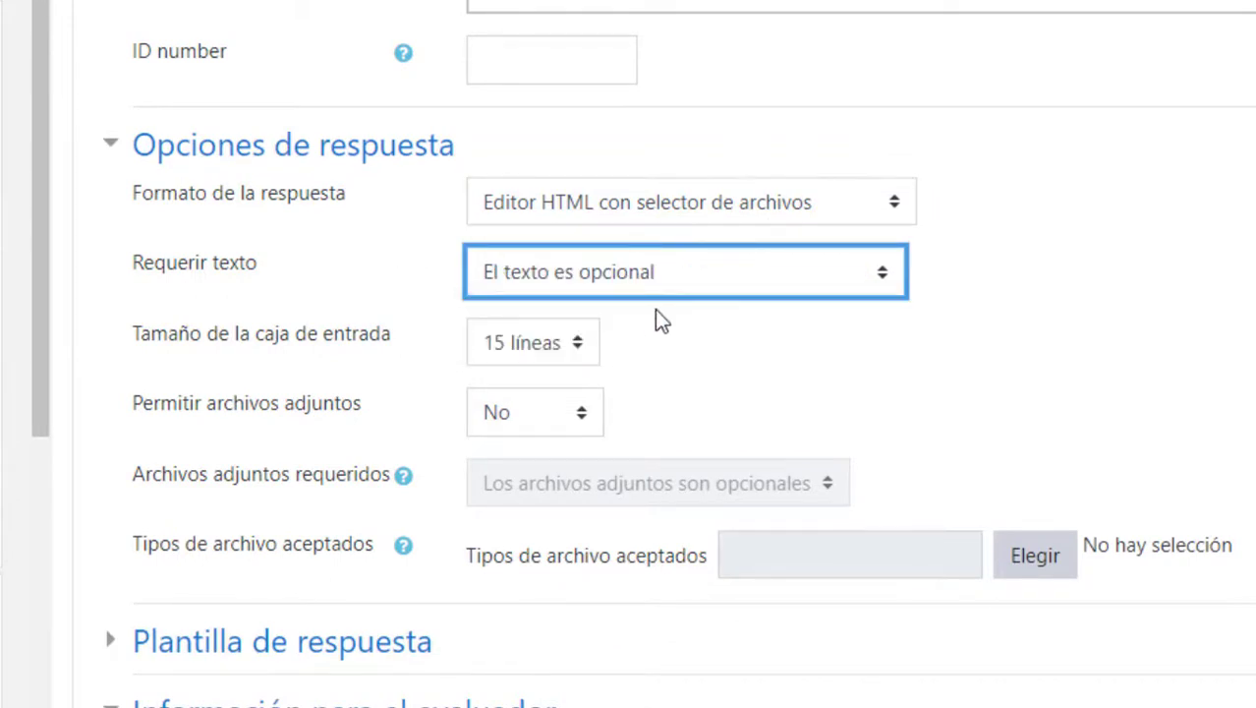
Step: Set the input box size to 5 líneas and the number of allowed attachments to 1
click(571, 346)
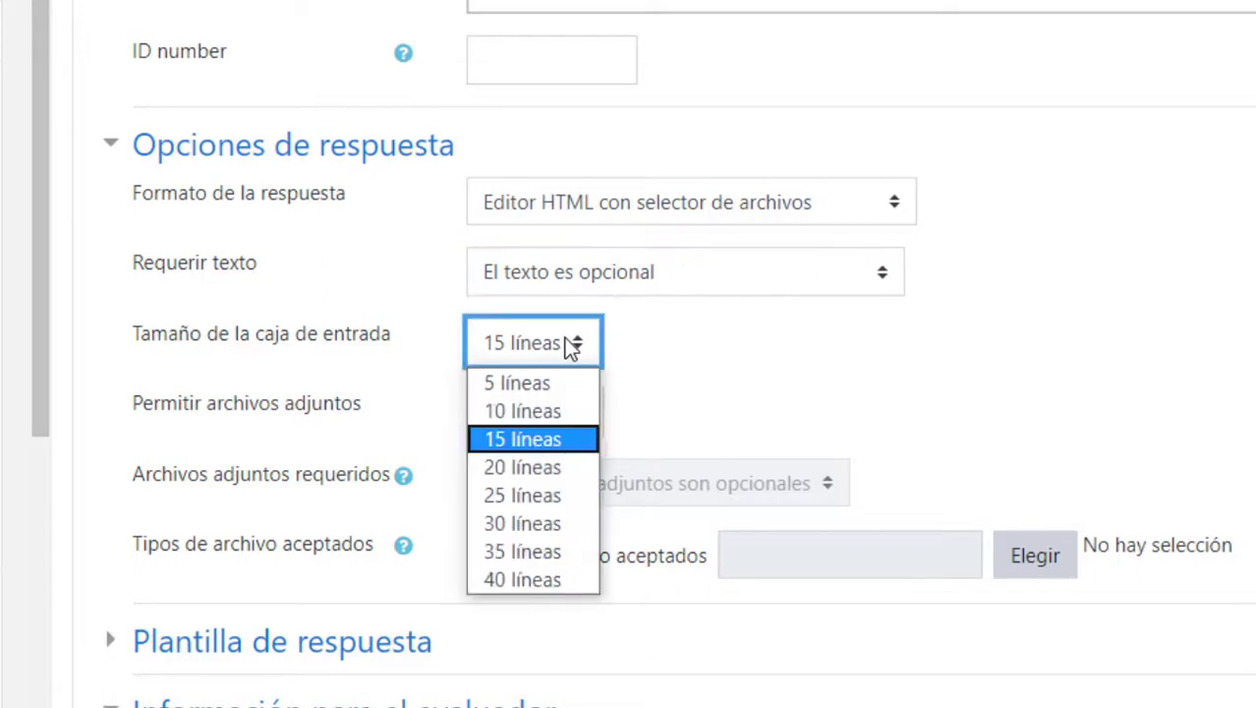
click(544, 375)
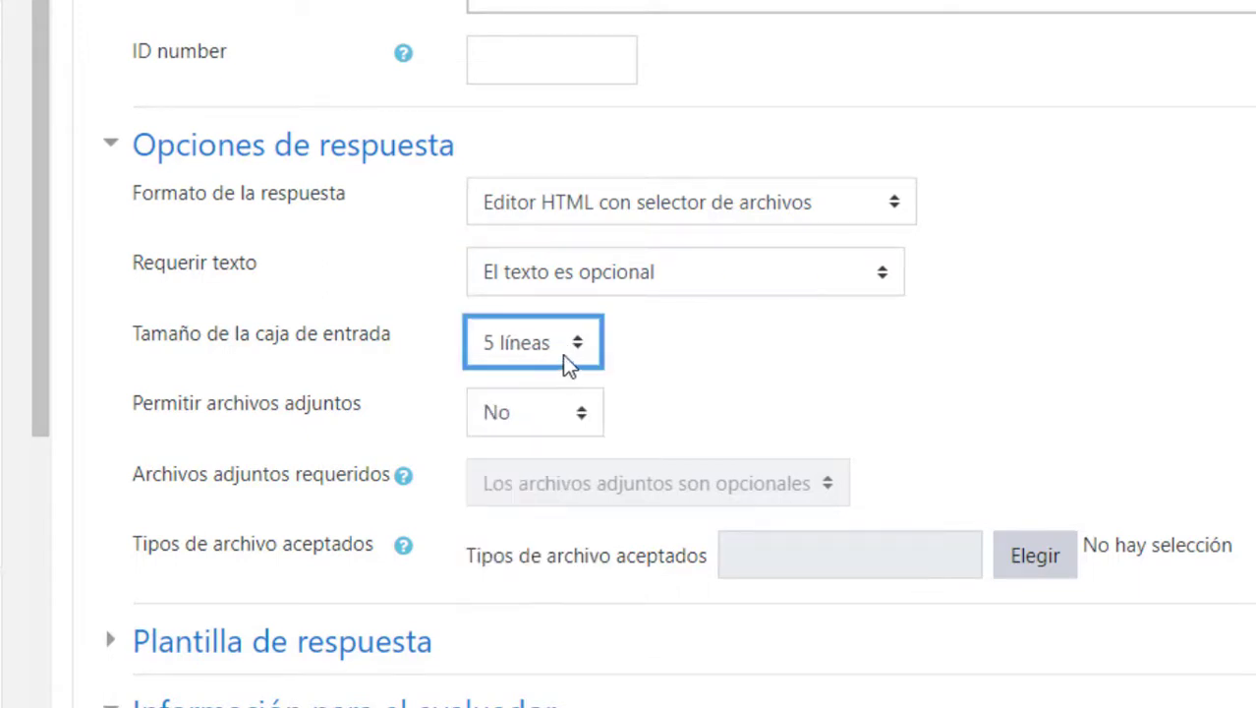
click(562, 350)
click(546, 385)
click(531, 418)
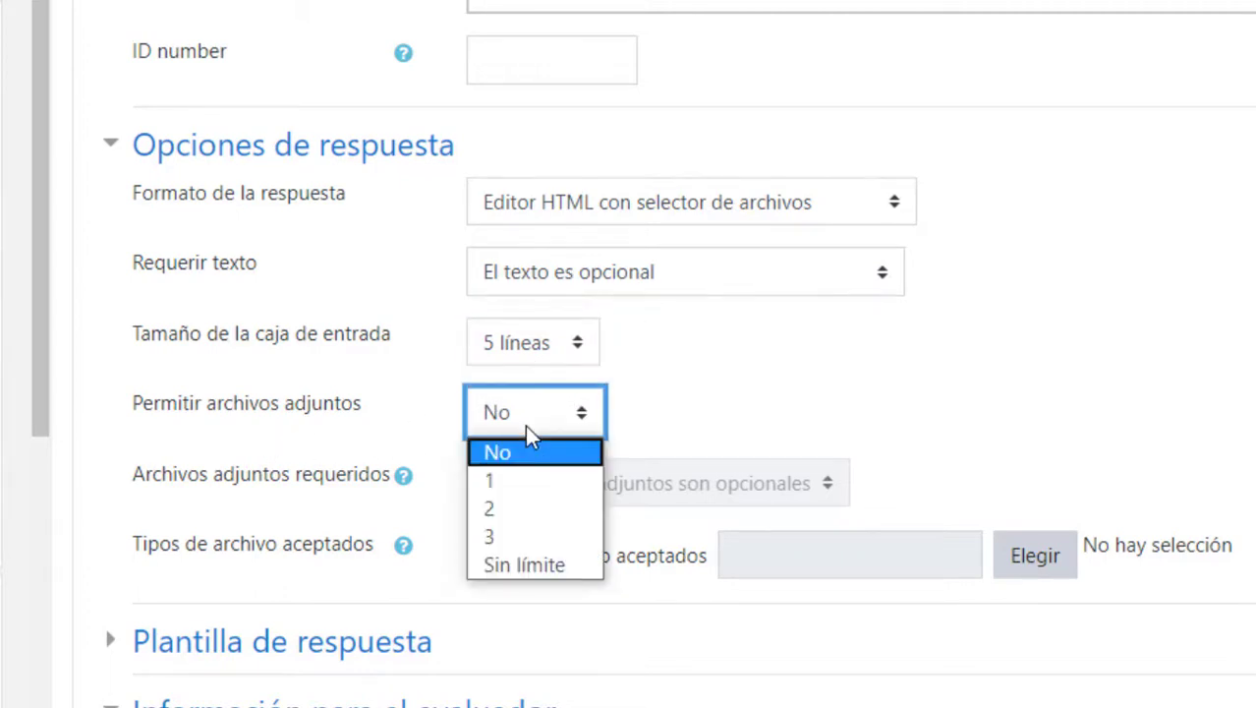
click(525, 481)
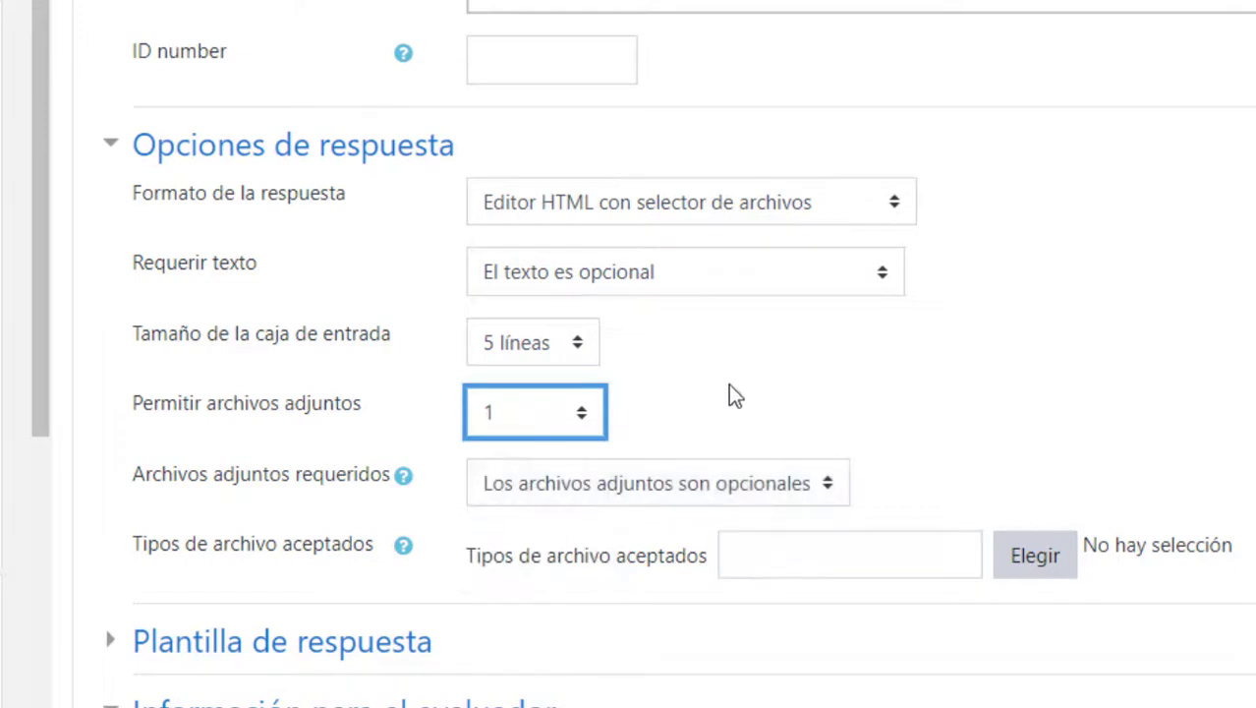
Step: Keep the required attachments at "Los archivos adjuntos son opcionales" and set the accepted file types to "*"
scroll(649, 398, down, 3)
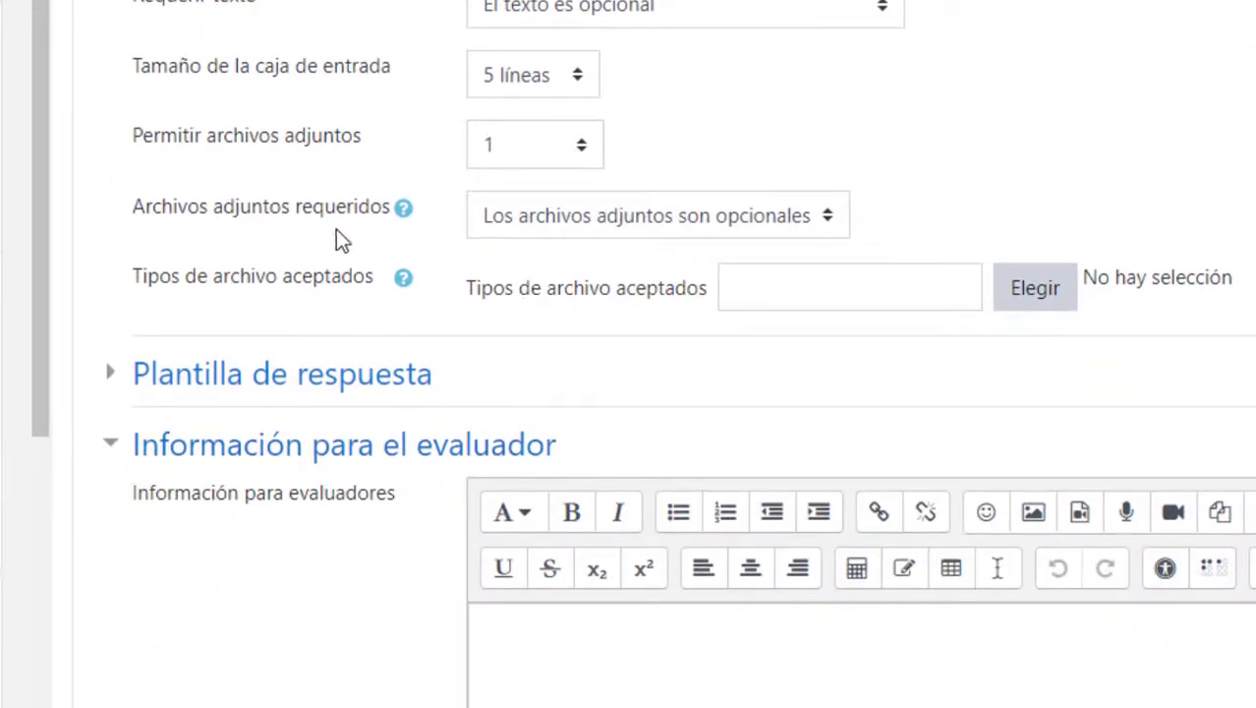
click(676, 228)
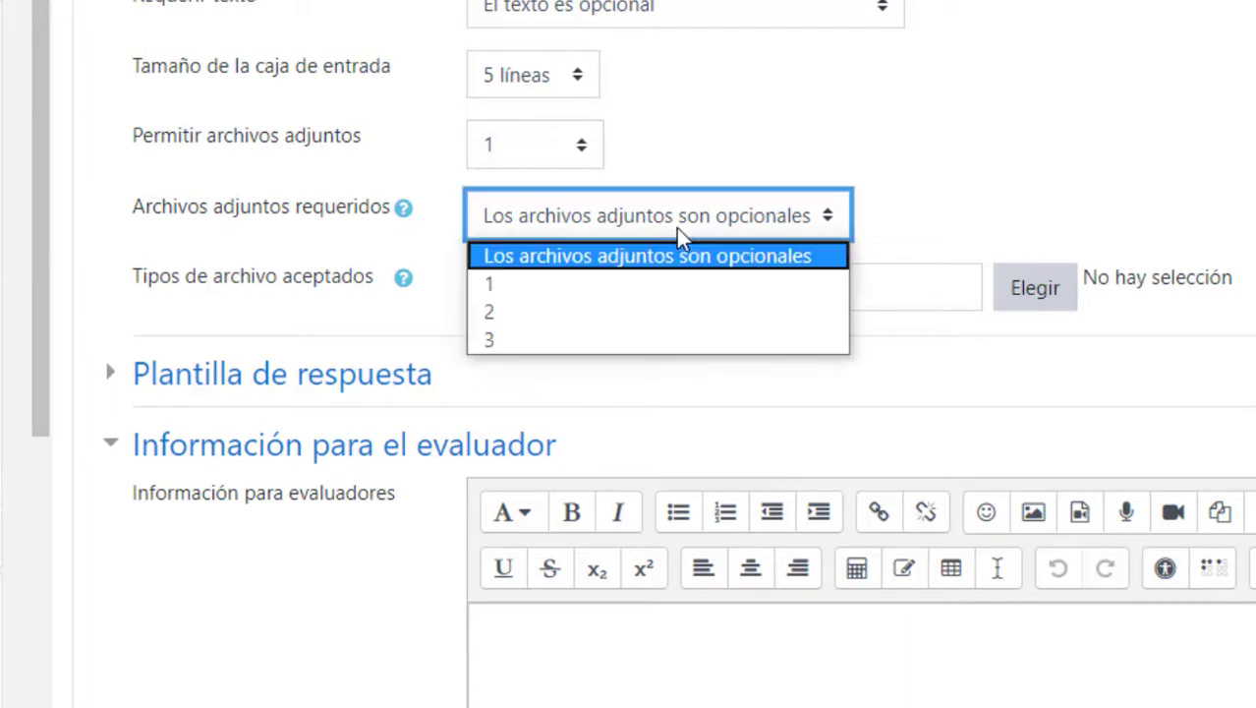
click(662, 264)
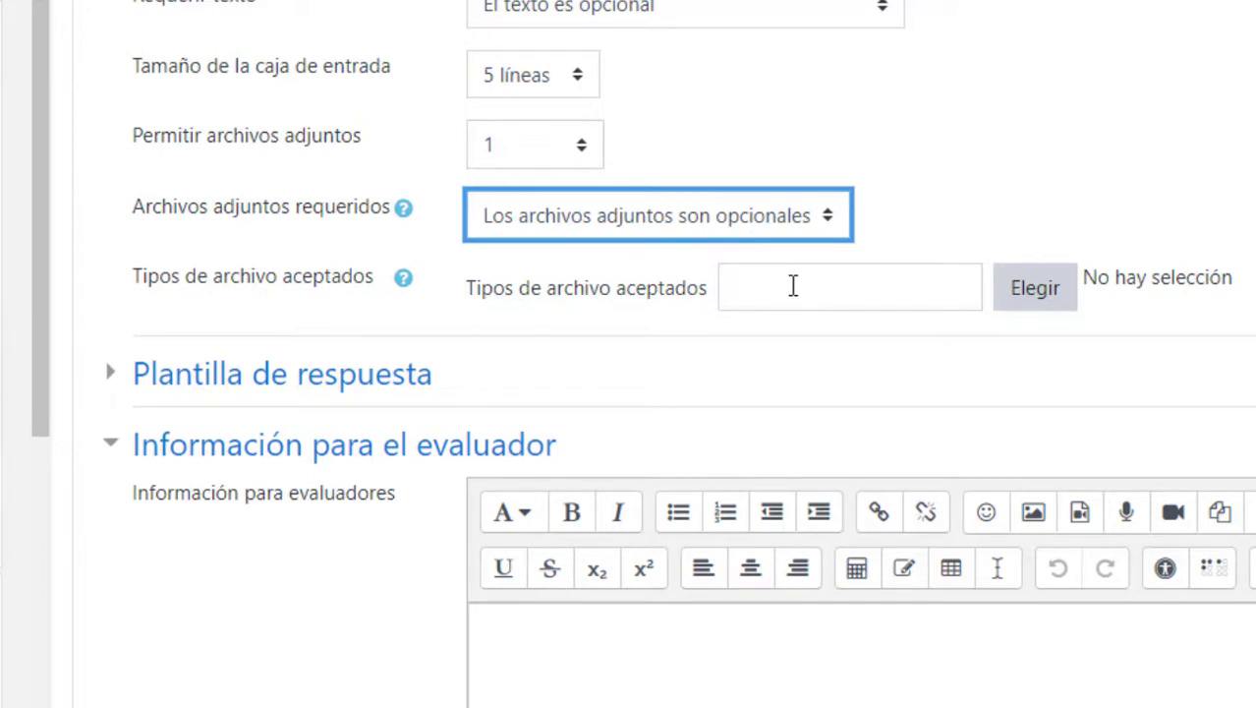
click(794, 285)
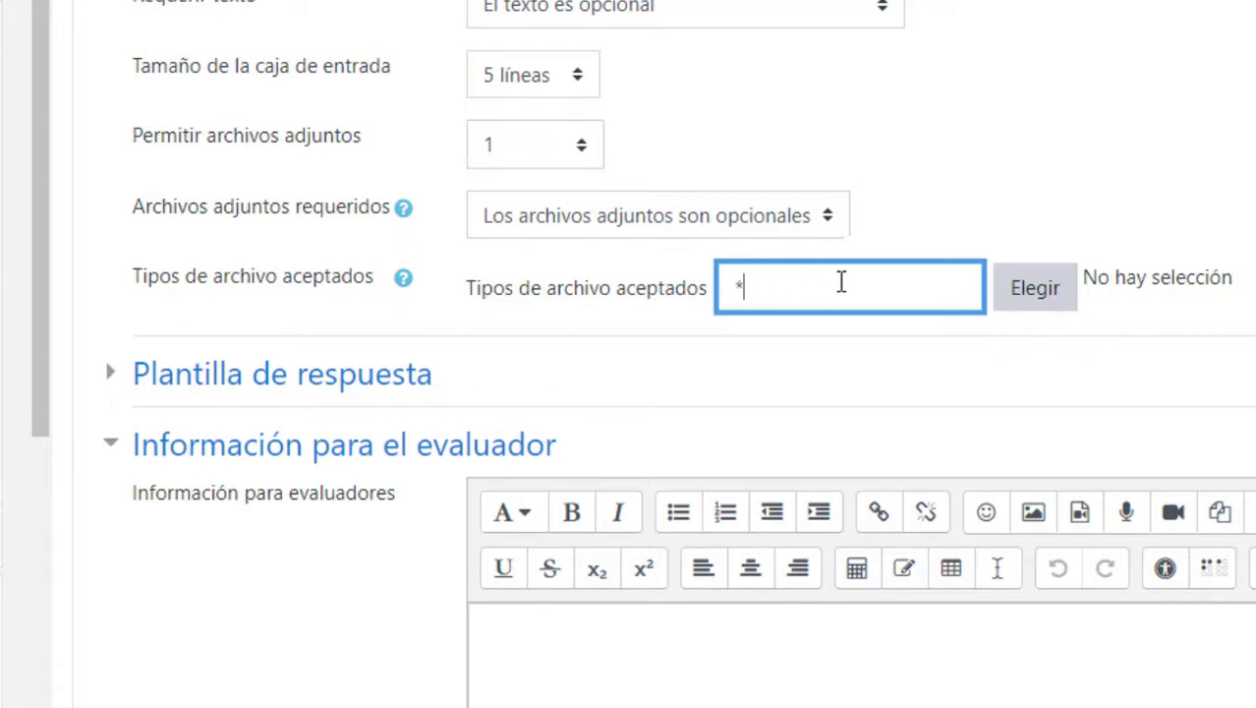
Step: Expand the "Plantilla de respuesta" section, leave it and the evaluator information empty, and save the essay question
scroll(346, 403, down, 1)
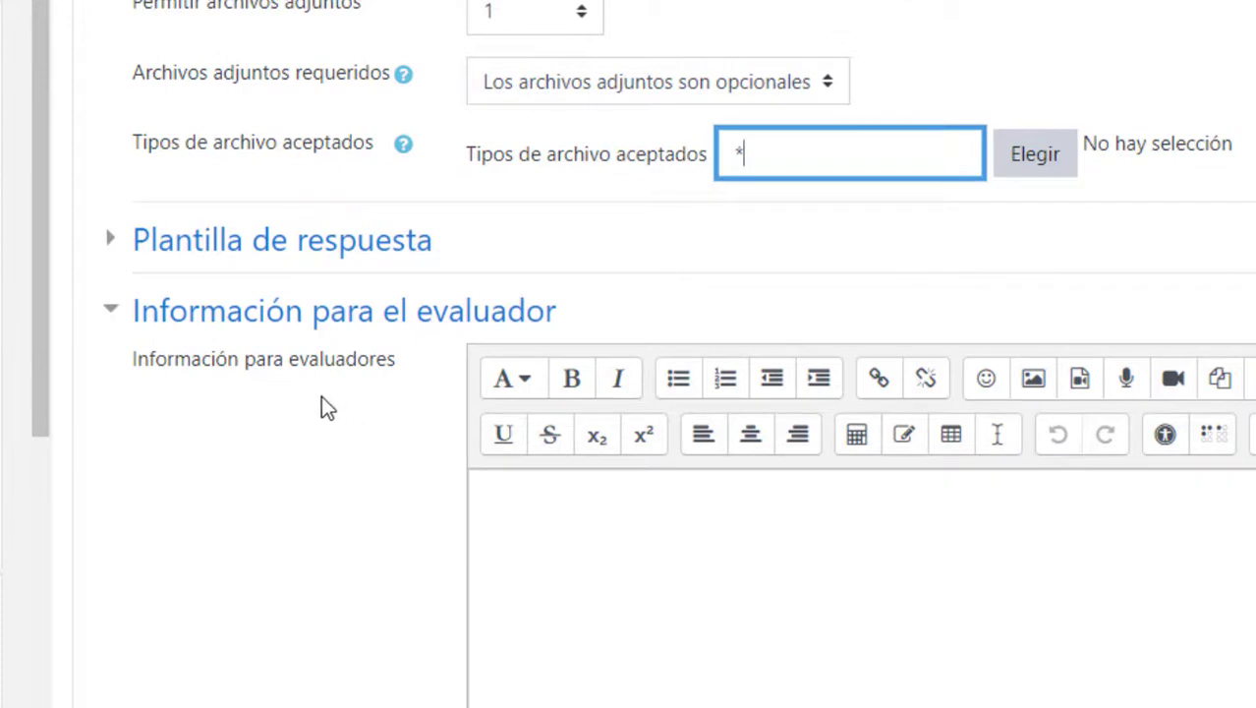
scroll(328, 407, down, 1)
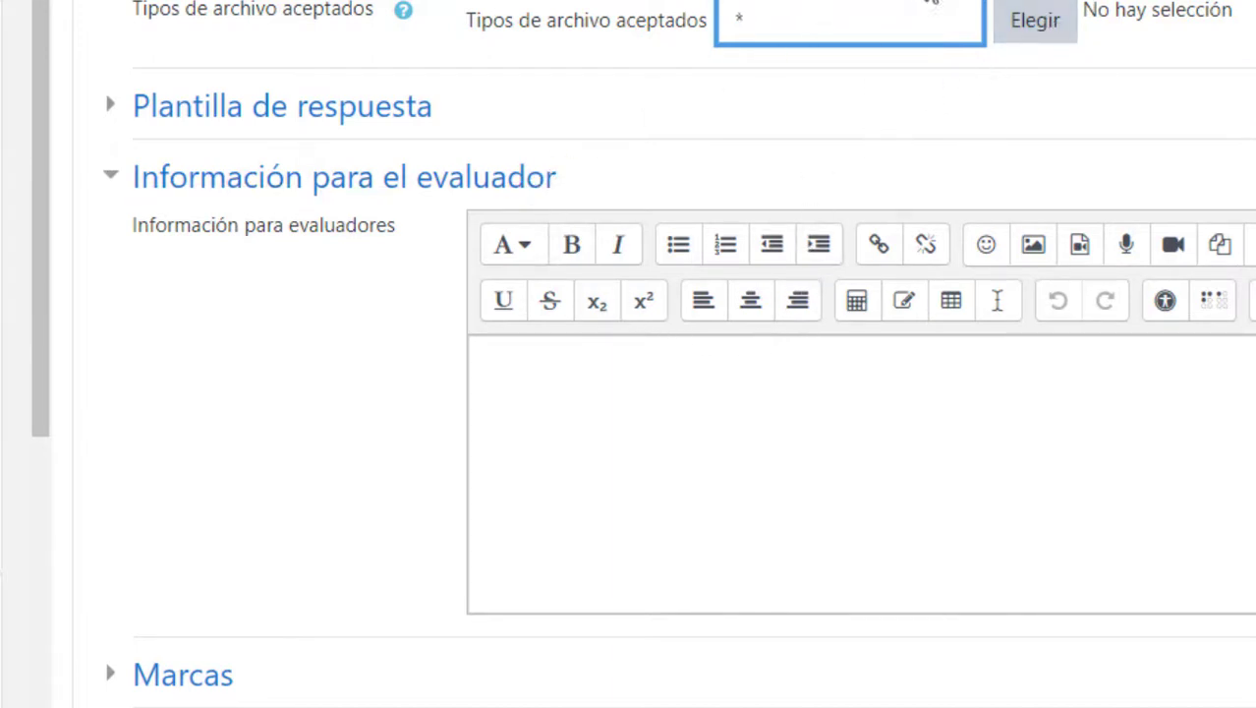
click(238, 122)
scroll(586, 324, down, 8)
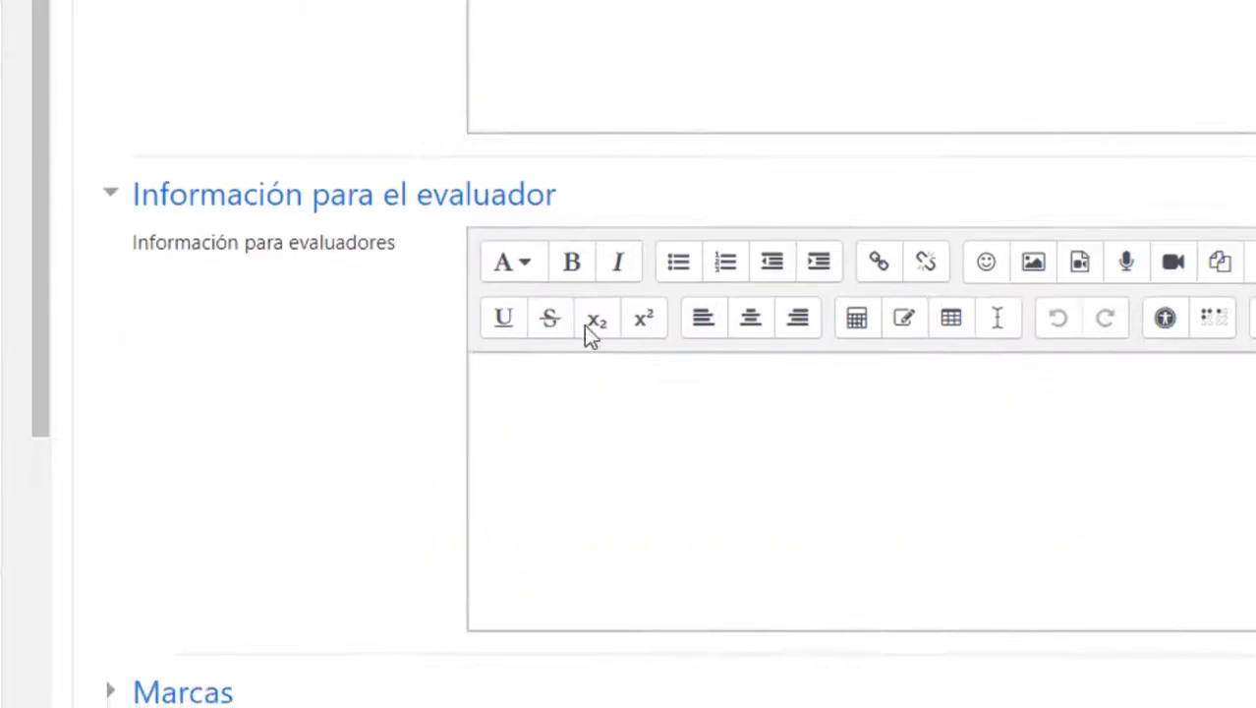
click(599, 428)
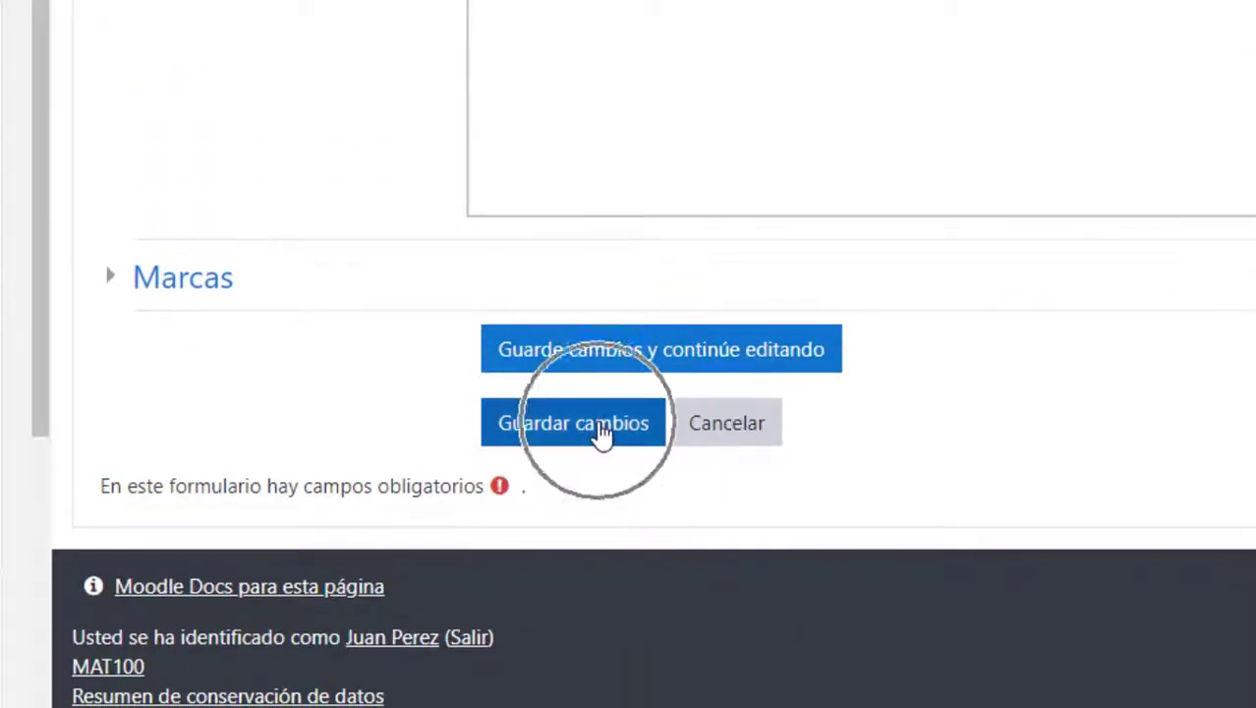